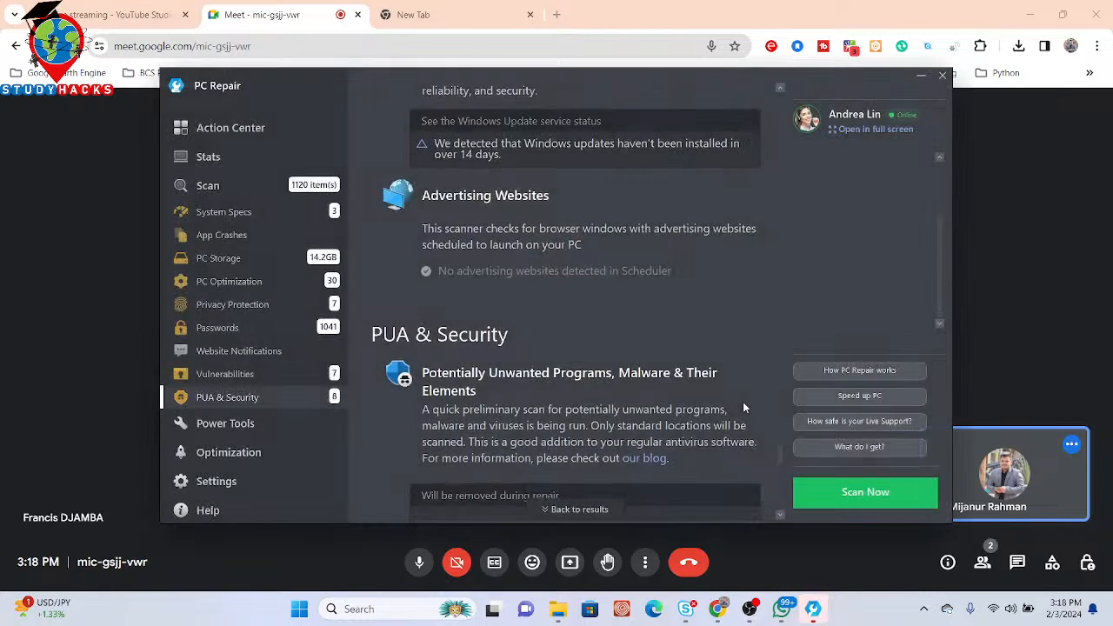
# Step: Close Outbyte PC Repair by fully exiting it instead of keeping it running in the background
pyautogui.click(939, 77)
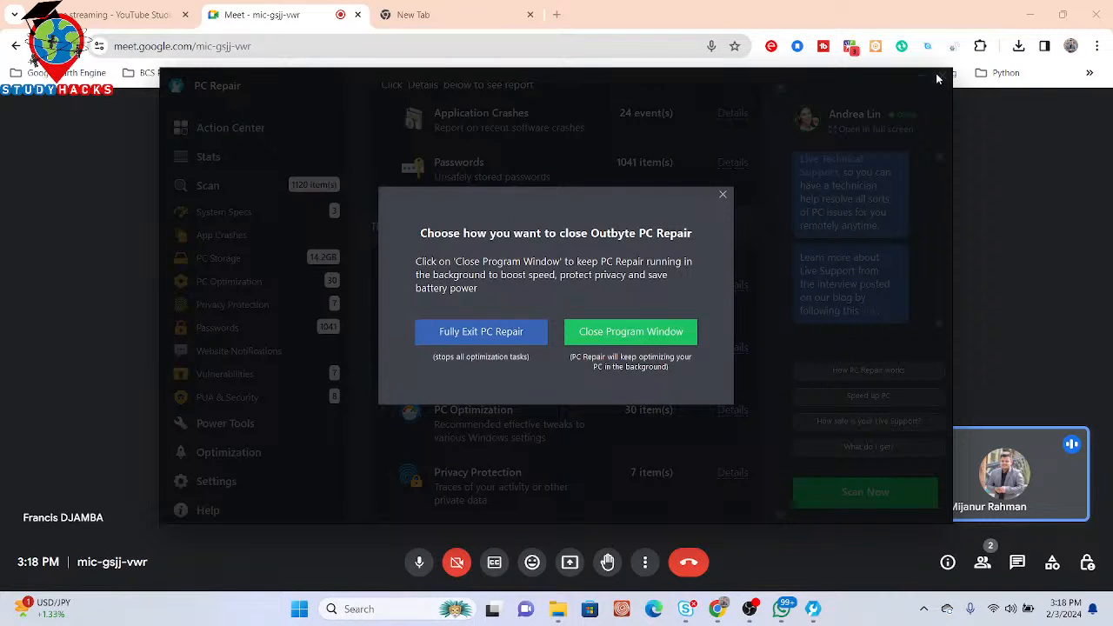
pyautogui.click(479, 331)
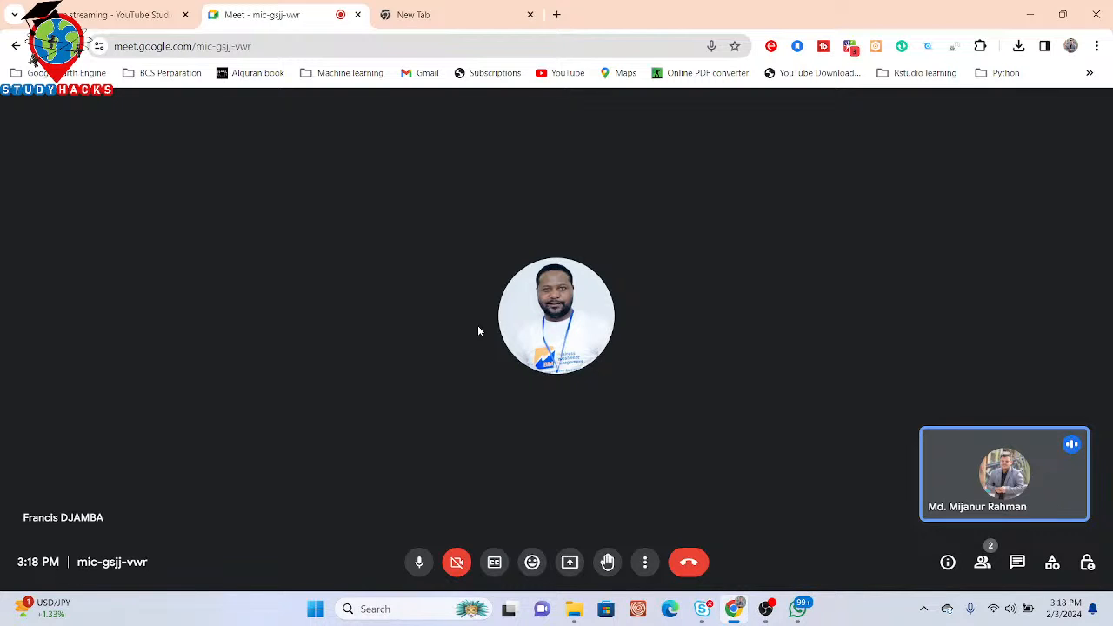
# Step: Present the entire screen in the Google Meet call and move the sharing bar clear of the call controls
pyautogui.click(566, 561)
pyautogui.click(667, 128)
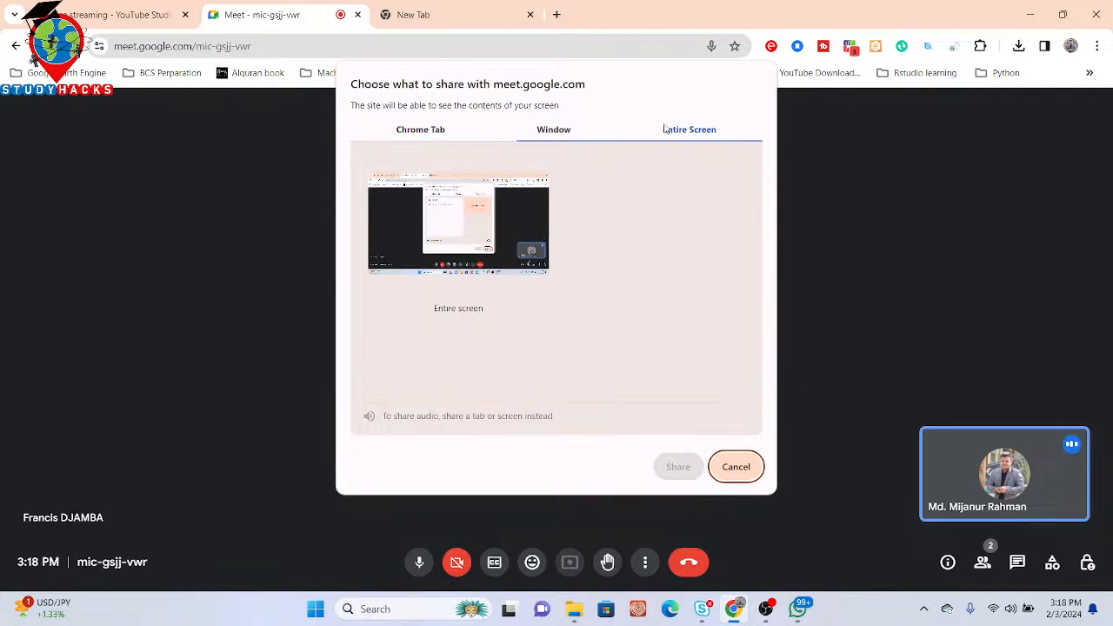
pyautogui.click(664, 467)
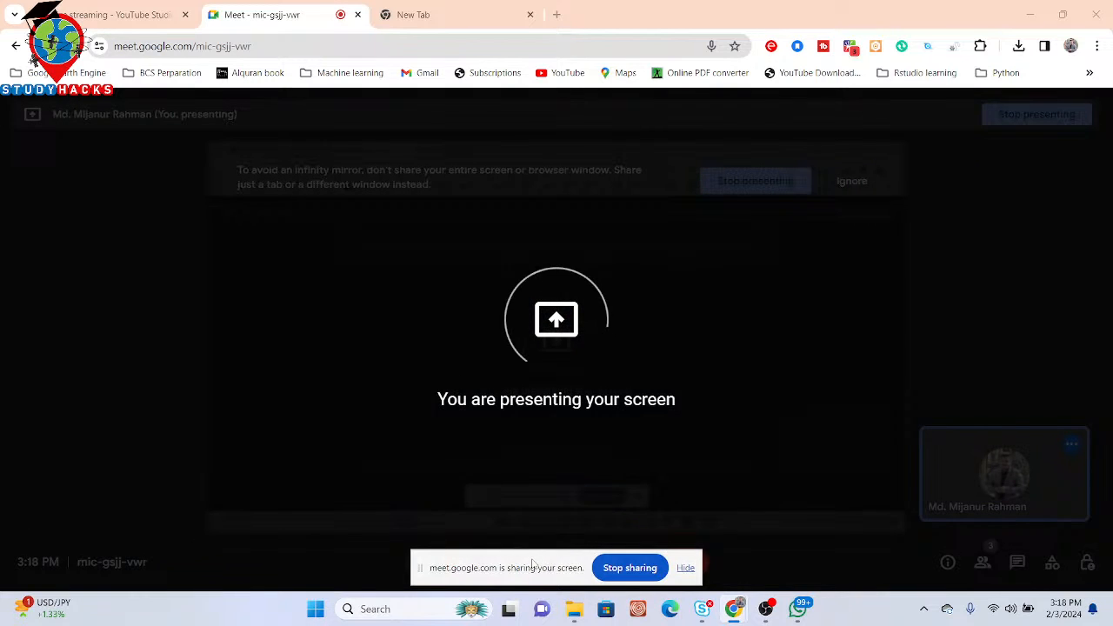
pyautogui.moveTo(532, 565); pyautogui.dragTo(239, 565)
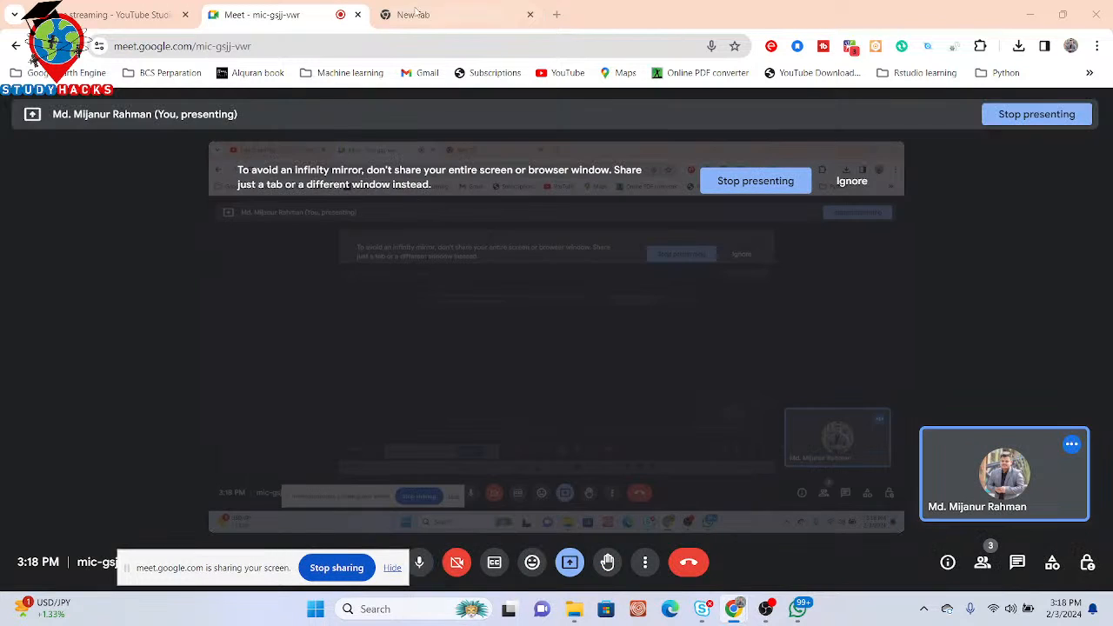
# Step: Open google.com/mymaps in the empty browser tab
pyautogui.click(424, 12)
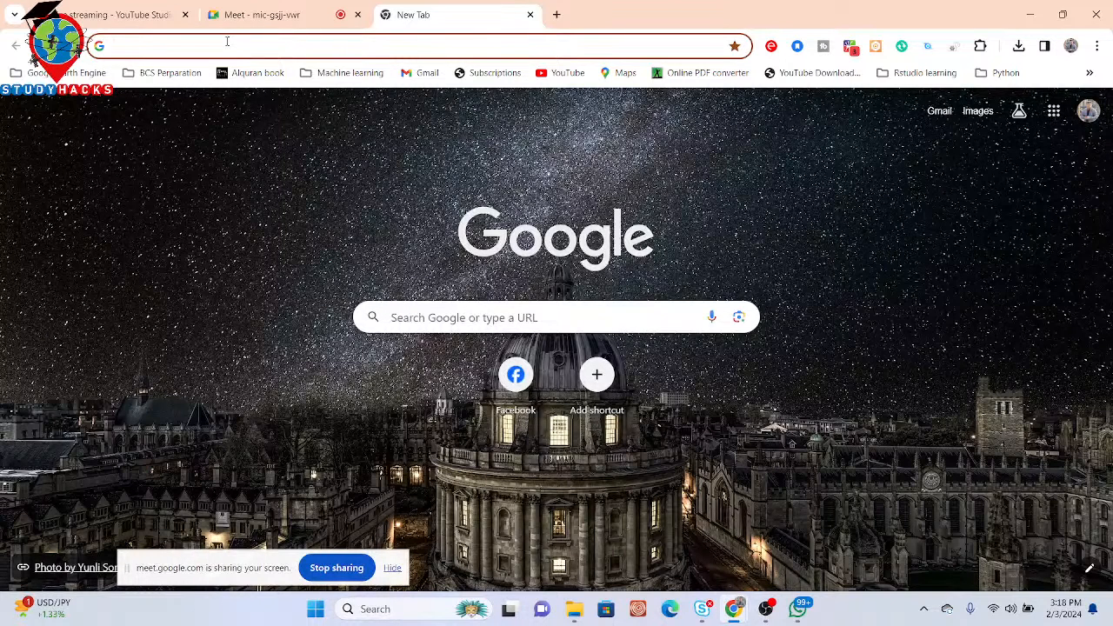
pyautogui.write('google')
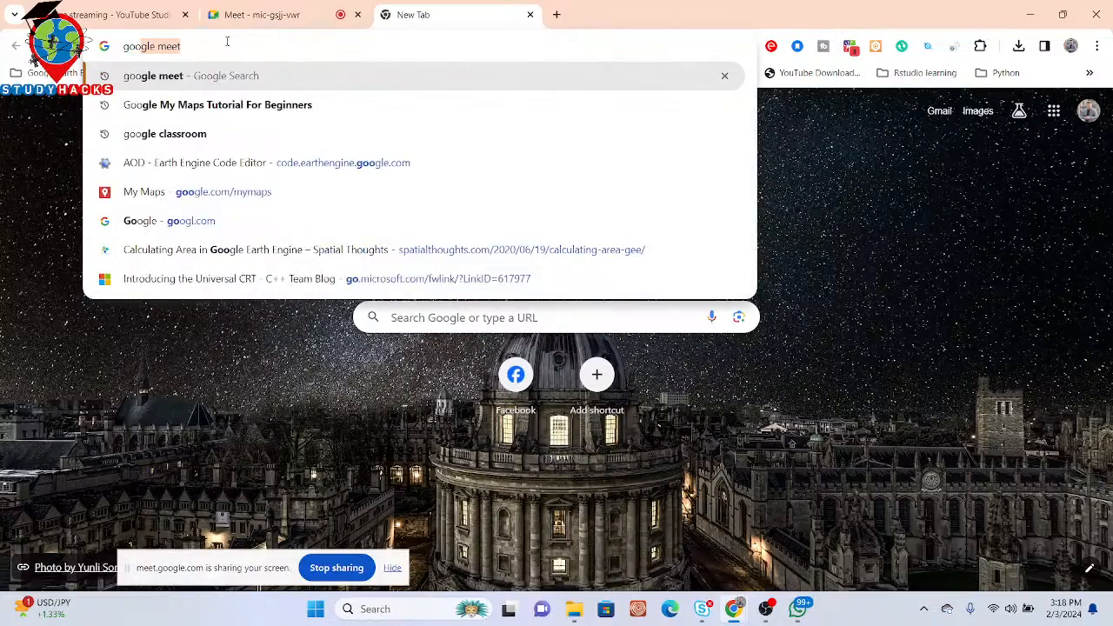
pyautogui.write('.com/')
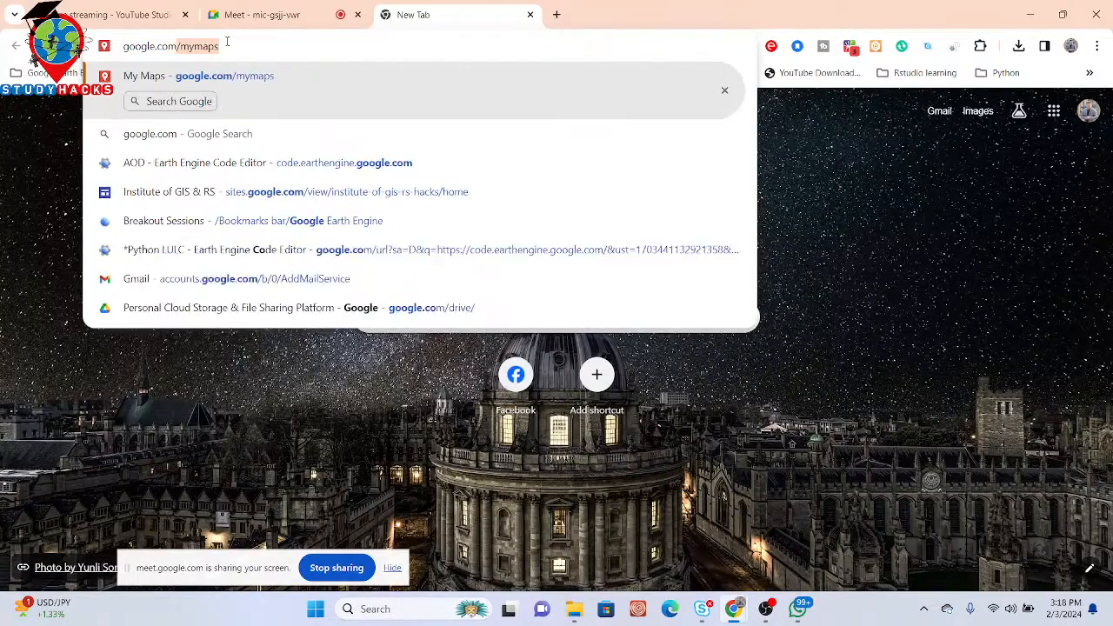
pyautogui.write('m')
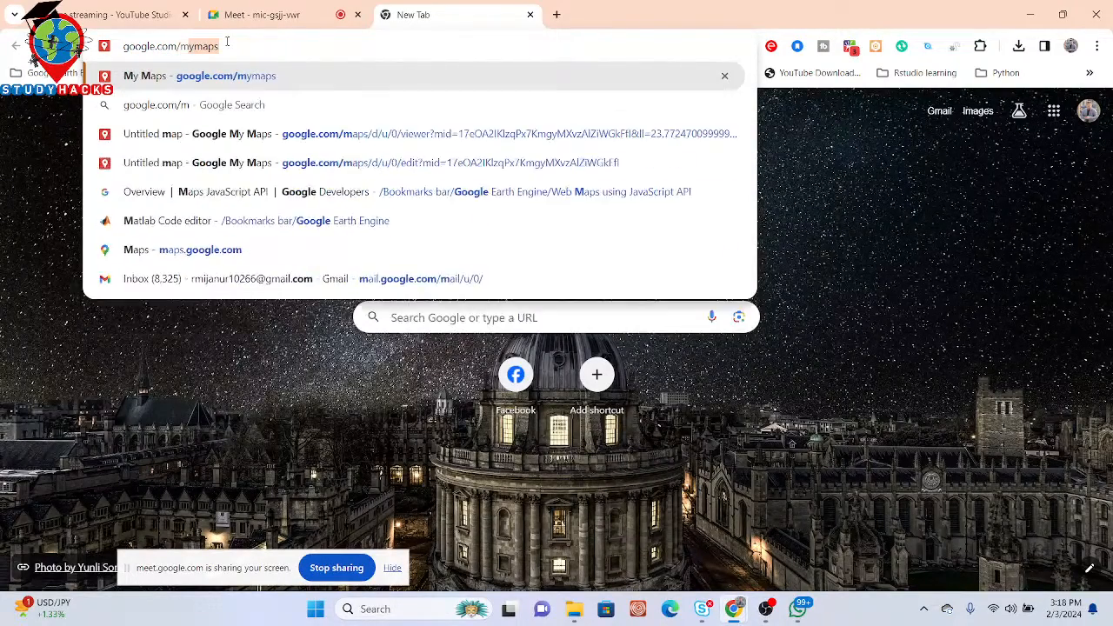
pyautogui.write('ymaps')
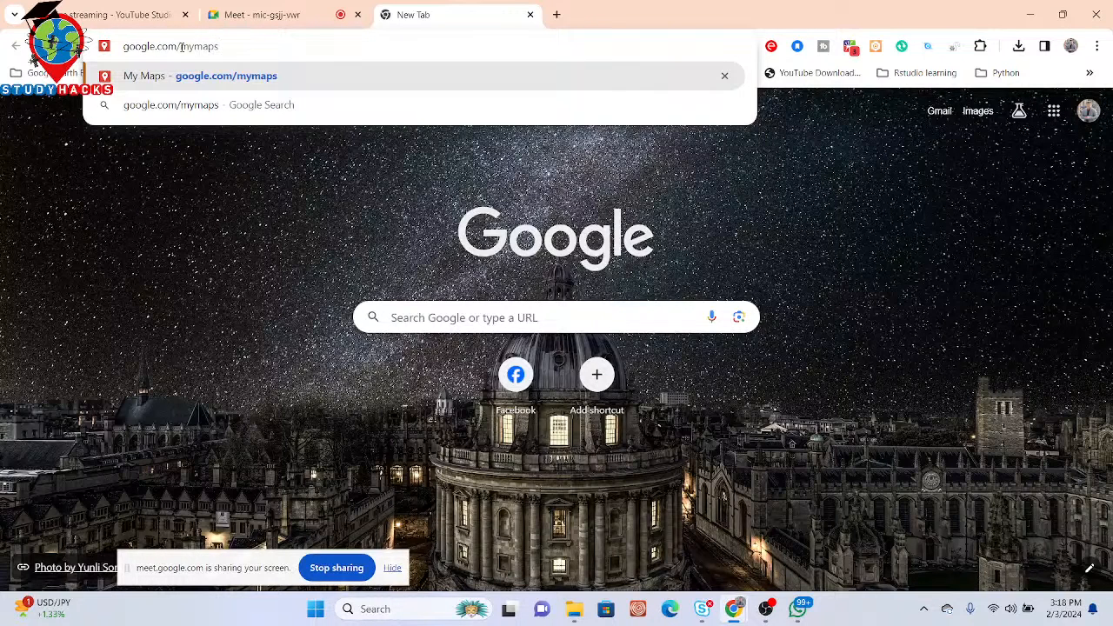
pyautogui.press('Return')
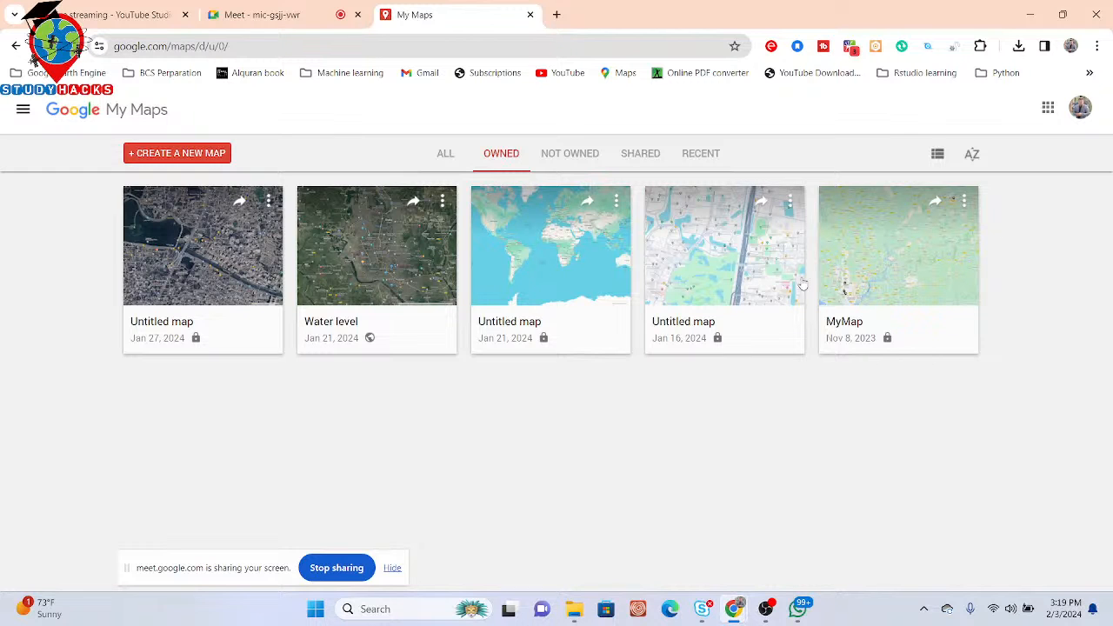
# Step: Create a new map and title it "Flood Hazard Map", leaving the description empty
pyautogui.click(186, 155)
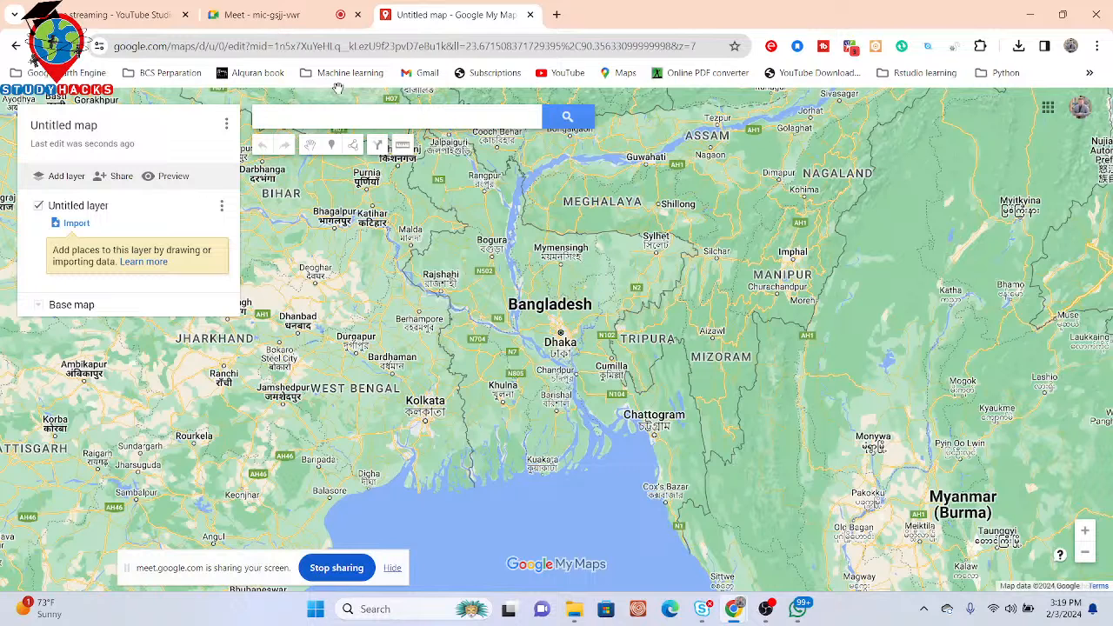
pyautogui.click(53, 128)
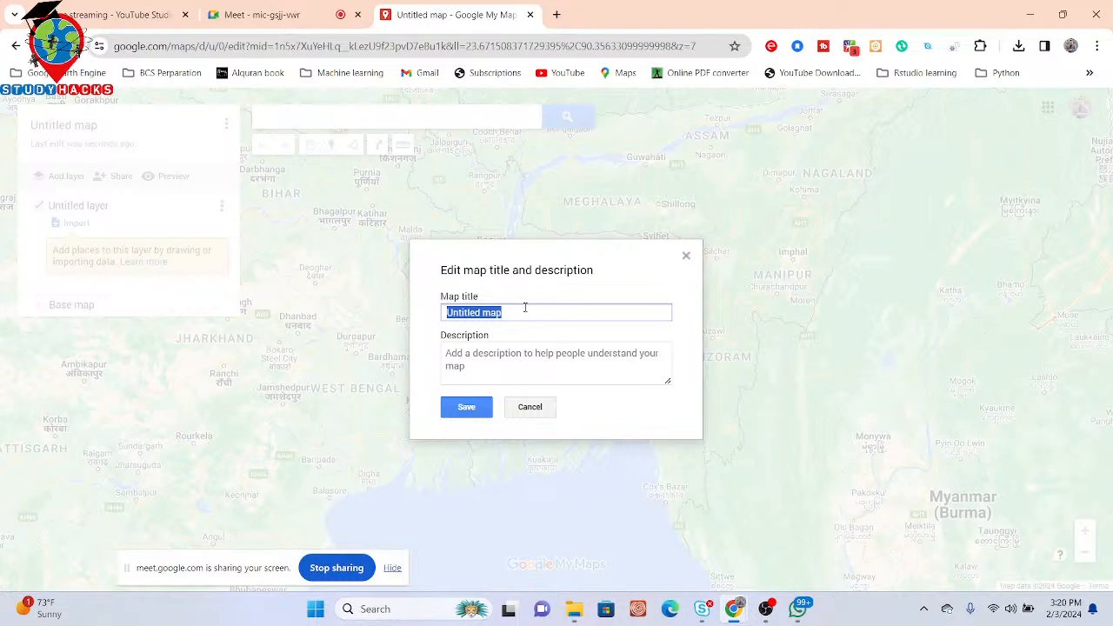
pyautogui.write('Flood Hazard Map')
pyautogui.click(490, 353)
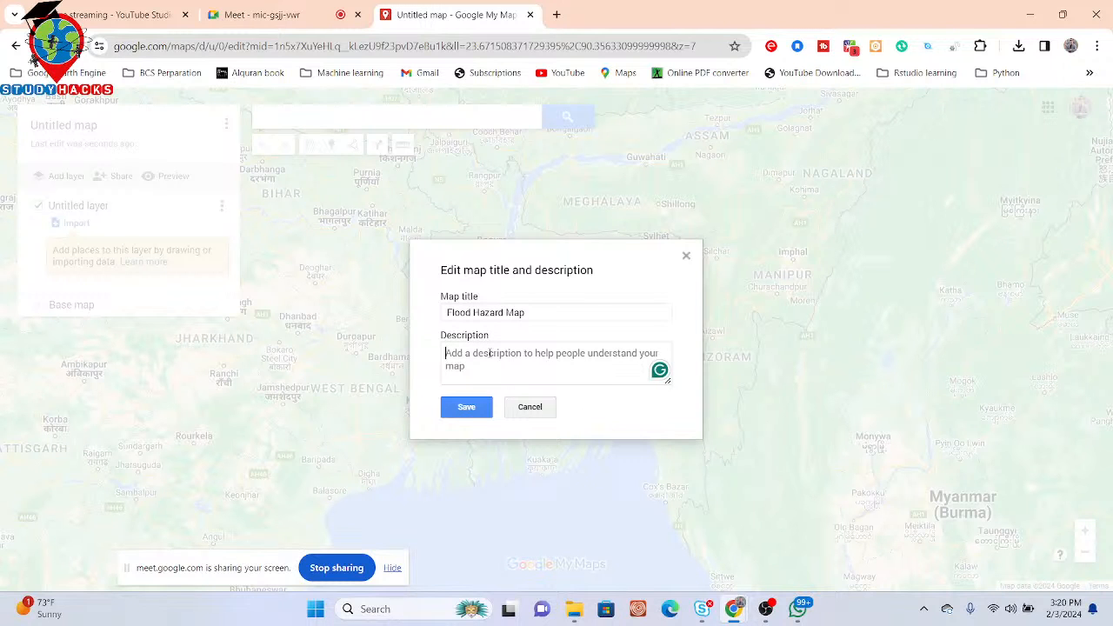
pyautogui.click(470, 407)
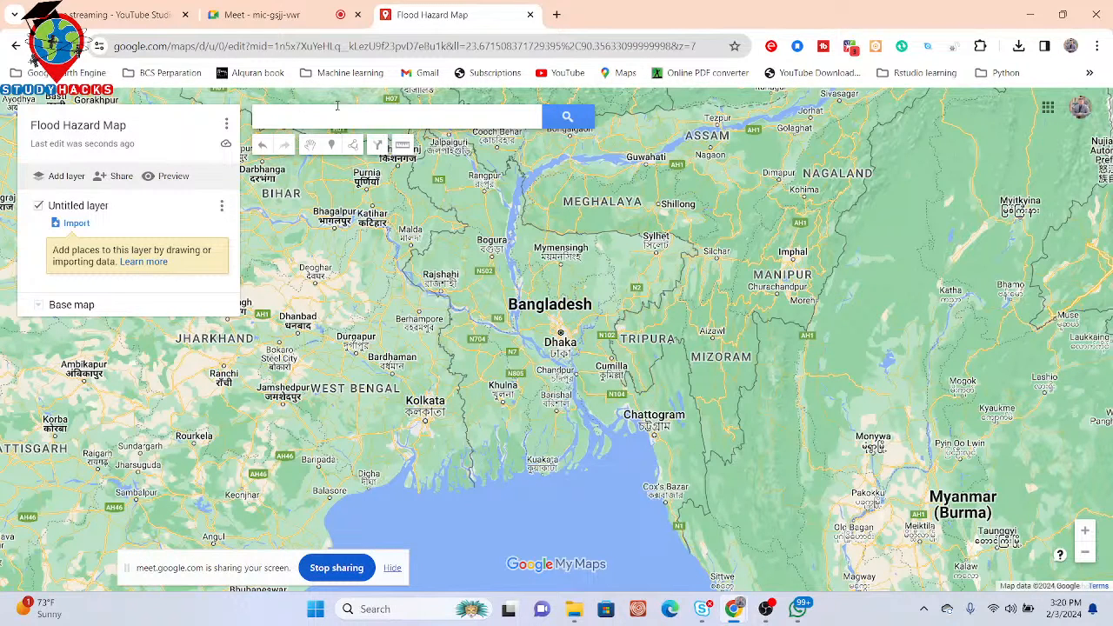
# Step: Search the map for Dhaka and go to the suggested Dhaka University on Nilkhet Road
pyautogui.click(301, 119)
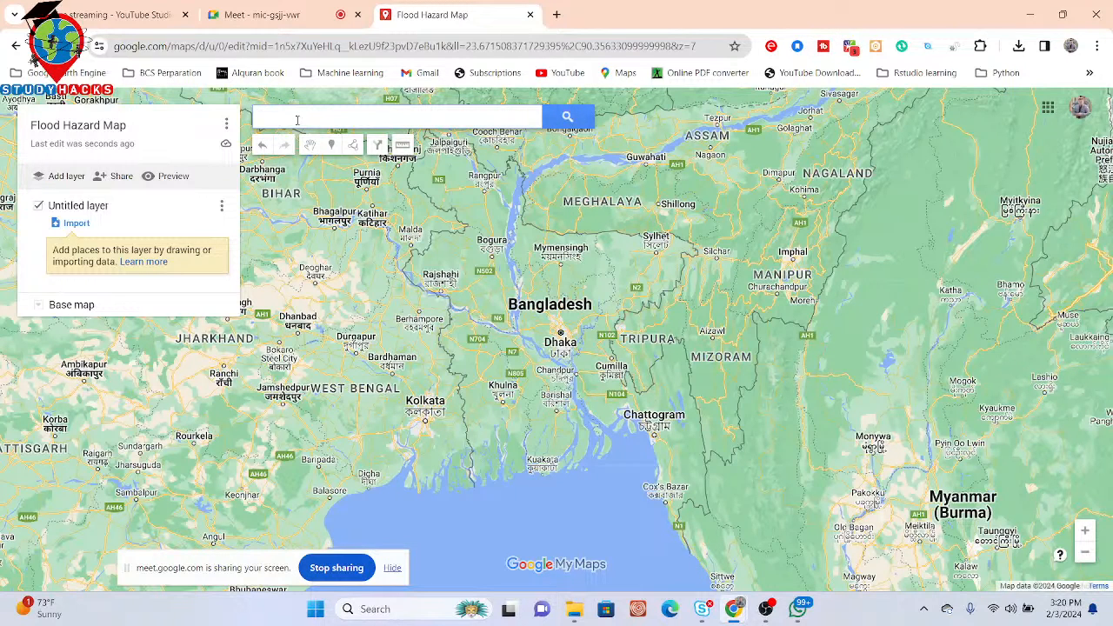
pyautogui.write('Dhaka')
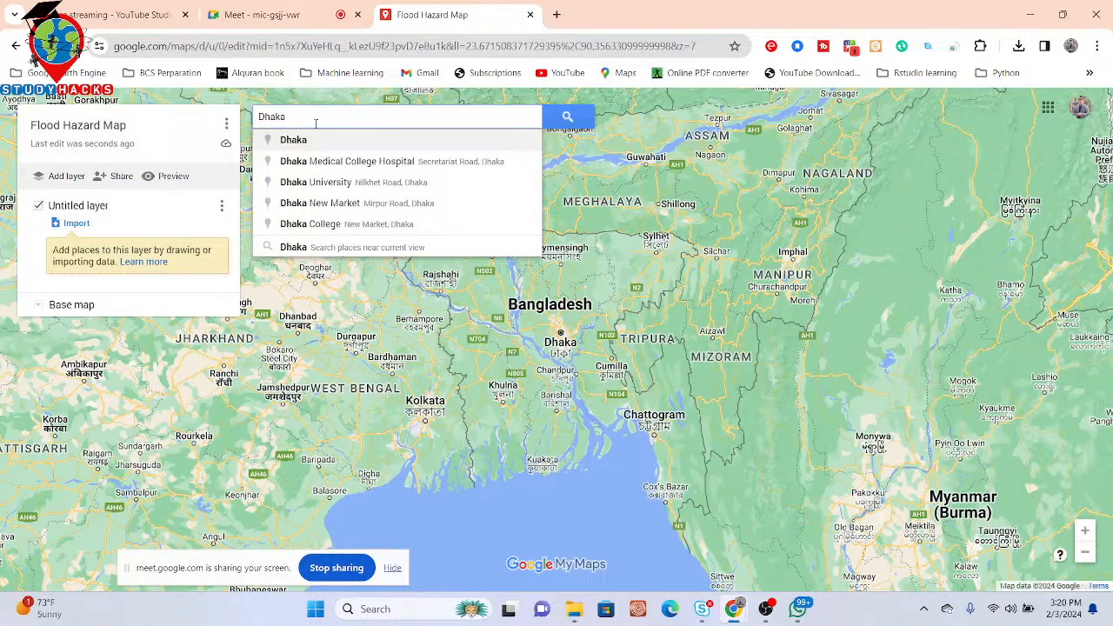
pyautogui.click(320, 184)
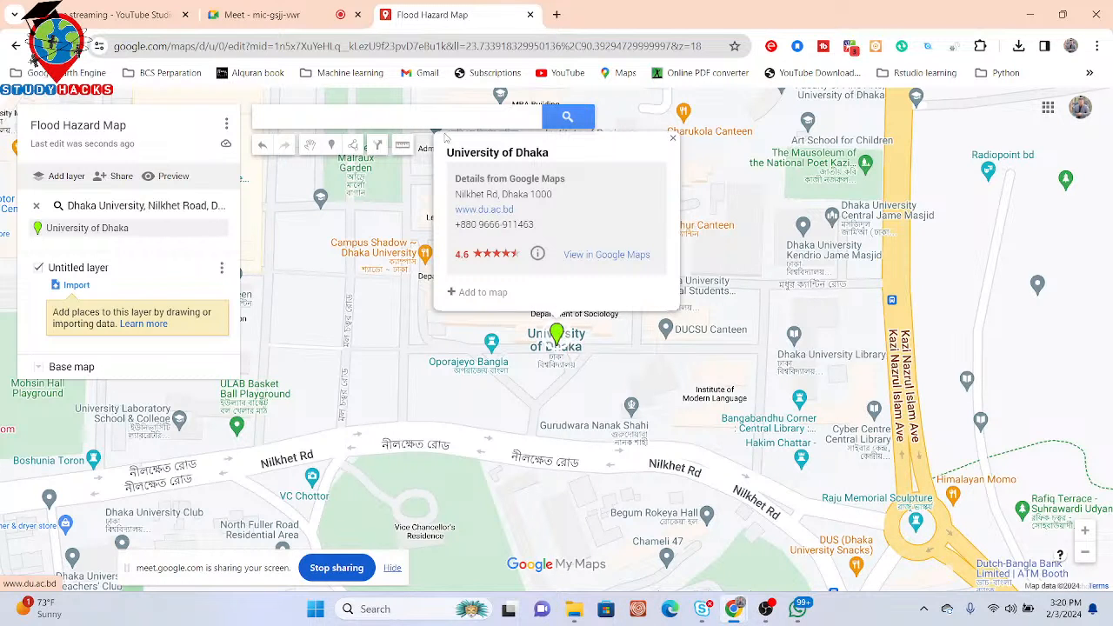
# Step: Search for Oxford, United Kingdom and add the place to the untitled layer of the map
pyautogui.click(407, 115)
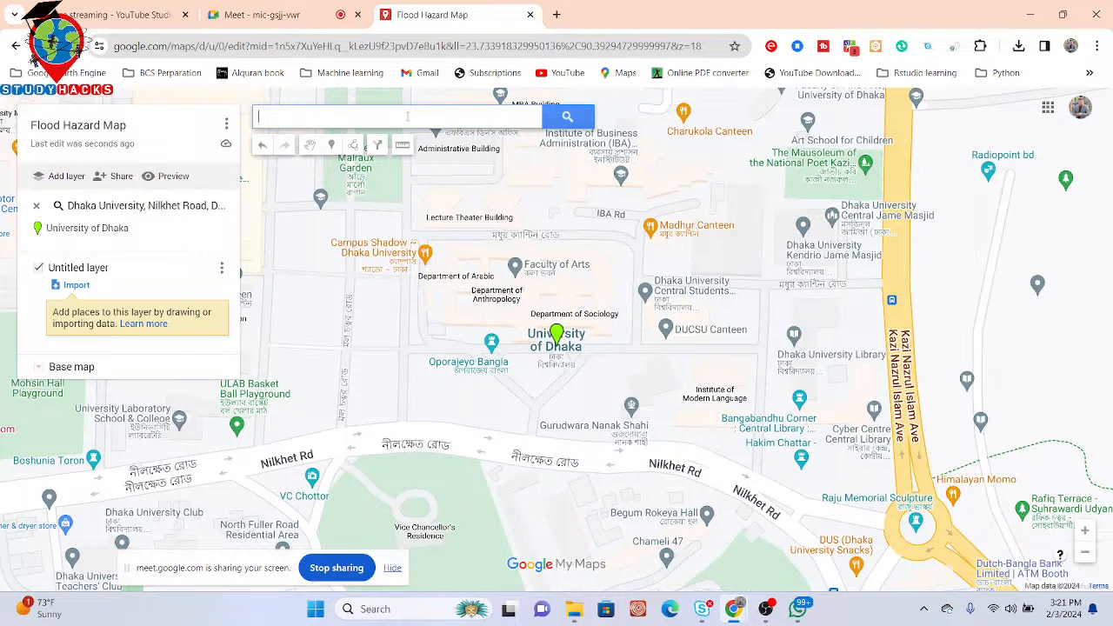
pyautogui.write('0')
pyautogui.write('x')
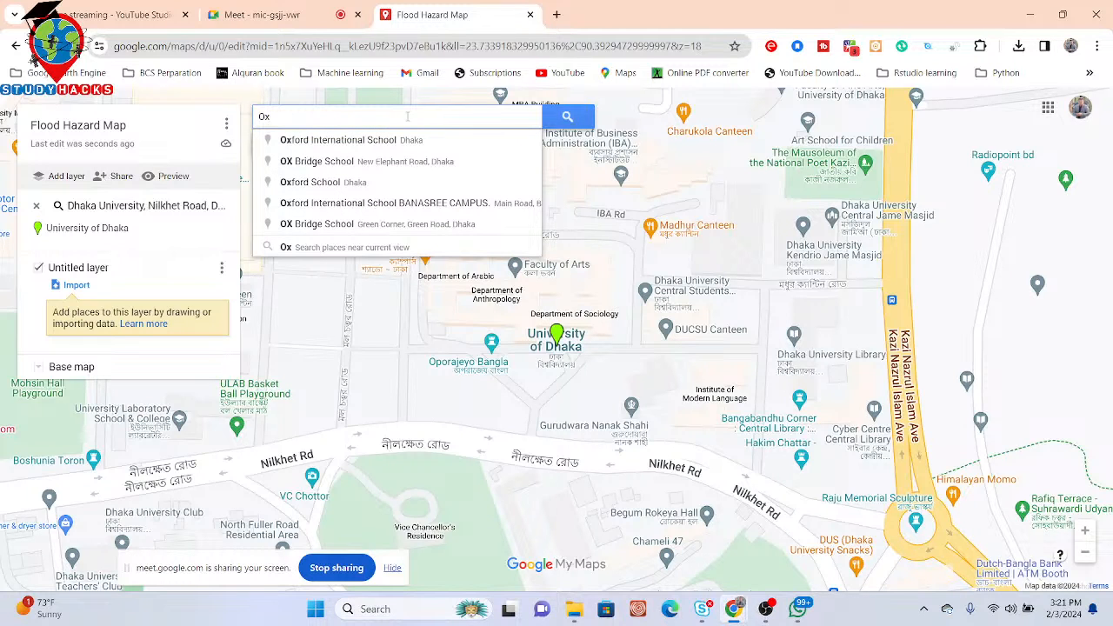
pyautogui.write('for')
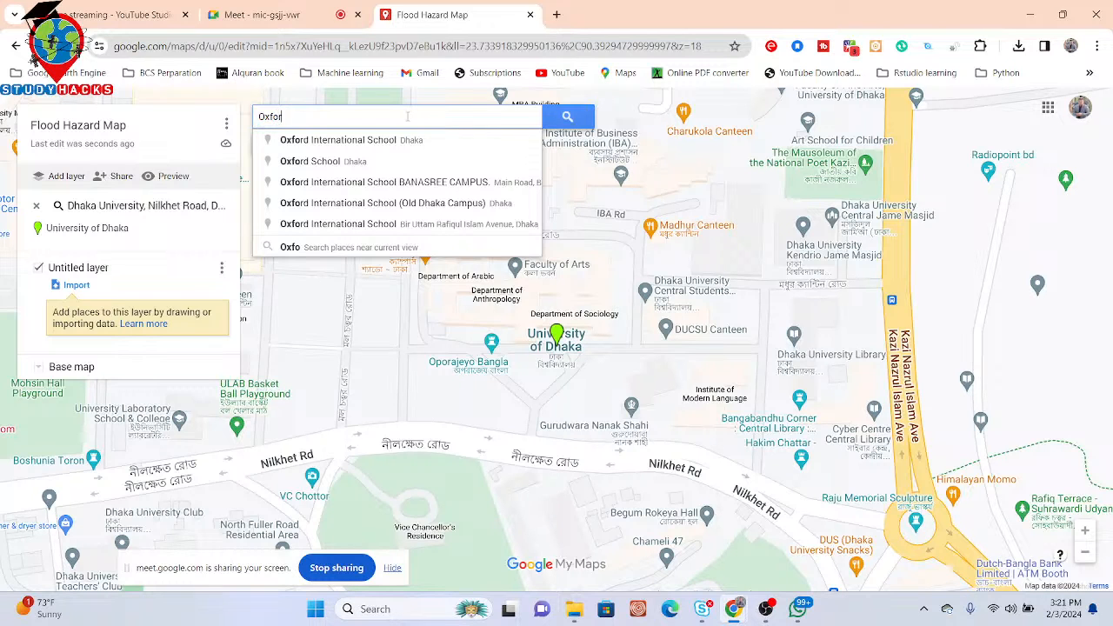
pyautogui.write('d uni')
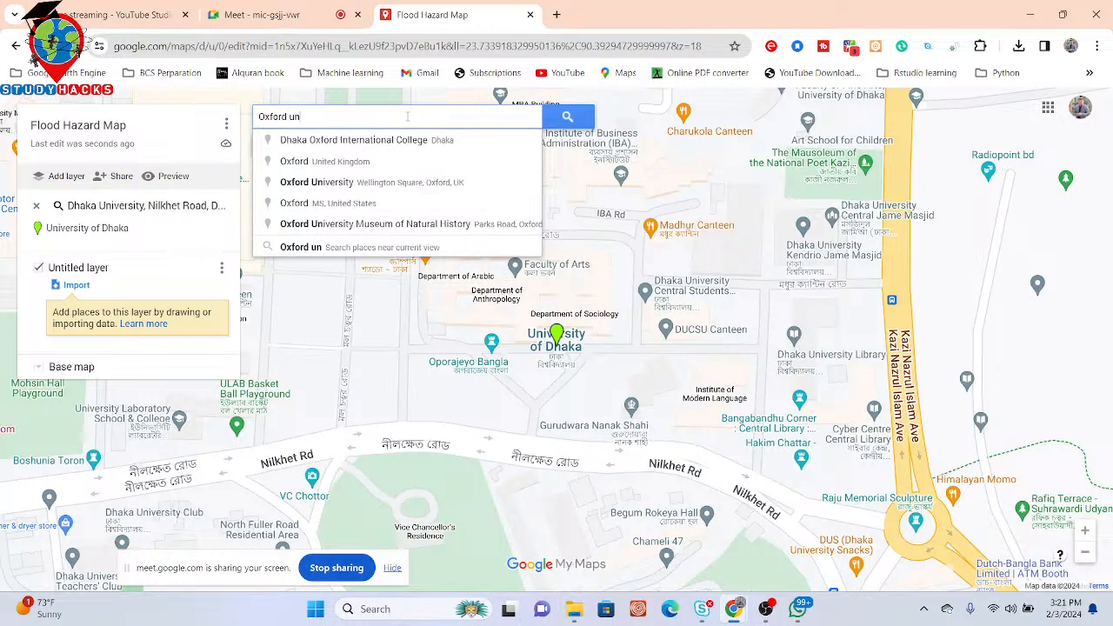
pyautogui.click(336, 162)
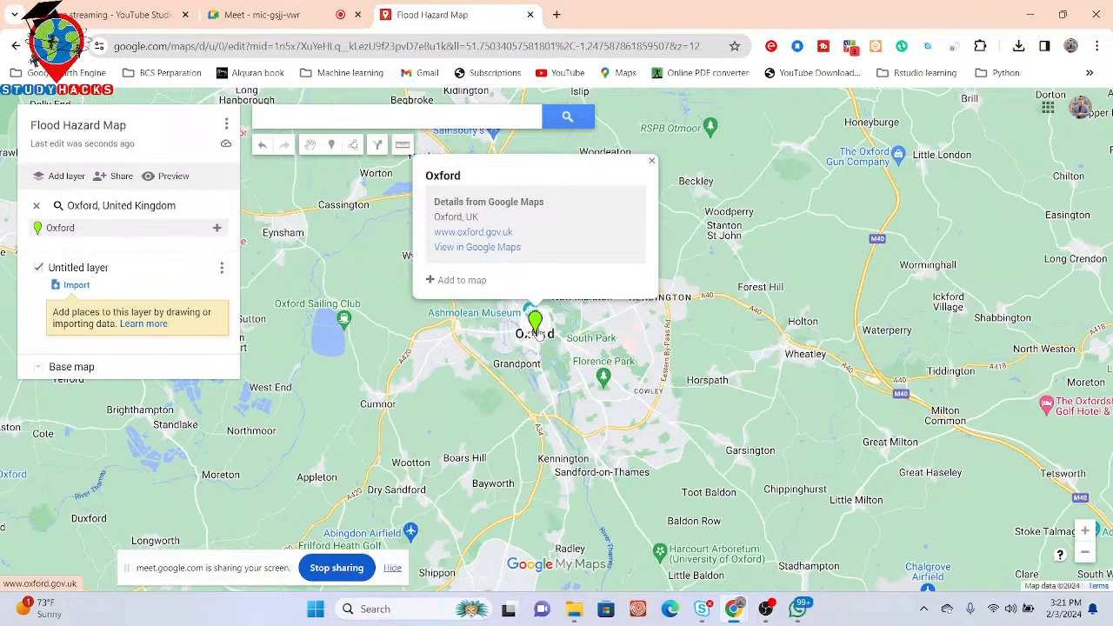
pyautogui.click(447, 284)
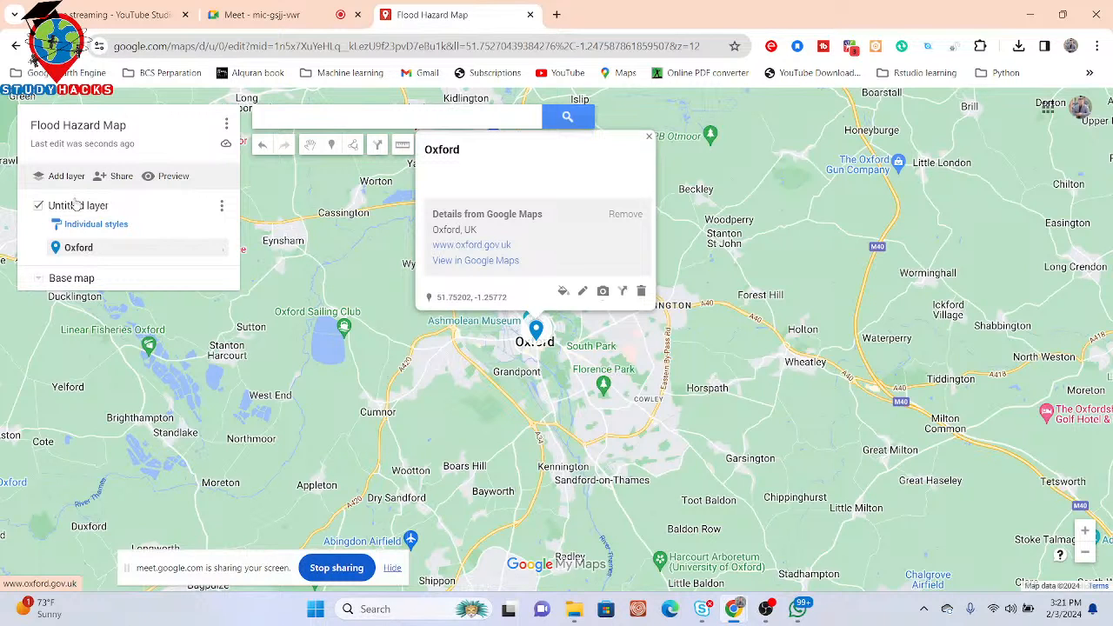
# Step: Rename the untitled layer holding the Oxford marker to "University"
pyautogui.click(222, 209)
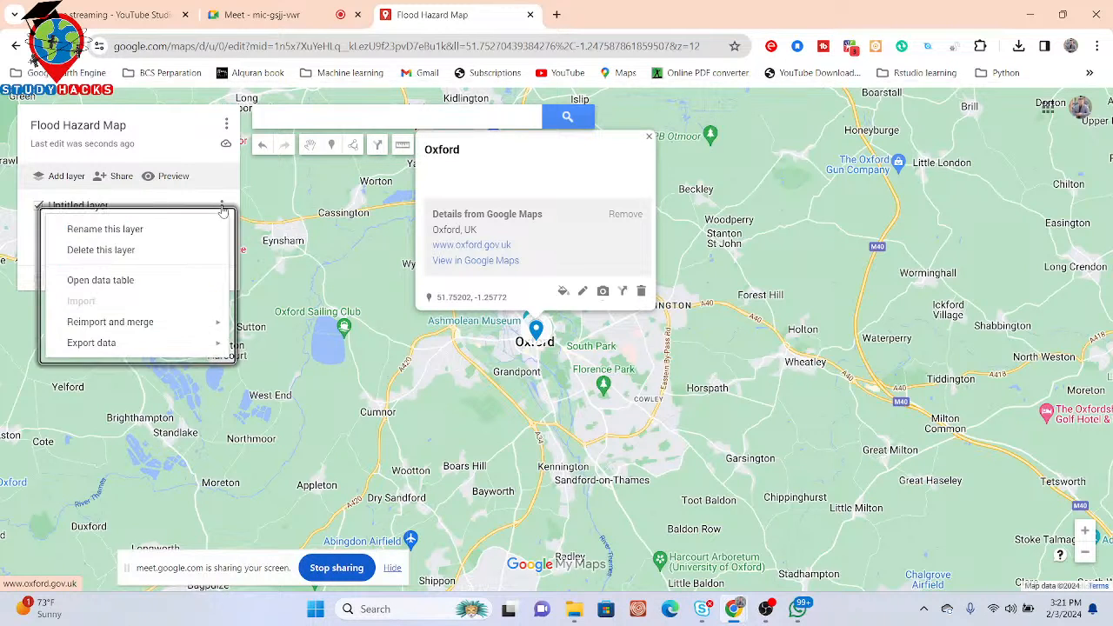
pyautogui.click(119, 230)
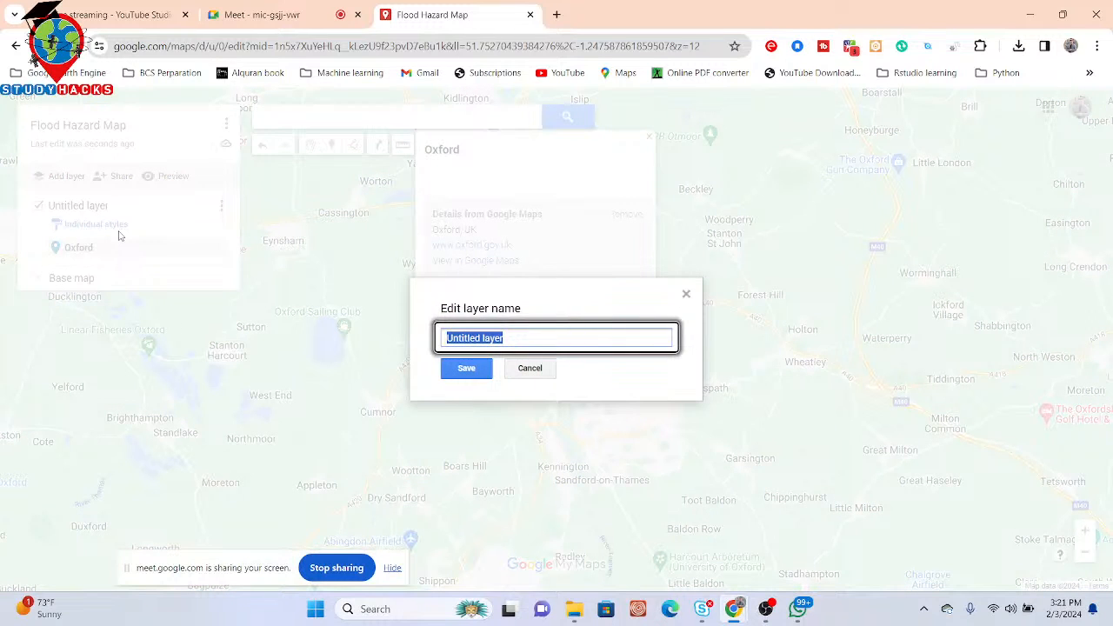
pyautogui.write('University')
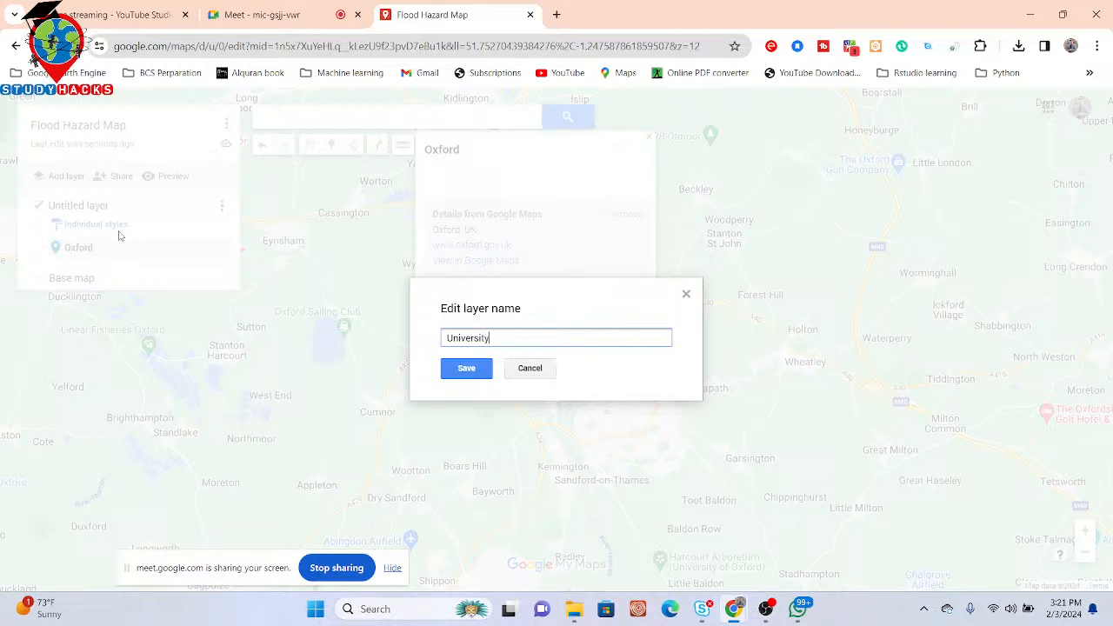
pyautogui.click(467, 369)
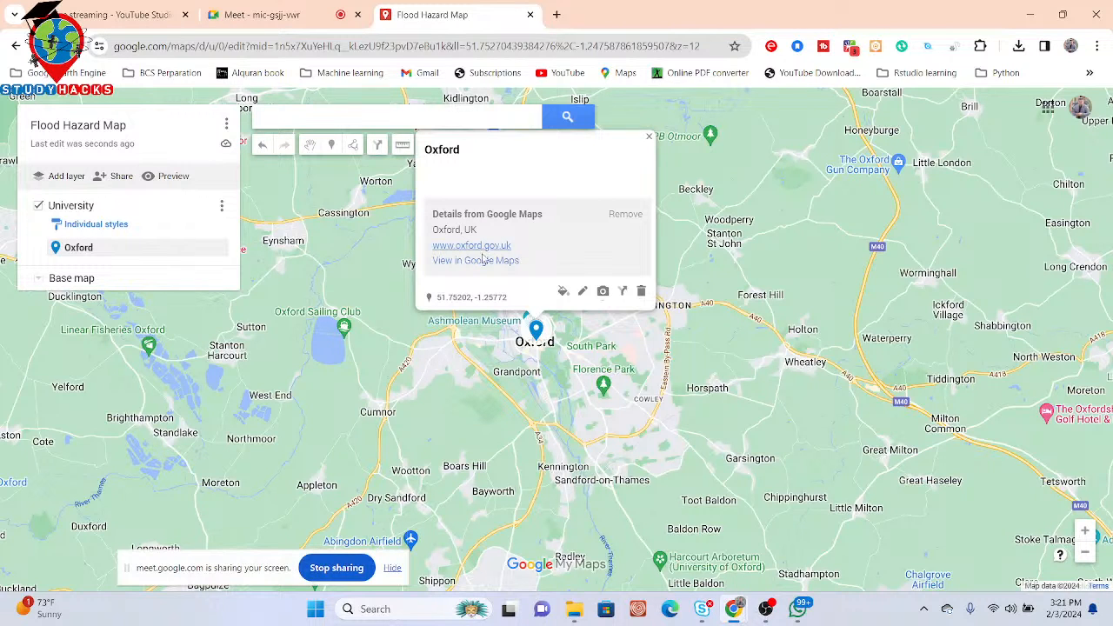
# Step: Find an icon for the Oxford marker with the filter "unive", apply the University icon and colour it orange
pyautogui.click(564, 293)
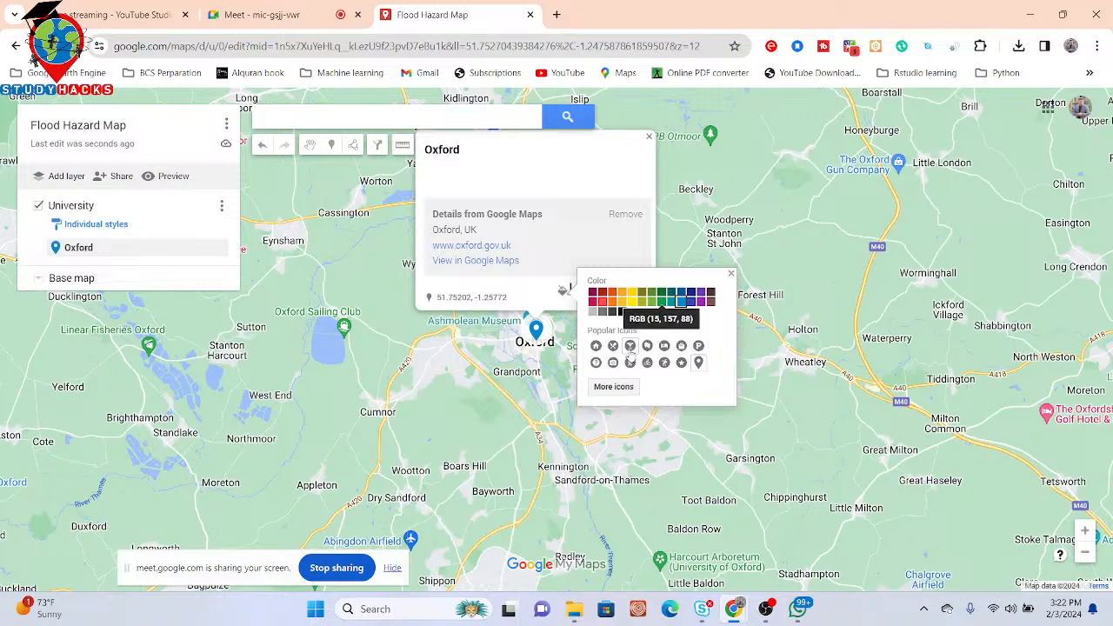
pyautogui.click(614, 388)
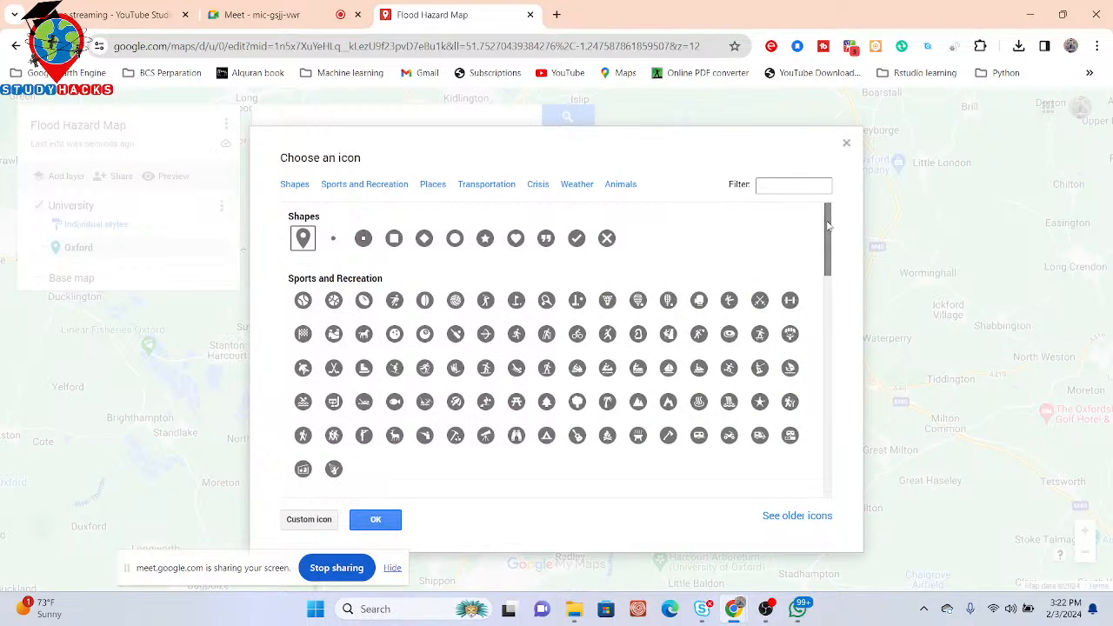
pyautogui.moveTo(830, 224); pyautogui.dragTo(830, 233)
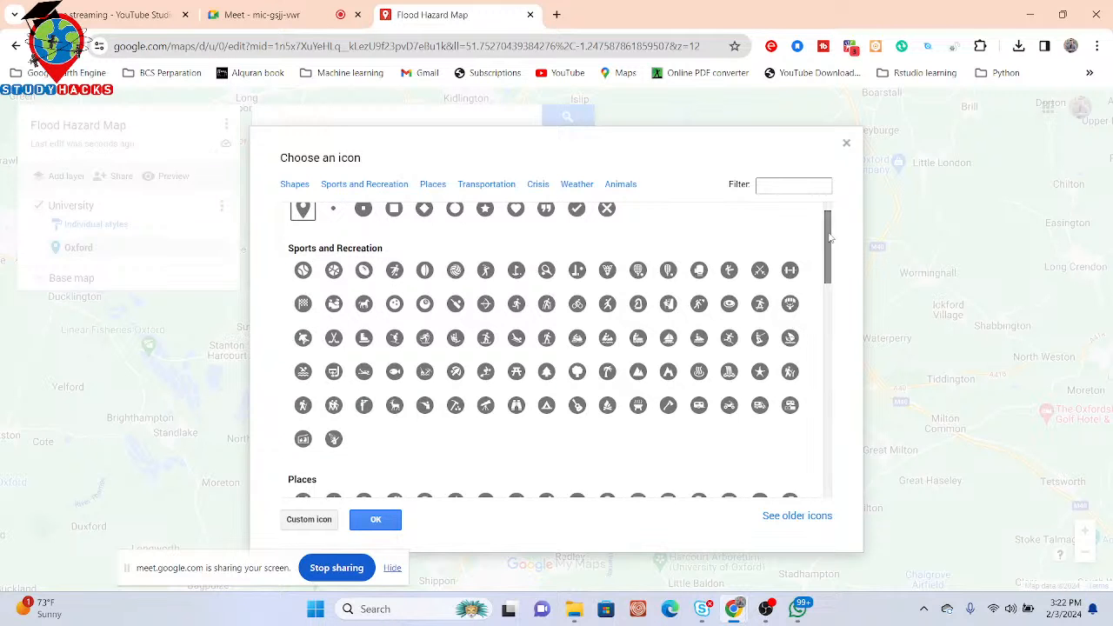
pyautogui.moveTo(831, 235); pyautogui.dragTo(831, 285)
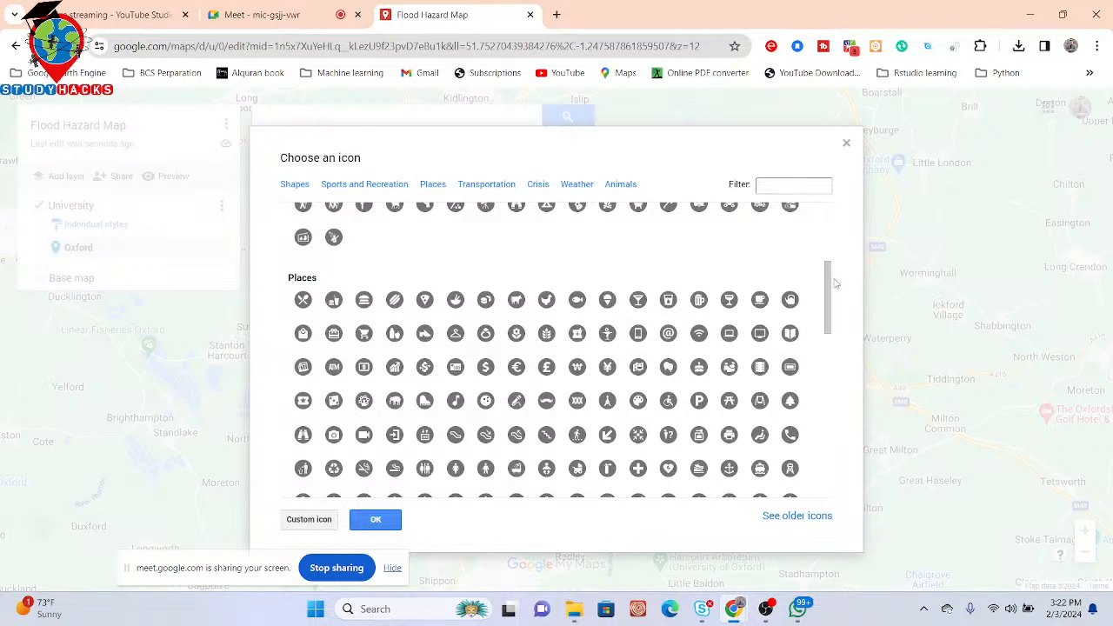
pyautogui.moveTo(827, 286); pyautogui.dragTo(839, 476)
pyautogui.click(795, 187)
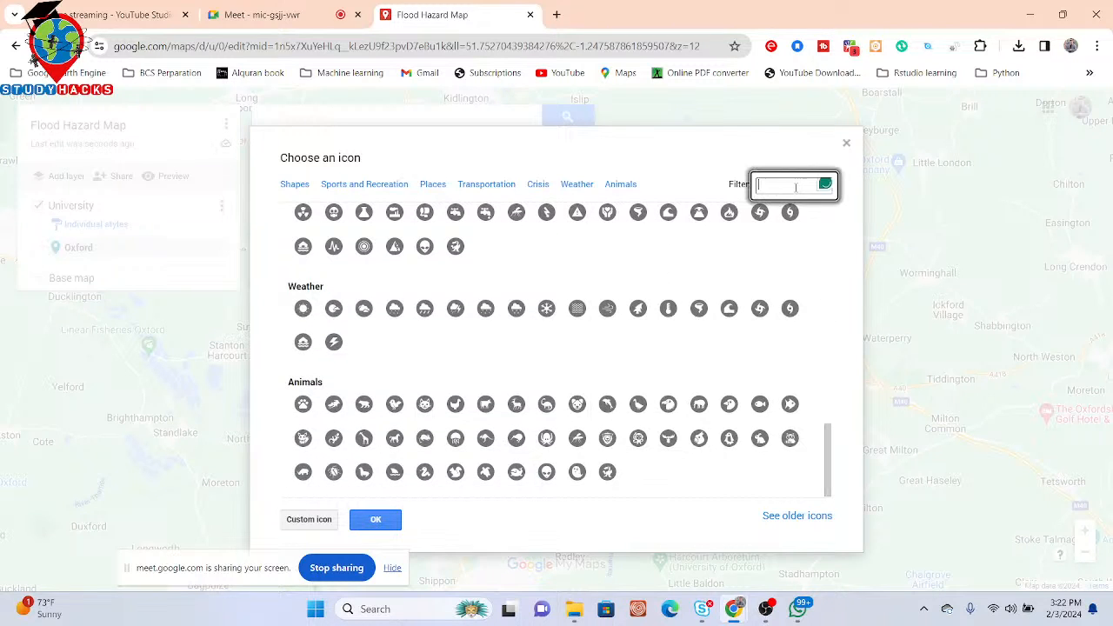
pyautogui.write('uni')
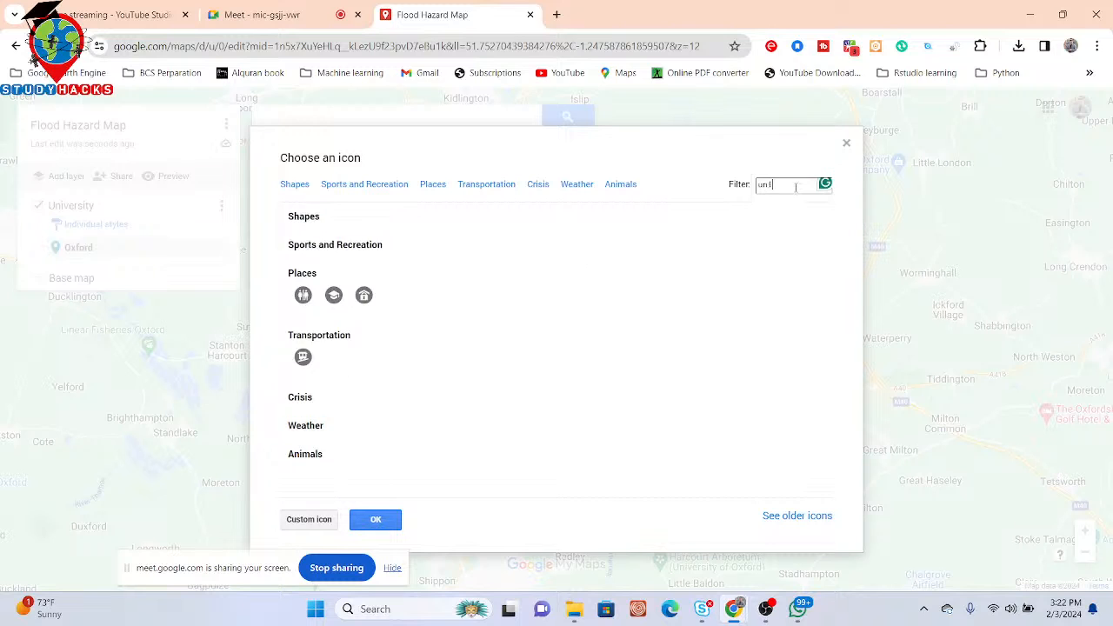
pyautogui.write('ve')
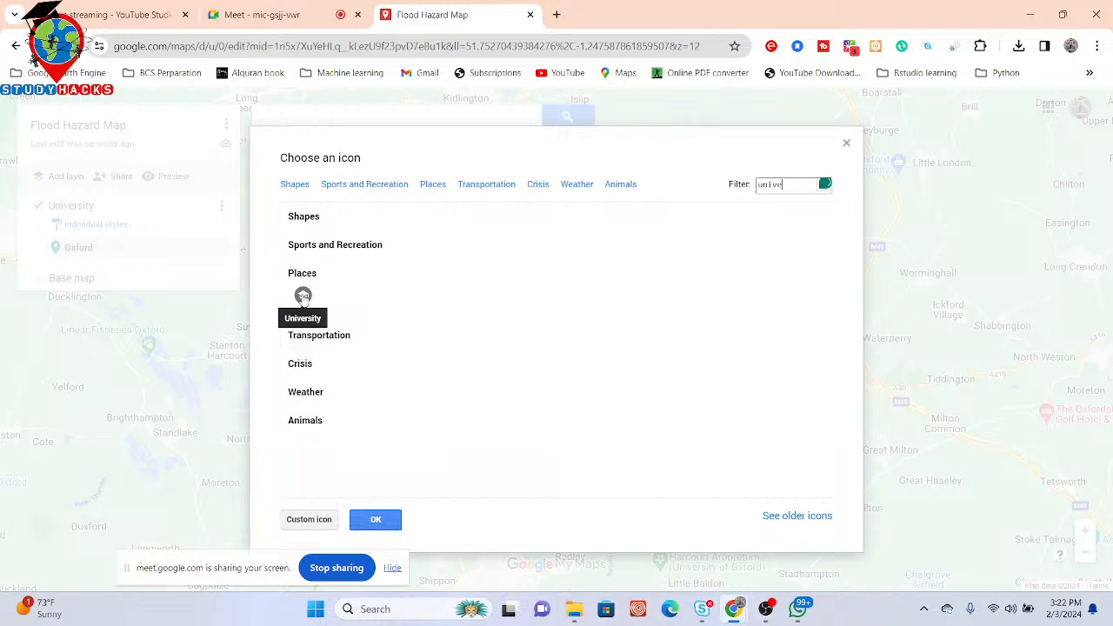
pyautogui.click(302, 296)
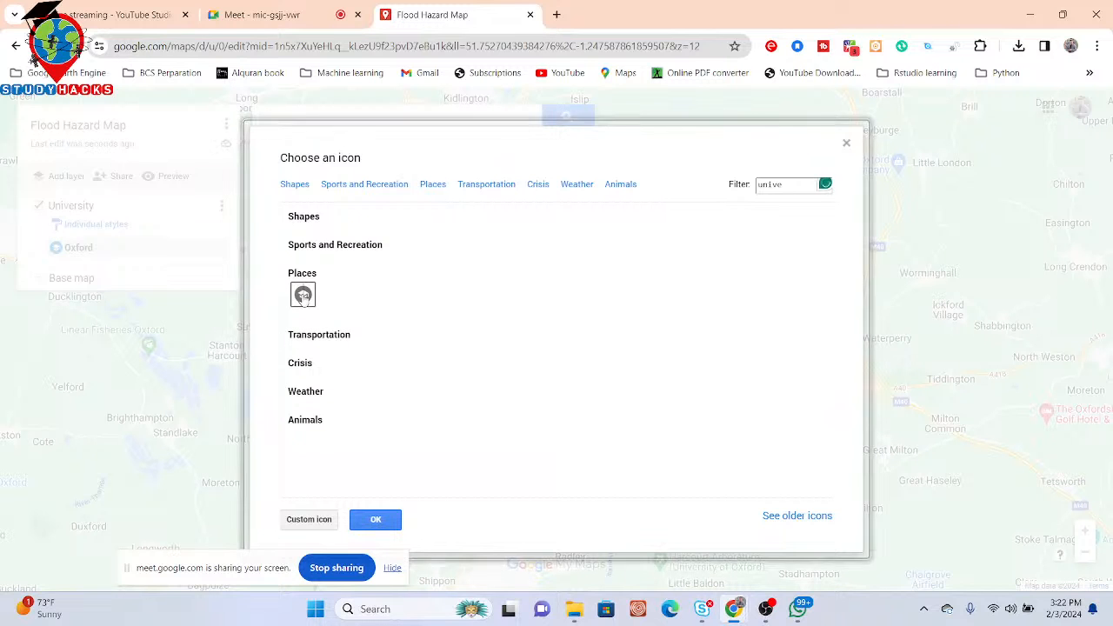
pyautogui.click(381, 517)
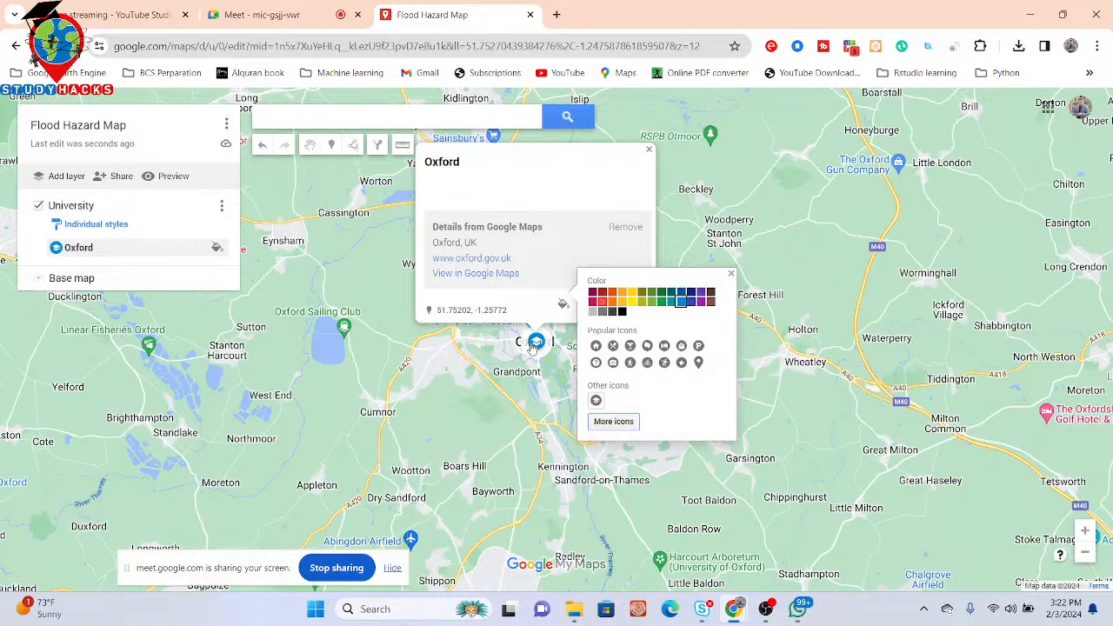
pyautogui.click(621, 312)
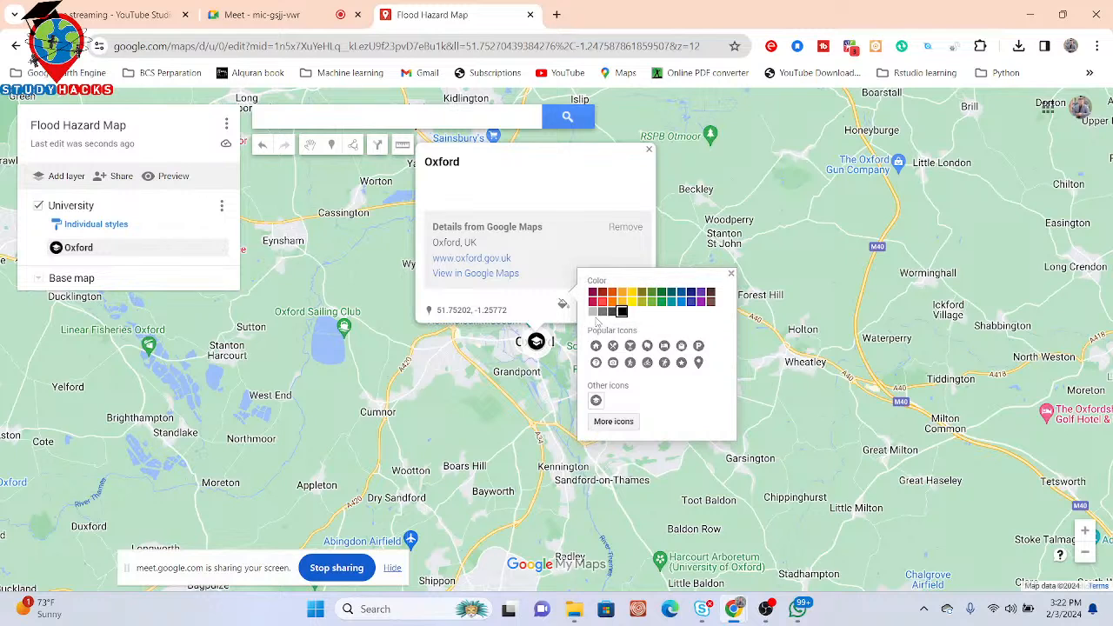
pyautogui.click(612, 300)
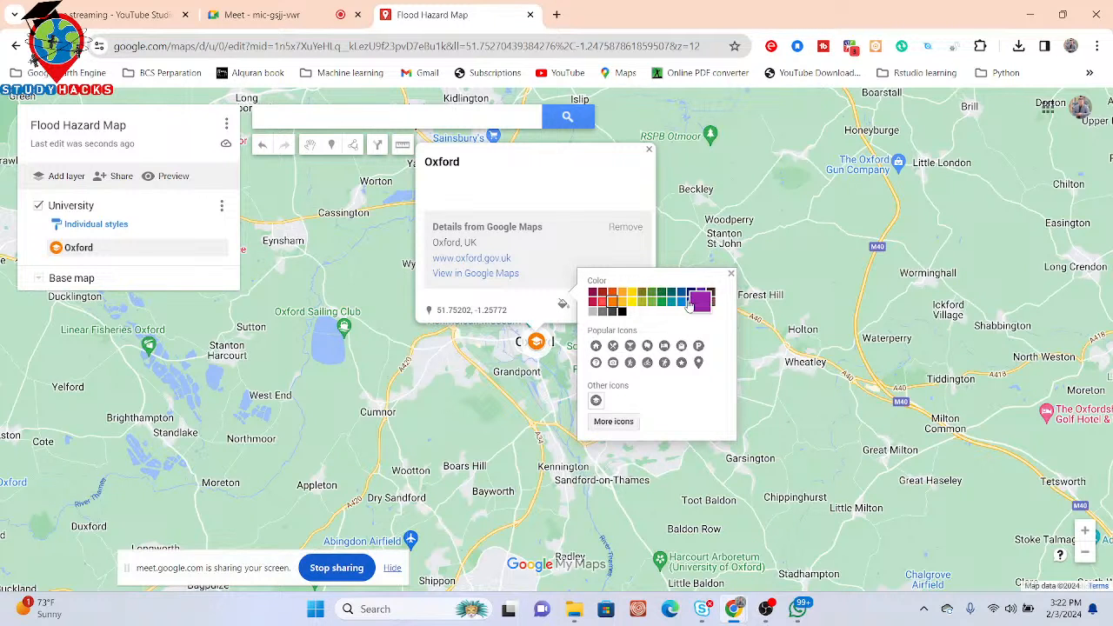
# Step: Open the custom icon import for the Oxford marker and search Google in a new tab for "university logo"
pyautogui.click(614, 421)
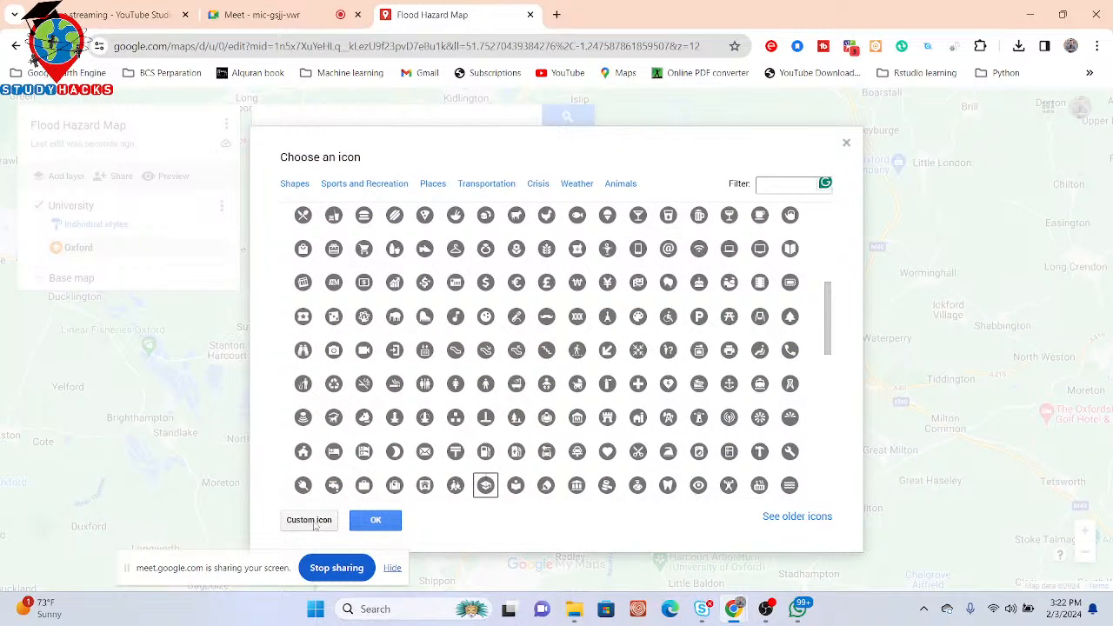
pyautogui.click(309, 520)
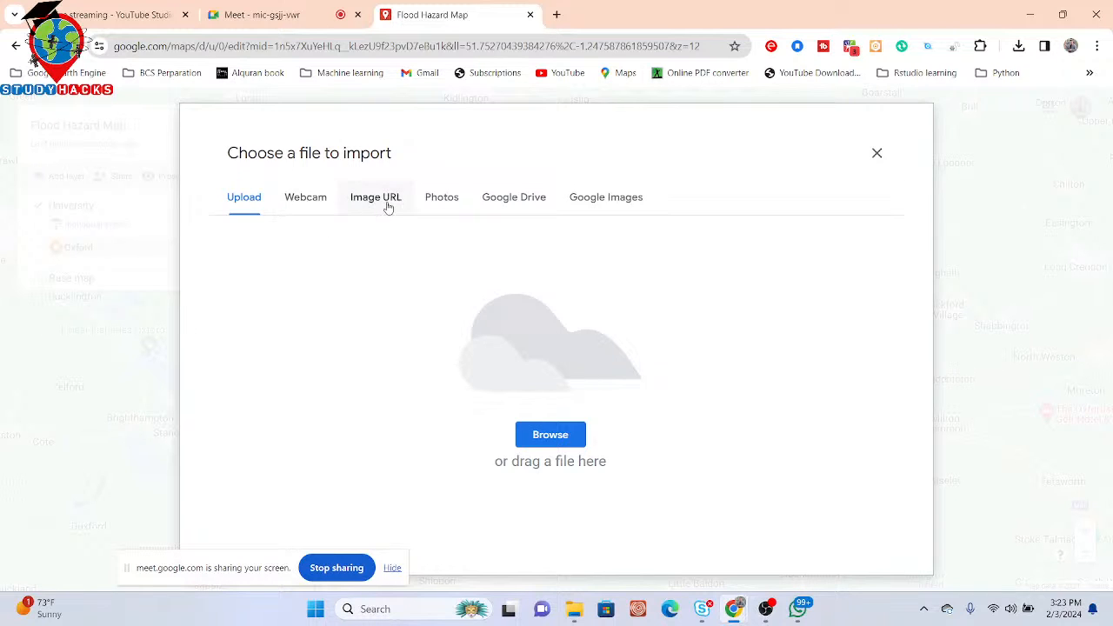
pyautogui.click(557, 14)
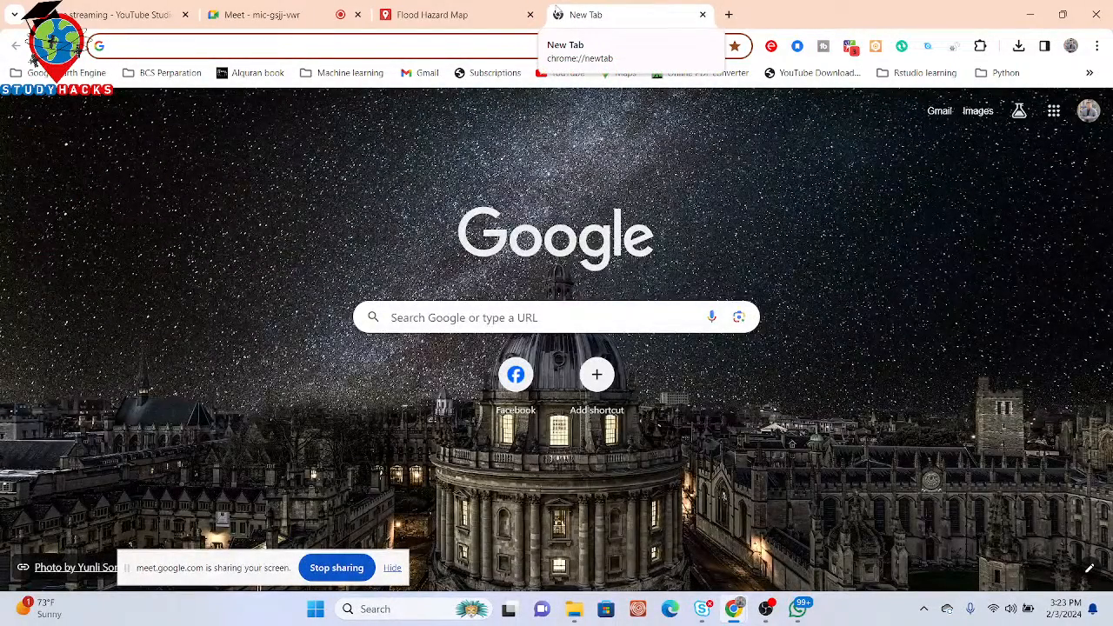
pyautogui.write('univeru')
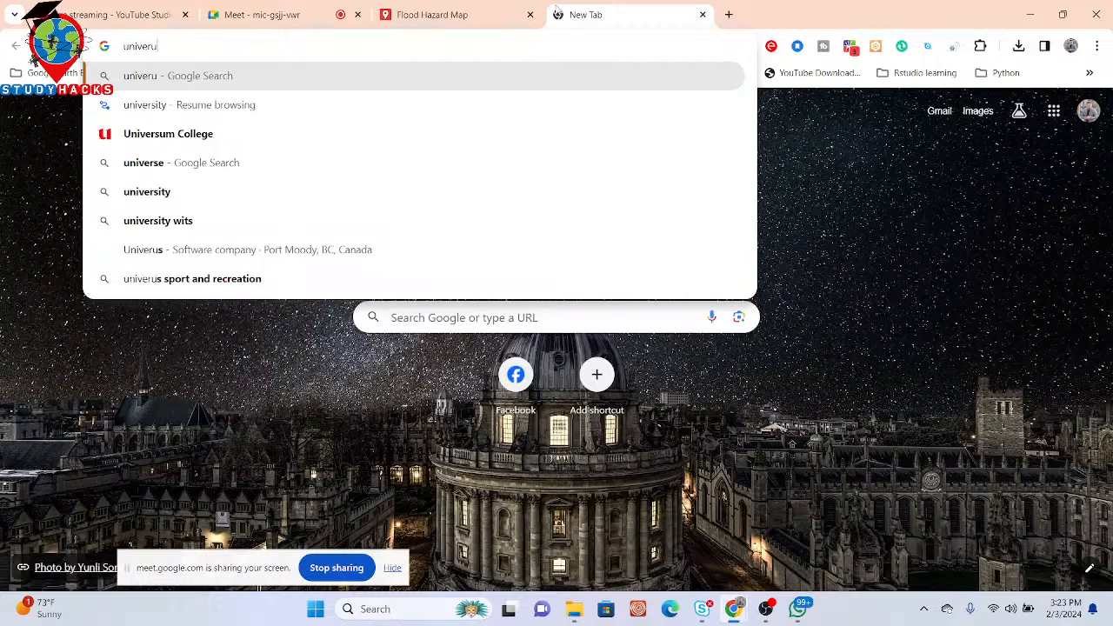
pyautogui.press('BackSpace')
pyautogui.write('sity')
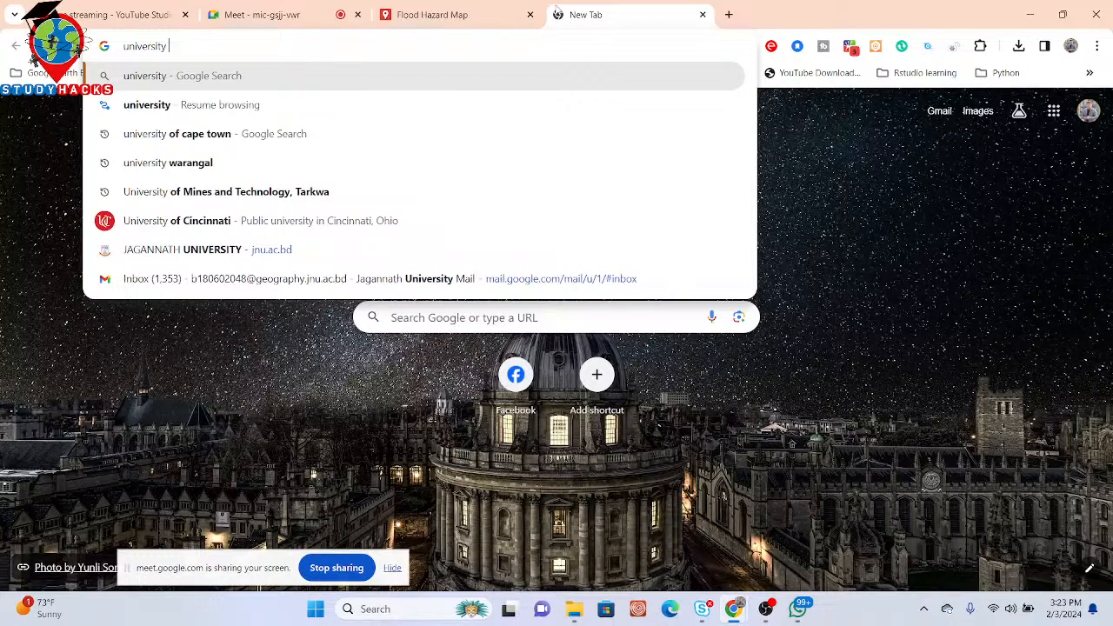
pyautogui.write(' logo')
pyautogui.press('Return')
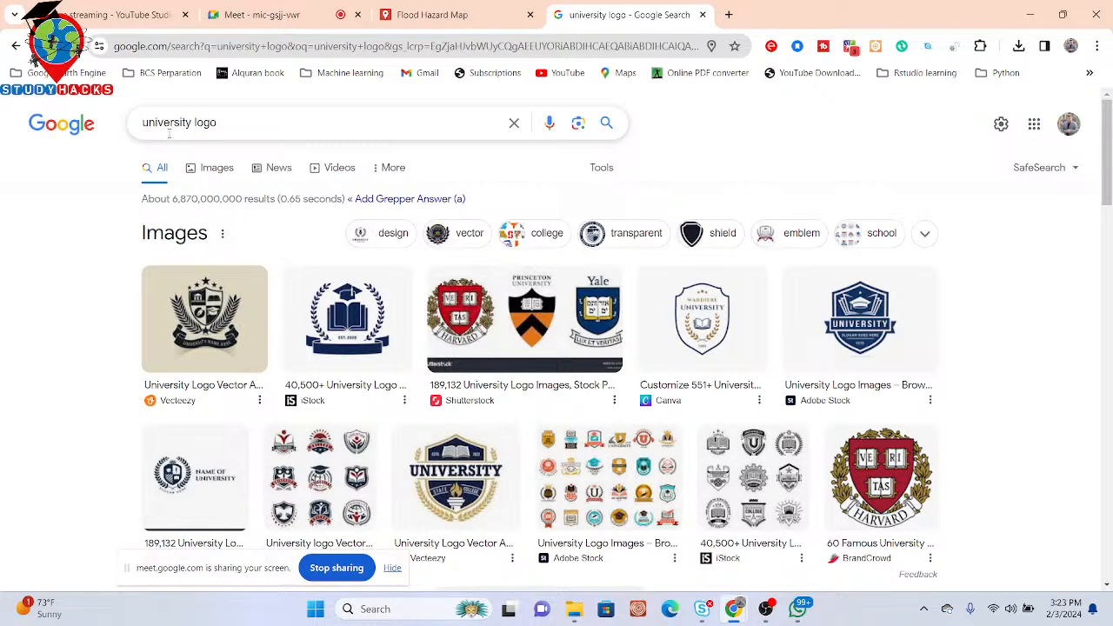
# Step: Refine the Google search to "oxford university logo png" and show only the image results
pyautogui.click(193, 122)
pyautogui.doubleClick(174, 122)
pyautogui.write('O')
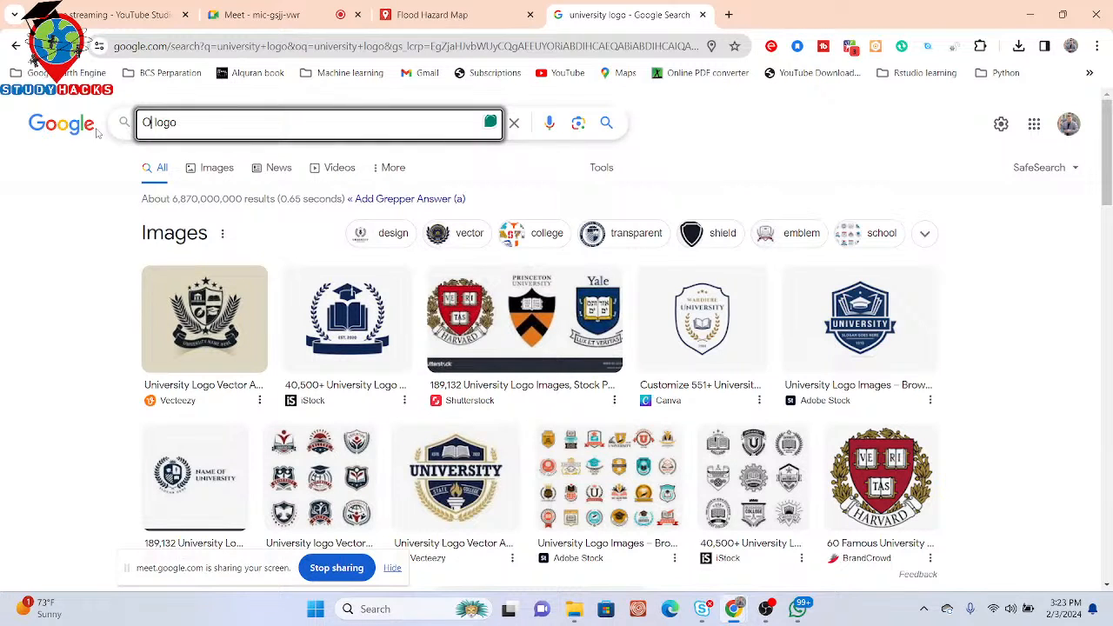
pyautogui.write('xfor')
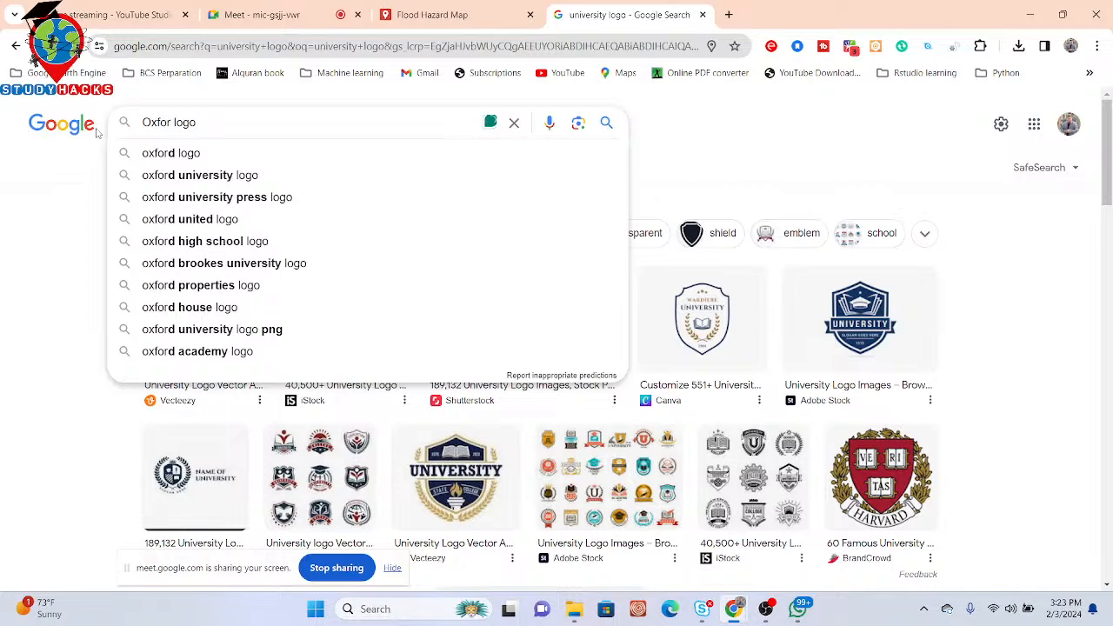
pyautogui.click(171, 177)
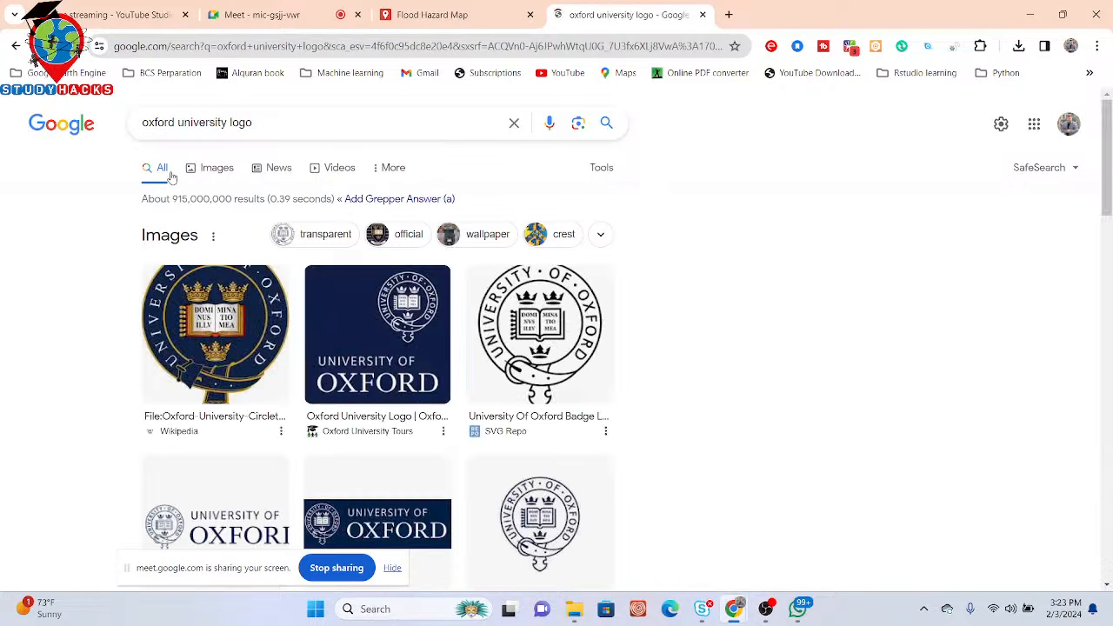
pyautogui.click(287, 126)
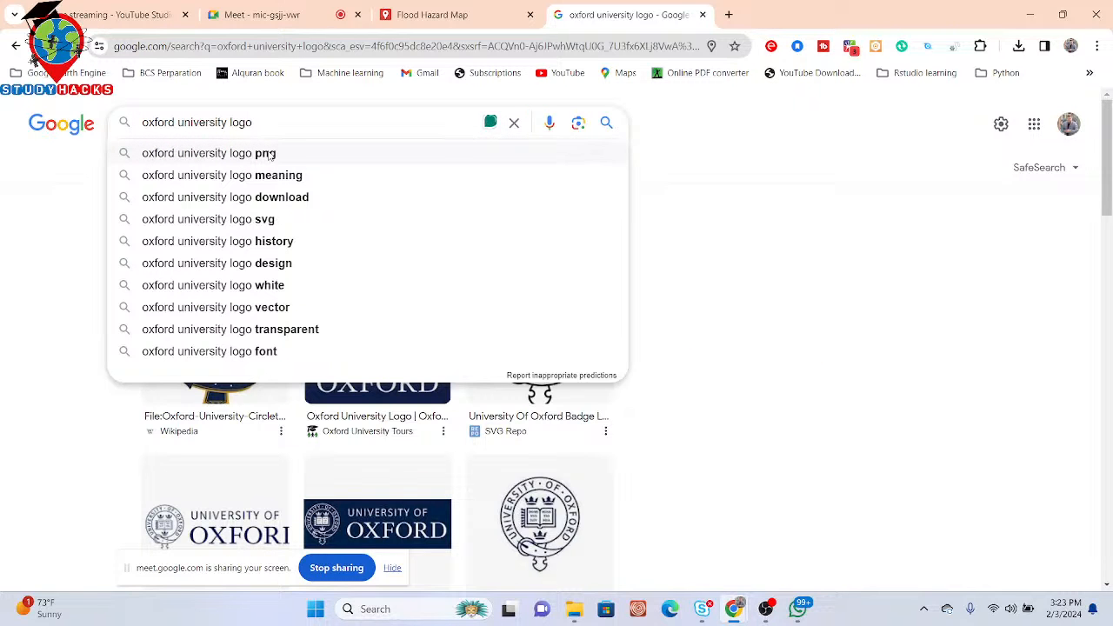
pyautogui.click(265, 153)
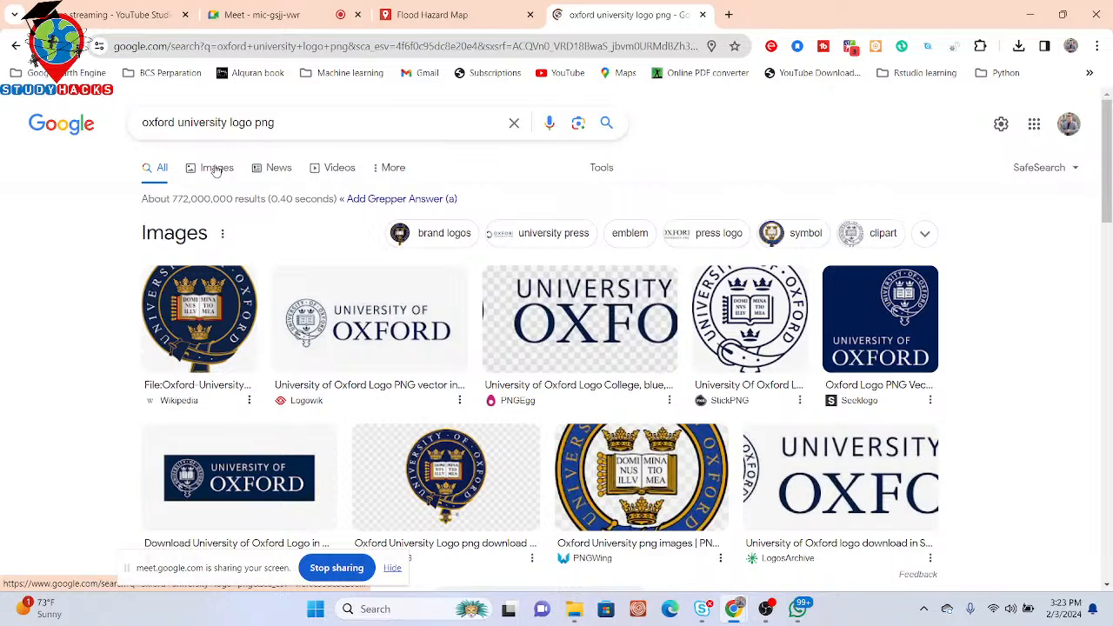
pyautogui.click(217, 168)
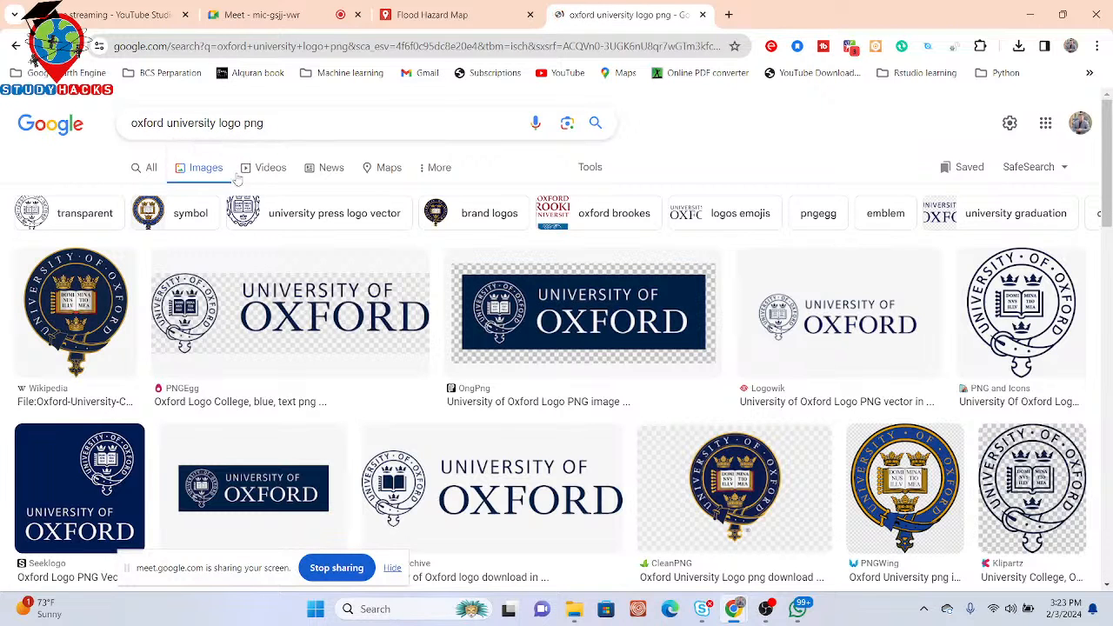
# Step: Save Wikipedia's Oxford University circlet logo to Downloads as the PNG image 1636px-Oxford-University-Circlet.svg
pyautogui.click(79, 302)
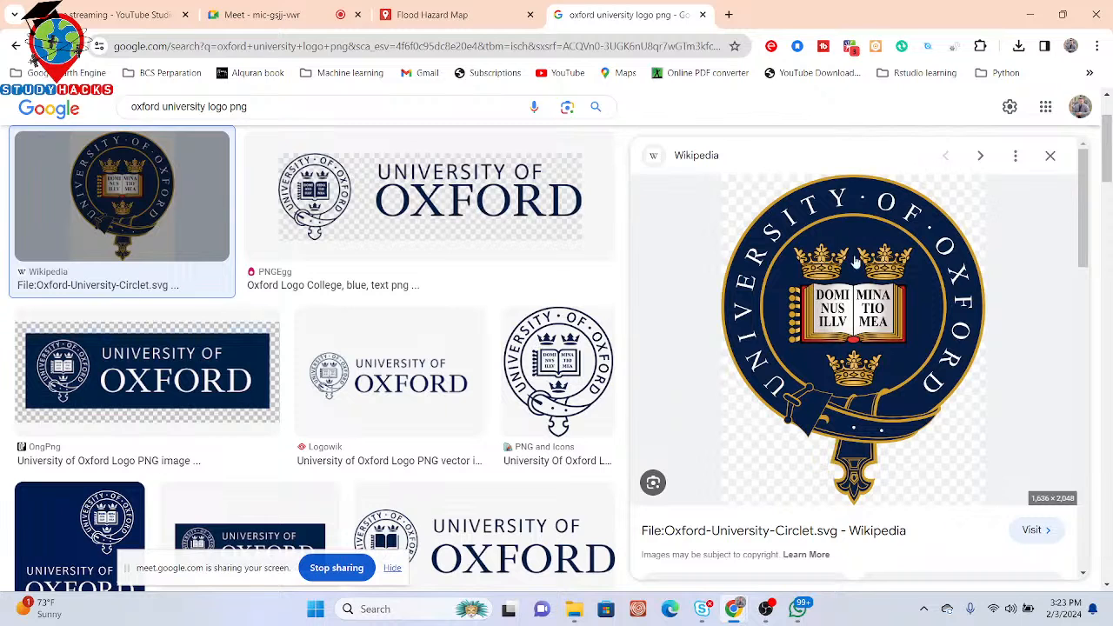
pyautogui.rightClick(873, 274)
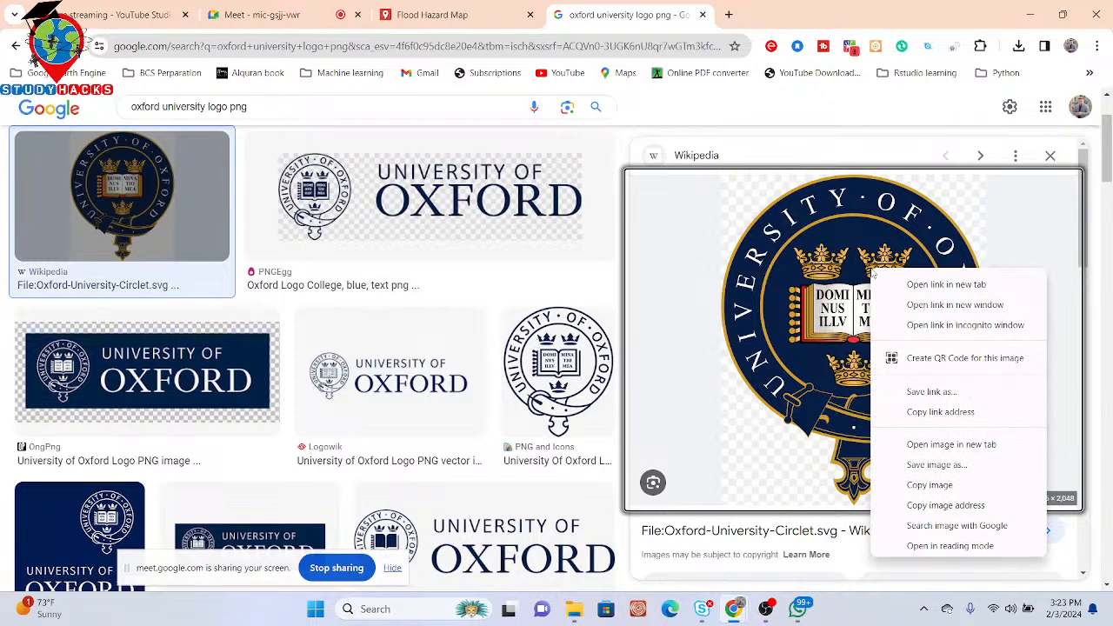
pyautogui.click(935, 466)
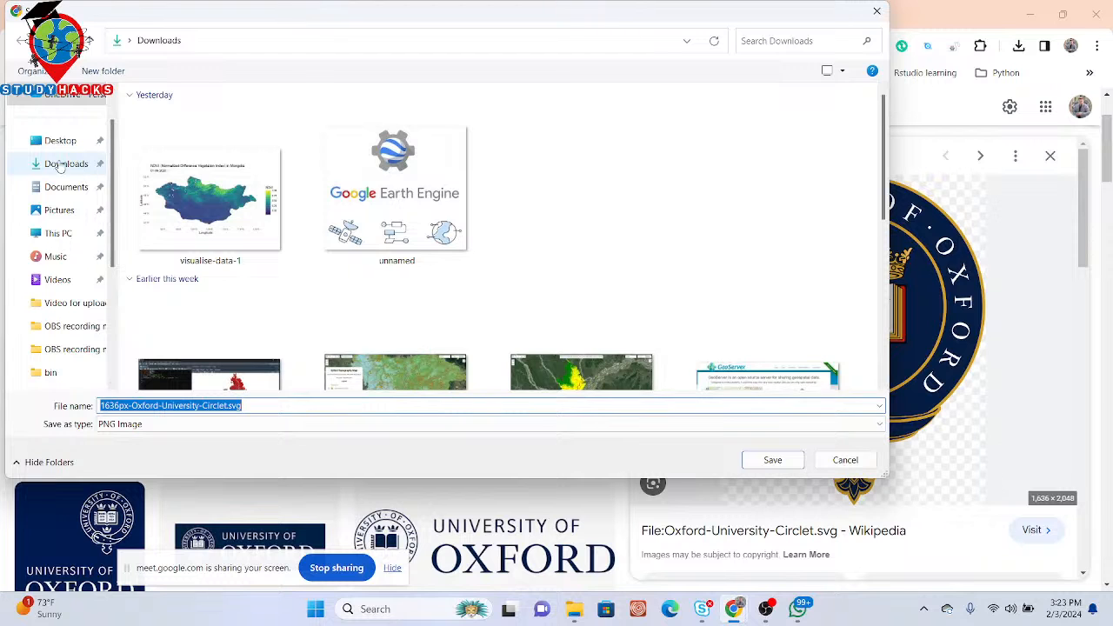
pyautogui.click(61, 165)
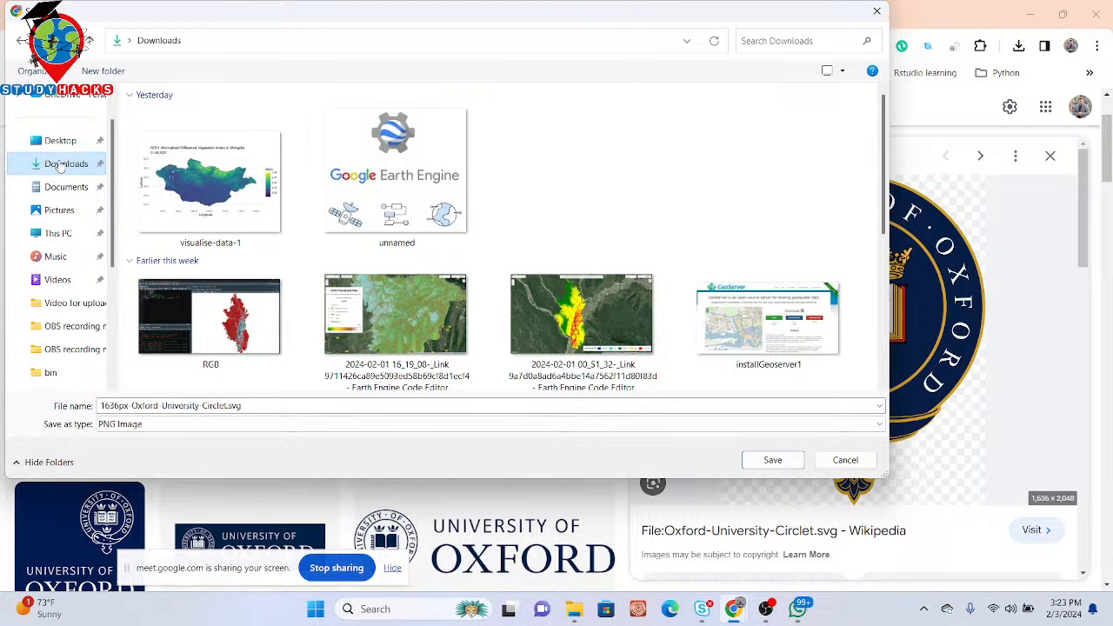
pyautogui.click(770, 461)
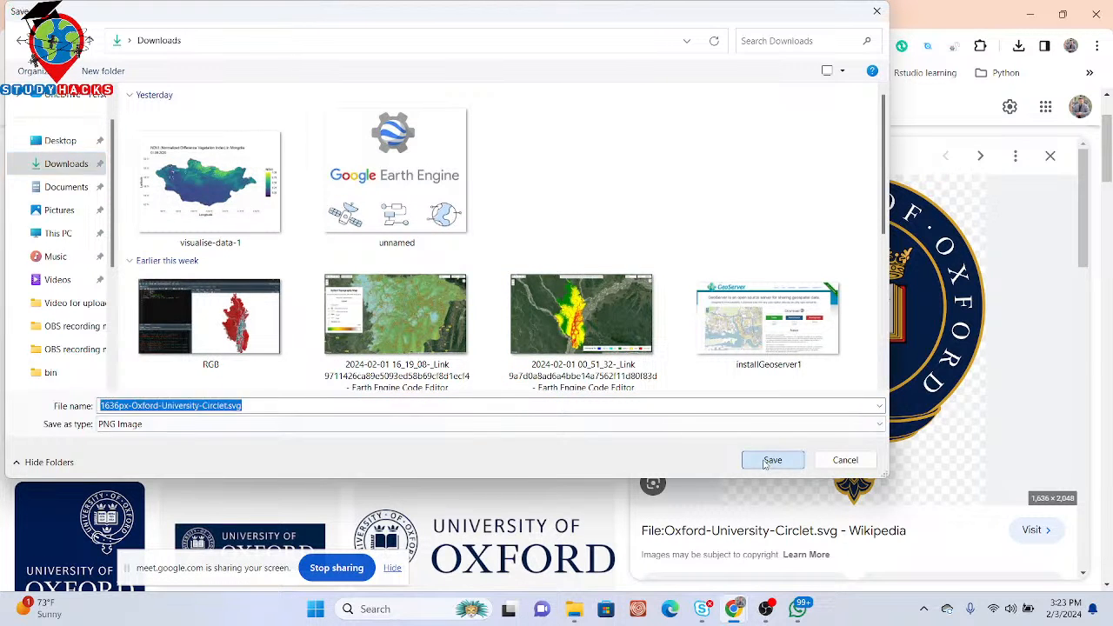
# Step: Back in the Flood Hazard Map, upload 1636px-Oxford-University-Circlet.svg from Downloads and apply it as the Oxford marker's custom icon
pyautogui.click(445, 12)
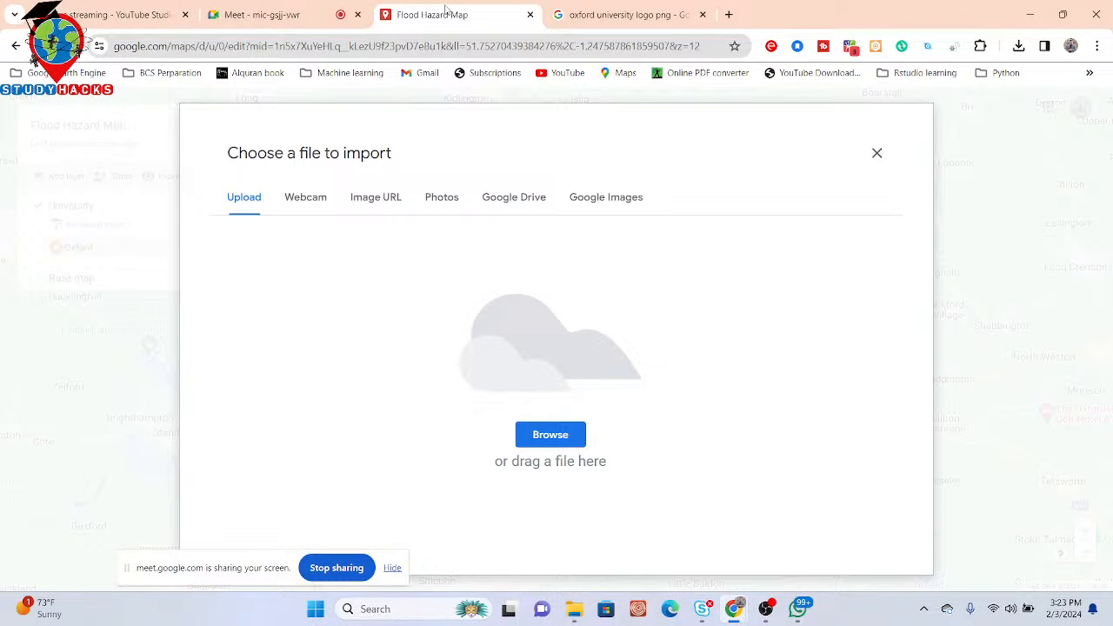
pyautogui.click(564, 445)
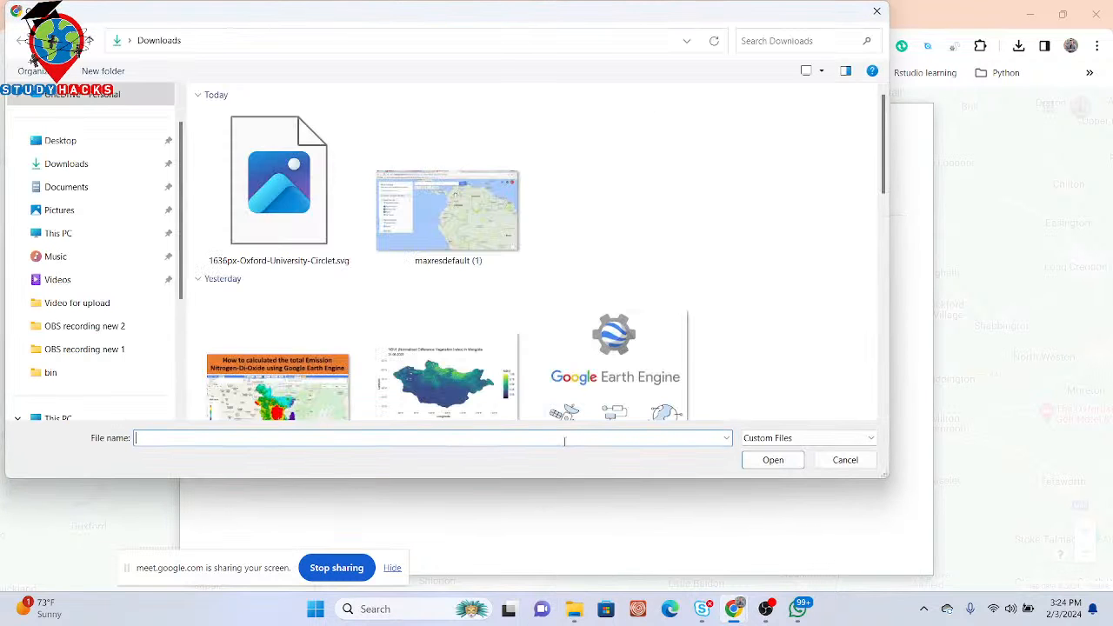
pyautogui.doubleClick(262, 196)
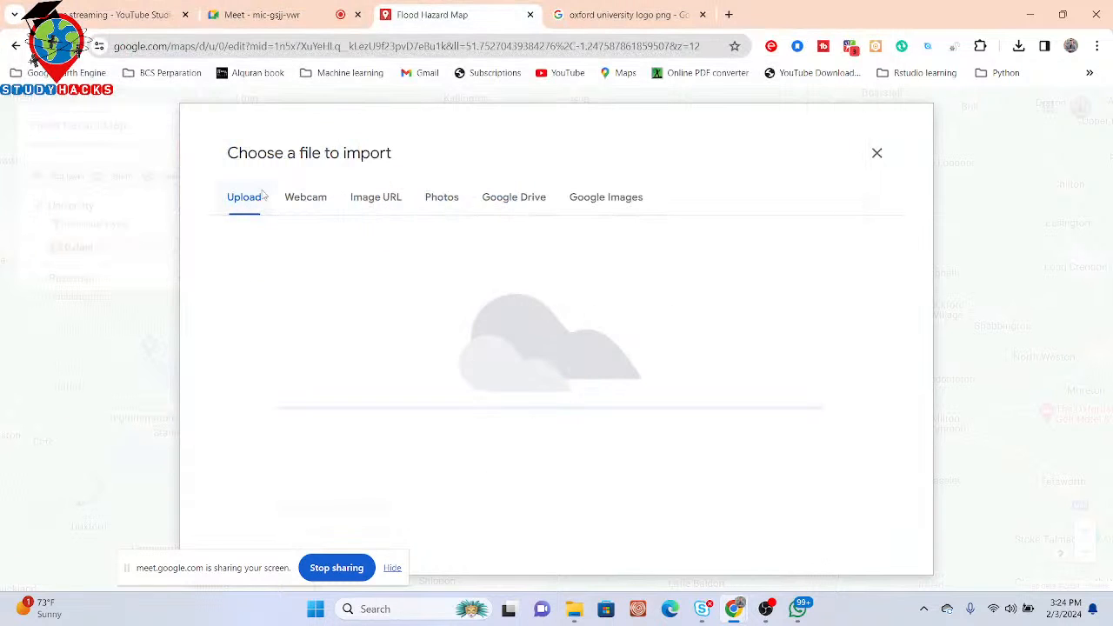
pyautogui.click(397, 570)
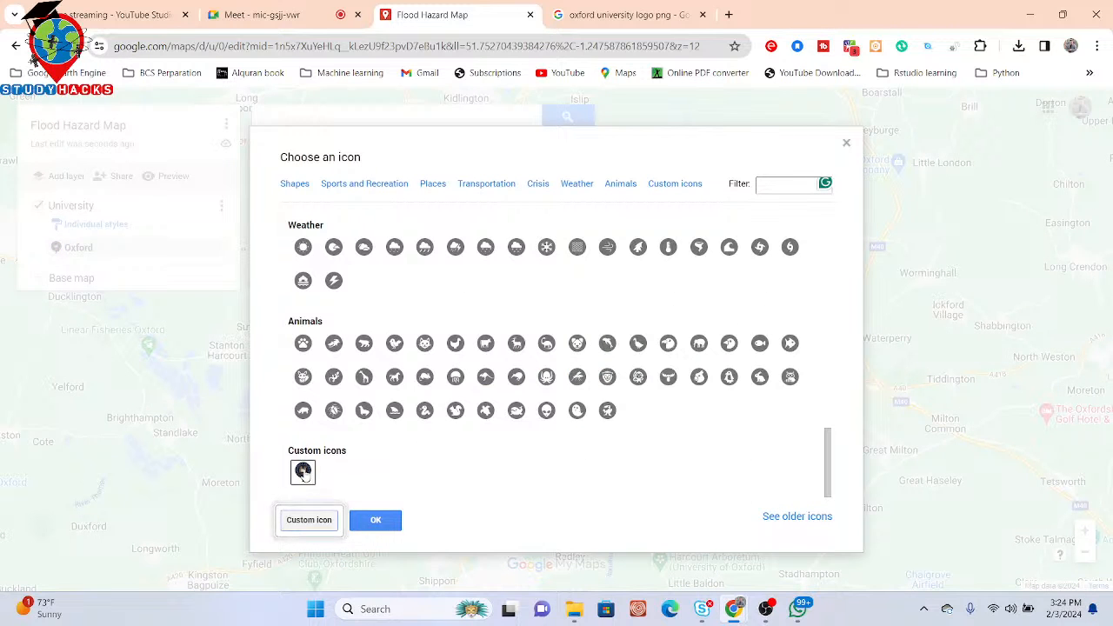
pyautogui.click(303, 472)
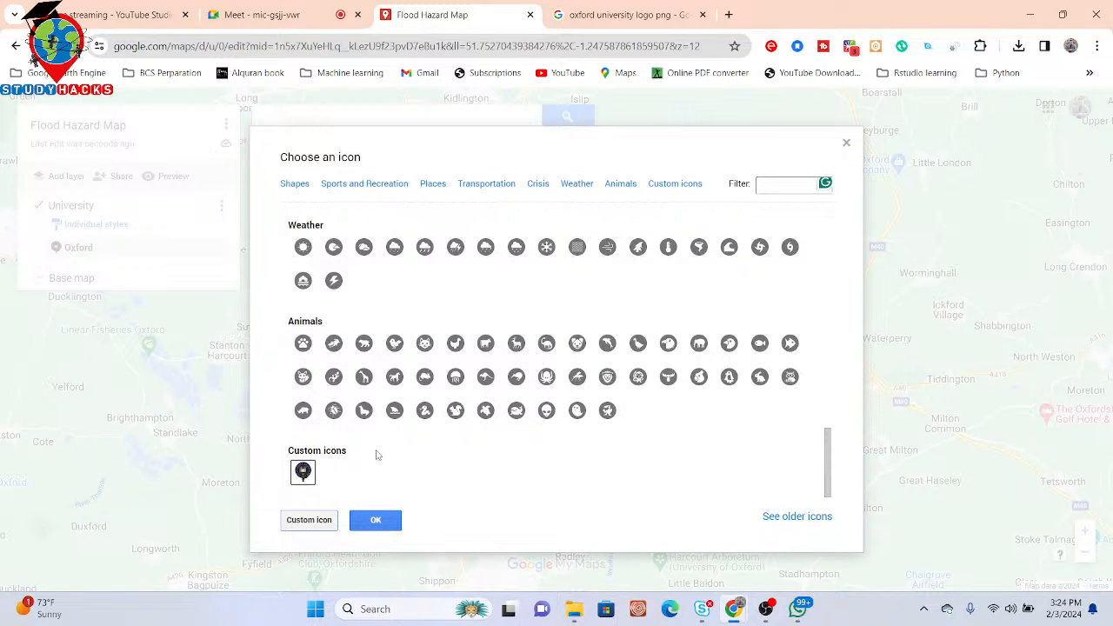
pyautogui.click(383, 521)
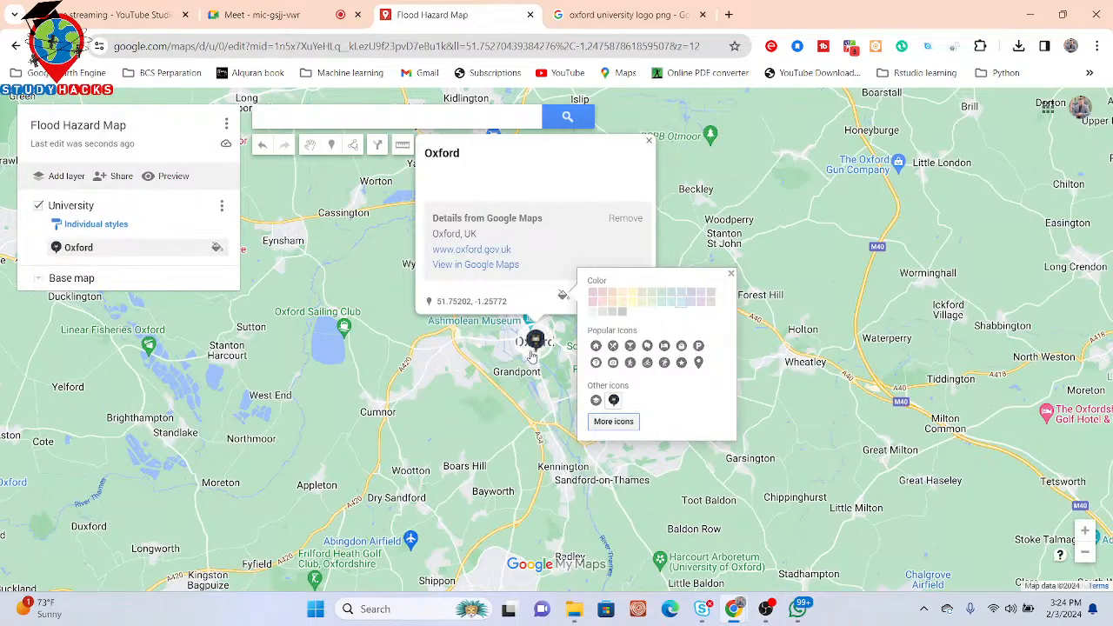
pyautogui.scroll(2, 535, 347)
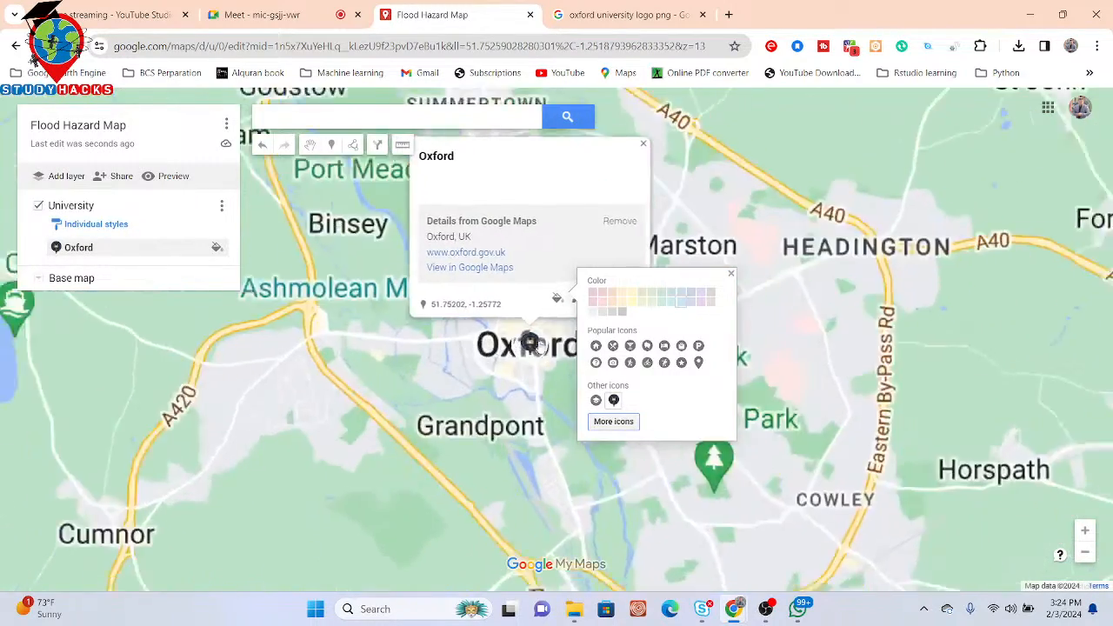
# Step: Replace the Oxford marker's custom logo icon with the graduation-cap icon
pyautogui.scroll(1, 536, 346)
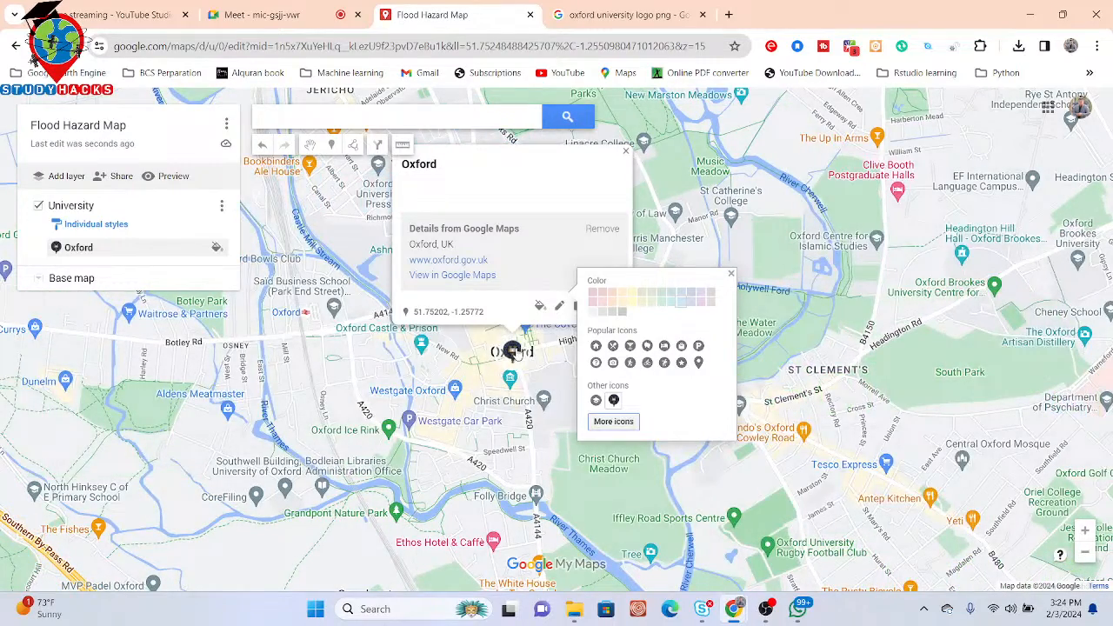
pyautogui.scroll(-2, 513, 350)
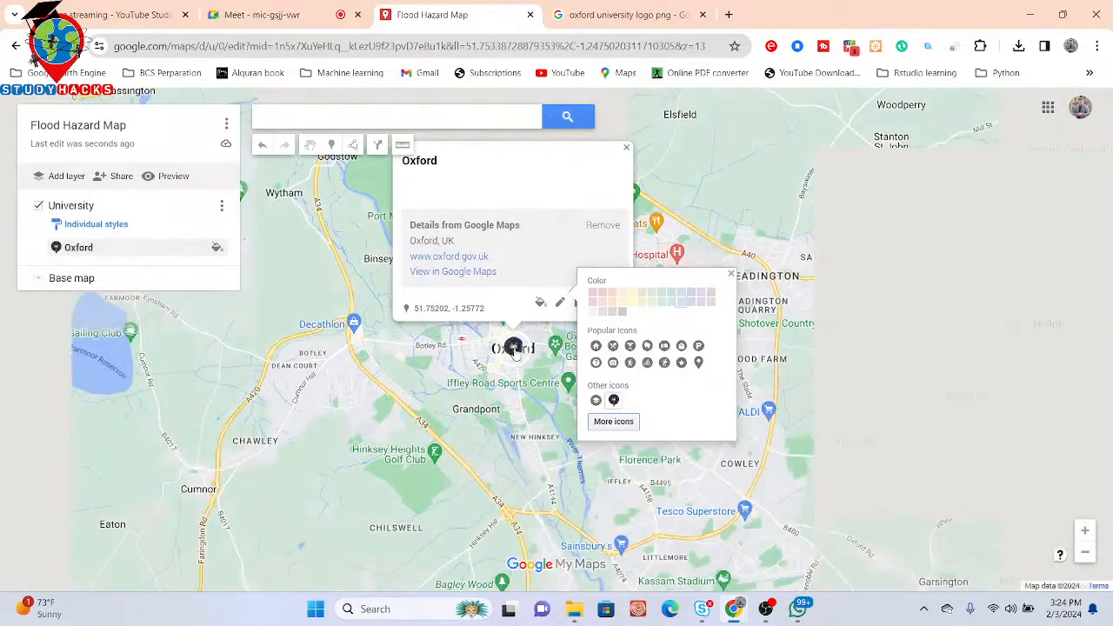
pyautogui.click(595, 401)
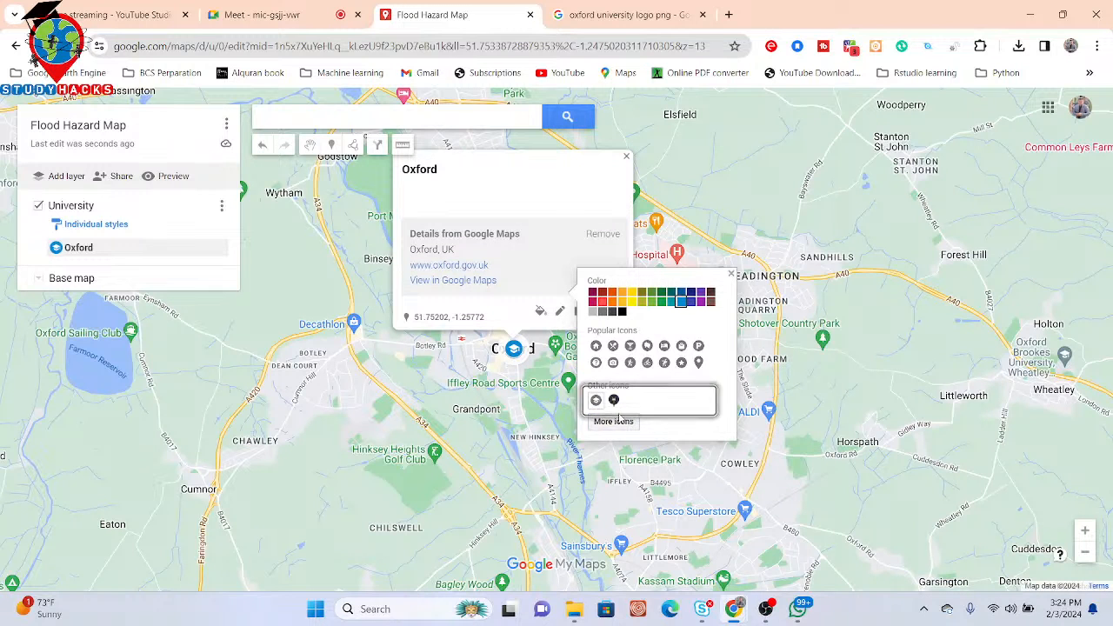
# Step: Look through the full icon collection and the custom icon upload options for the Oxford marker
pyautogui.click(618, 424)
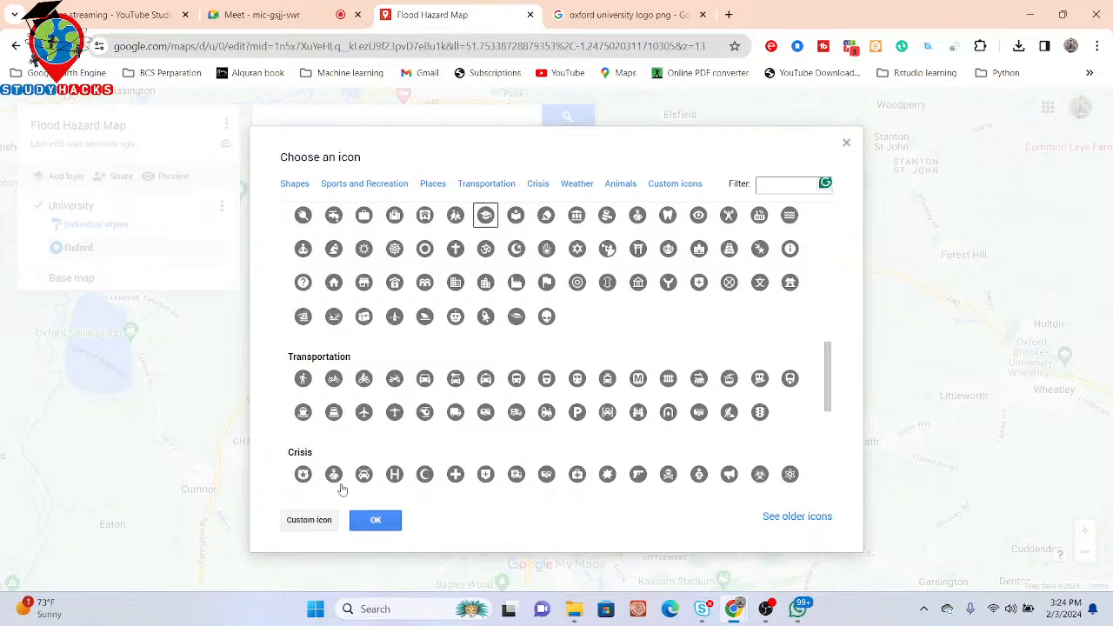
pyautogui.click(326, 521)
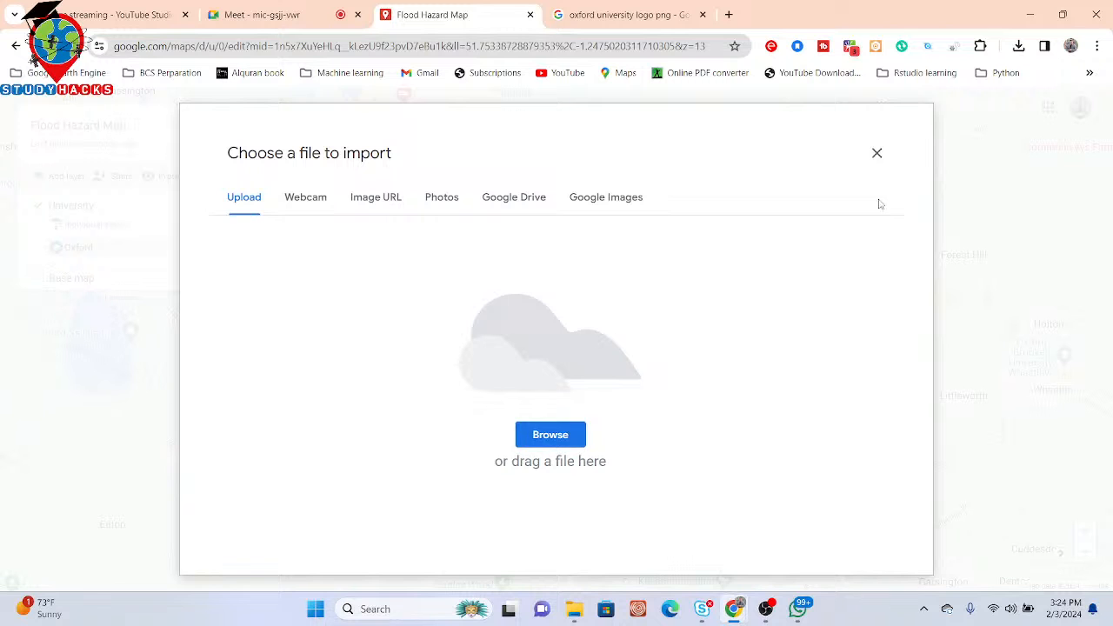
pyautogui.click(877, 154)
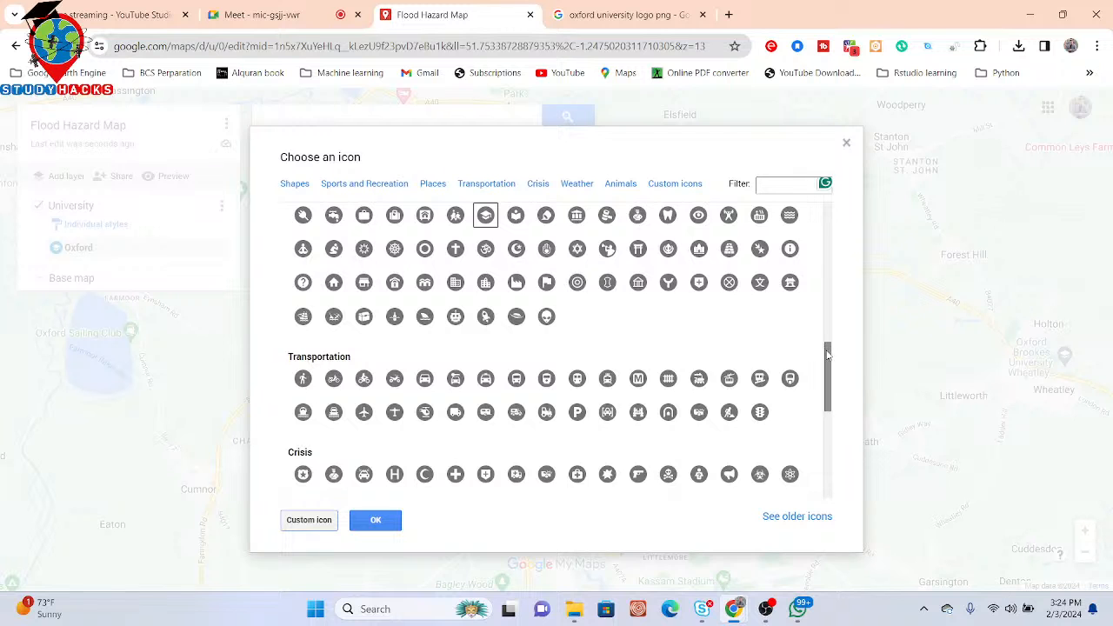
pyautogui.moveTo(828, 355); pyautogui.dragTo(821, 208)
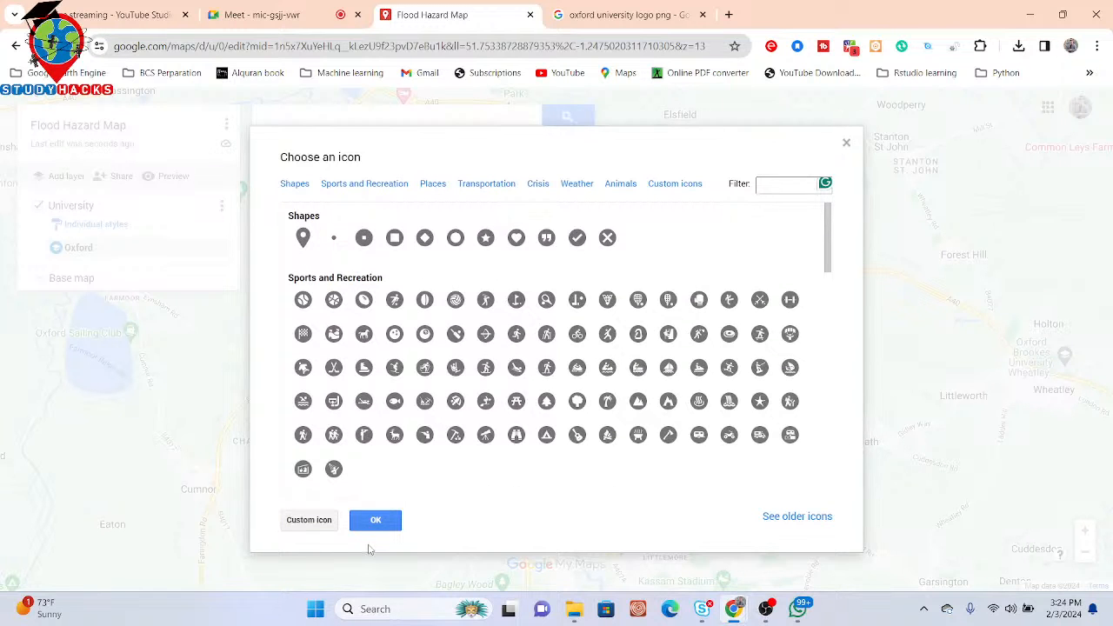
# Step: Keep the graduation-cap icon for the Oxford marker and recolour it orange
pyautogui.click(377, 523)
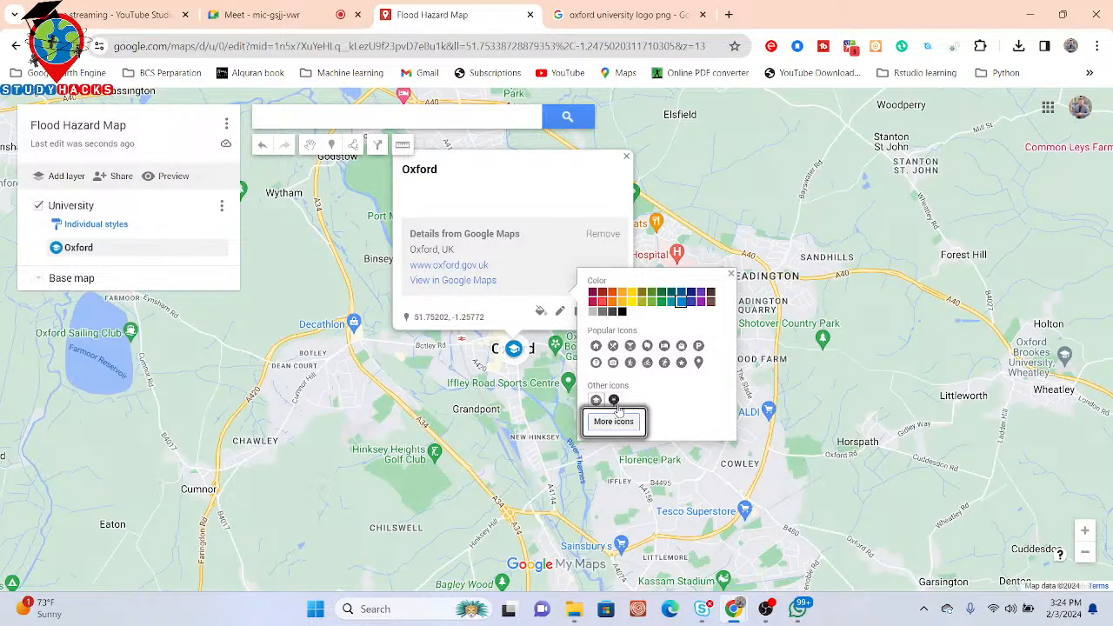
pyautogui.click(615, 300)
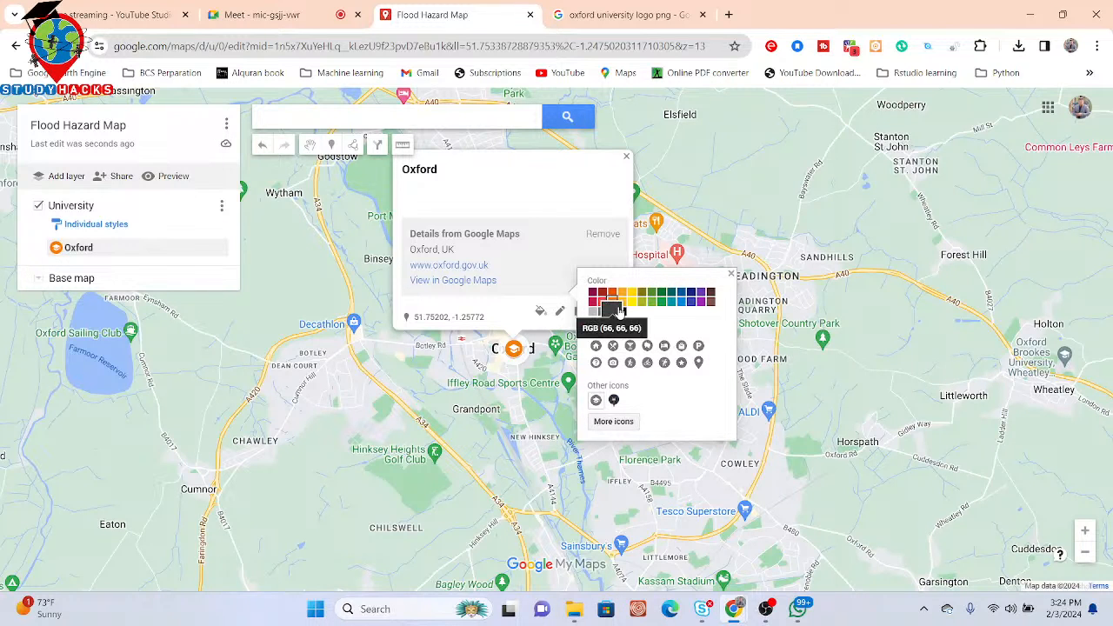
pyautogui.click(514, 319)
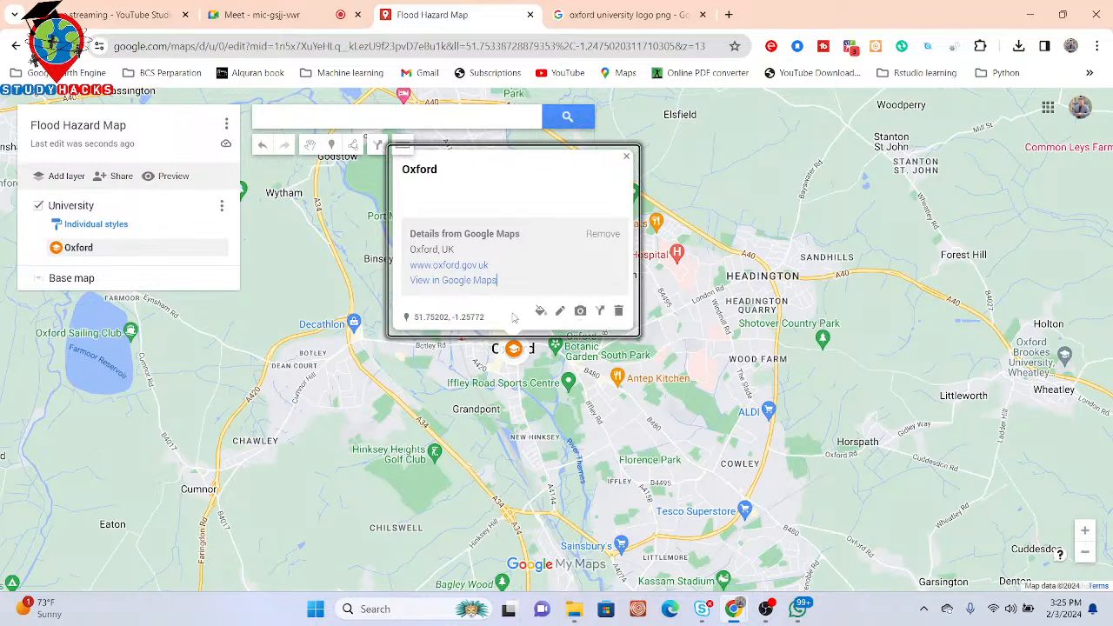
# Step: Try changing the Oxford marker's title to "Oxford University"
pyautogui.click(561, 312)
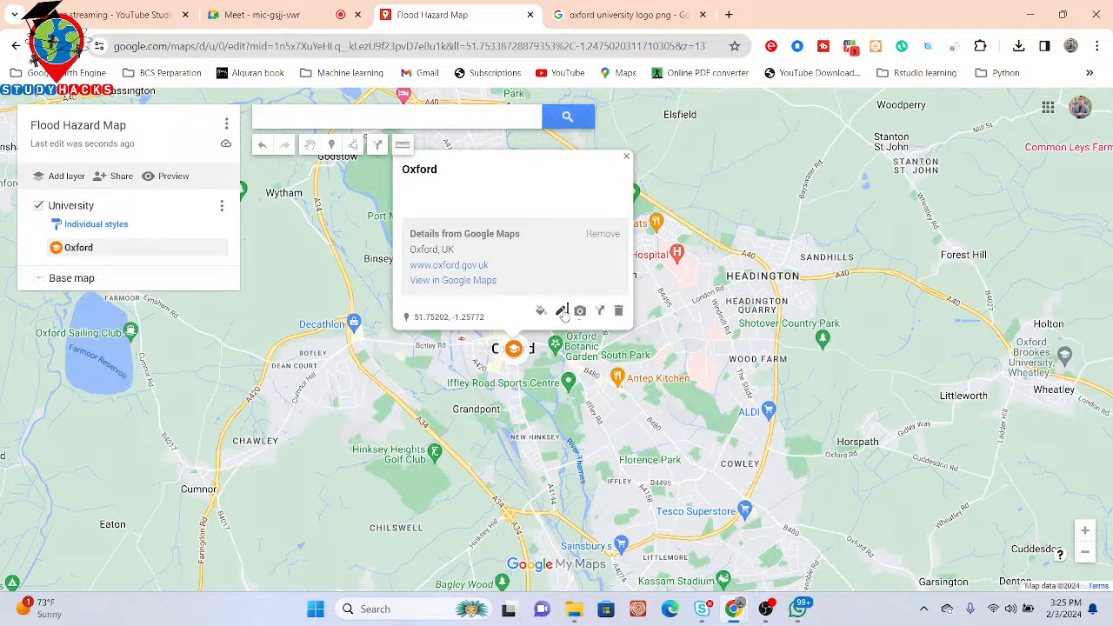
pyautogui.click(494, 252)
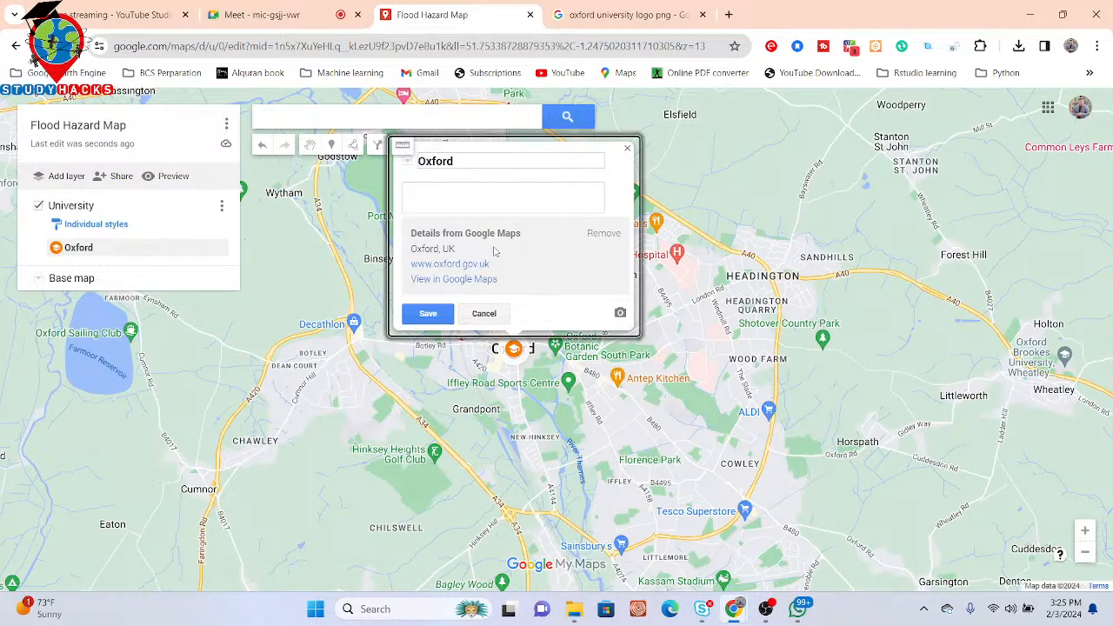
pyautogui.click(467, 161)
pyautogui.moveTo(462, 160); pyautogui.dragTo(416, 168)
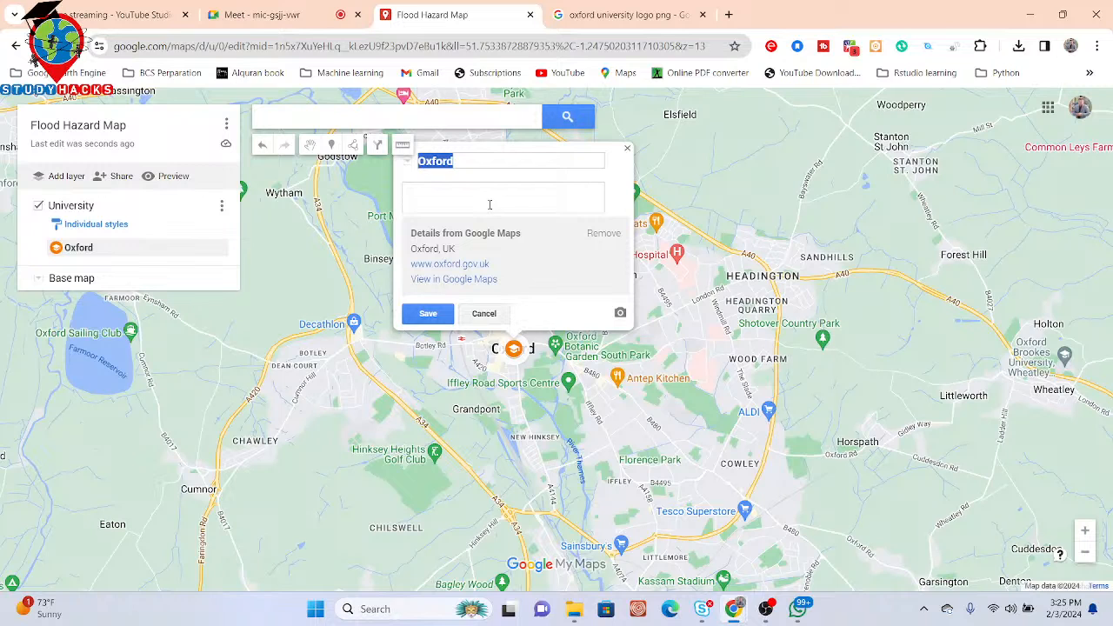
pyautogui.write('O')
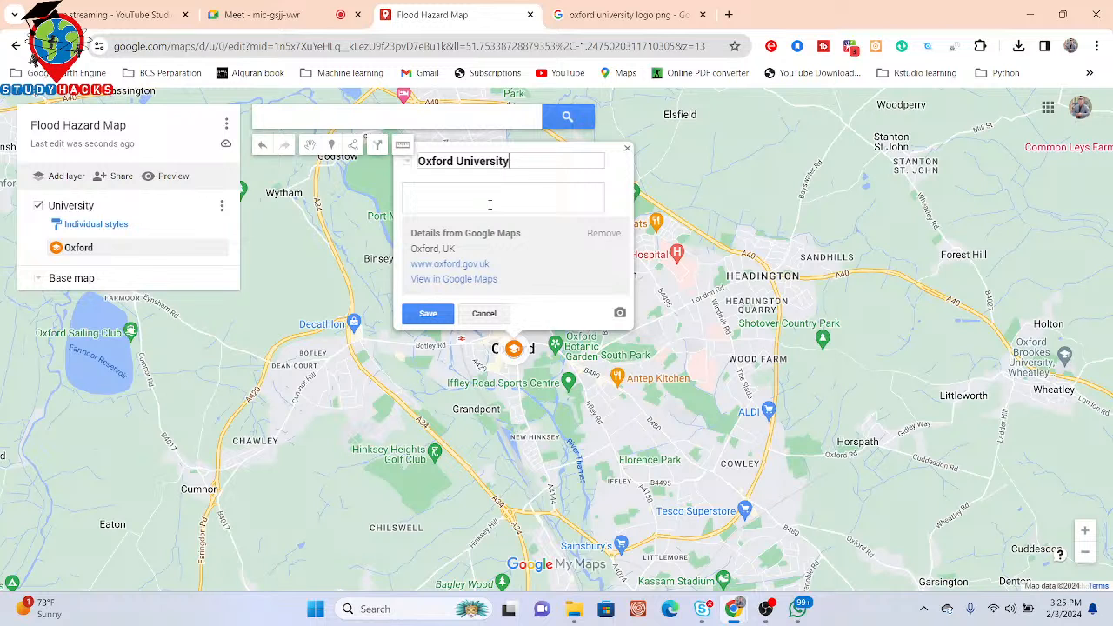
pyautogui.click(482, 263)
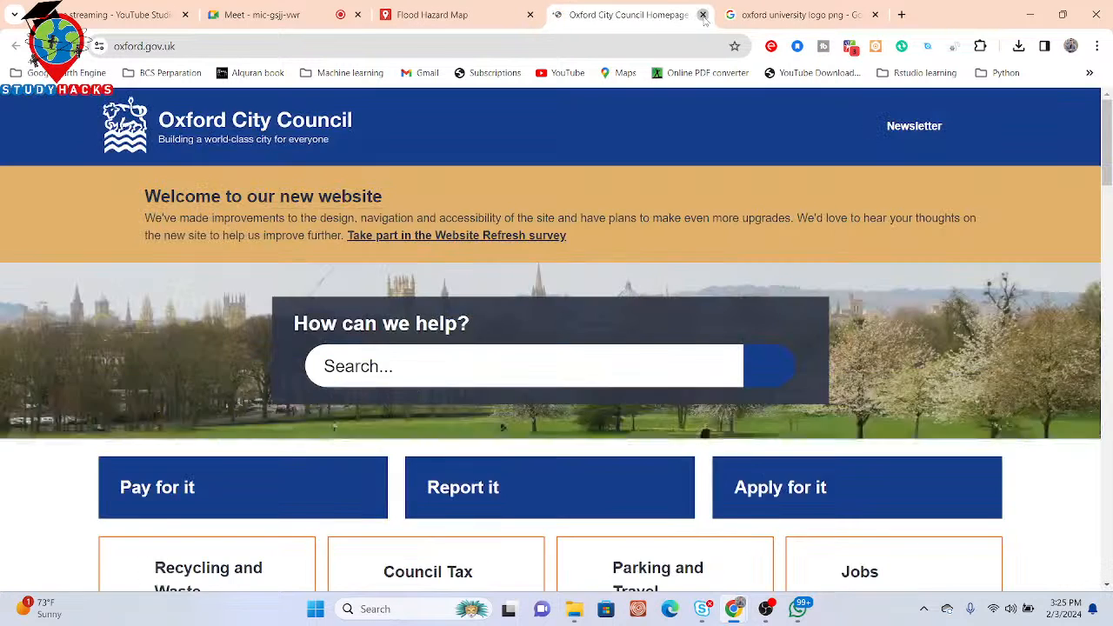
pyautogui.click(703, 15)
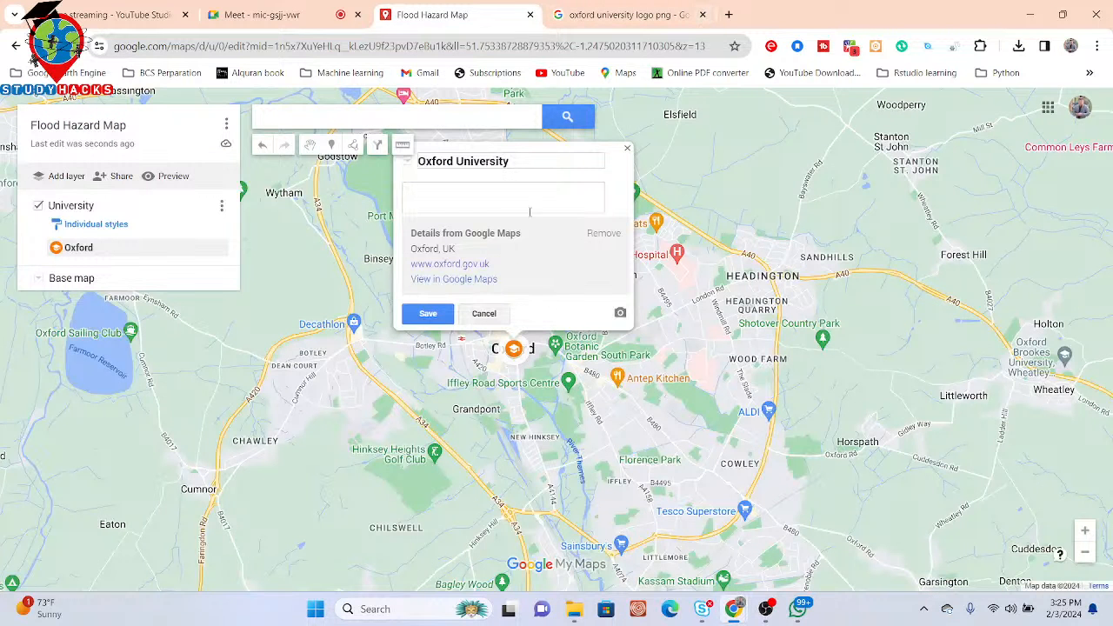
# Step: Try to delete the Google Maps details from the Oxford marker's card, and undo the deletion of the place
pyautogui.doubleClick(483, 235)
pyautogui.click(500, 242)
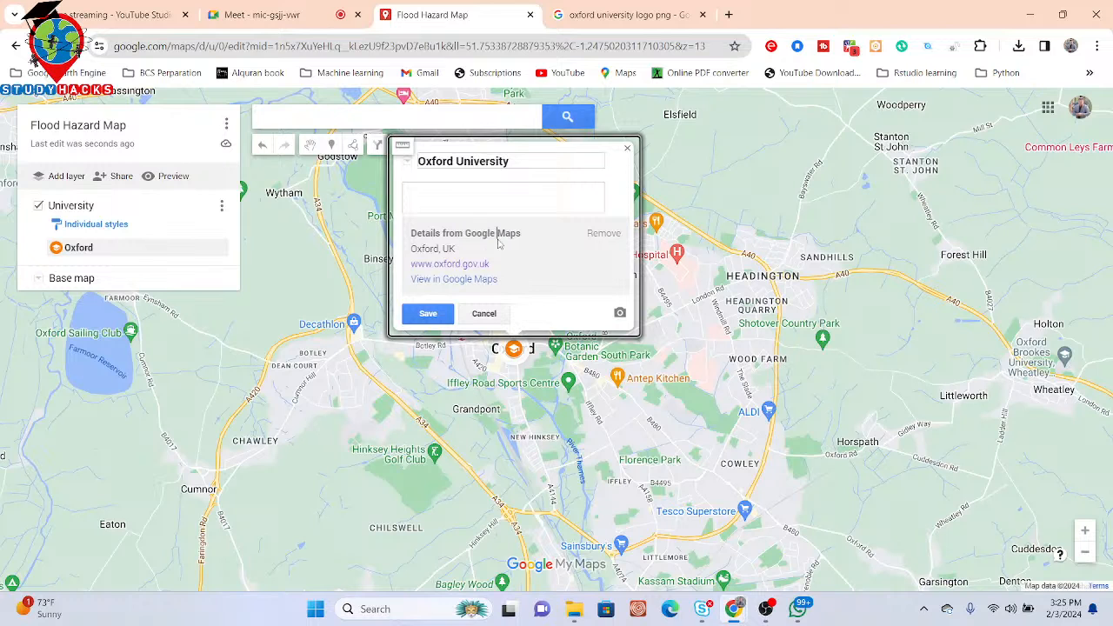
pyautogui.moveTo(522, 234); pyautogui.dragTo(419, 236)
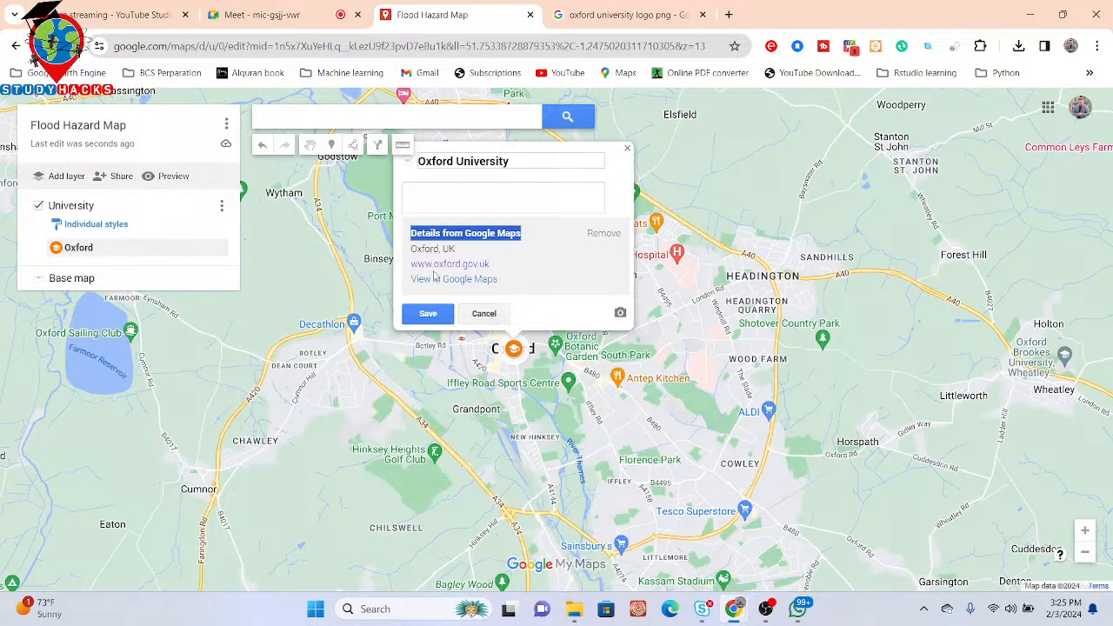
pyautogui.click(513, 283)
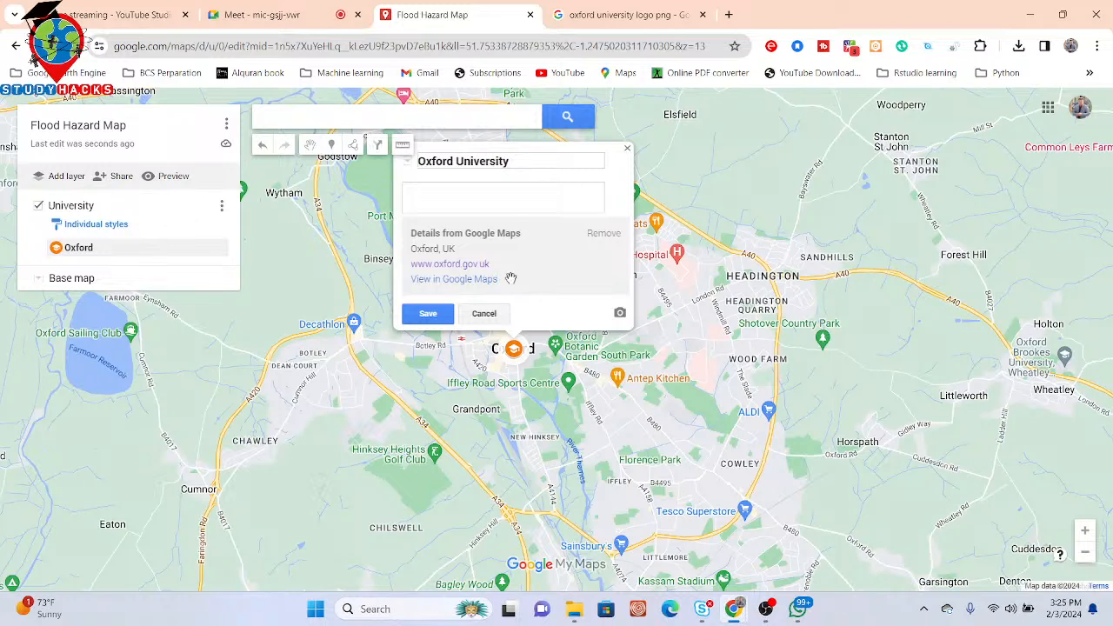
pyautogui.press('Delete')
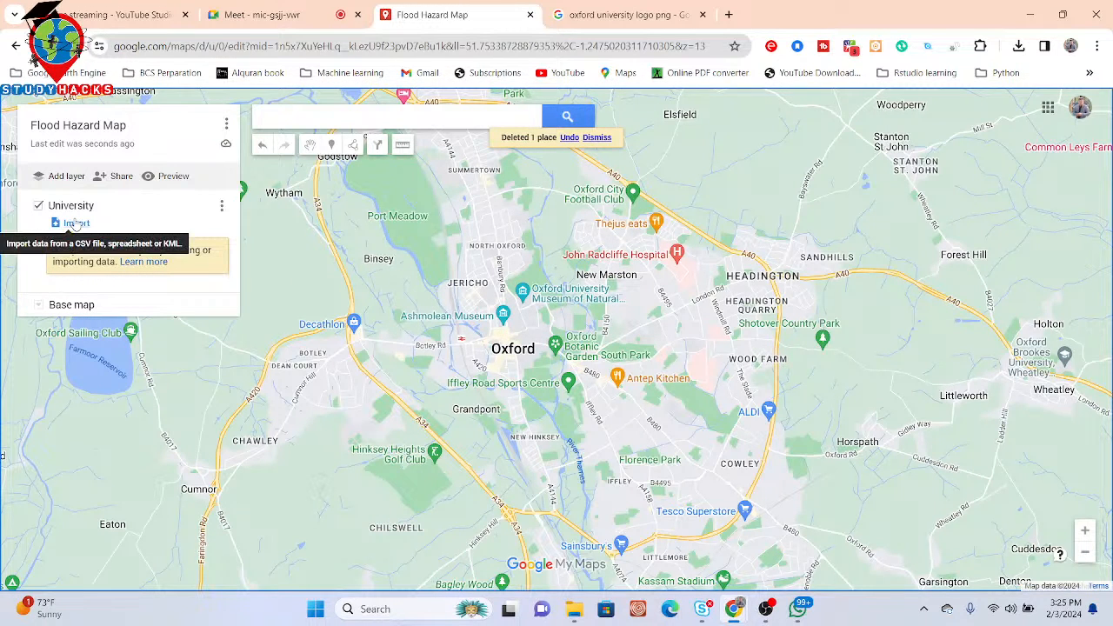
pyautogui.click(570, 138)
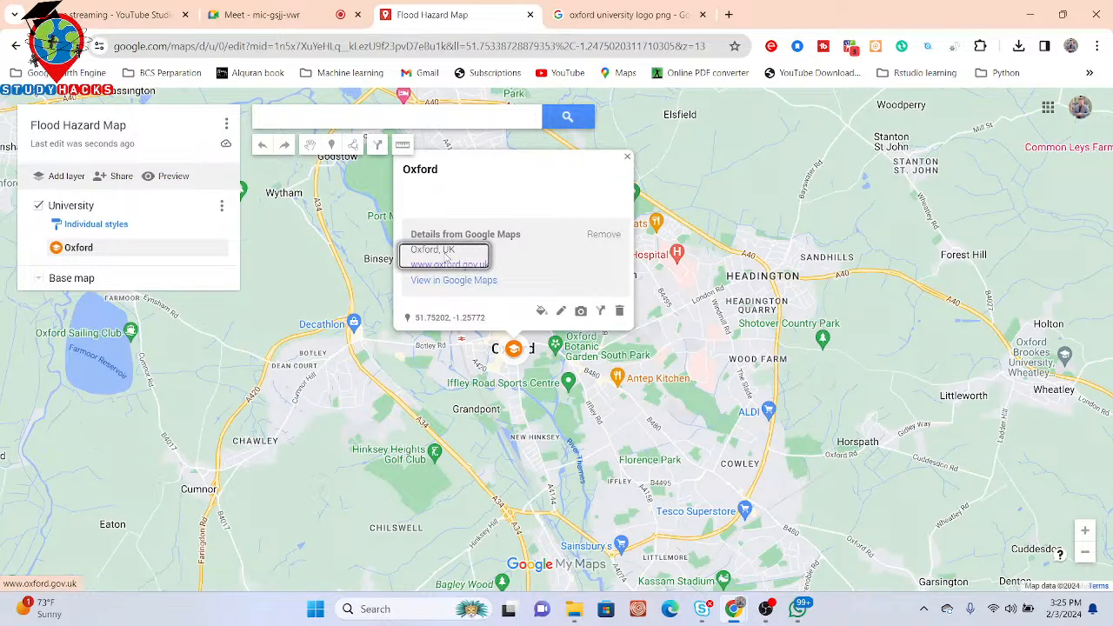
# Step: Add the image 1636px-Oxford-University-Circlet.svg from Downloads to the Oxford marker's info card and save it
pyautogui.click(581, 311)
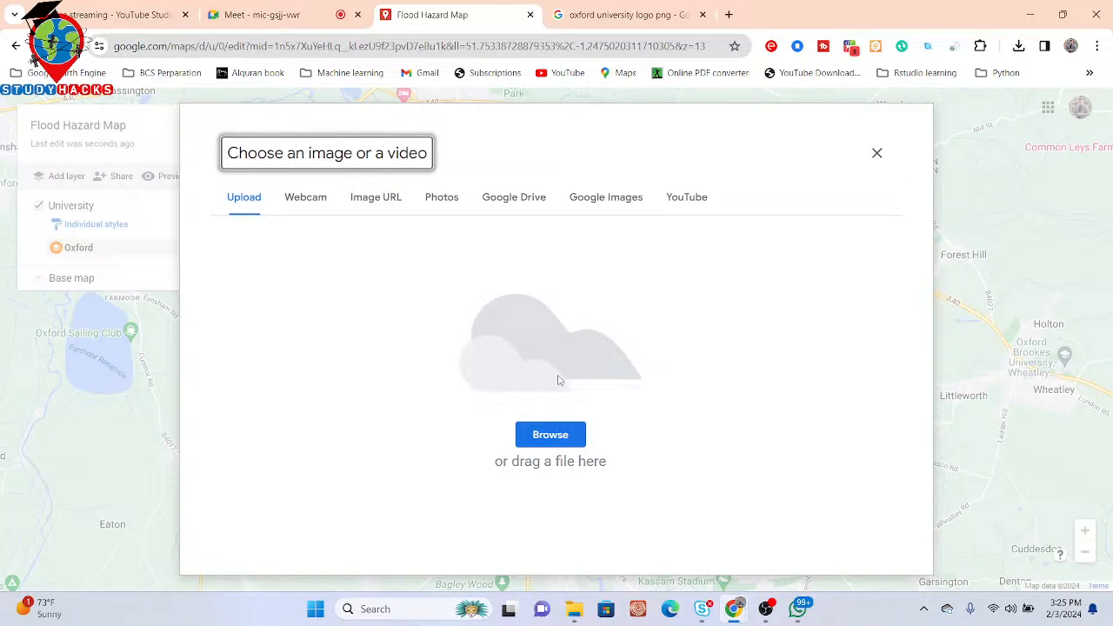
pyautogui.click(615, 16)
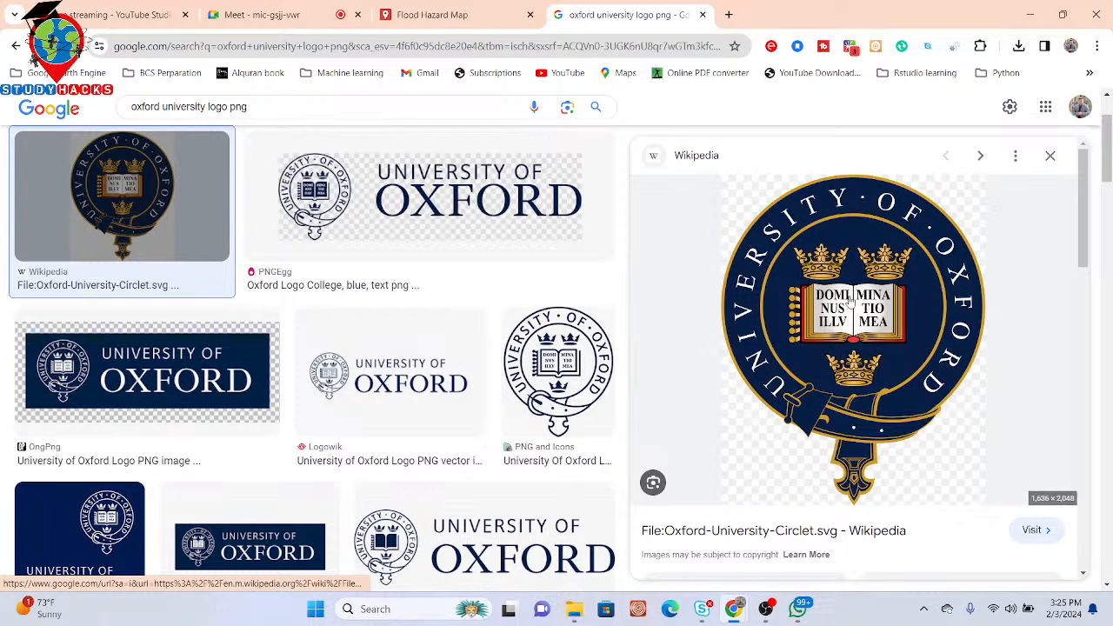
pyautogui.click(282, 9)
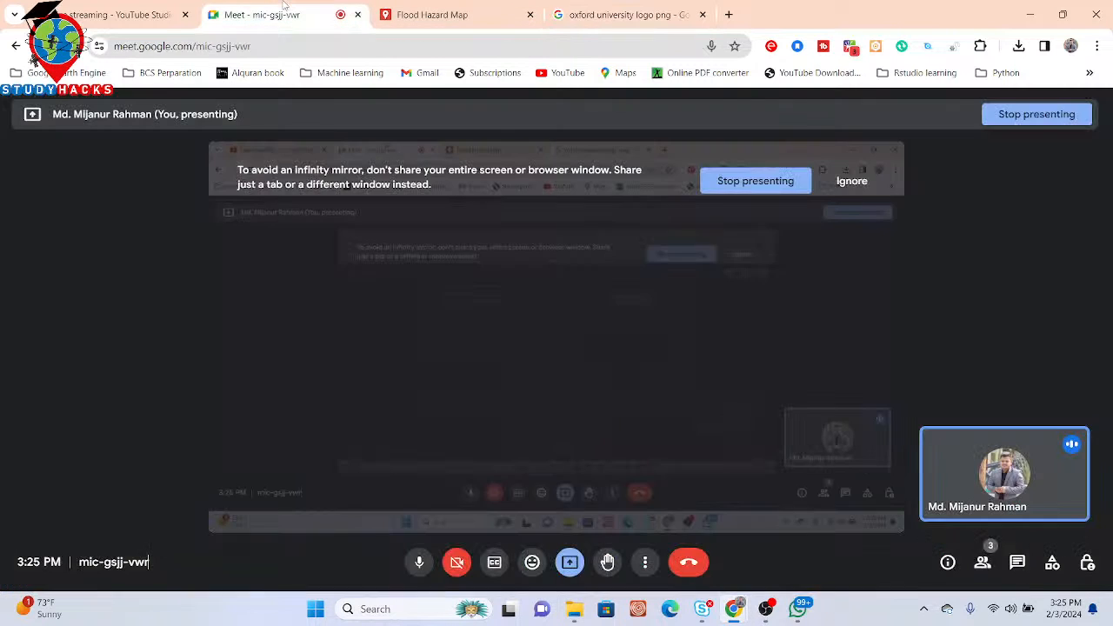
pyautogui.click(414, 9)
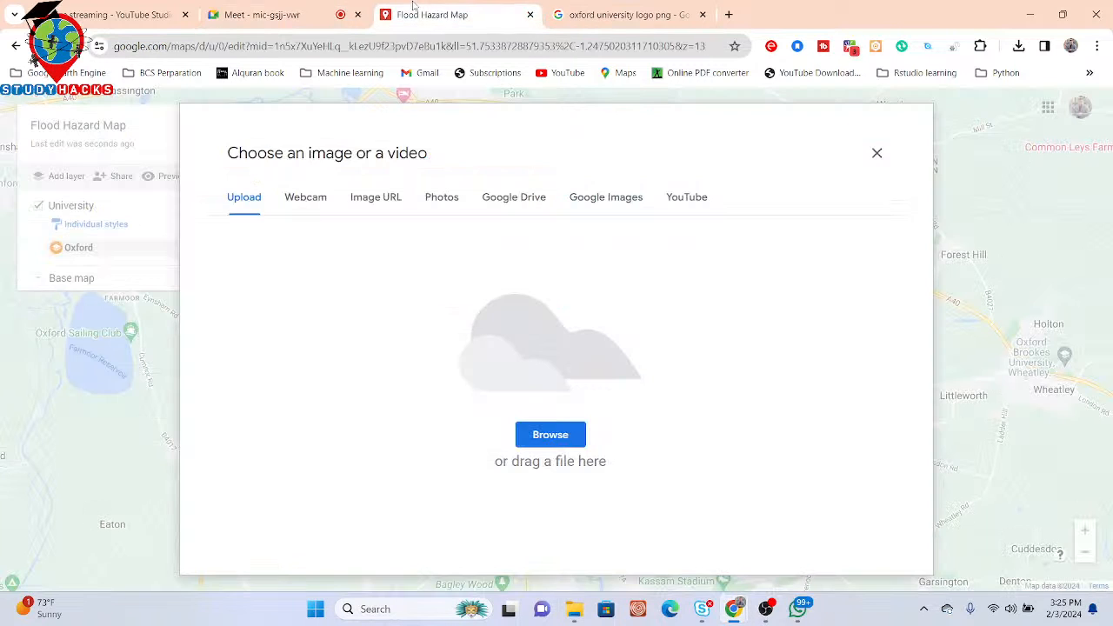
pyautogui.click(557, 434)
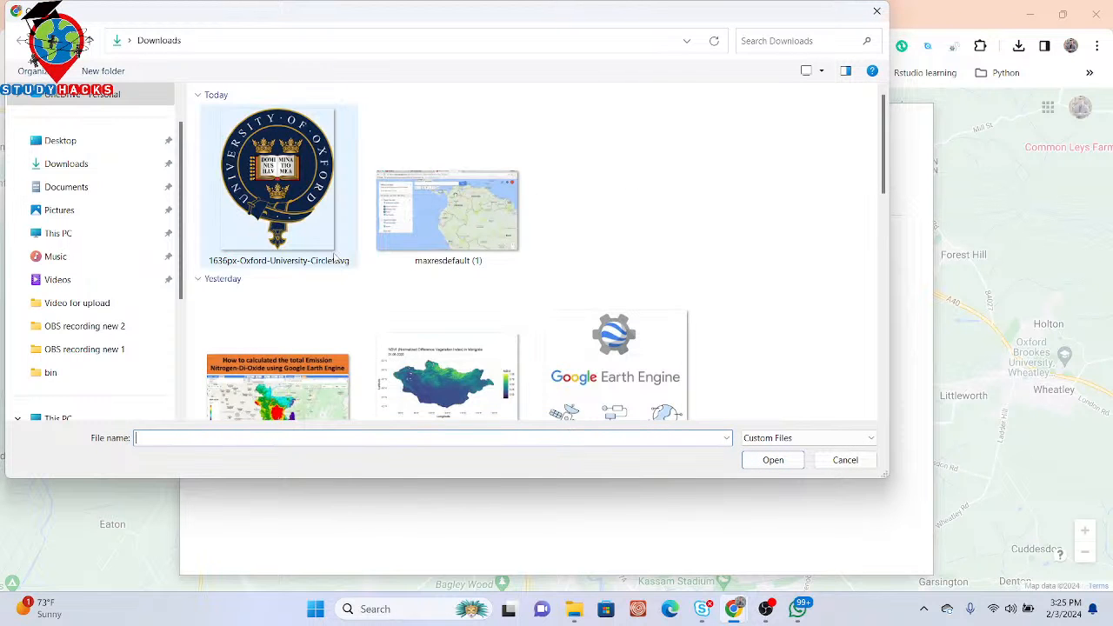
pyautogui.doubleClick(257, 213)
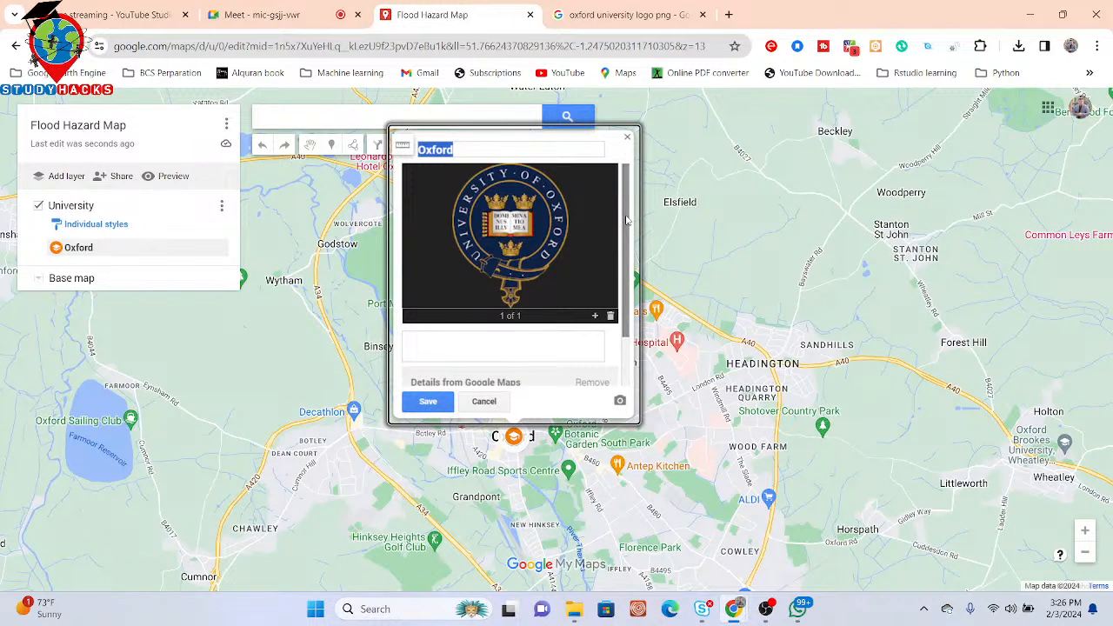
pyautogui.click(430, 404)
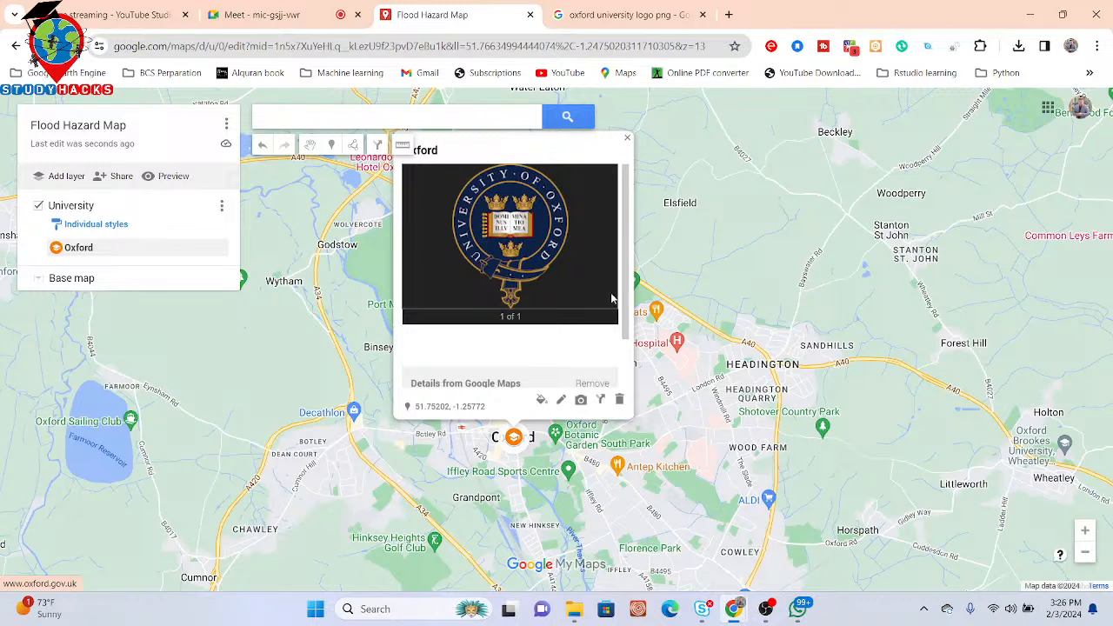
pyautogui.scroll(-2, 631, 347)
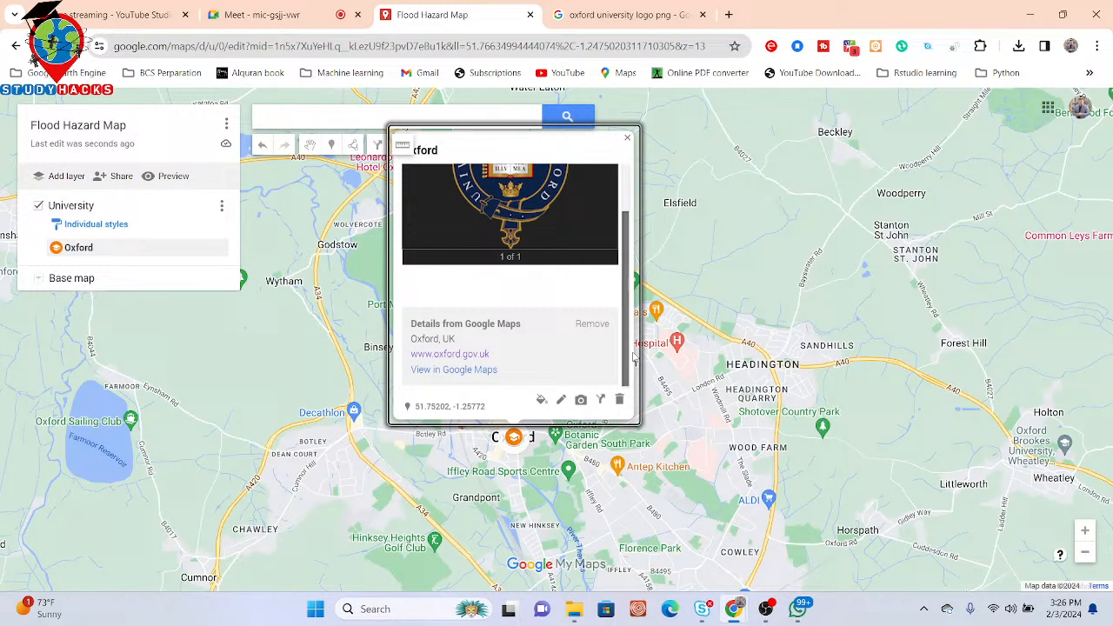
pyautogui.click(580, 399)
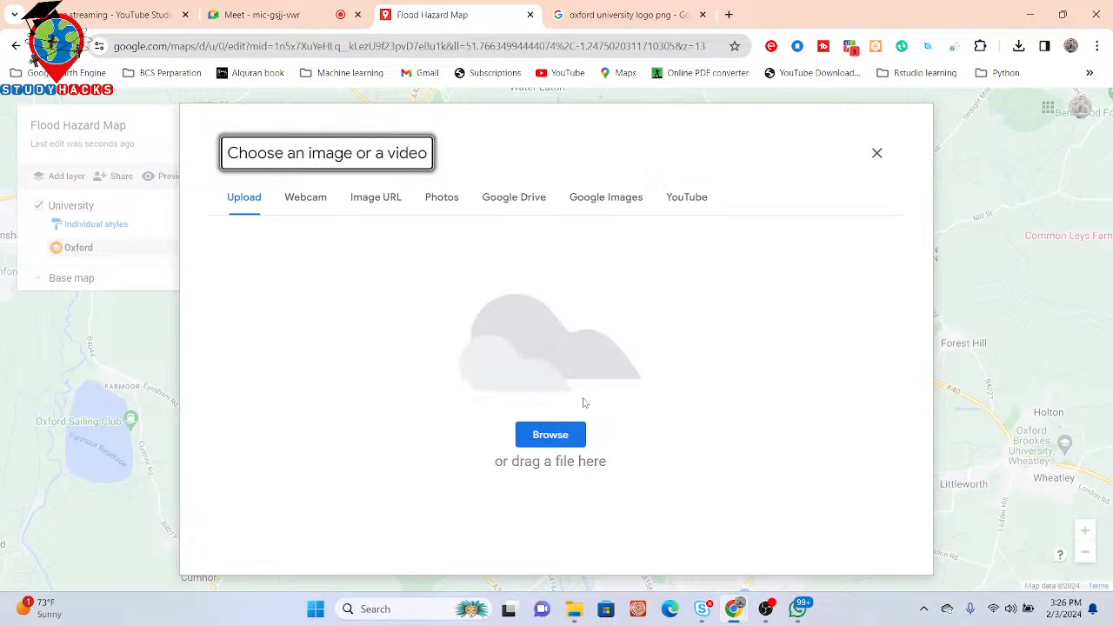
pyautogui.click(552, 435)
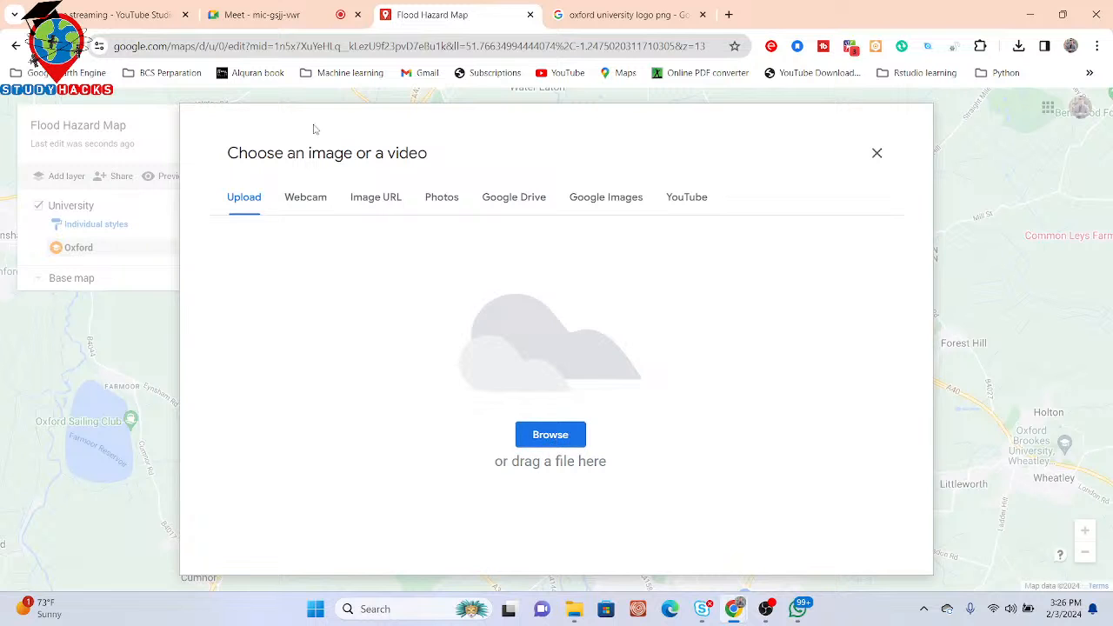
pyautogui.click(878, 153)
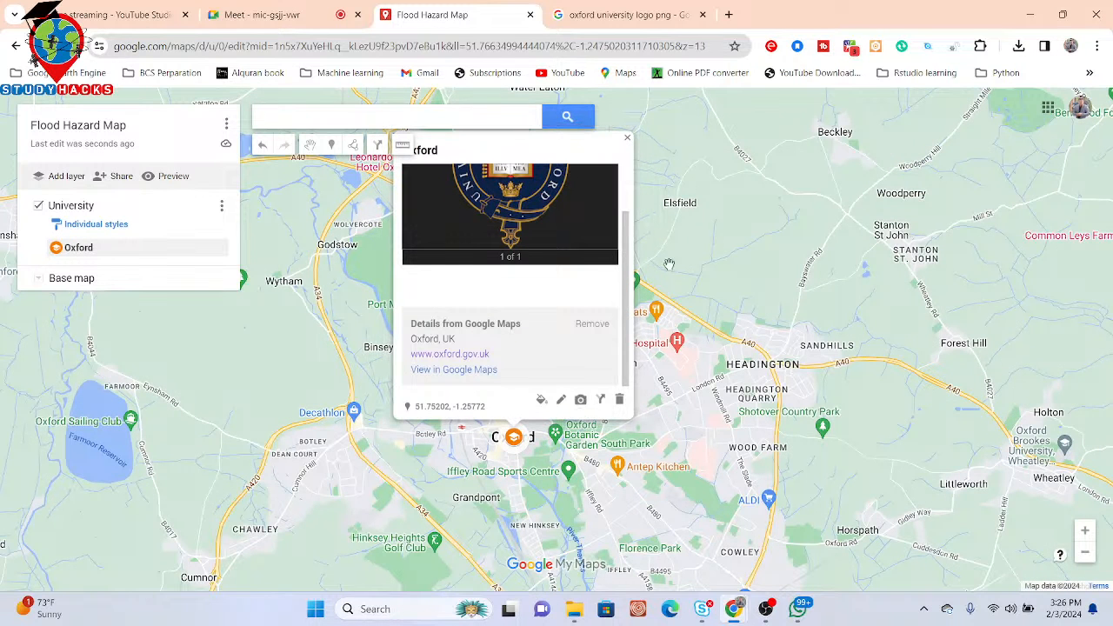
# Step: Close the Oxford marker's info card and look over the options available for the whole Flood Hazard Map
pyautogui.click(627, 139)
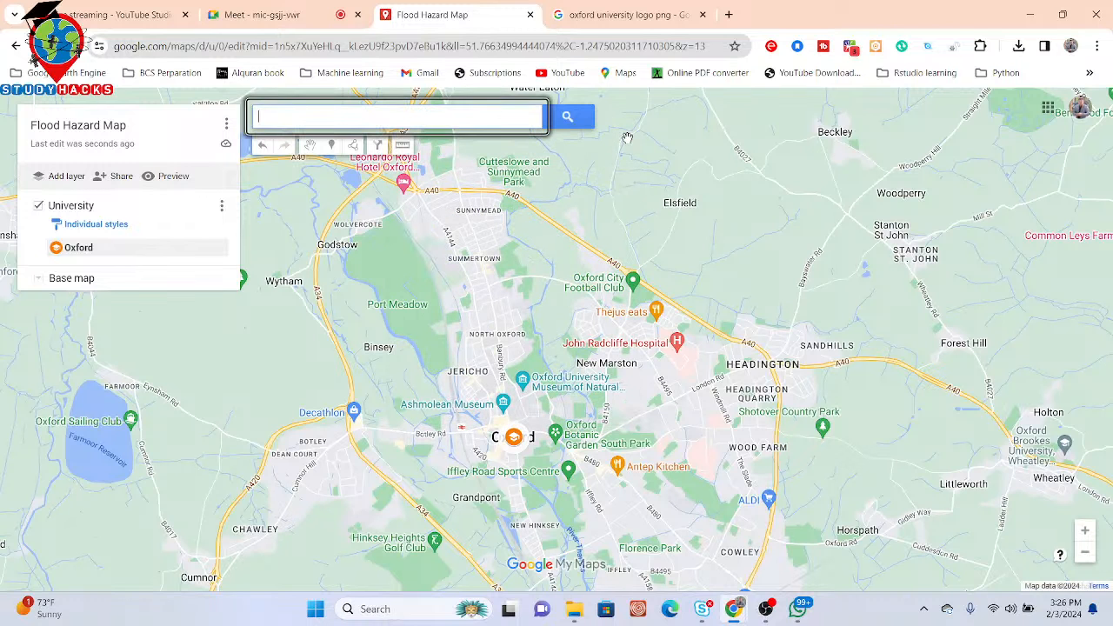
pyautogui.click(228, 127)
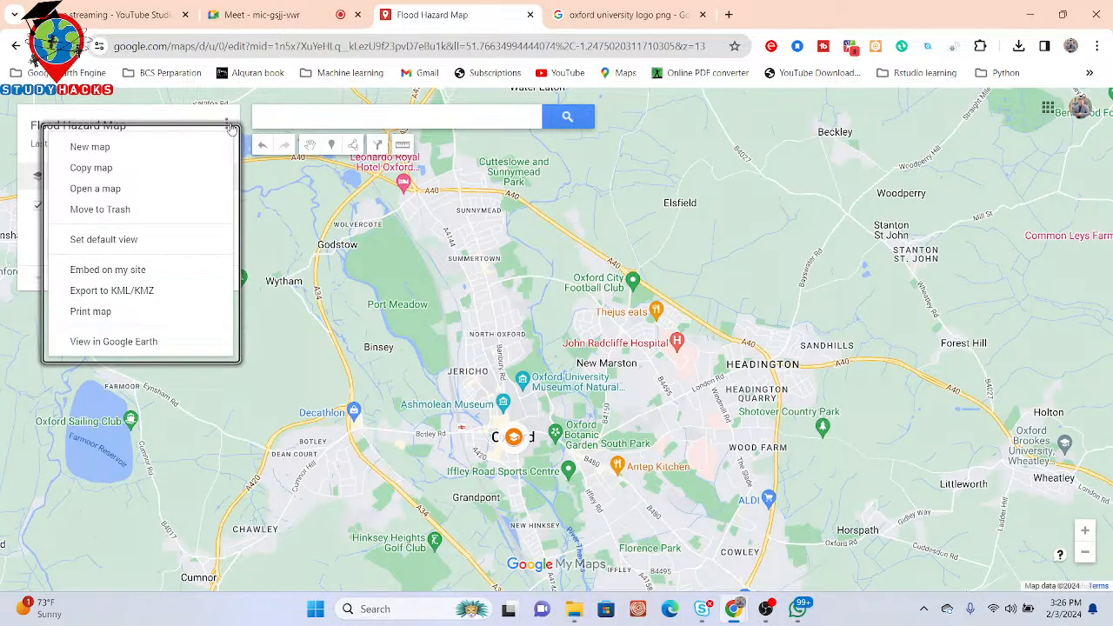
pyautogui.click(195, 89)
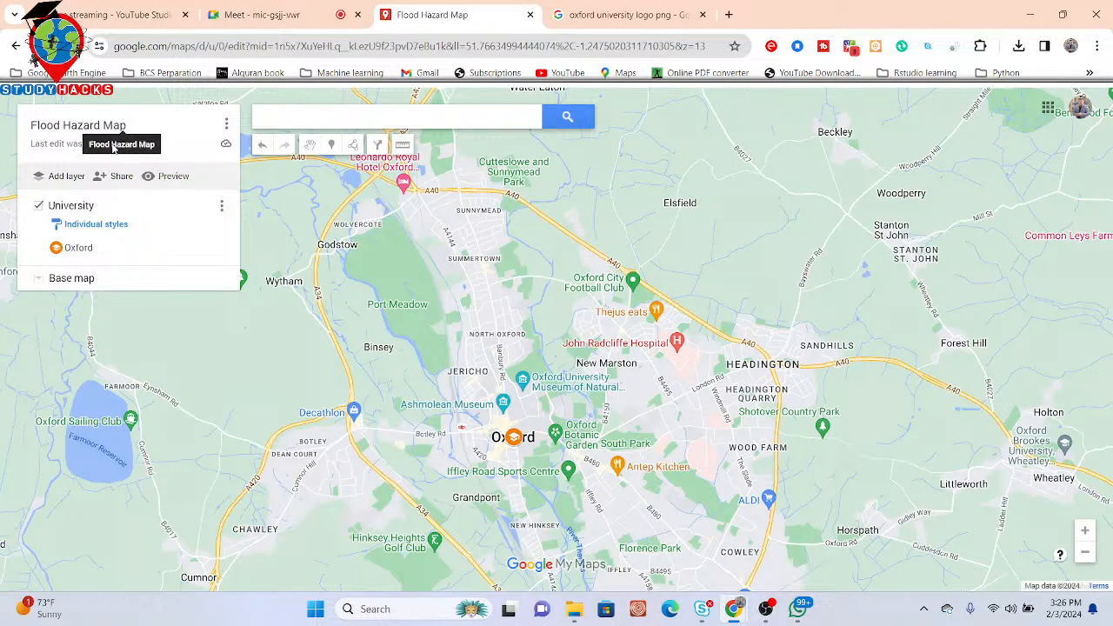
# Step: Try several base map styles and set the Flood Hazard Map's base map to satellite imagery
pyautogui.click(39, 279)
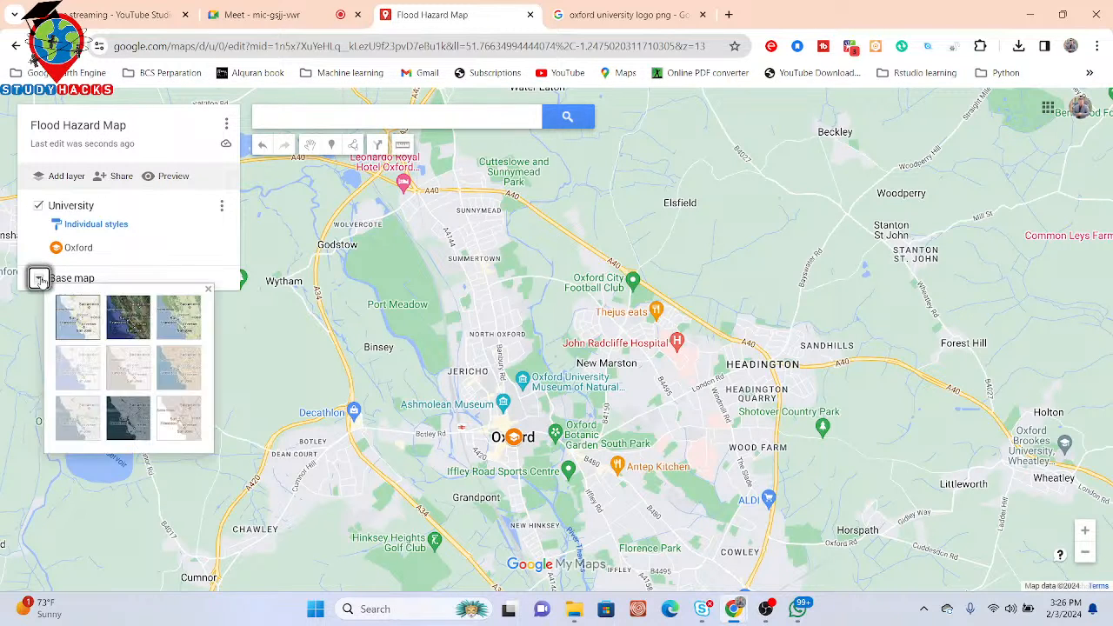
pyautogui.click(119, 320)
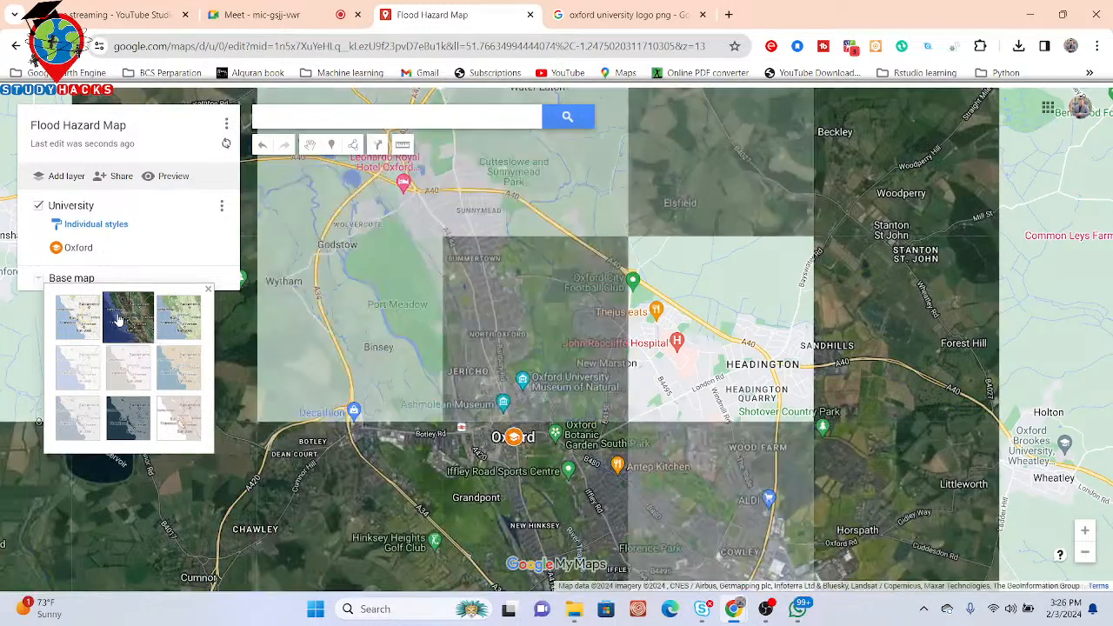
pyautogui.click(176, 318)
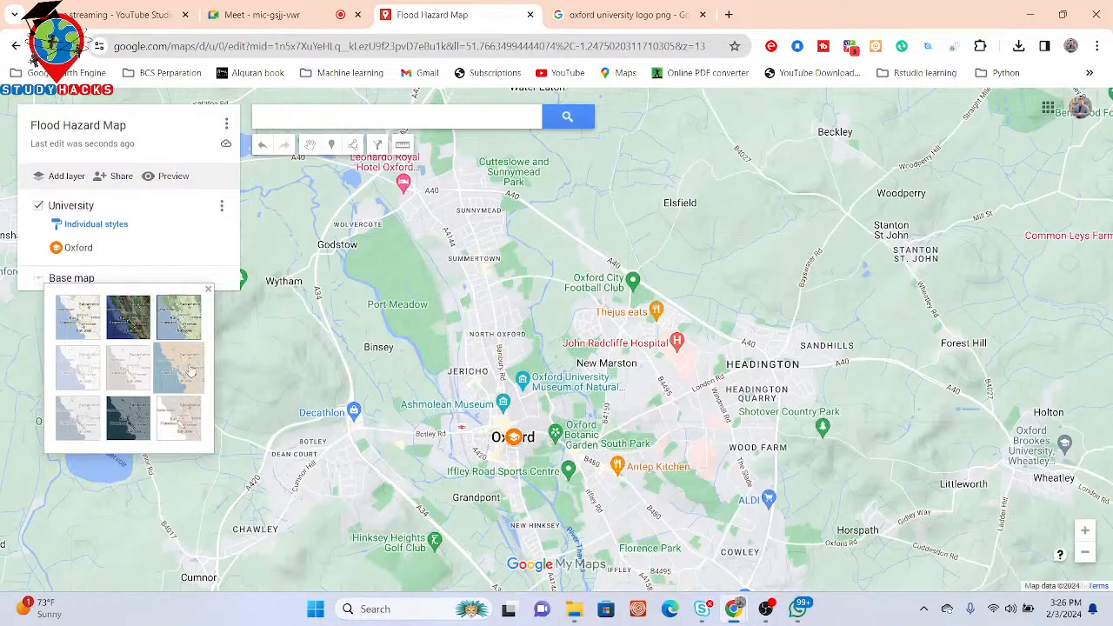
pyautogui.click(185, 381)
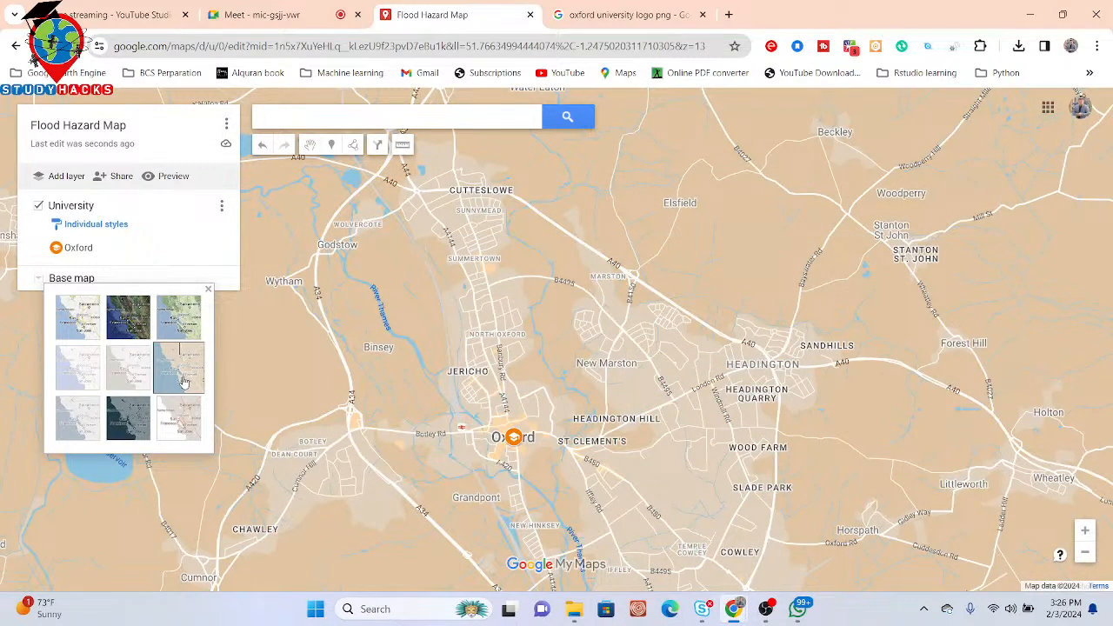
pyautogui.click(136, 373)
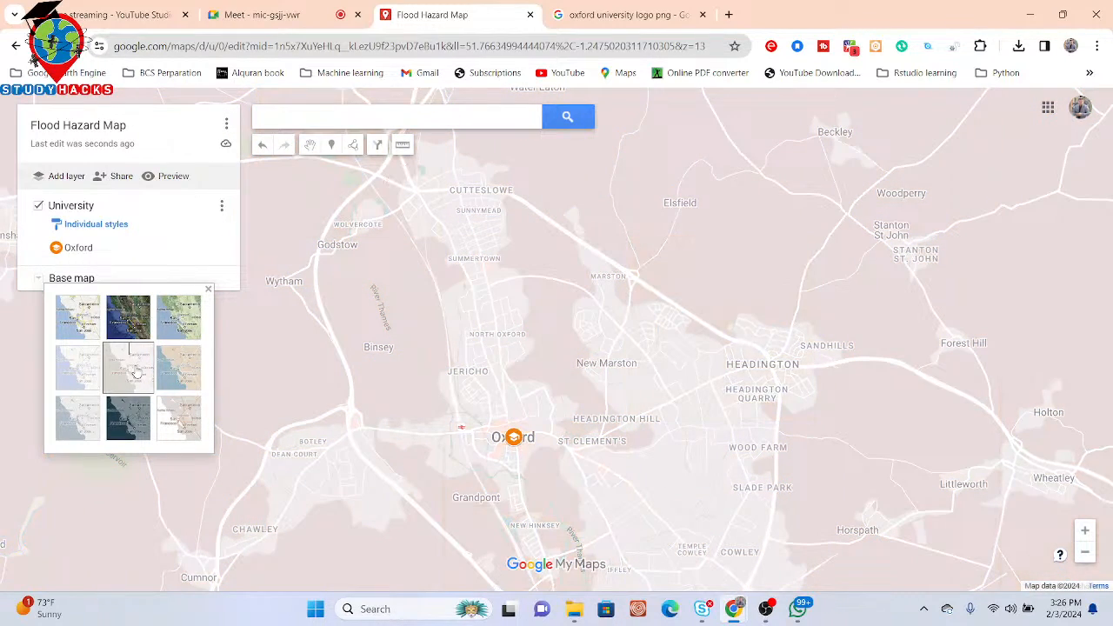
pyautogui.click(86, 374)
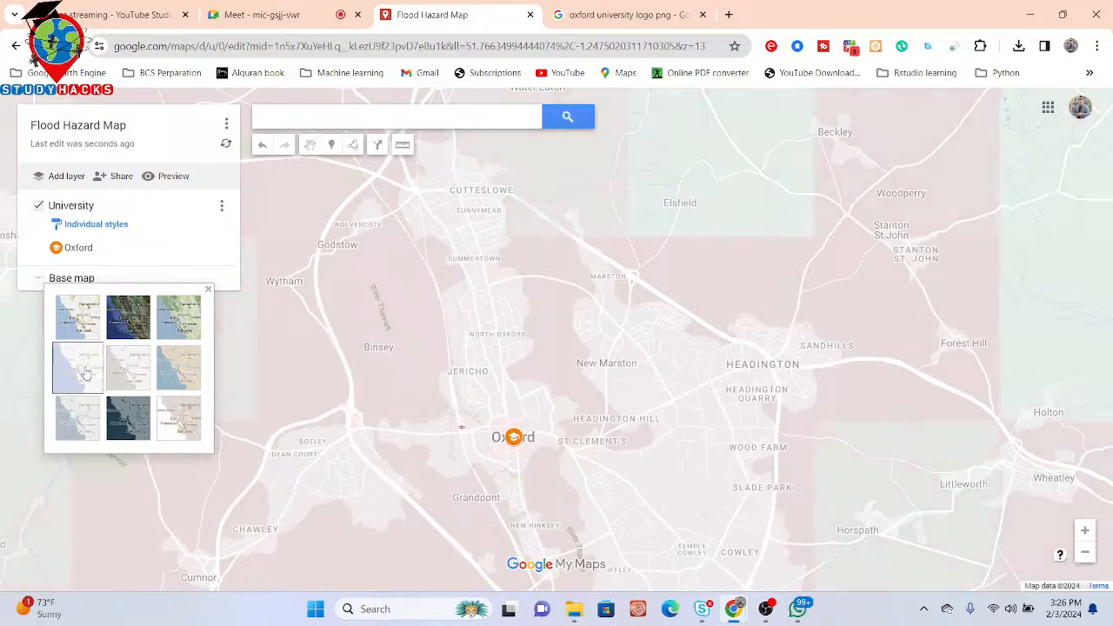
pyautogui.click(130, 316)
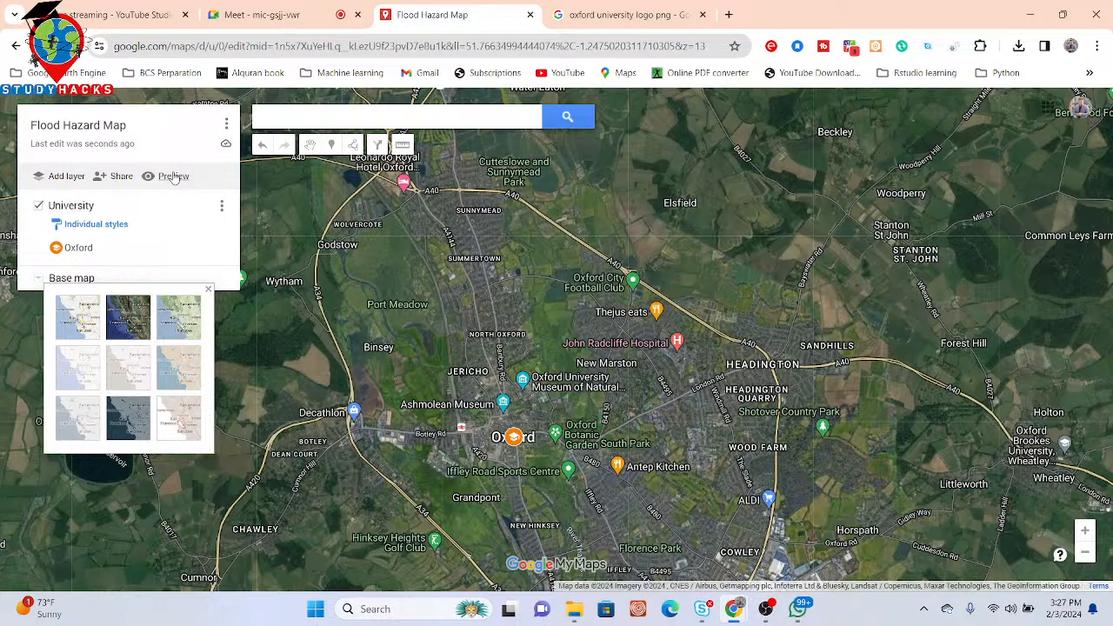
# Step: Preview the map in view-only mode, examine the Oxford marker's name, details and photos, and return to the layer list
pyautogui.click(173, 177)
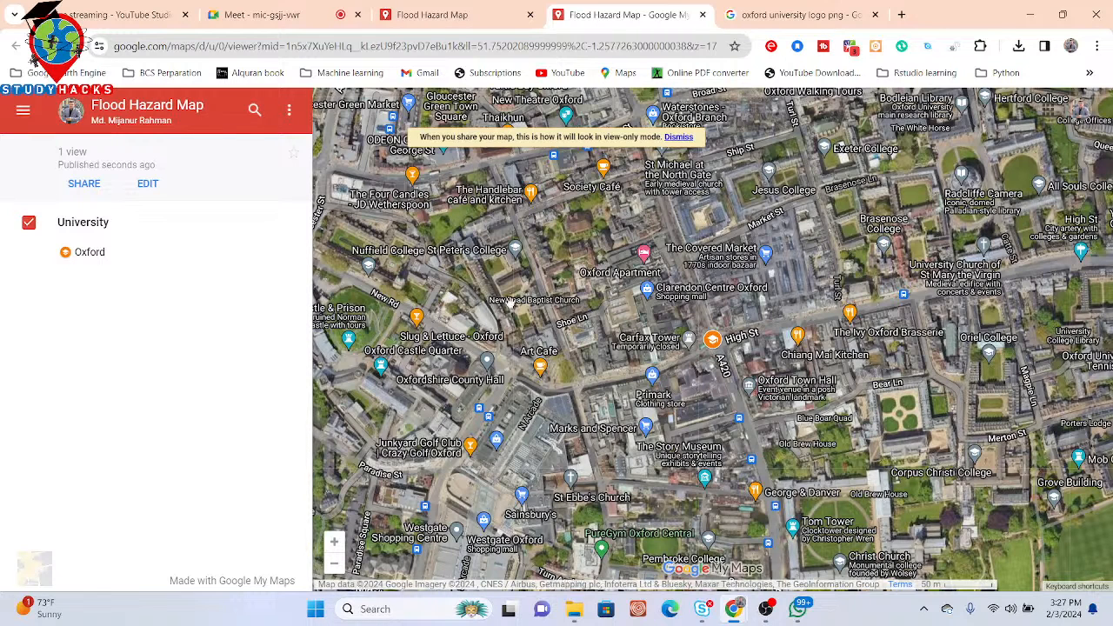
pyautogui.click(712, 340)
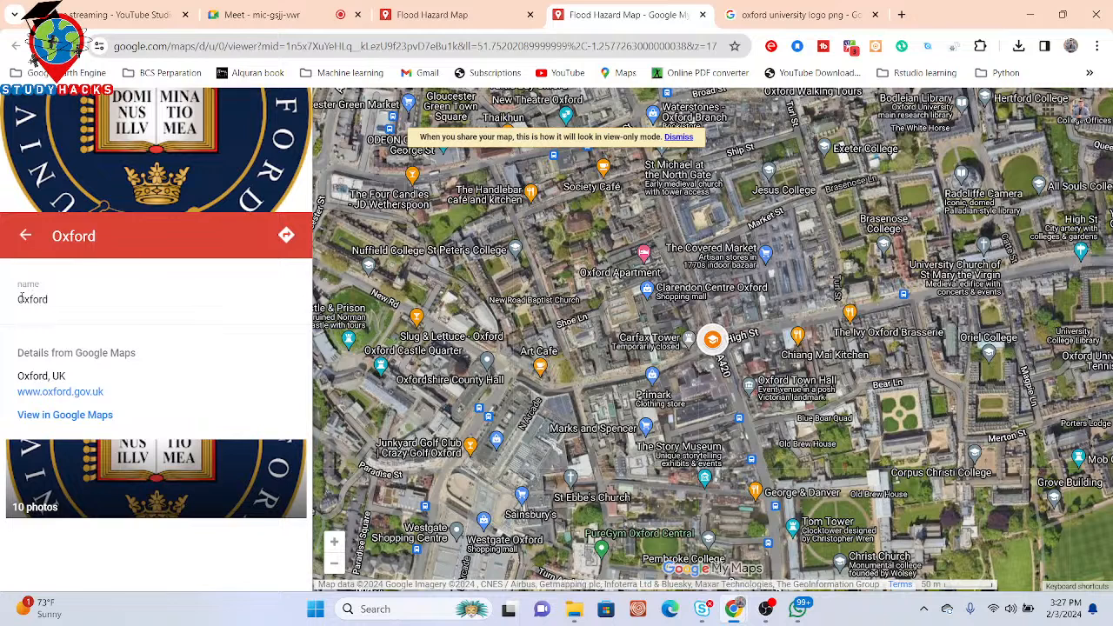
pyautogui.moveTo(19, 298); pyautogui.dragTo(65, 304)
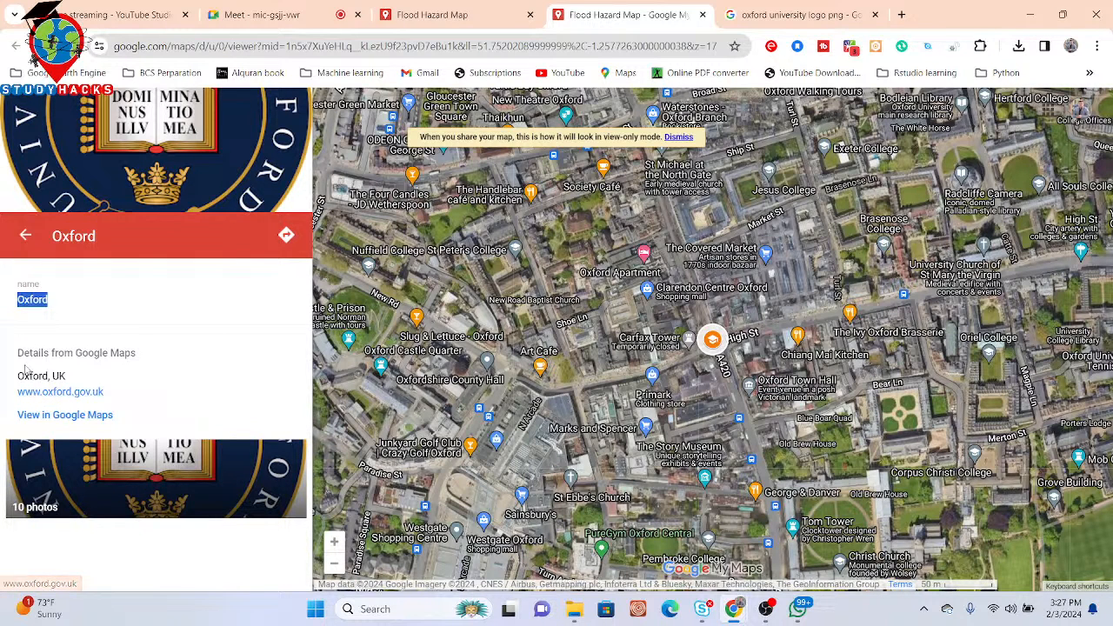
pyautogui.moveTo(16, 352); pyautogui.dragTo(129, 418)
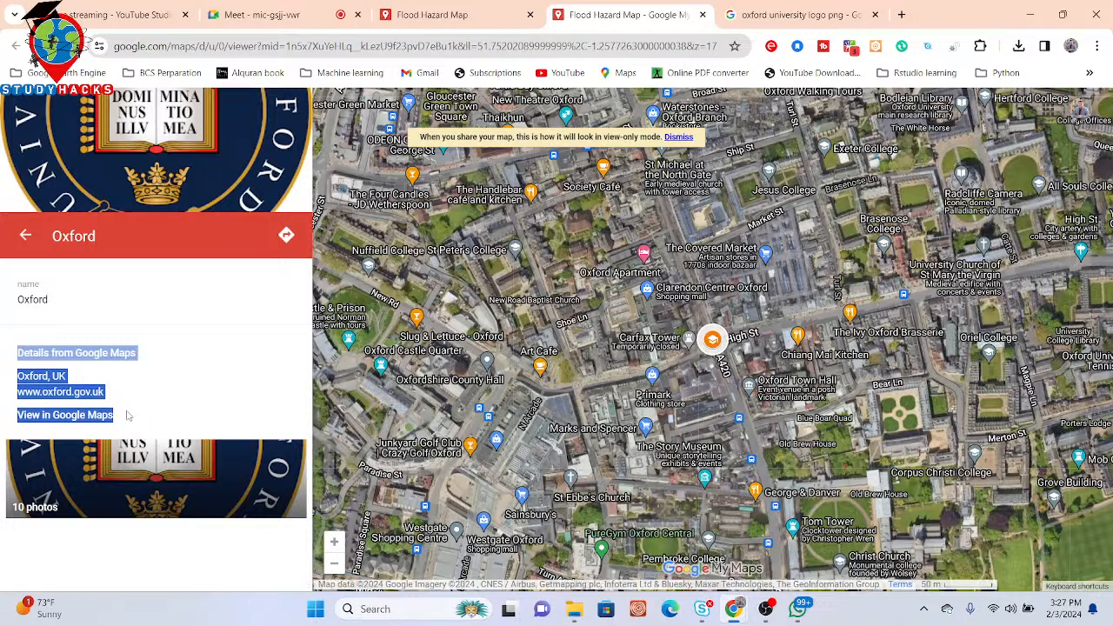
pyautogui.click(718, 345)
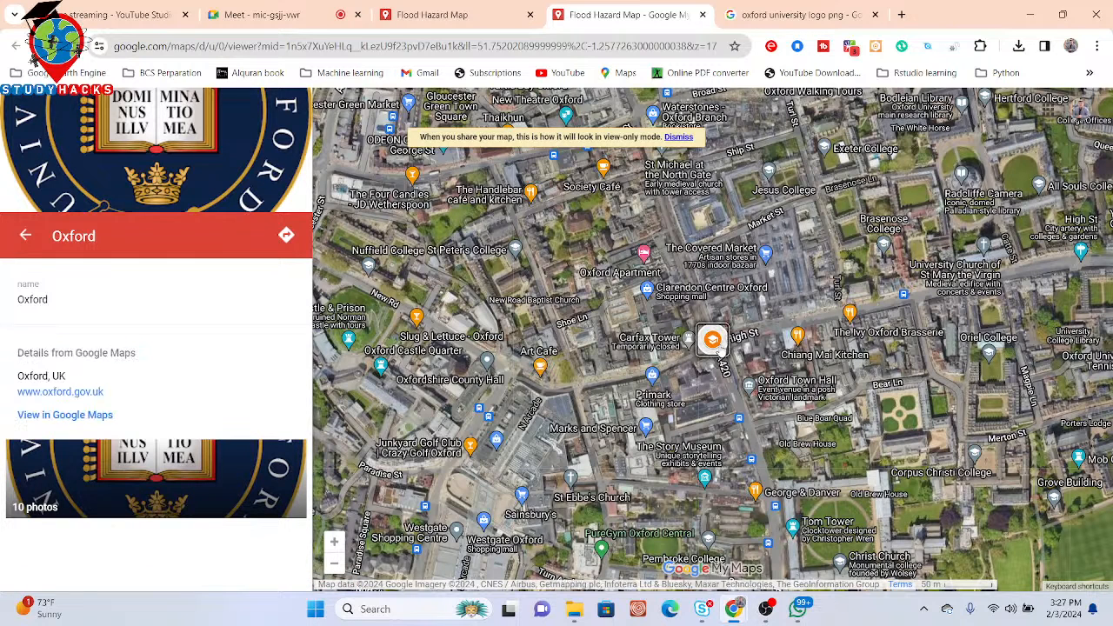
pyautogui.click(27, 235)
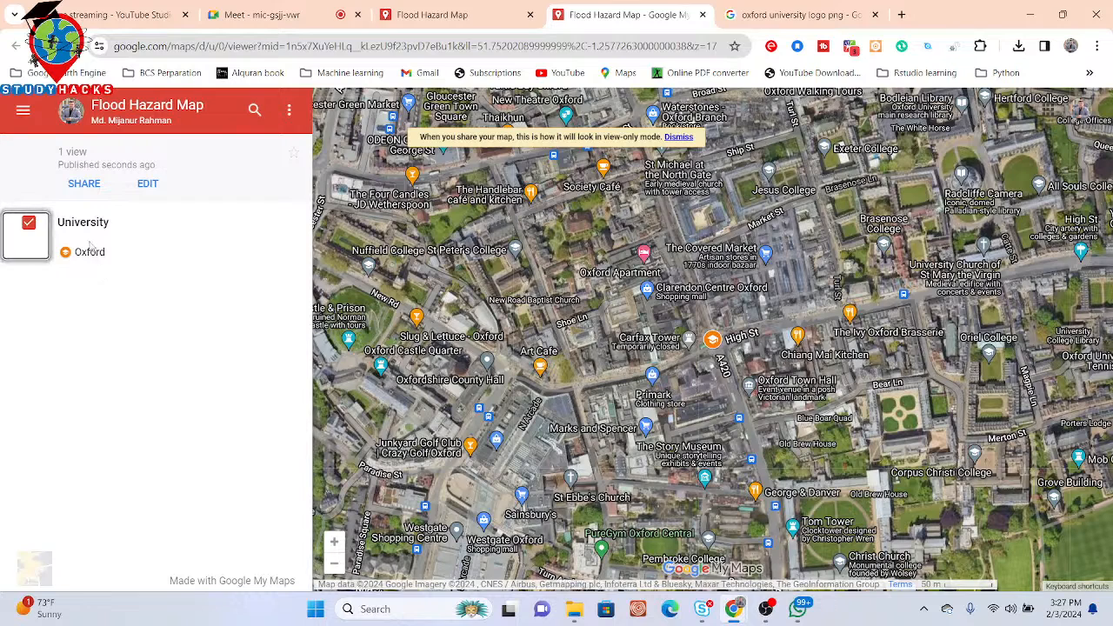
pyautogui.click(90, 252)
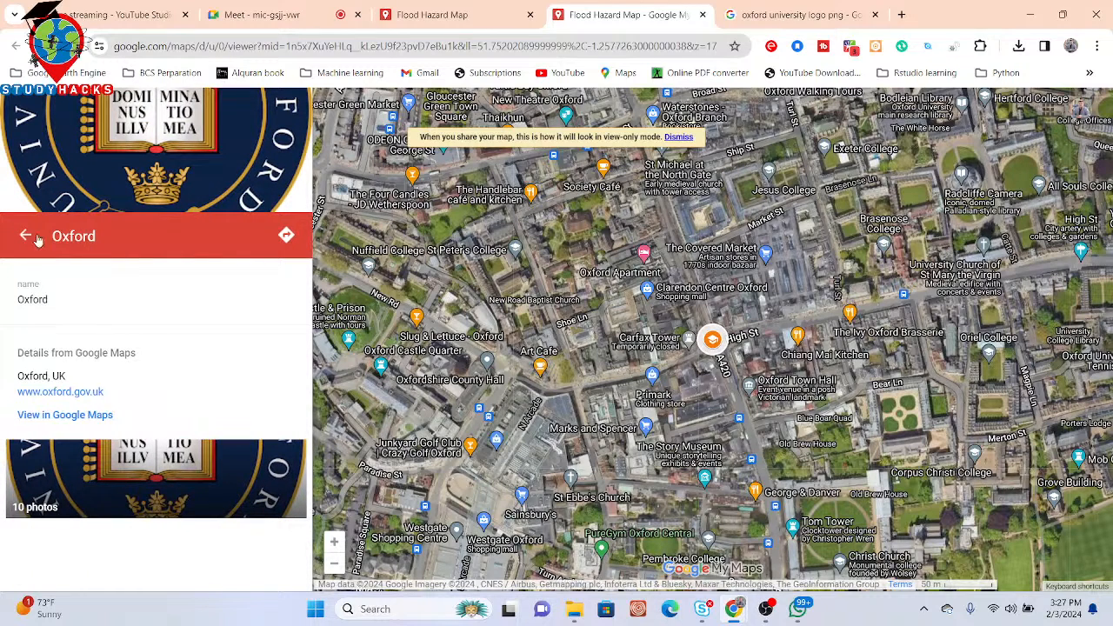
pyautogui.click(21, 237)
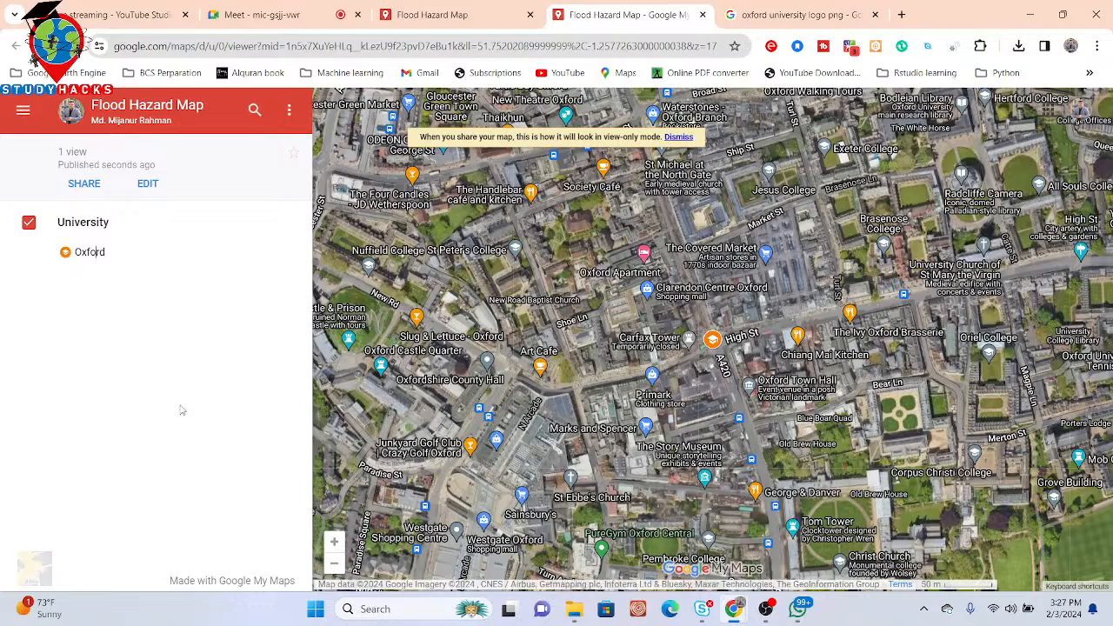
# Step: Return to the editable map, search for Cambridge, UK, and add the place to the University layer
pyautogui.click(444, 10)
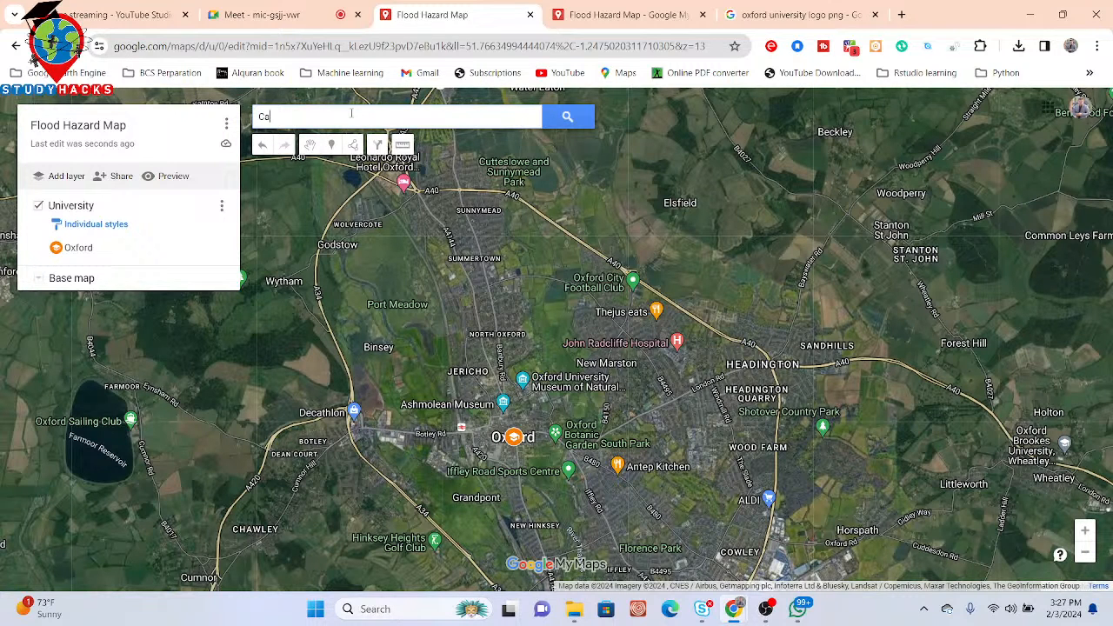
pyautogui.write('mb')
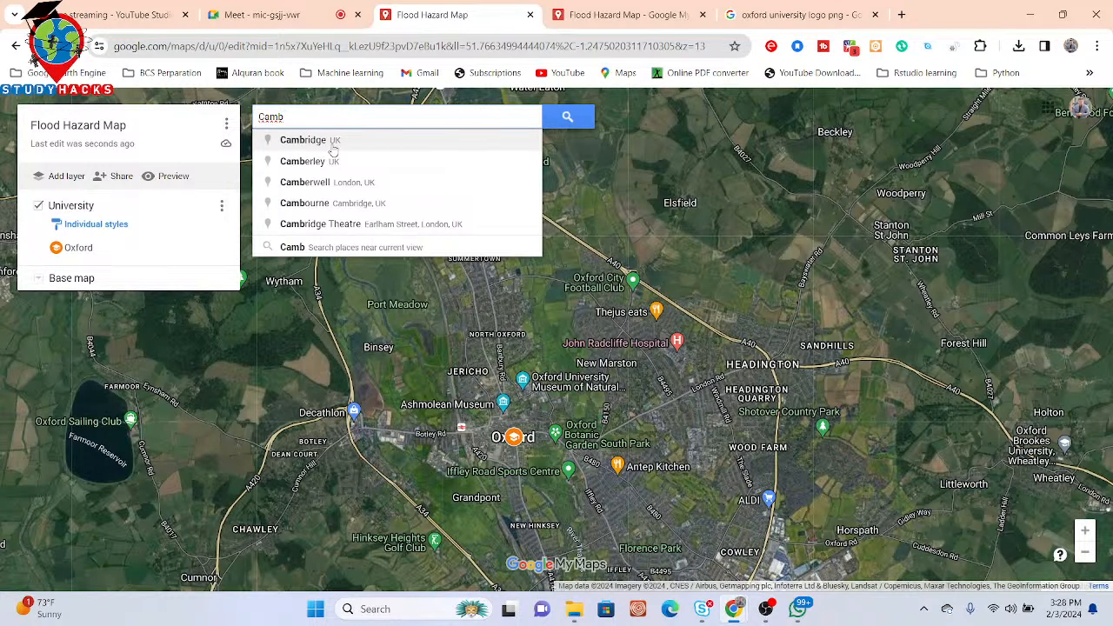
pyautogui.click(332, 148)
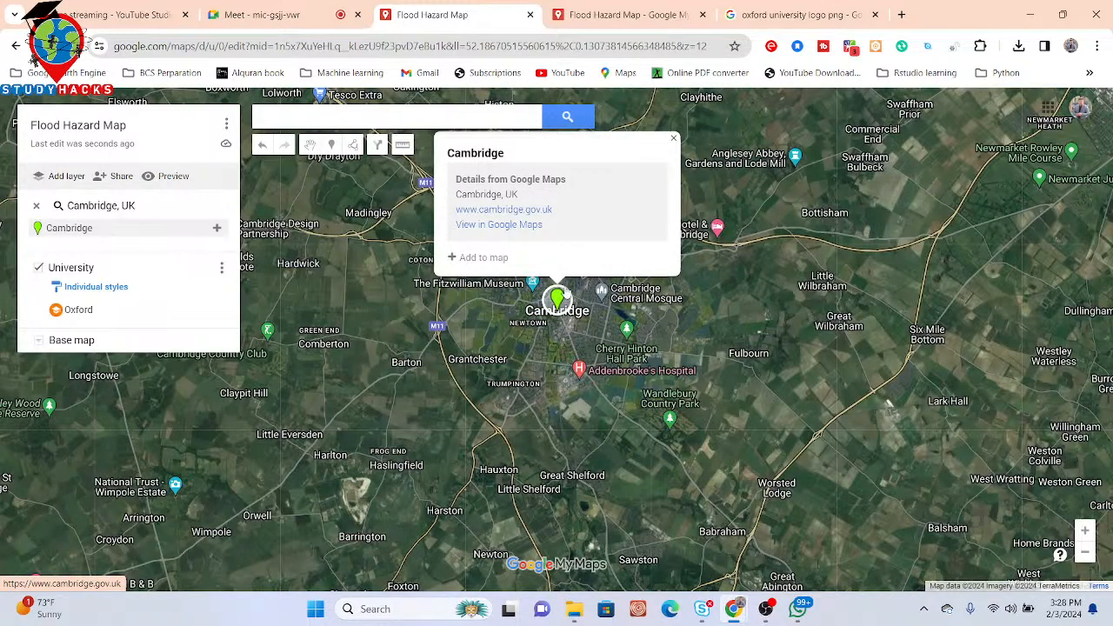
pyautogui.click(484, 261)
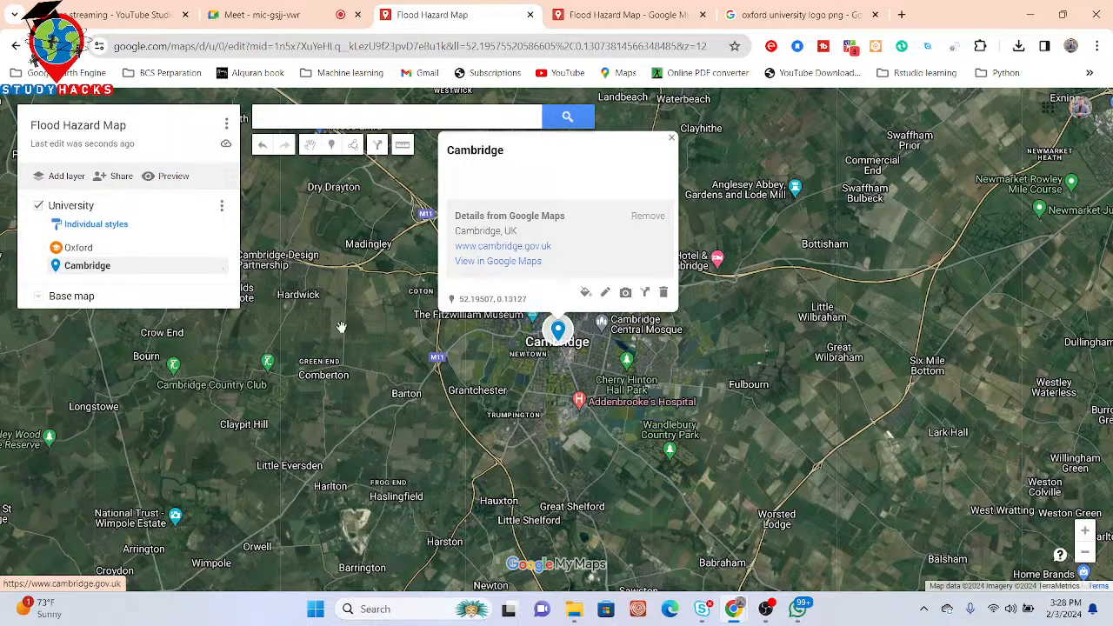
# Step: Style the Cambridge marker with the graduation cap icon already used for Oxford and a light red color
pyautogui.click(585, 293)
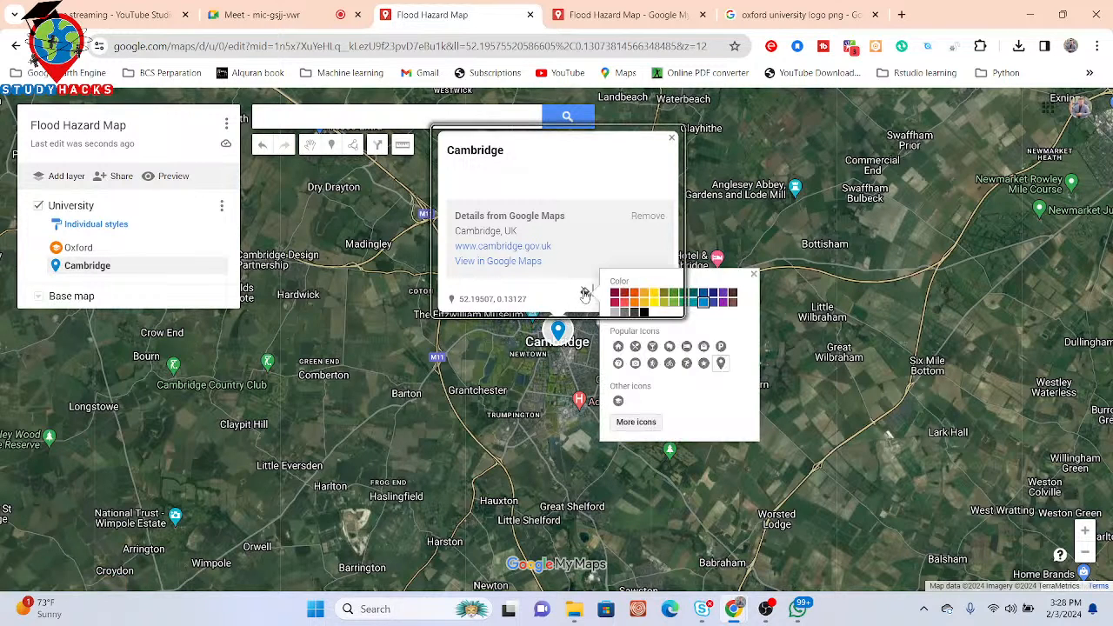
pyautogui.click(620, 402)
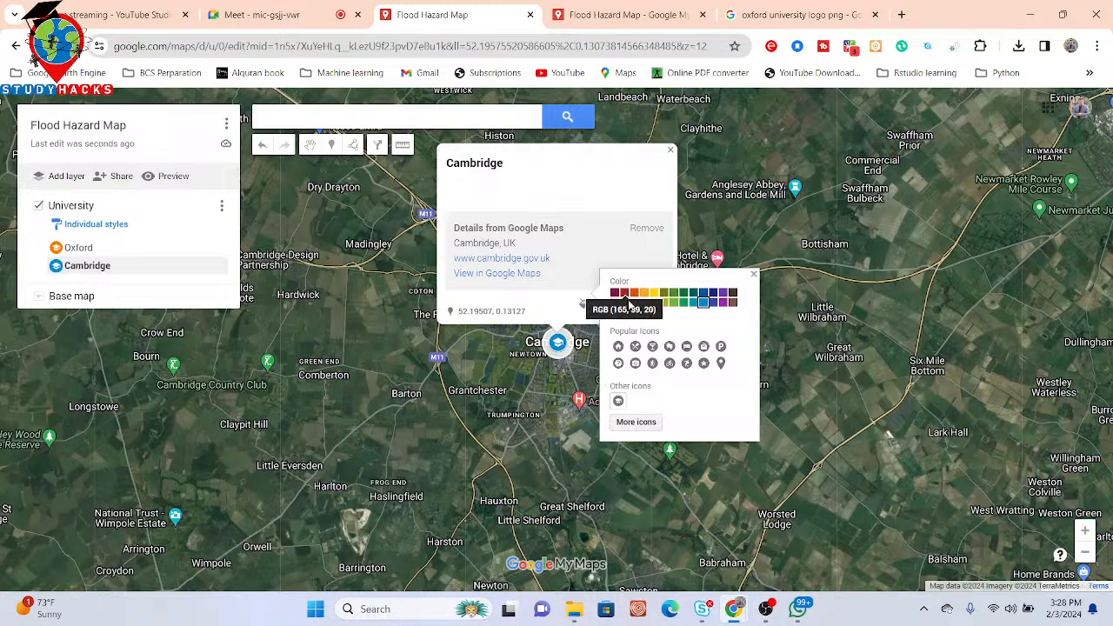
pyautogui.click(627, 301)
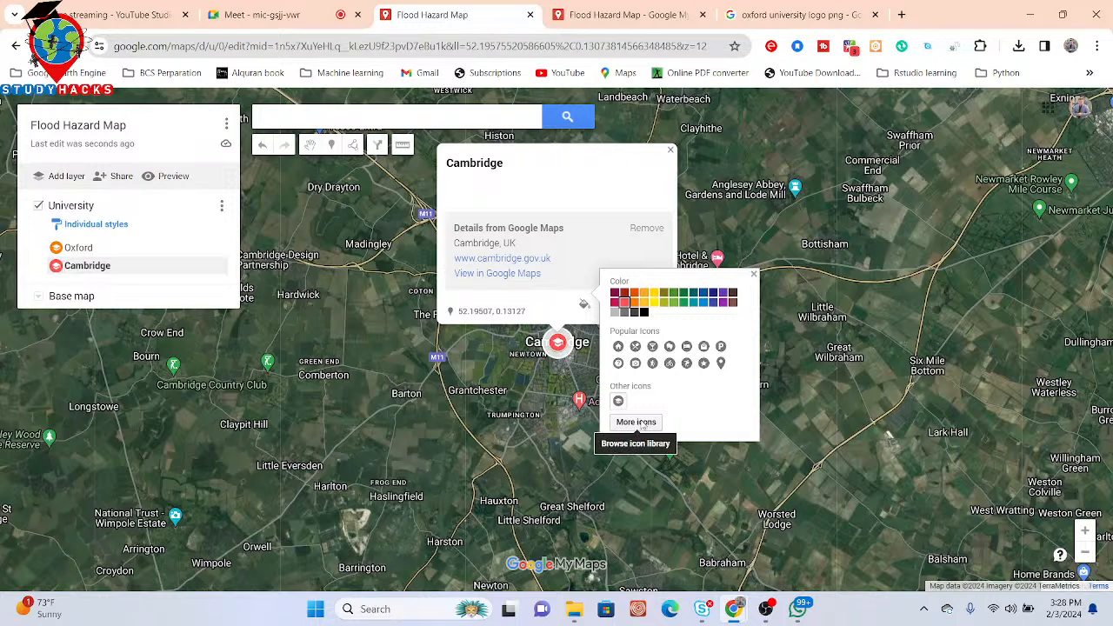
pyautogui.click(754, 274)
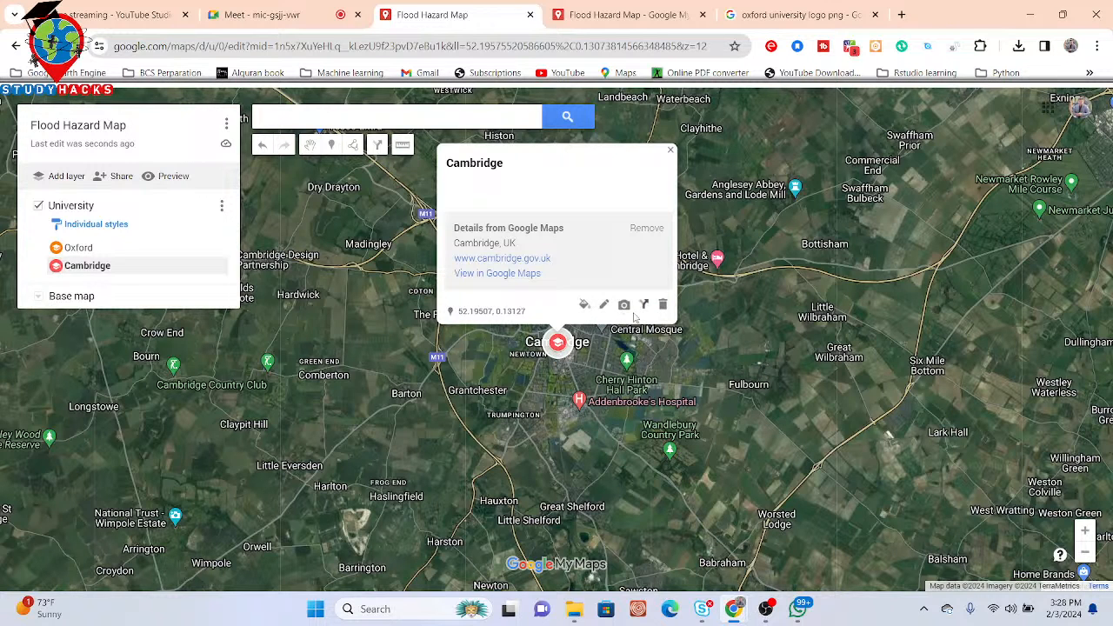
# Step: Open the Cambridge marker's card for editing, keep its title, and enter a short placeholder text as its description
pyautogui.click(603, 304)
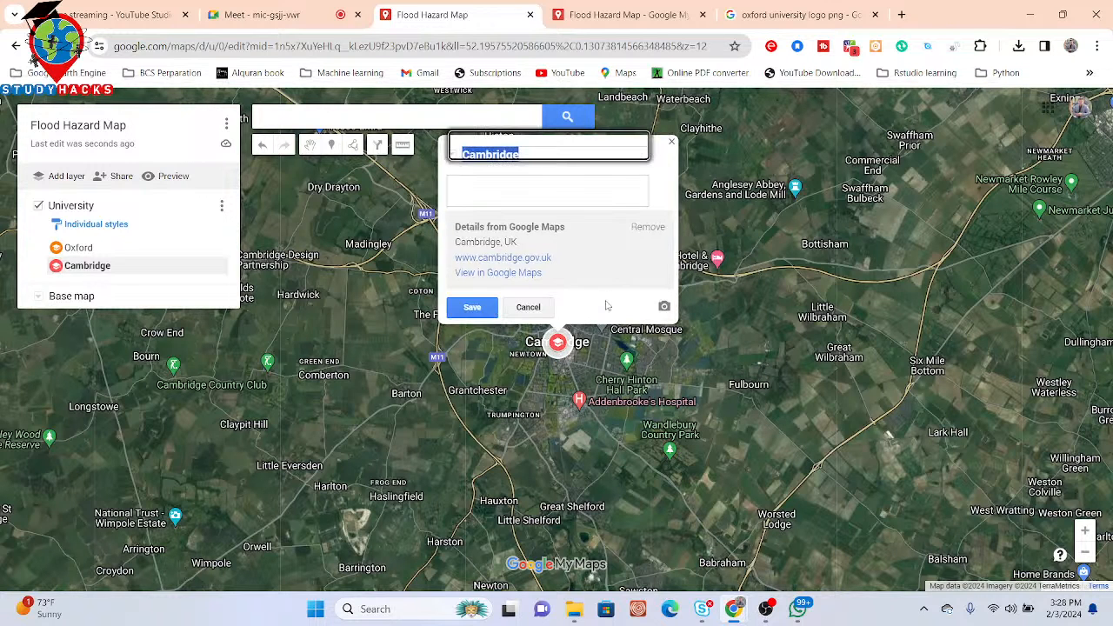
pyautogui.click(531, 153)
pyautogui.click(499, 197)
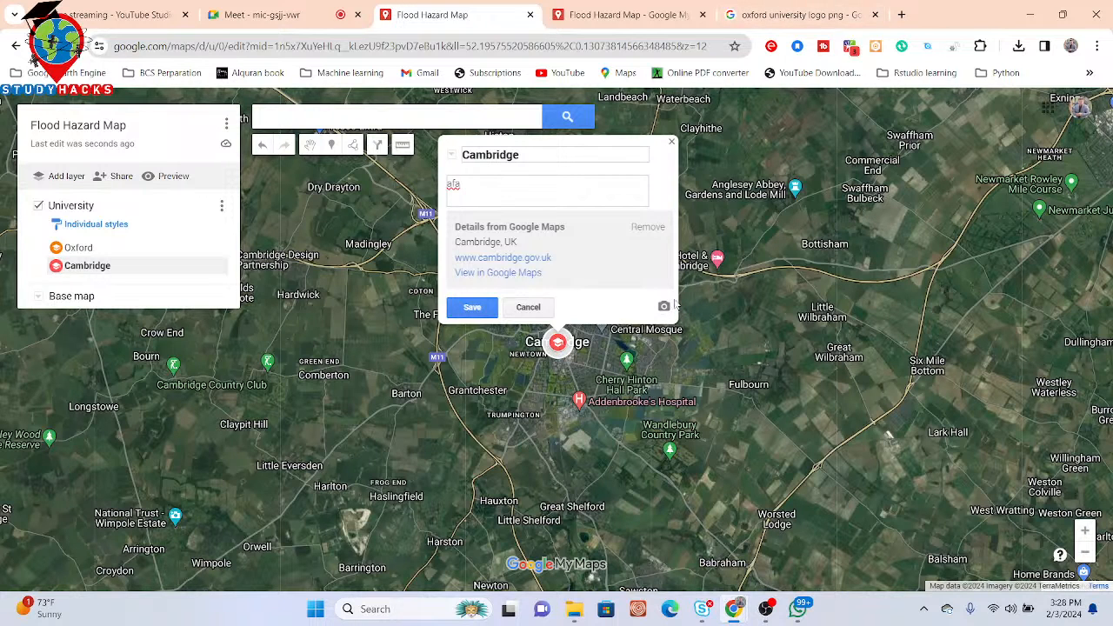
# Step: Start adding media to the Cambridge marker and search YouTube for "Cambridge UK"
pyautogui.click(664, 307)
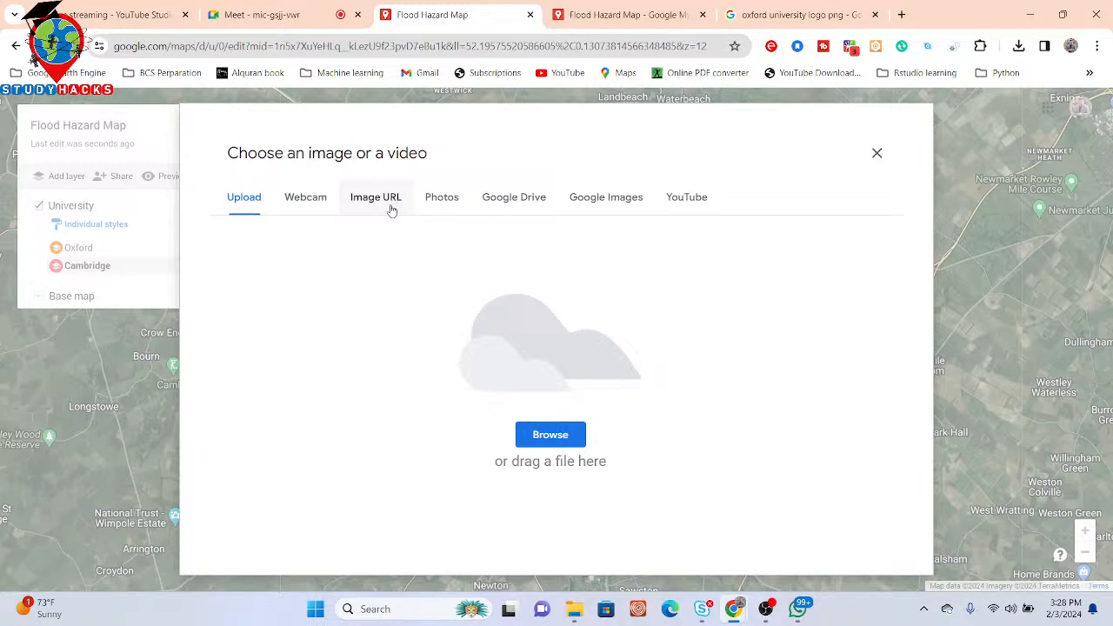
pyautogui.click(687, 200)
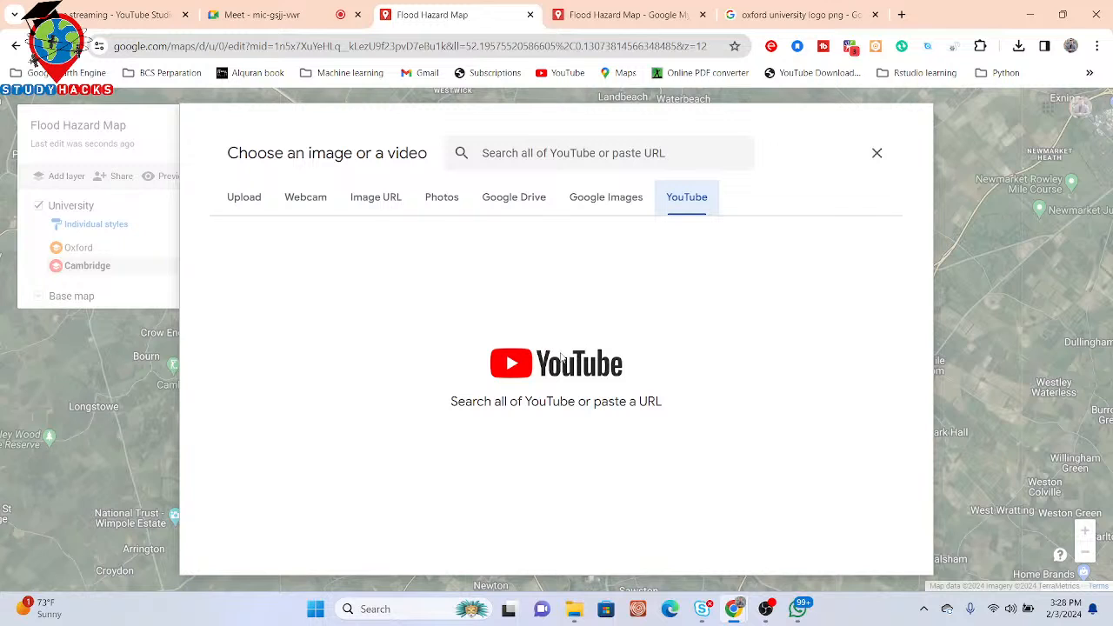
pyautogui.click(553, 152)
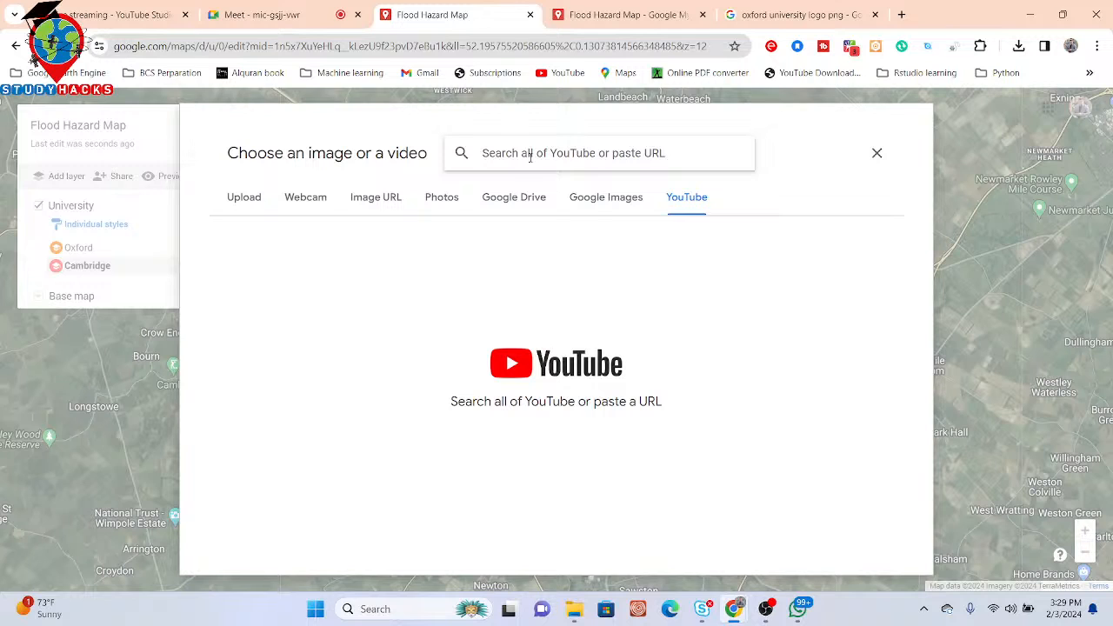
pyautogui.write('C')
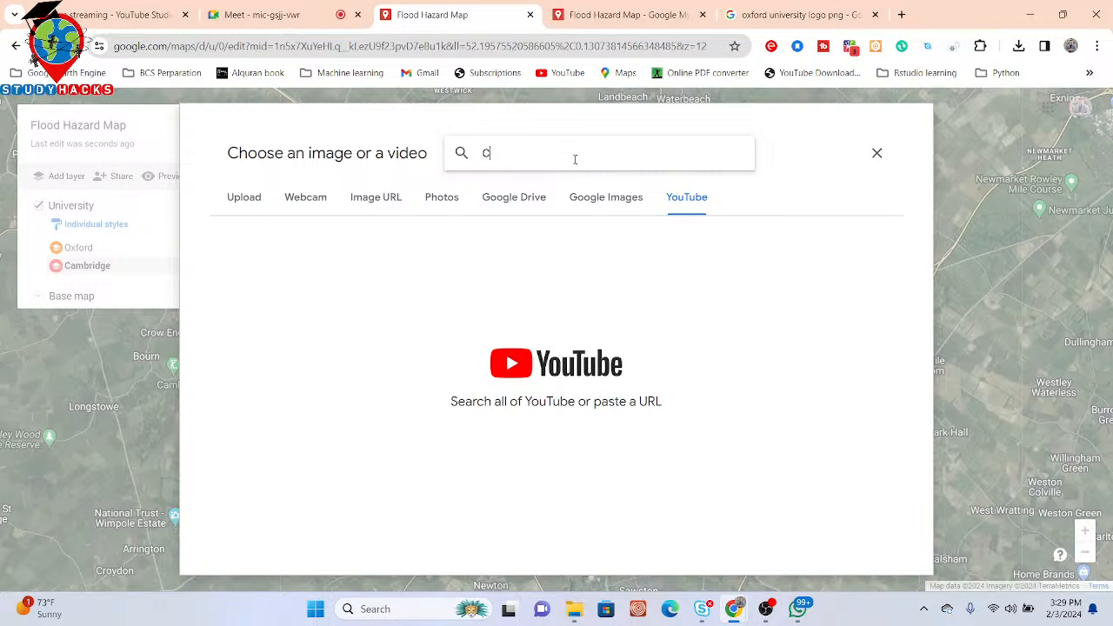
pyautogui.write('a,bri')
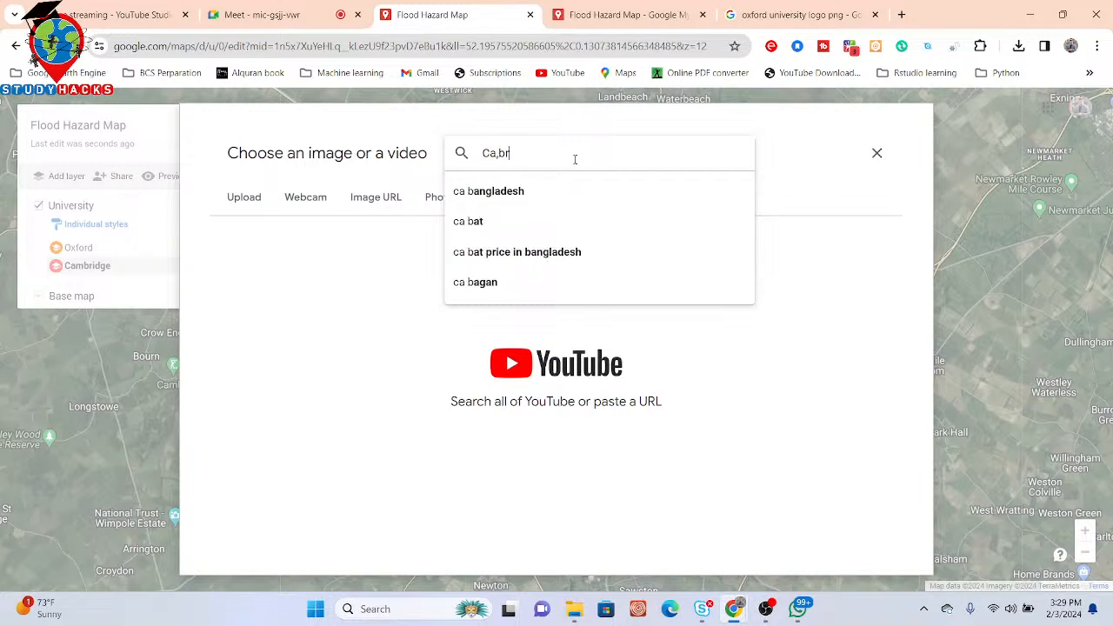
pyautogui.press('BackSpace')
pyautogui.press('BackSpace')
pyautogui.press('BackSpace')
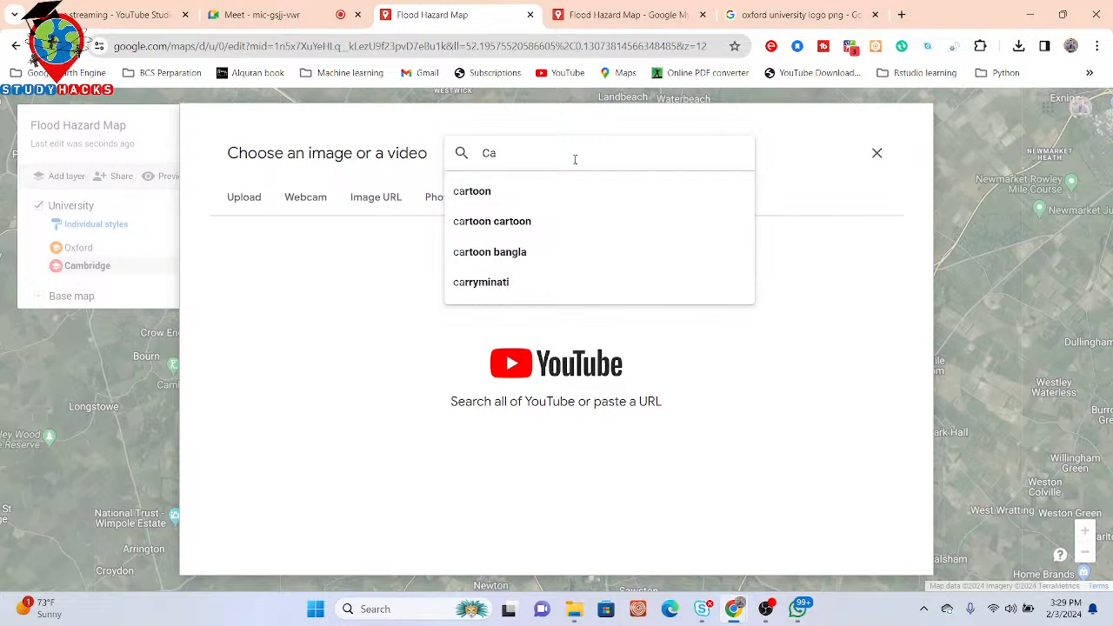
pyautogui.write('mbrdi')
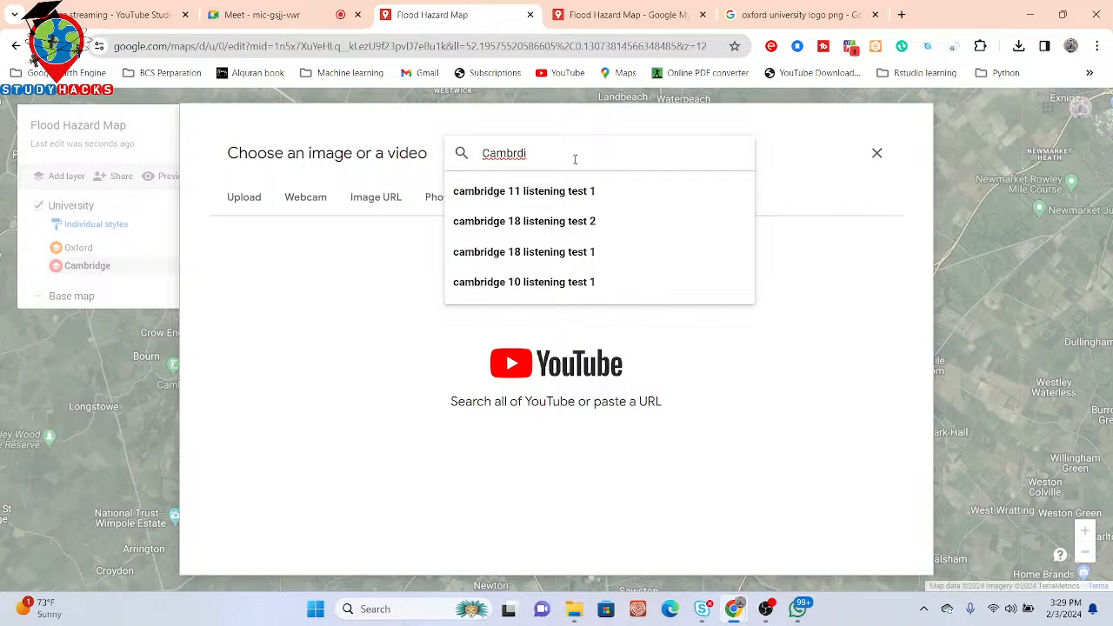
pyautogui.press('BackSpace')
pyautogui.press('BackSpace')
pyautogui.press('BackSpace')
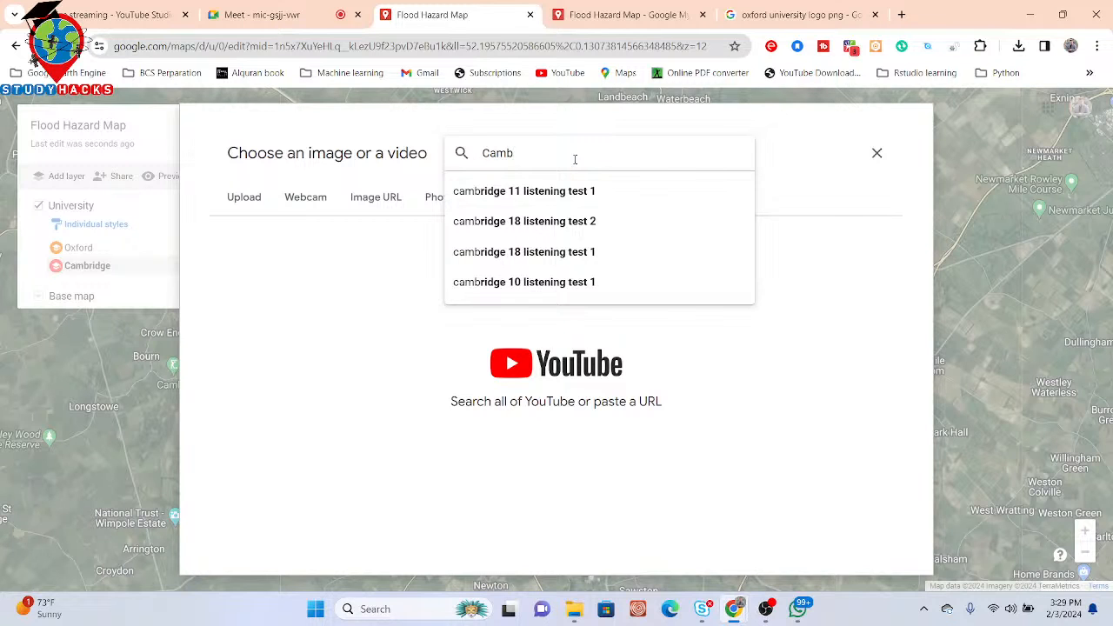
pyautogui.write('rid')
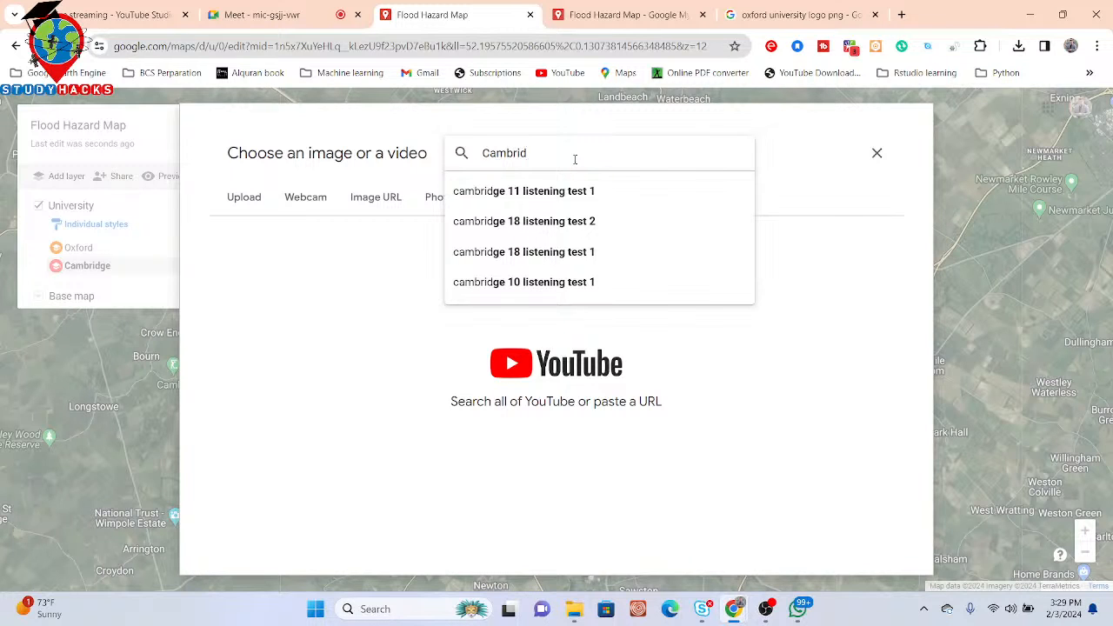
pyautogui.write('ge U')
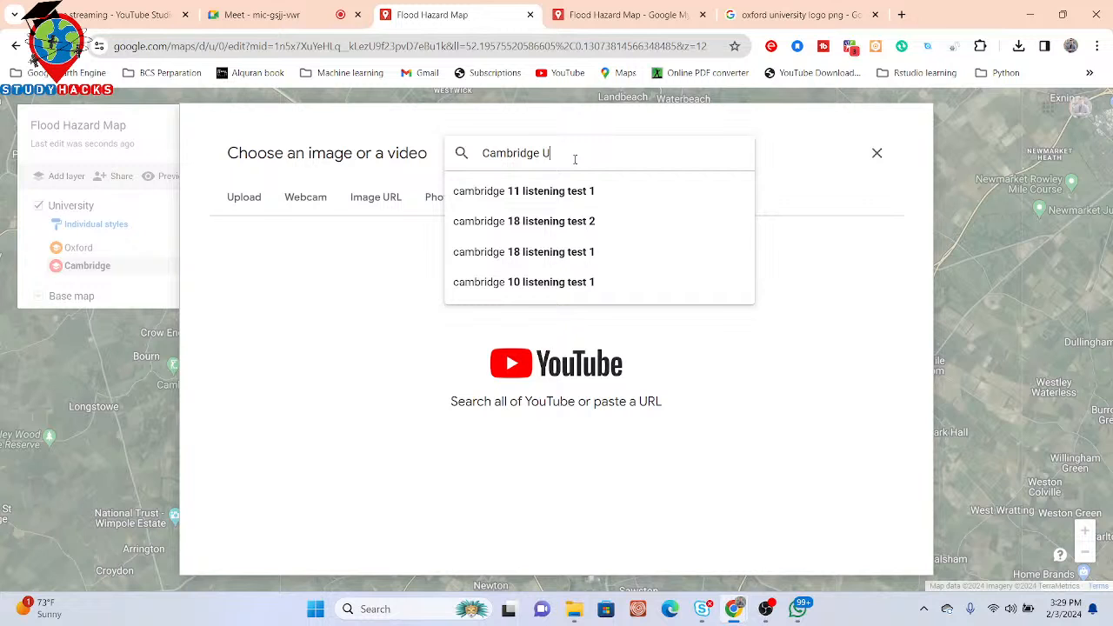
pyautogui.write('K')
pyautogui.press('Return')
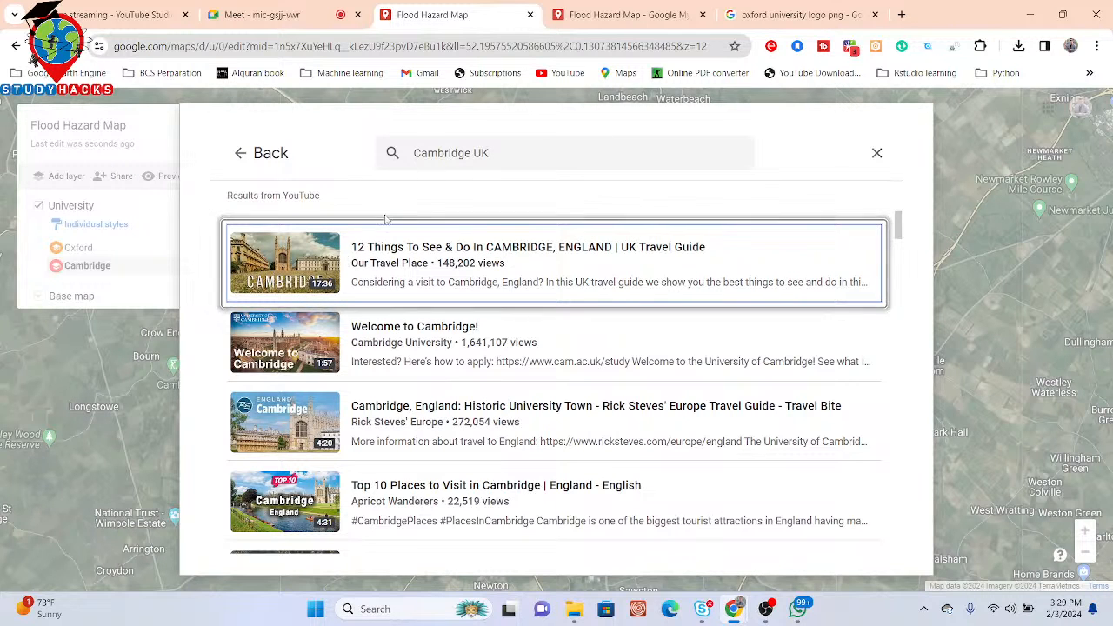
# Step: Insert the video "12 Things To See & Do In CAMBRIDGE, ENGLAND | UK Travel Guide" and save the Cambridge marker
pyautogui.click(419, 258)
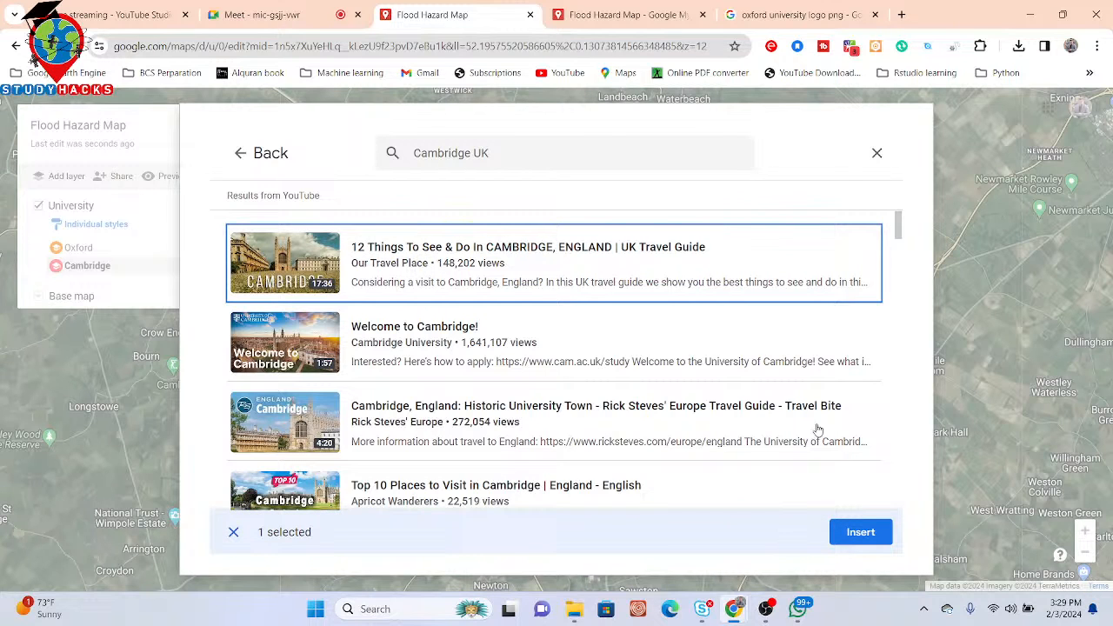
pyautogui.click(861, 532)
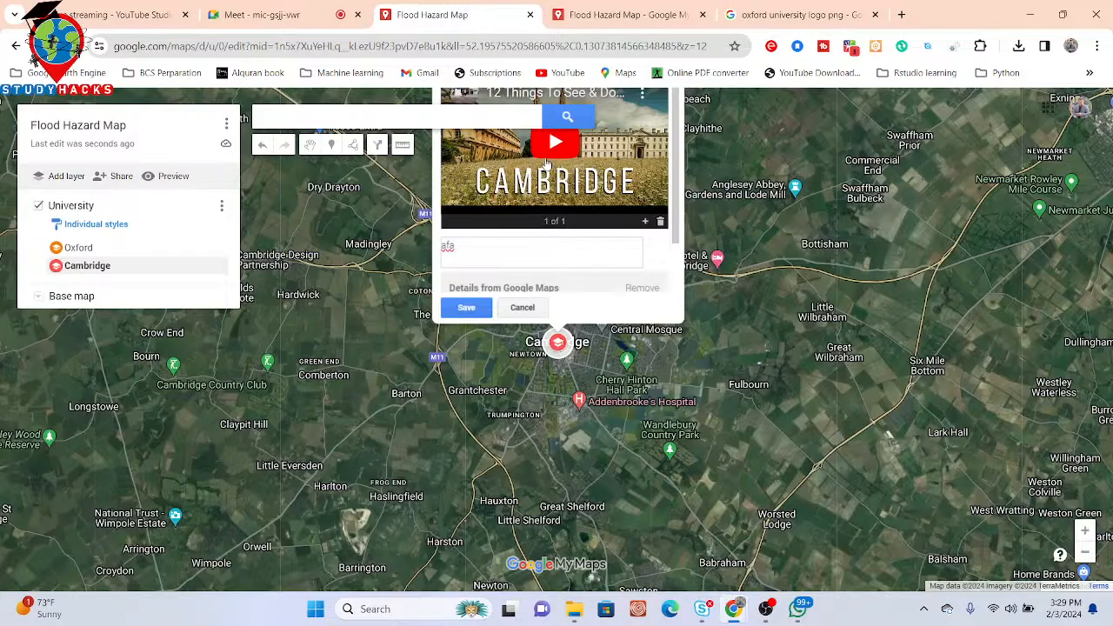
pyautogui.click(466, 308)
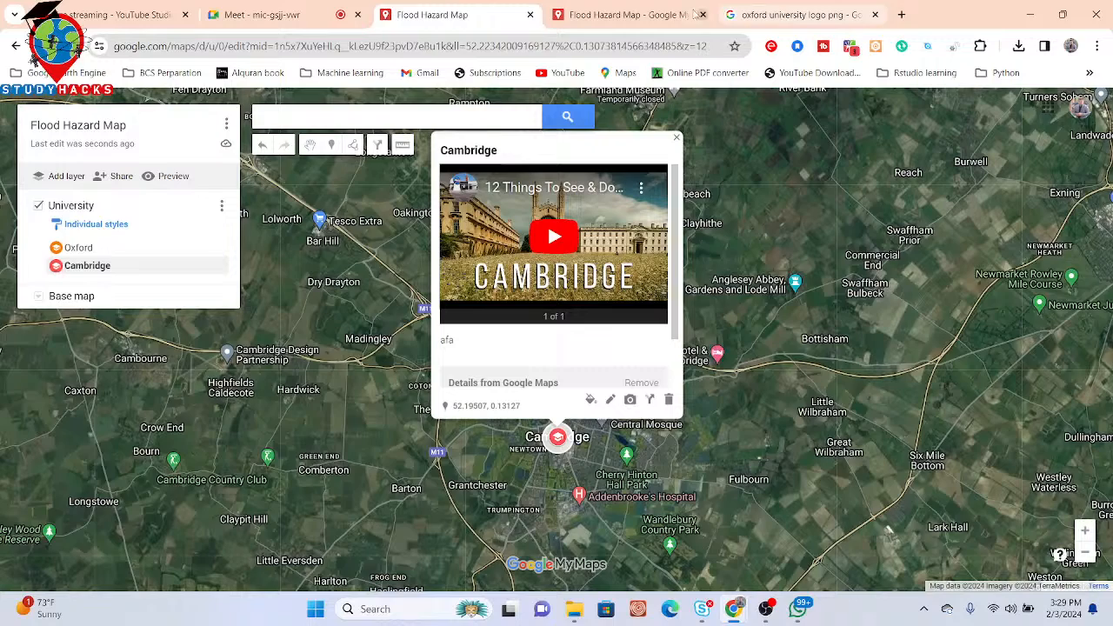
# Step: Switch to the view-only preview, reload it, and examine the Cambridge marker's details before returning to the layer list
pyautogui.click(626, 18)
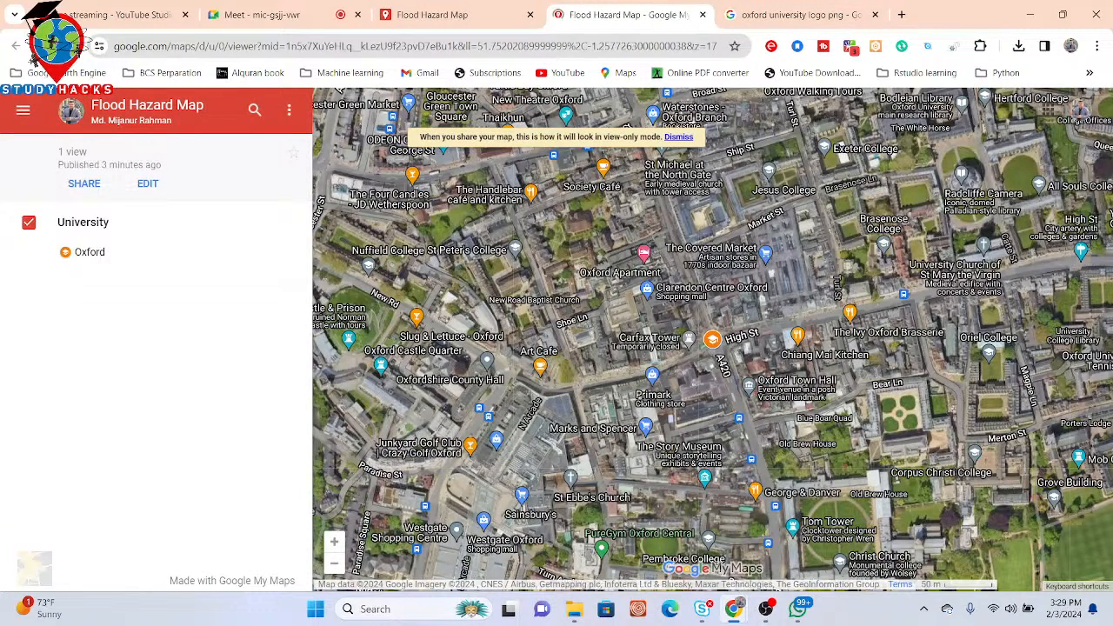
pyautogui.click(72, 46)
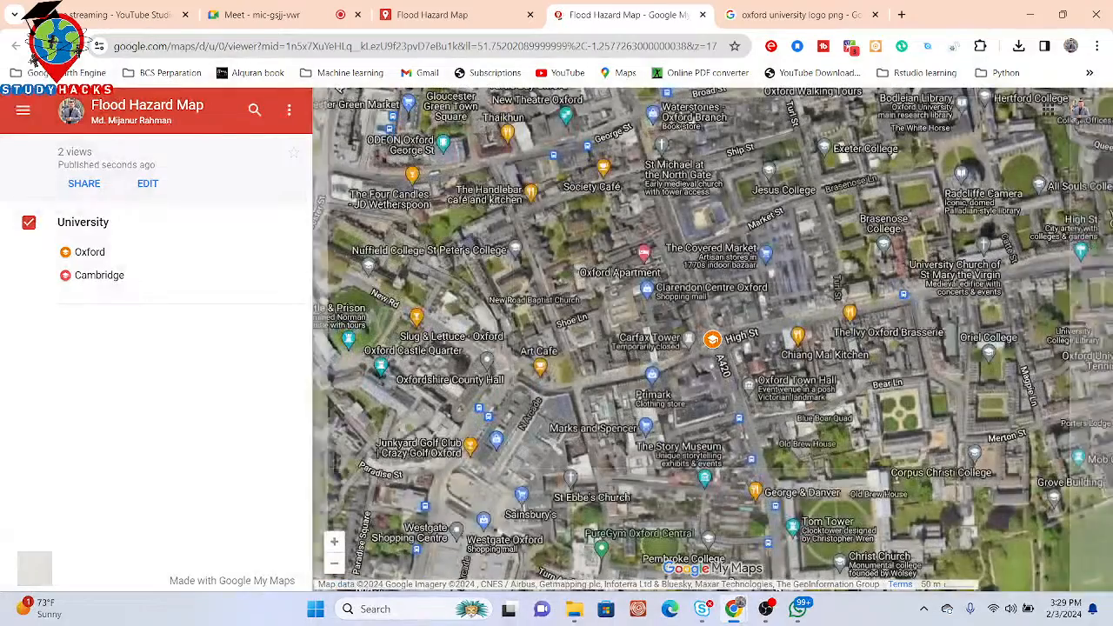
pyautogui.click(98, 276)
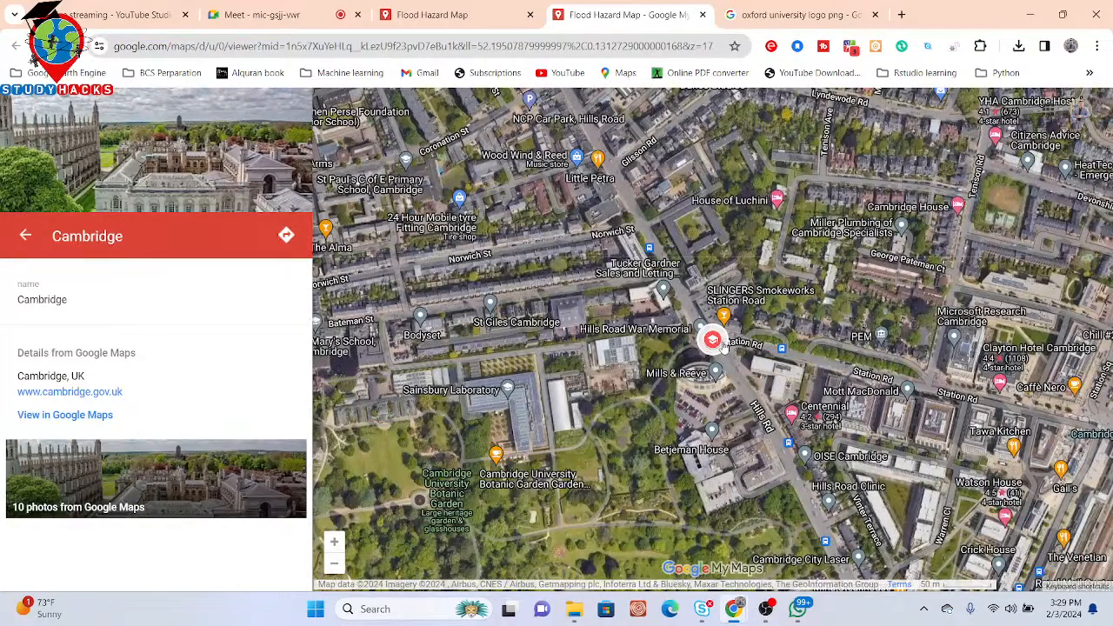
pyautogui.click(26, 237)
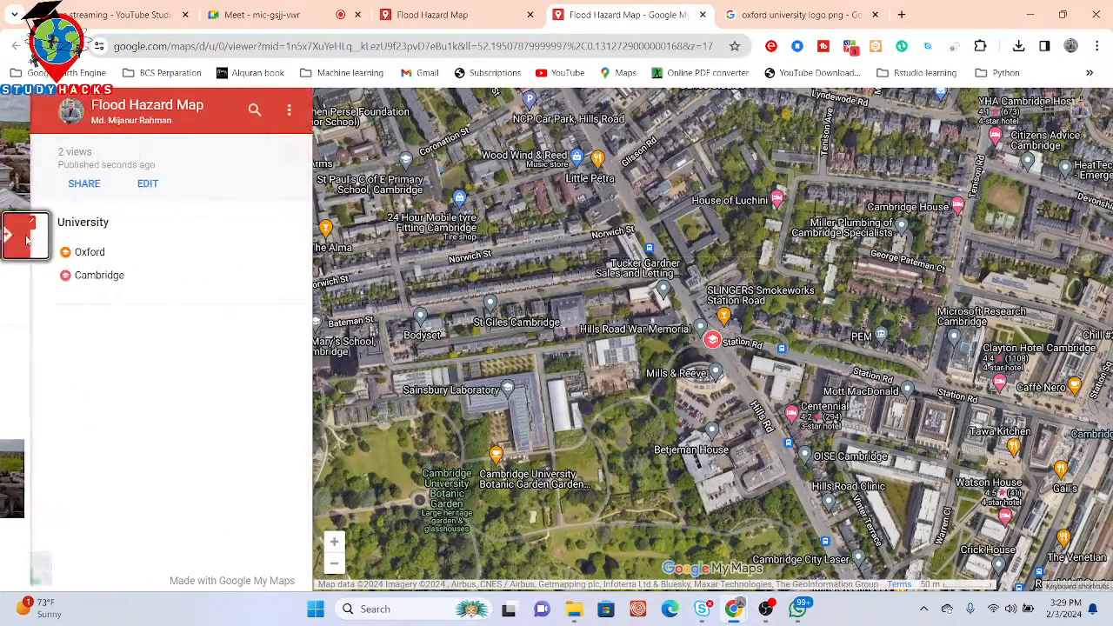
# Step: Compare the Oxford and Cambridge markers' details and photos in the preview, and view the area around the Cambridge marker
pyautogui.click(88, 252)
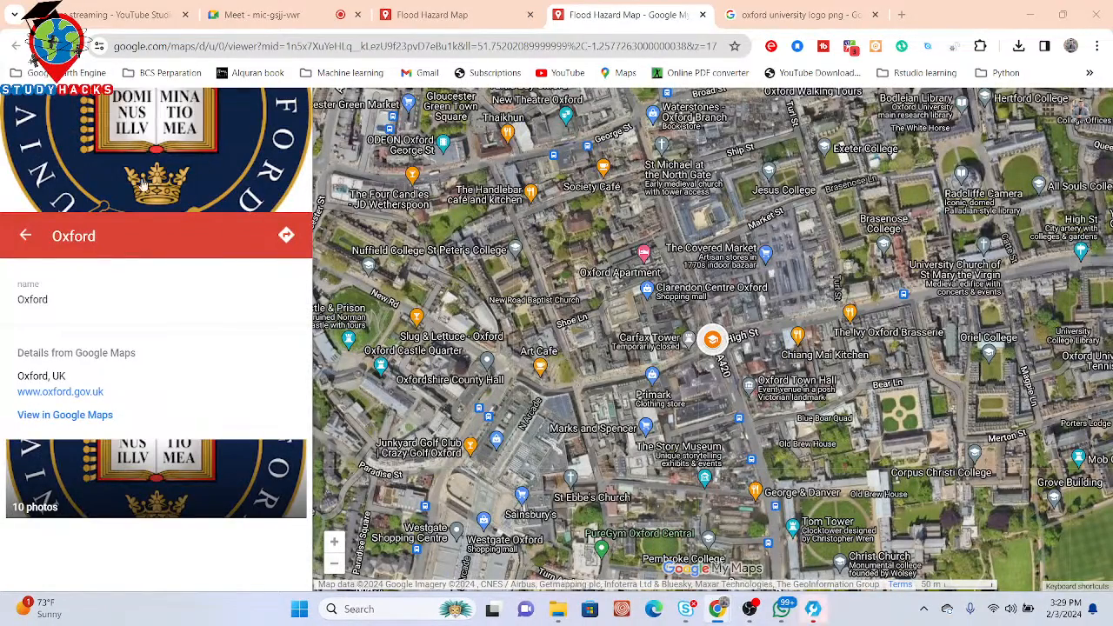
pyautogui.click(24, 235)
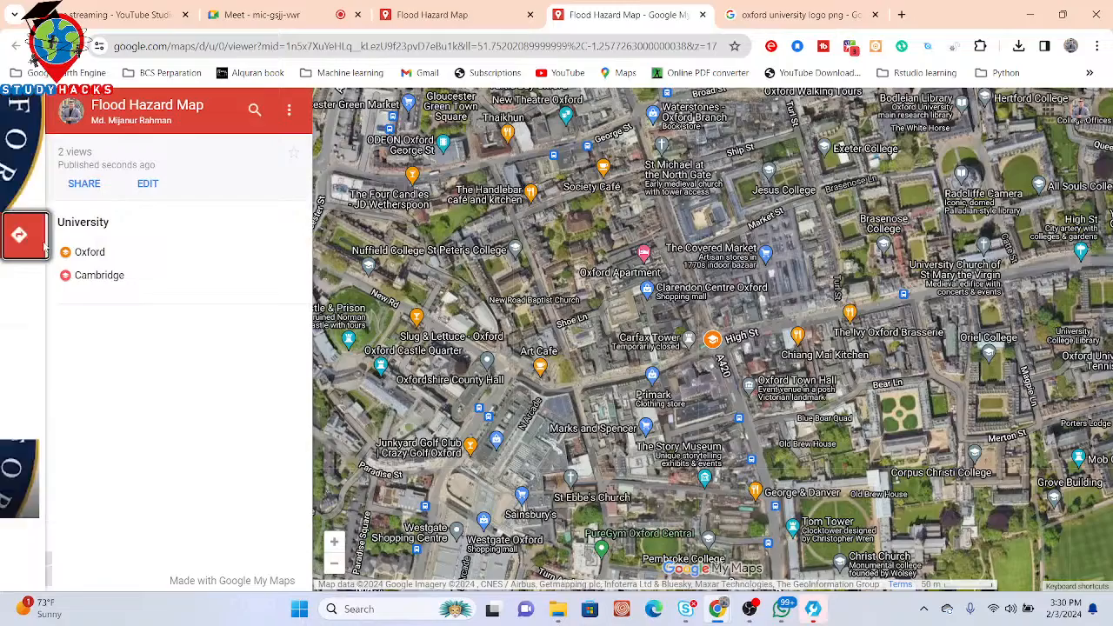
pyautogui.click(99, 276)
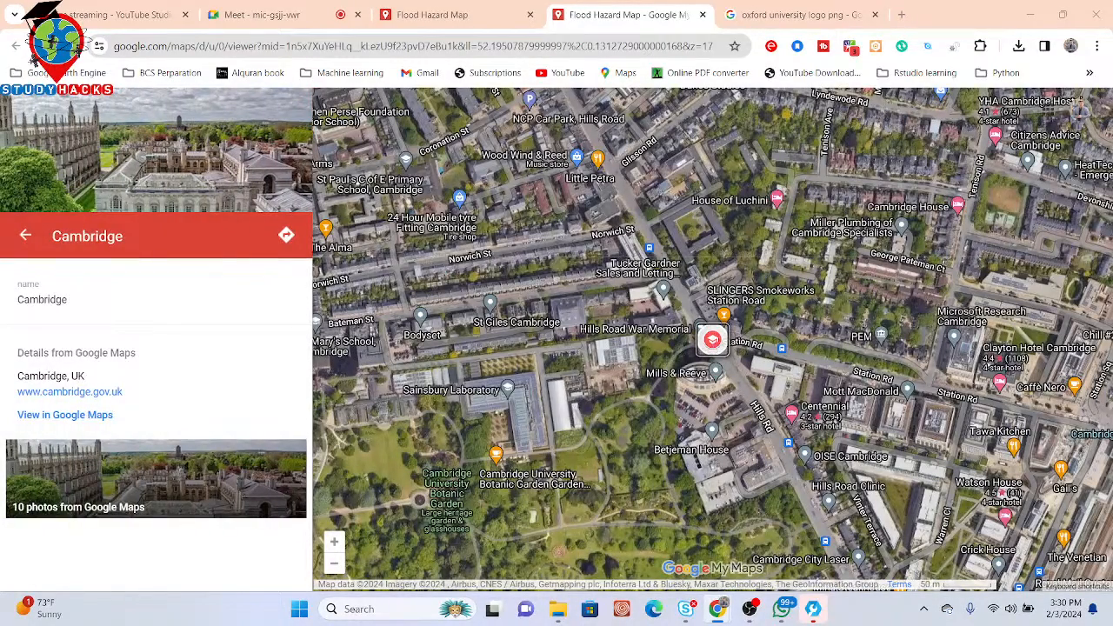
pyautogui.click(26, 237)
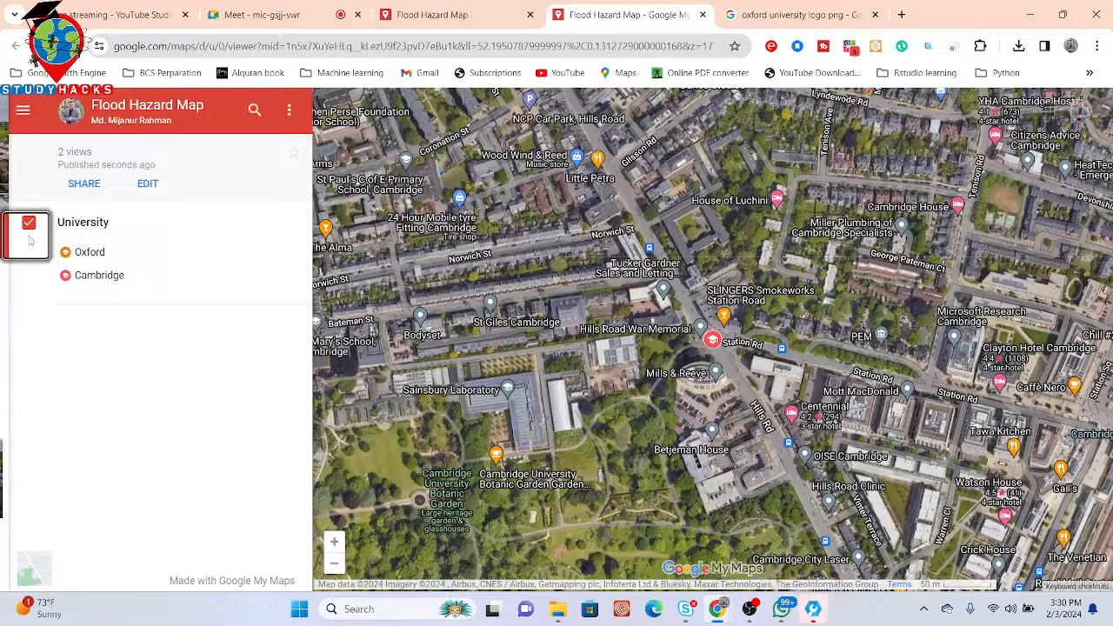
pyautogui.click(87, 253)
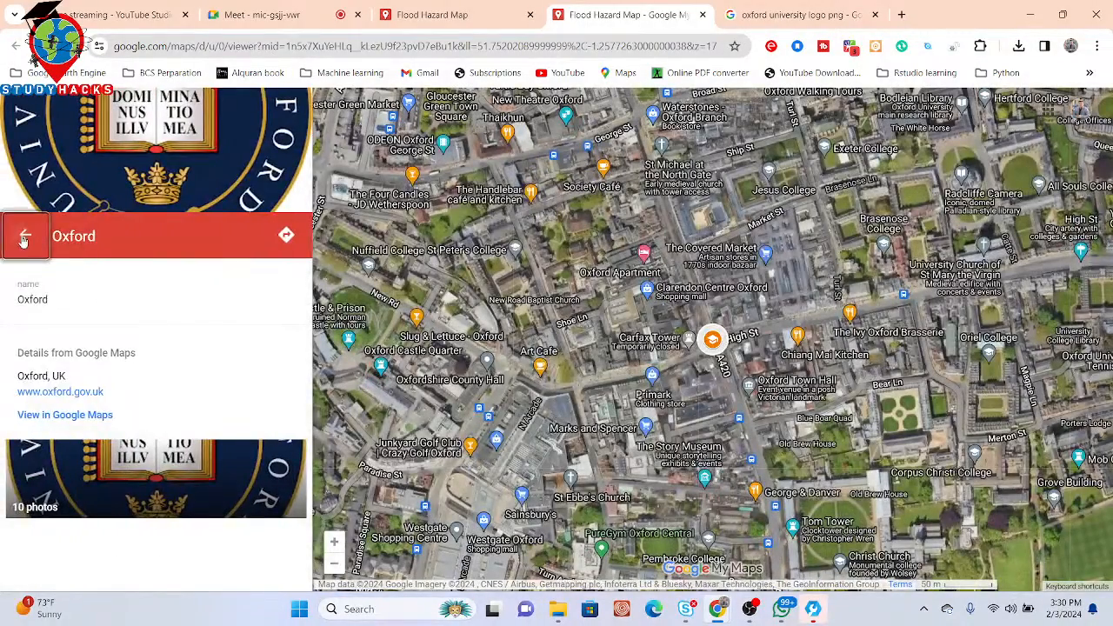
pyautogui.click(24, 239)
pyautogui.click(99, 280)
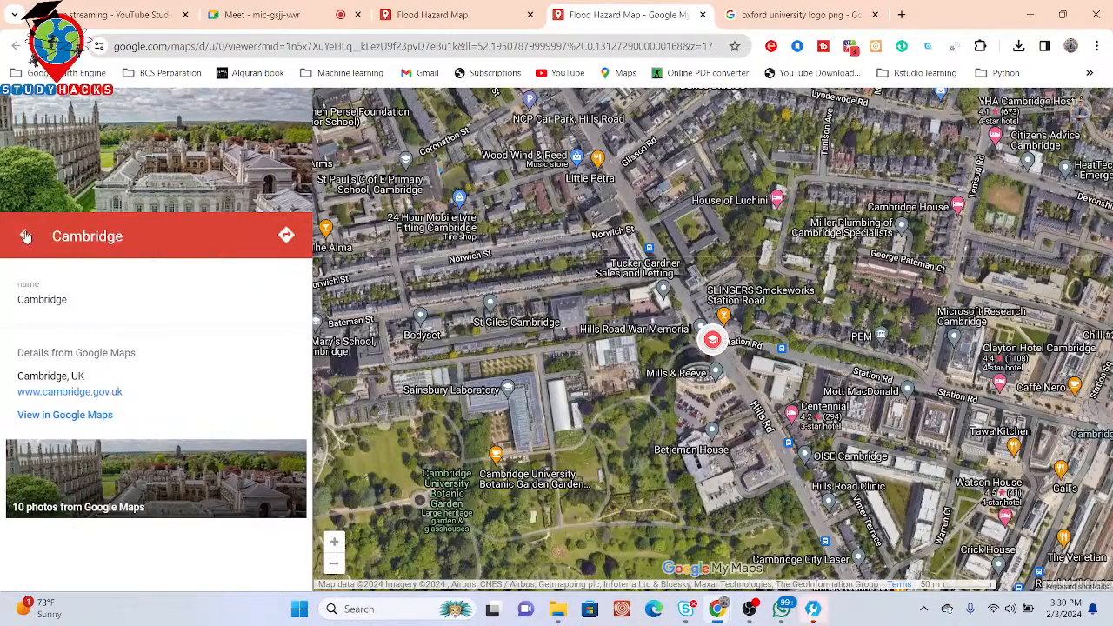
pyautogui.click(26, 237)
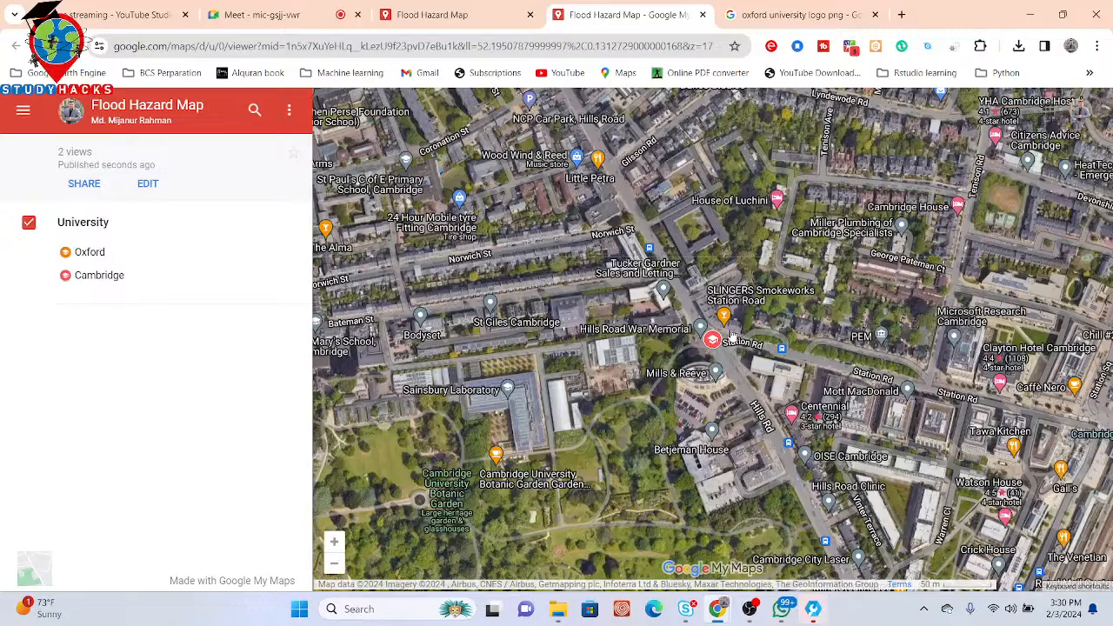
pyautogui.scroll(-2, 732, 336)
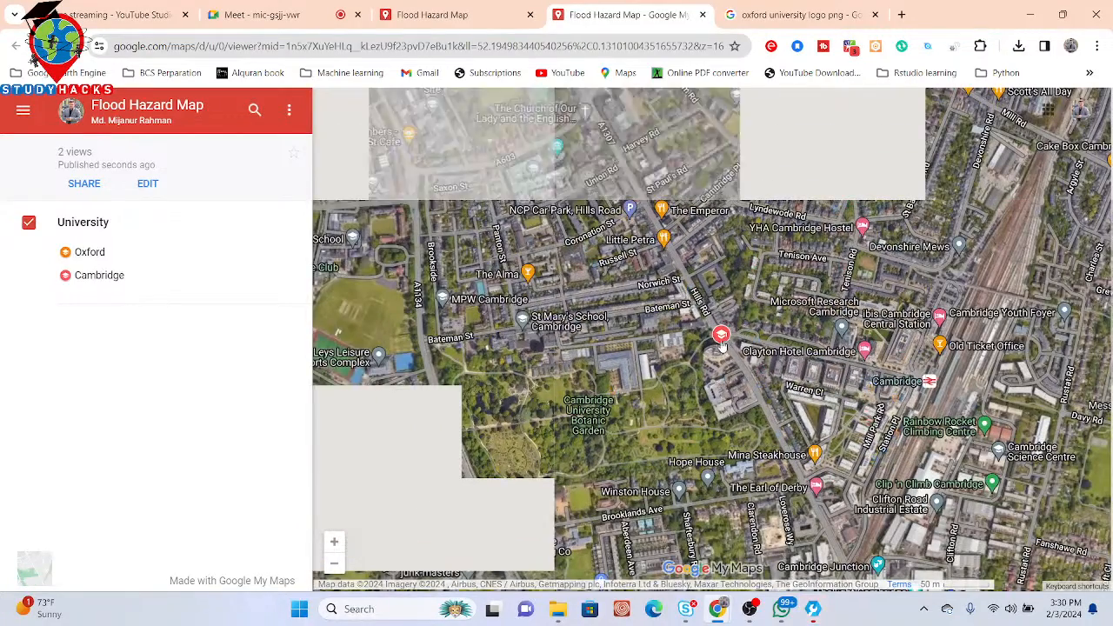
pyautogui.click(298, 24)
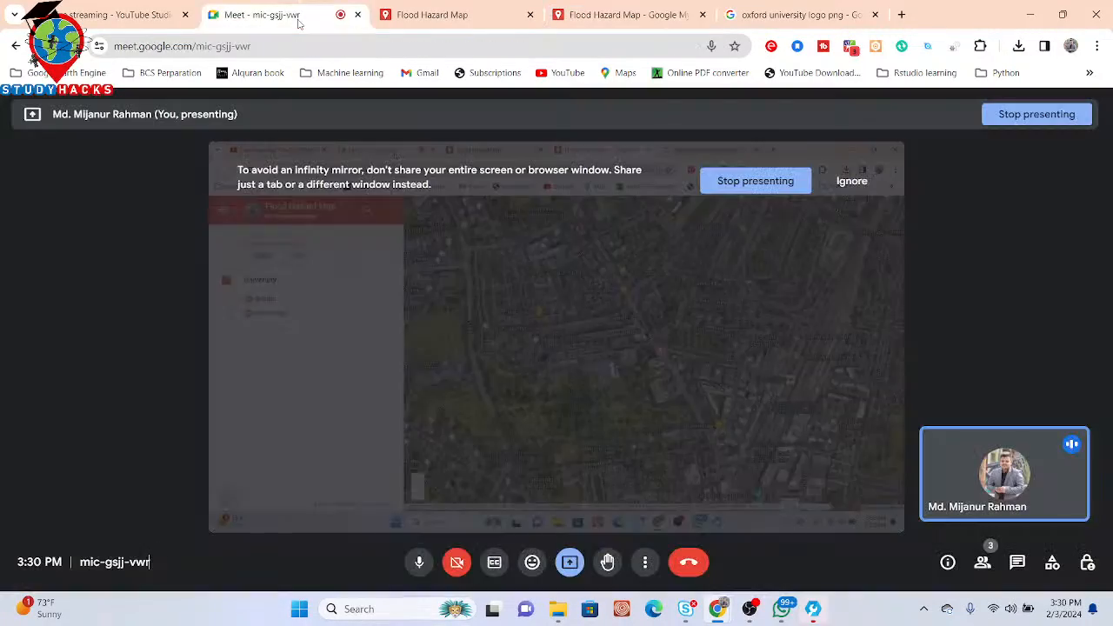
pyautogui.click(477, 7)
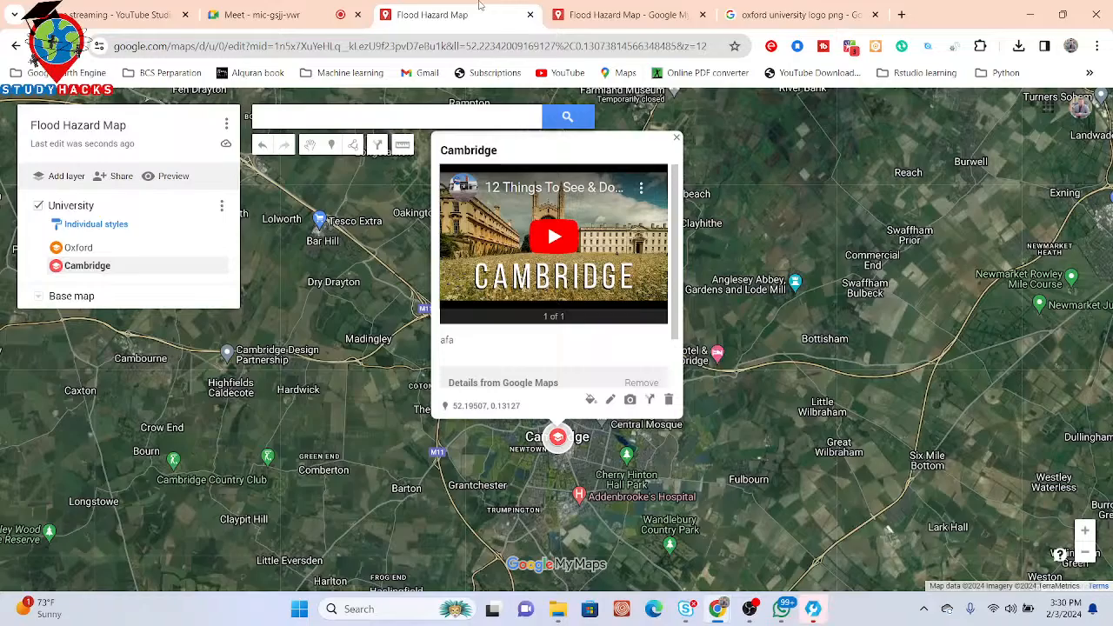
pyautogui.click(638, 6)
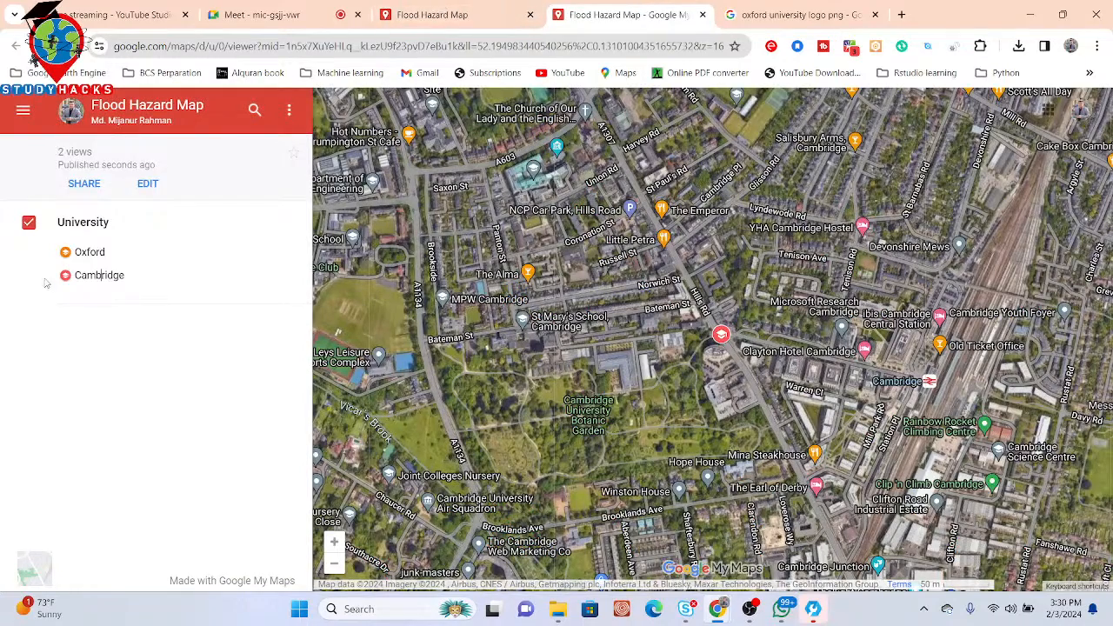
# Step: Return to the editable map, dismiss the Cambridge card, and look at the Oxford marker's color and icon options
pyautogui.click(414, 17)
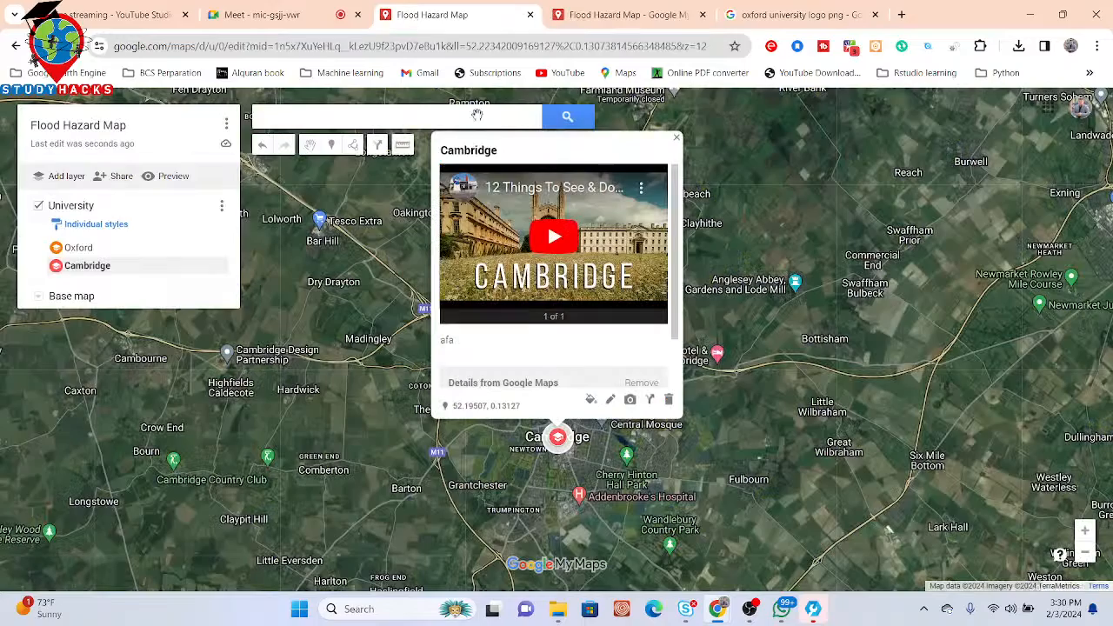
pyautogui.click(678, 141)
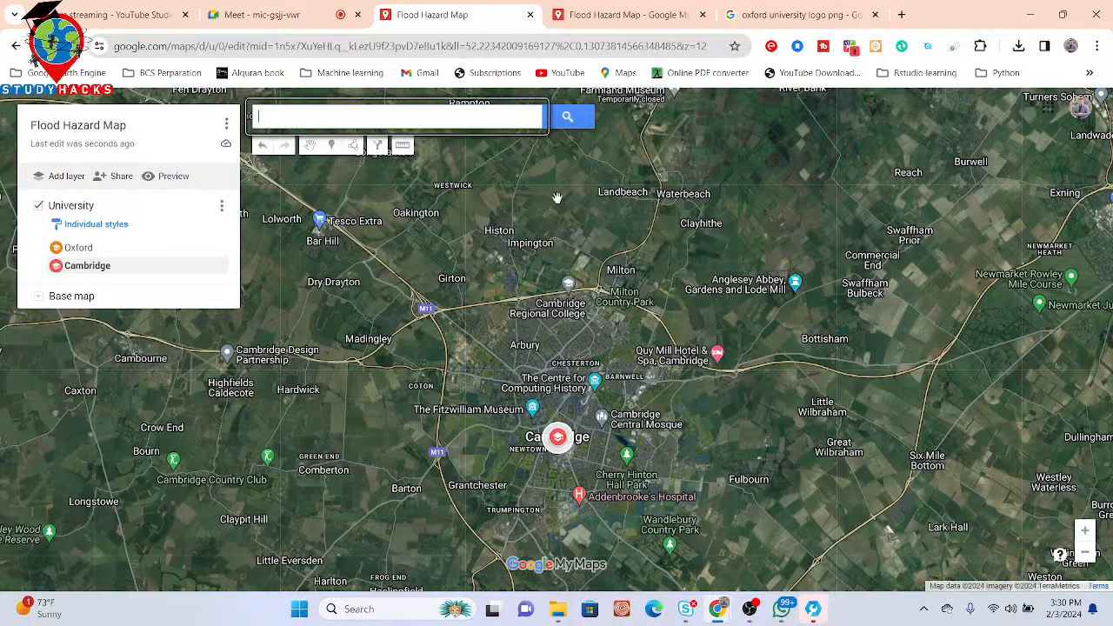
pyautogui.moveTo(137, 250)
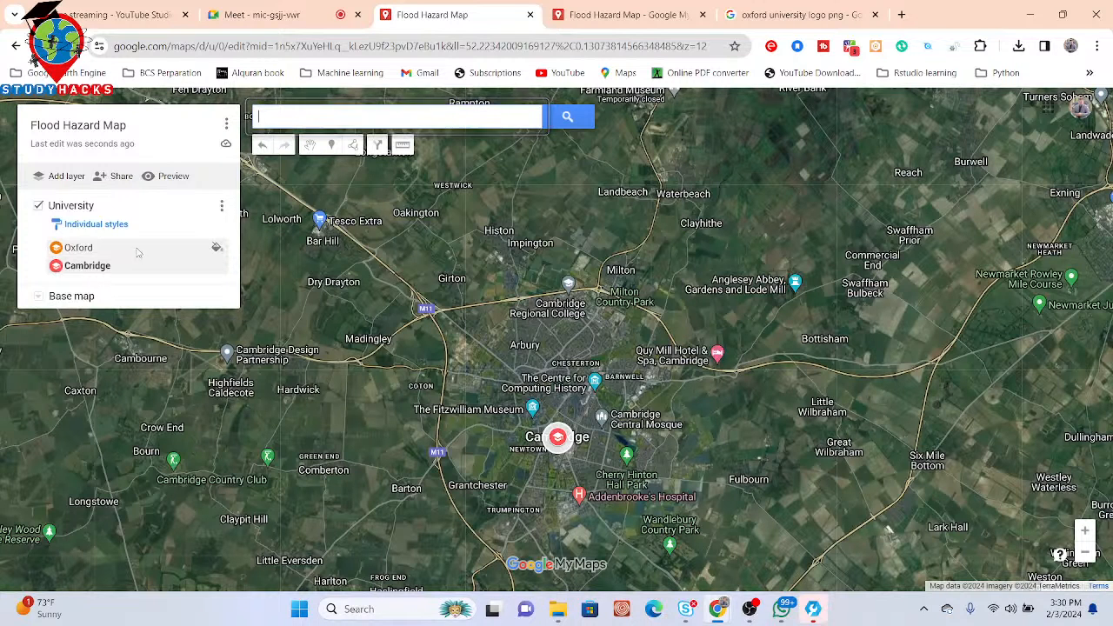
pyautogui.click(217, 250)
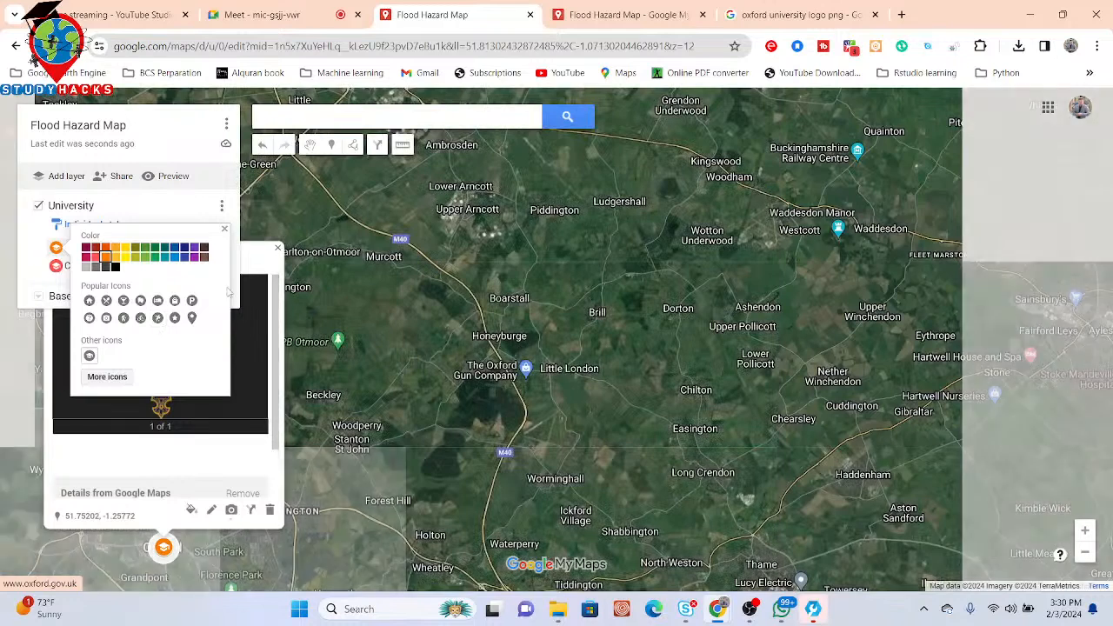
pyautogui.click(224, 230)
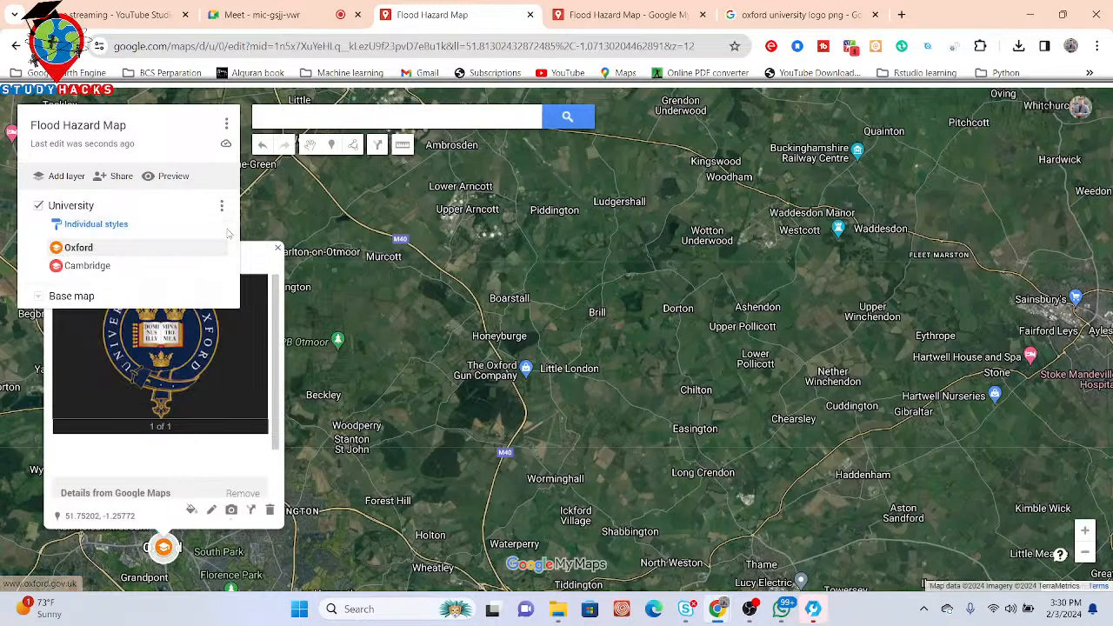
pyautogui.moveTo(215, 266)
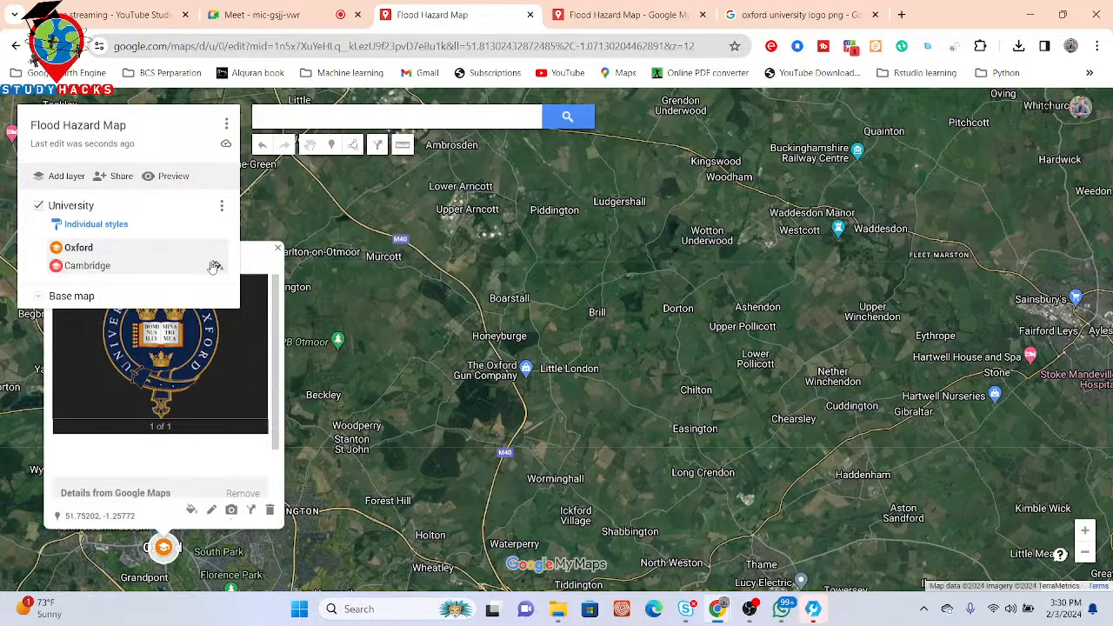
# Step: Look through the University layer's data table, reimport and export options, and dismiss the Oxford marker's card
pyautogui.click(223, 210)
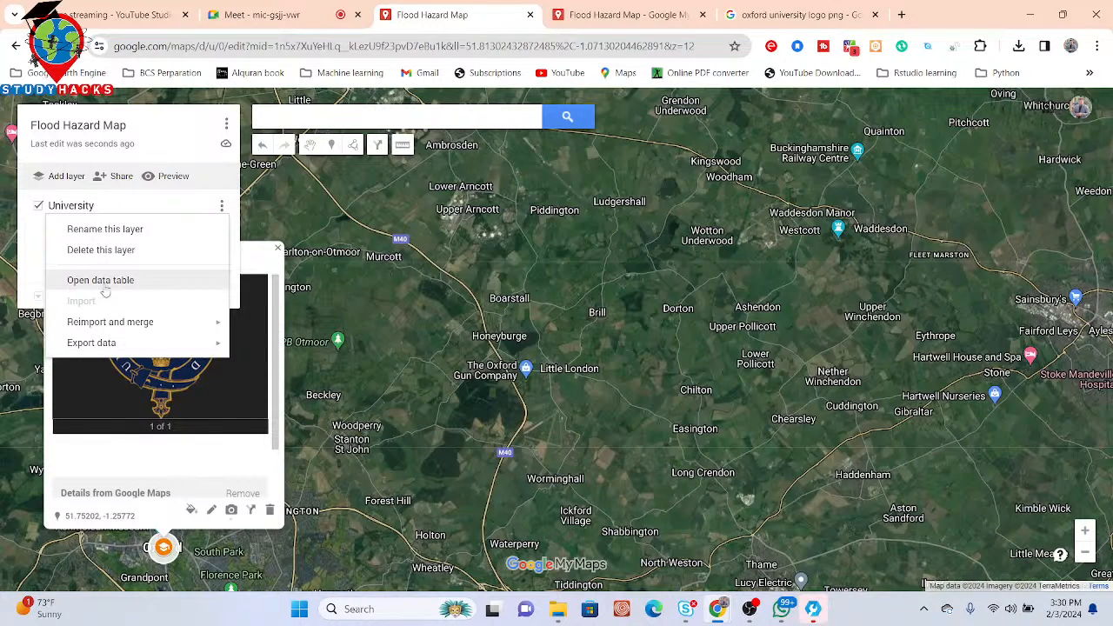
pyautogui.moveTo(88, 333)
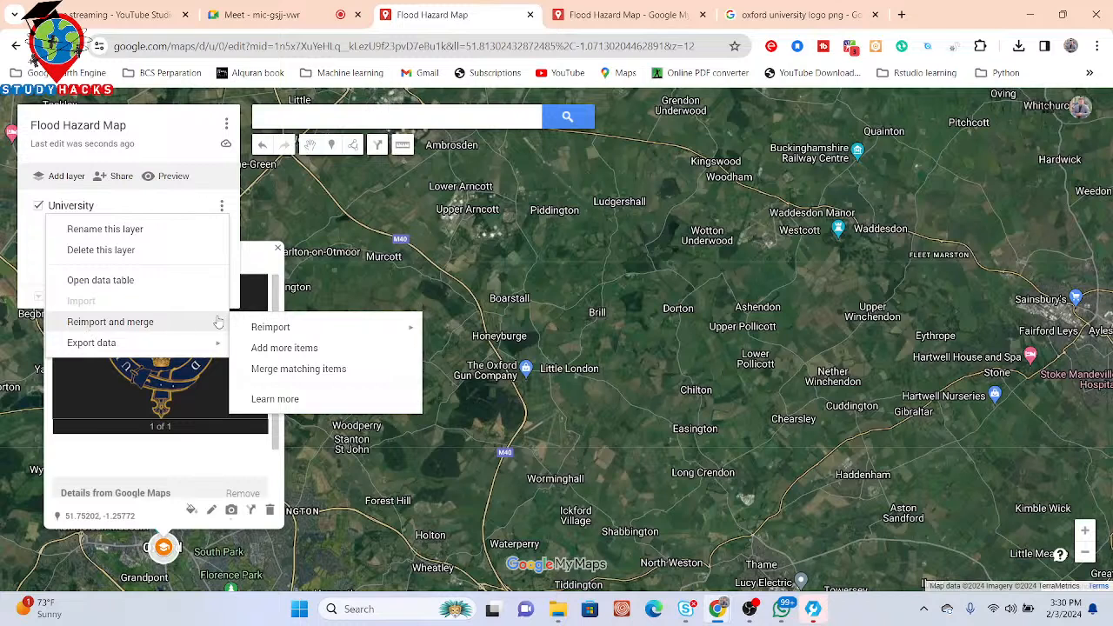
pyautogui.moveTo(156, 351)
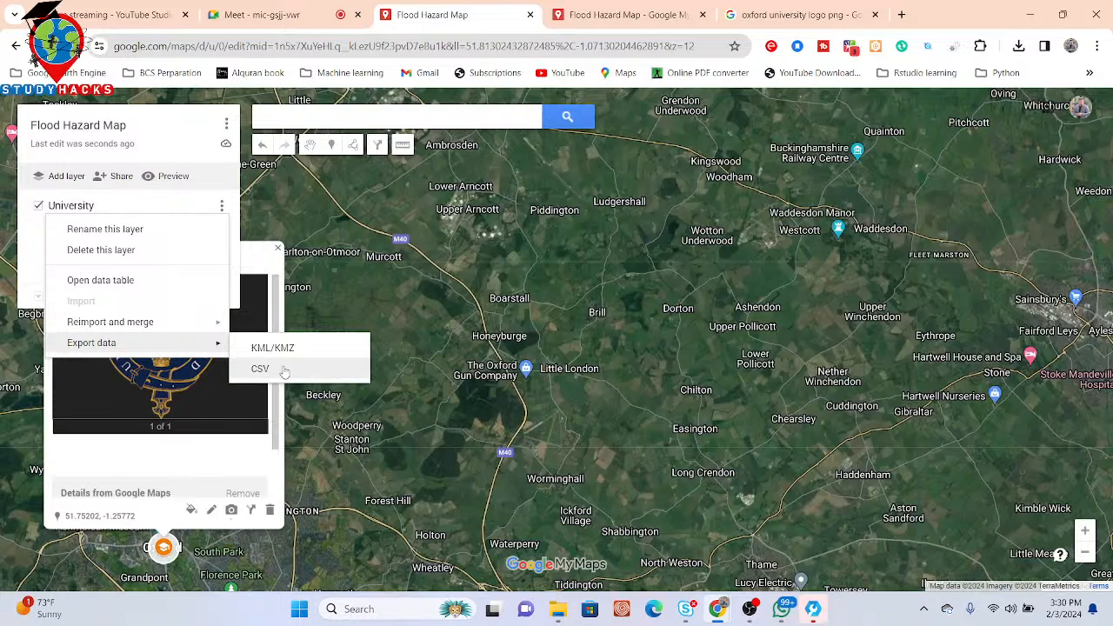
pyautogui.click(165, 137)
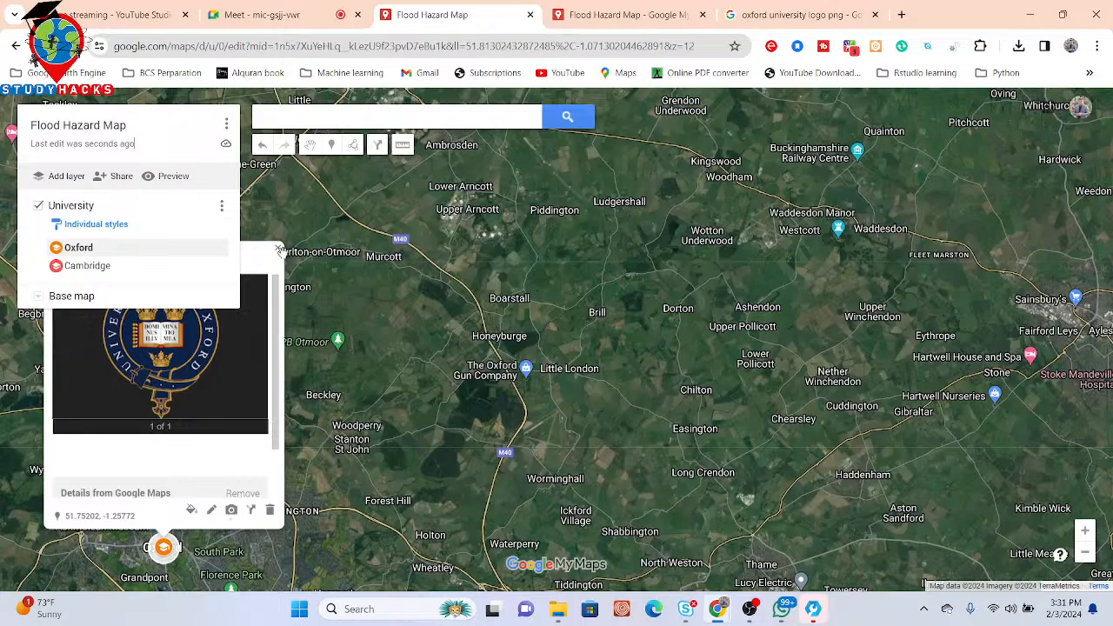
pyautogui.click(279, 251)
# Step: Search for Dhaka University on Nilkhet Road, Dhaka, and add the found place to the University layer
pyautogui.click(324, 116)
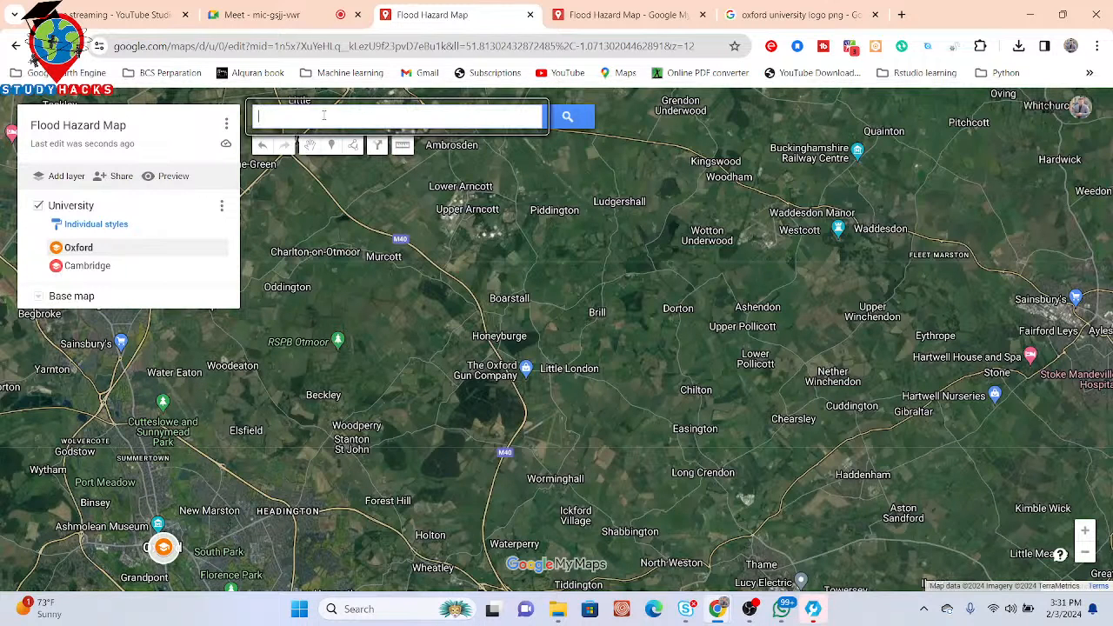
pyautogui.write('Dh')
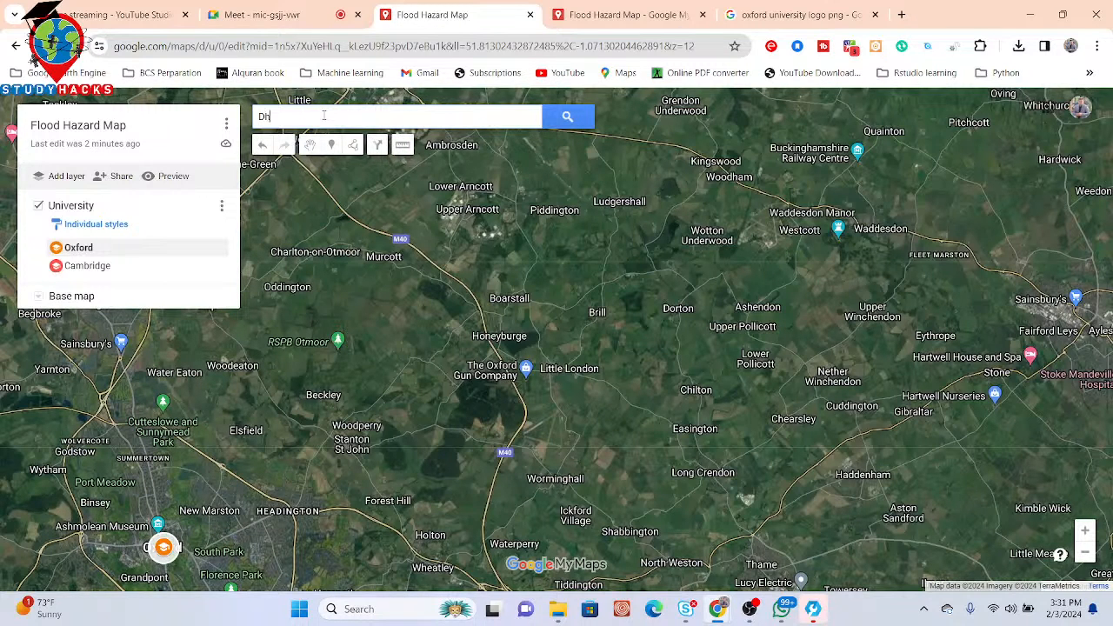
pyautogui.write('ak')
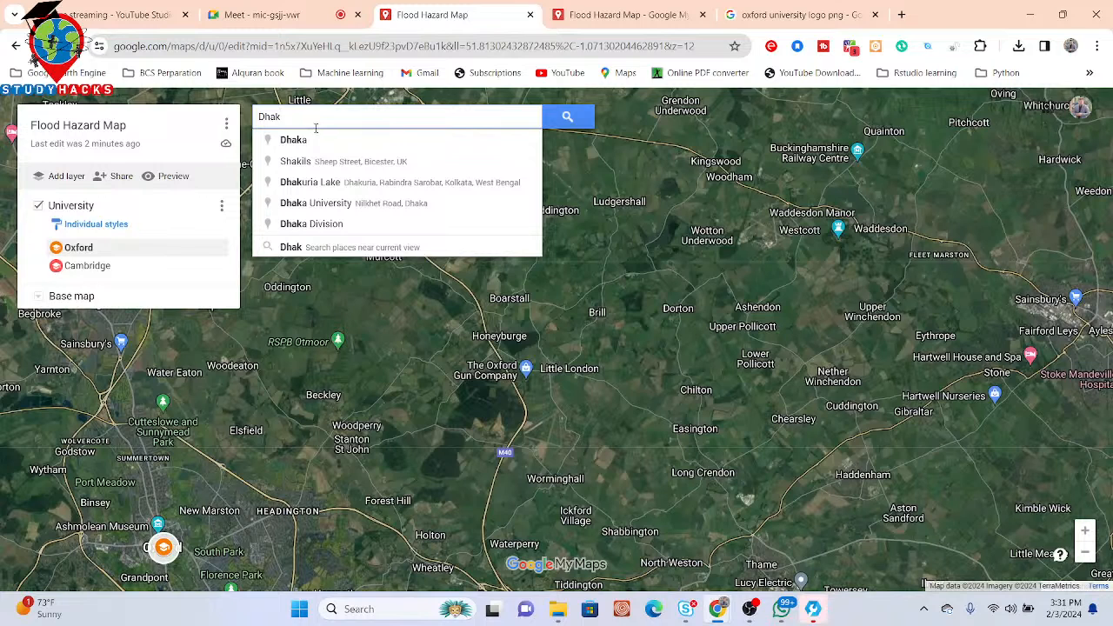
pyautogui.write('a univer')
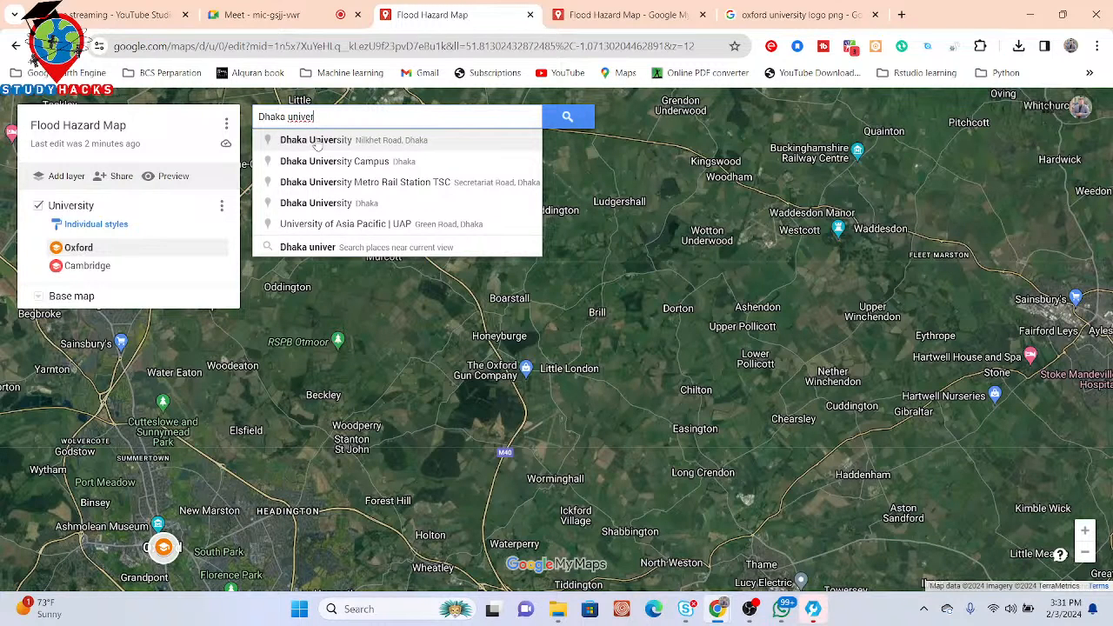
pyautogui.click(318, 142)
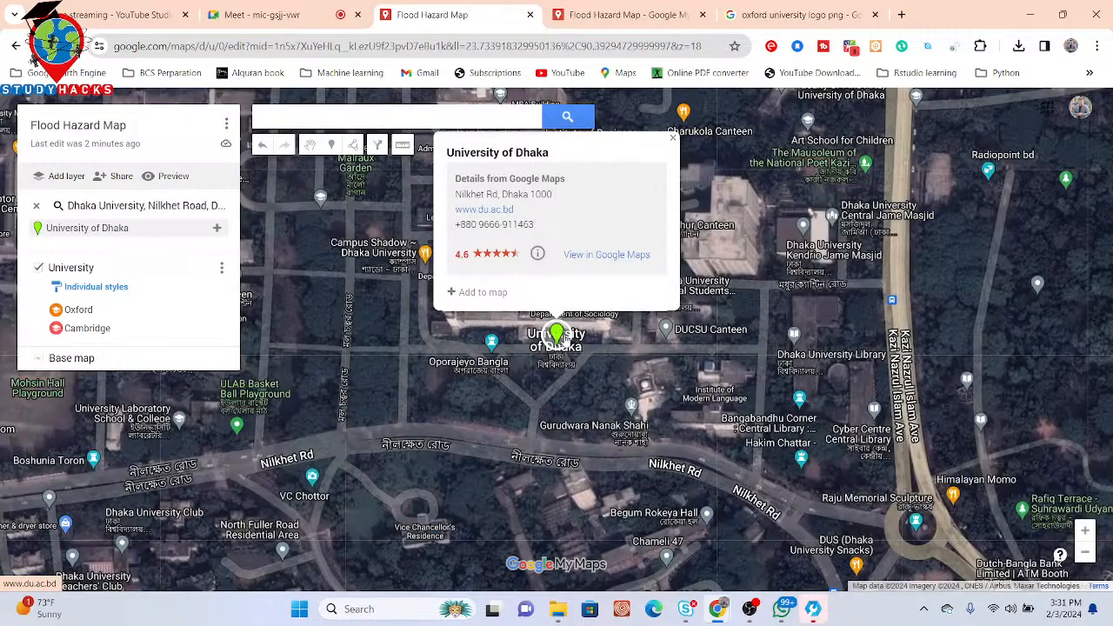
pyautogui.click(674, 141)
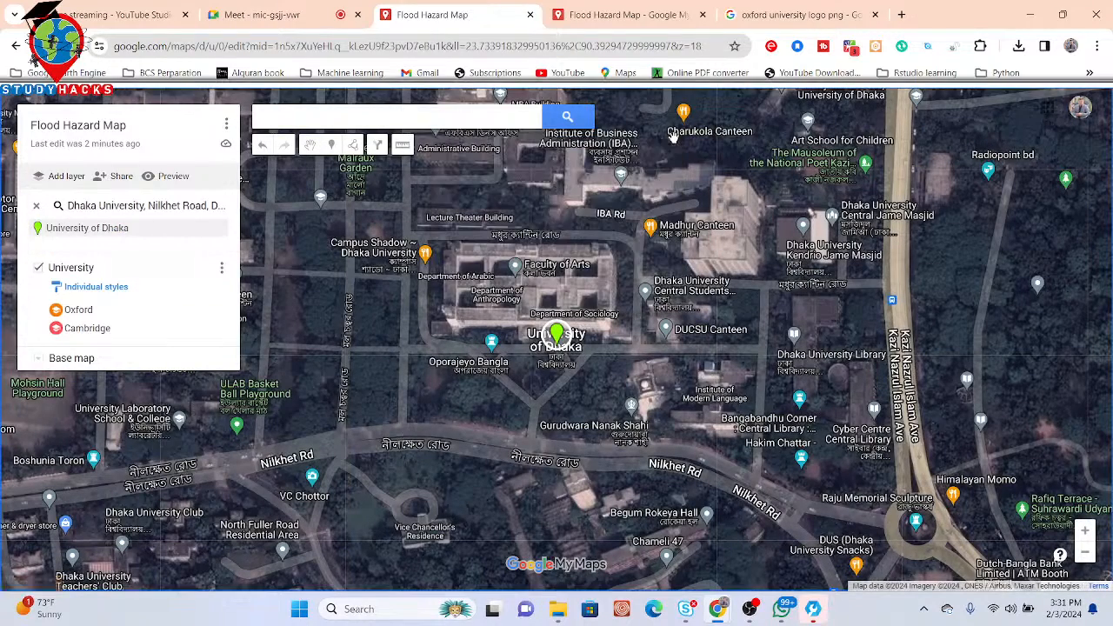
pyautogui.click(557, 335)
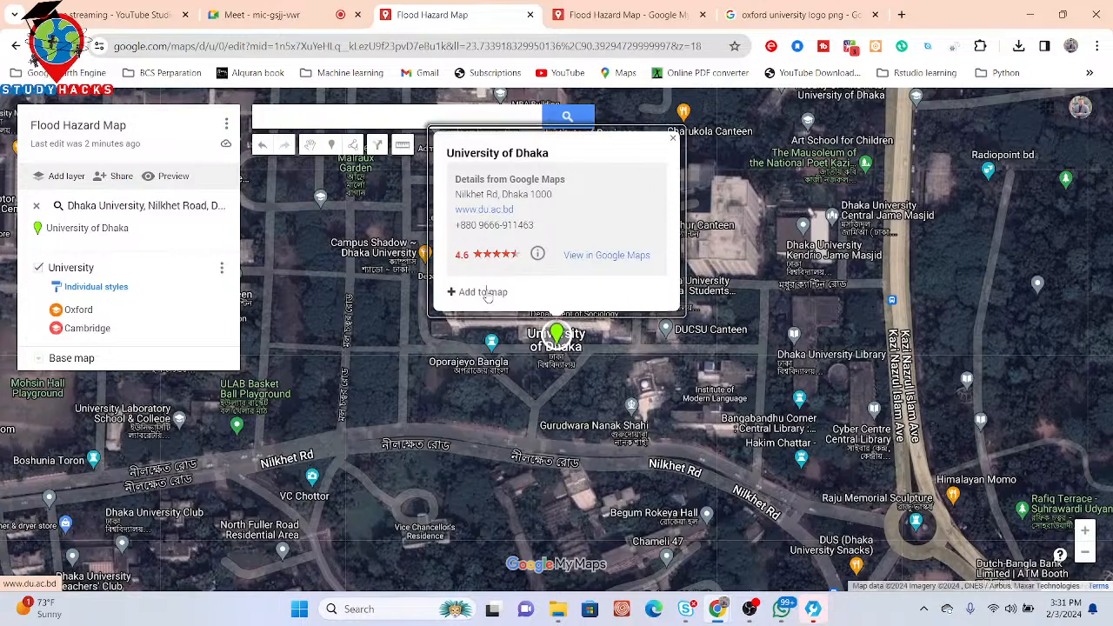
pyautogui.click(488, 292)
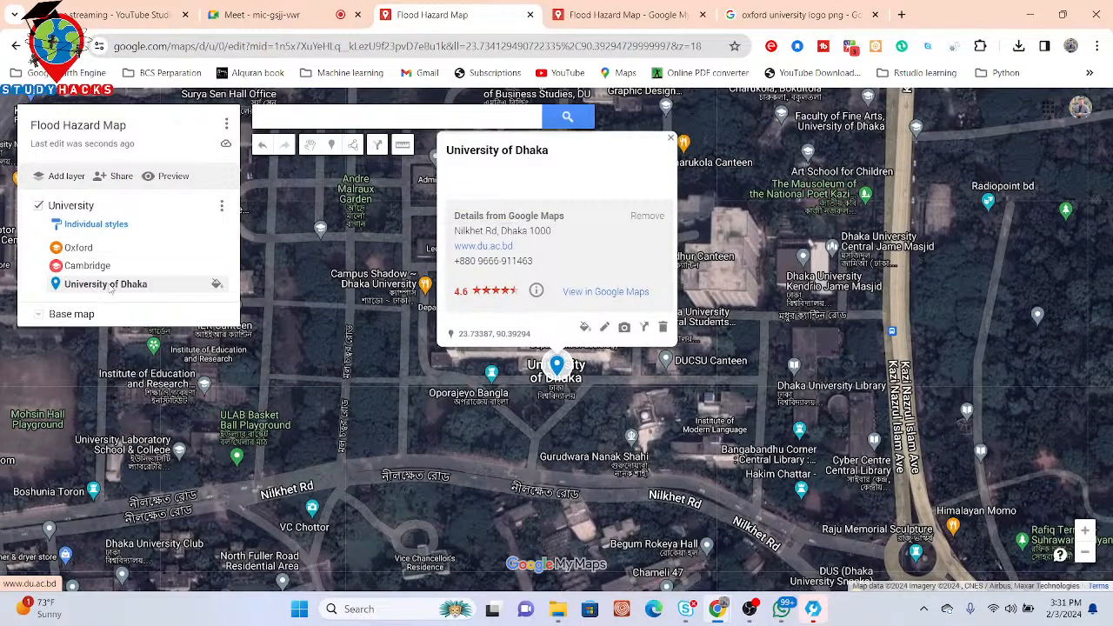
# Step: Style the University of Dhaka marker with a yellow-orange color and the graduation cap icon, and dismiss its card
pyautogui.click(585, 327)
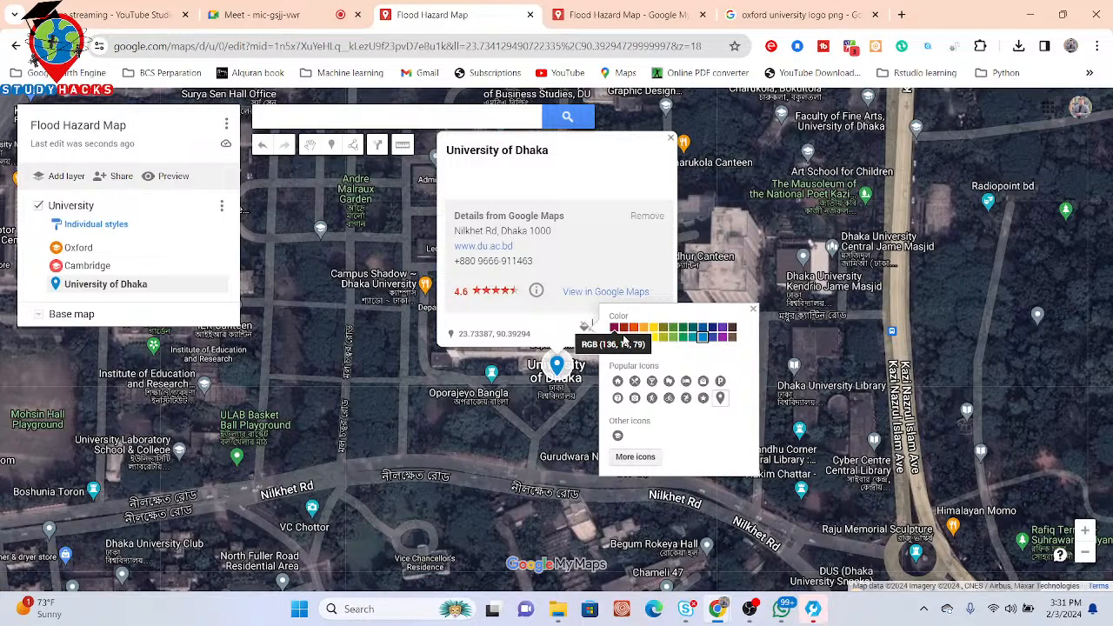
pyautogui.click(643, 328)
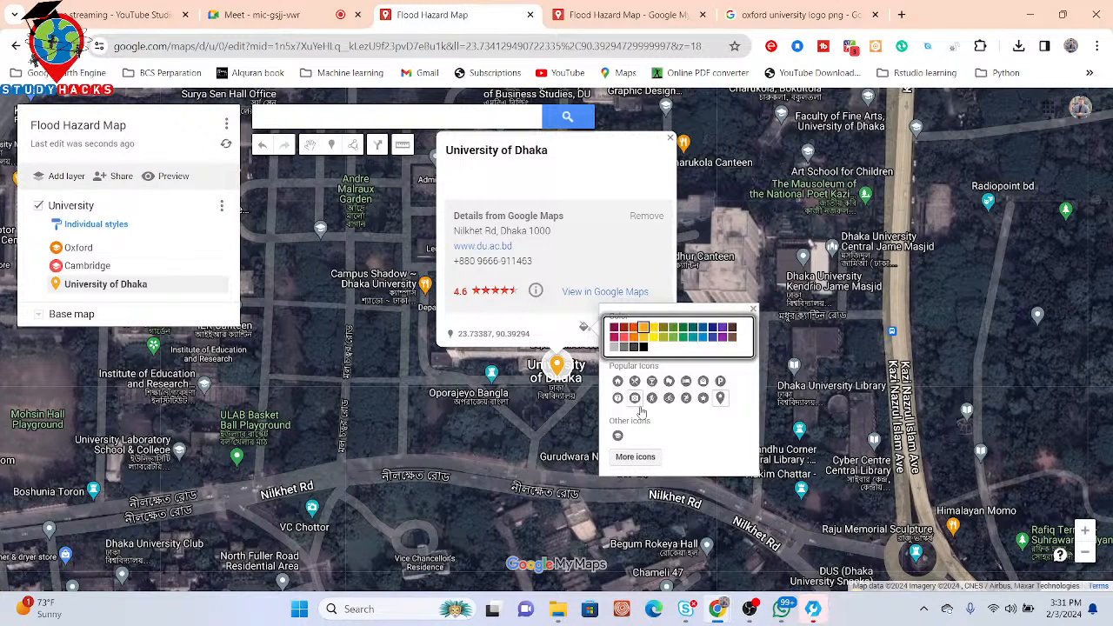
pyautogui.click(618, 436)
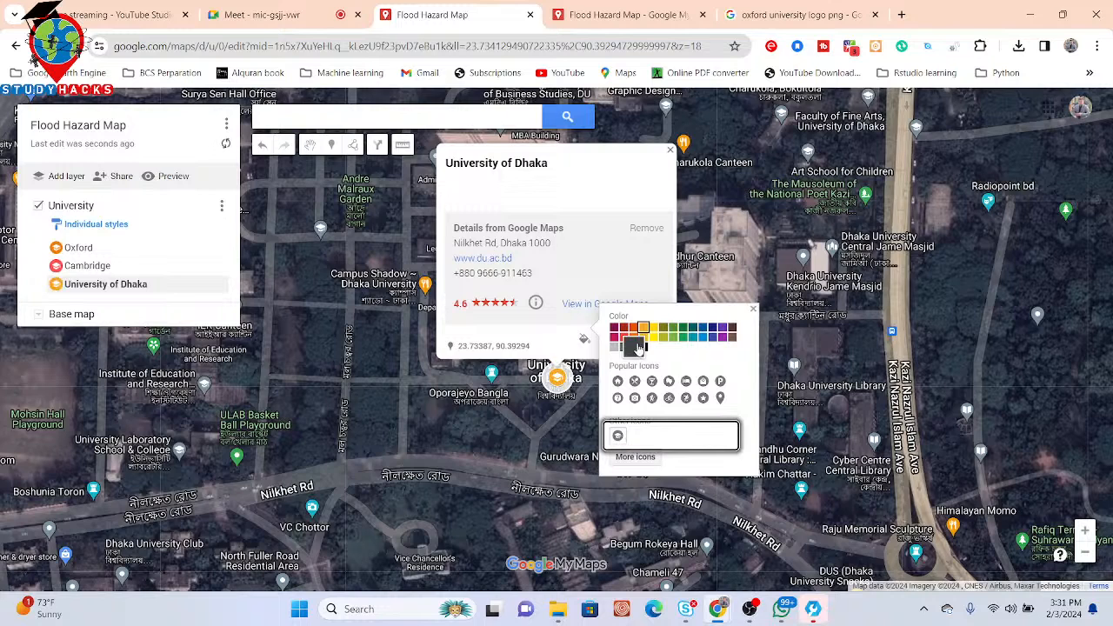
pyautogui.click(641, 185)
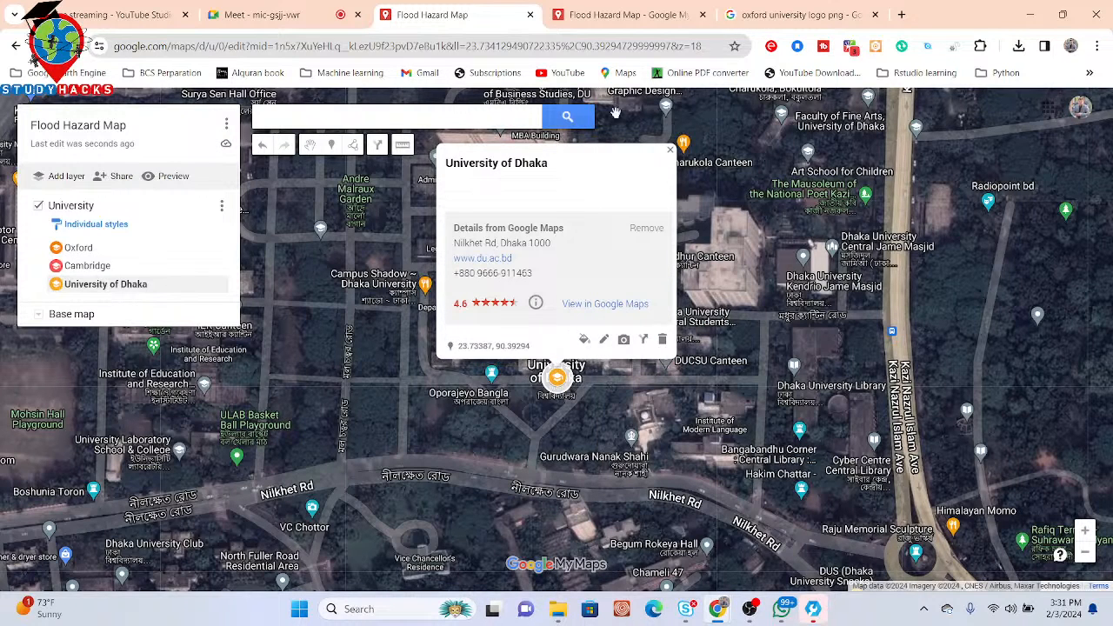
pyautogui.click(671, 151)
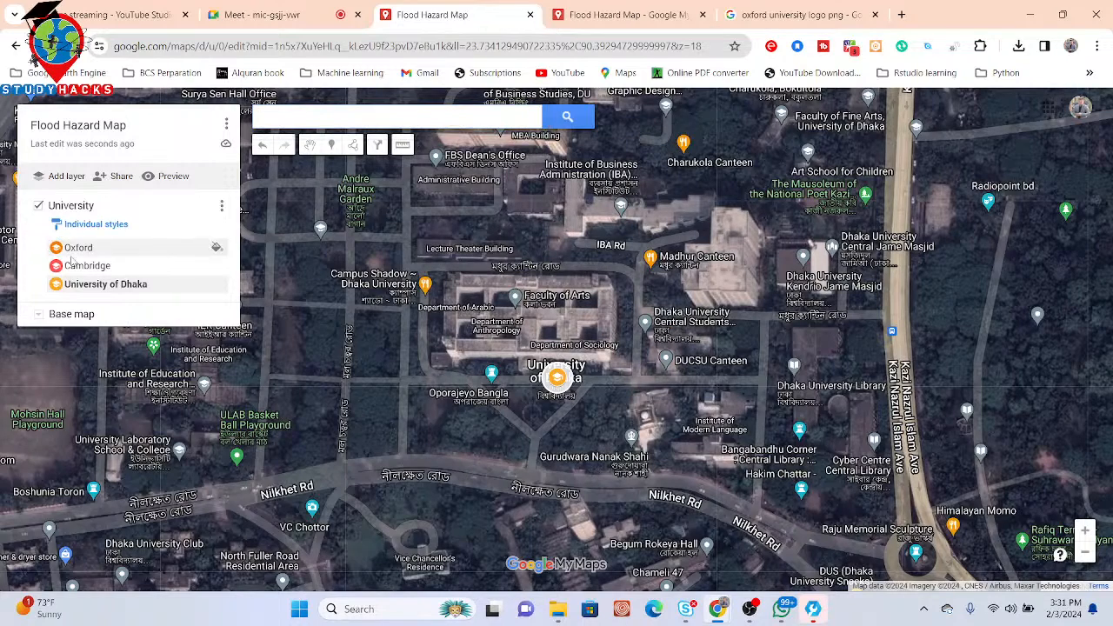
# Step: Reload the existing preview, open a fresh view-only preview from the editable map, and close the outdated one
pyautogui.click(574, 8)
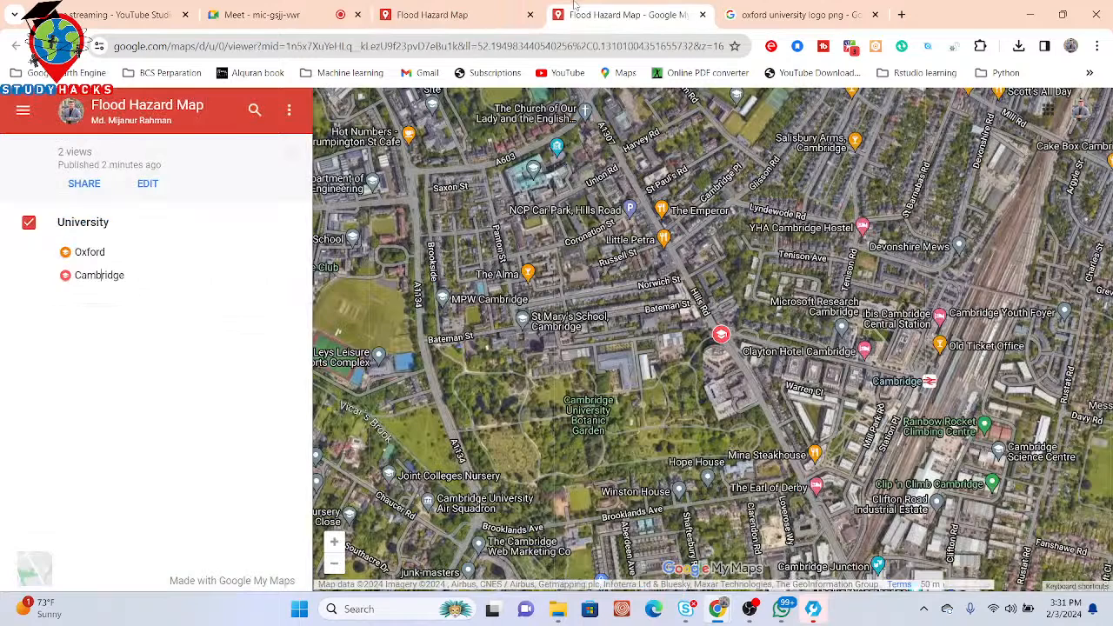
pyautogui.click(71, 46)
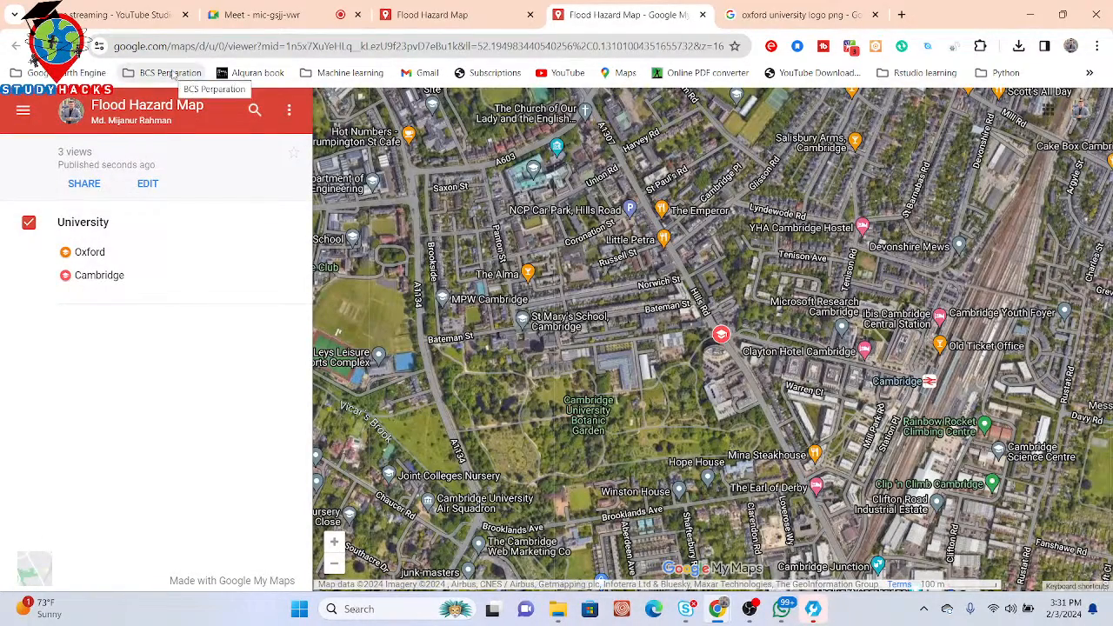
pyautogui.click(454, 8)
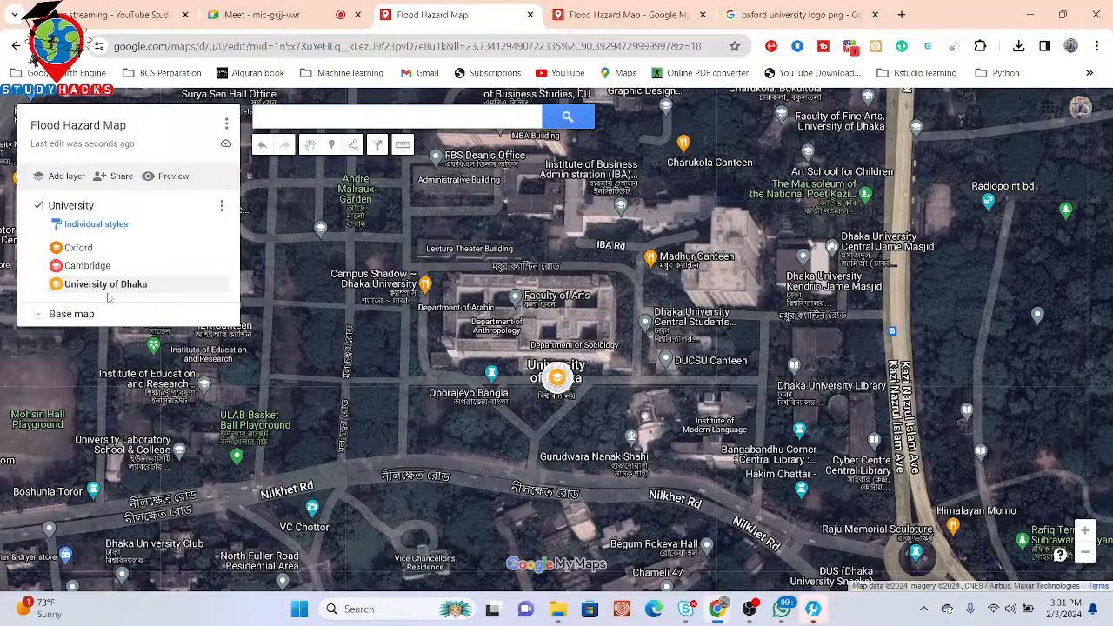
pyautogui.click(169, 177)
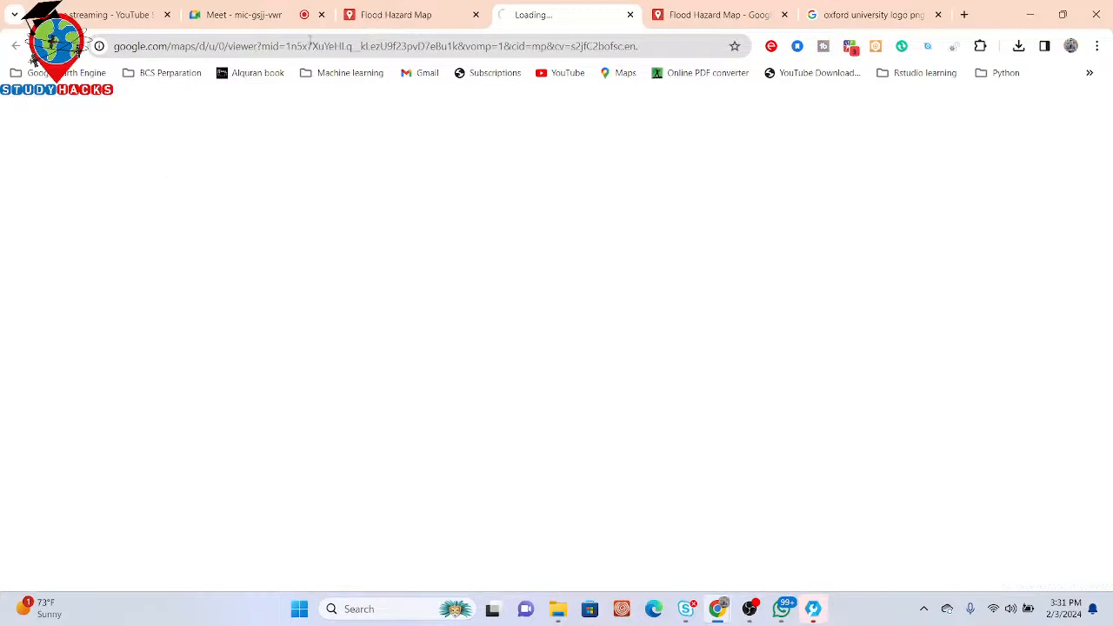
pyautogui.click(786, 14)
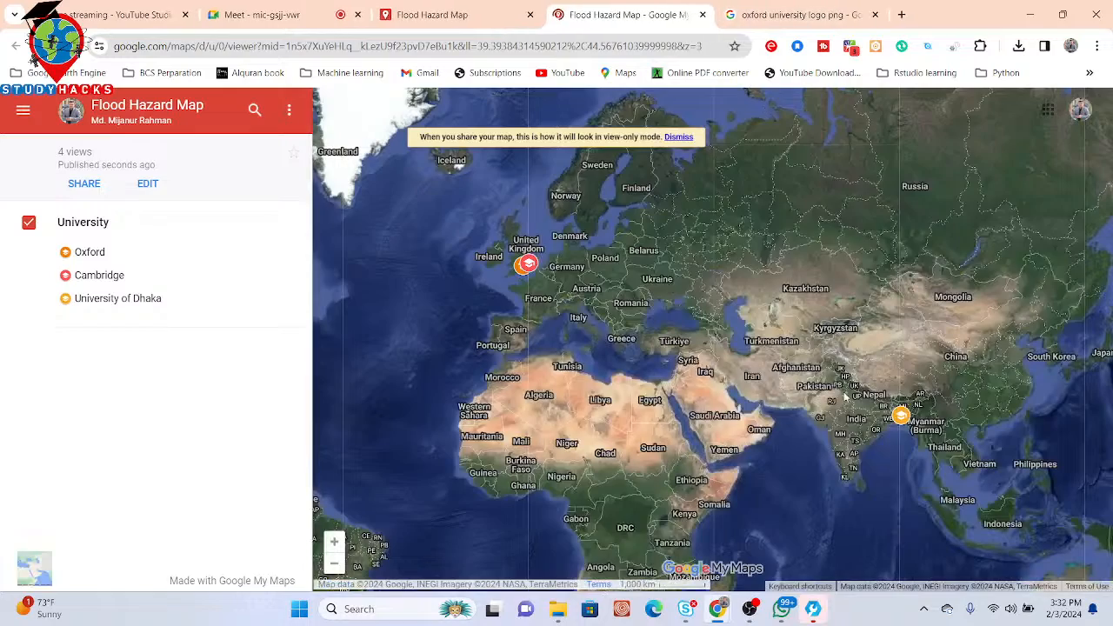
# Step: Survey the university markers on the preview's world map and examine the University of Dhaka and Cambridge details
pyautogui.scroll(2, 570, 275)
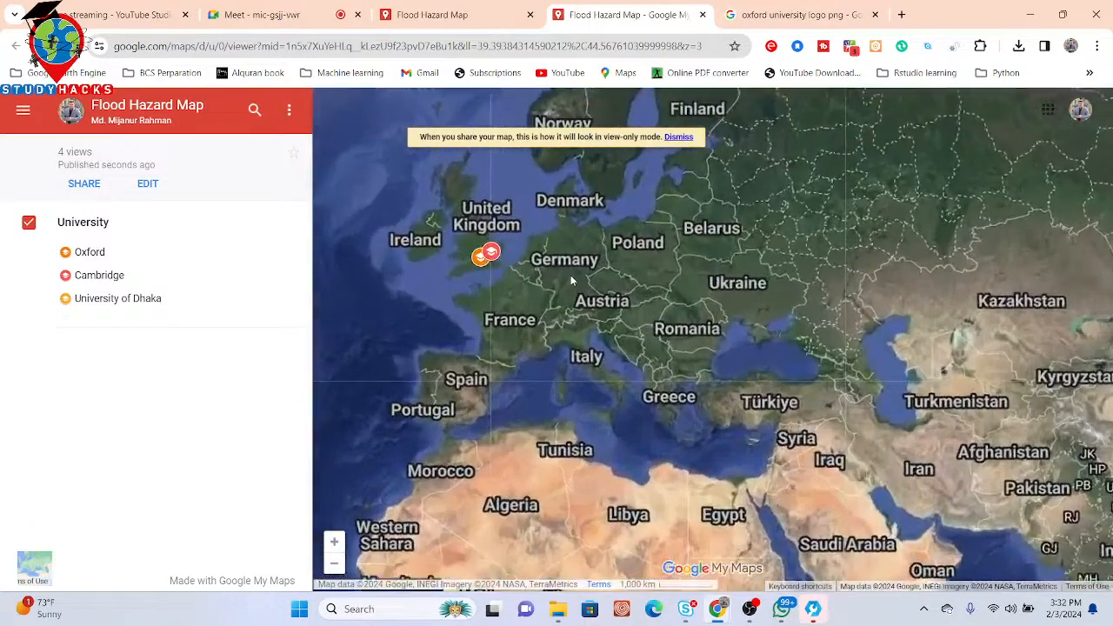
pyautogui.moveTo(685, 332); pyautogui.dragTo(580, 226)
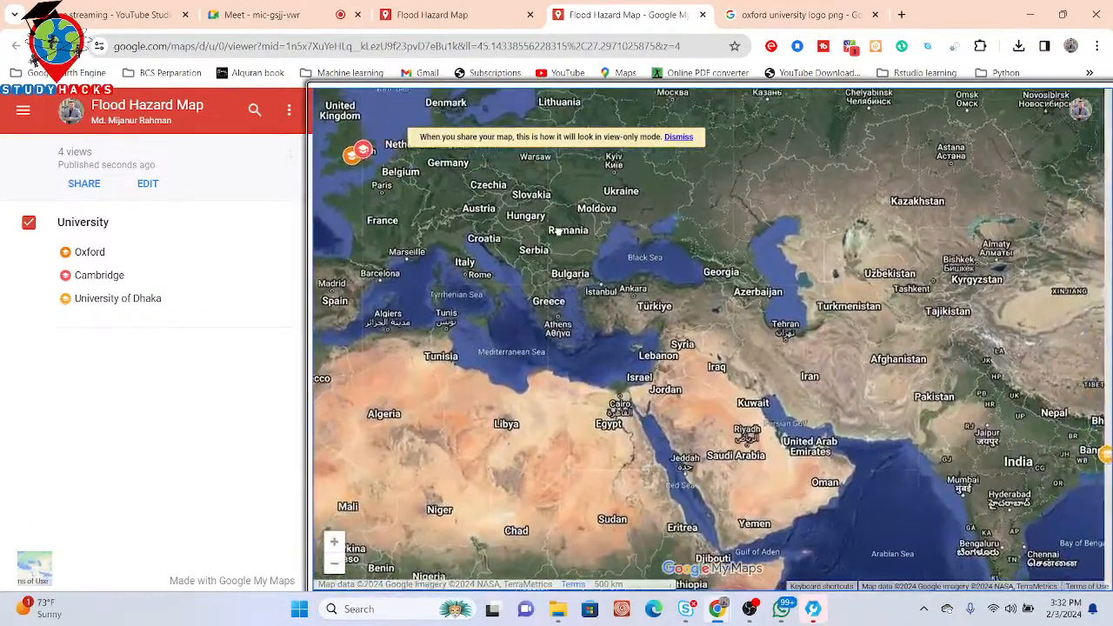
pyautogui.scroll(-1, 580, 226)
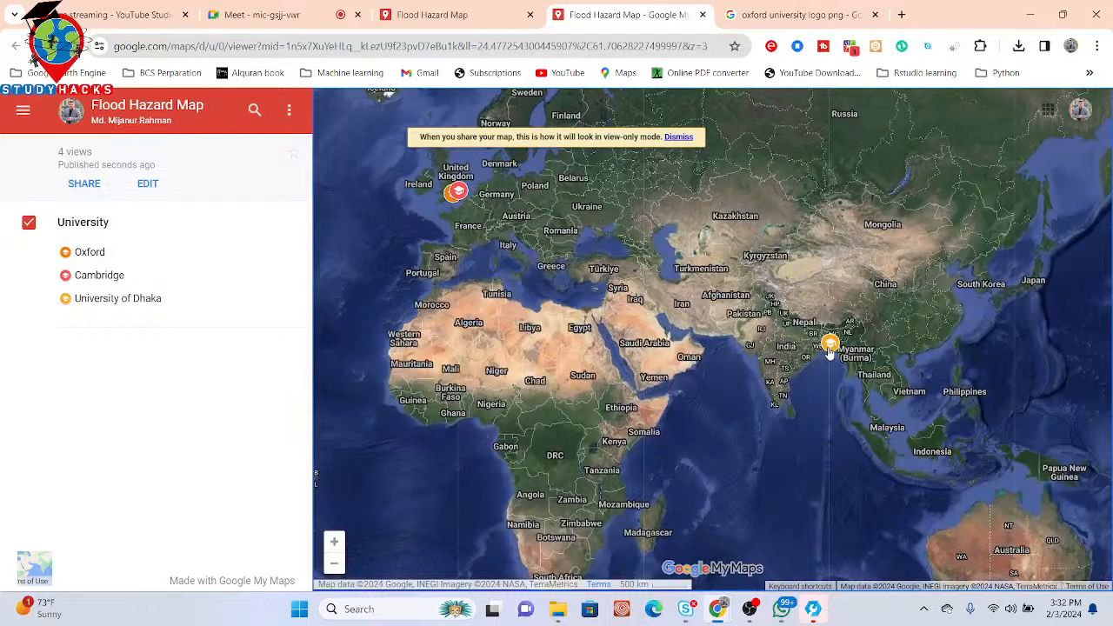
pyautogui.click(829, 345)
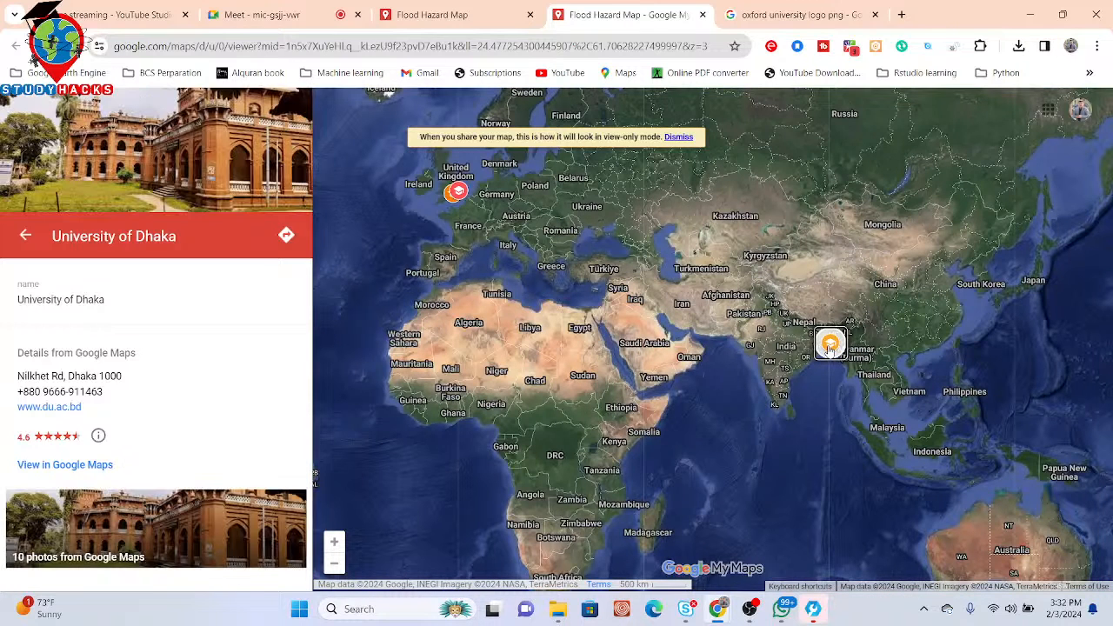
pyautogui.click(458, 191)
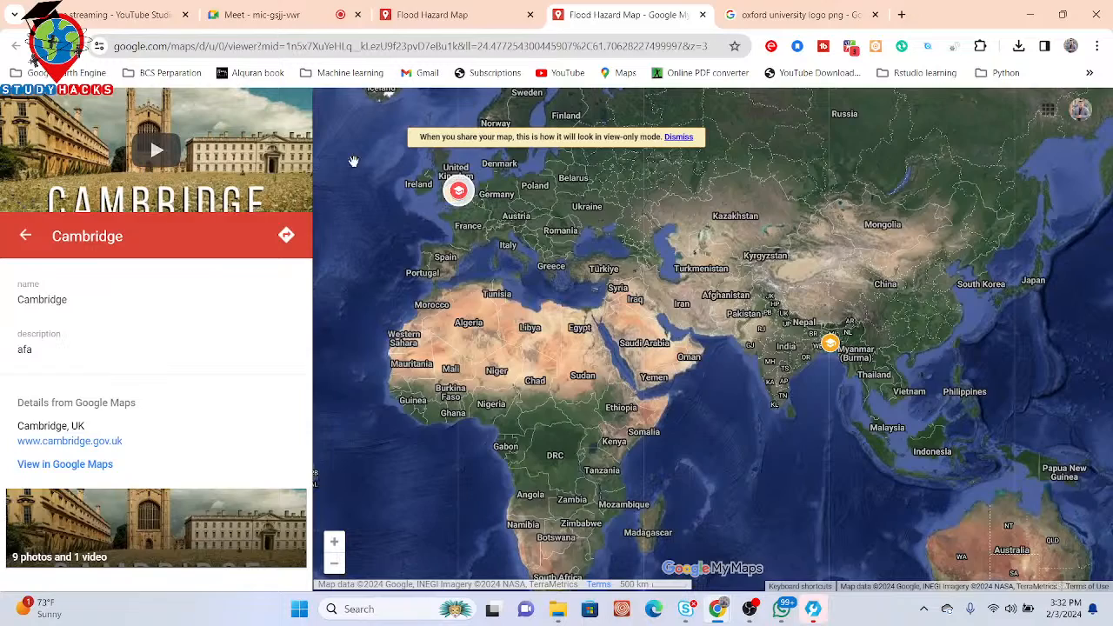
pyautogui.scroll(1, 401, 183)
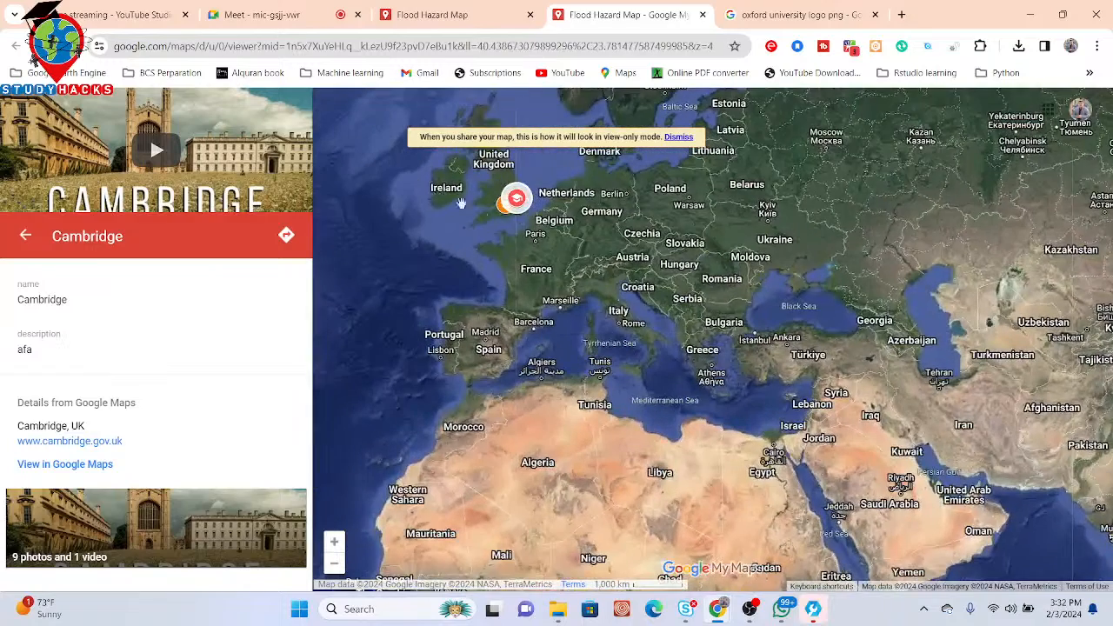
pyautogui.click(503, 210)
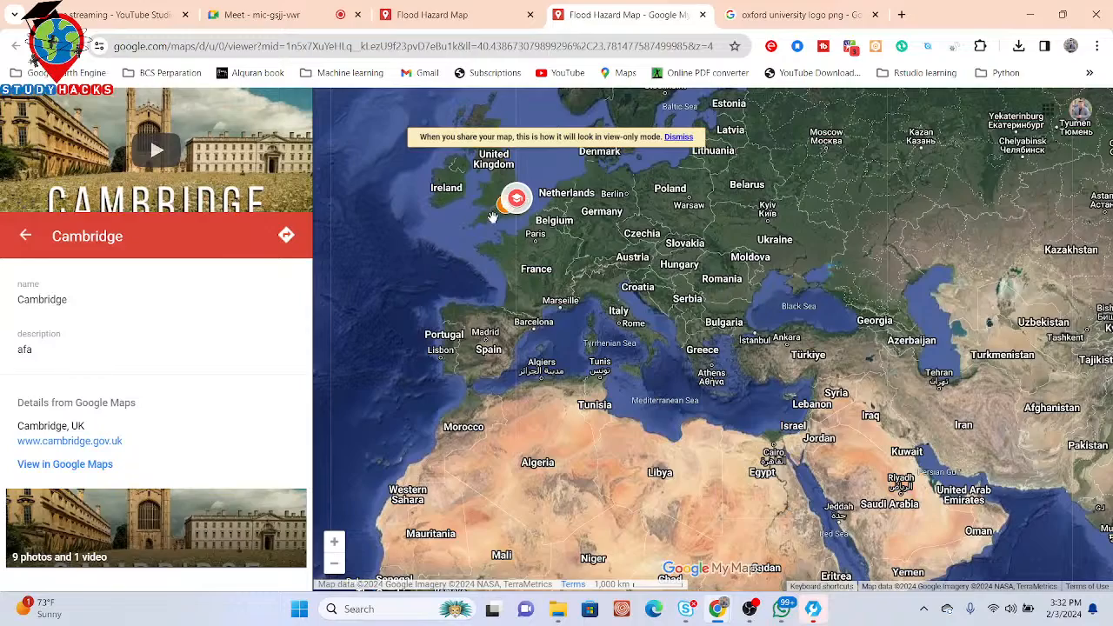
pyautogui.click(503, 207)
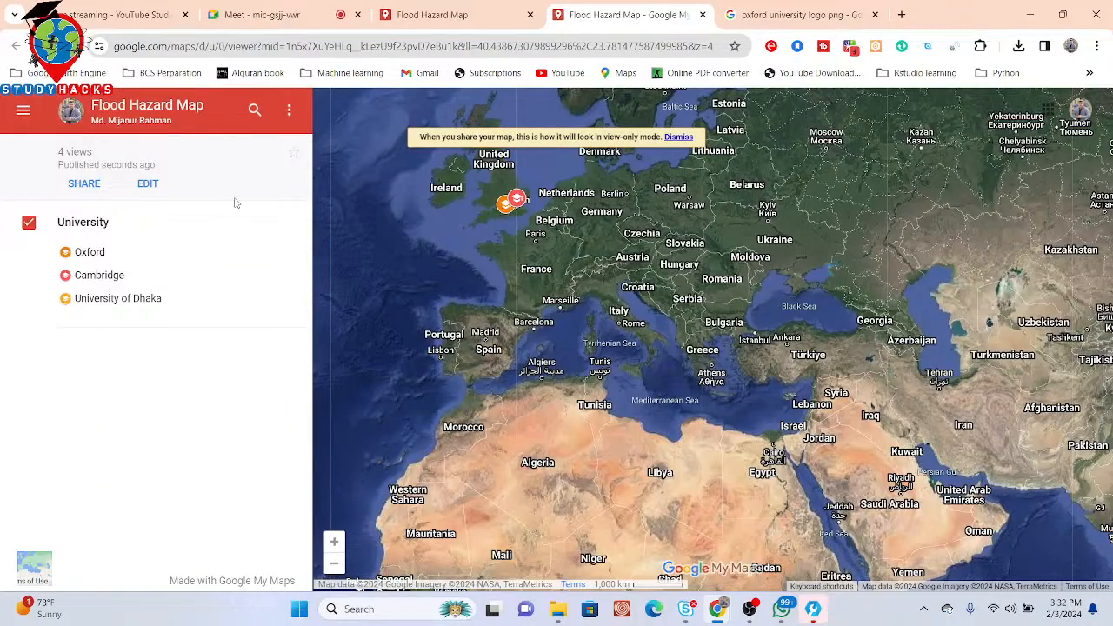
# Step: Examine the University of Dhaka, Cambridge and Oxford details one after another from the University layer's list
pyautogui.click(105, 298)
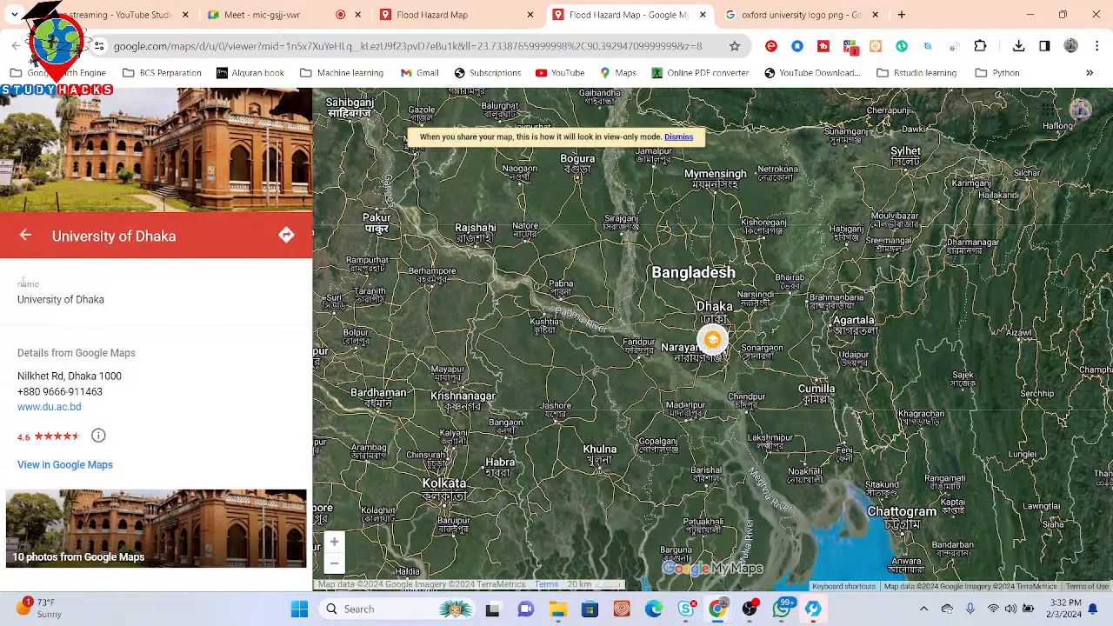
pyautogui.click(26, 235)
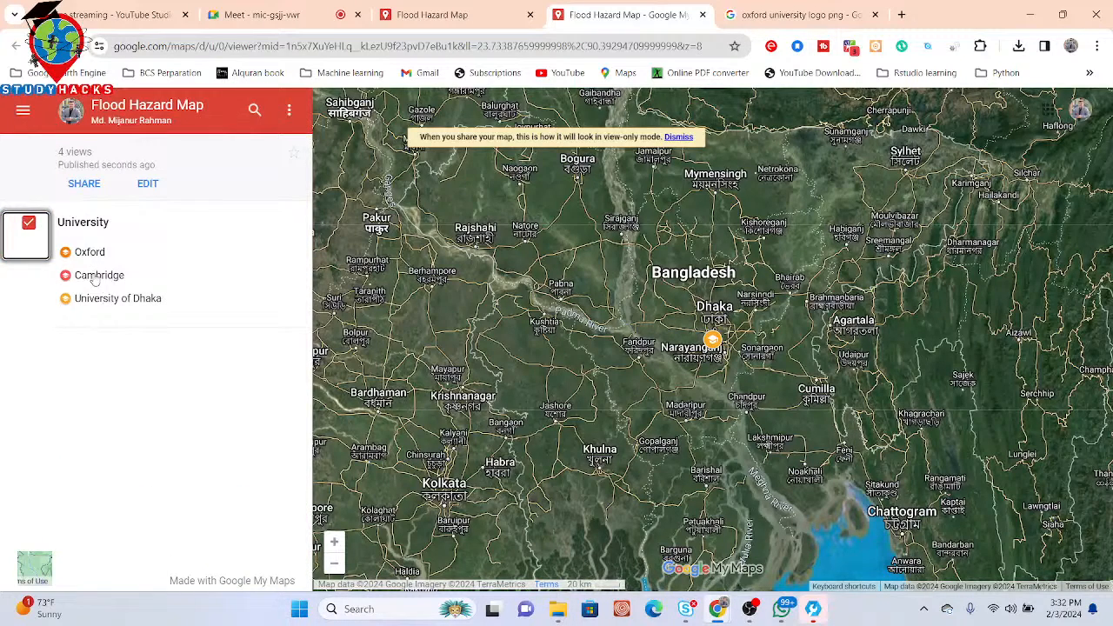
pyautogui.click(96, 277)
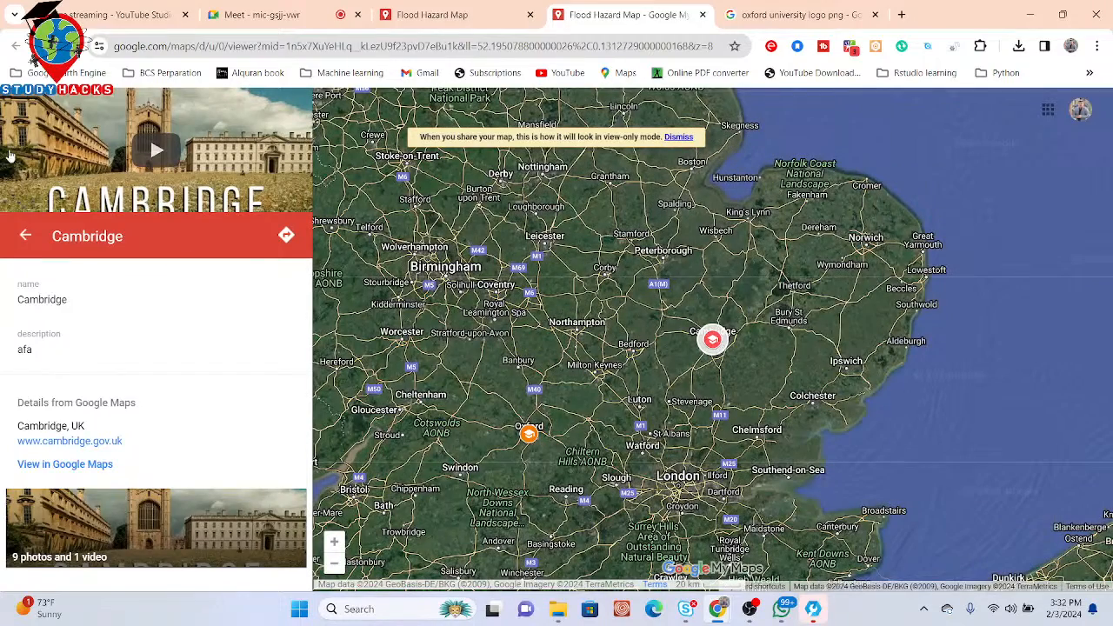
pyautogui.click(25, 235)
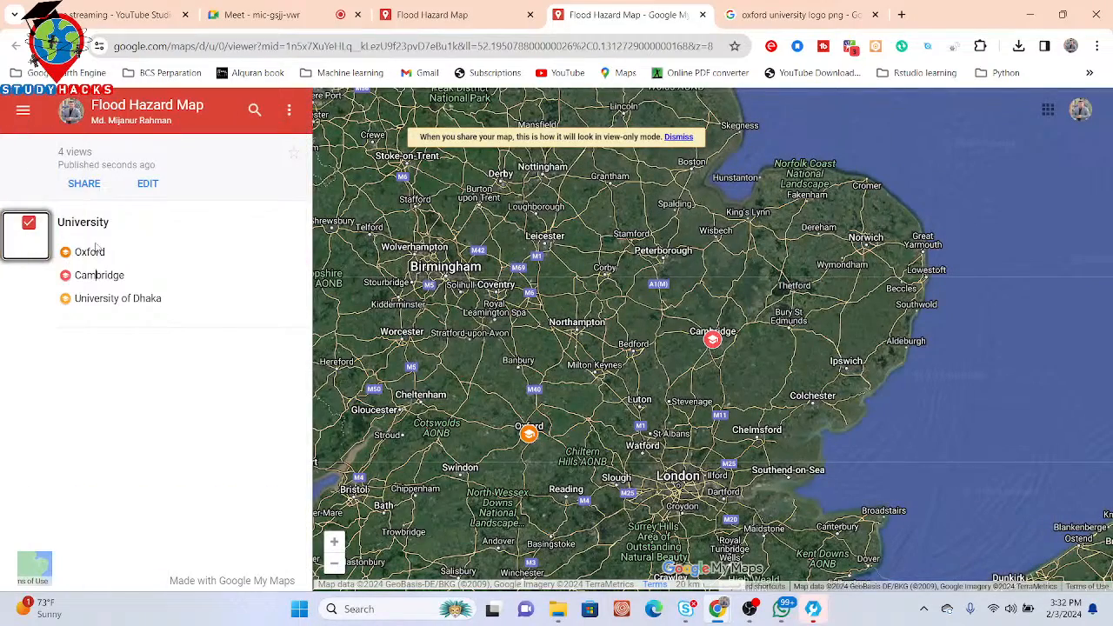
pyautogui.click(88, 253)
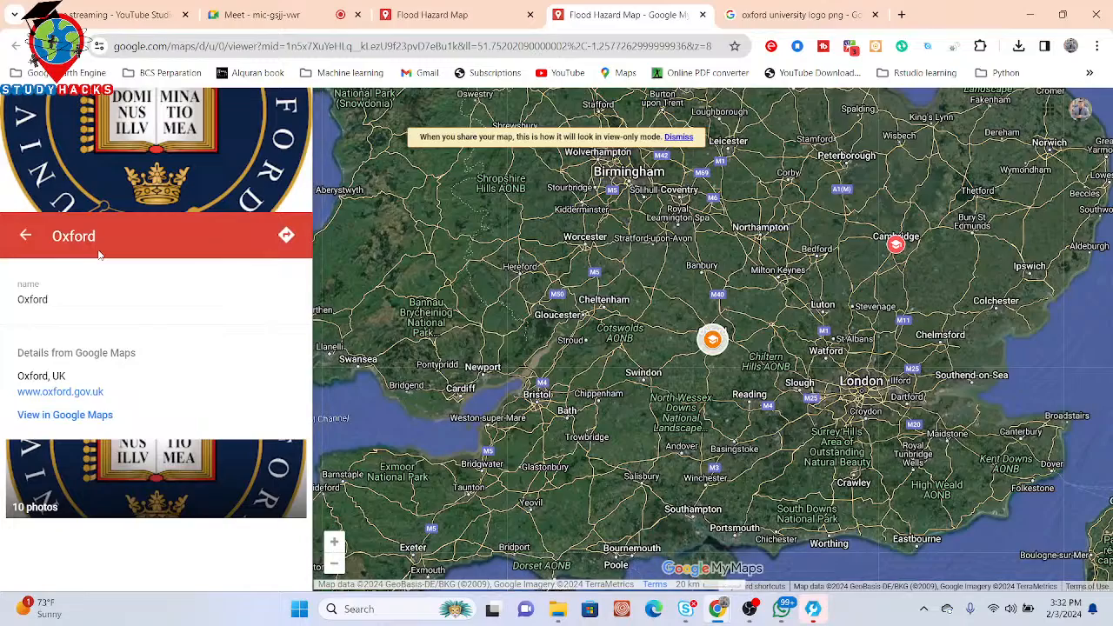
# Step: Examine the Cambridge details and the University of Dhaka details in the view-only preview's University layer
pyautogui.click(24, 236)
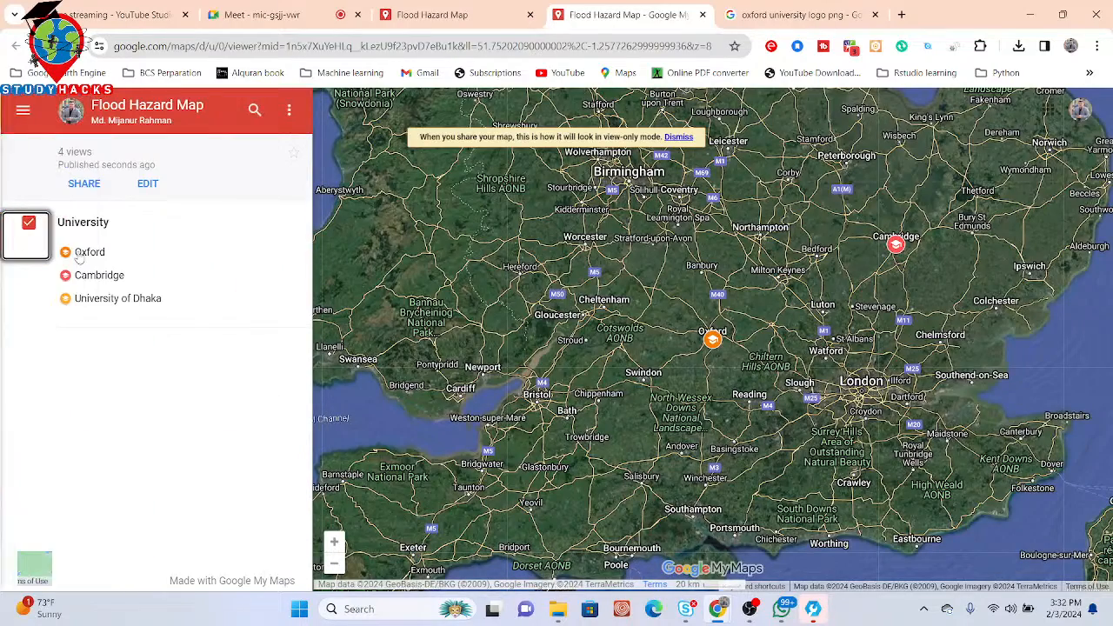
pyautogui.click(100, 274)
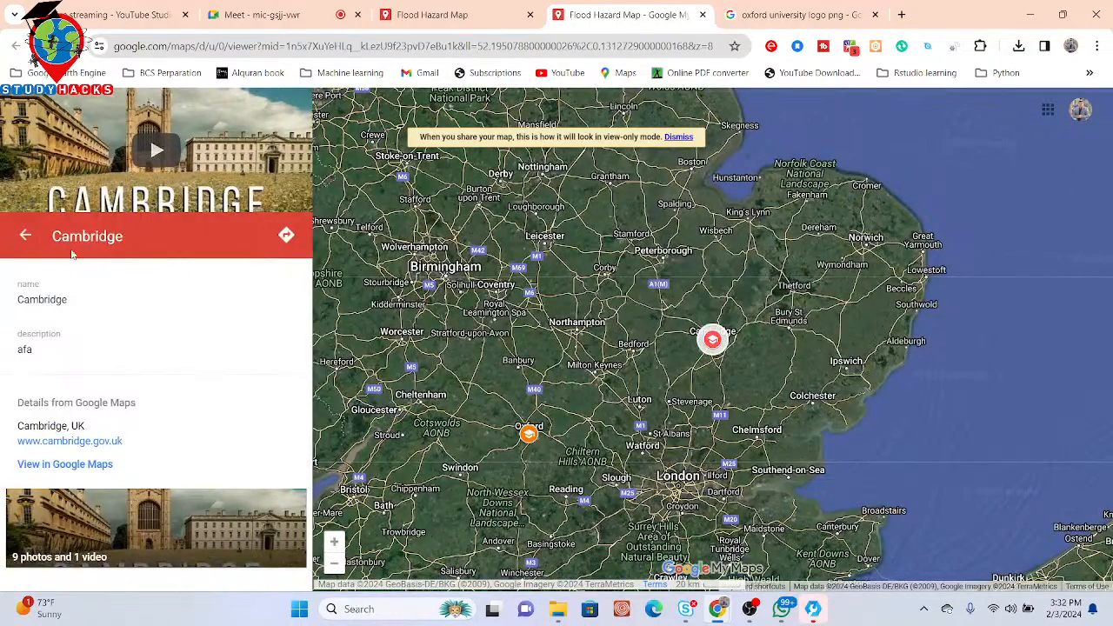
pyautogui.click(25, 235)
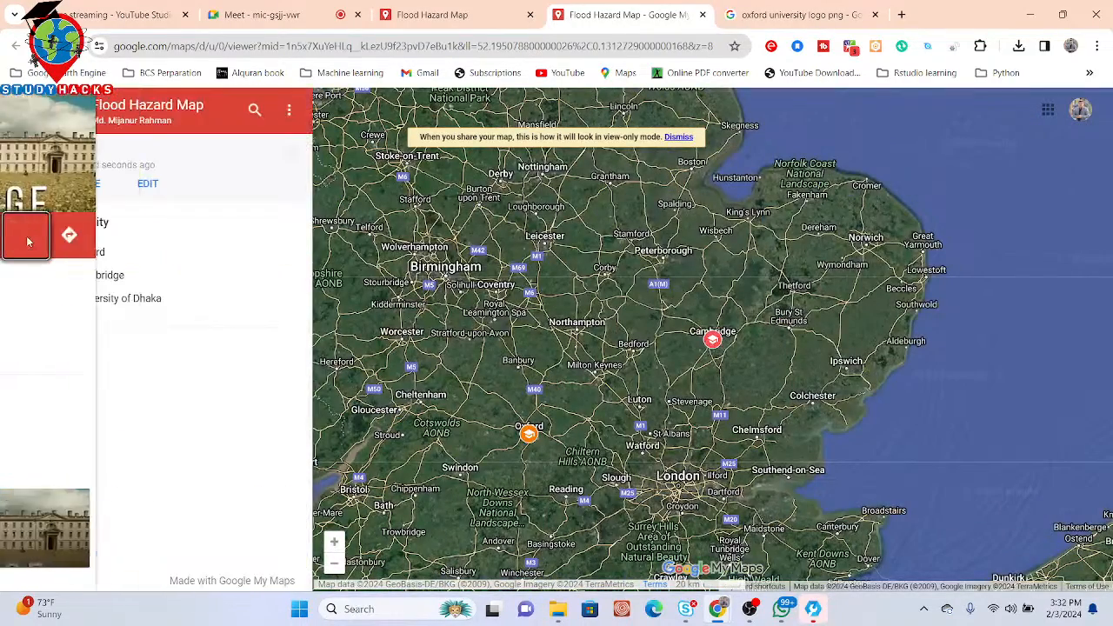
pyautogui.click(108, 298)
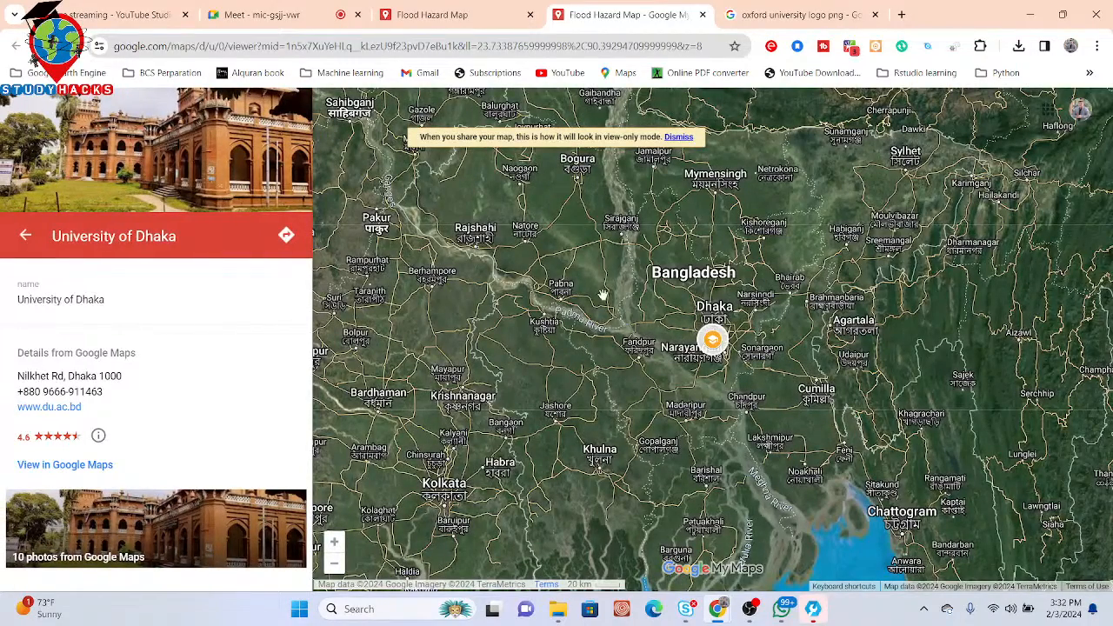
# Step: Return to the editable map, enable viewing for anyone with the link in the sharing settings, and copy the share link
pyautogui.click(439, 10)
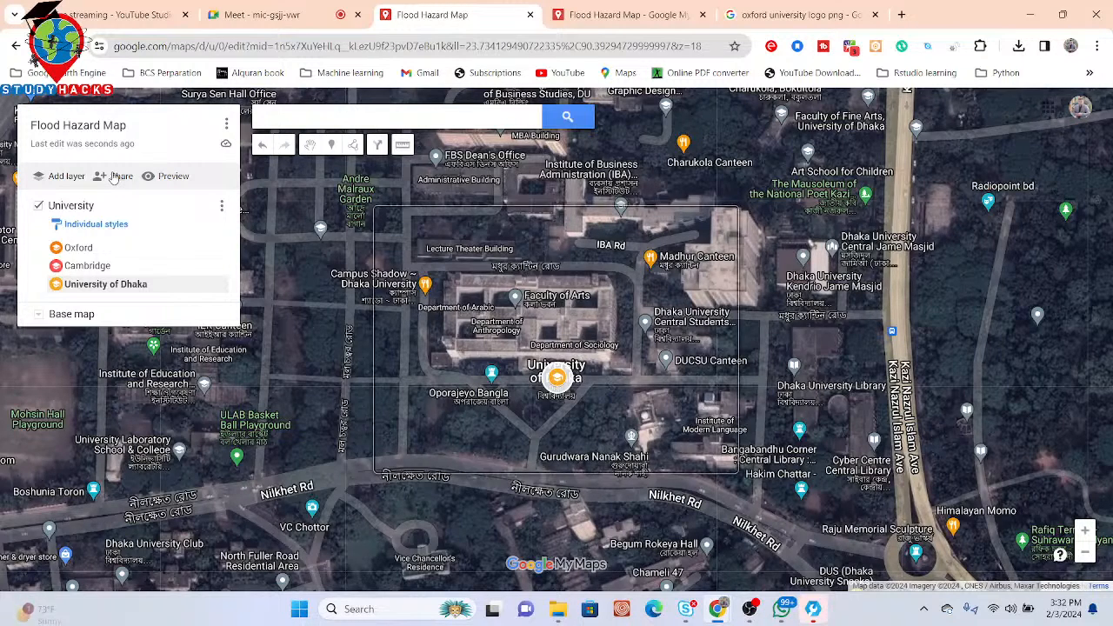
pyautogui.click(113, 176)
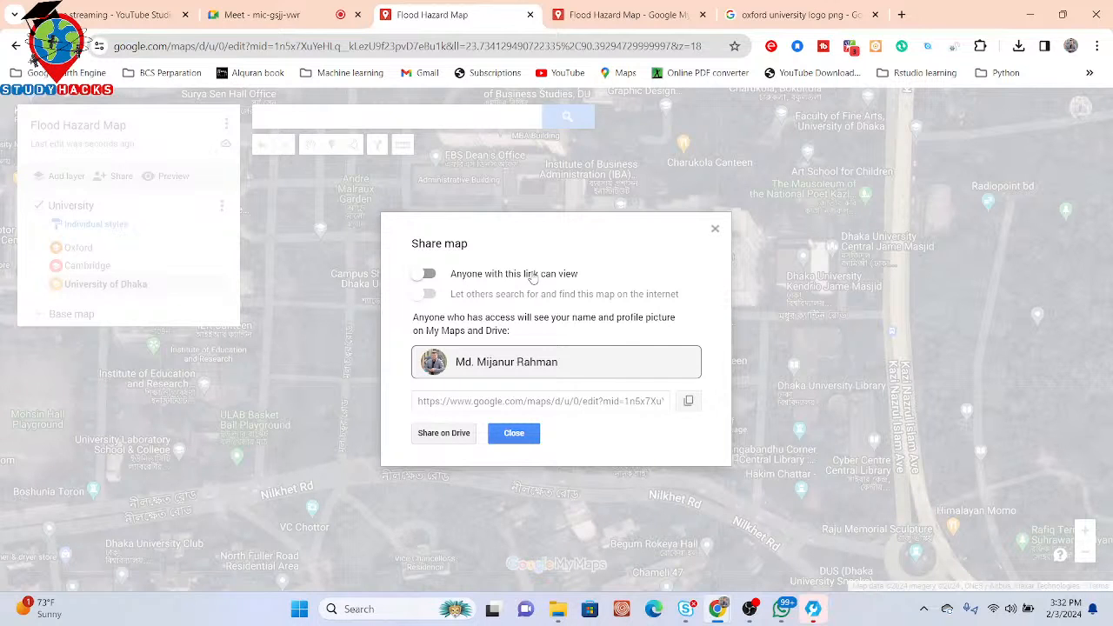
pyautogui.click(427, 275)
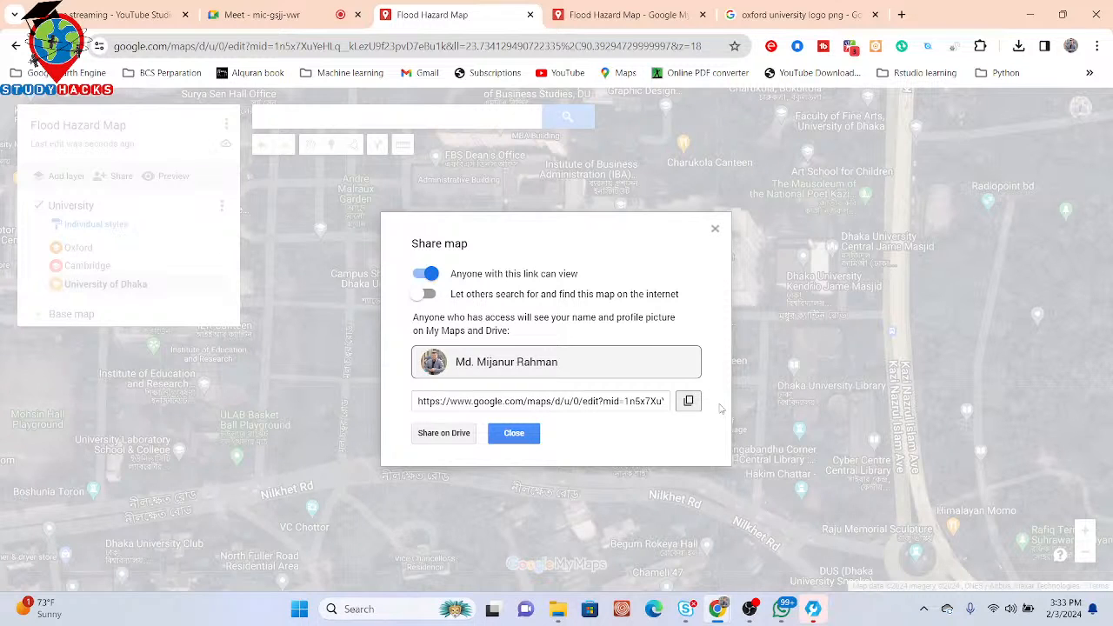
pyautogui.click(431, 274)
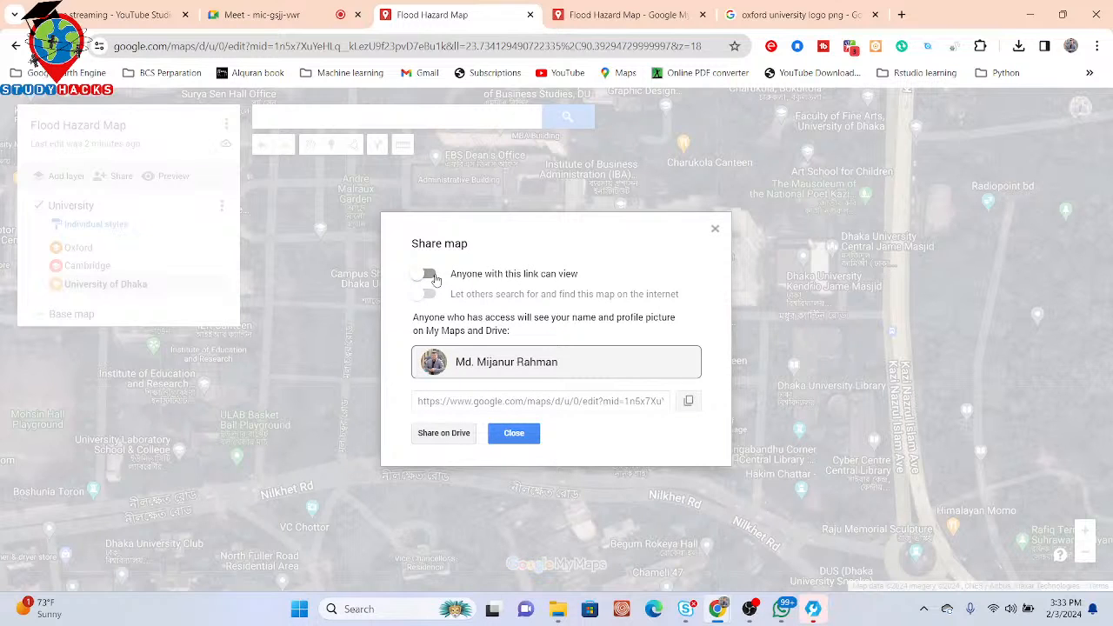
pyautogui.click(431, 275)
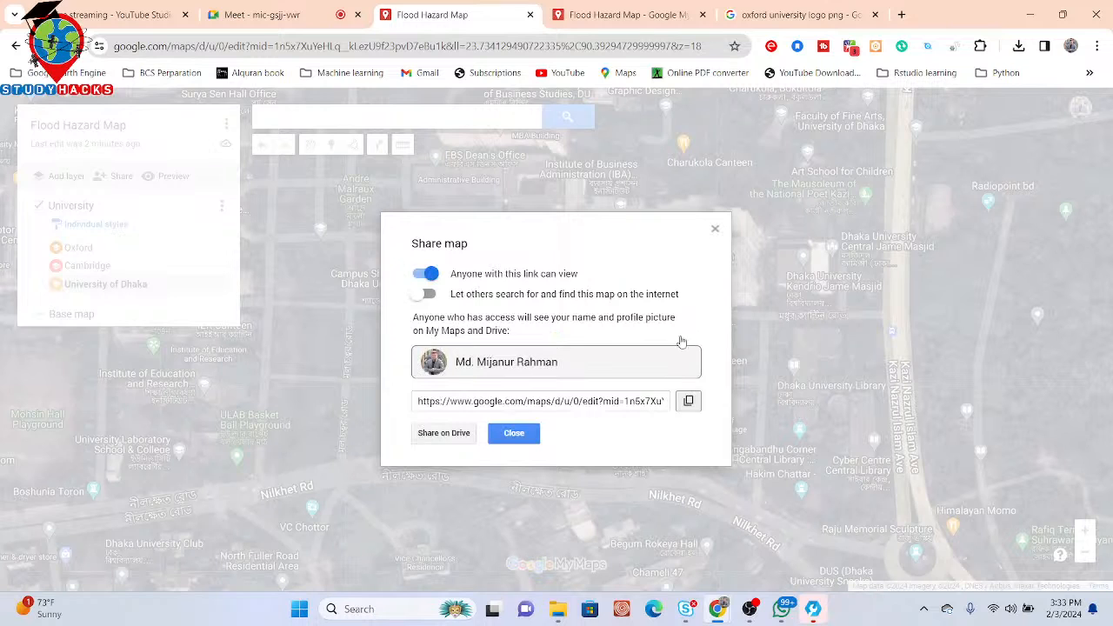
pyautogui.click(688, 401)
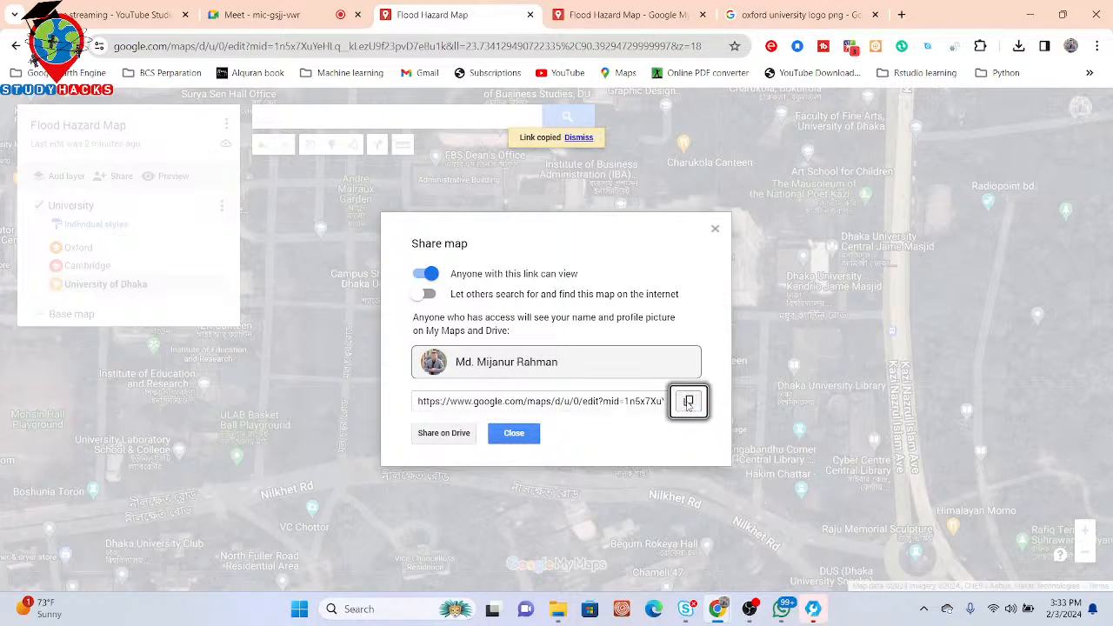
pyautogui.click(688, 401)
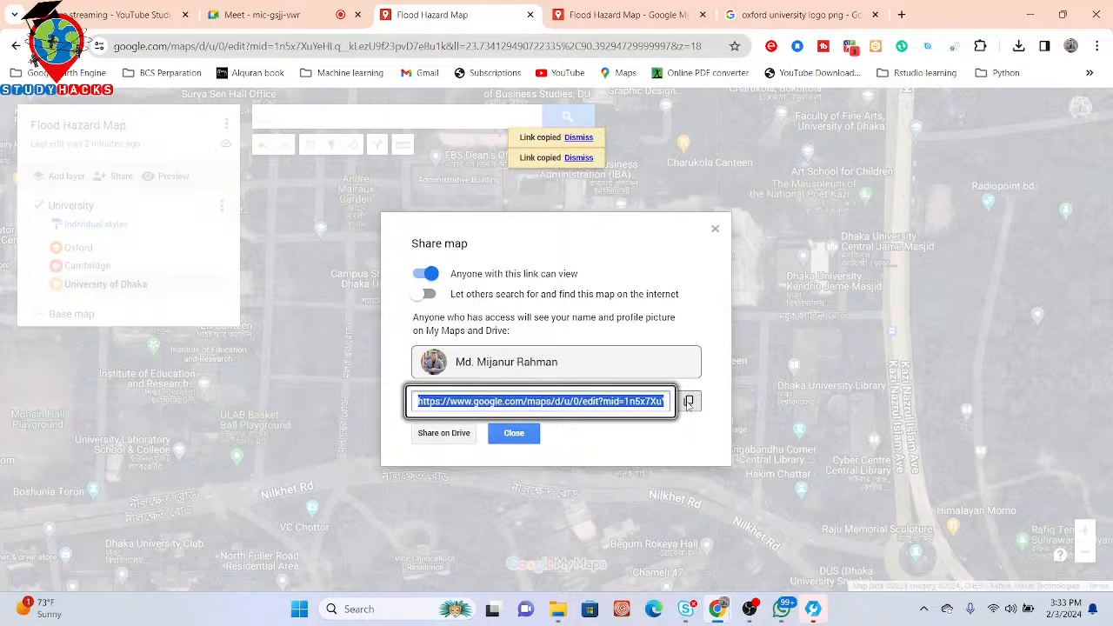
# Step: Open the copied share link in a new browser tab
pyautogui.click(903, 15)
pyautogui.hotkey('ctrl', 'v')
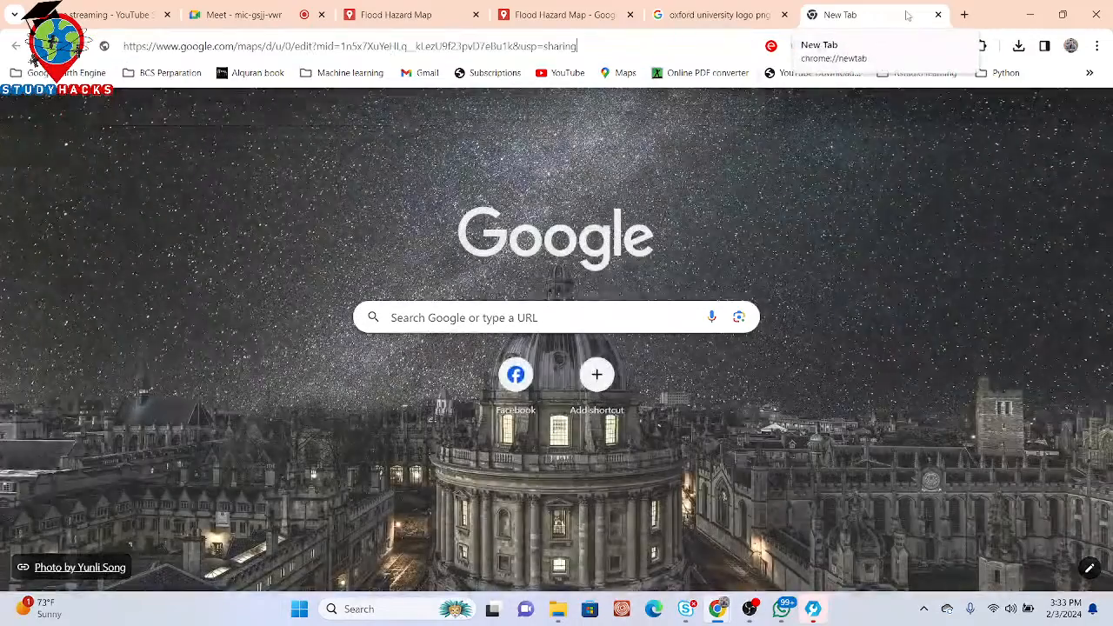
pyautogui.press('Return')
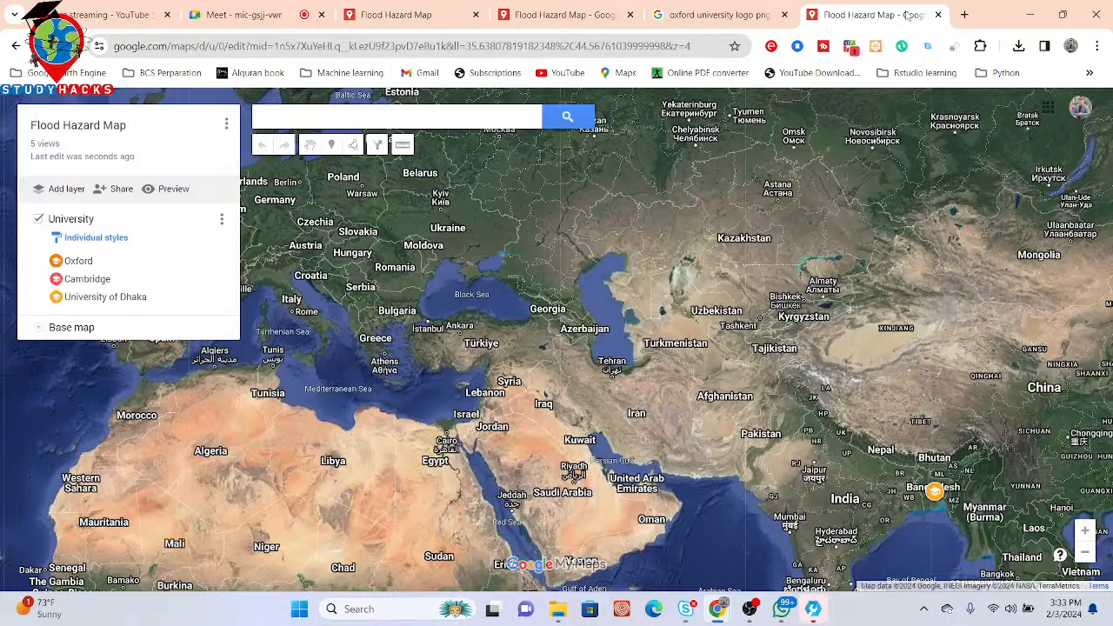
# Step: Examine the University of Dhaka, Cambridge and Oxford cards on the map opened from the share link, and close that tab
pyautogui.click(104, 300)
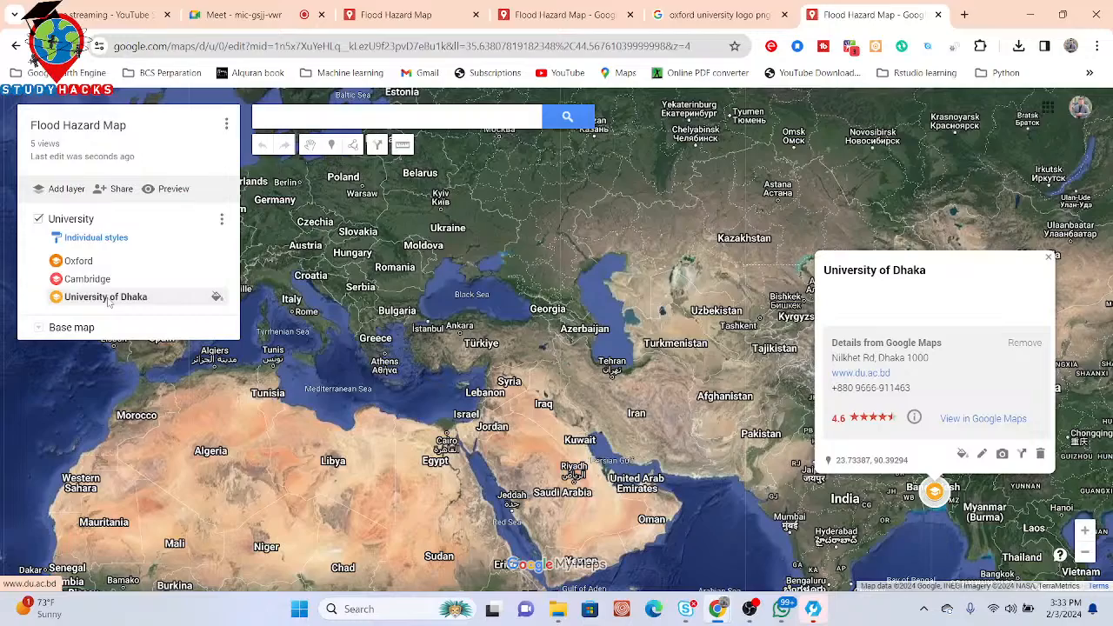
pyautogui.moveTo(394, 281); pyautogui.dragTo(463, 297)
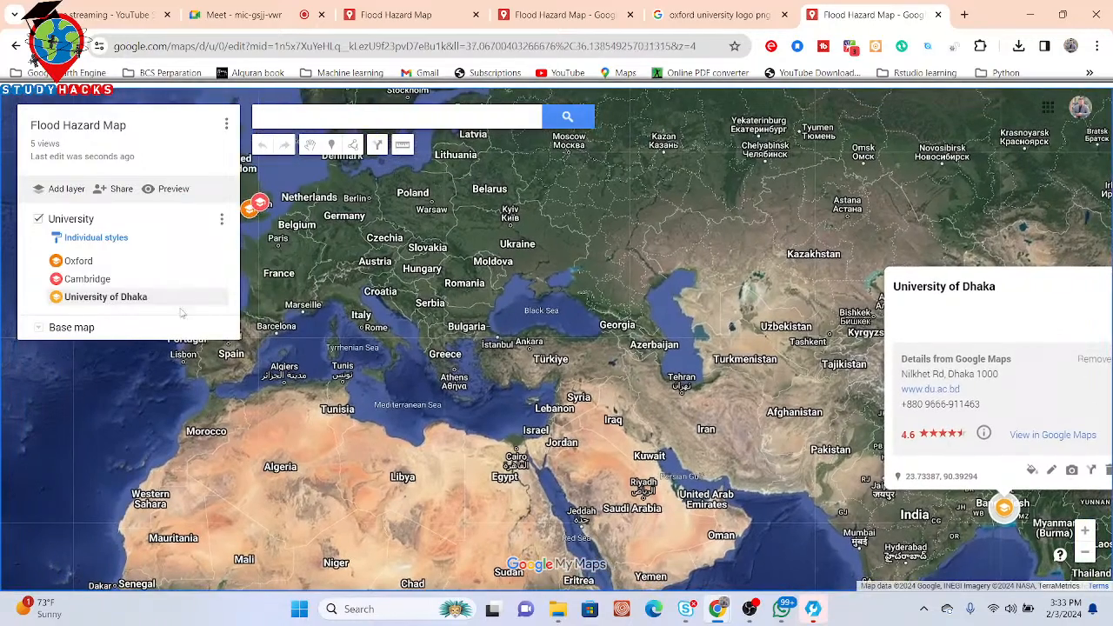
pyautogui.click(75, 280)
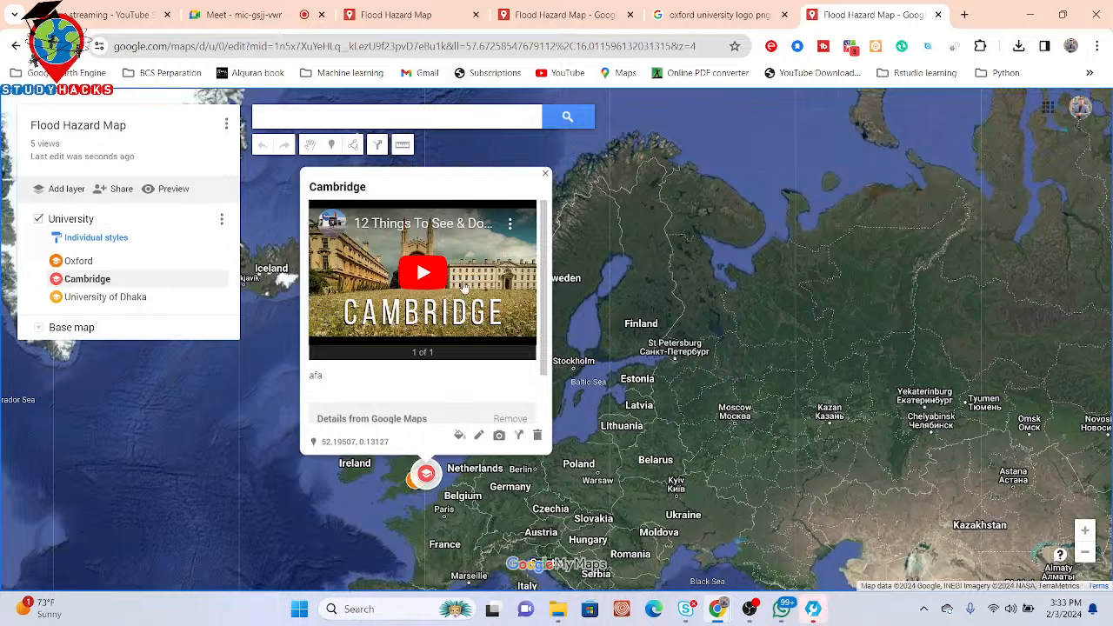
pyautogui.click(70, 262)
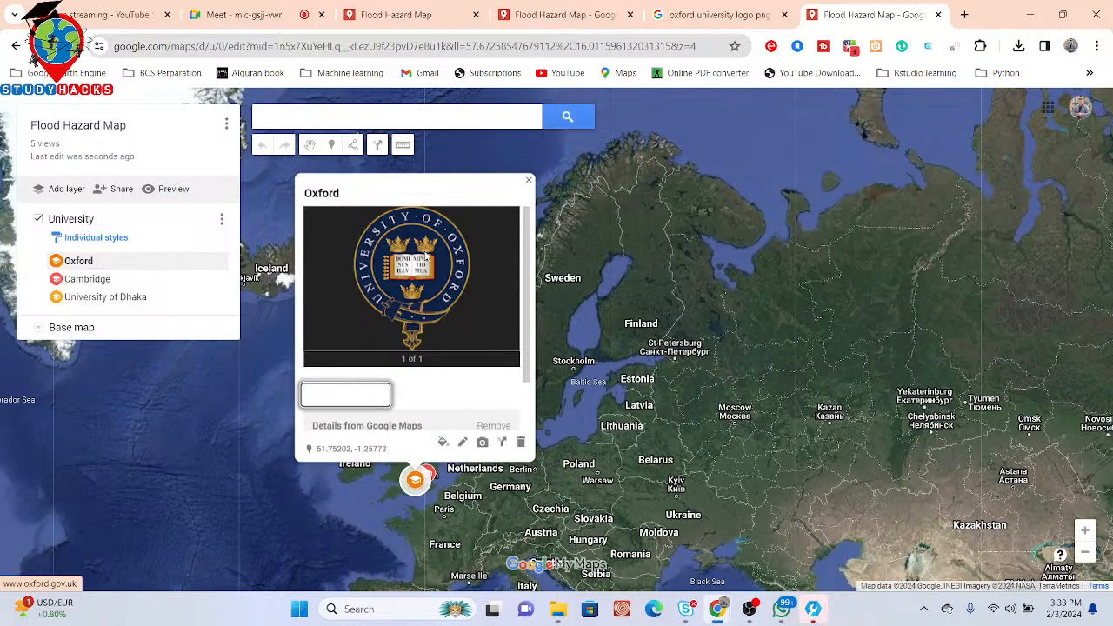
pyautogui.click(529, 181)
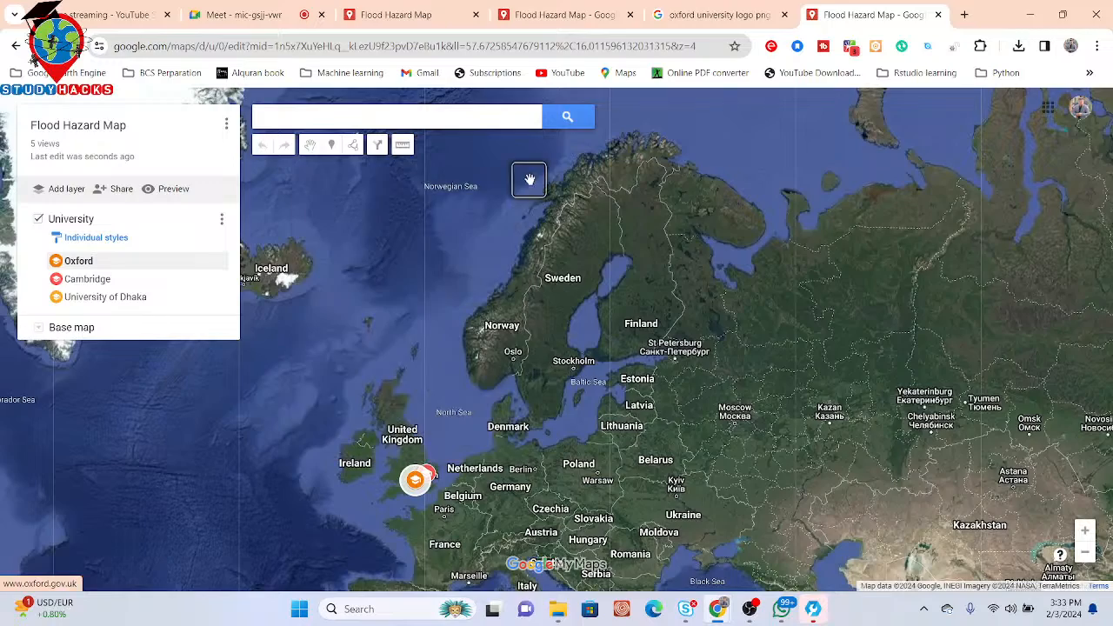
pyautogui.click(938, 15)
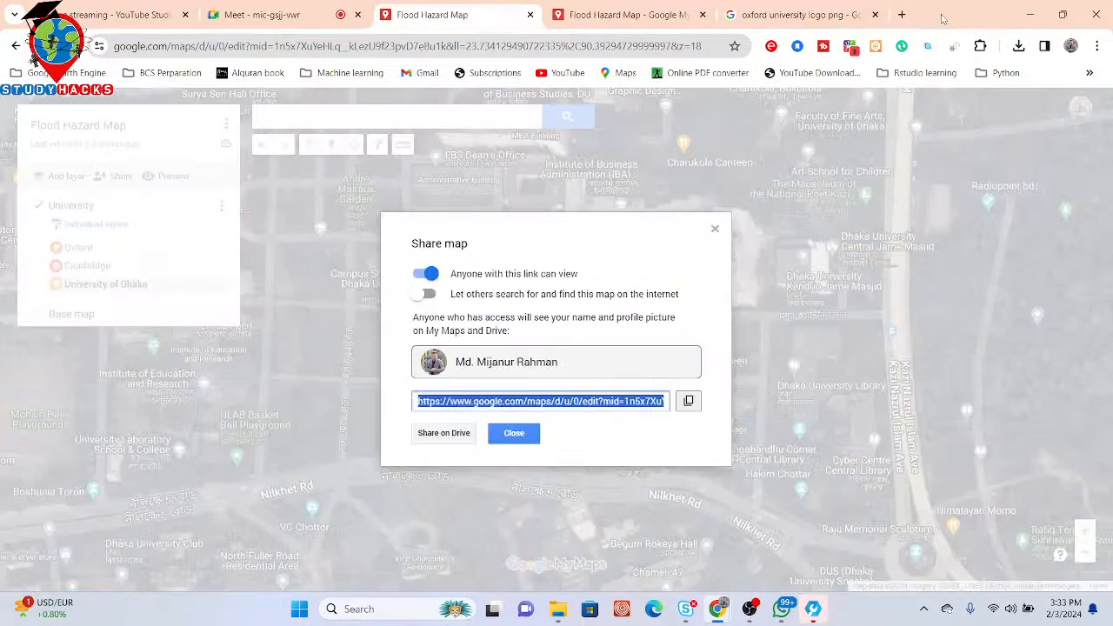
# Step: Dismiss the sharing settings and add a new empty layer to the Flood Hazard Map
pyautogui.click(714, 228)
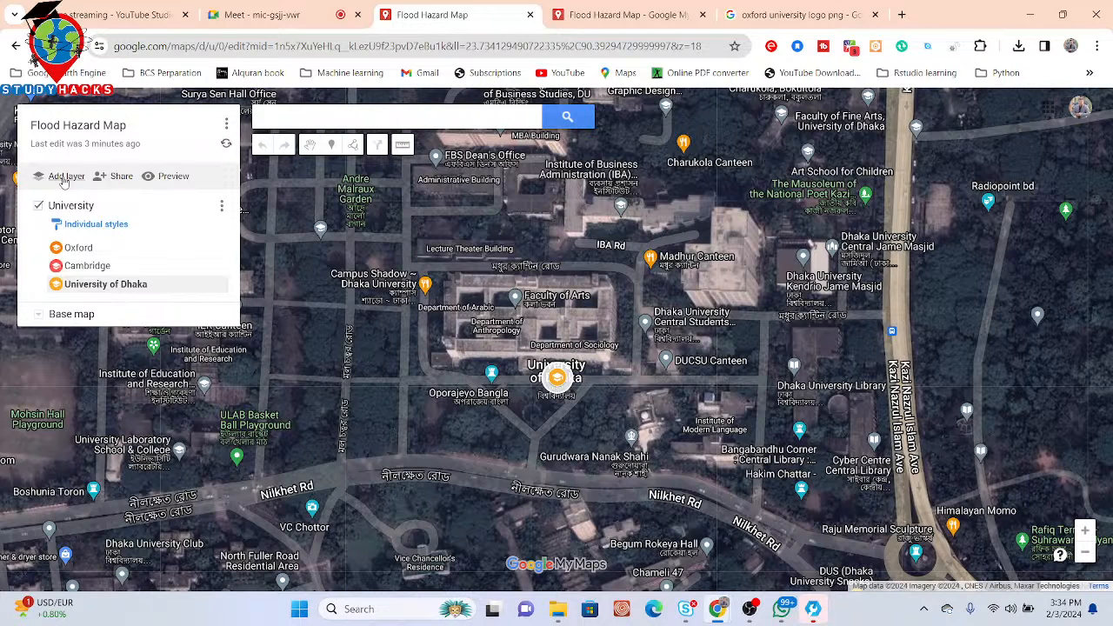
pyautogui.click(63, 178)
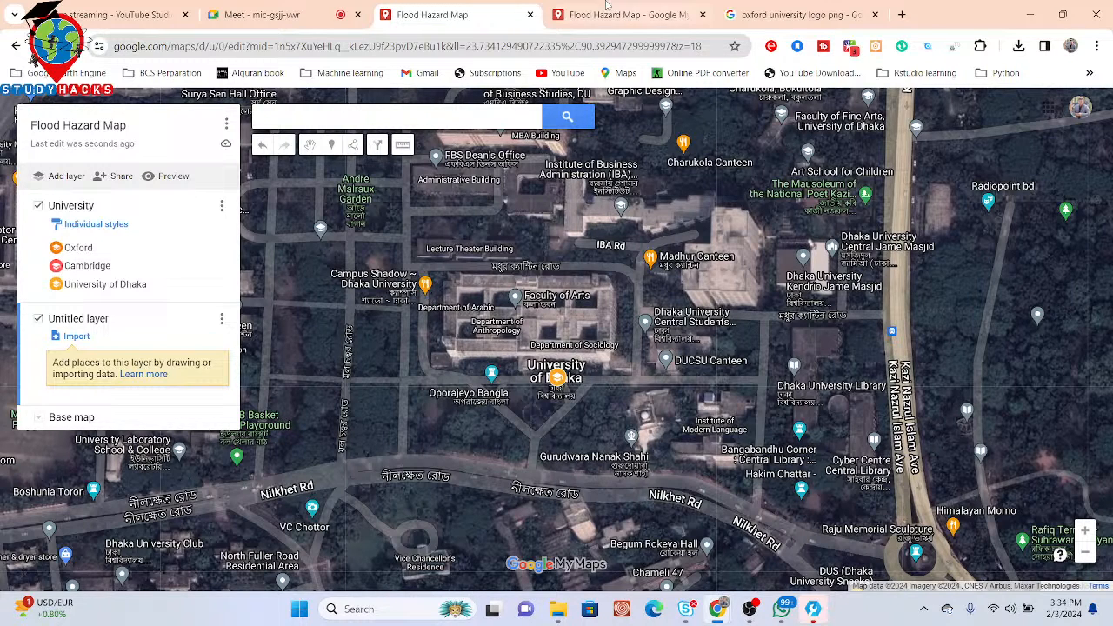
# Step: Return to the view-only preview and survey the university markers from Bangladesh out to the whole world map
pyautogui.moveTo(606, 6)
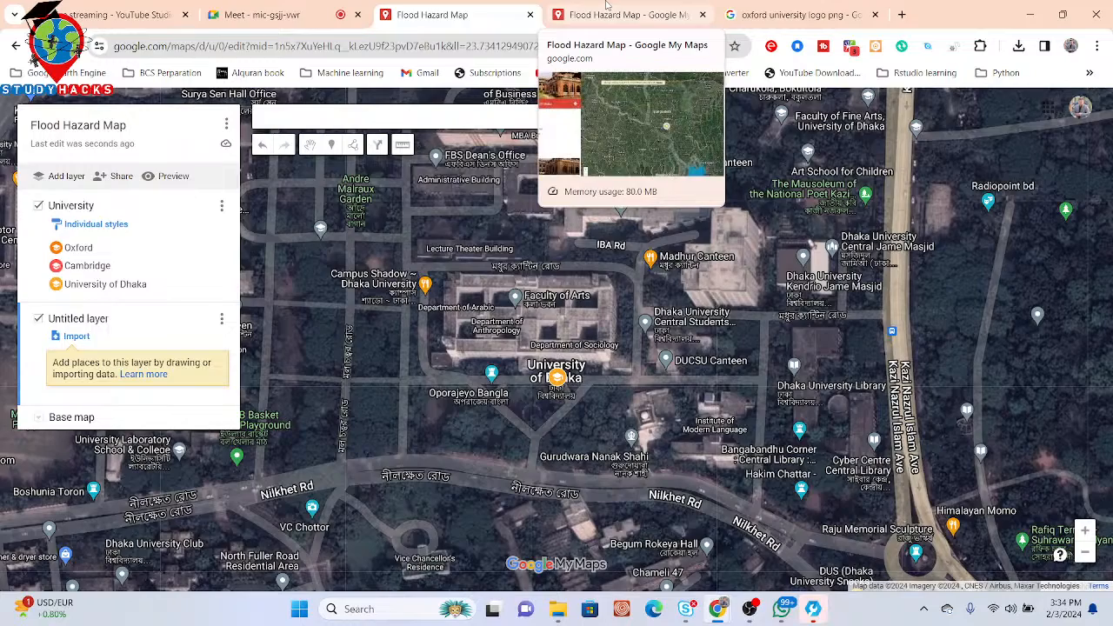
pyautogui.click(606, 6)
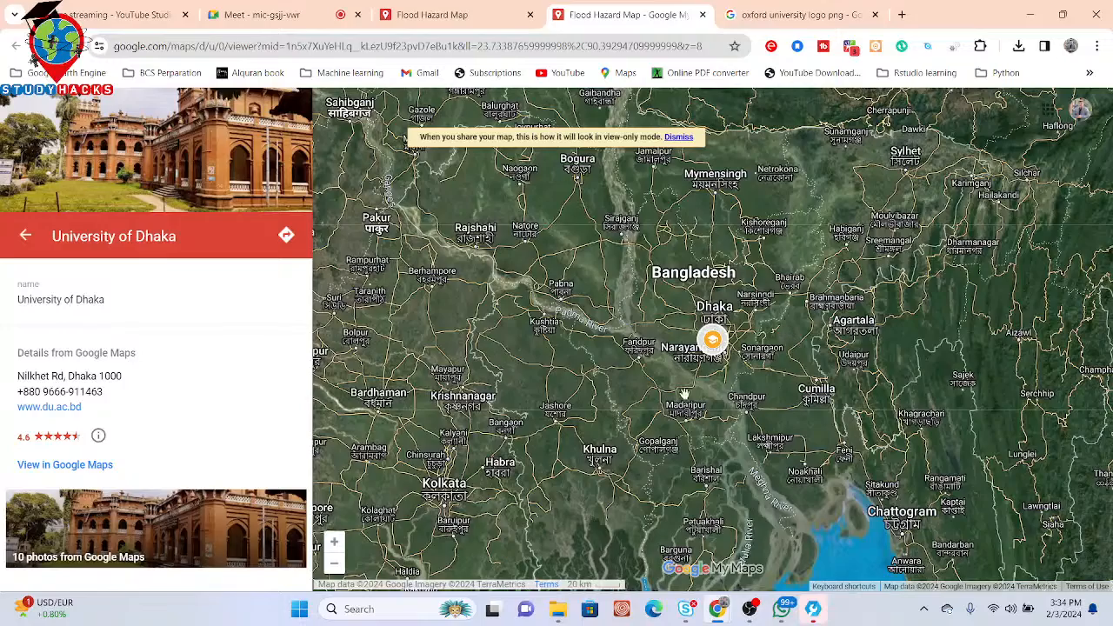
pyautogui.scroll(-2, 676, 338)
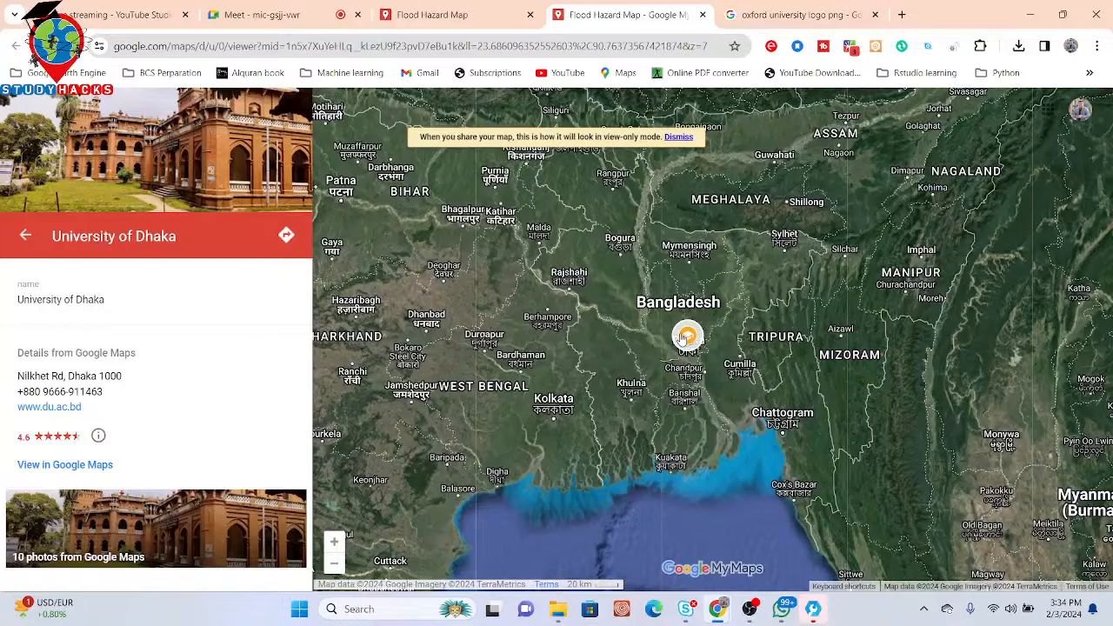
pyautogui.scroll(-1, 627, 329)
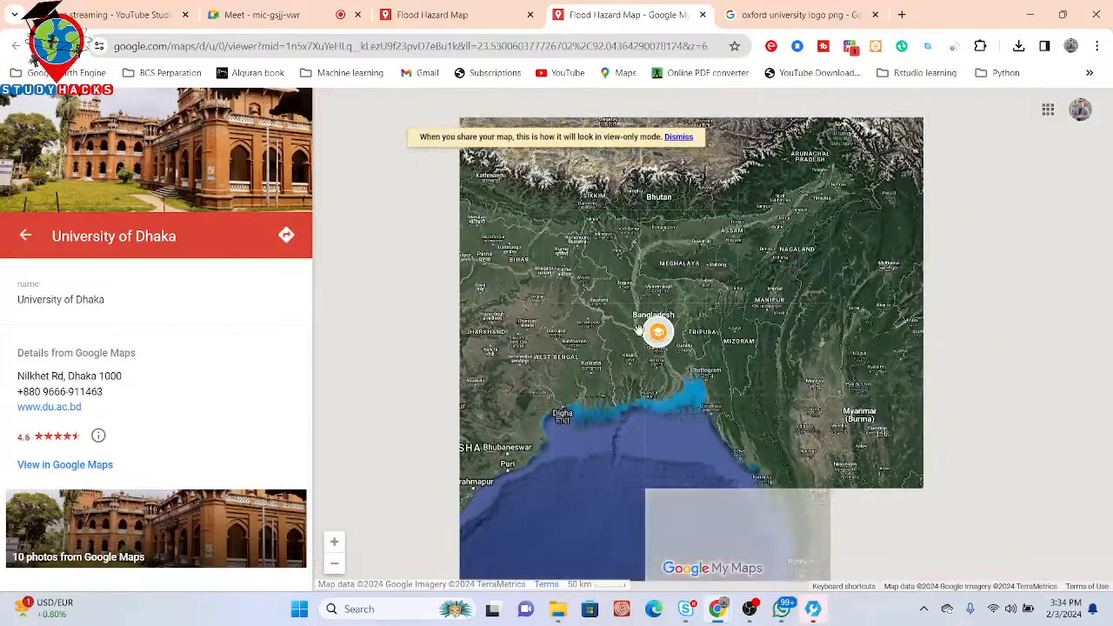
pyautogui.scroll(-1, 659, 334)
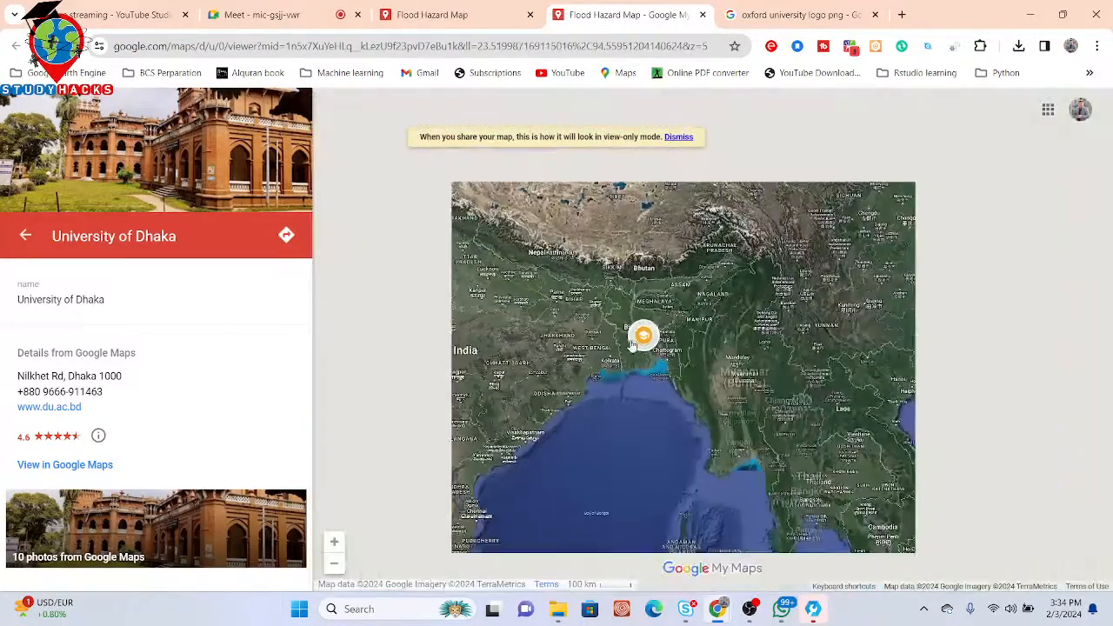
pyautogui.scroll(-3, 608, 313)
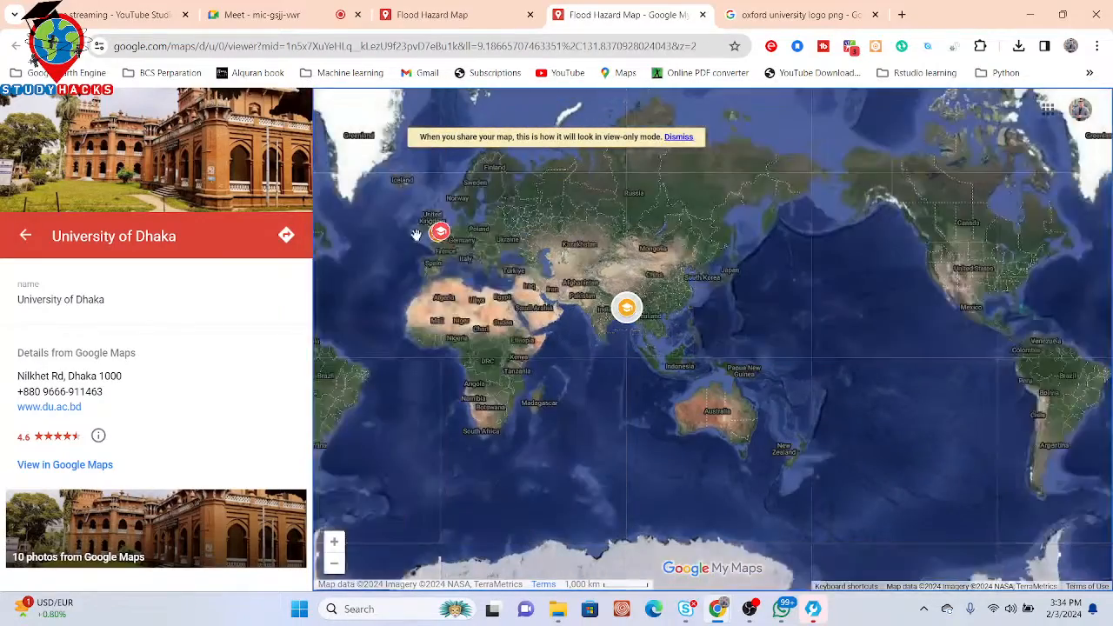
# Step: Examine where the Oxford and Cambridge markers sit in England, down to the streets around the Cambridge marker
pyautogui.scroll(1, 416, 234)
pyautogui.scroll(1, 441, 264)
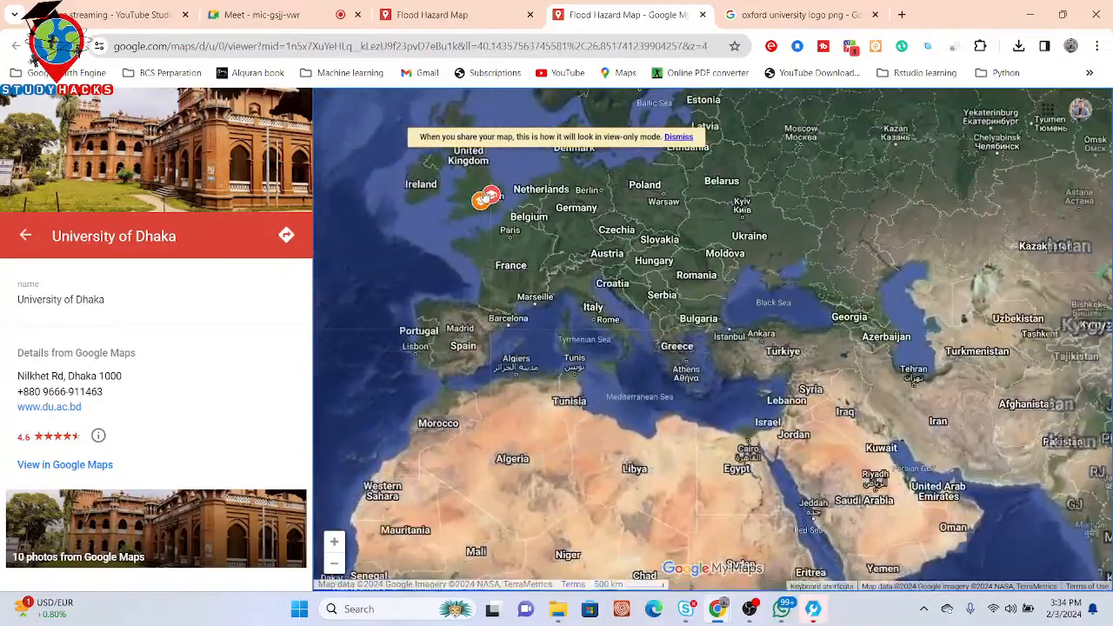
pyautogui.scroll(1, 483, 190)
pyautogui.scroll(1, 483, 190)
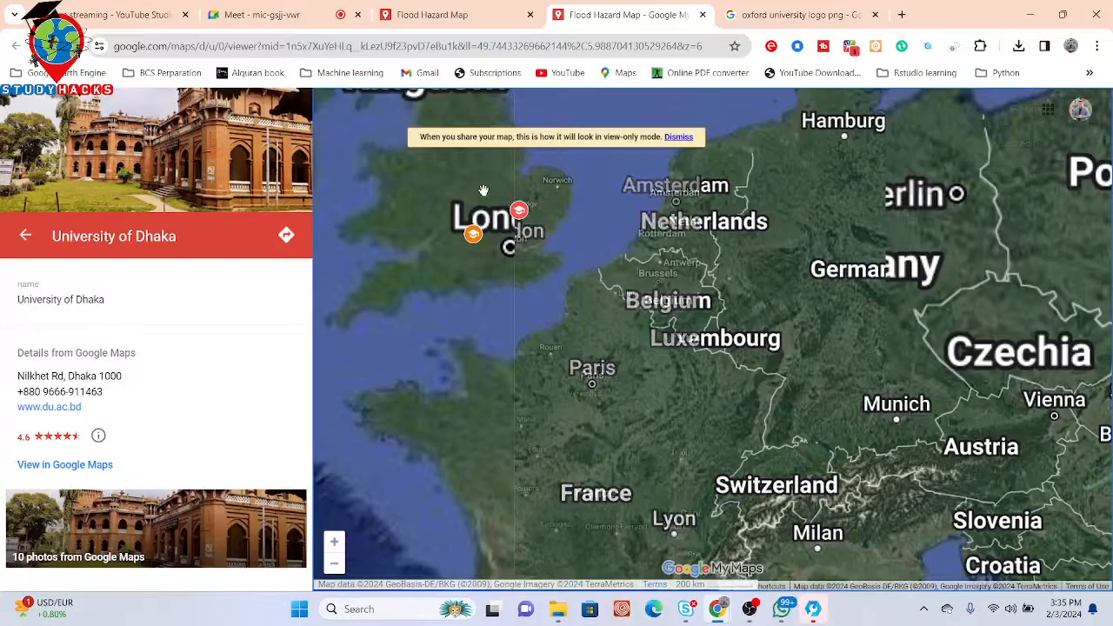
pyautogui.scroll(1, 483, 190)
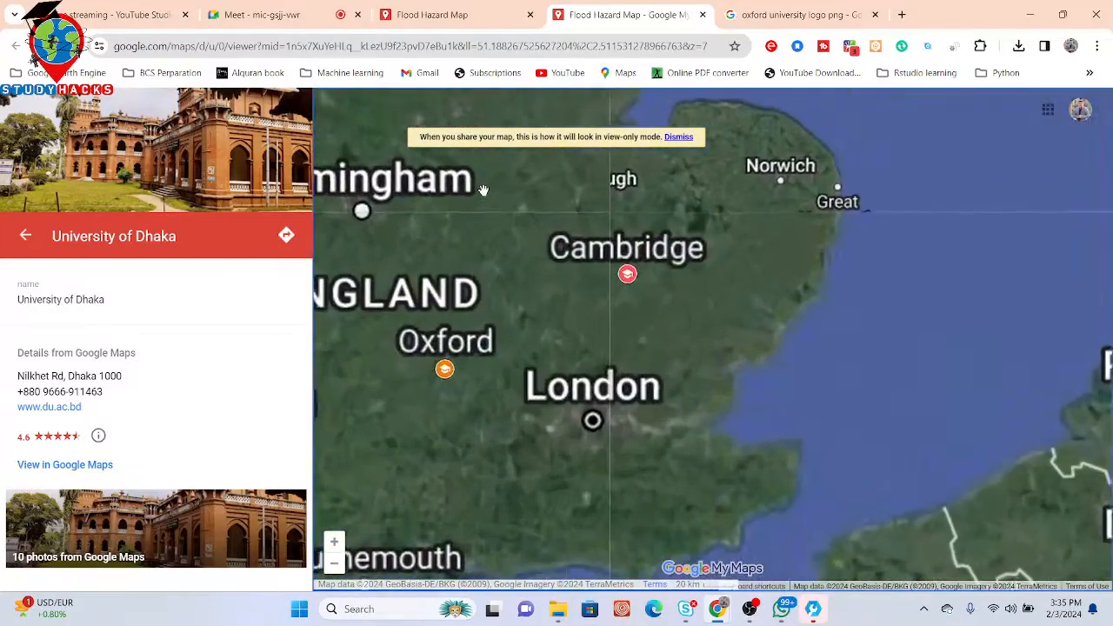
pyautogui.scroll(1, 576, 250)
pyautogui.scroll(1, 577, 250)
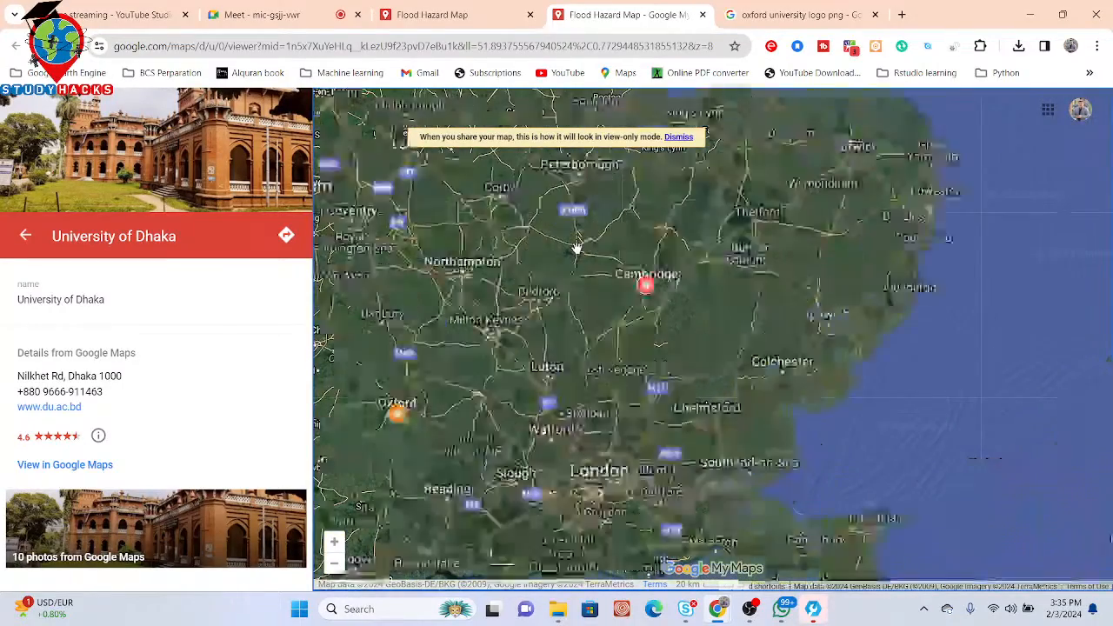
pyautogui.moveTo(615, 241); pyautogui.dragTo(713, 158)
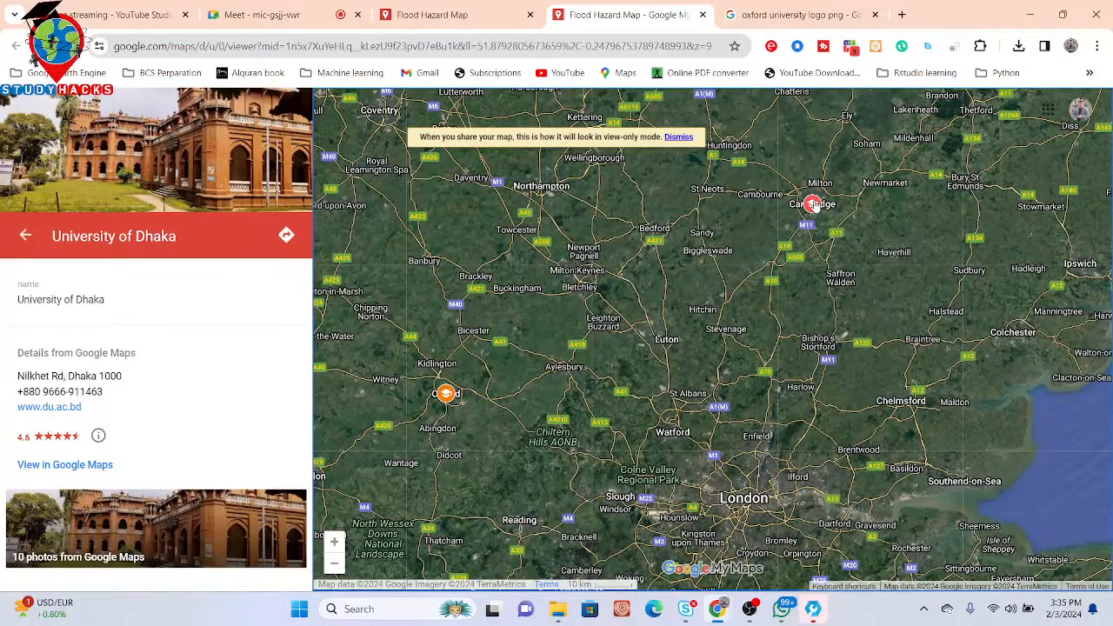
pyautogui.scroll(2, 813, 201)
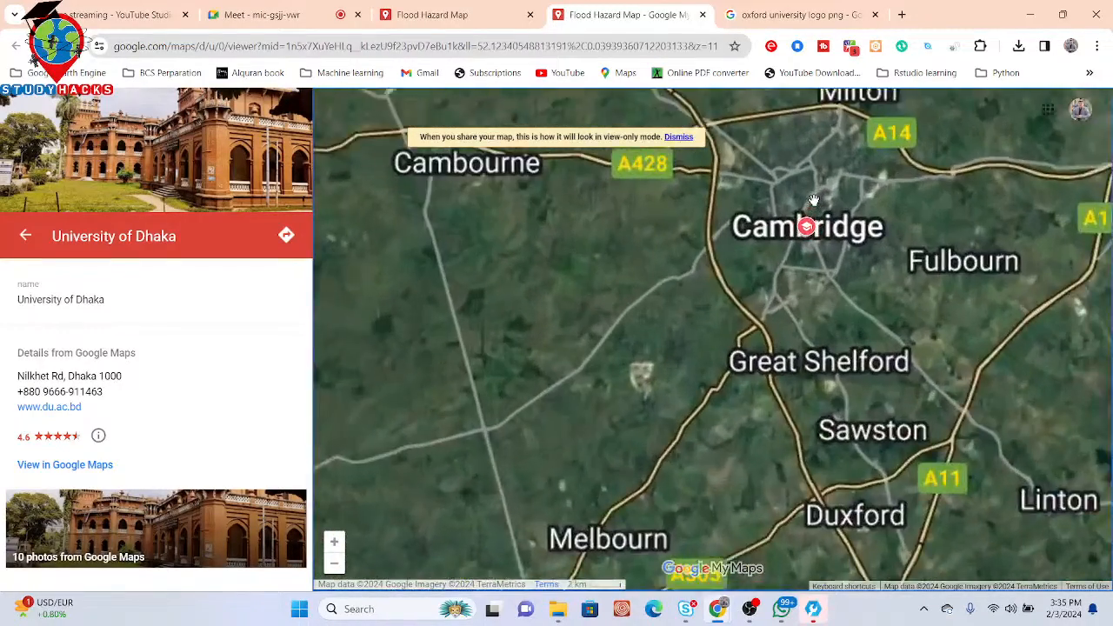
pyautogui.scroll(2, 813, 202)
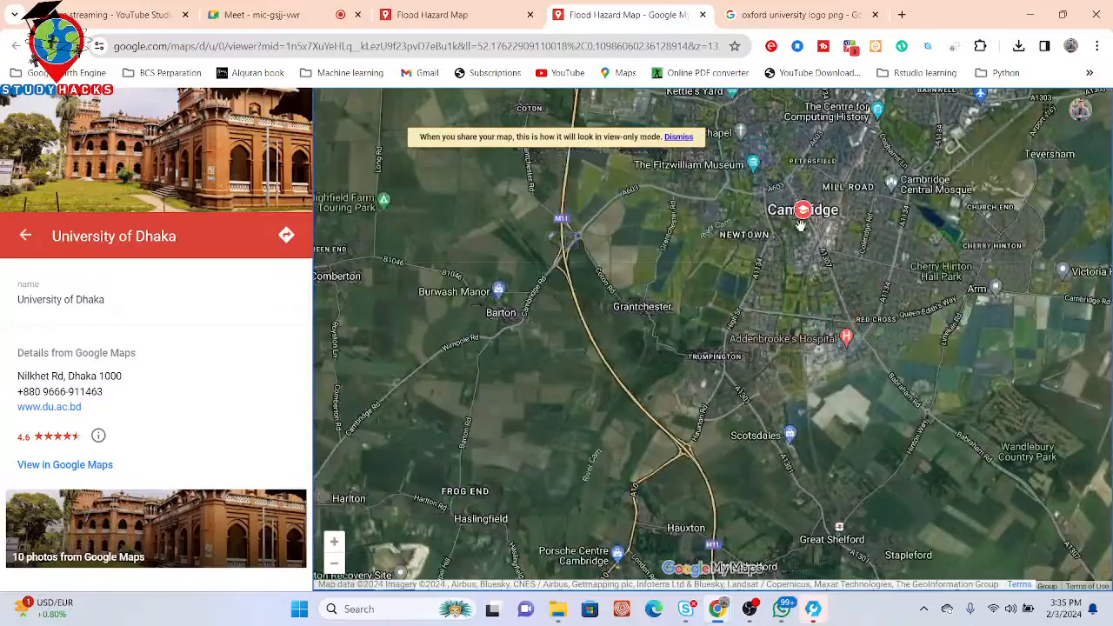
pyautogui.scroll(1, 801, 226)
pyautogui.scroll(1, 801, 225)
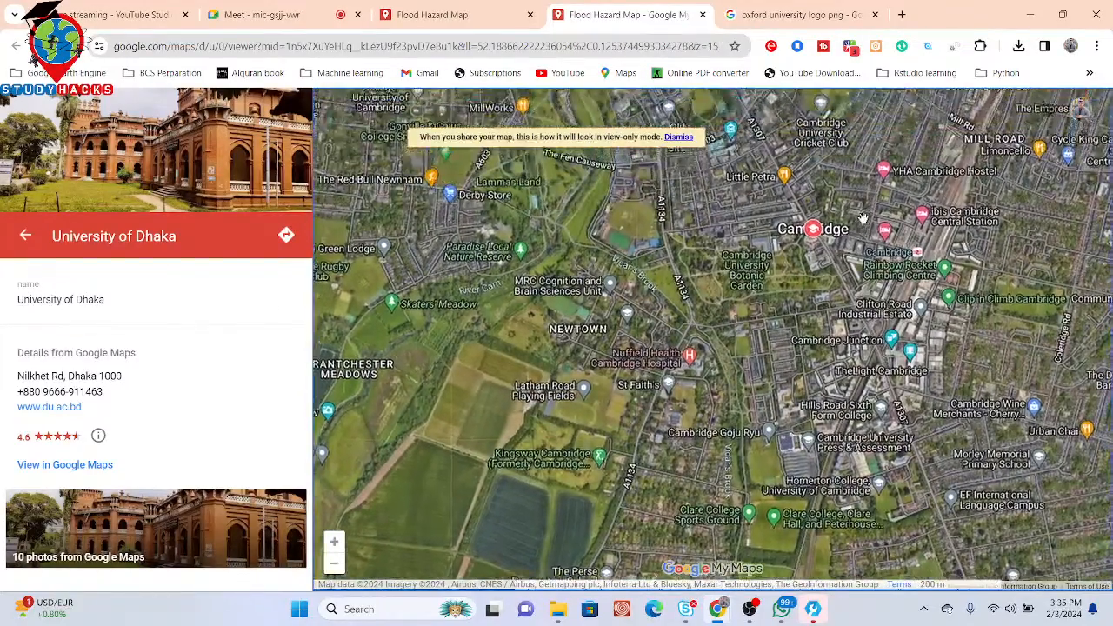
# Step: Examine the Cambridge marker at street level and from the surrounding region out to southern England with the Oxford marker
pyautogui.scroll(1, 796, 218)
pyautogui.scroll(1, 796, 216)
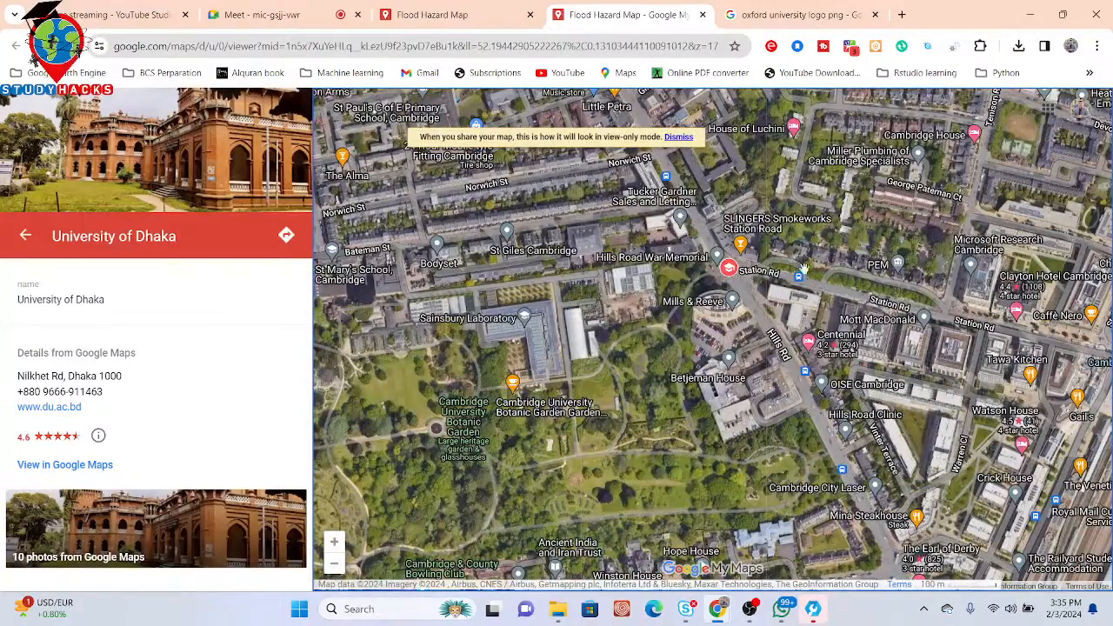
pyautogui.scroll(-2, 726, 300)
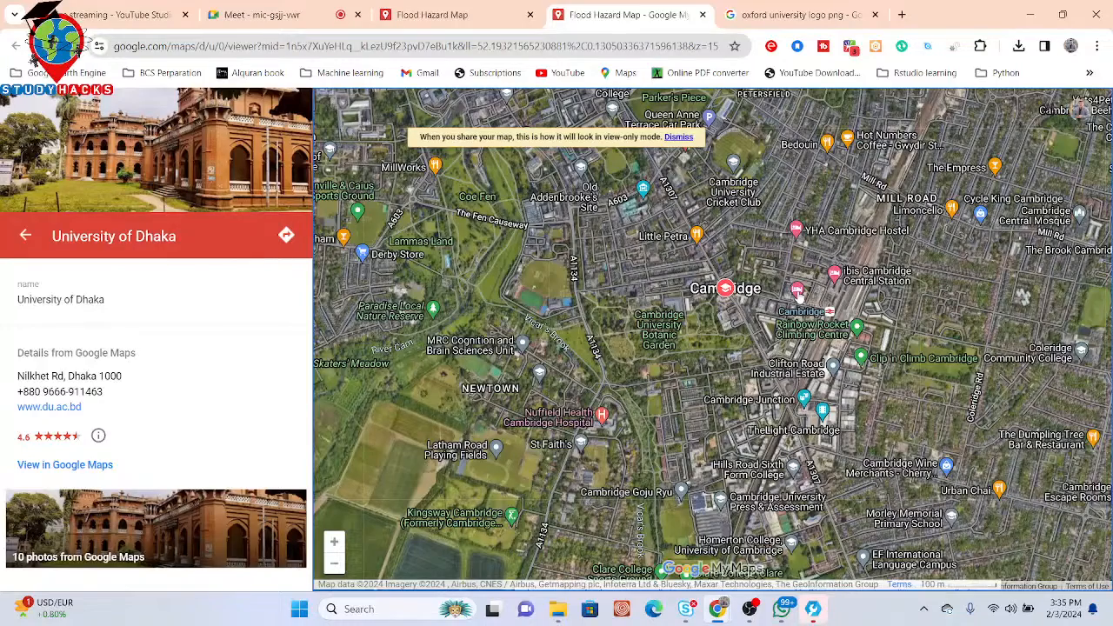
pyautogui.scroll(-1, 799, 295)
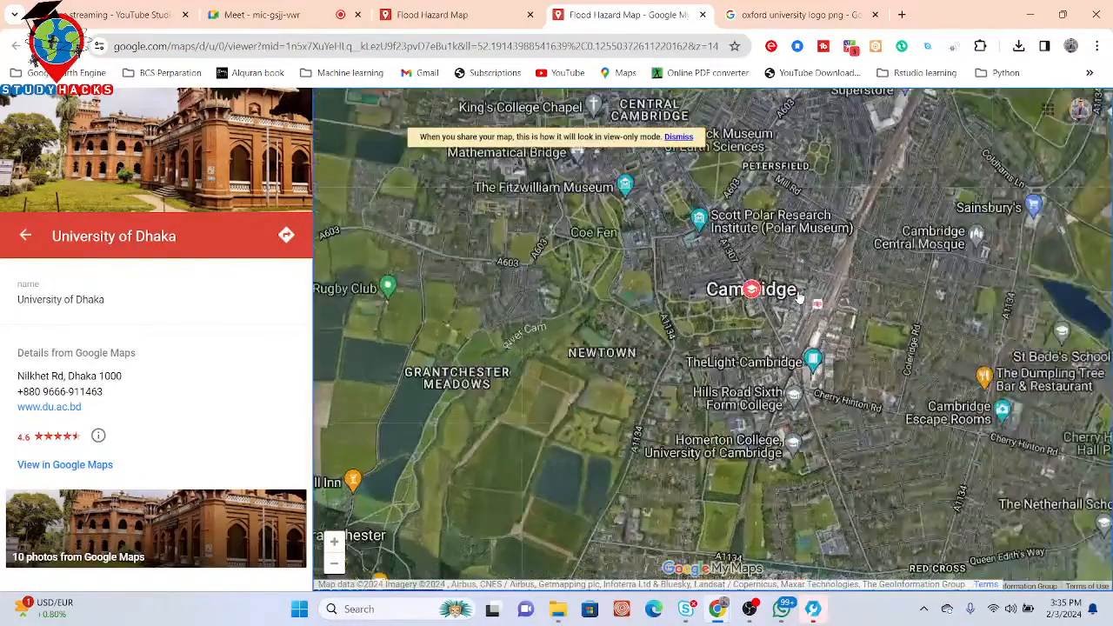
pyautogui.scroll(-1, 798, 296)
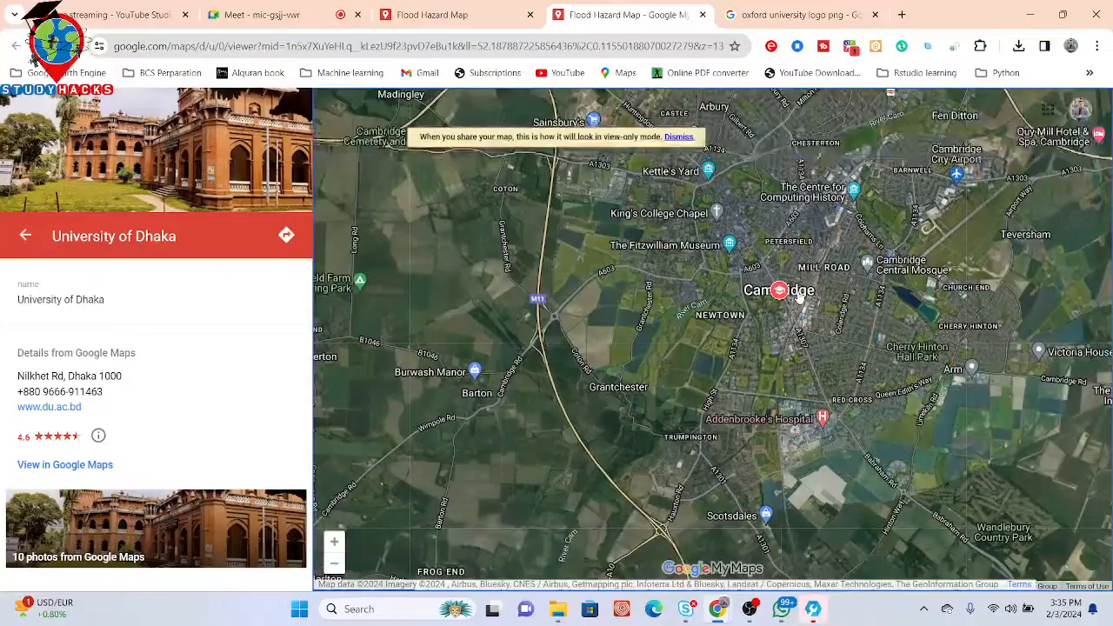
pyautogui.scroll(-2, 798, 296)
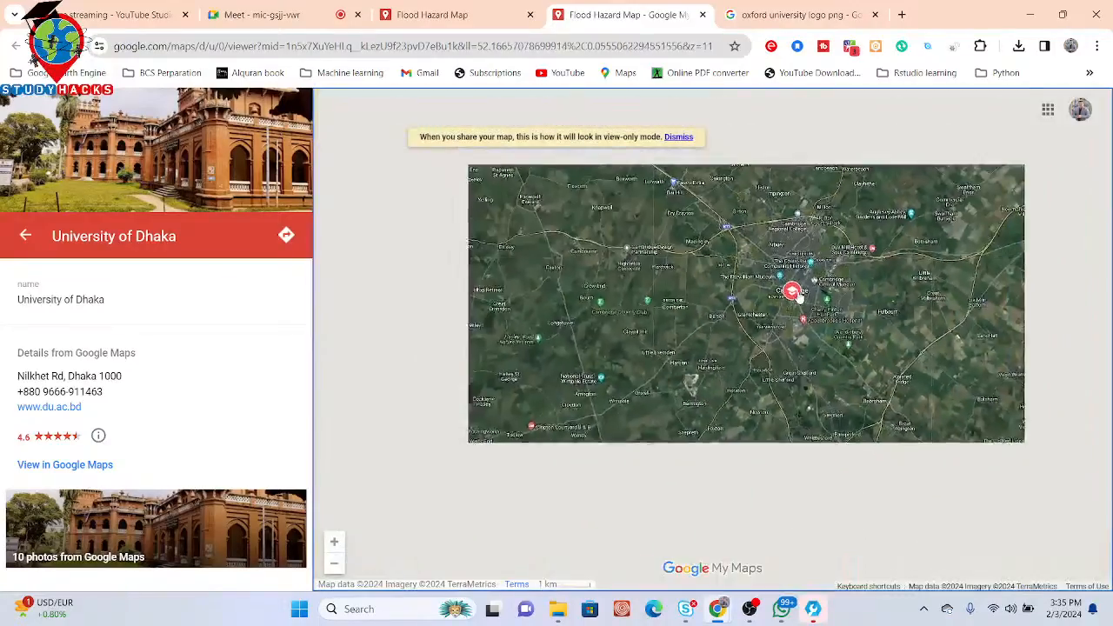
pyautogui.scroll(-1, 795, 296)
pyautogui.scroll(-1, 796, 295)
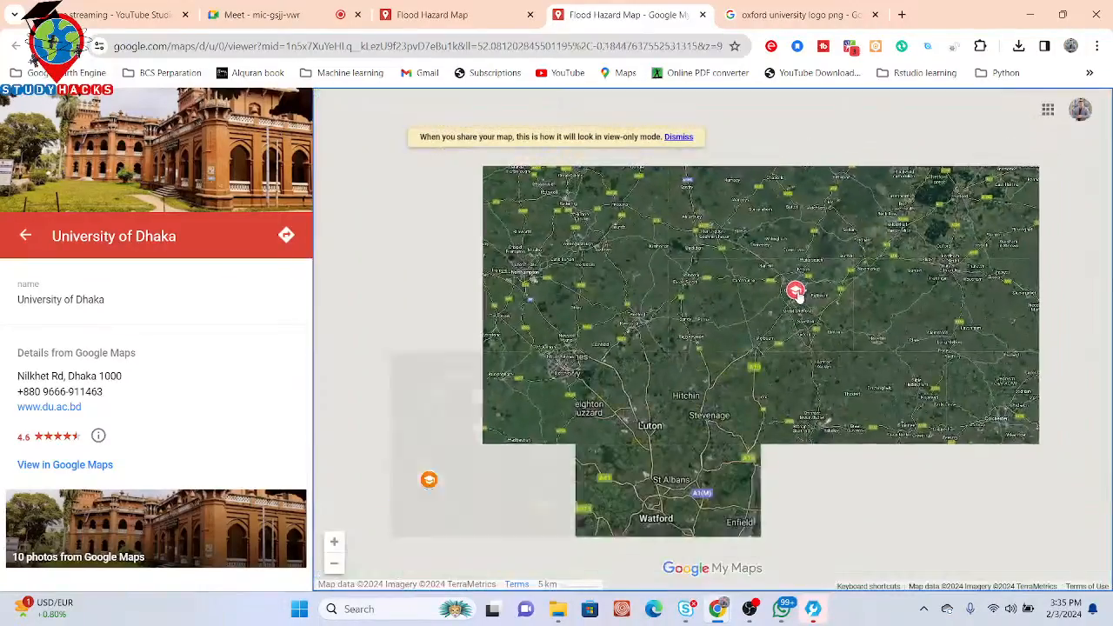
pyautogui.scroll(-1, 796, 294)
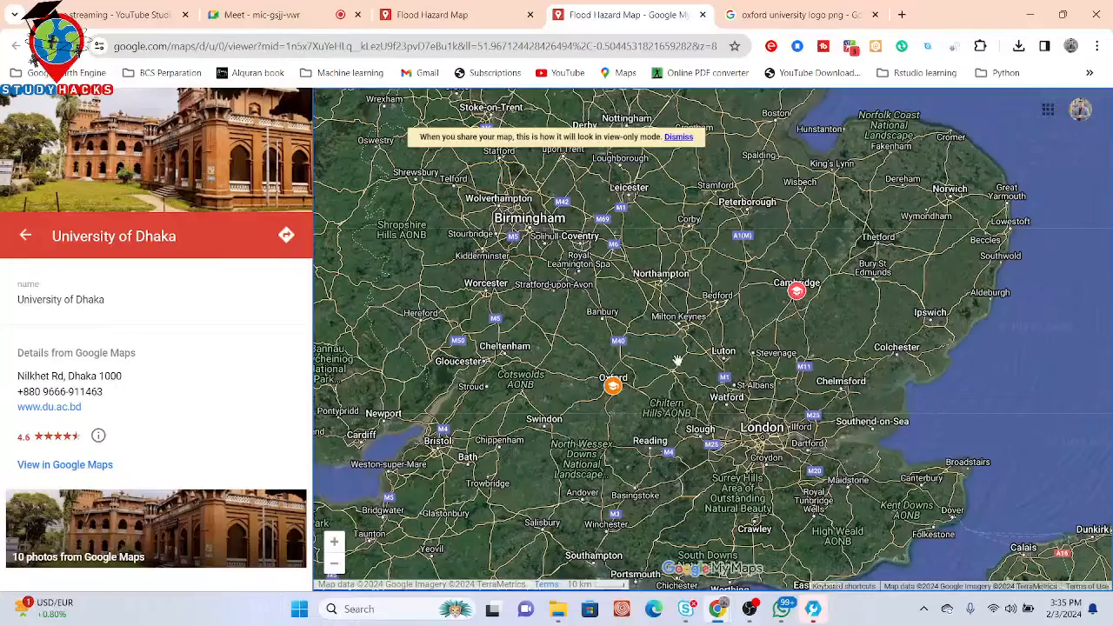
# Step: Examine the Oxford marker's location and the area south of the city around Kennington
pyautogui.moveTo(677, 361); pyautogui.dragTo(648, 258)
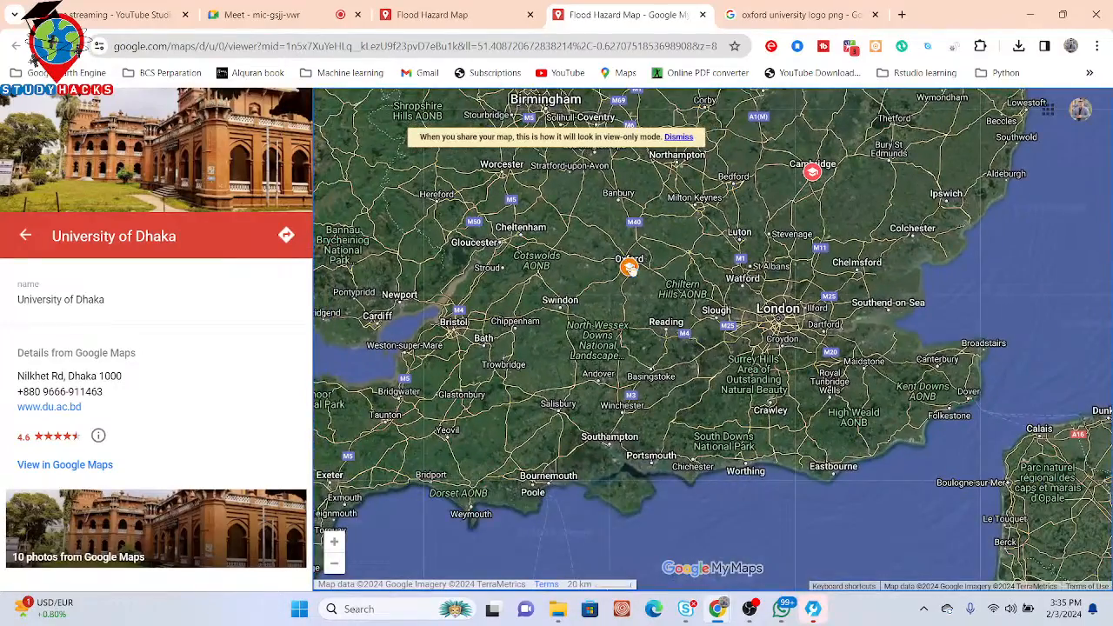
pyautogui.scroll(1, 630, 268)
pyautogui.scroll(1, 630, 267)
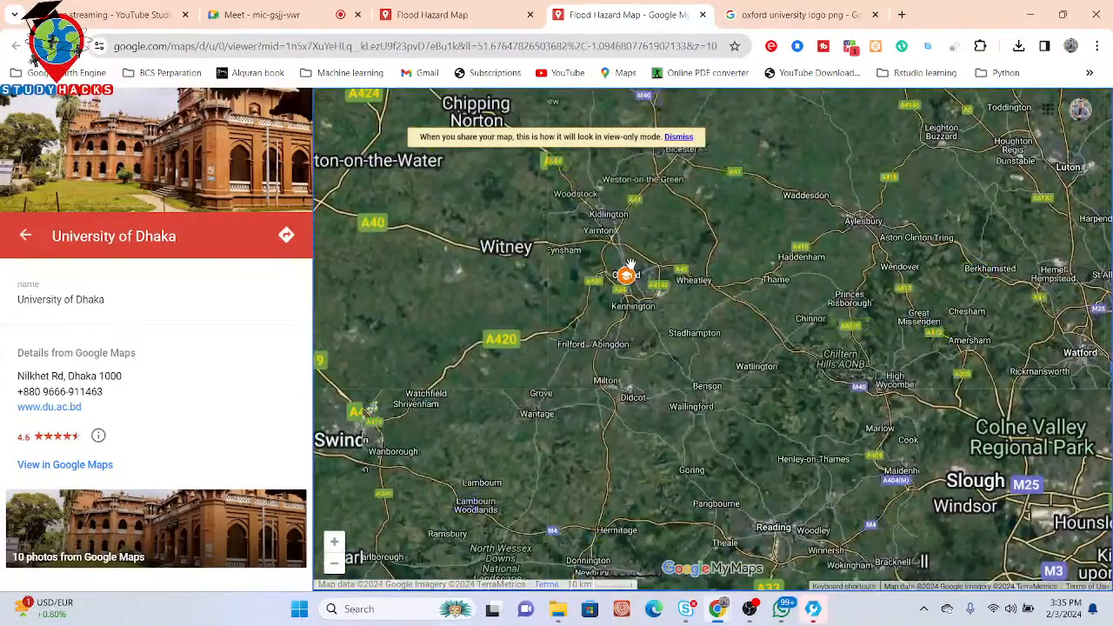
pyautogui.scroll(1, 627, 304)
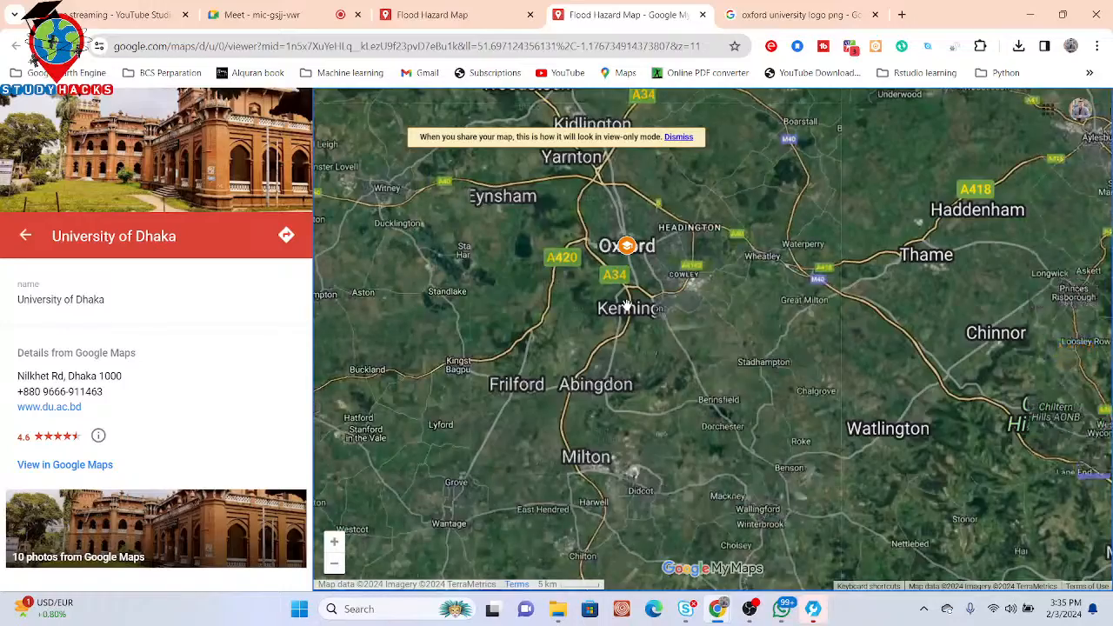
pyautogui.scroll(1, 627, 303)
pyautogui.scroll(1, 626, 305)
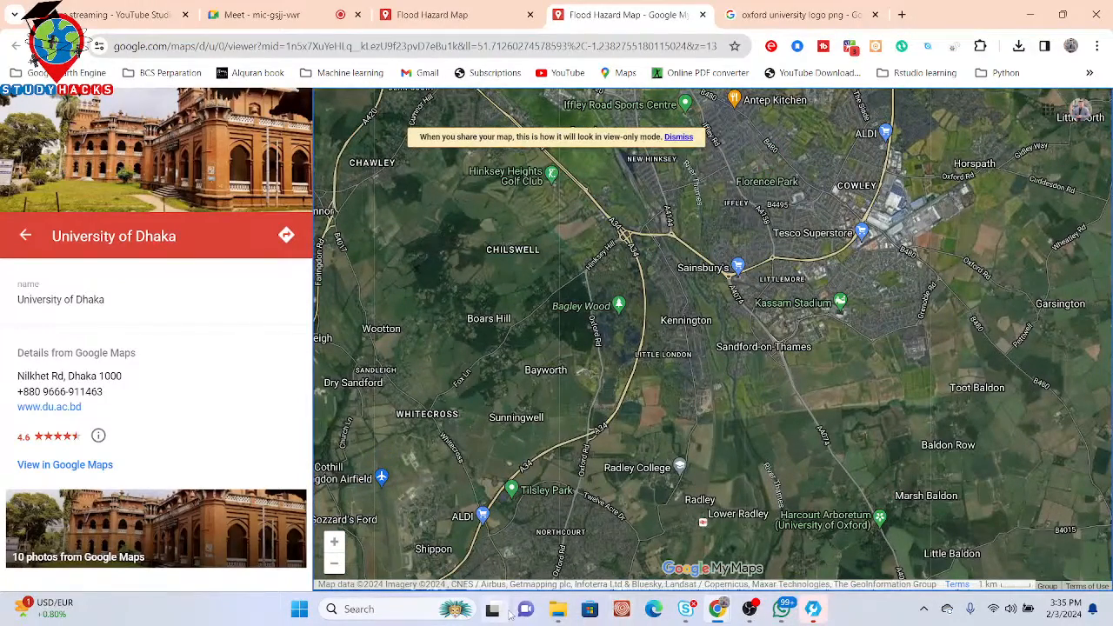
# Step: Minimize the browser and PC Repair windows and open This PC in File Explorer
pyautogui.click(1029, 15)
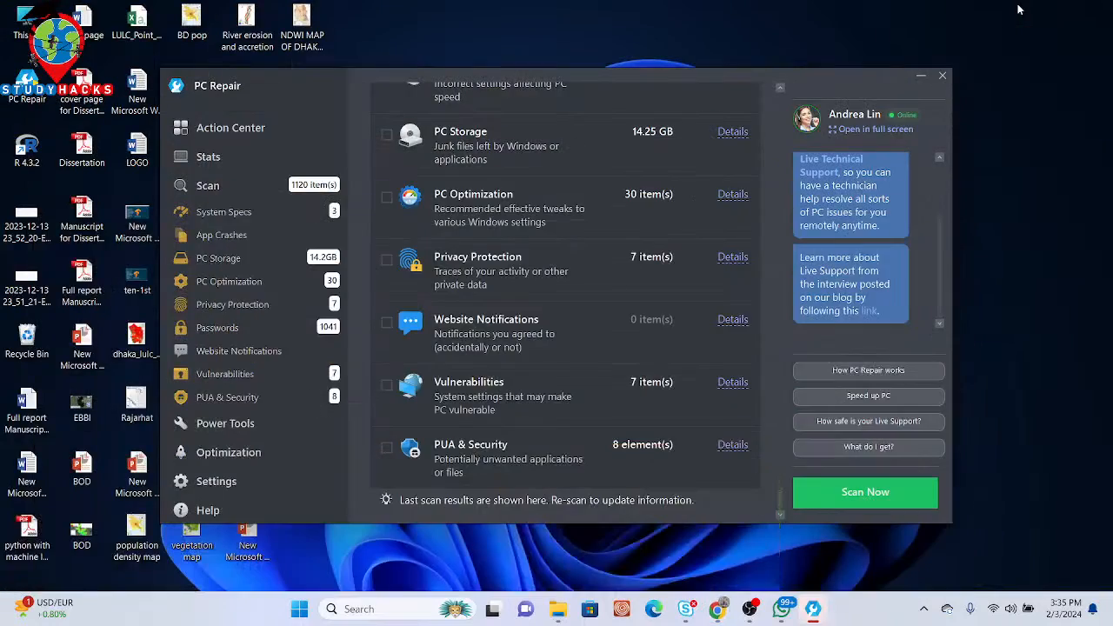
pyautogui.click(919, 77)
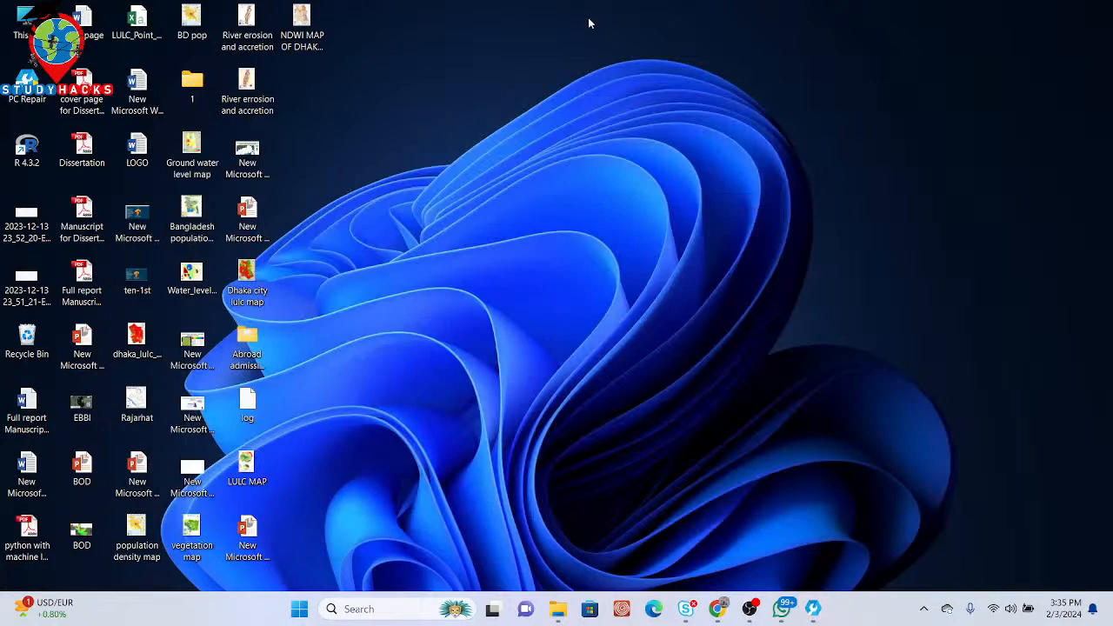
pyautogui.doubleClick(12, 29)
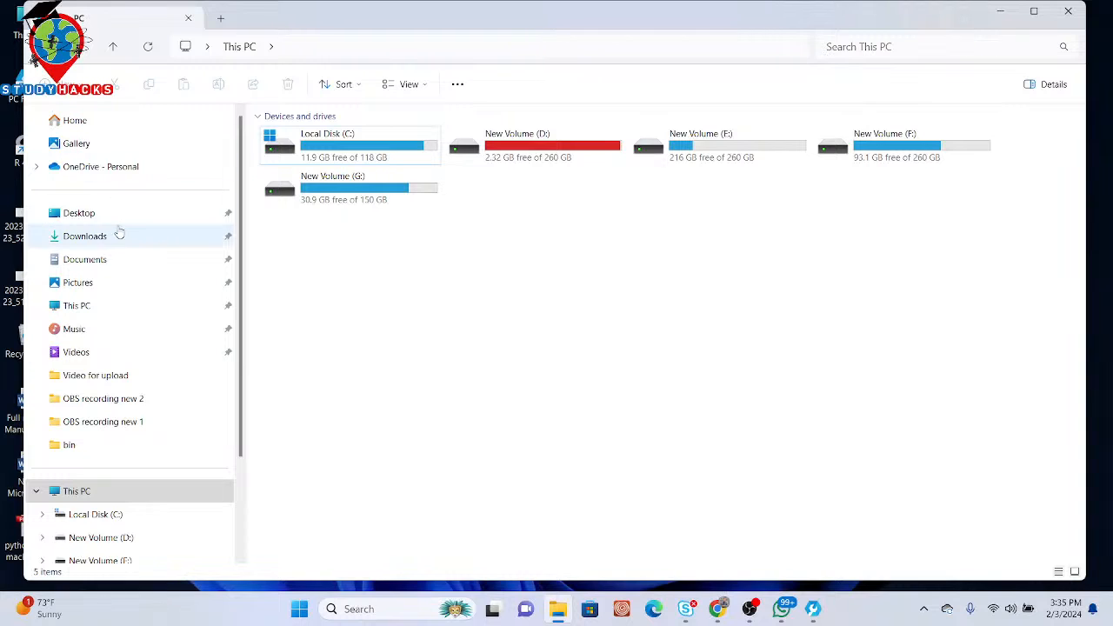
# Step: Look through the Downloads folder and the D, E and F drives for a data file to import
pyautogui.click(119, 233)
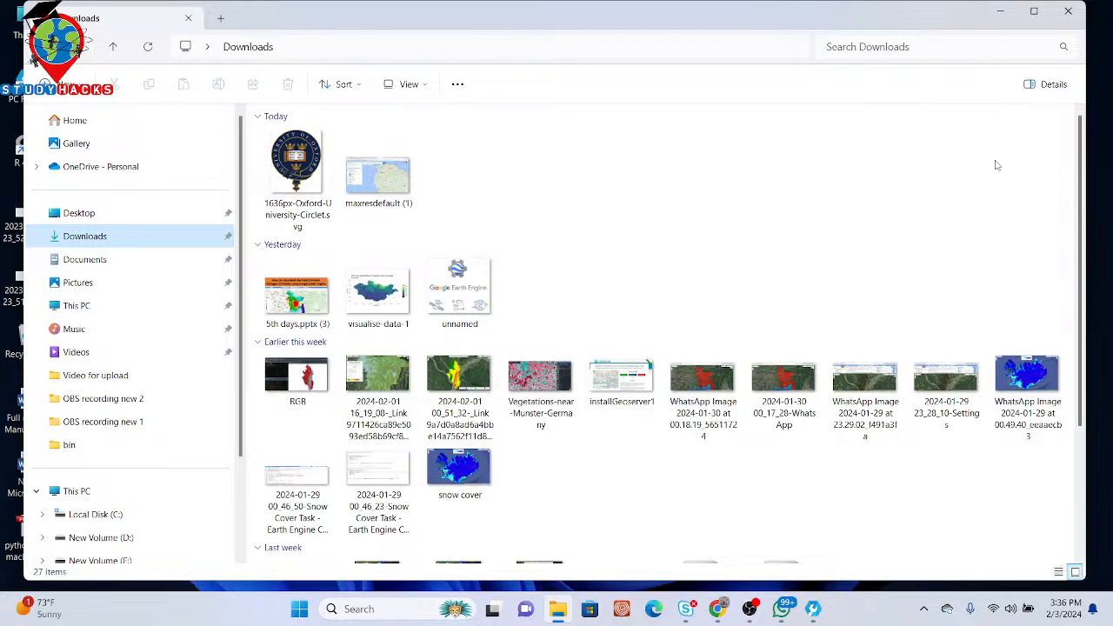
pyautogui.moveTo(1077, 138); pyautogui.dragTo(1077, 54)
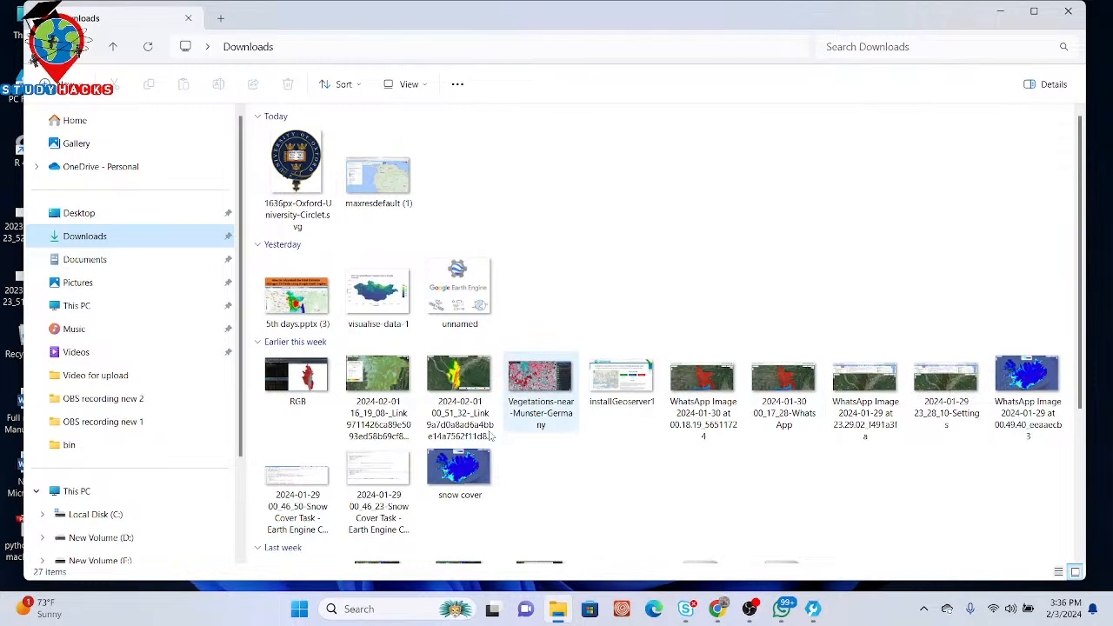
pyautogui.moveTo(246, 313); pyautogui.dragTo(241, 429)
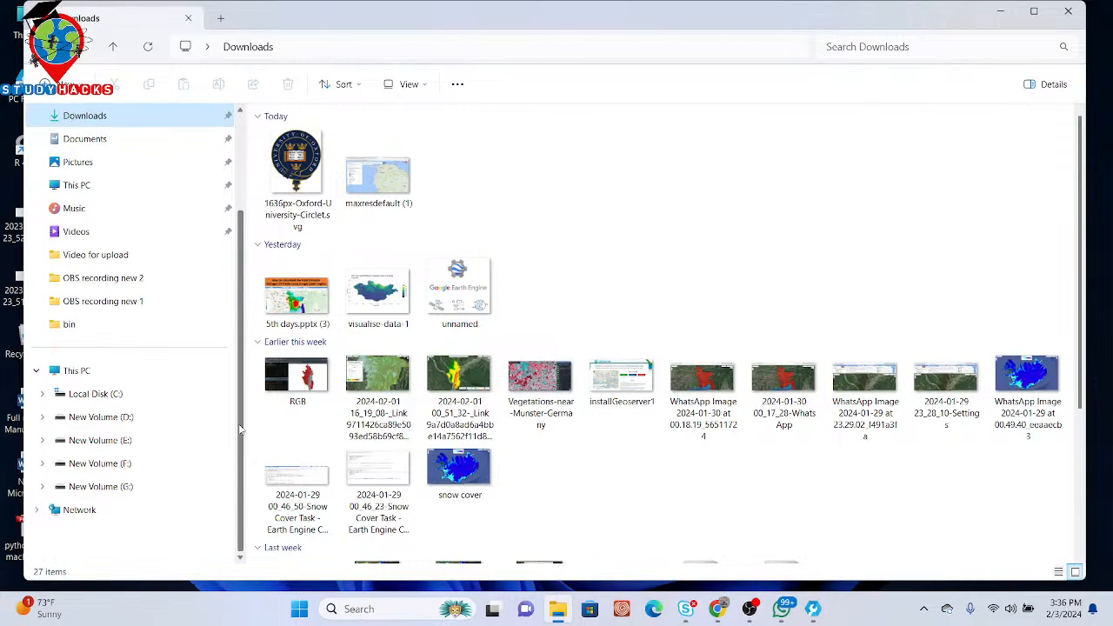
pyautogui.click(116, 423)
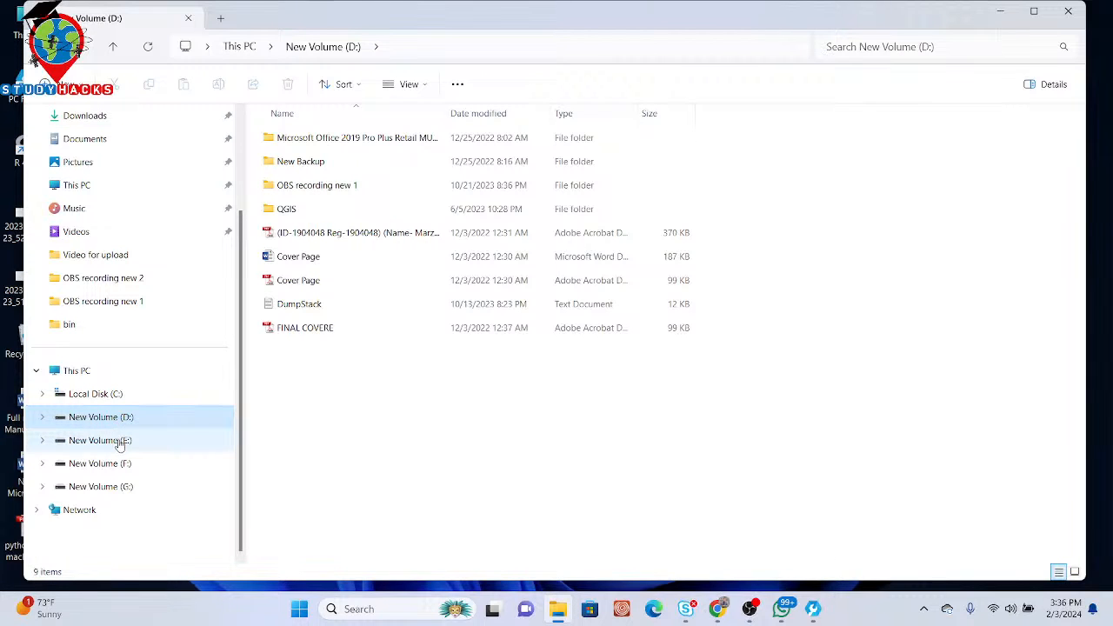
pyautogui.click(117, 441)
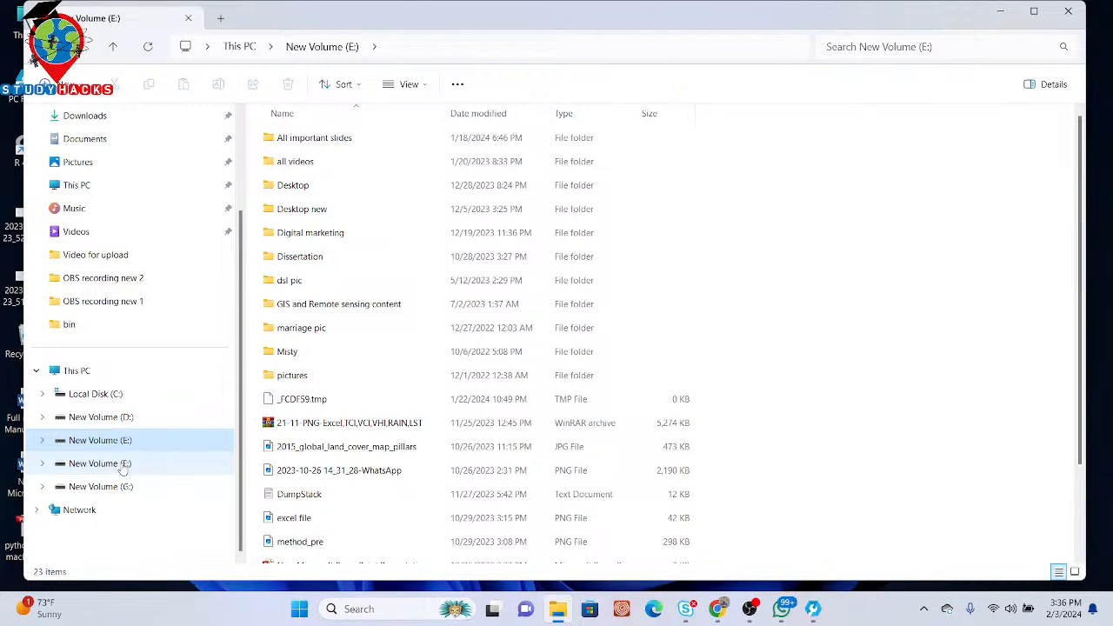
pyautogui.click(123, 464)
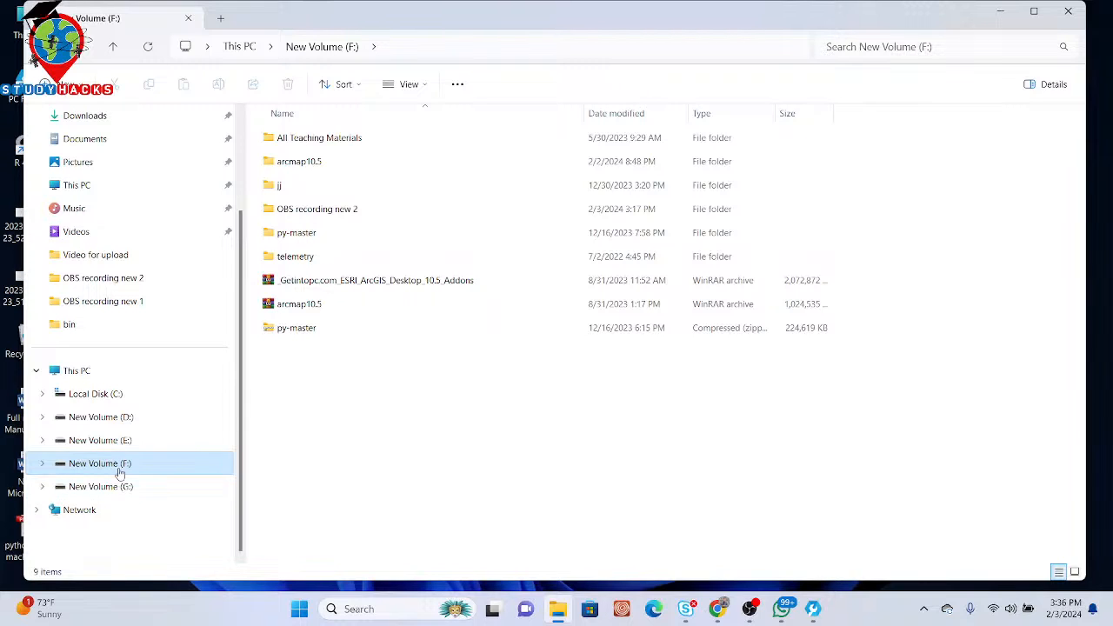
# Step: Check the Data folder of Flood susceptability mapping, inside All important slides on drive E, and return to All important slides
pyautogui.click(114, 443)
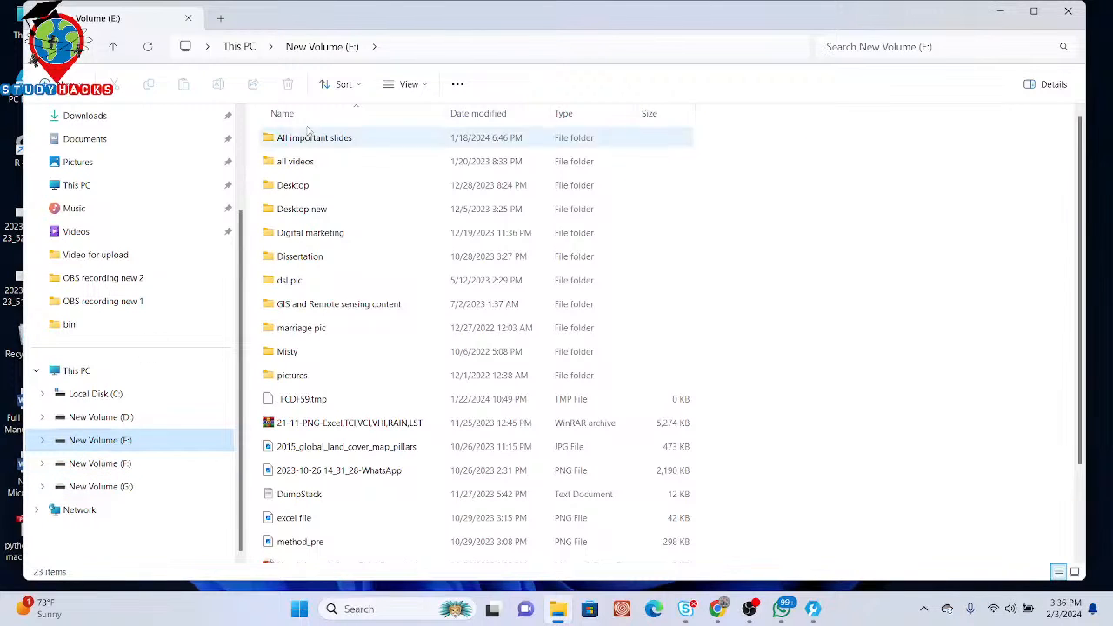
pyautogui.doubleClick(317, 139)
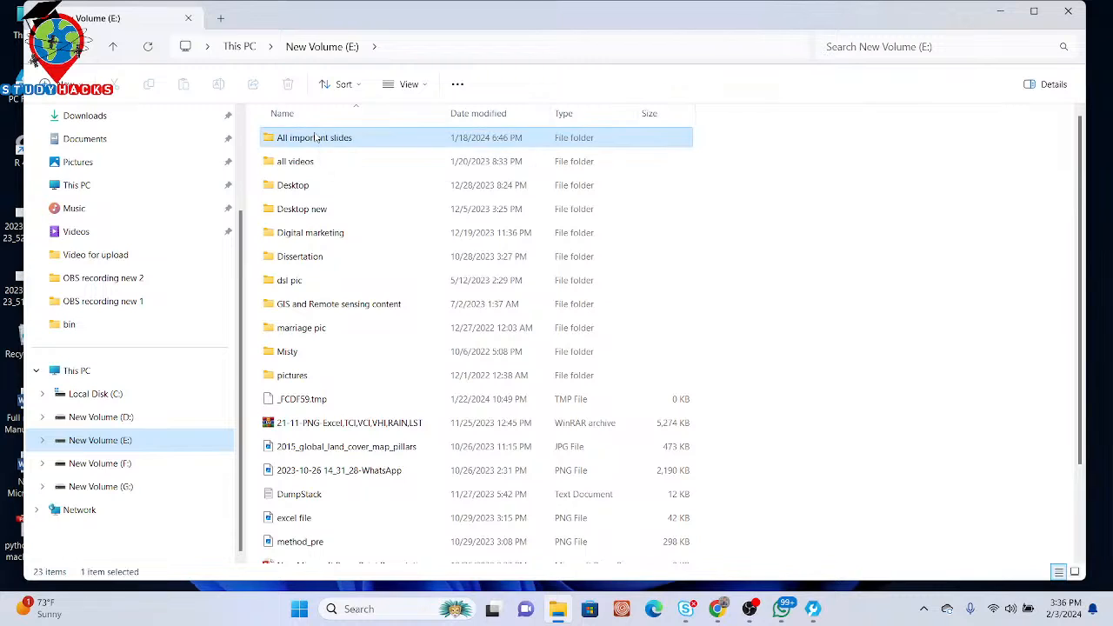
pyautogui.doubleClick(318, 161)
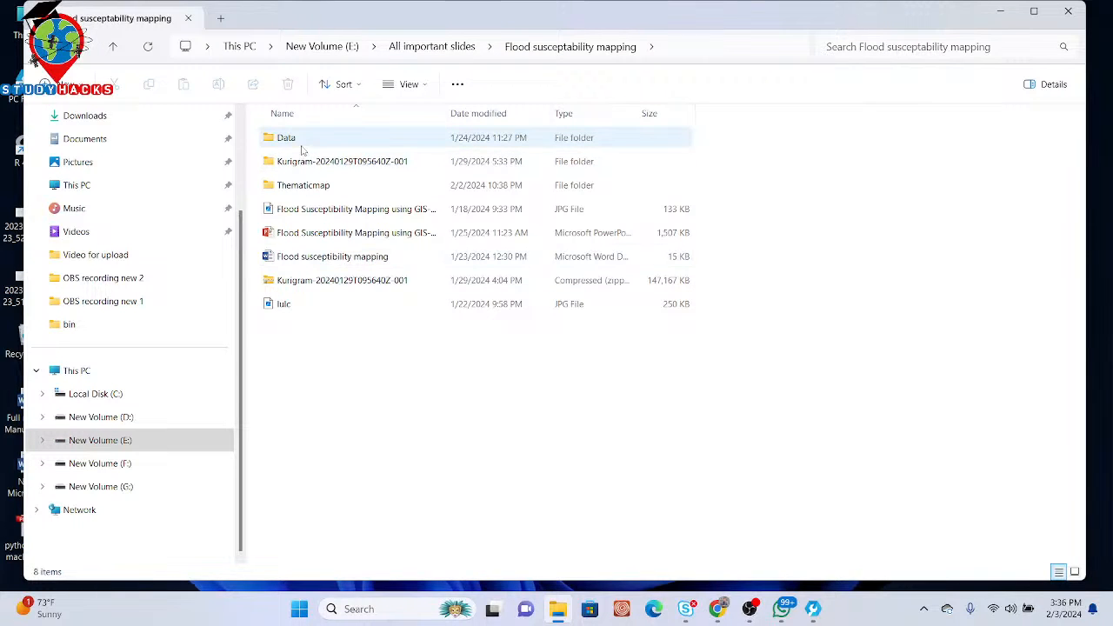
pyautogui.doubleClick(291, 141)
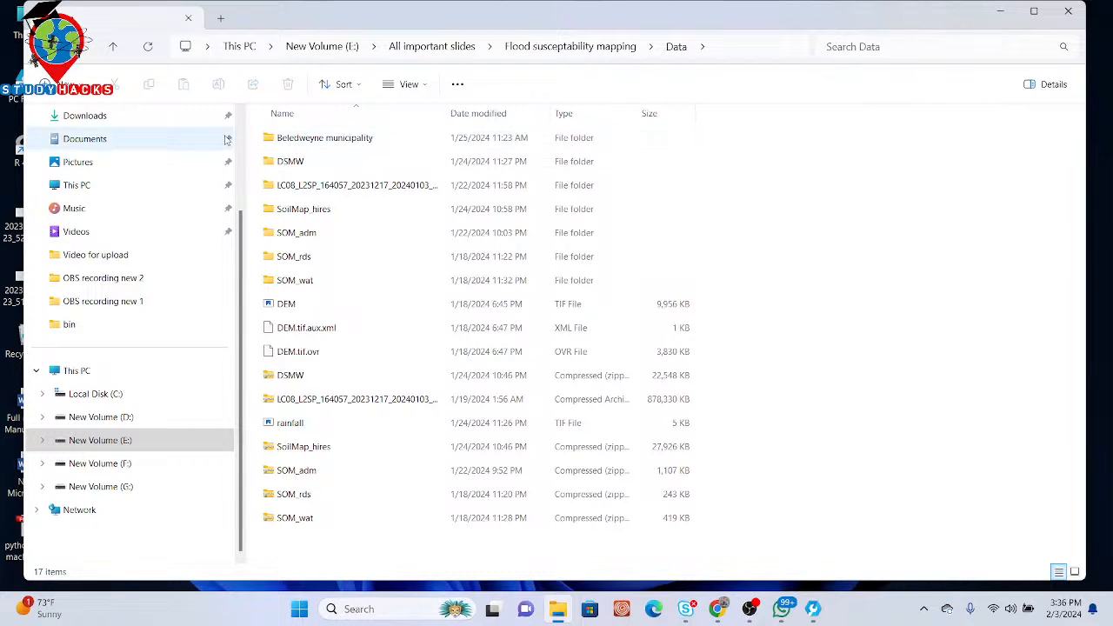
pyautogui.click(125, 49)
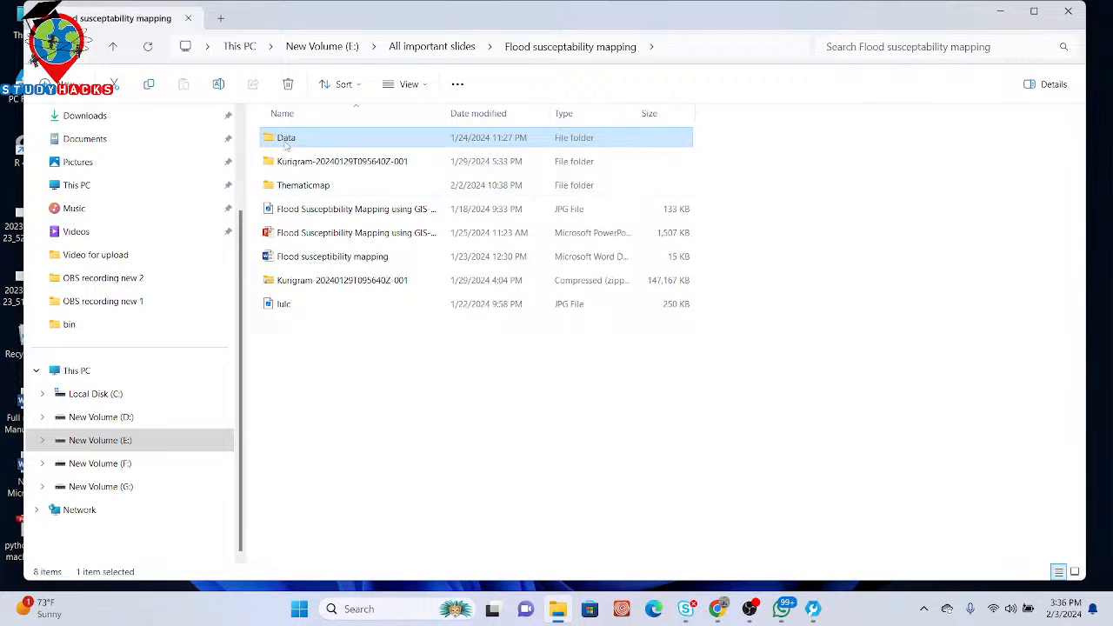
pyautogui.click(112, 46)
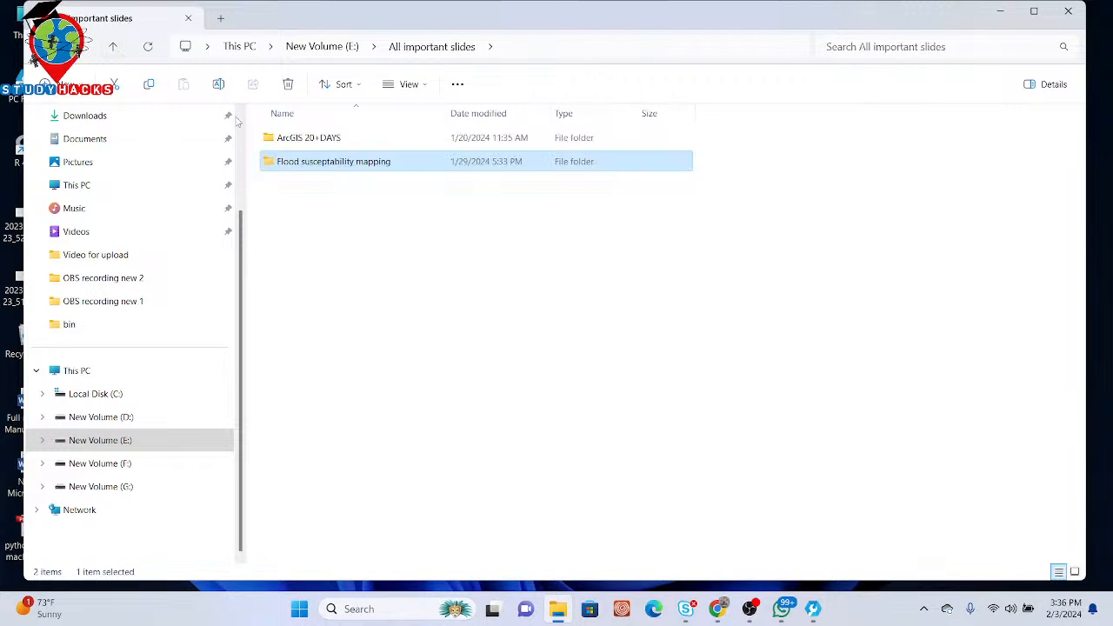
# Step: Open the ArcGIS 20+DAYS folder and check the files in its Data subfolder
pyautogui.click(277, 138)
pyautogui.doubleClick(277, 137)
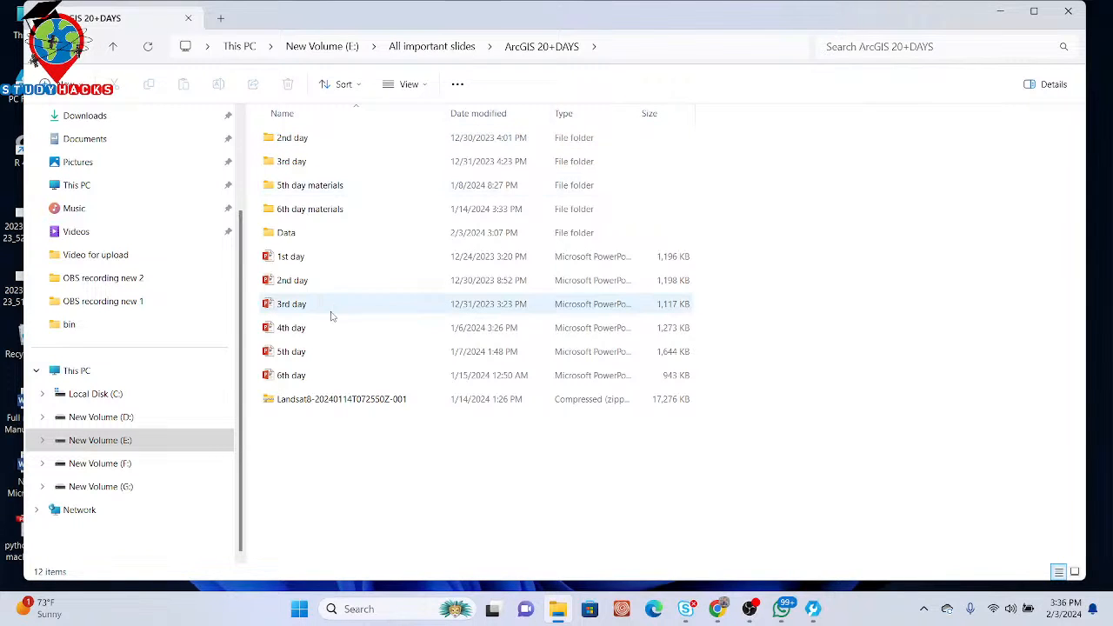
pyautogui.doubleClick(298, 233)
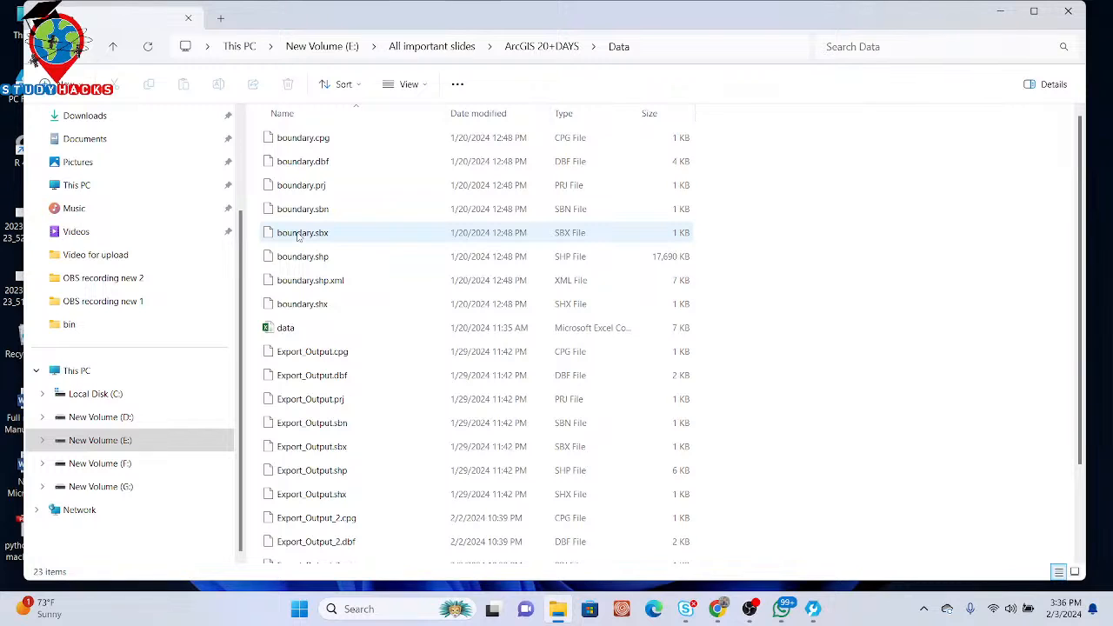
pyautogui.click(112, 48)
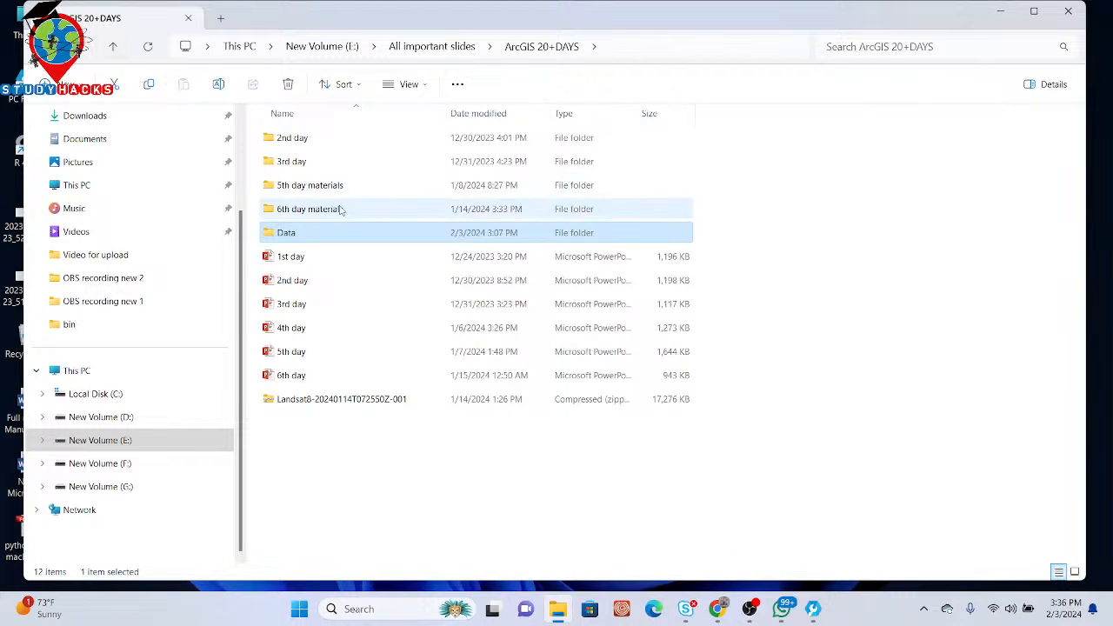
# Step: Open the "Ground water level csv" file from the 3rd day folder in Excel and dismiss the Office activation wizard
pyautogui.doubleClick(293, 163)
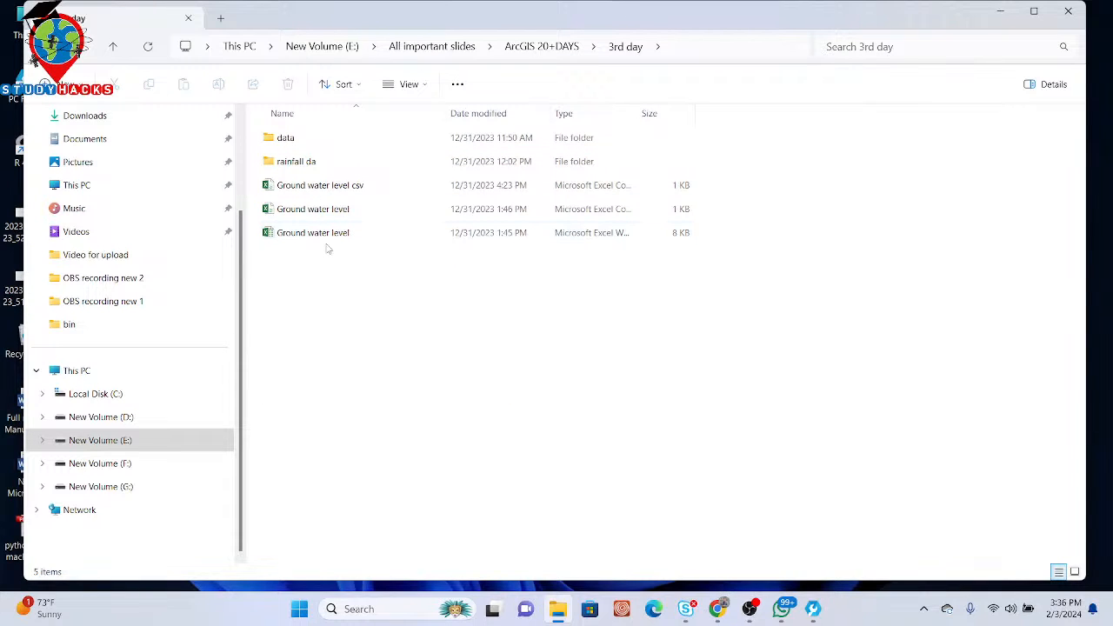
pyautogui.click(322, 189)
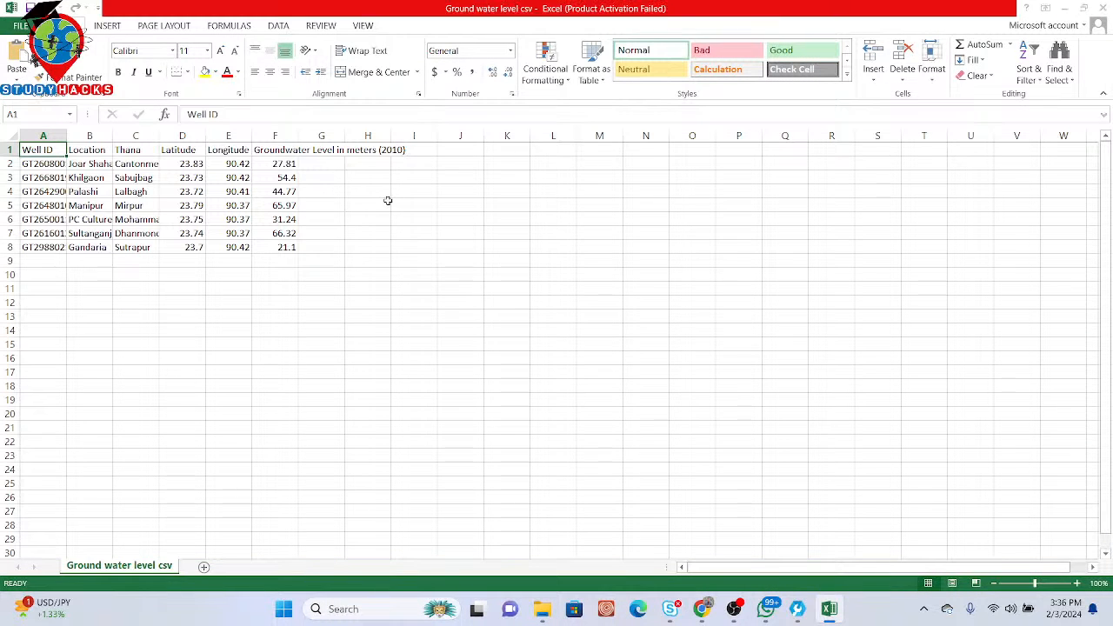
pyautogui.click(723, 140)
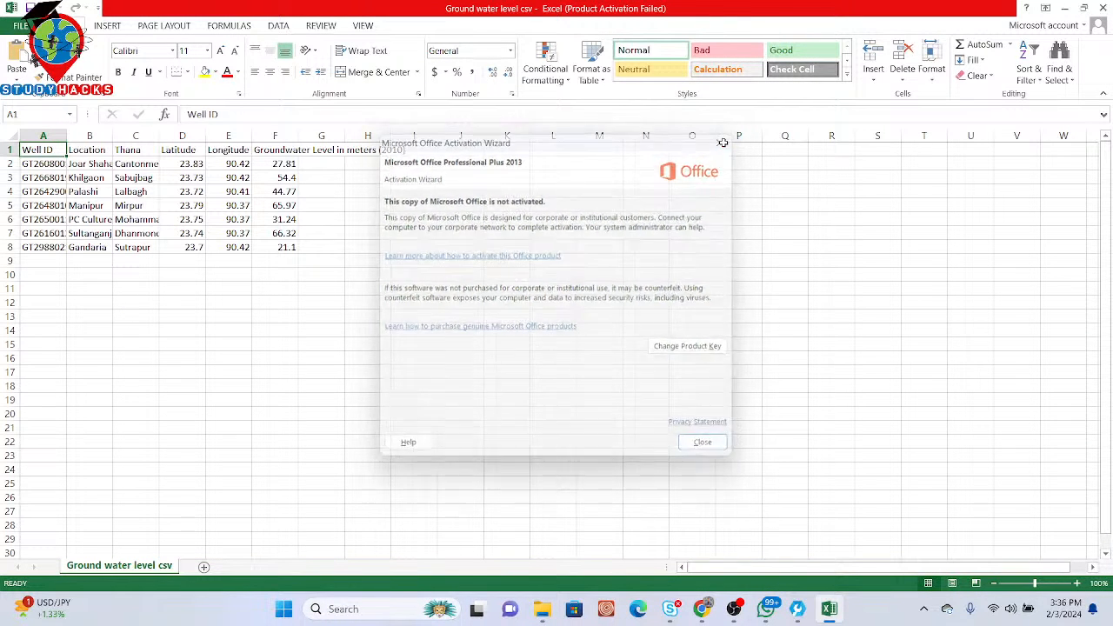
pyautogui.click(461, 261)
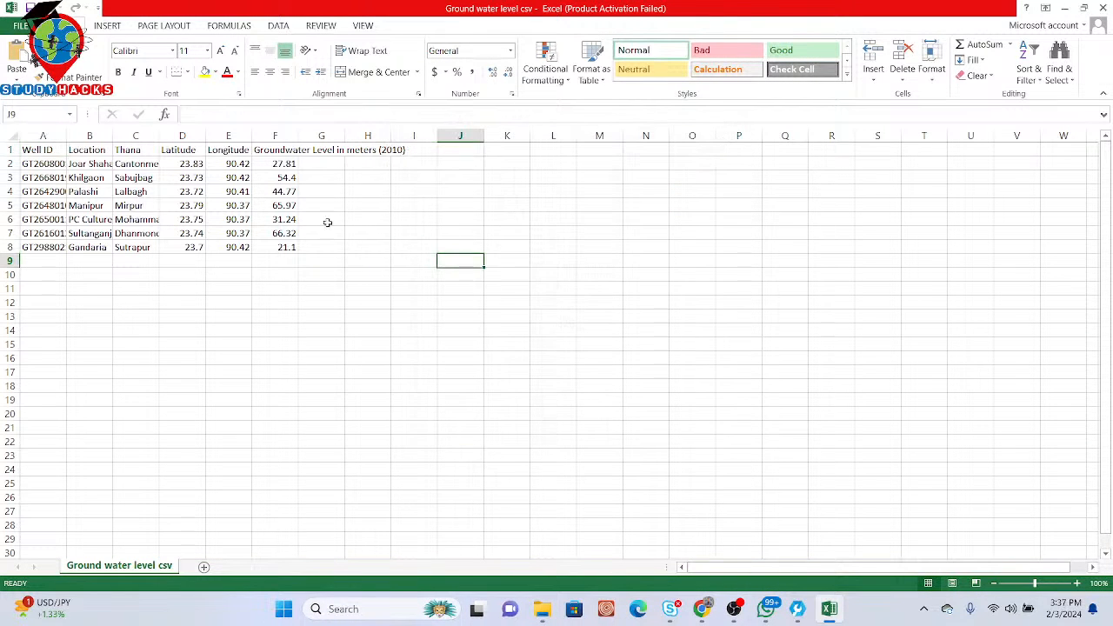
# Step: Widen the Well ID and Location columns, and review the Well ID, Location, Thana, Latitude and Longitude data
pyautogui.moveTo(68, 133); pyautogui.dragTo(218, 132)
pyautogui.click(55, 150)
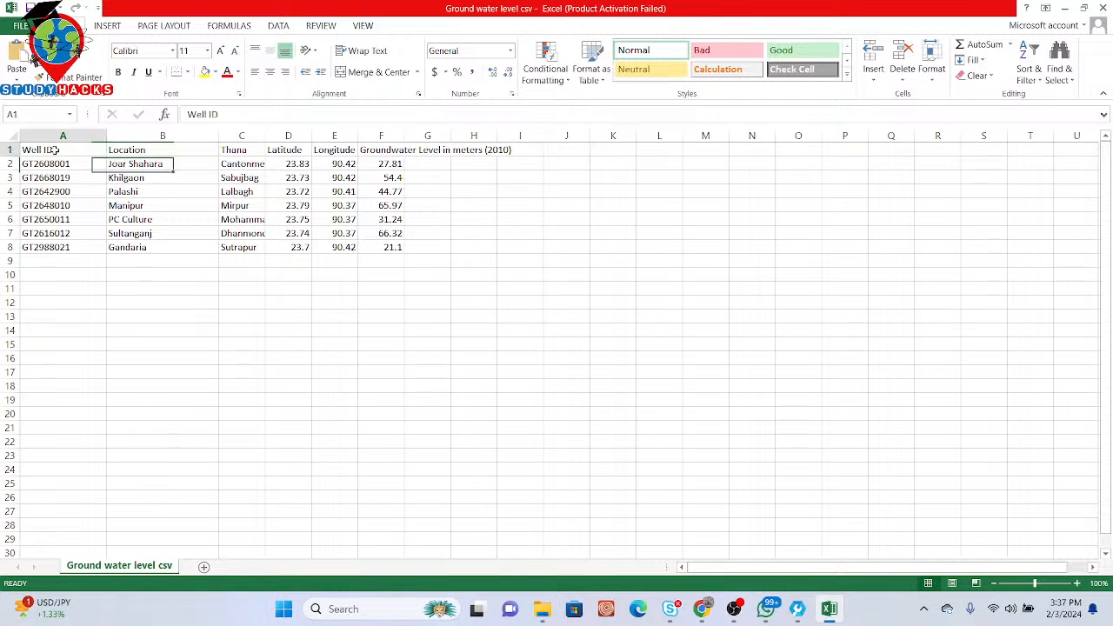
pyautogui.moveTo(55, 149); pyautogui.dragTo(69, 239)
pyautogui.moveTo(124, 150); pyautogui.dragTo(161, 249)
pyautogui.moveTo(244, 152); pyautogui.dragTo(252, 251)
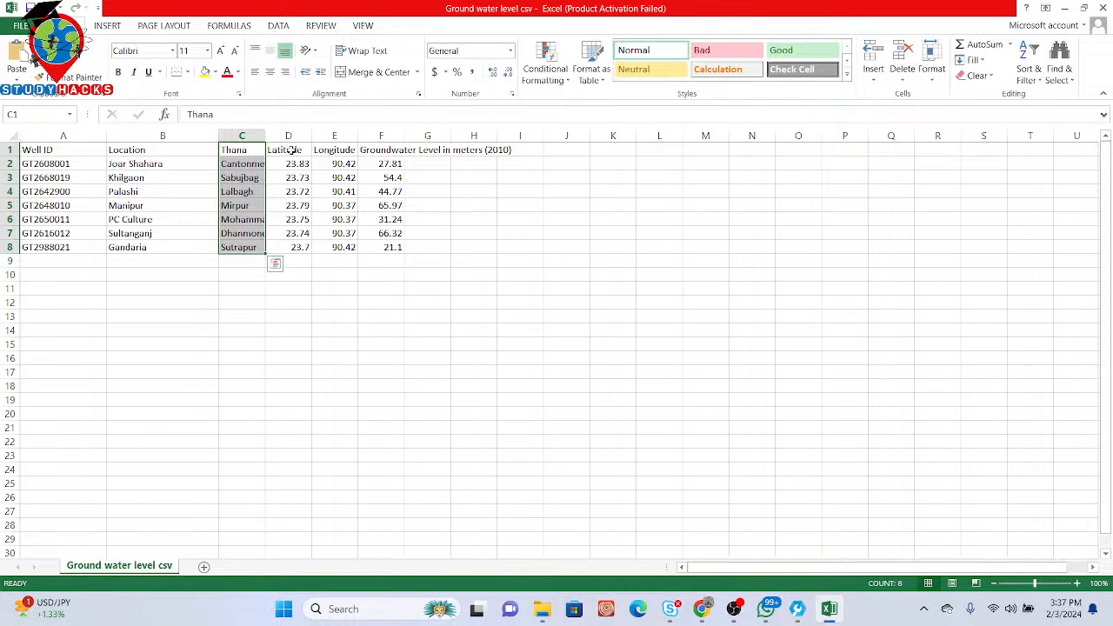
pyautogui.moveTo(292, 150); pyautogui.dragTo(298, 248)
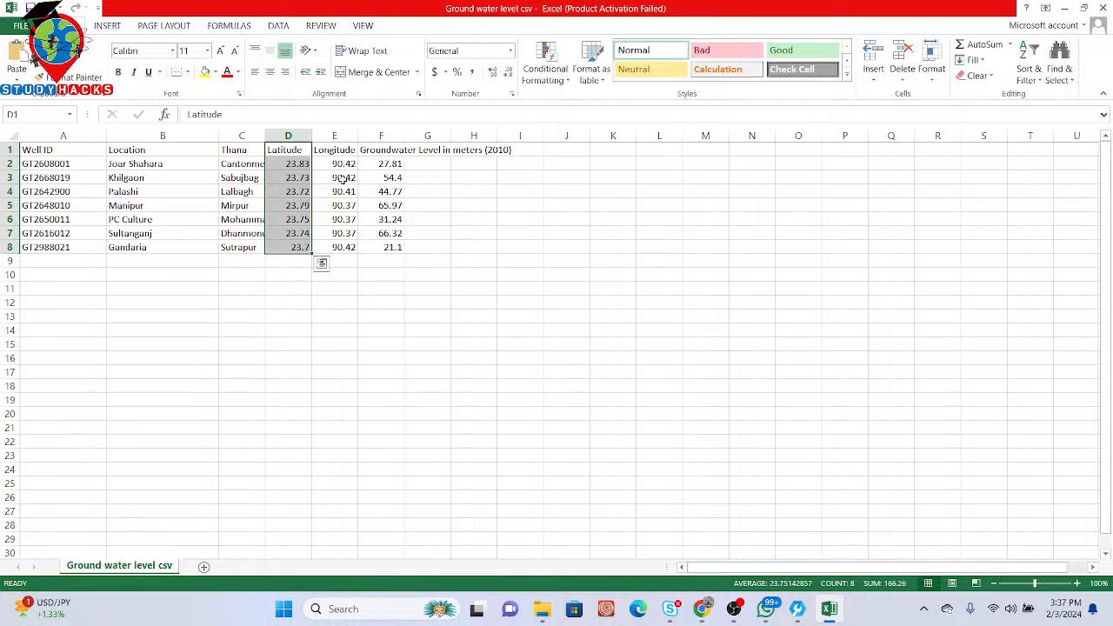
pyautogui.moveTo(341, 149); pyautogui.dragTo(358, 249)
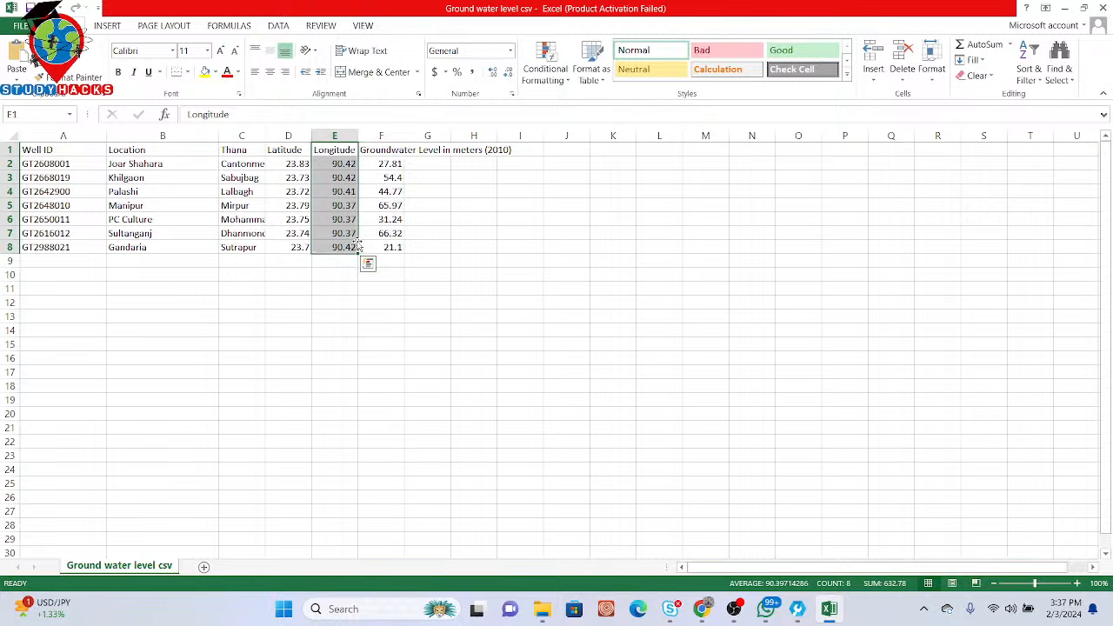
# Step: Fit the Groundwater Level column to its heading, and review its values together with the Latitude and Longitude columns
pyautogui.doubleClick(404, 134)
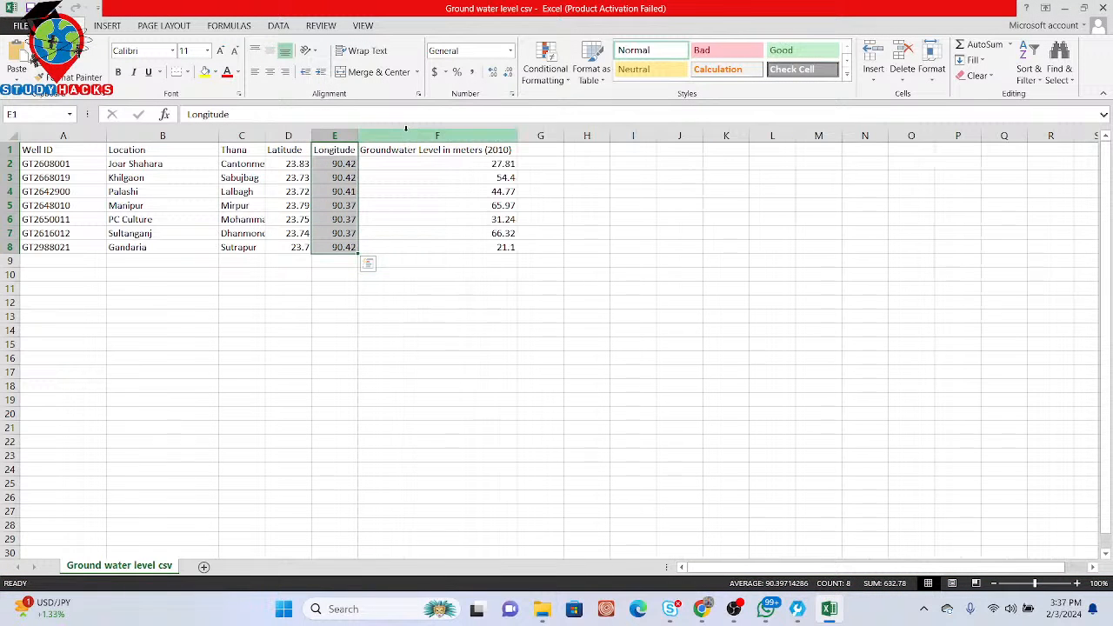
pyautogui.moveTo(440, 164); pyautogui.dragTo(466, 254)
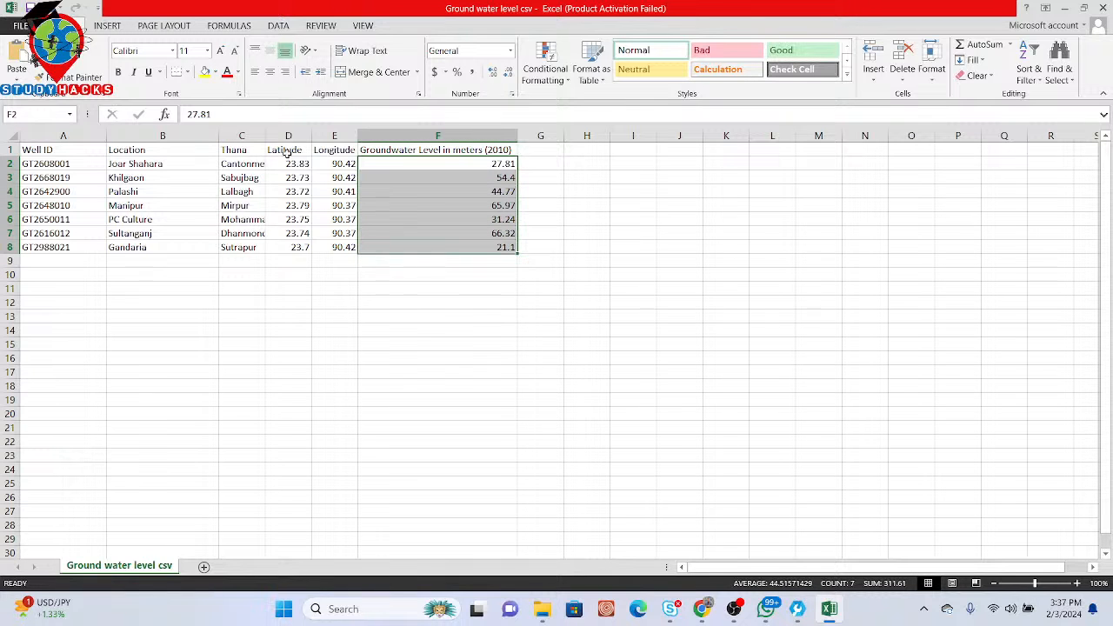
pyautogui.moveTo(283, 150)
pyautogui.mouseDown()
pyautogui.moveTo(318, 167)
pyautogui.moveTo(332, 247)
pyautogui.mouseUp()
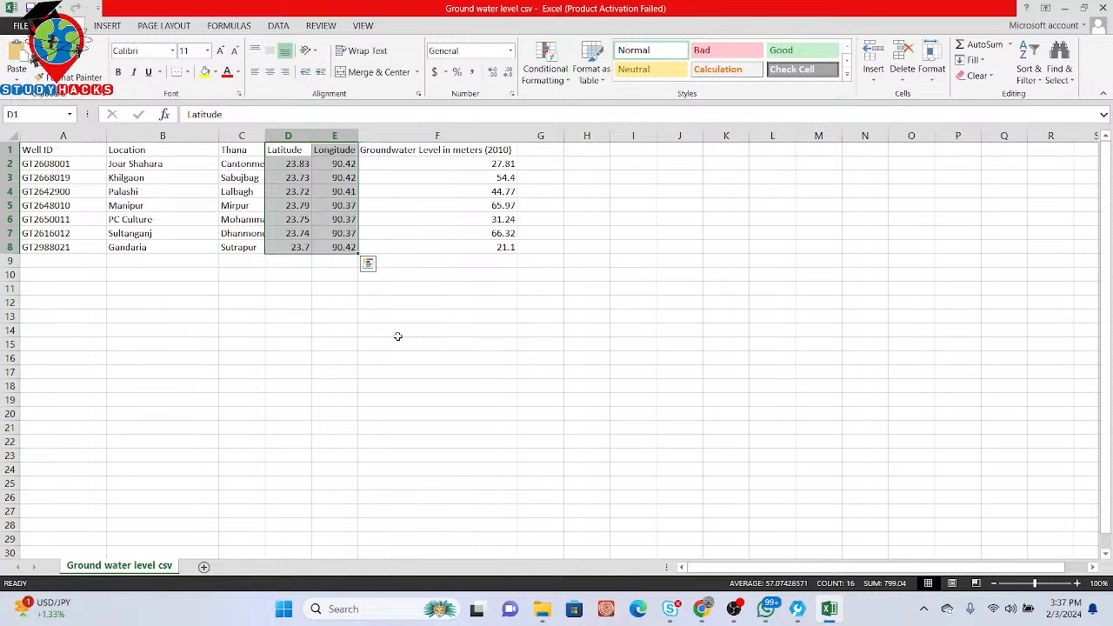
# Step: Add the heading "YouTube Link" in cell G1 and widen column G
pyautogui.click(546, 150)
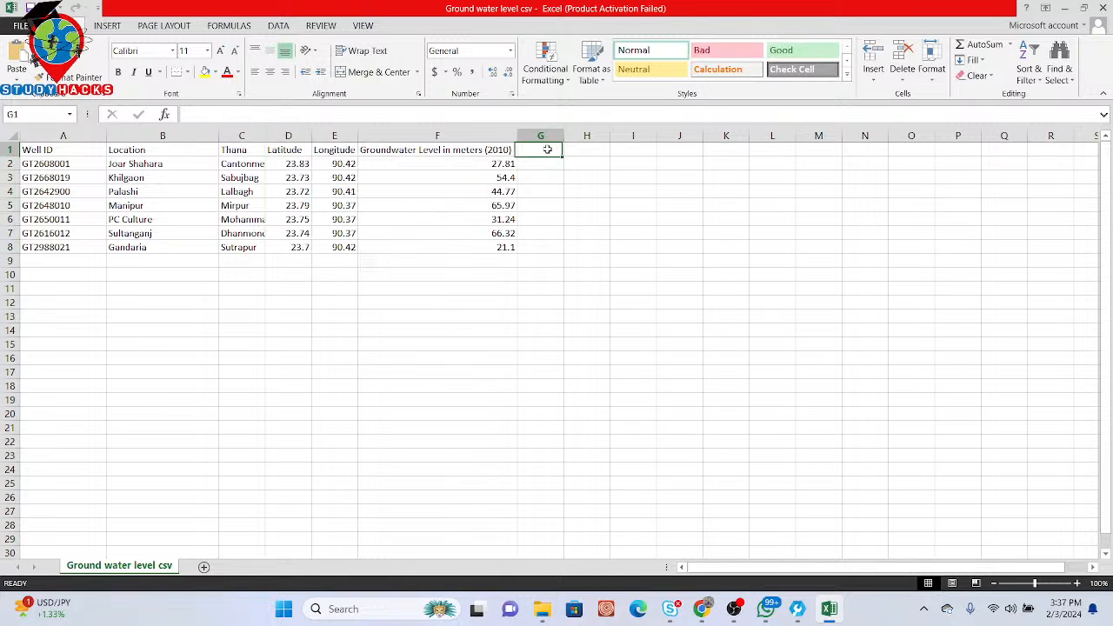
pyautogui.moveTo(564, 130); pyautogui.dragTo(590, 126)
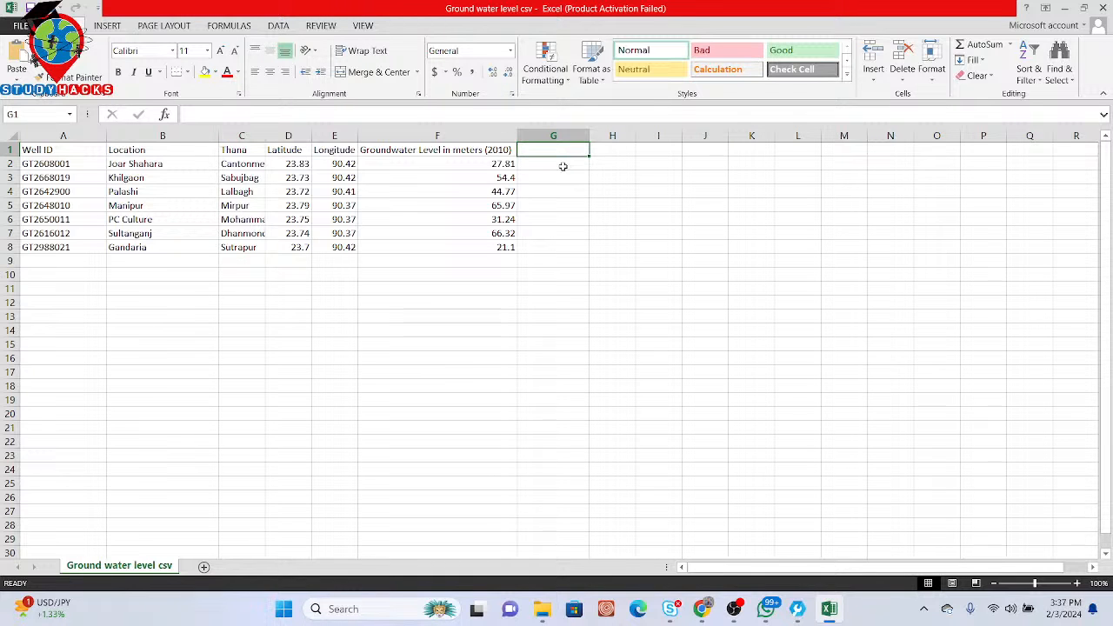
pyautogui.write('ink')
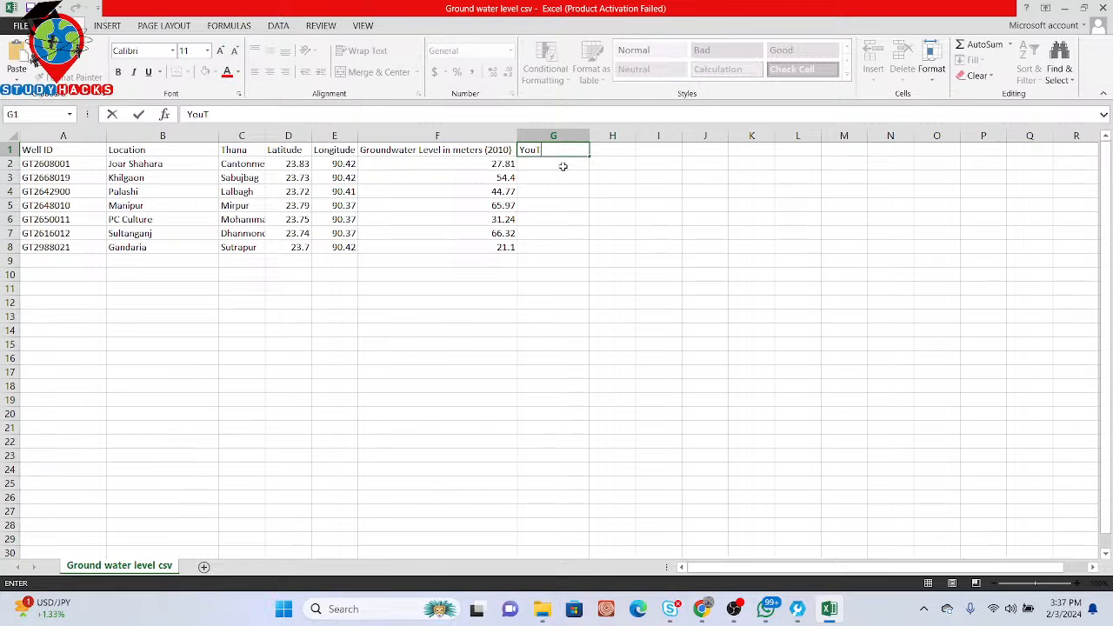
pyautogui.write('ube Link')
pyautogui.click(534, 165)
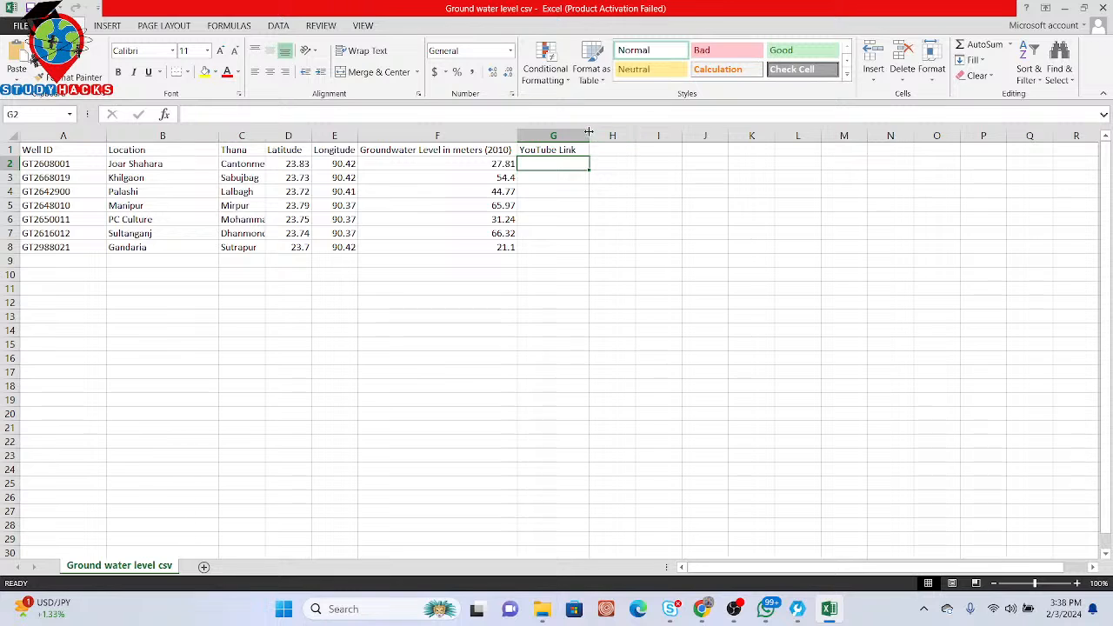
pyautogui.moveTo(589, 136); pyautogui.dragTo(639, 133)
# Step: Add the heading "Imagery" in cell H1, beside YouTube Link
pyautogui.click(661, 154)
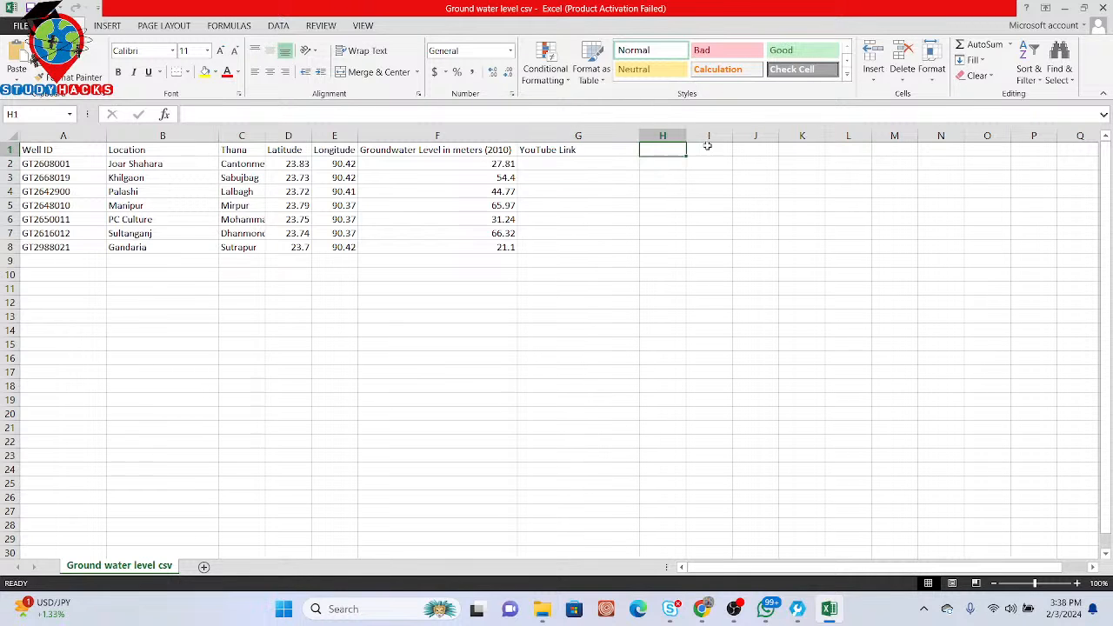
pyautogui.click(709, 148)
pyautogui.click(756, 147)
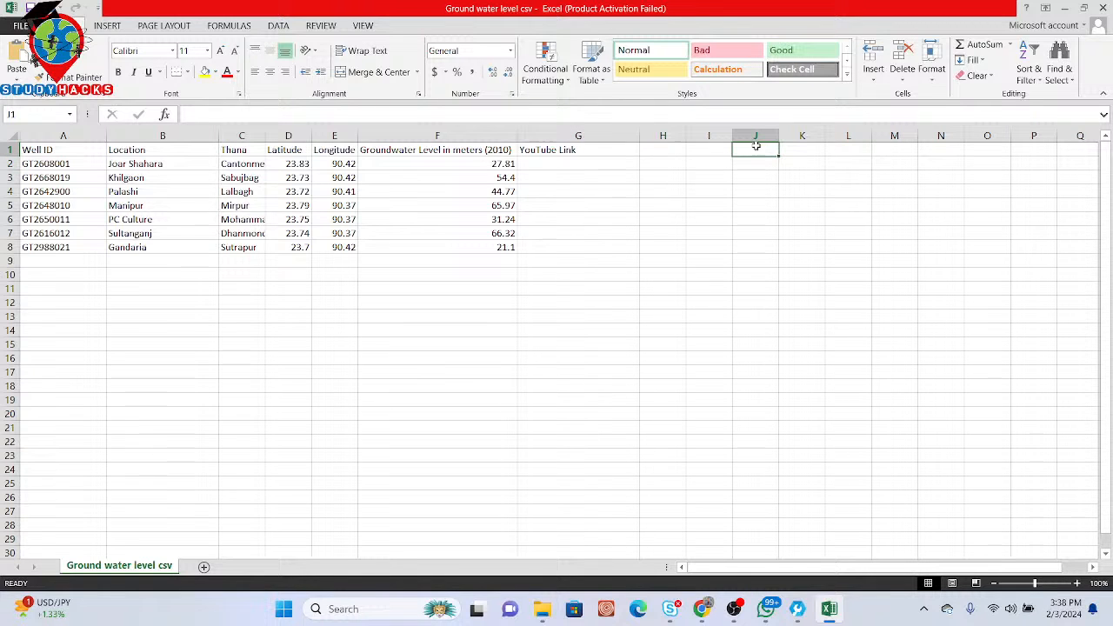
pyautogui.click(561, 164)
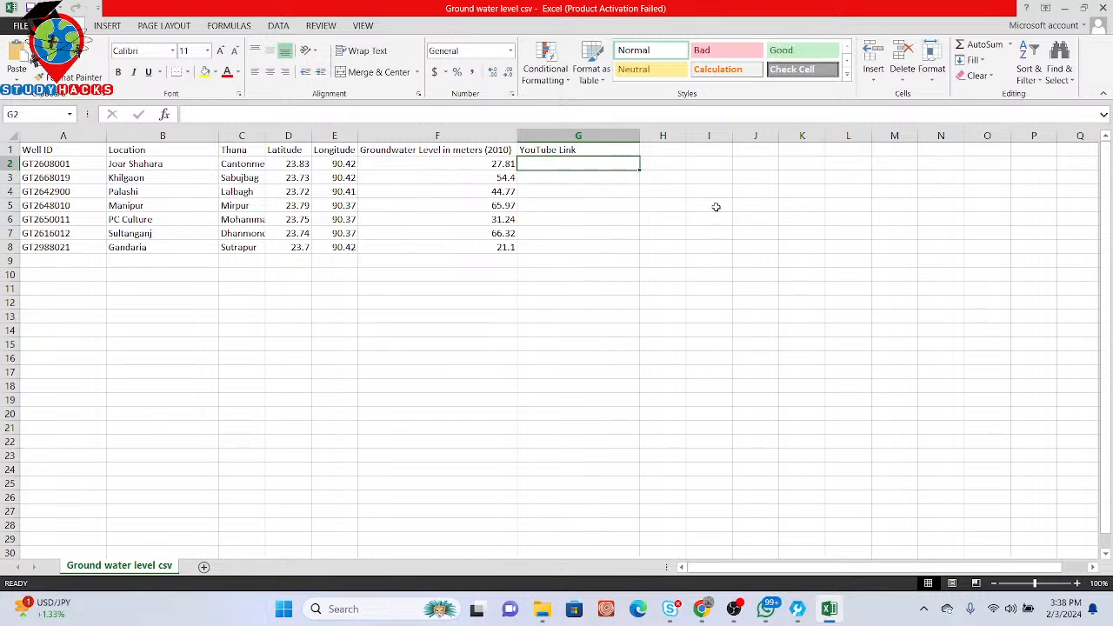
pyautogui.click(652, 146)
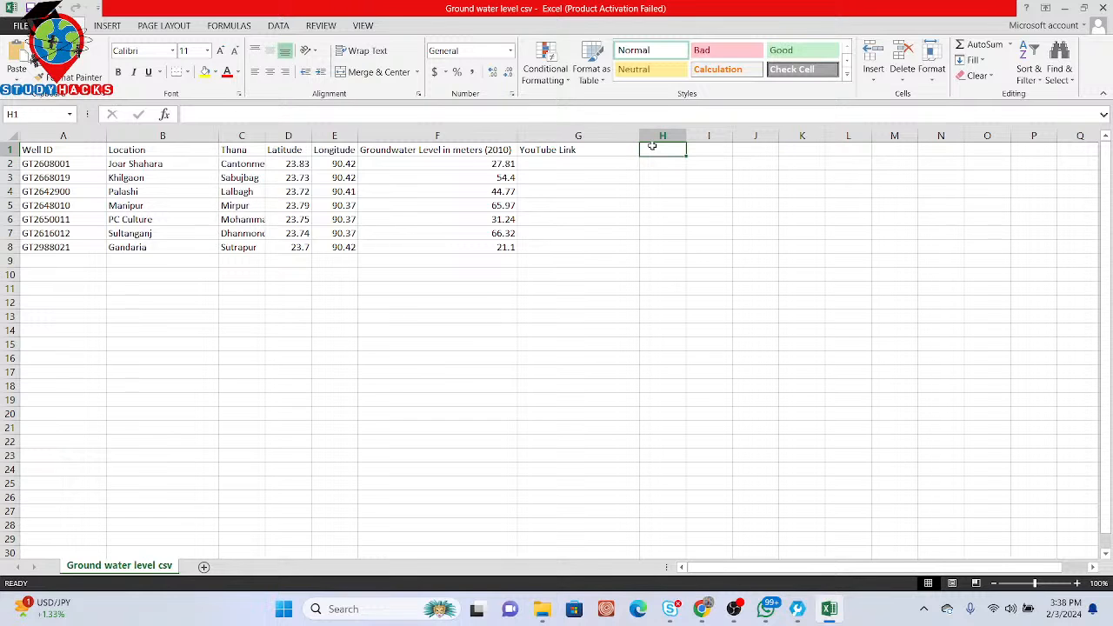
pyautogui.write('Imagery')
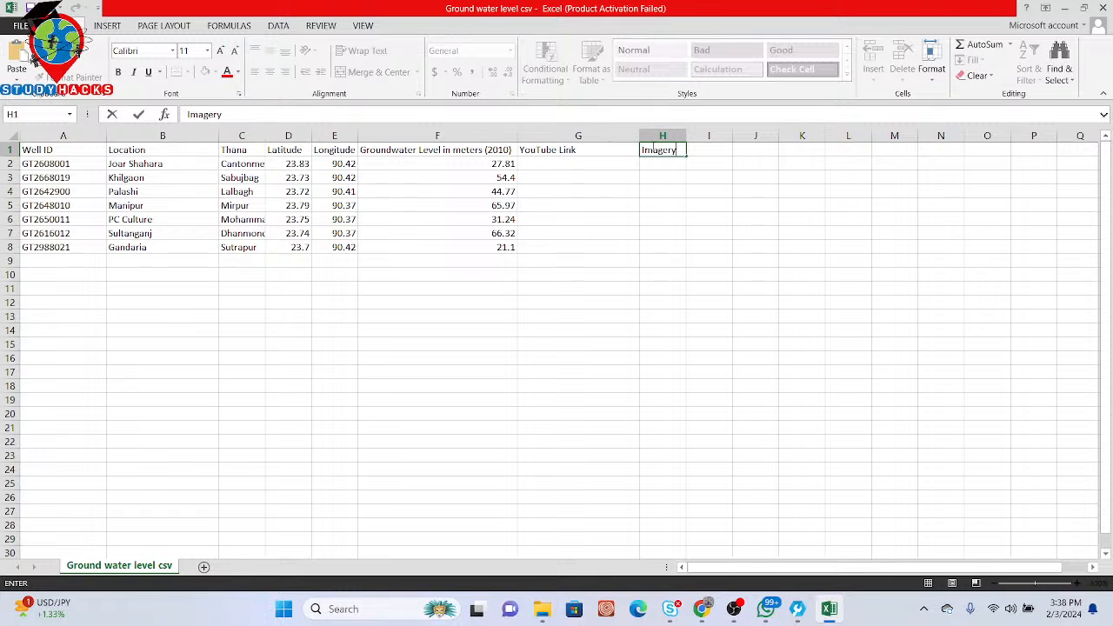
pyautogui.click(584, 162)
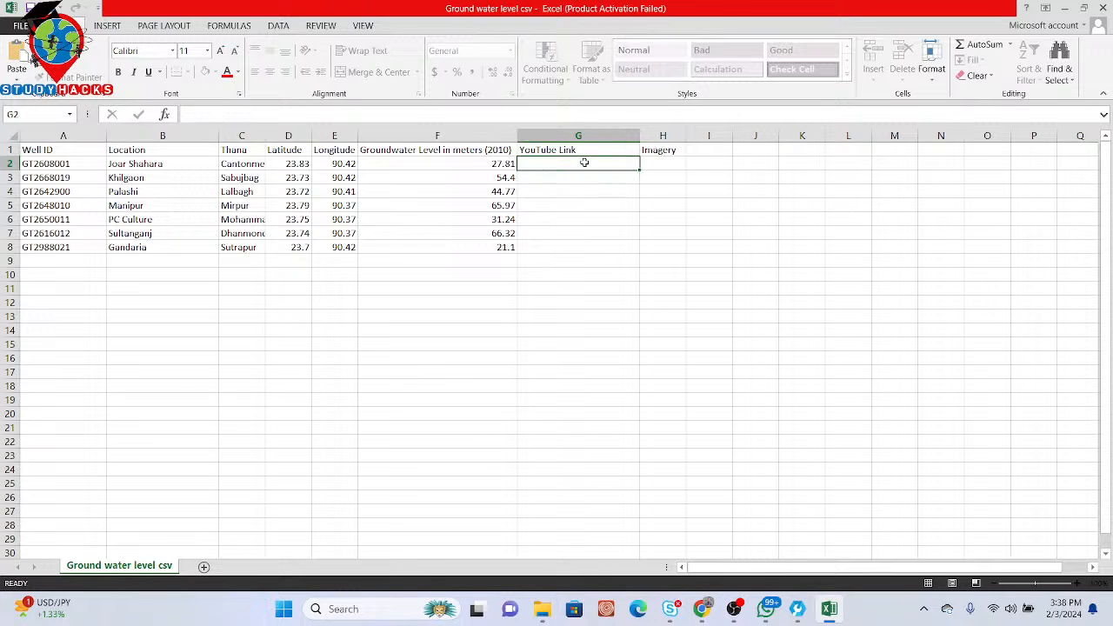
pyautogui.moveTo(703, 604)
pyautogui.click(623, 539)
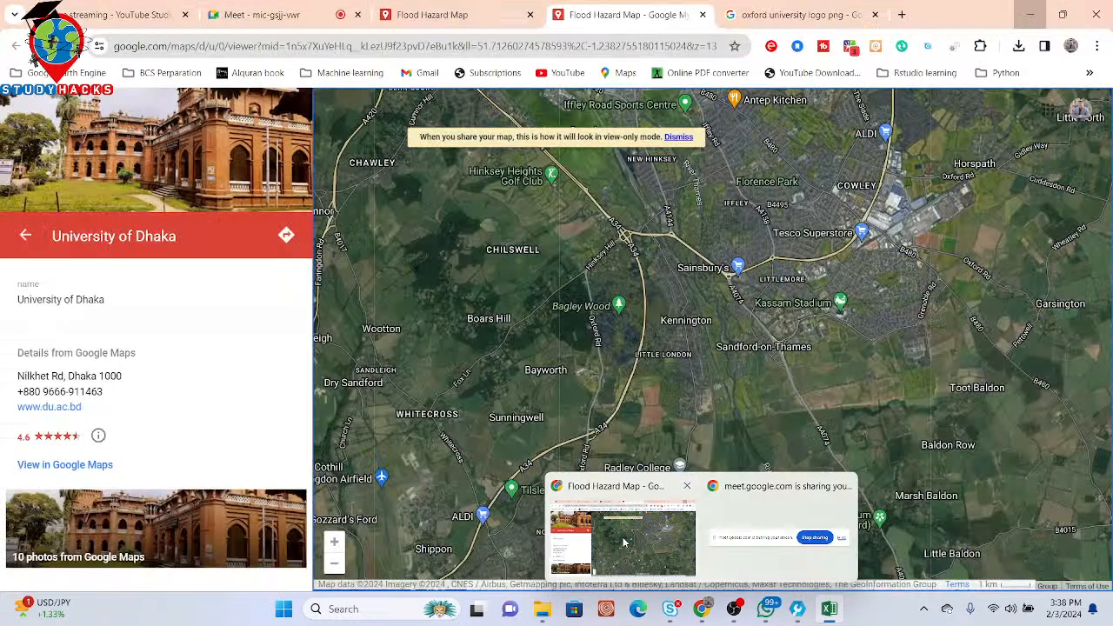
pyautogui.click(902, 15)
pyautogui.write('y')
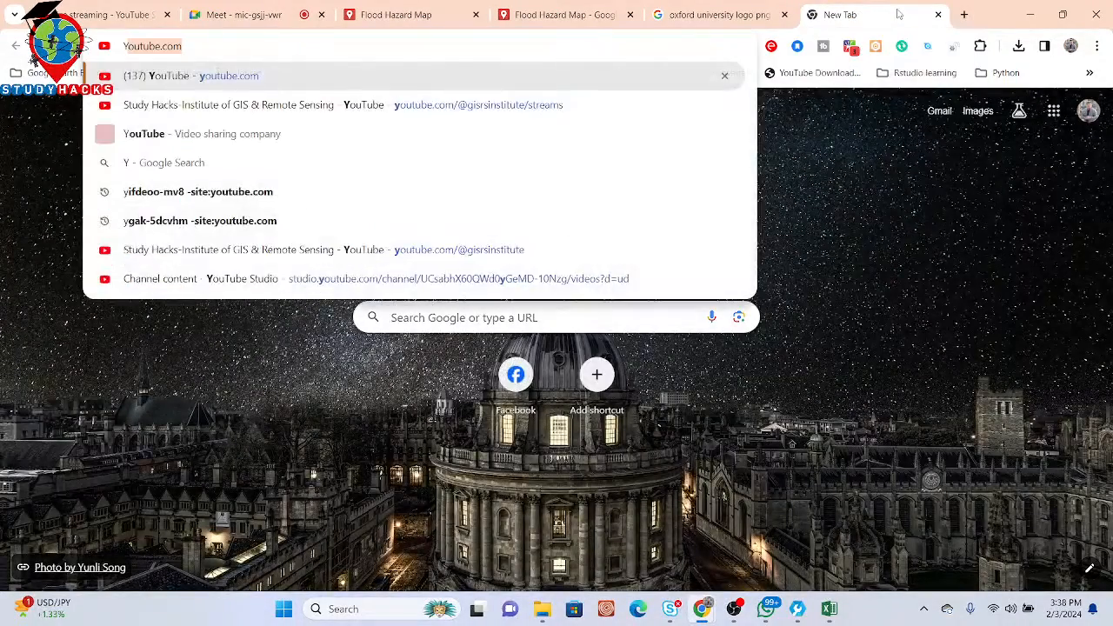
pyautogui.press('BackSpace')
pyautogui.press('BackSpace')
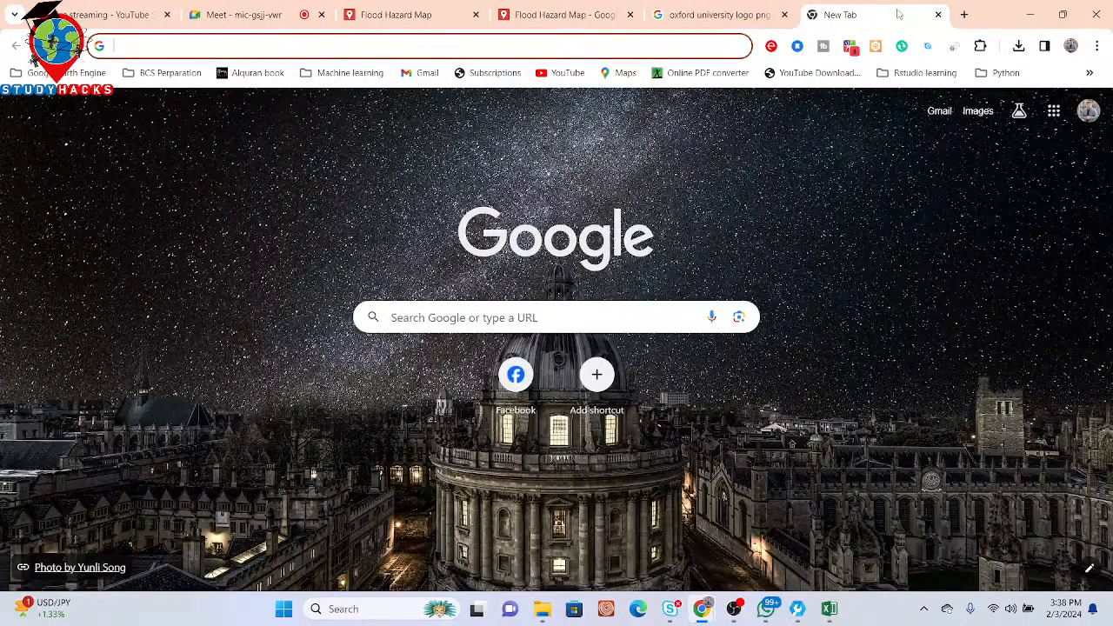
pyautogui.write('youtube')
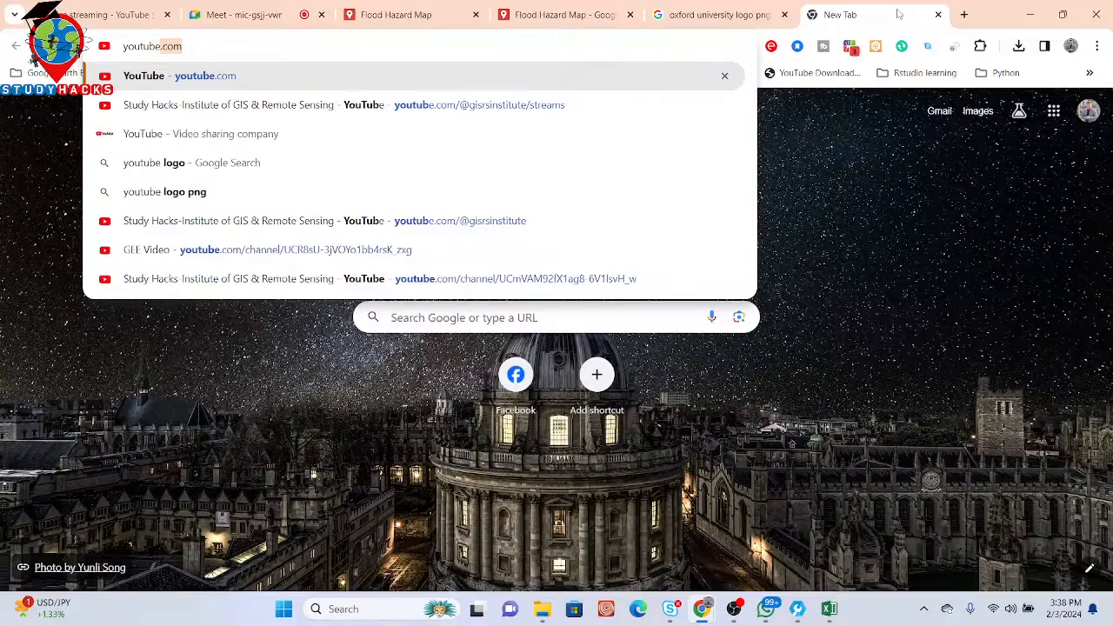
pyautogui.click(381, 221)
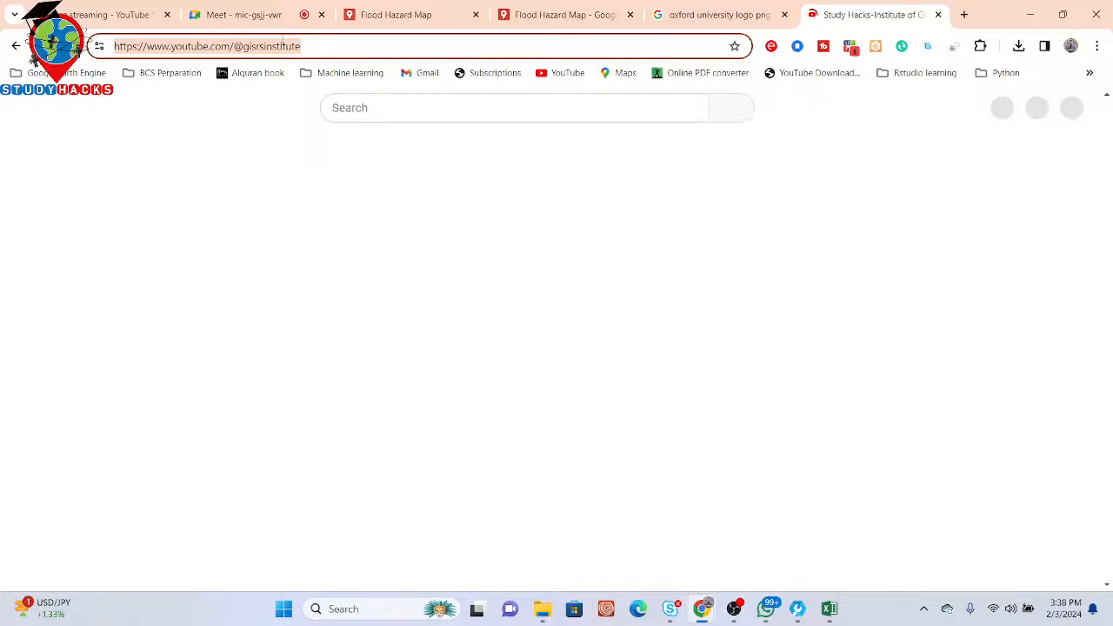
pyautogui.click(938, 14)
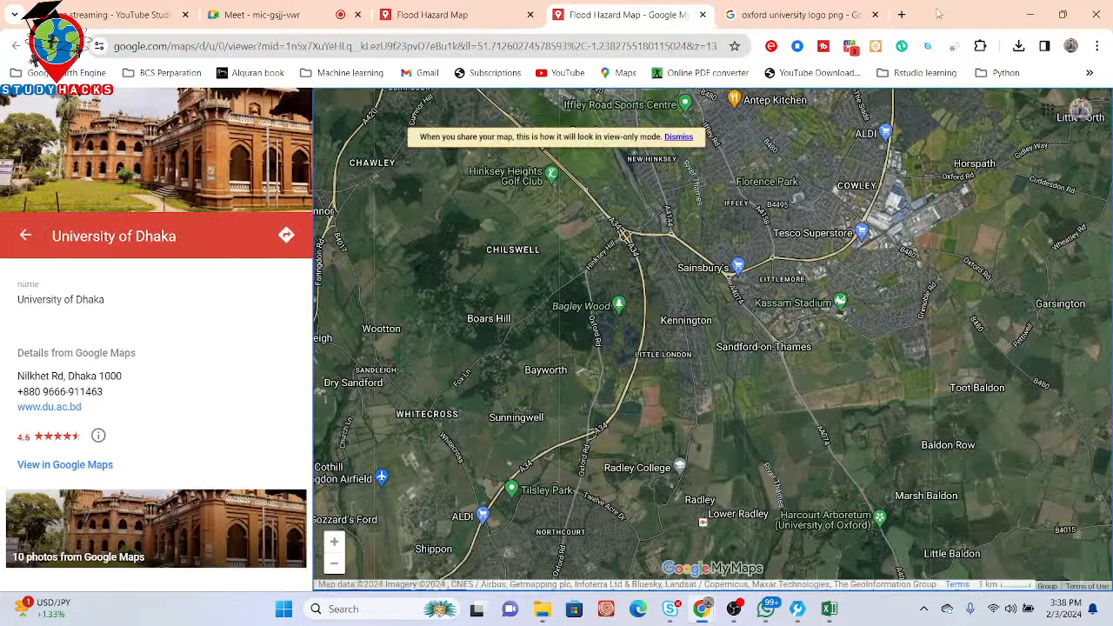
pyautogui.click(833, 614)
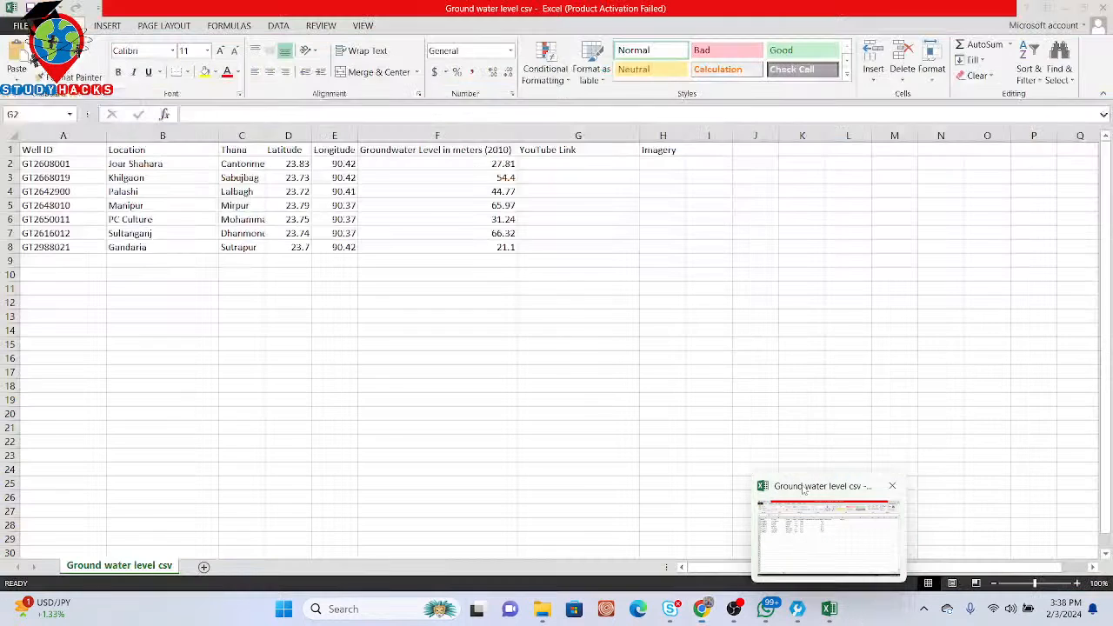
pyautogui.doubleClick(573, 165)
pyautogui.write('https://www.youtube.com/@gisrsinstitute')
pyautogui.click(616, 280)
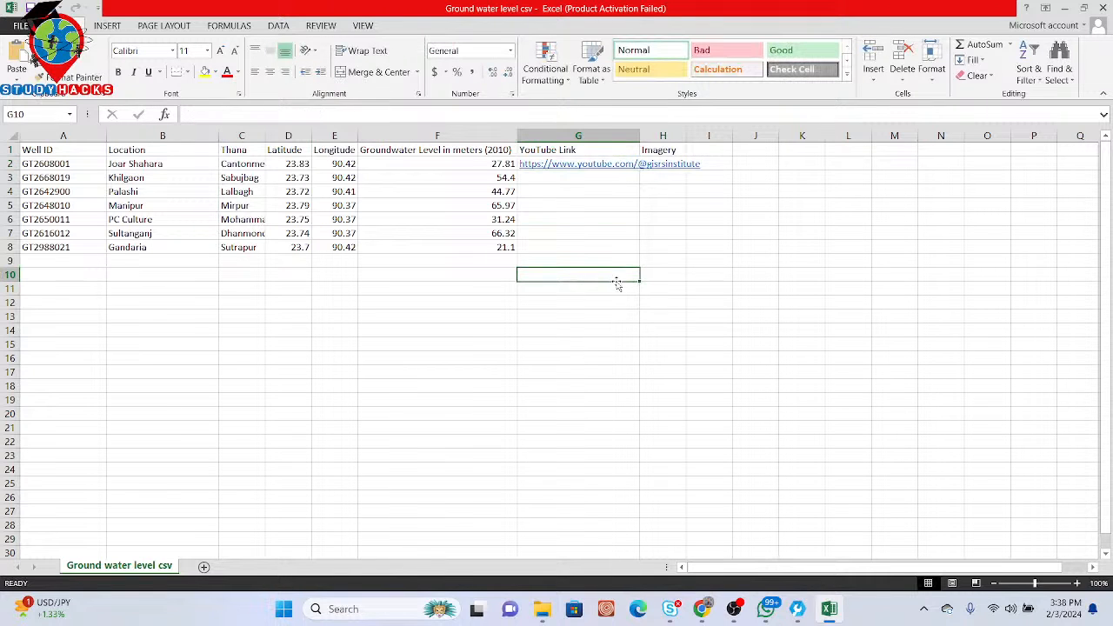
pyautogui.moveTo(686, 129); pyautogui.dragTo(756, 125)
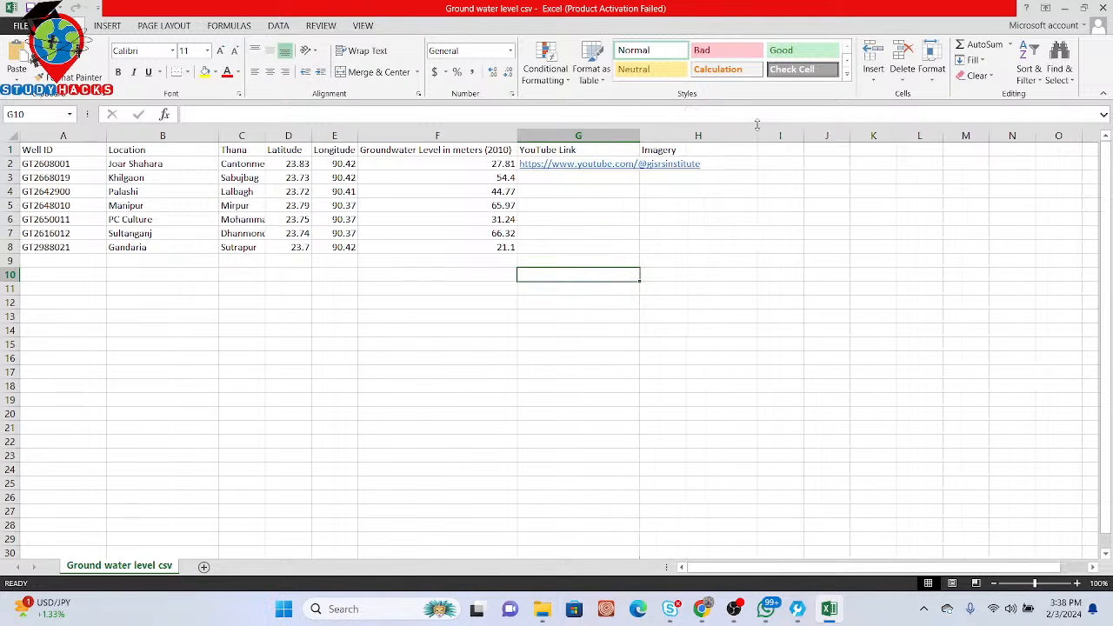
pyautogui.moveTo(640, 130); pyautogui.dragTo(703, 129)
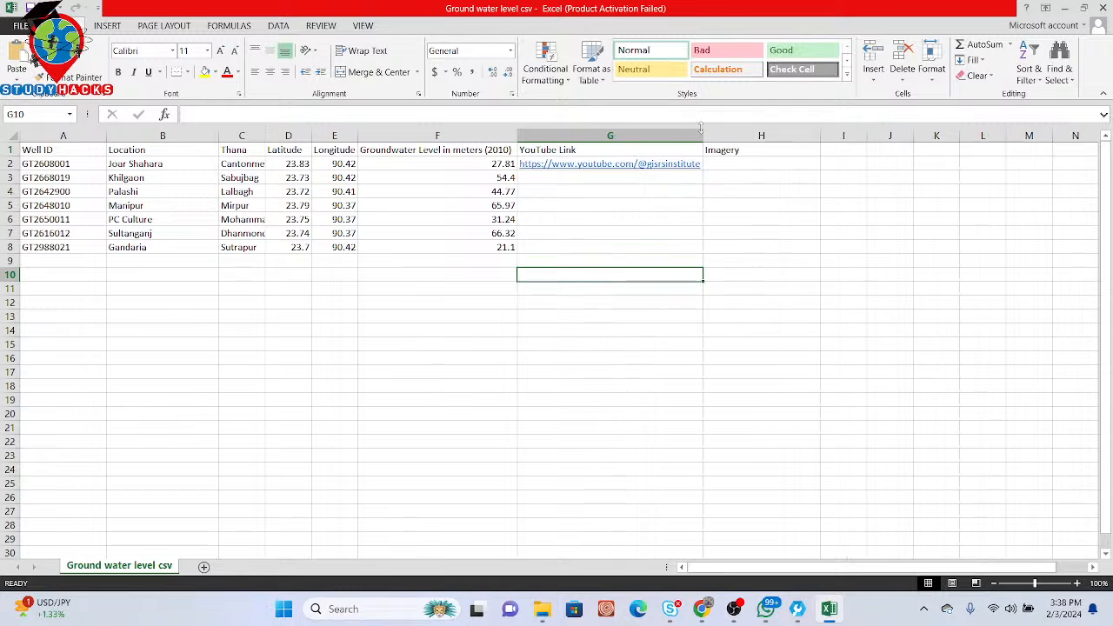
# Step: Save the groundwater level workbook, keeping the CSV (Comma delimited) format
pyautogui.click(638, 245)
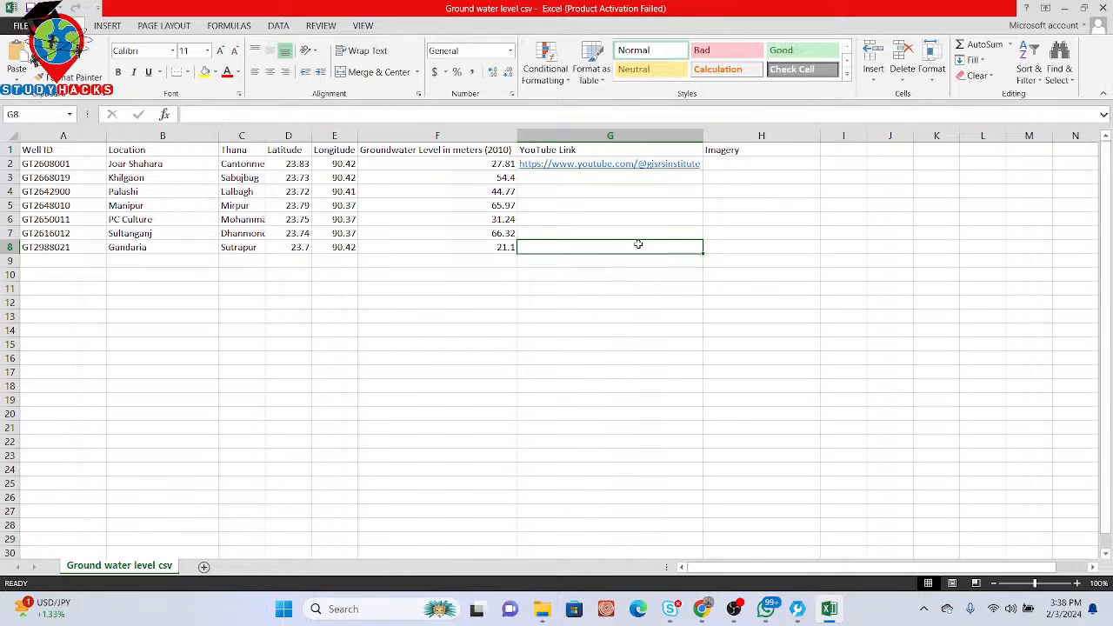
pyautogui.hotkey('ctrl', 's')
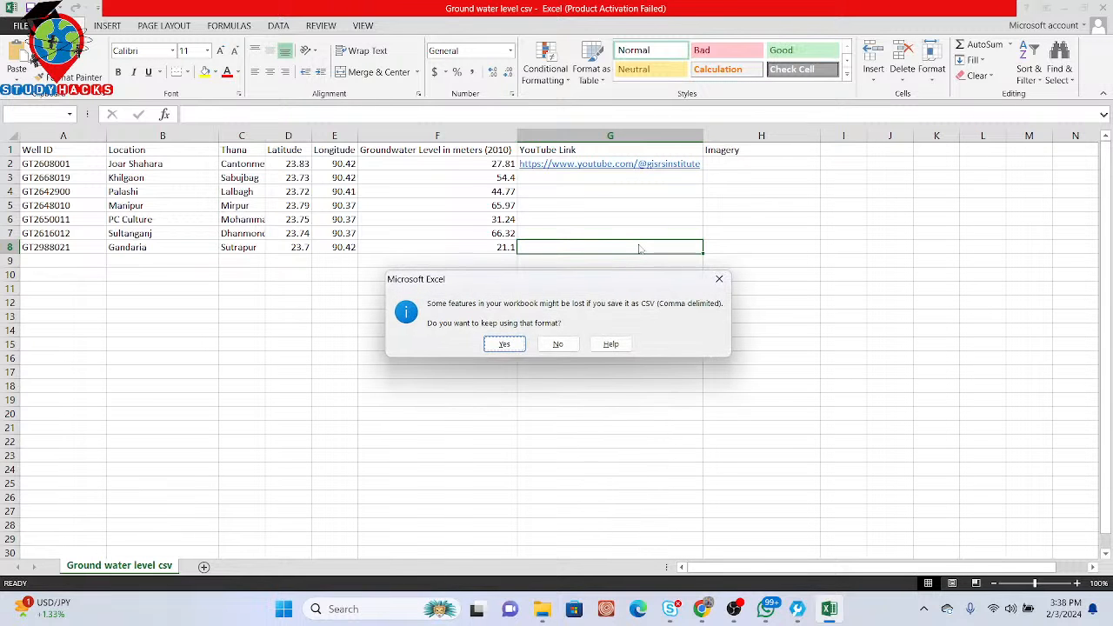
pyautogui.click(503, 345)
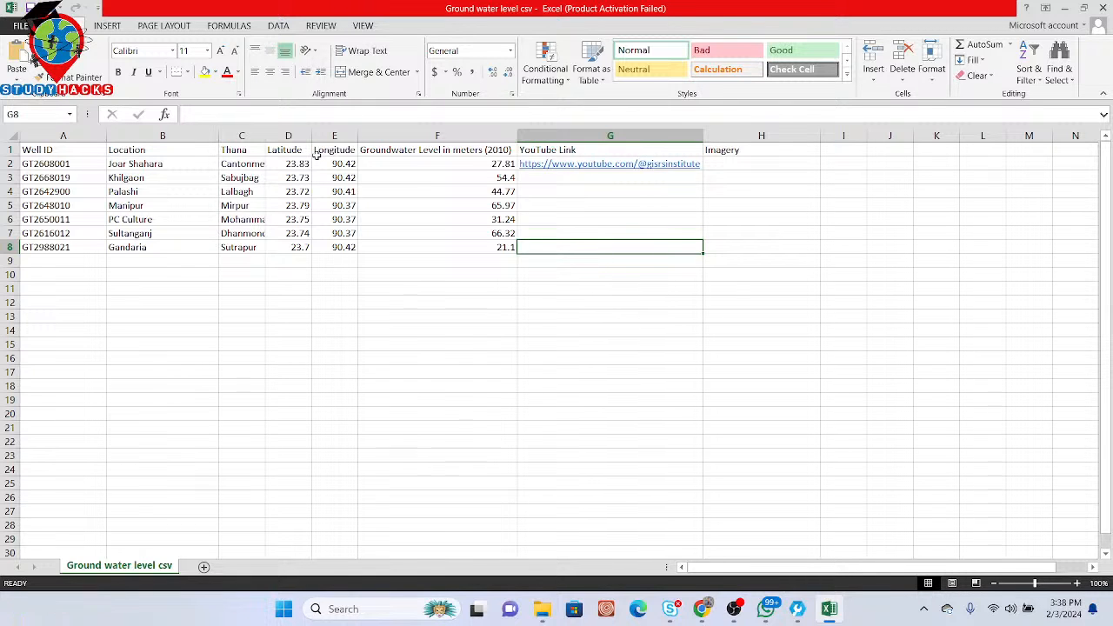
# Step: Switch to Chrome's "oxford university logo png" image results and check the context options for the Wikipedia logo image
pyautogui.click(727, 164)
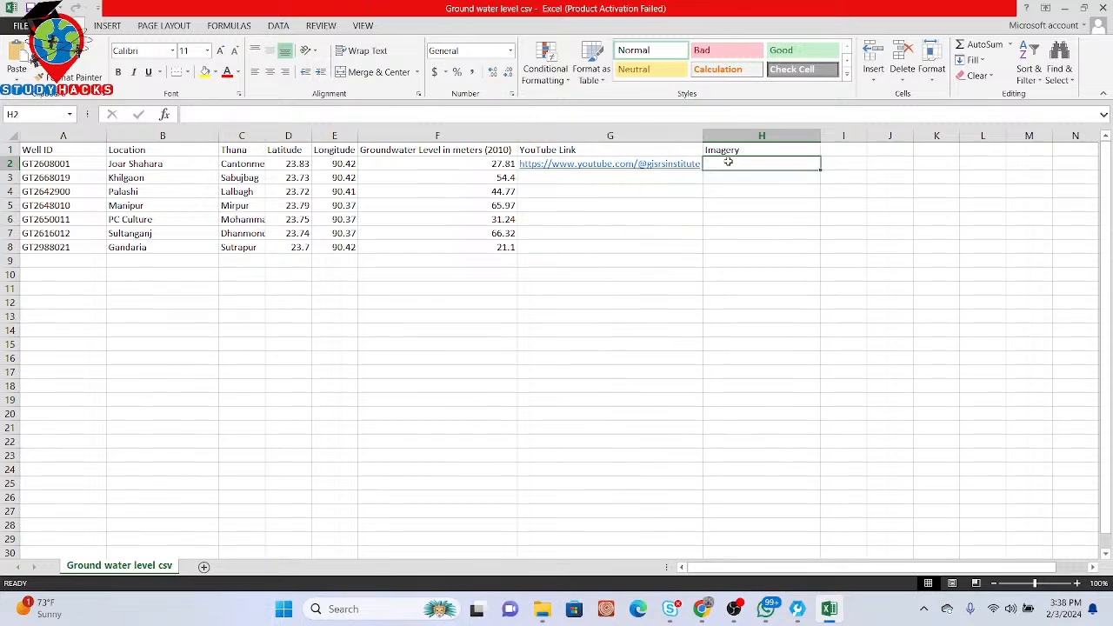
pyautogui.click(701, 608)
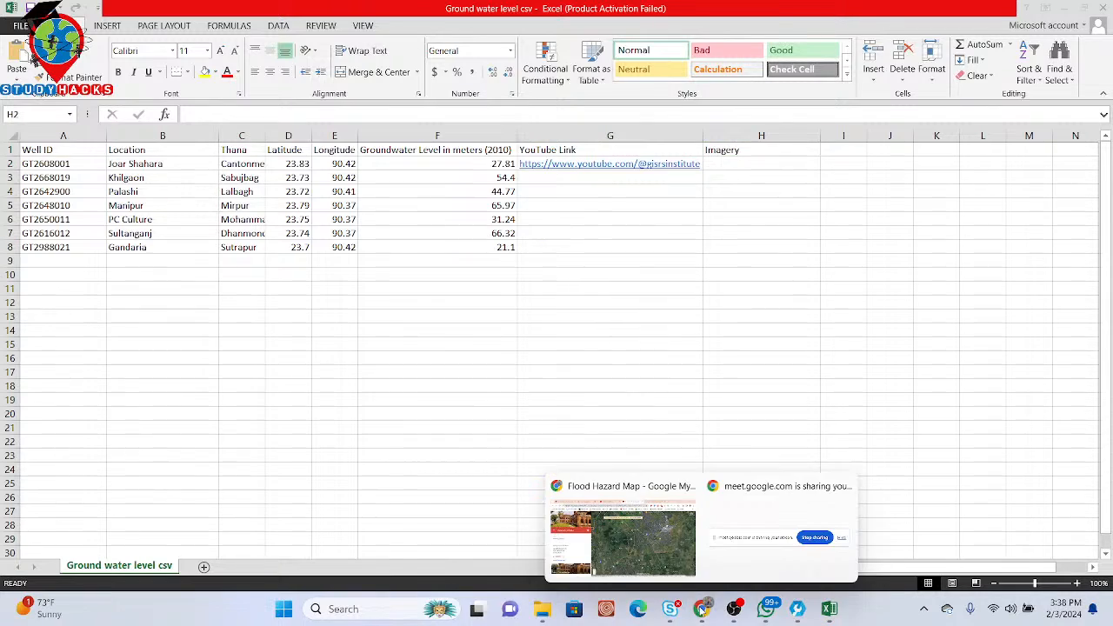
pyautogui.click(670, 521)
pyautogui.click(808, 17)
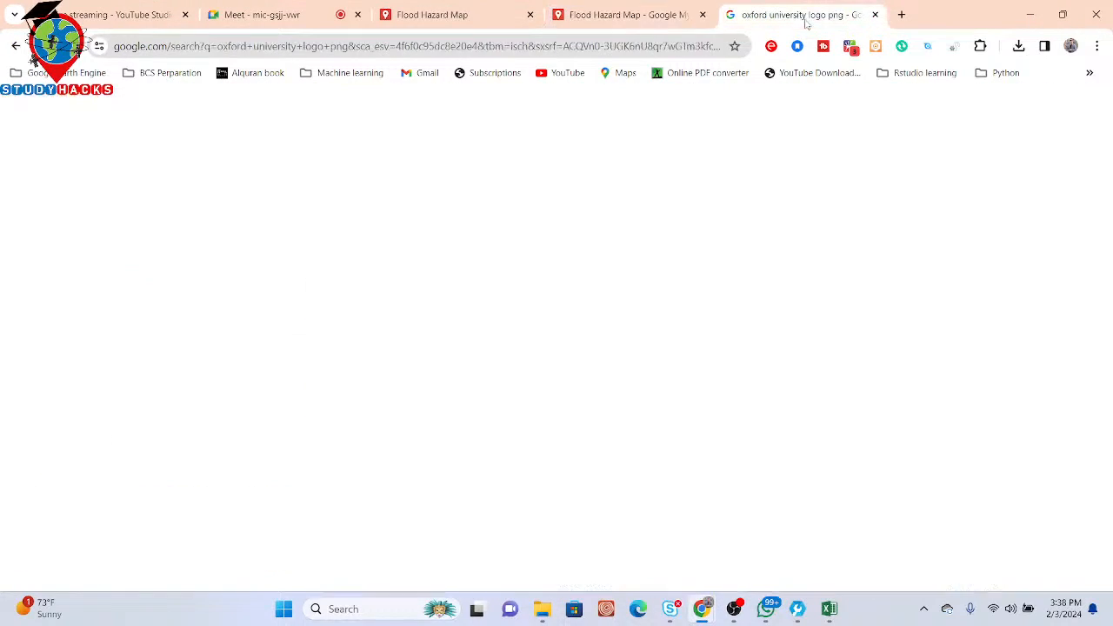
pyautogui.rightClick(788, 292)
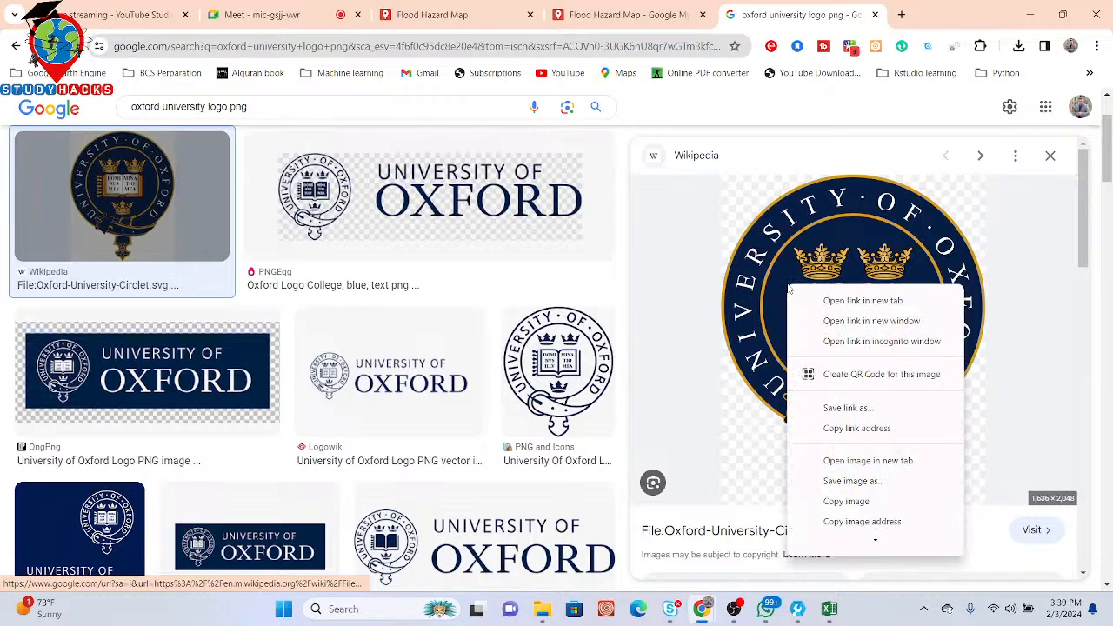
pyautogui.scroll(-2, 878, 523)
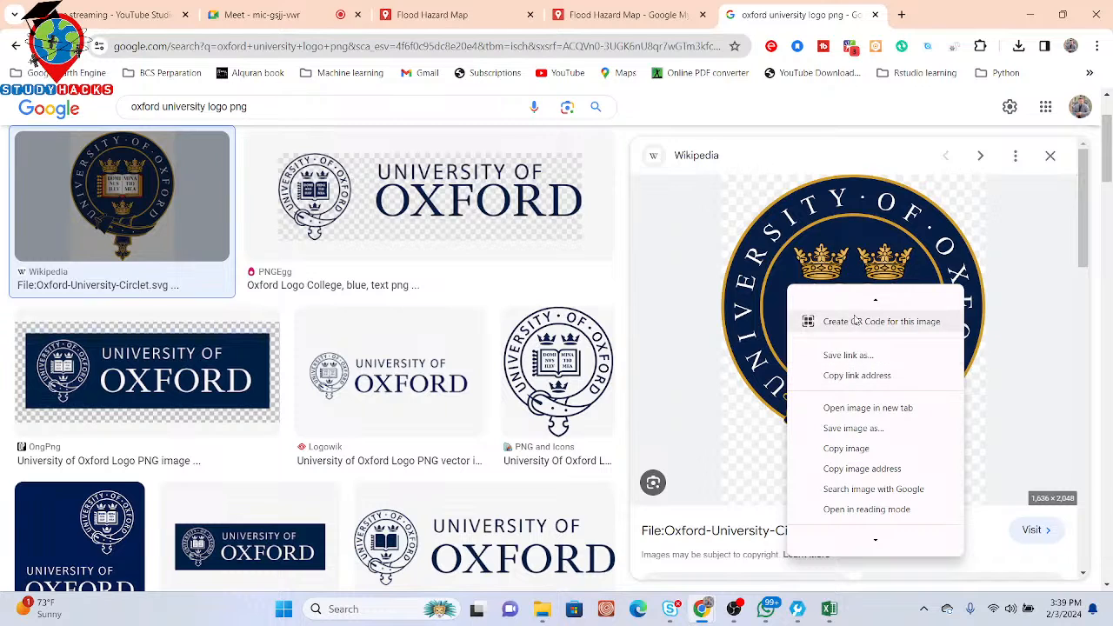
pyautogui.moveTo(875, 300)
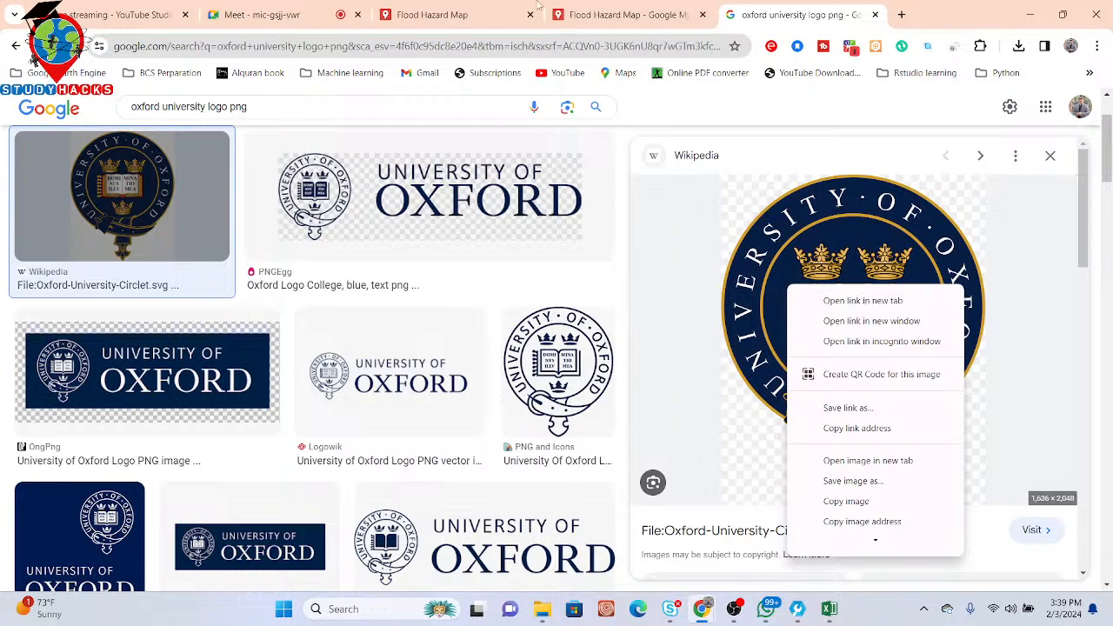
# Step: Preview the Logowik University of Oxford logo in the image results and copy its link address
pyautogui.click(474, 193)
pyautogui.click(474, 193)
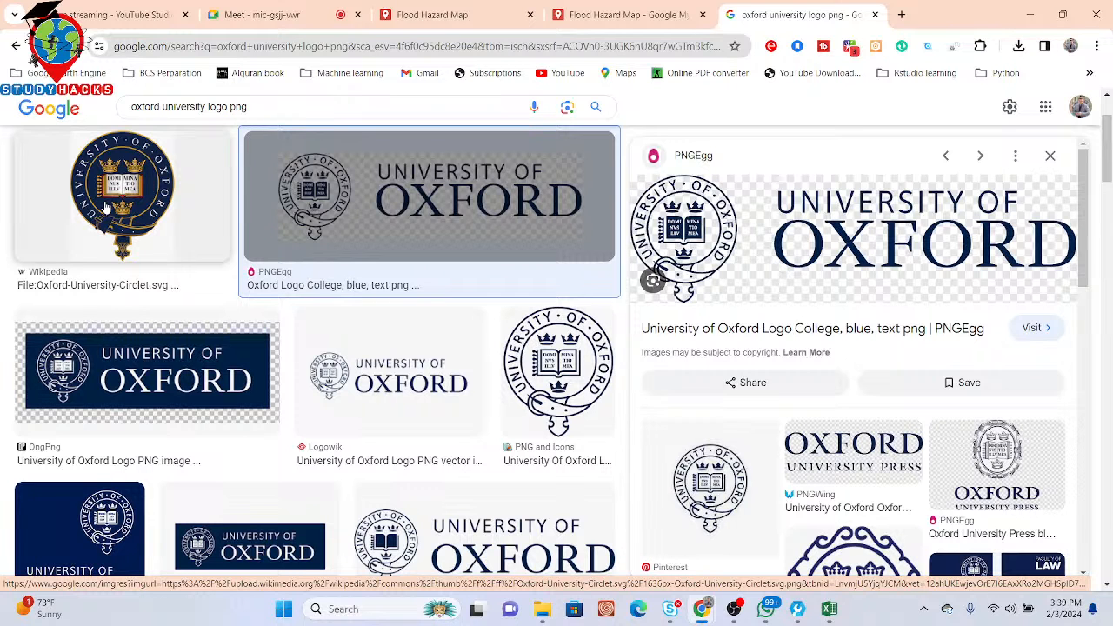
pyautogui.click(356, 387)
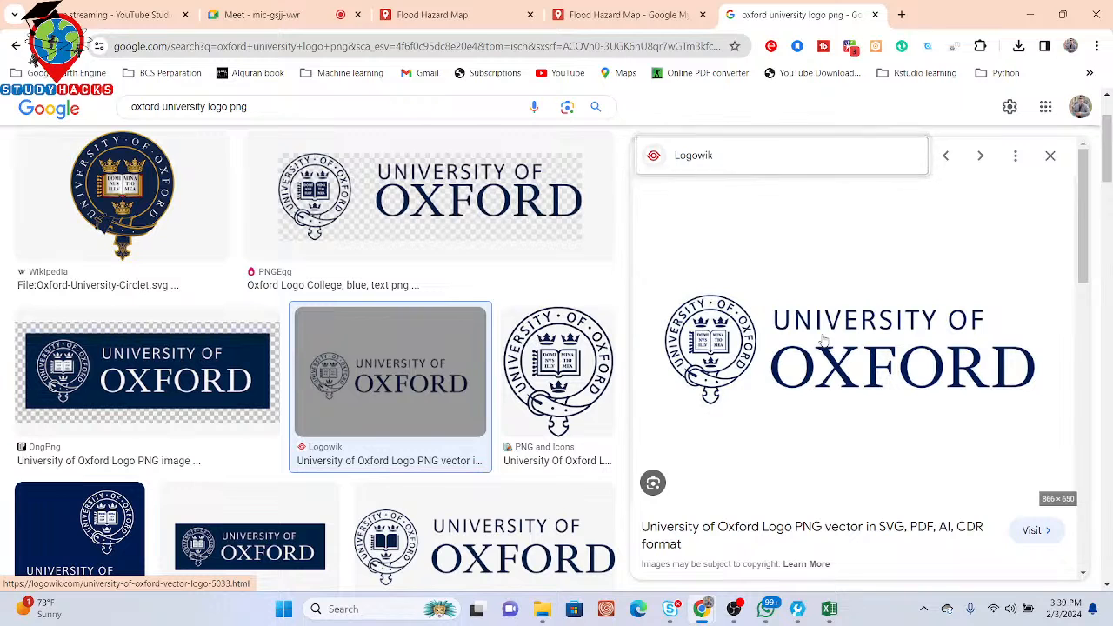
pyautogui.rightClick(817, 292)
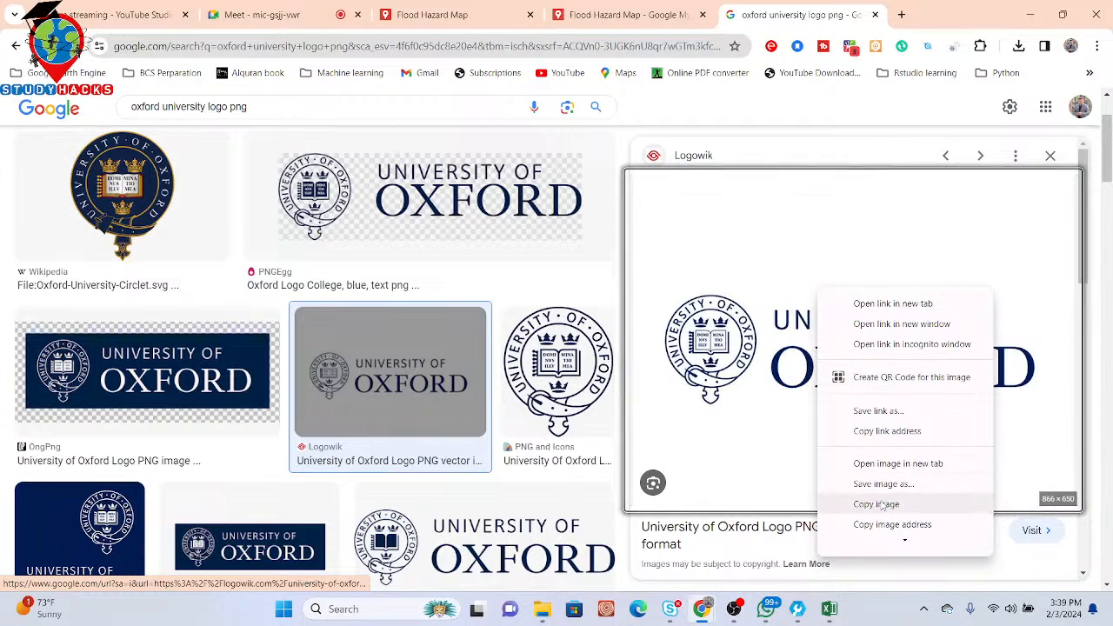
pyautogui.moveTo(903, 540)
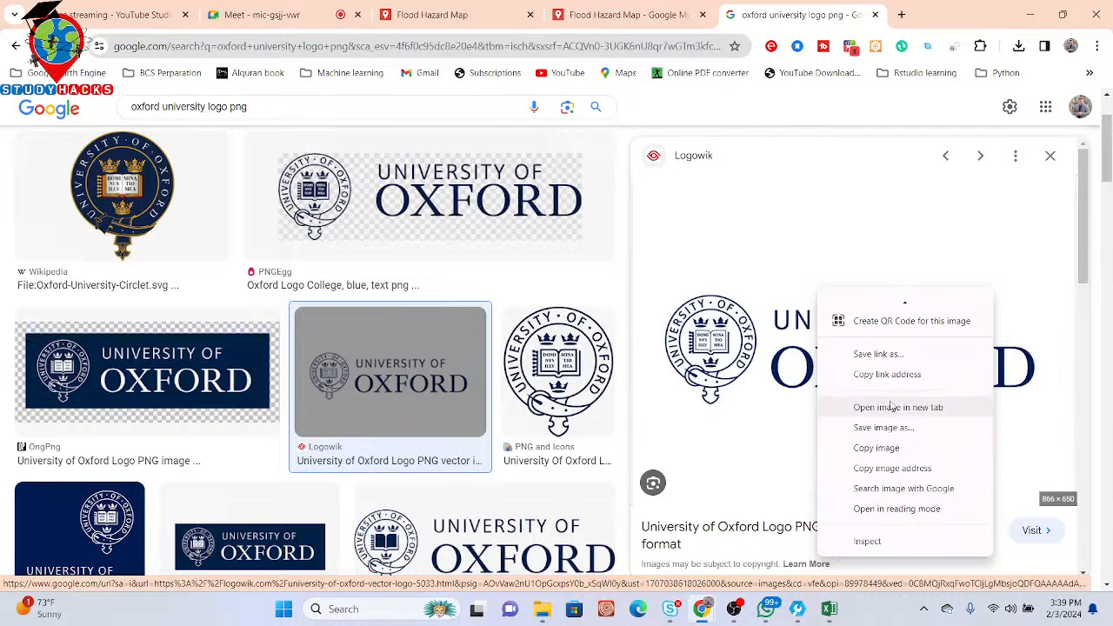
pyautogui.click(848, 378)
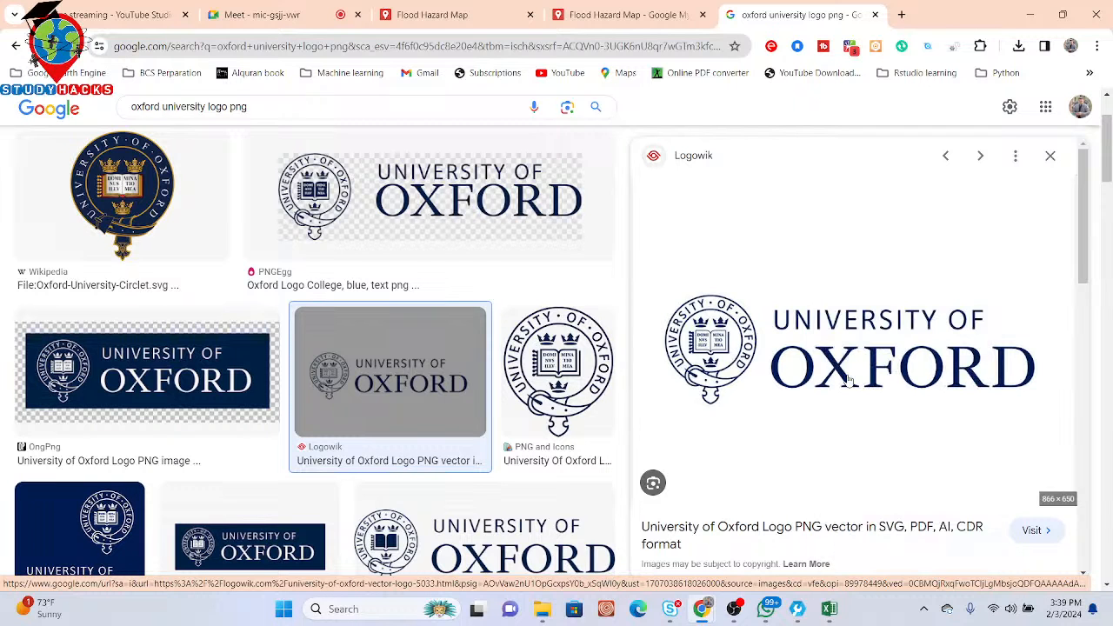
# Step: Switch back to Excel and paste the copied logo link into cell H2 under the Imagery heading
pyautogui.click(831, 619)
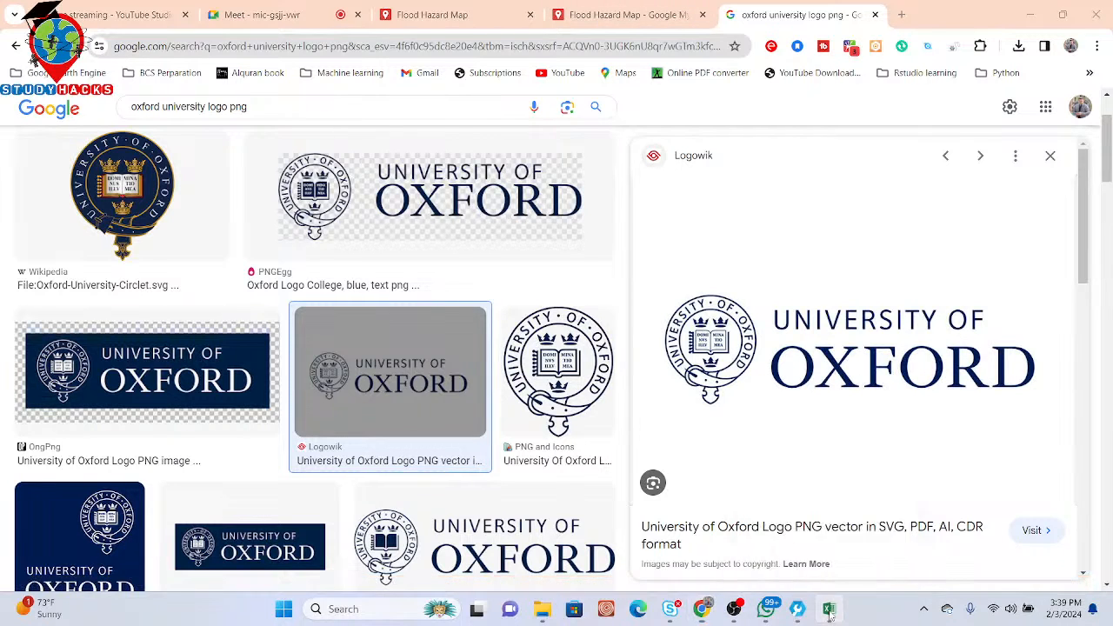
pyautogui.doubleClick(751, 163)
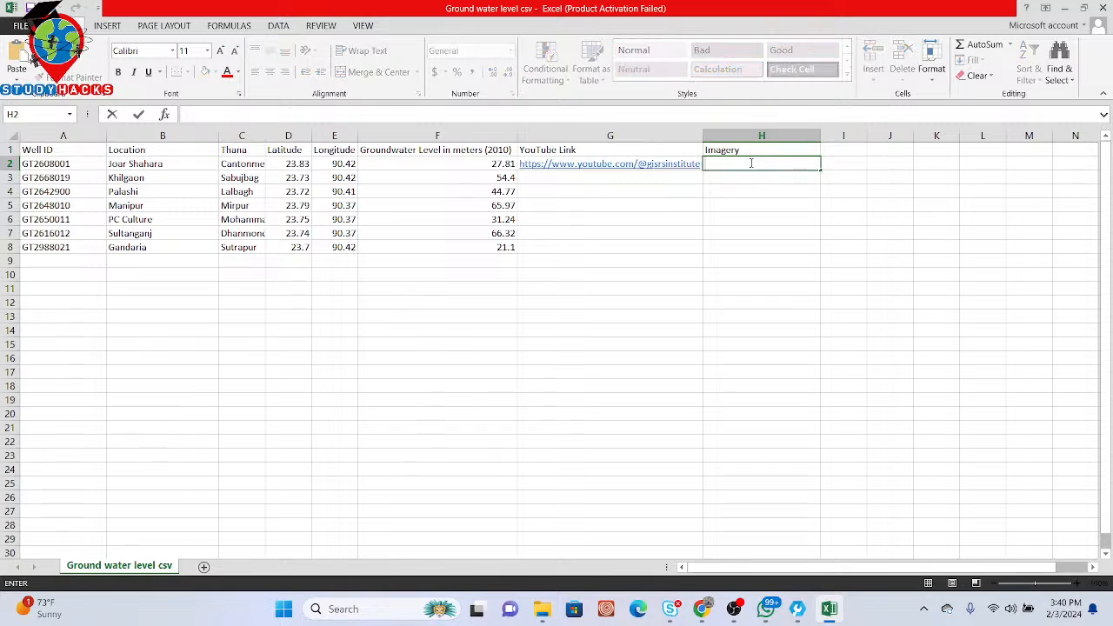
pyautogui.hotkey('ctrl', 'v')
pyautogui.click(779, 272)
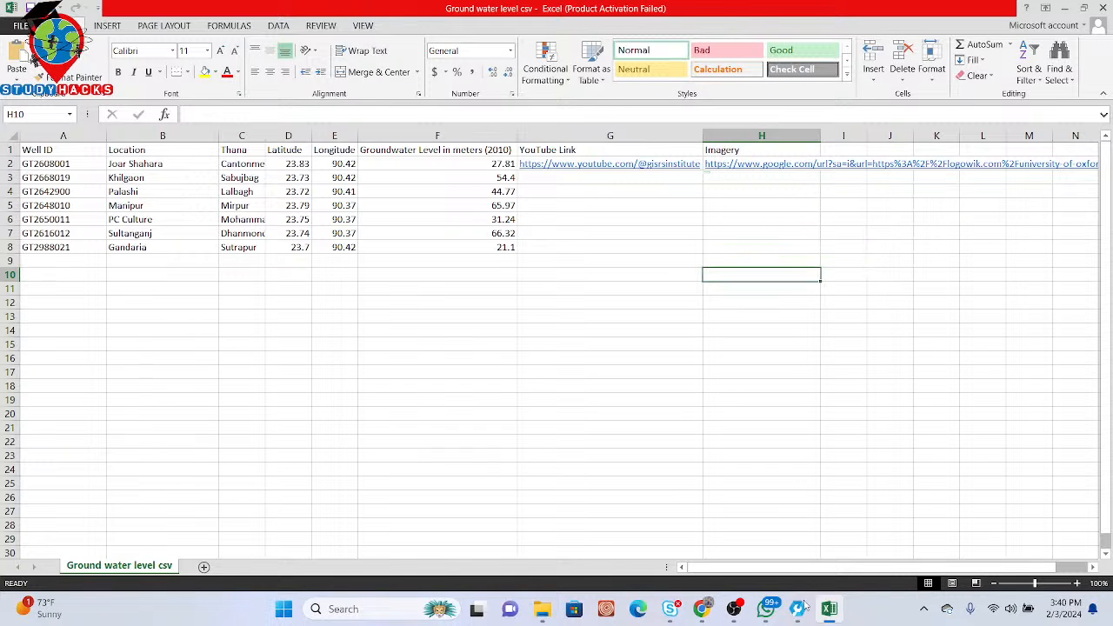
pyautogui.moveTo(704, 607)
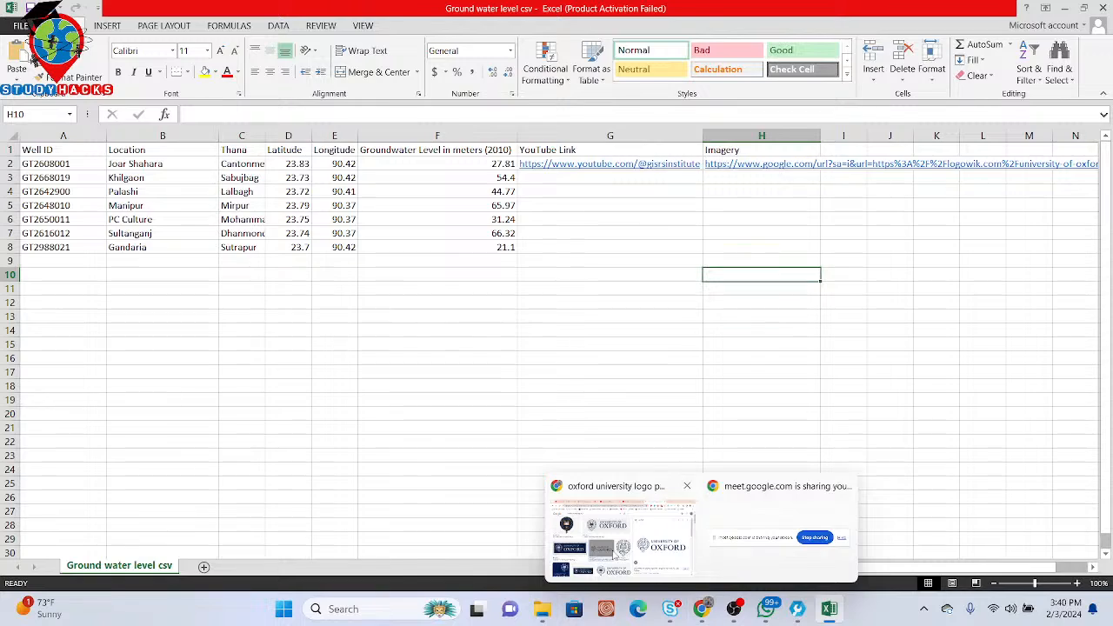
pyautogui.click(622, 535)
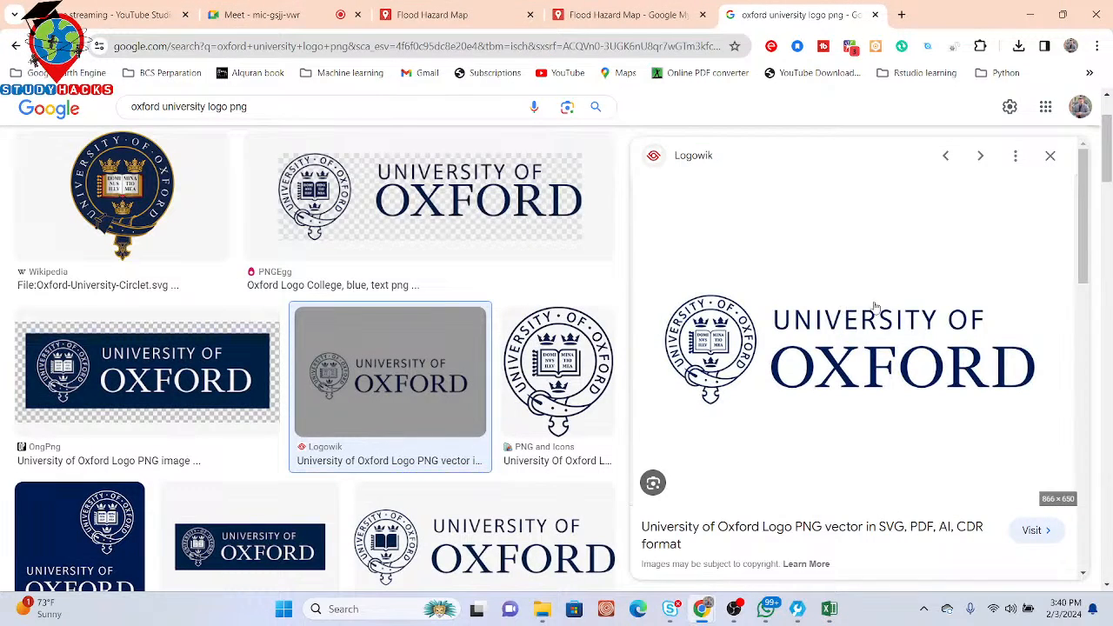
pyautogui.click(626, 15)
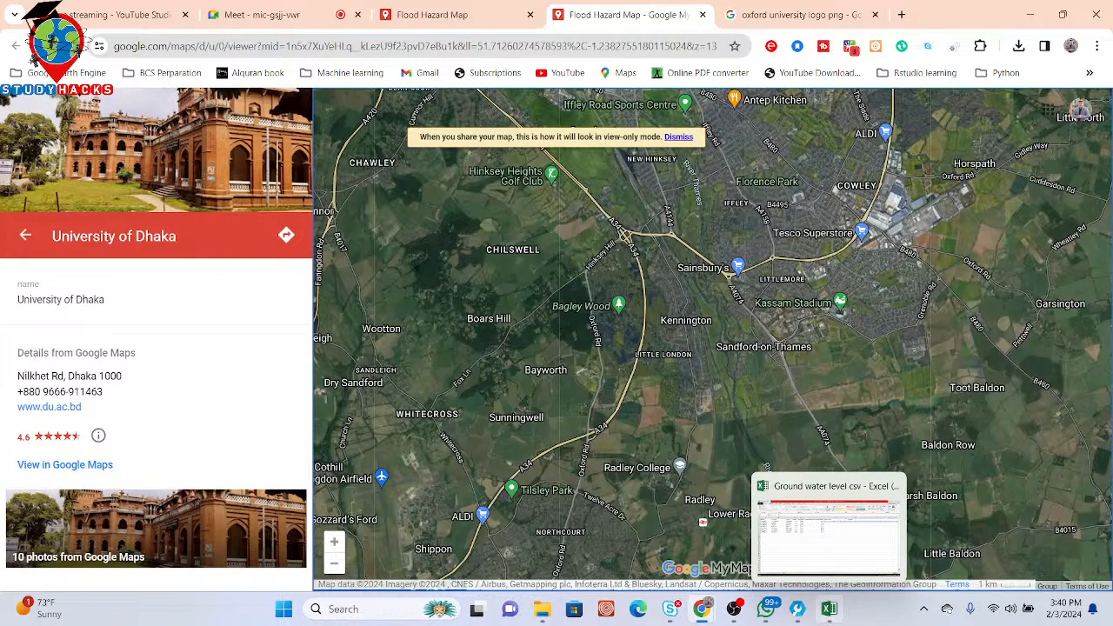
pyautogui.click(829, 609)
# Step: Save the workbook with the added Imagery link, keeping the CSV format
pyautogui.click(508, 342)
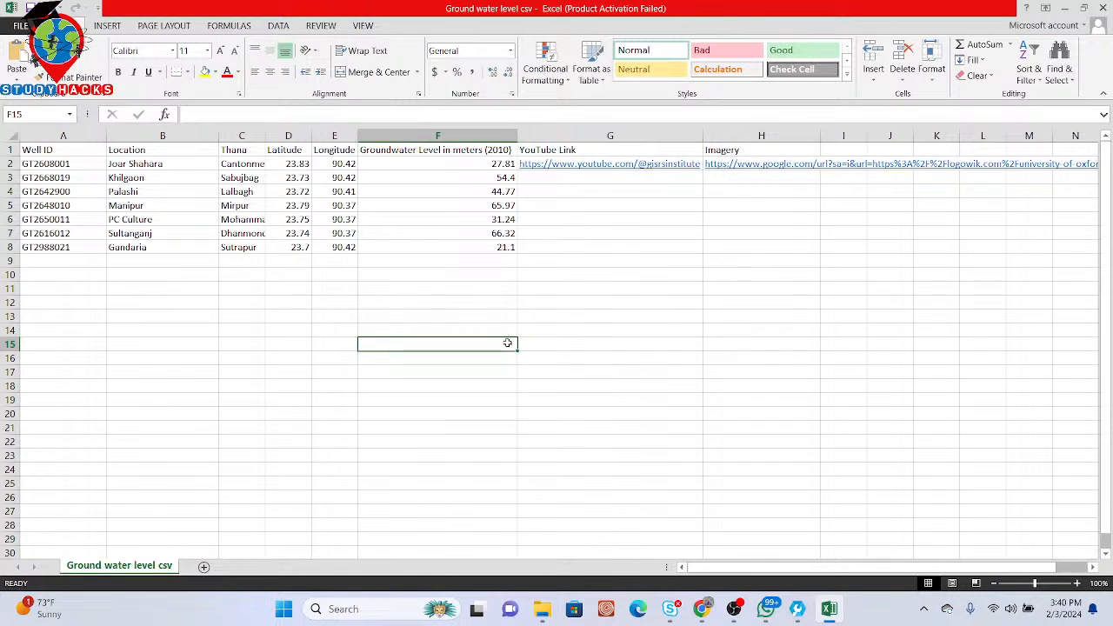
pyautogui.hotkey('ctrl', 's')
pyautogui.click(506, 344)
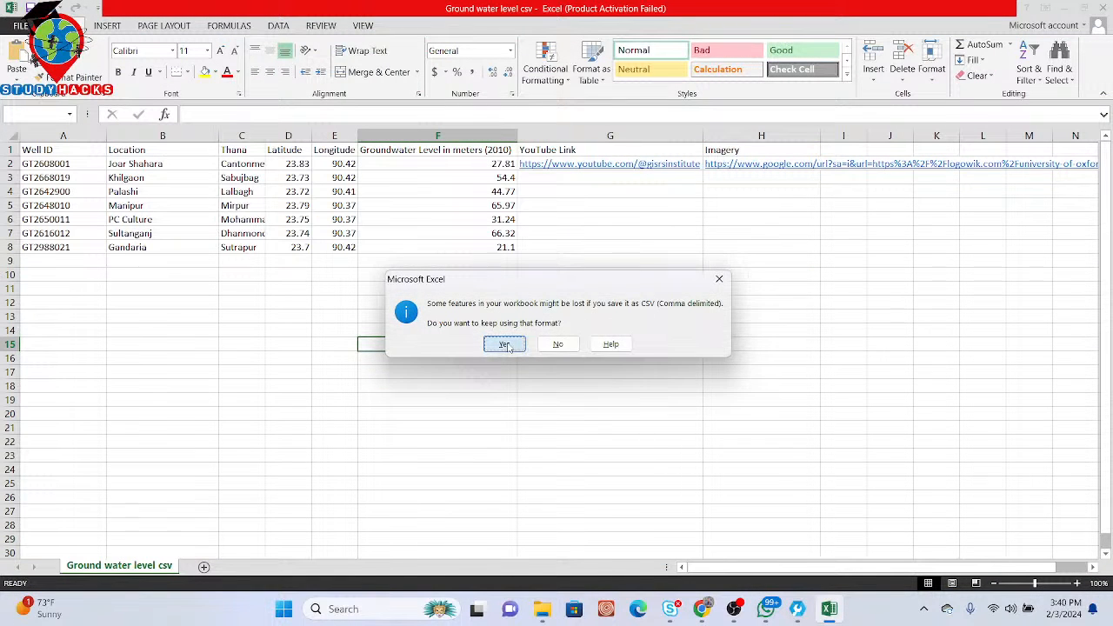
# Step: Switch from Excel to Chrome and open google.com/mymaps in a new tab
pyautogui.click(1065, 8)
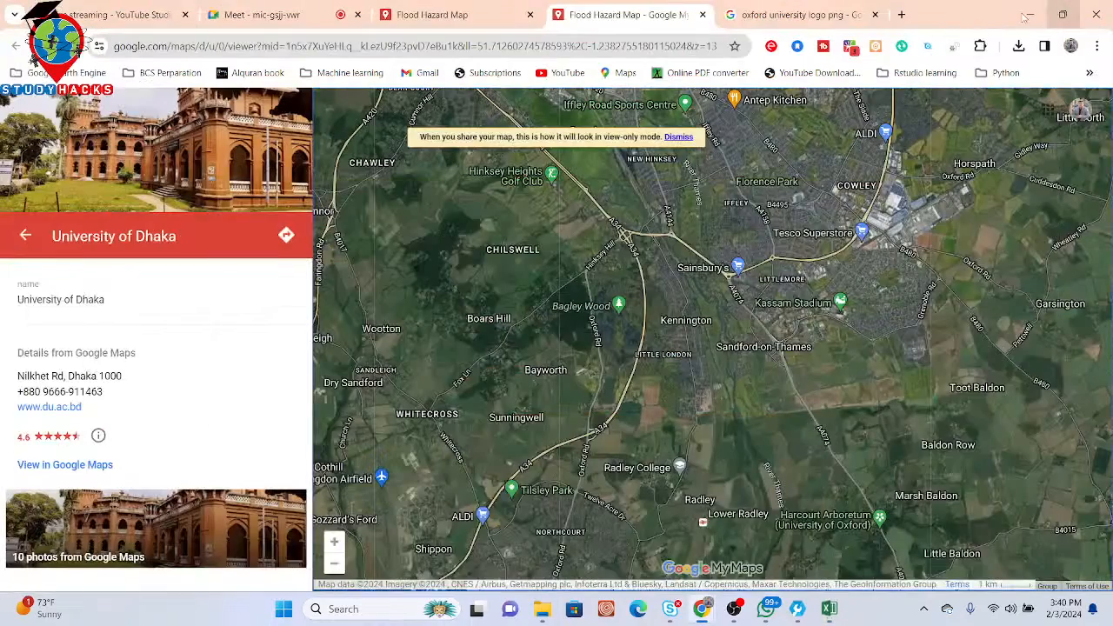
pyautogui.click(902, 14)
pyautogui.write('google.com/mymaps')
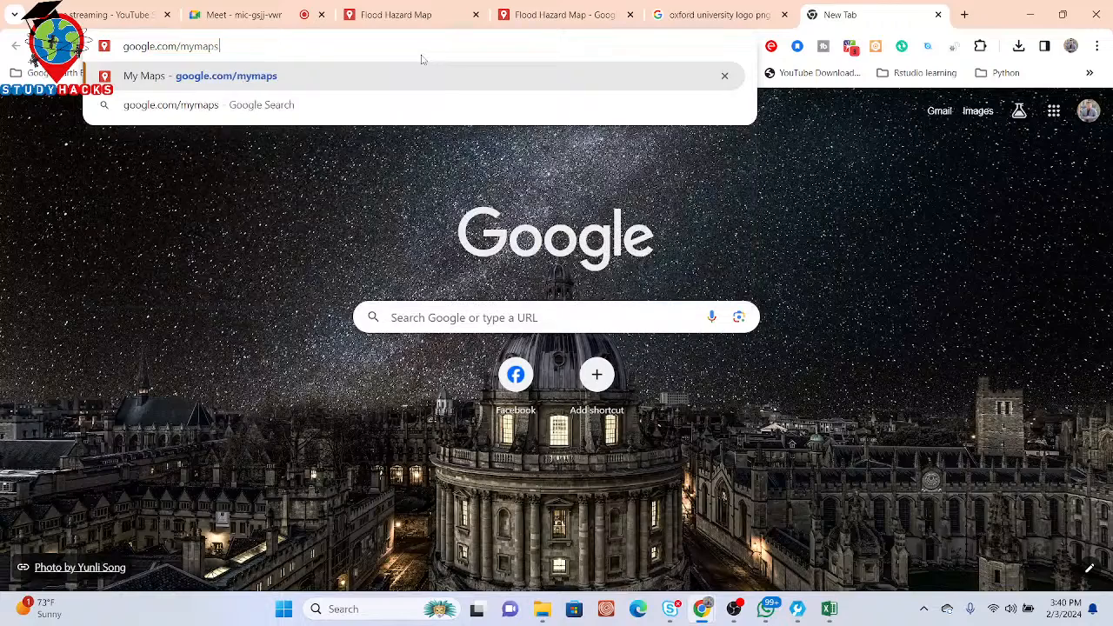
pyautogui.press('Return')
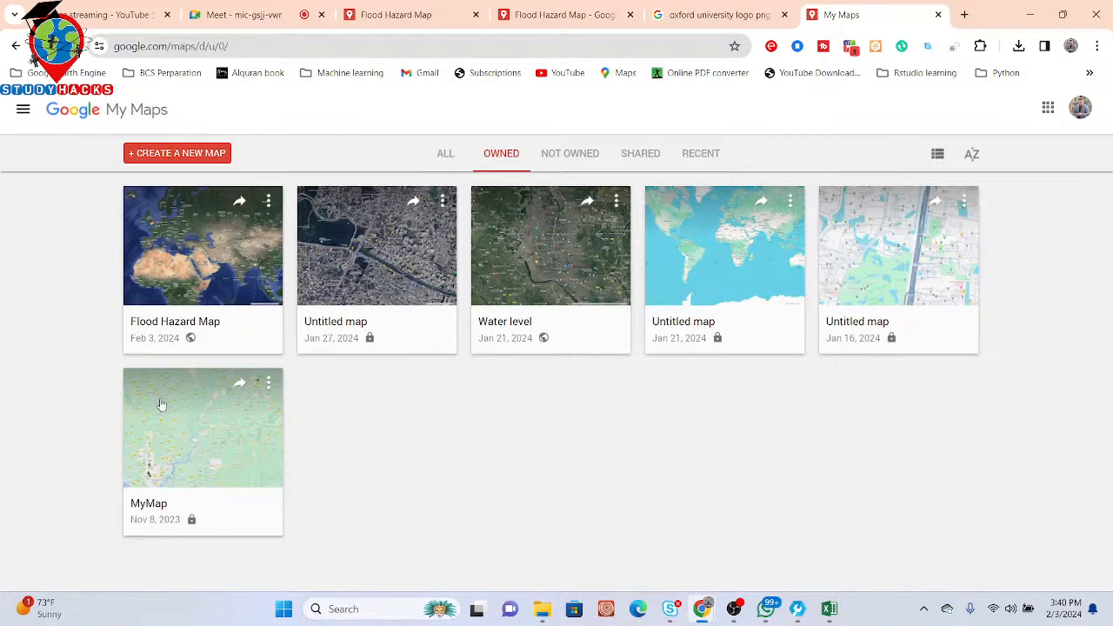
# Step: Create a new map in Google My Maps and title it "Water level map"
pyautogui.click(201, 153)
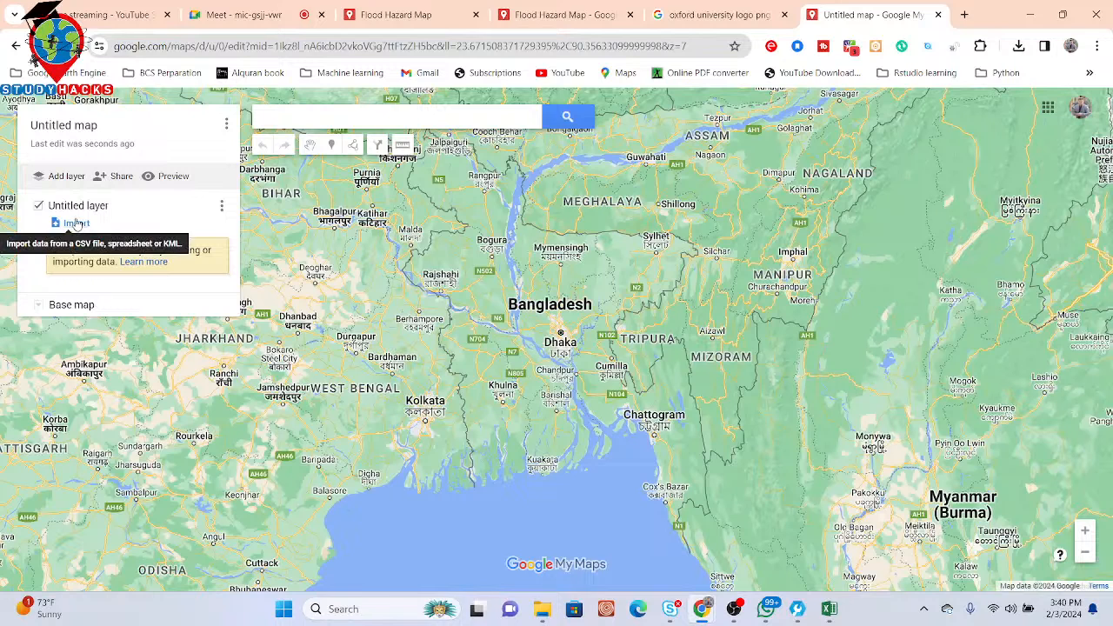
pyautogui.click(73, 128)
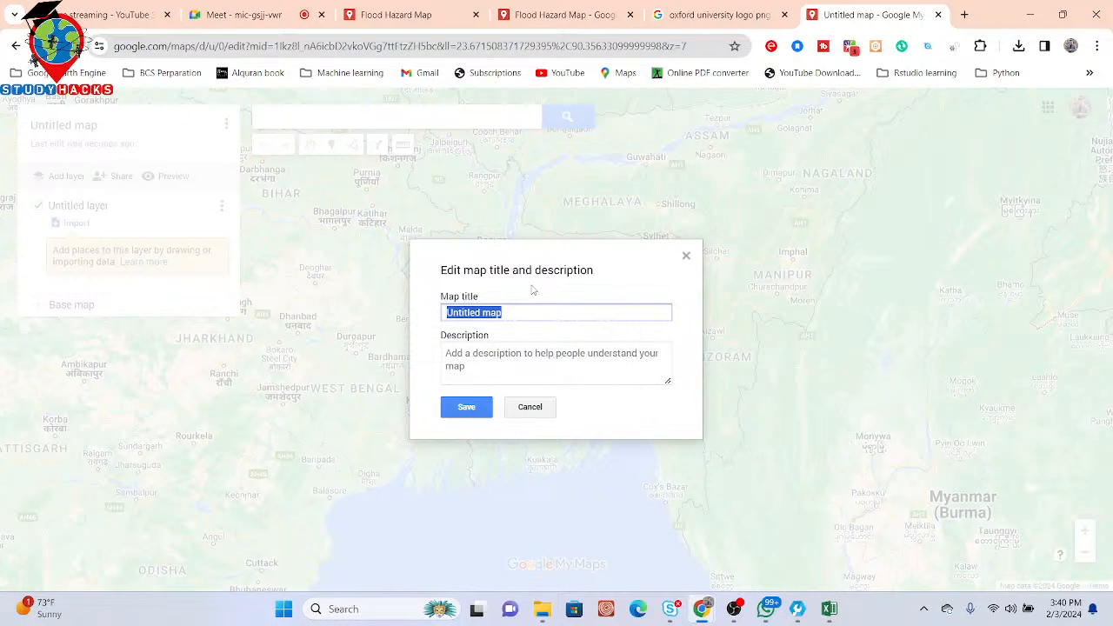
pyautogui.write('Water level')
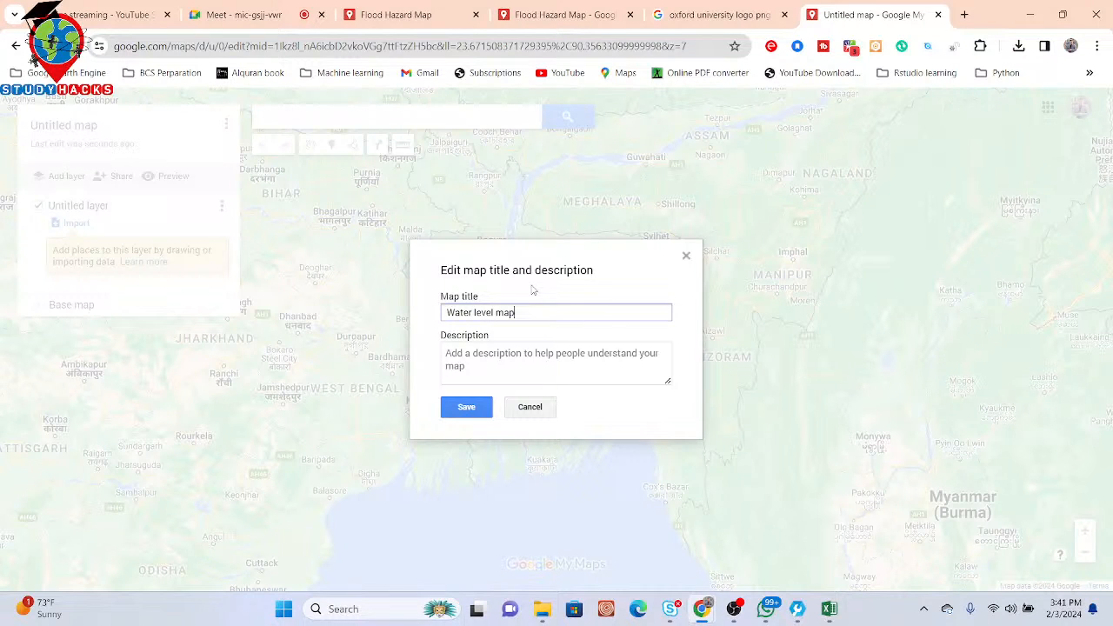
pyautogui.click(468, 408)
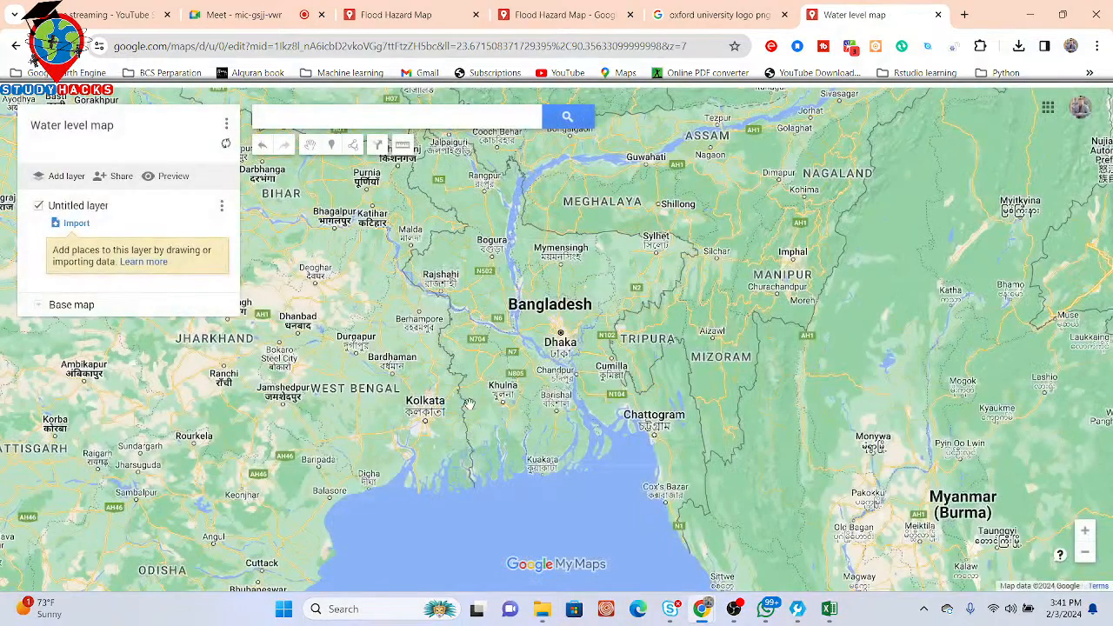
# Step: Rename the untitled layer as "Water level from GROUND"
pyautogui.click(126, 209)
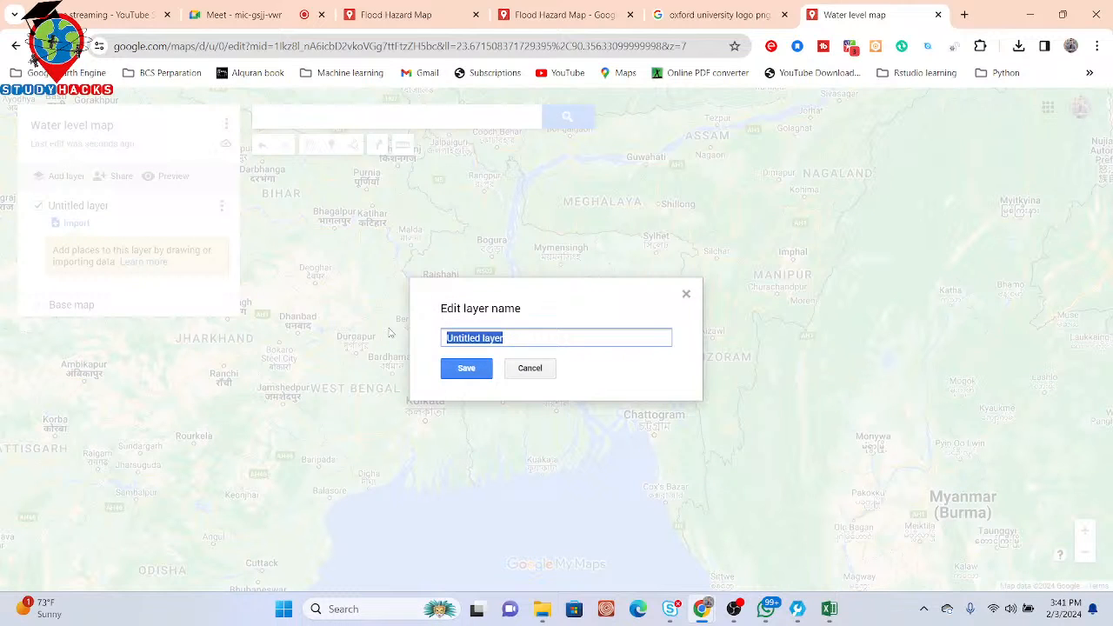
pyautogui.write('Wa')
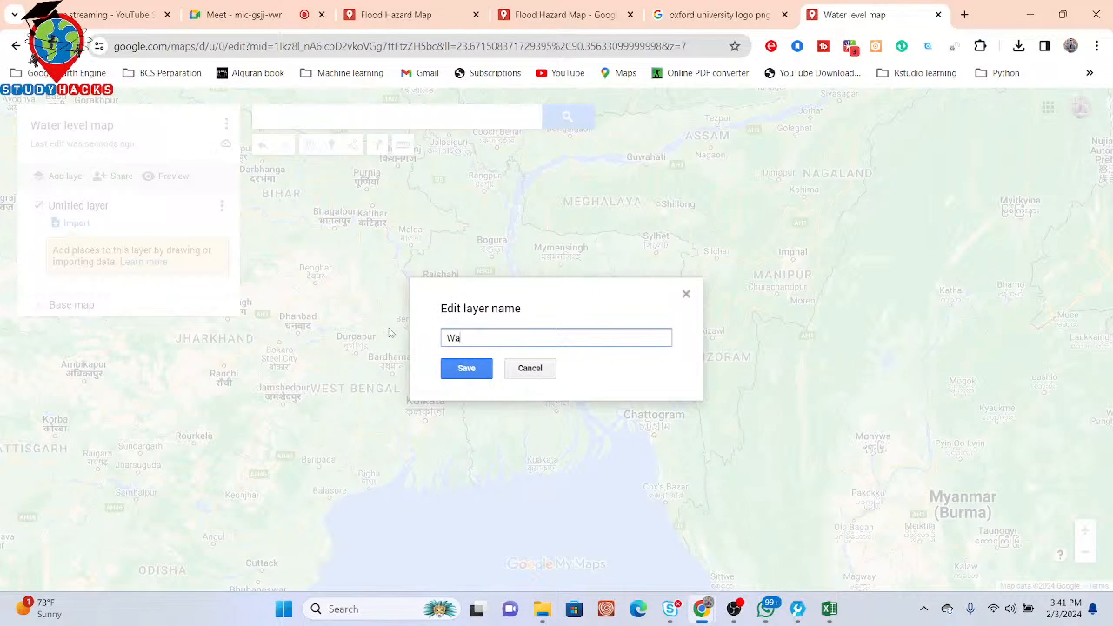
pyautogui.write('ter level from G')
pyautogui.press('Tab')
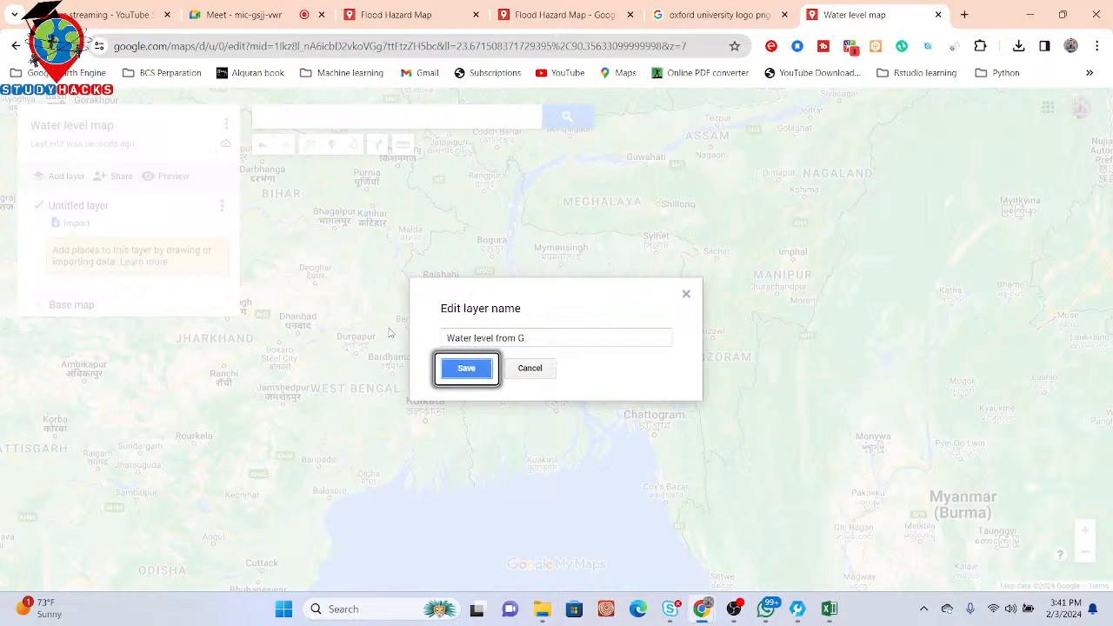
pyautogui.click(540, 340)
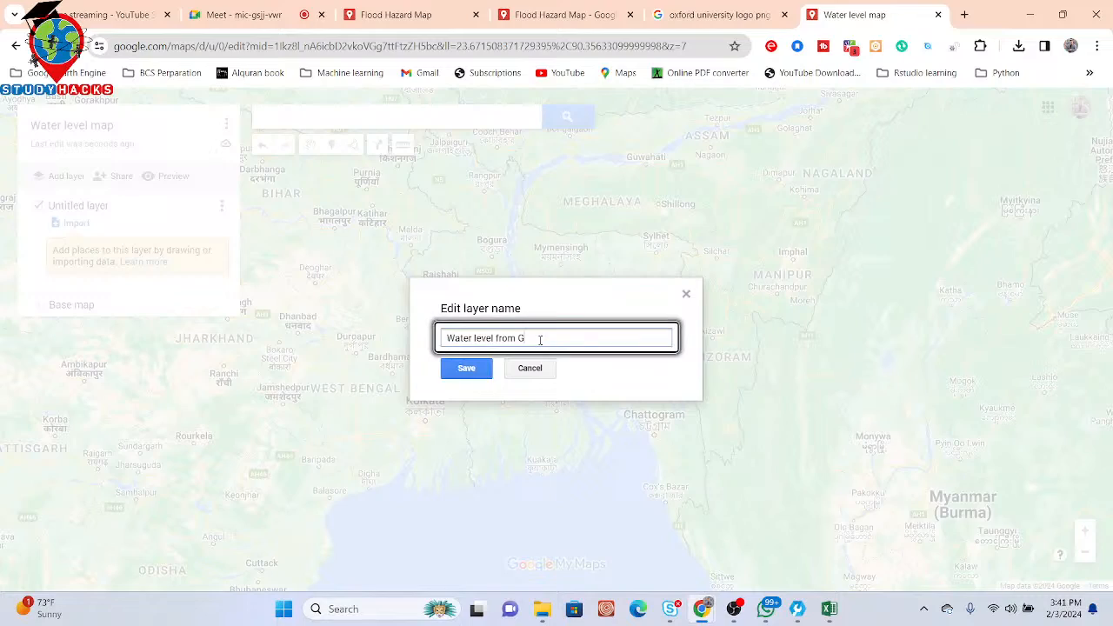
pyautogui.write('UND')
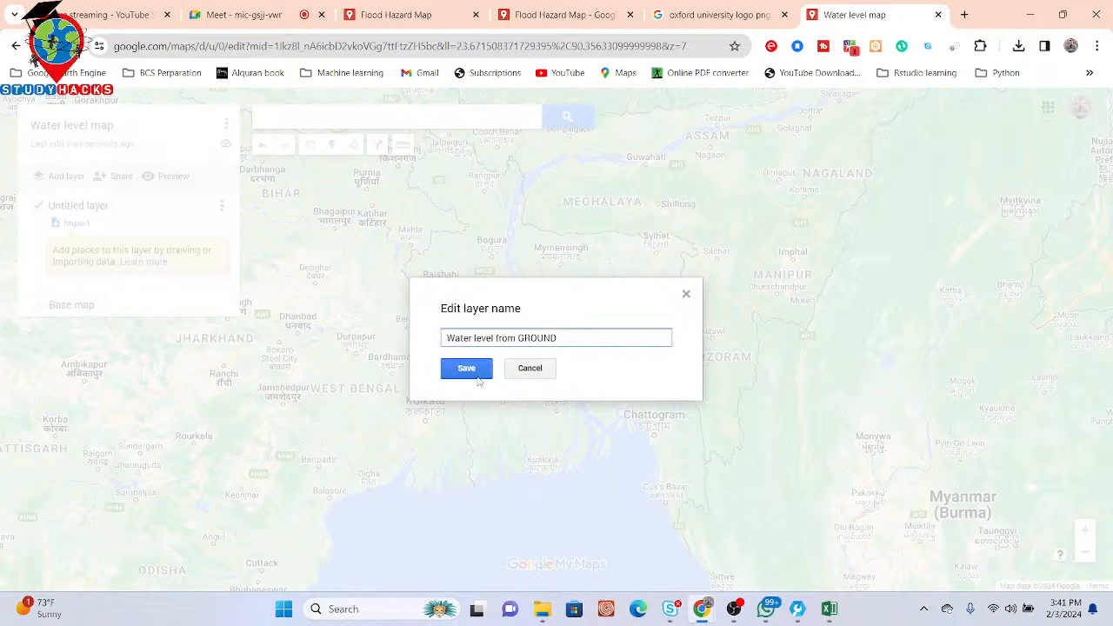
pyautogui.click(467, 373)
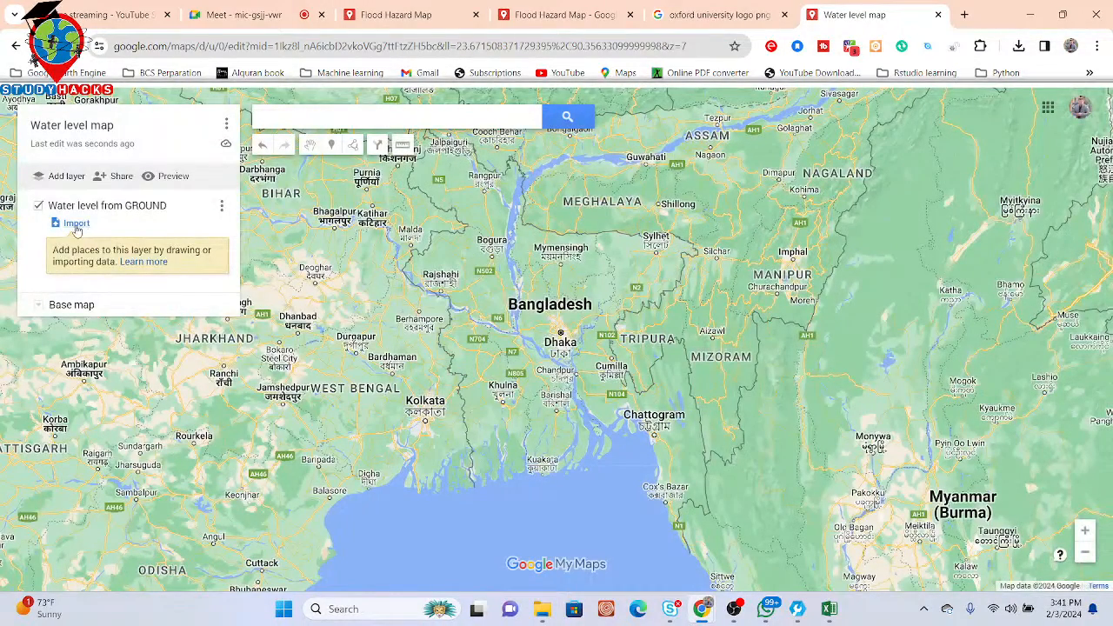
pyautogui.click(76, 224)
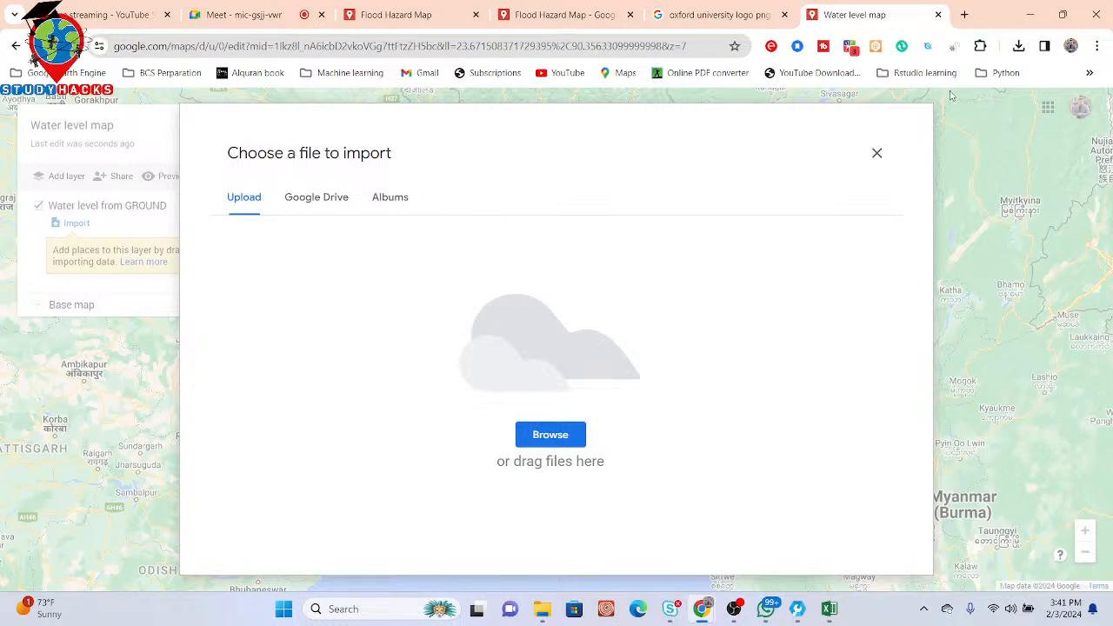
pyautogui.click(877, 155)
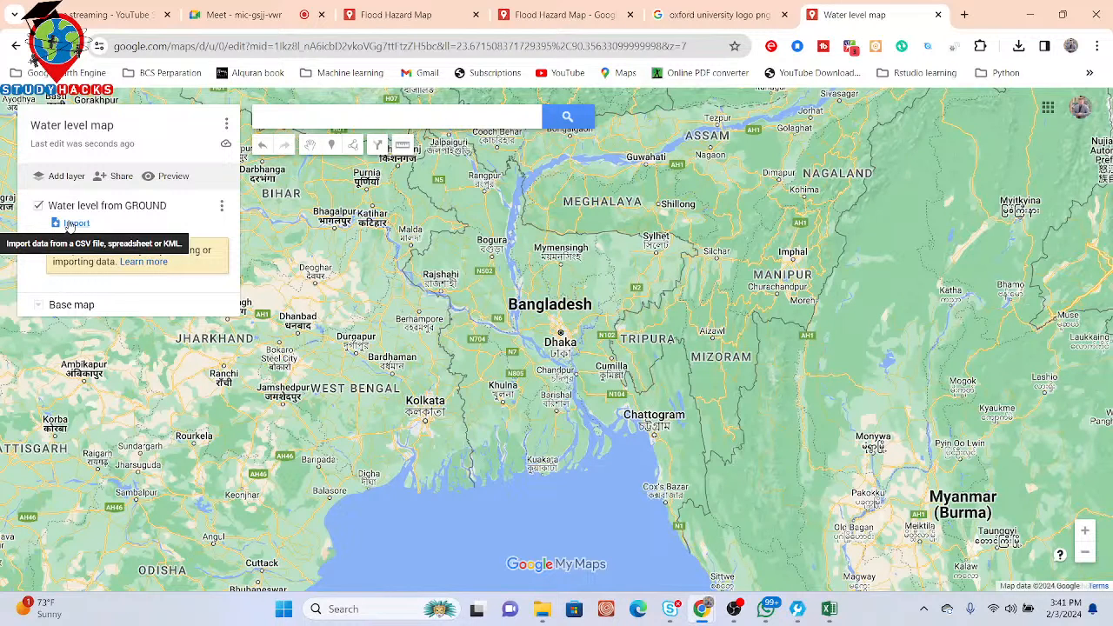
pyautogui.click(831, 609)
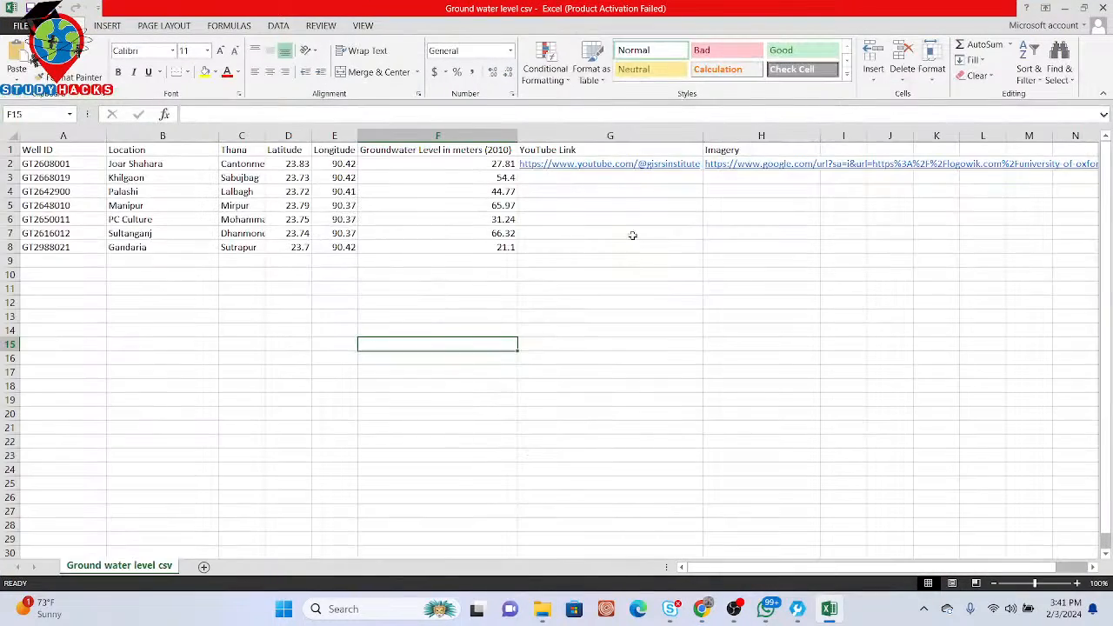
pyautogui.click(1067, 9)
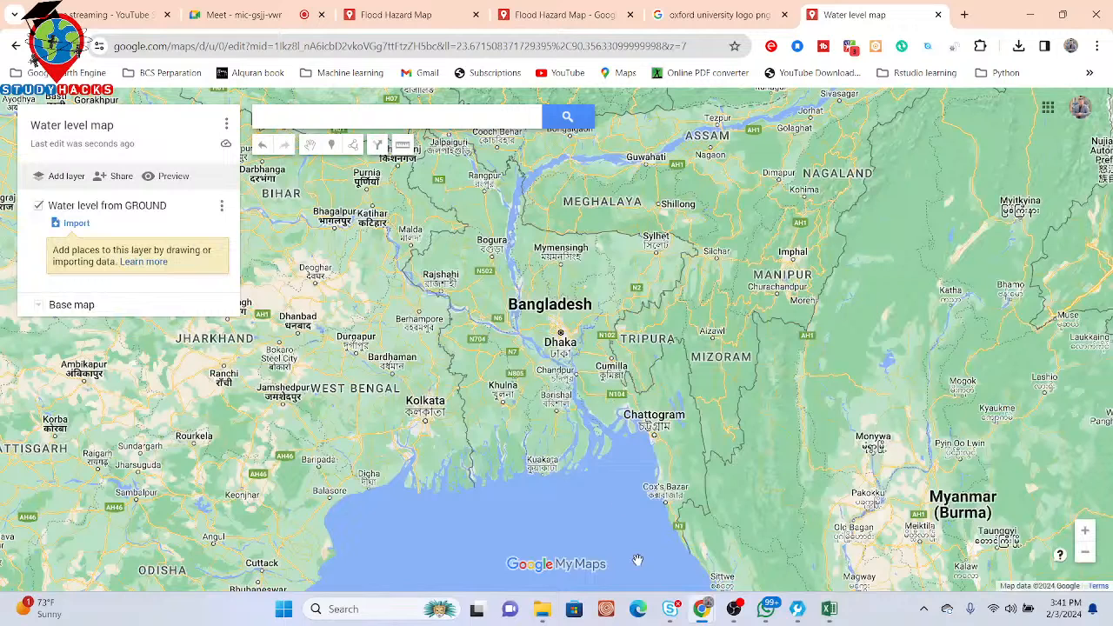
# Step: Switch to File Explorer and copy the path of the "3rd day" folder inside "ArcGIS 20+DAYS"
pyautogui.moveTo(542, 609)
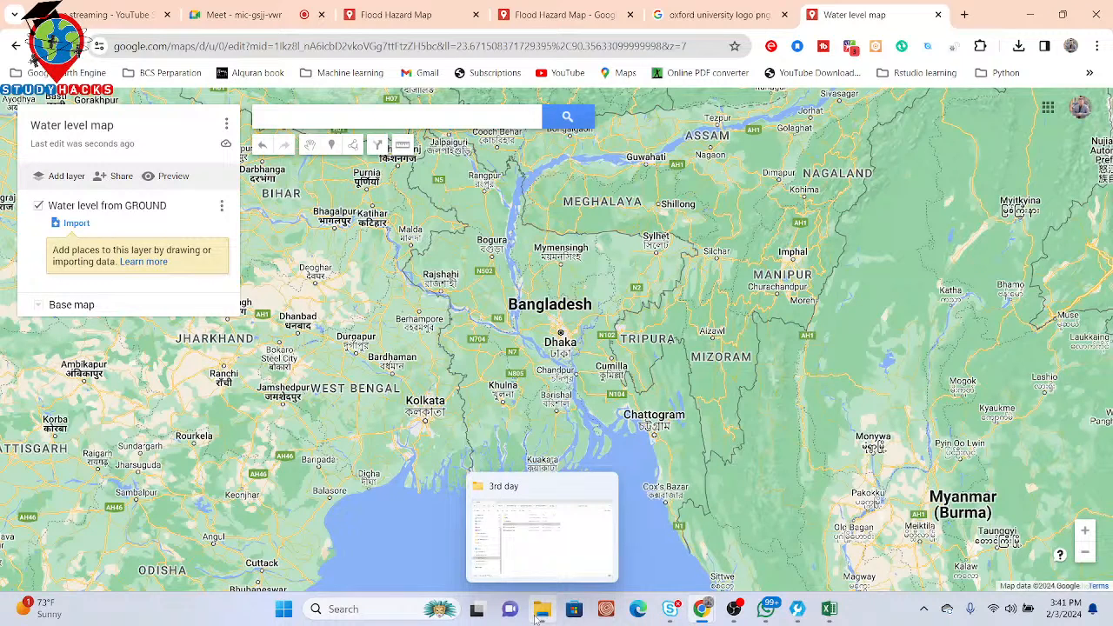
pyautogui.click(540, 534)
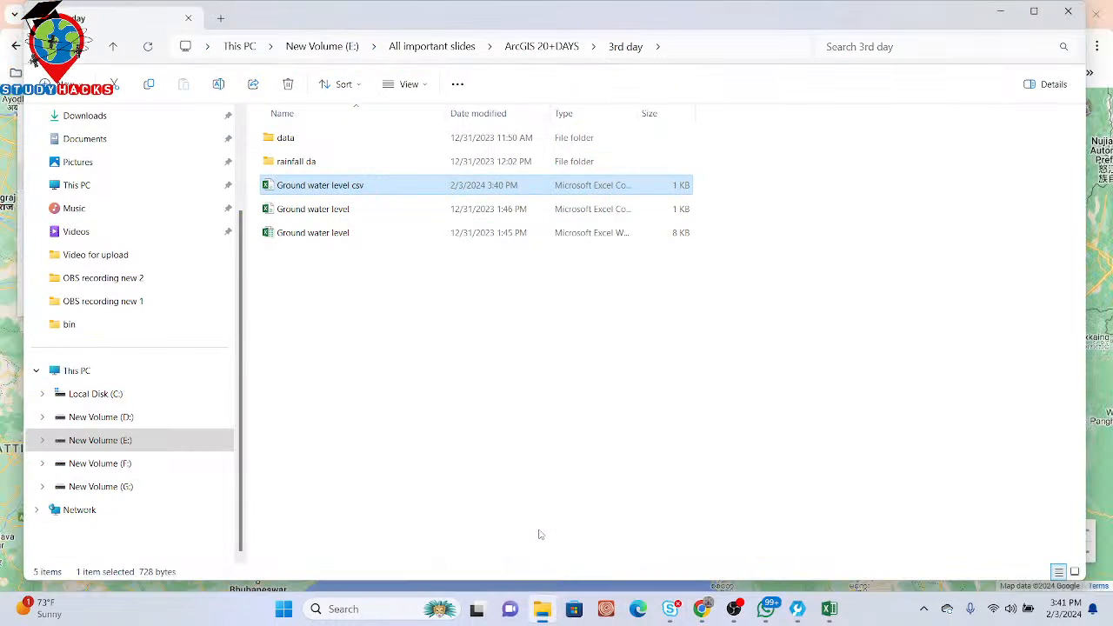
pyautogui.click(463, 47)
pyautogui.doubleClick(319, 140)
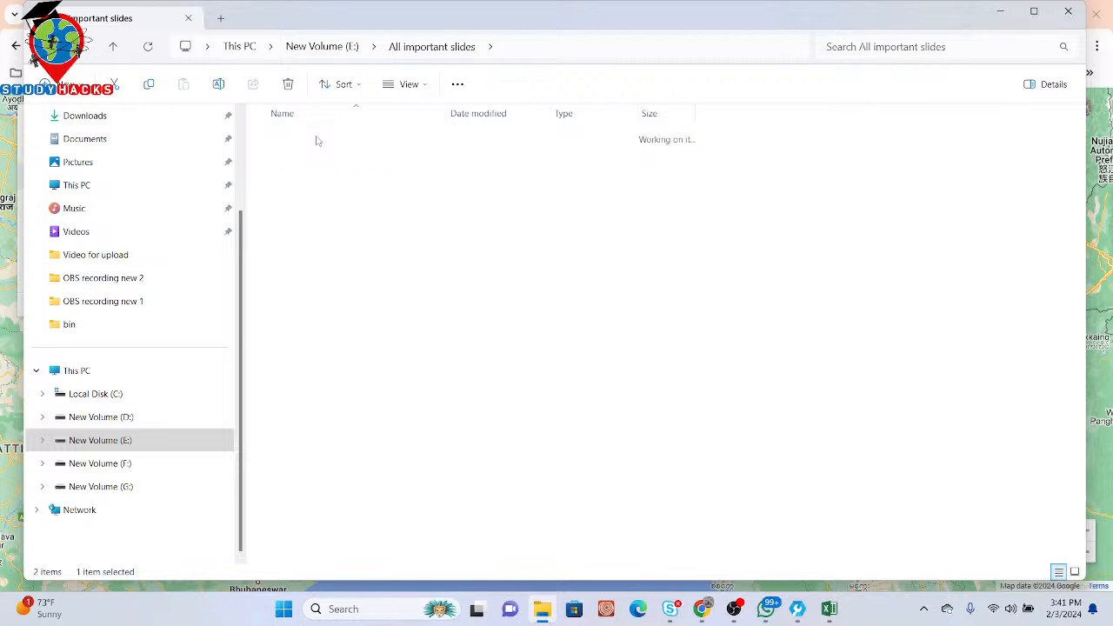
pyautogui.doubleClick(296, 162)
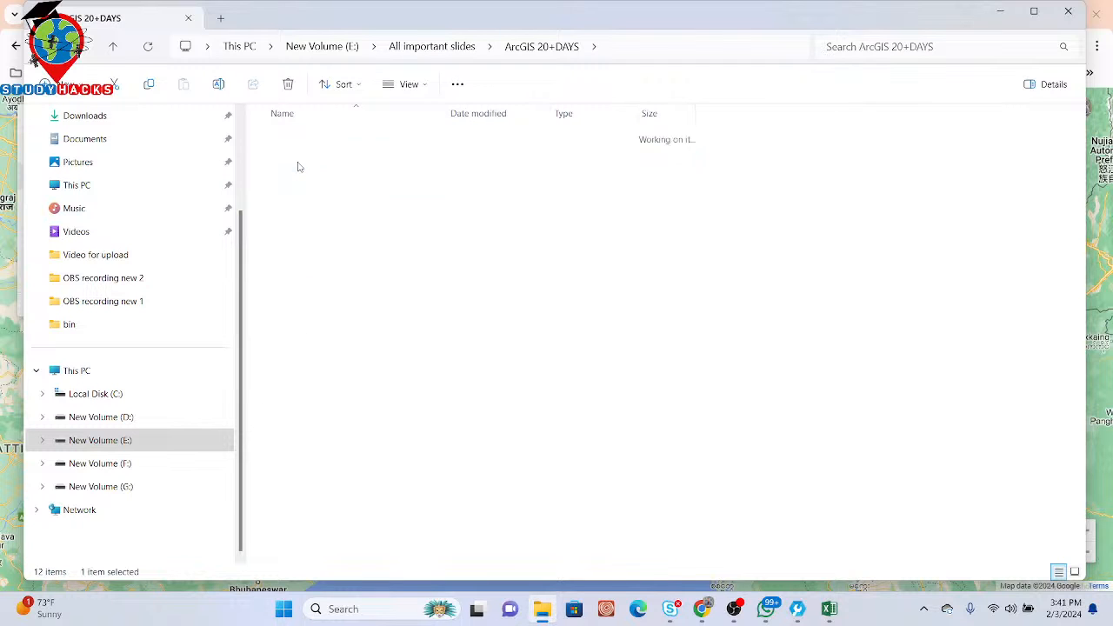
pyautogui.click(672, 41)
pyautogui.hotkey('ctrl', 'c')
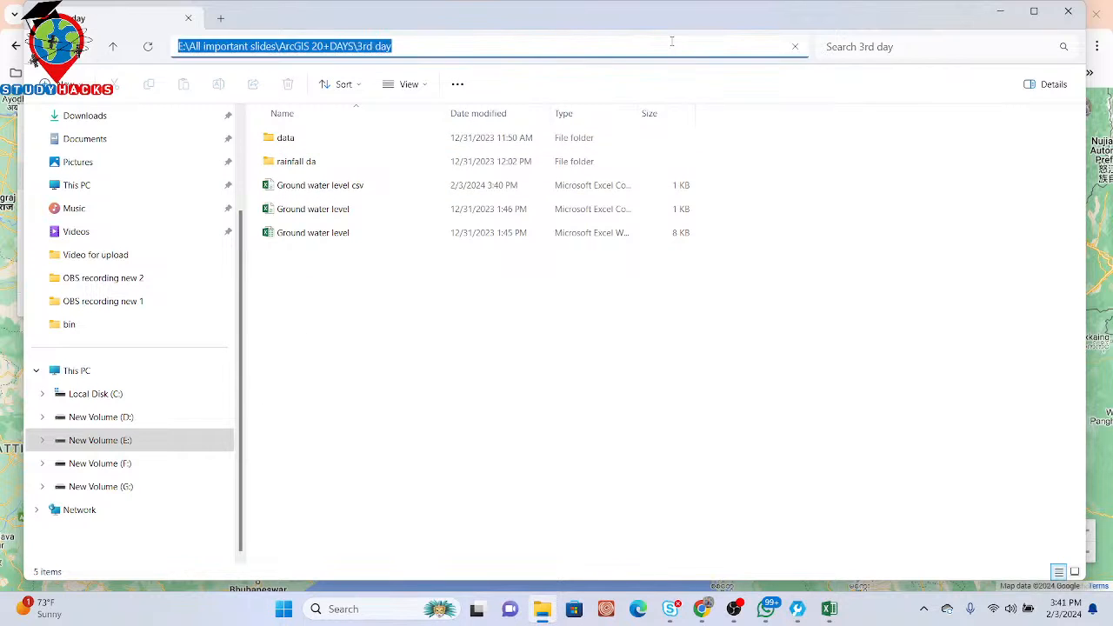
pyautogui.click(576, 412)
# Step: Return to Chrome and import "Ground water level csv" from E:\All important slides\ArcGIS 20+DAYS\3rd day into the "Water level from GROUND" layer
pyautogui.moveTo(701, 609)
pyautogui.click(677, 487)
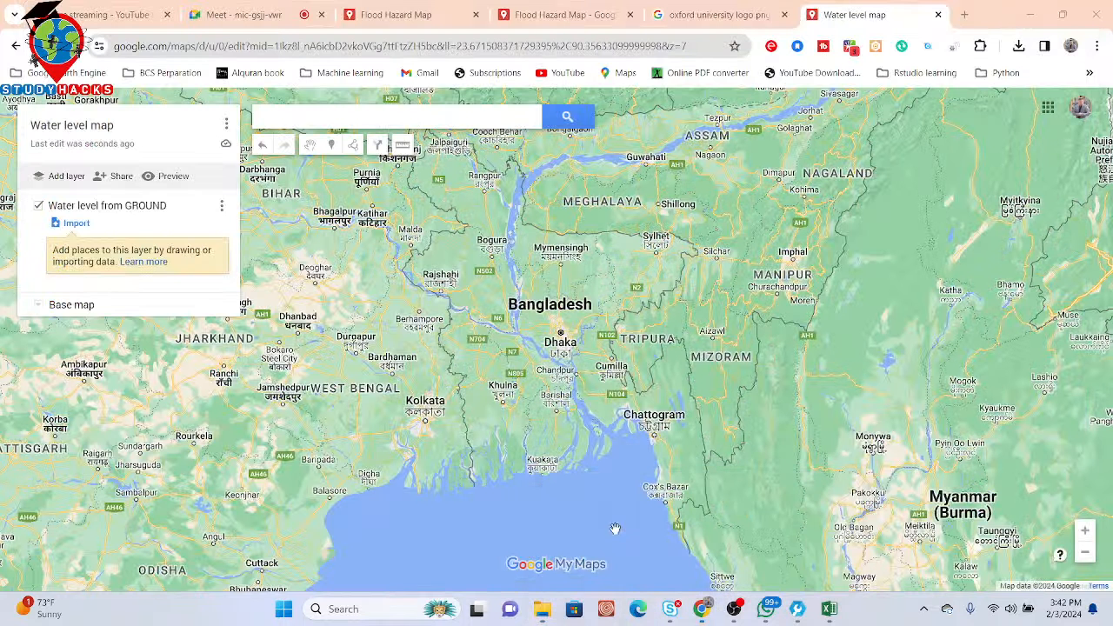
pyautogui.click(78, 224)
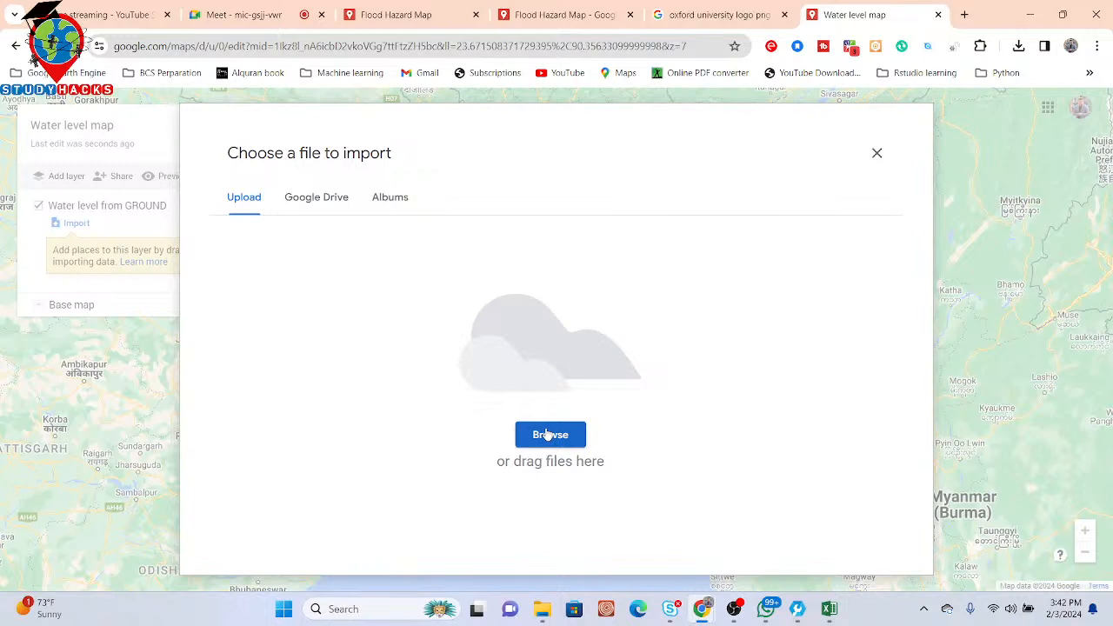
pyautogui.click(548, 435)
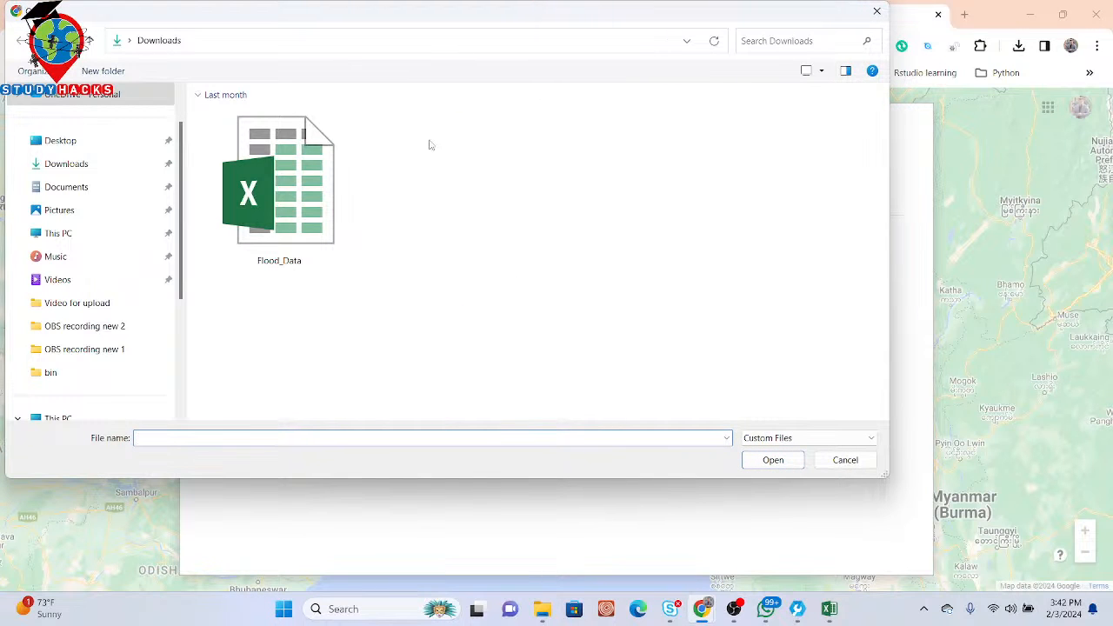
pyautogui.click(416, 54)
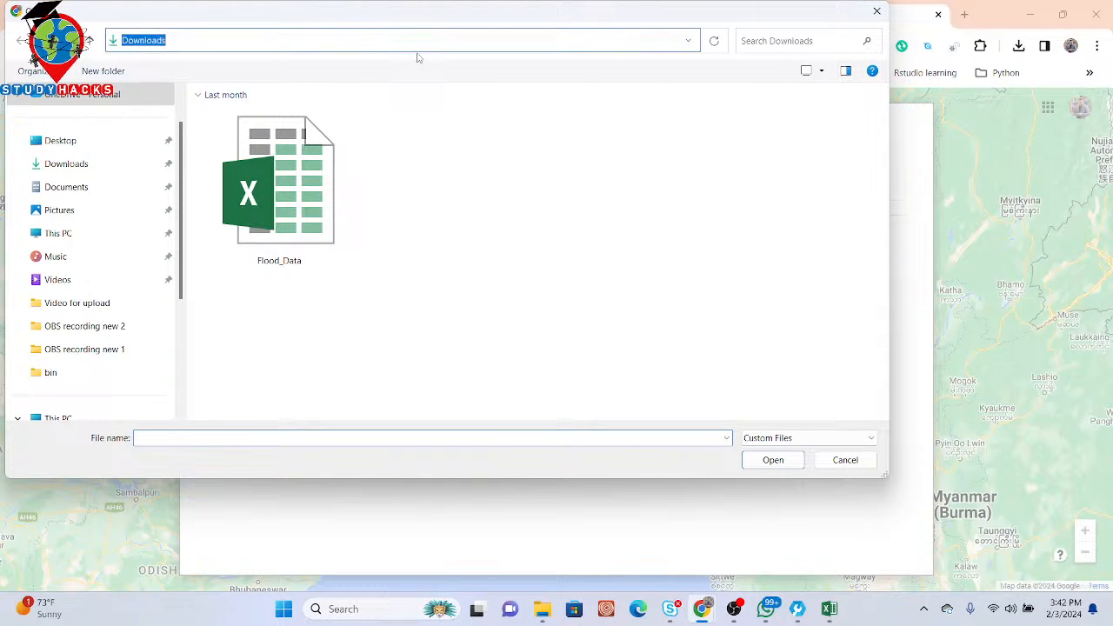
pyautogui.hotkey('ctrl', 'v')
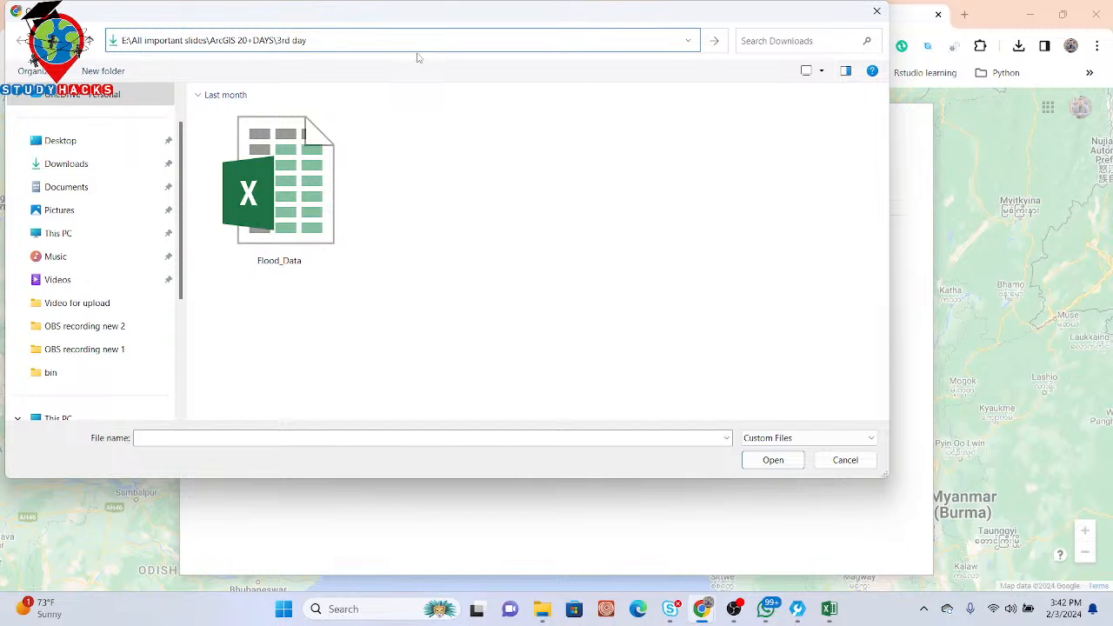
pyautogui.press('Return')
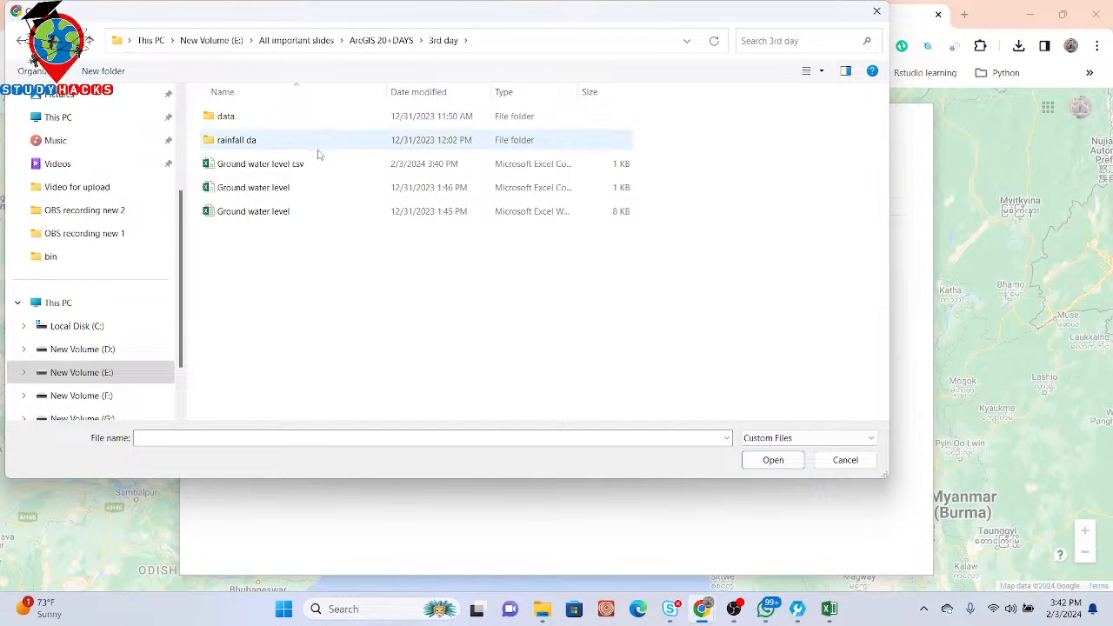
pyautogui.click(313, 168)
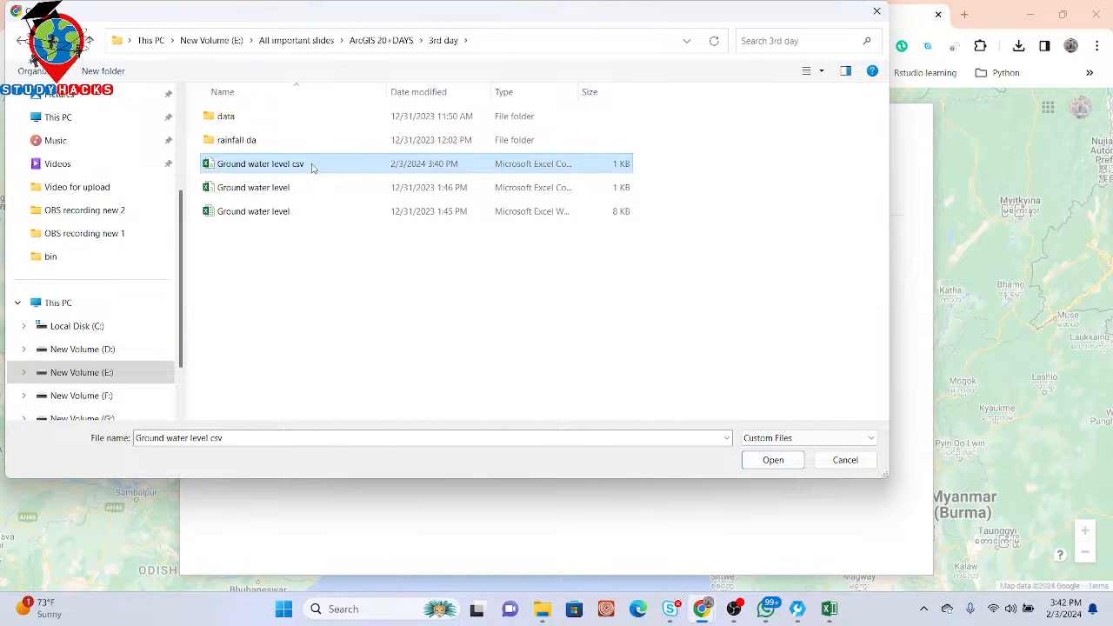
pyautogui.click(773, 460)
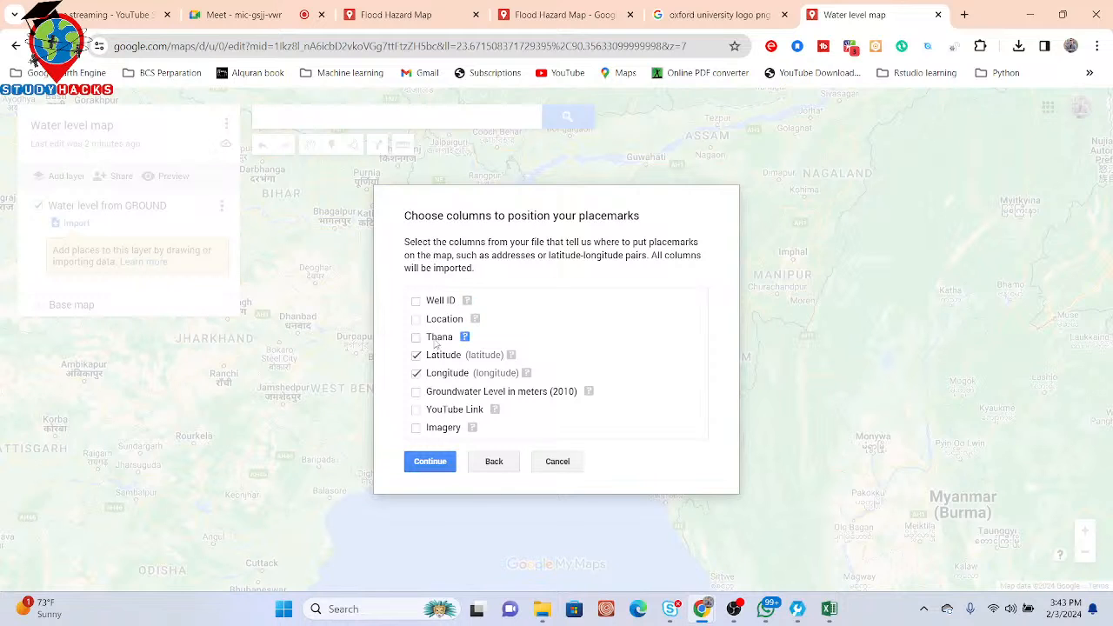
# Step: Position the imported placemarks by the Latitude and Longitude columns and title the markers with the Thana column
pyautogui.click(430, 461)
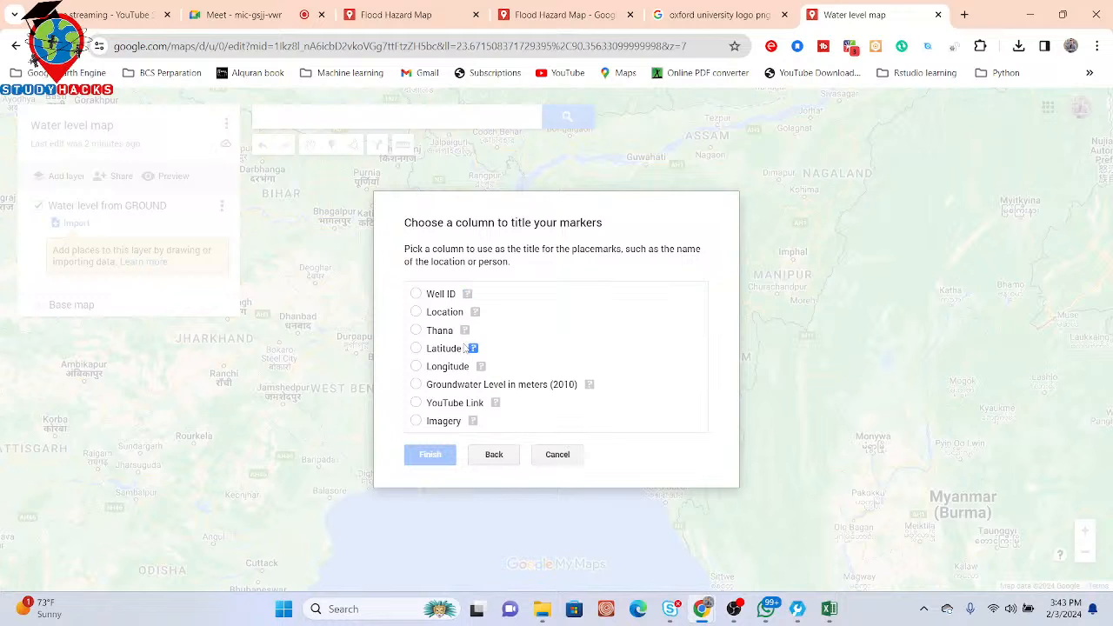
pyautogui.click(416, 332)
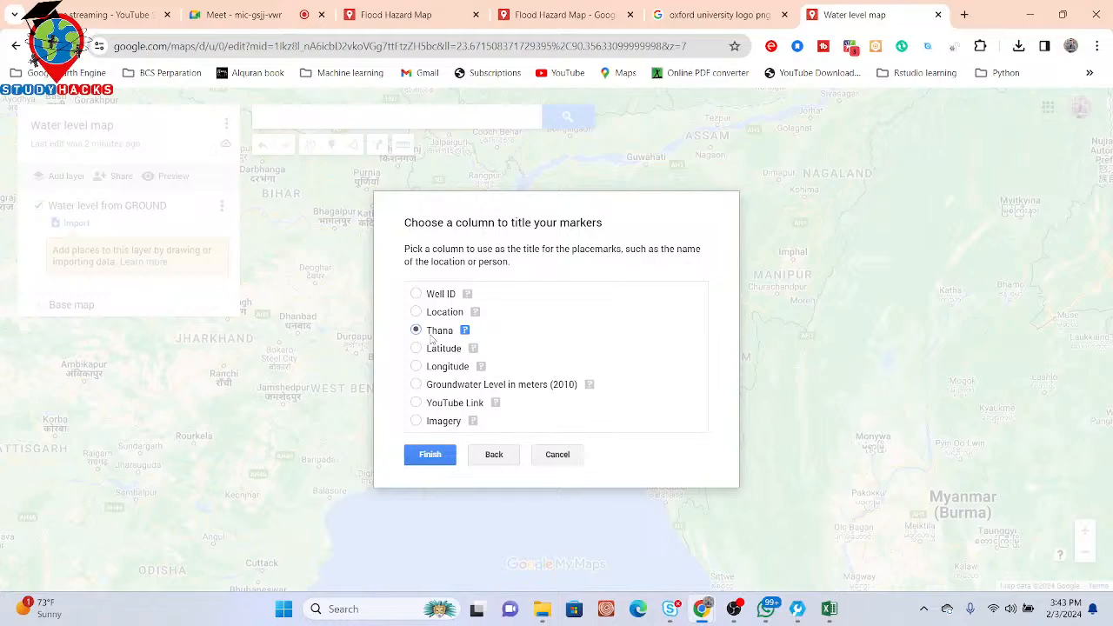
pyautogui.click(430, 454)
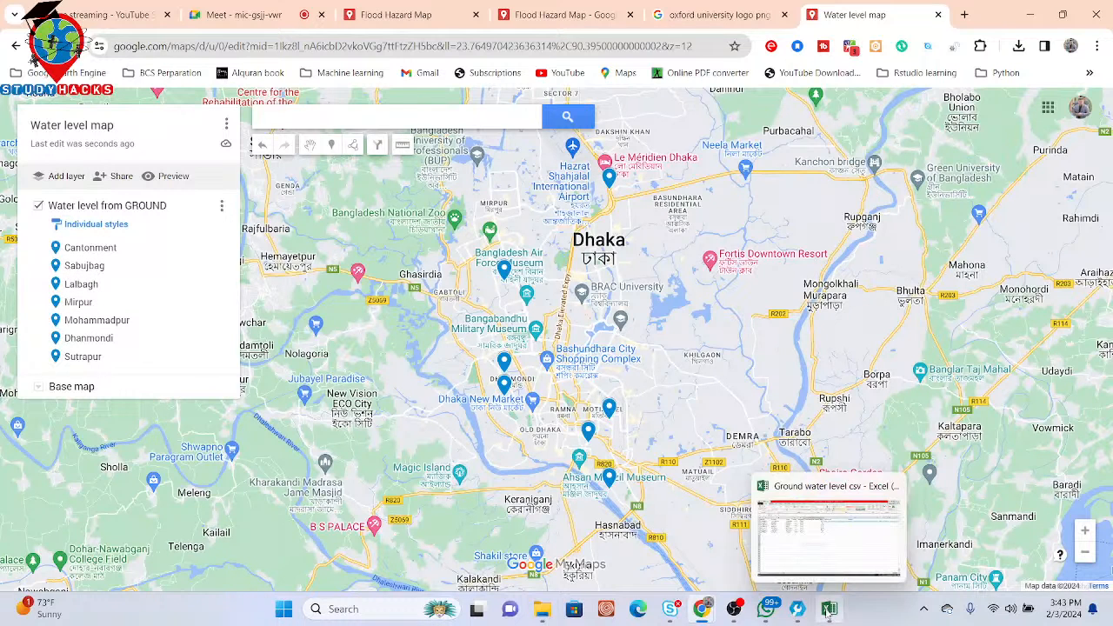
# Step: Switch to Excel, review the names in the Thana column used for the marker titles, and return to the map in Chrome
pyautogui.click(809, 531)
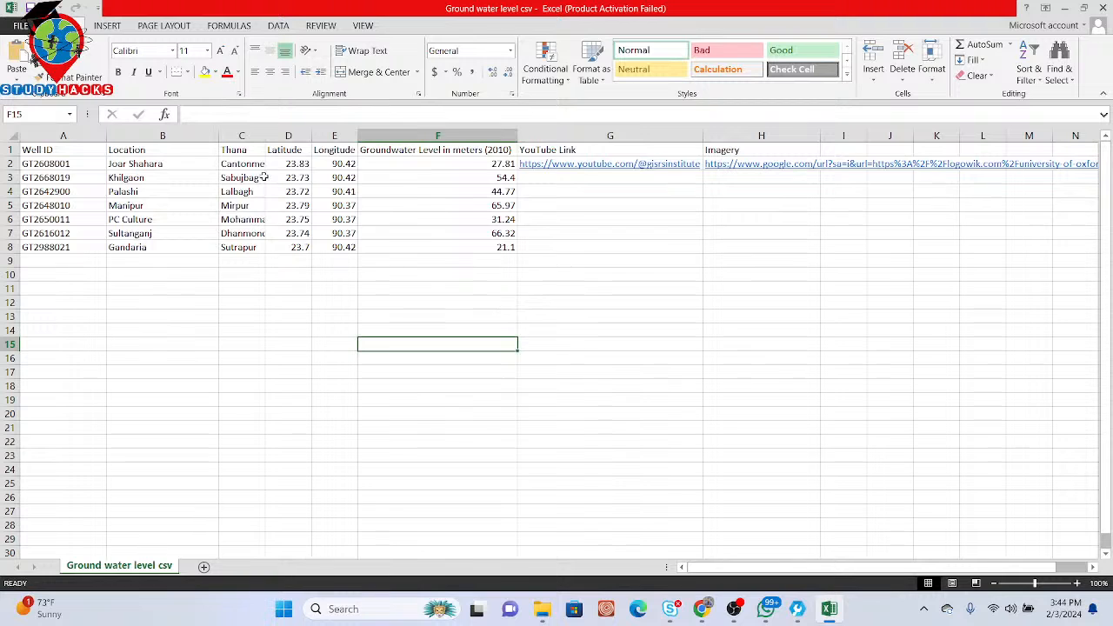
pyautogui.click(230, 150)
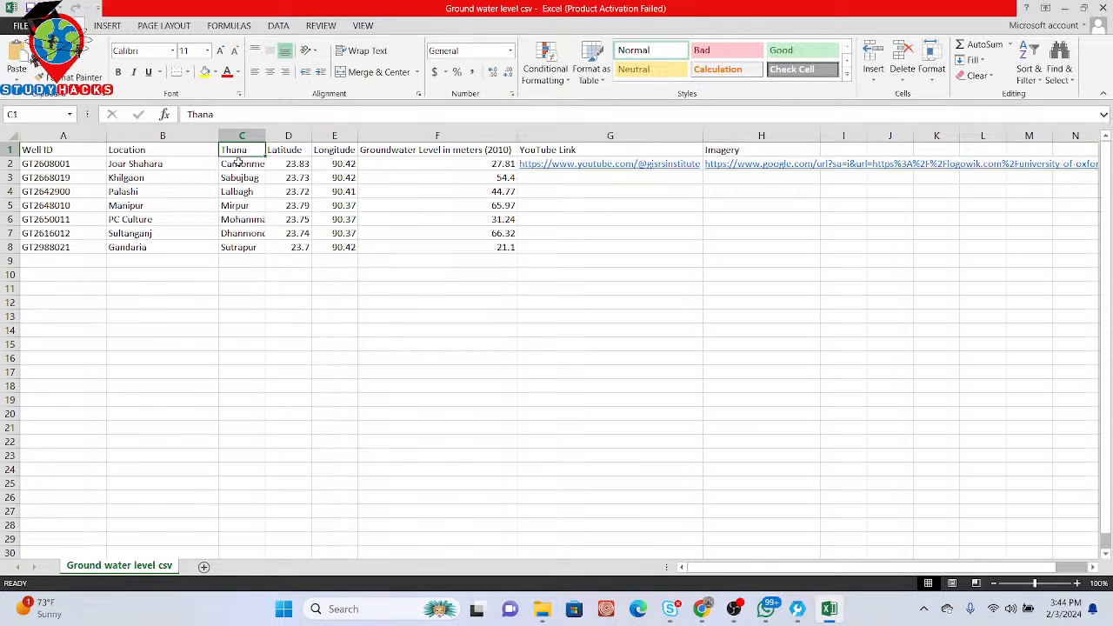
pyautogui.click(238, 163)
pyautogui.moveTo(239, 163); pyautogui.dragTo(244, 246)
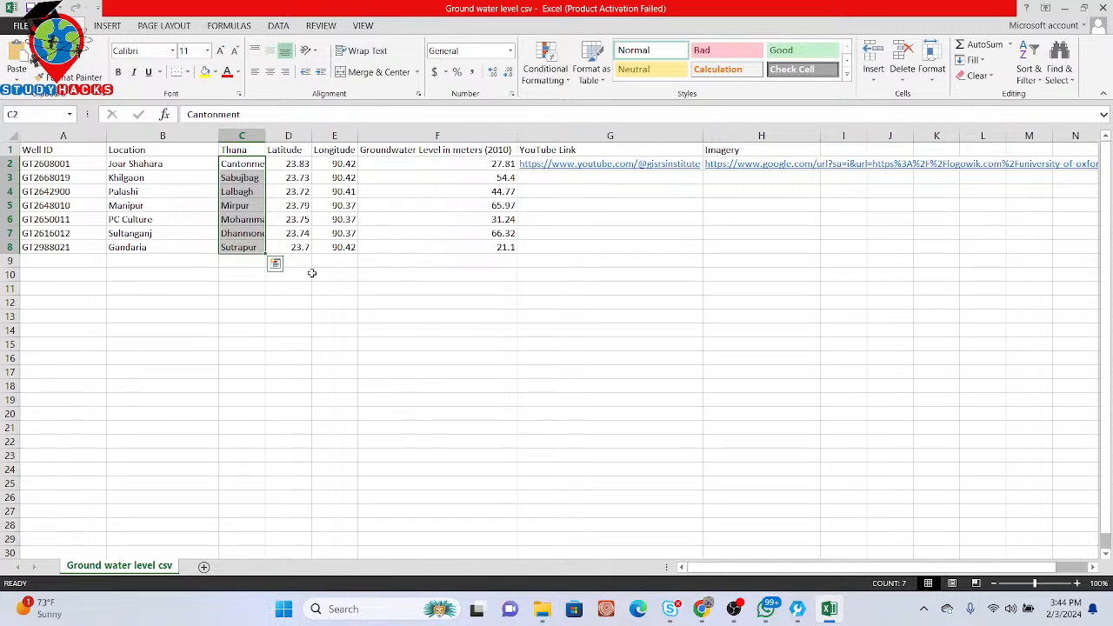
pyautogui.moveTo(701, 609)
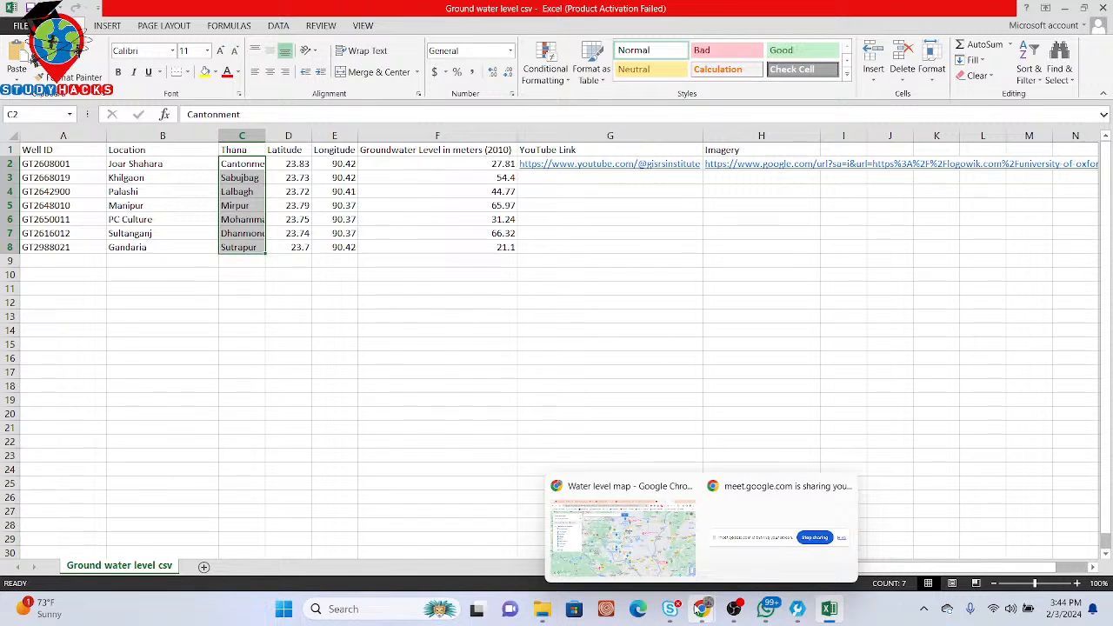
pyautogui.click(630, 544)
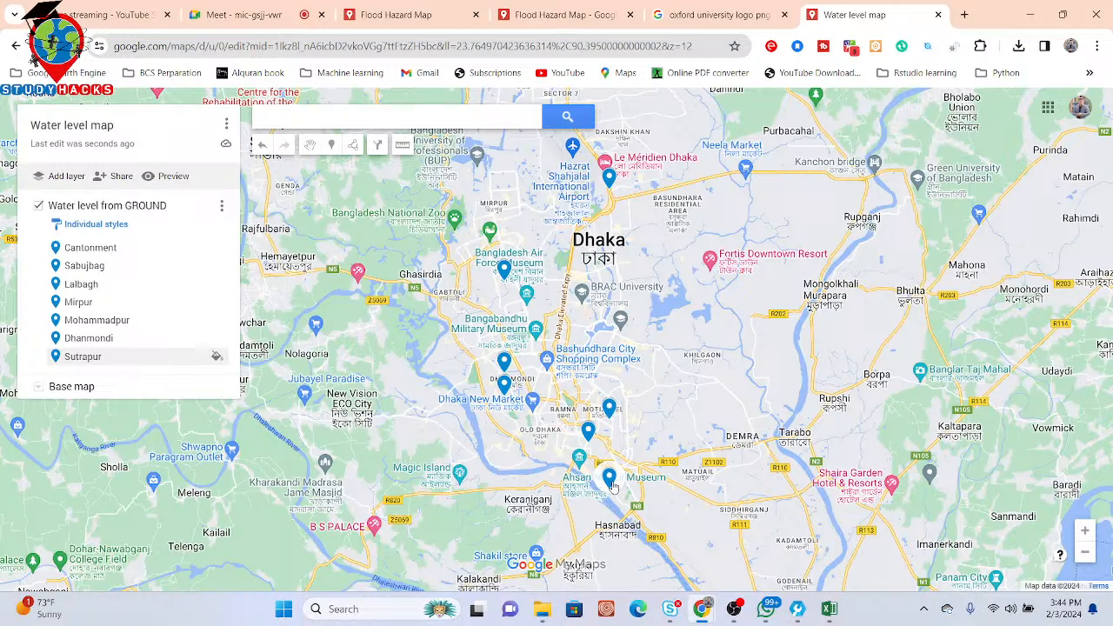
# Step: Preview the water level map in view-only mode and change its base map to satellite imagery
pyautogui.click(172, 176)
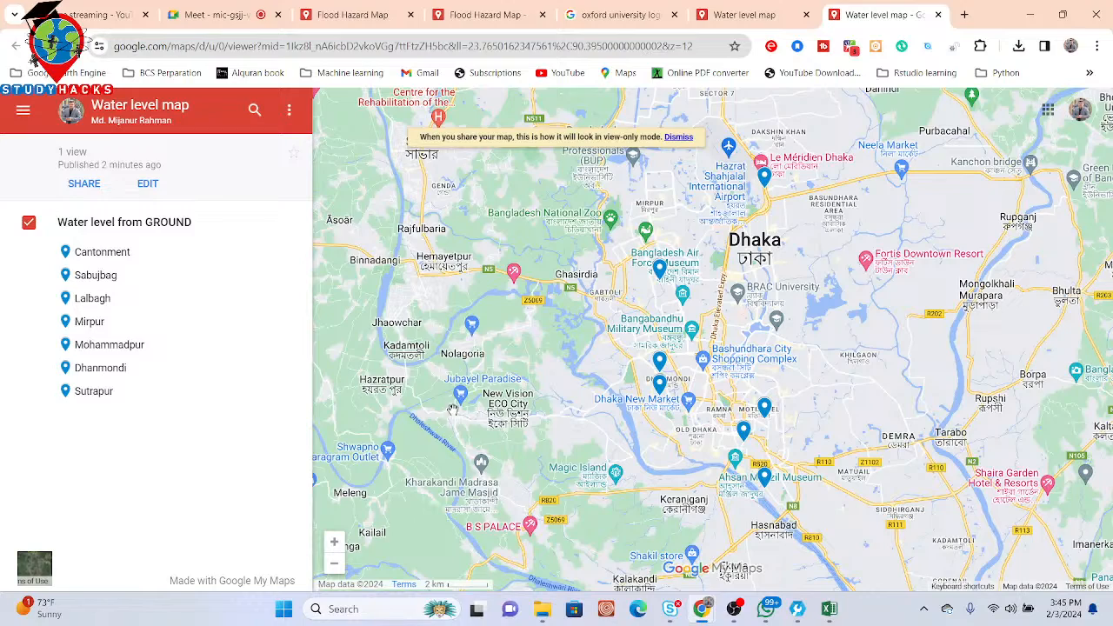
pyautogui.click(38, 570)
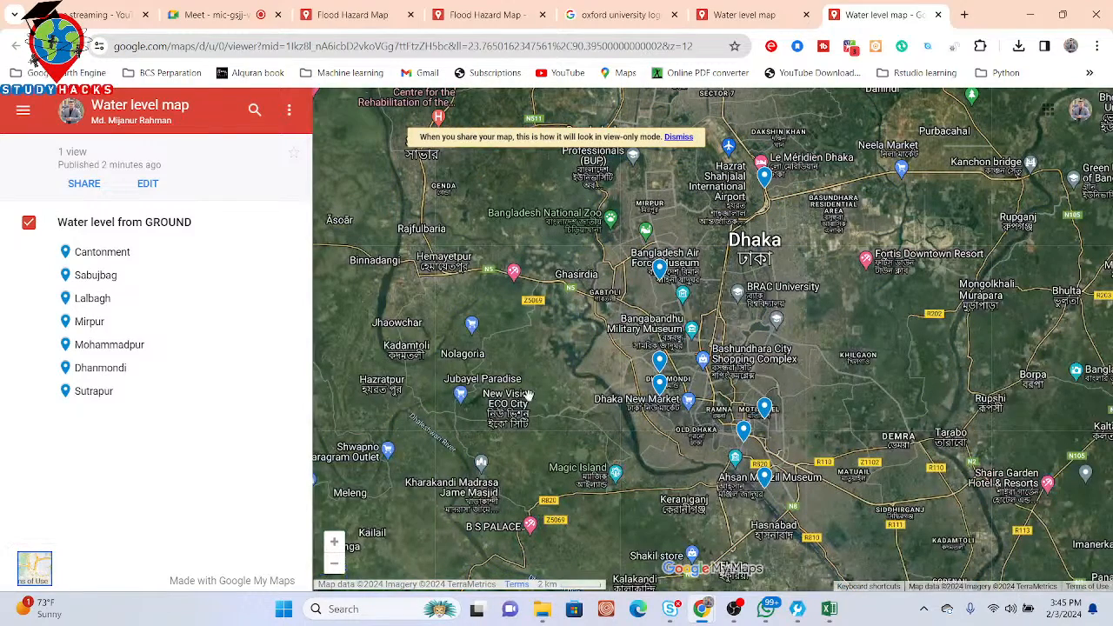
# Step: View the Cantonment marker's details and check its YouTube and Imagery links, closing each linked page
pyautogui.click(764, 178)
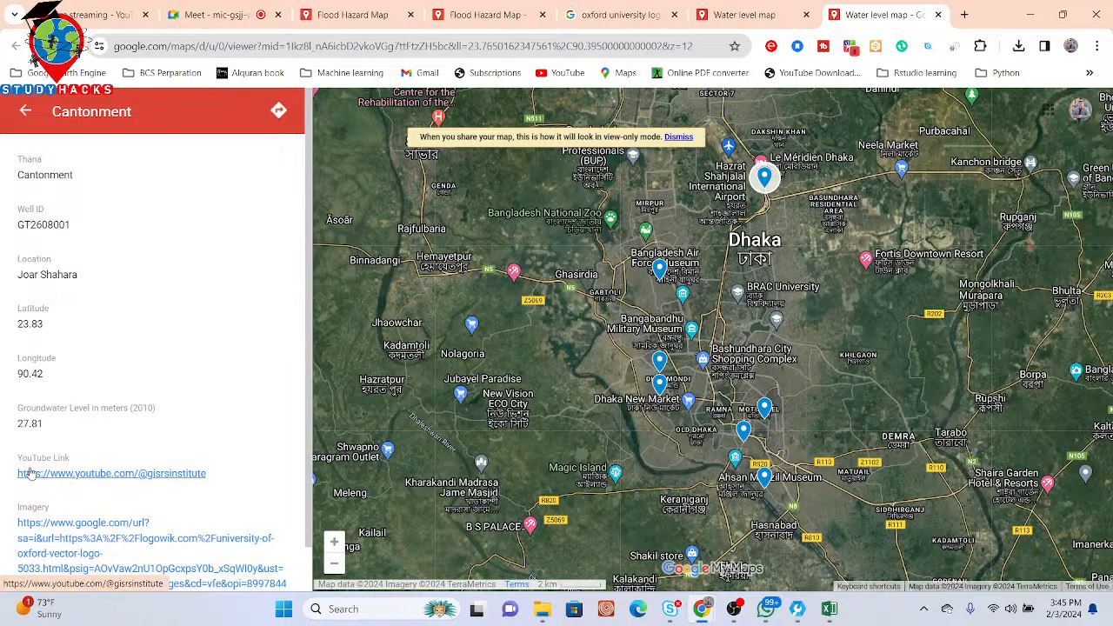
pyautogui.click(98, 474)
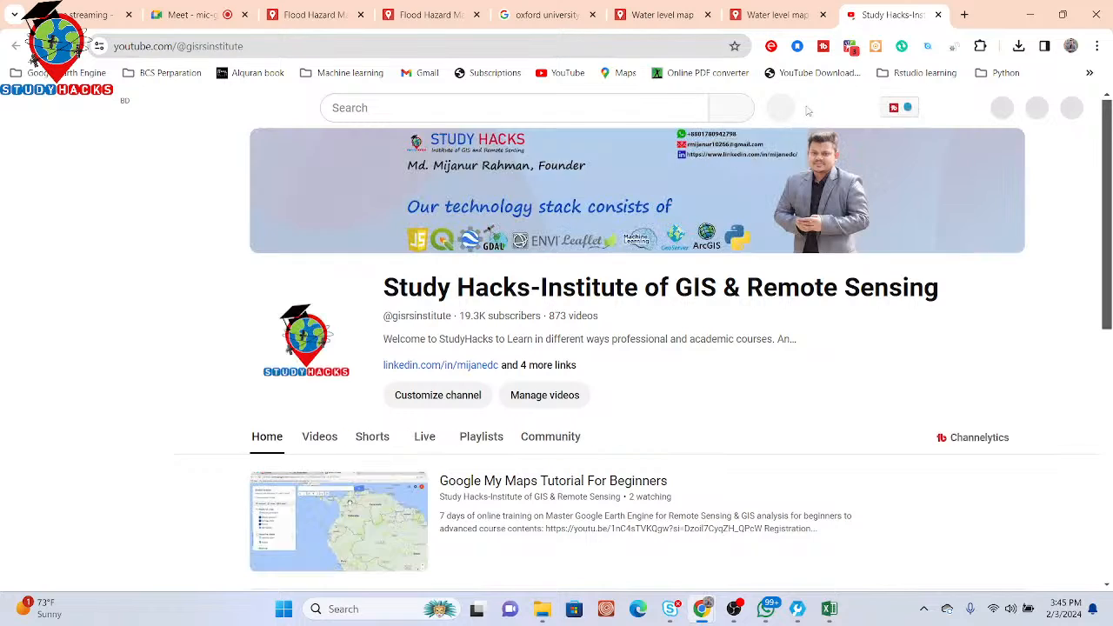
pyautogui.click(940, 15)
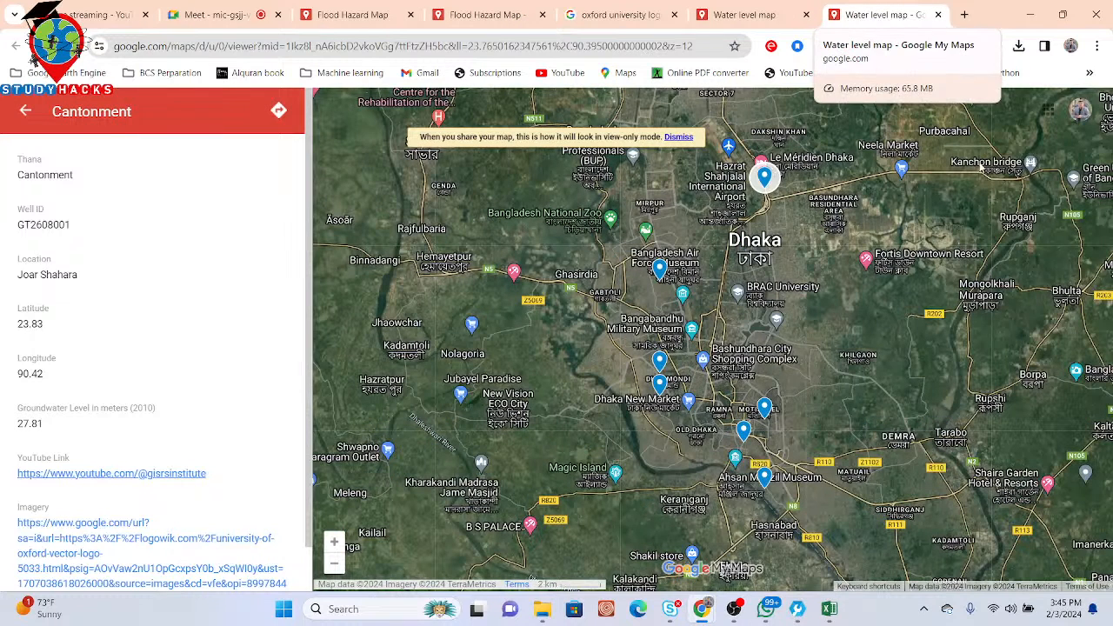
pyautogui.click(63, 542)
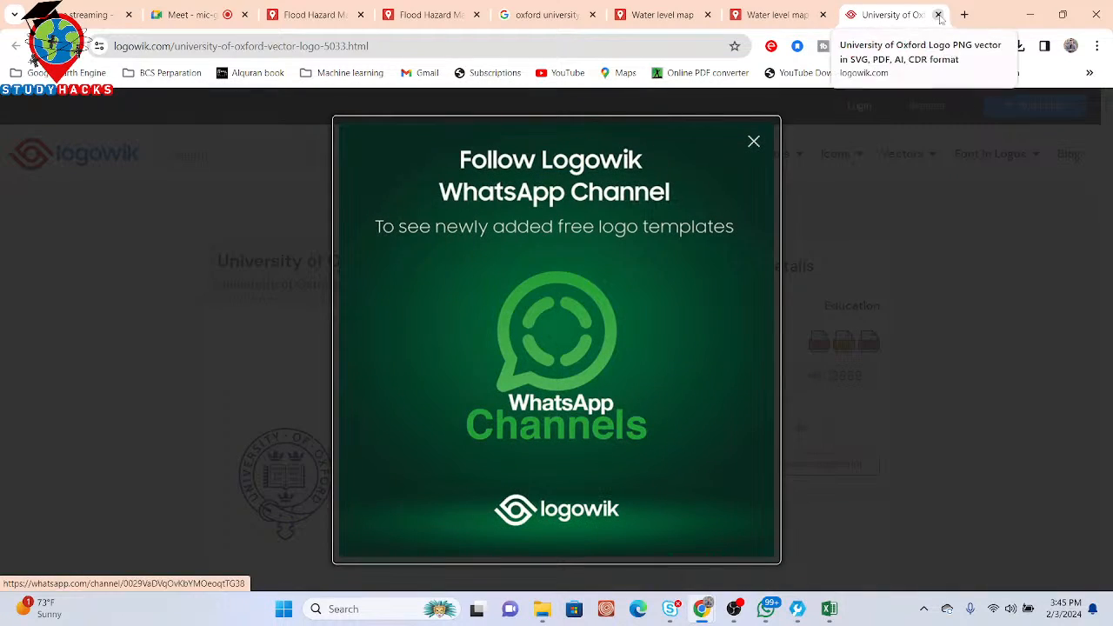
pyautogui.click(939, 15)
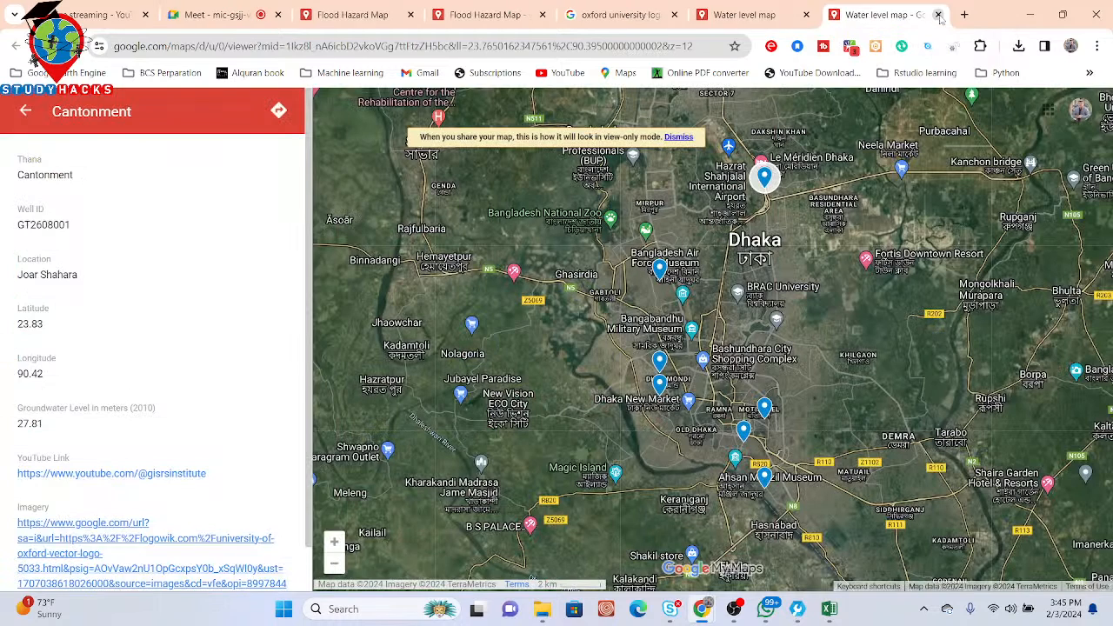
# Step: Examine the groundwater details of the Mirpur, Mohammadpur and Dhanmondi markers
pyautogui.click(660, 268)
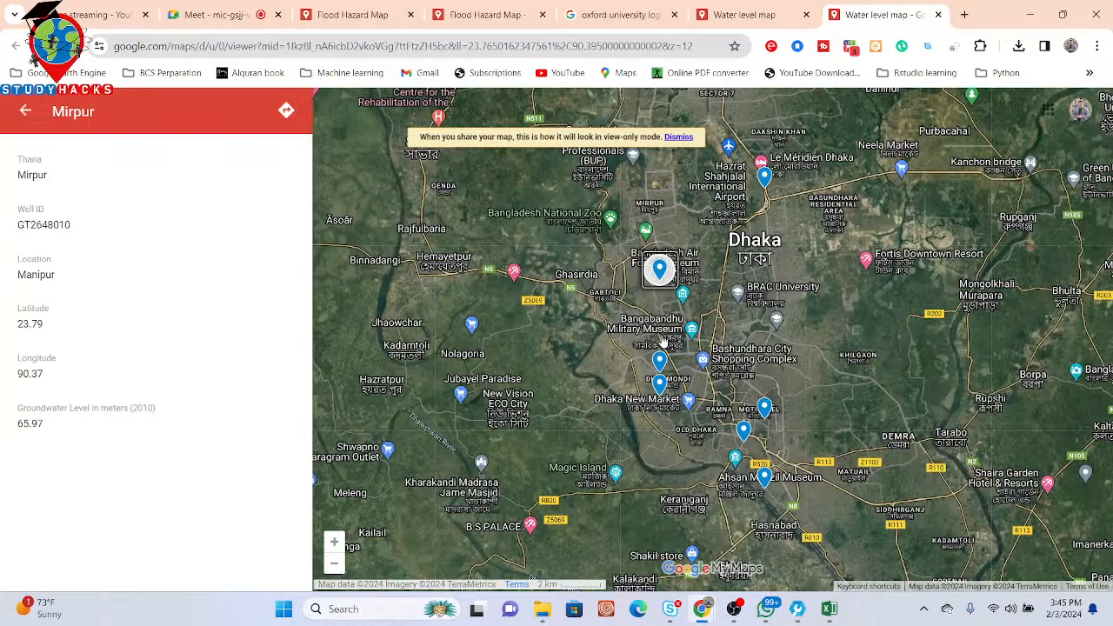
pyautogui.click(660, 365)
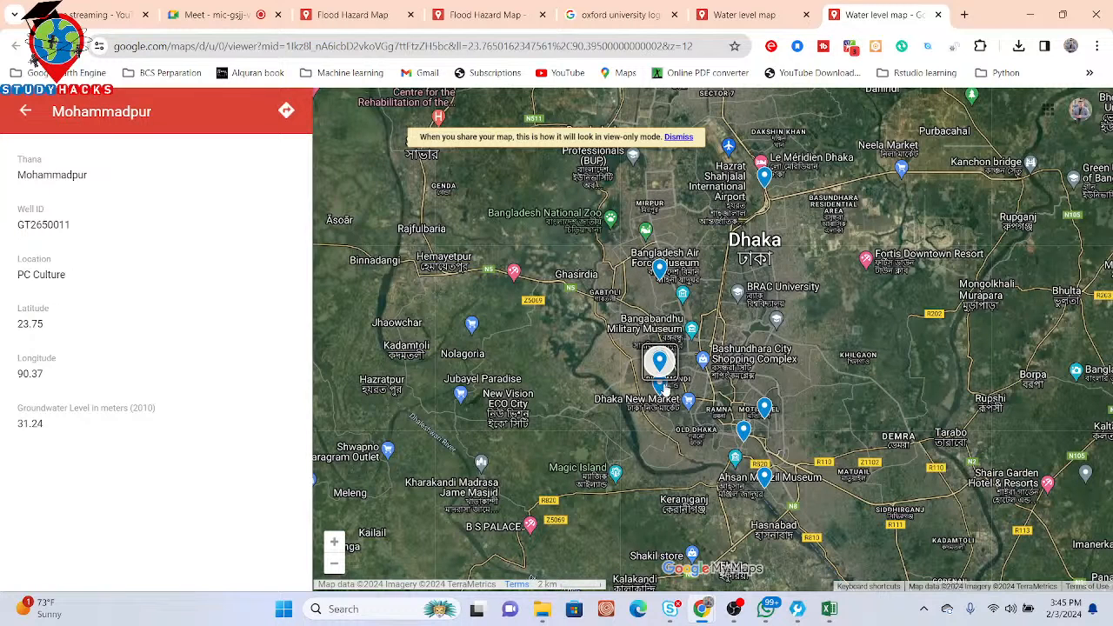
pyautogui.click(661, 385)
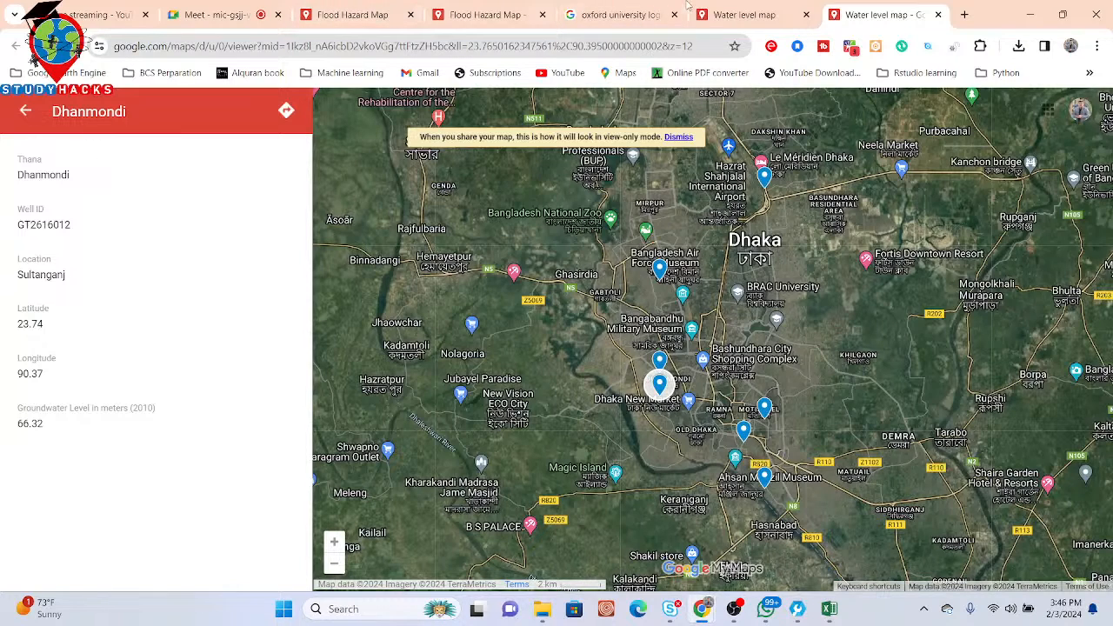
# Step: Return to the map editor and view the details of the Sabujbag and Cantonment markers
pyautogui.click(744, 5)
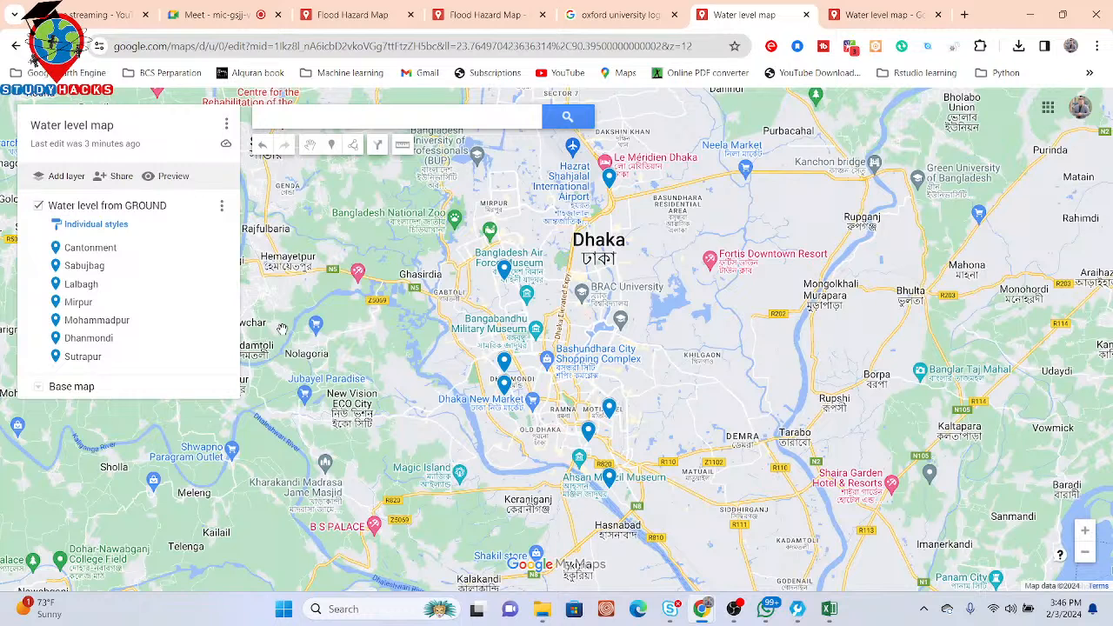
pyautogui.click(610, 410)
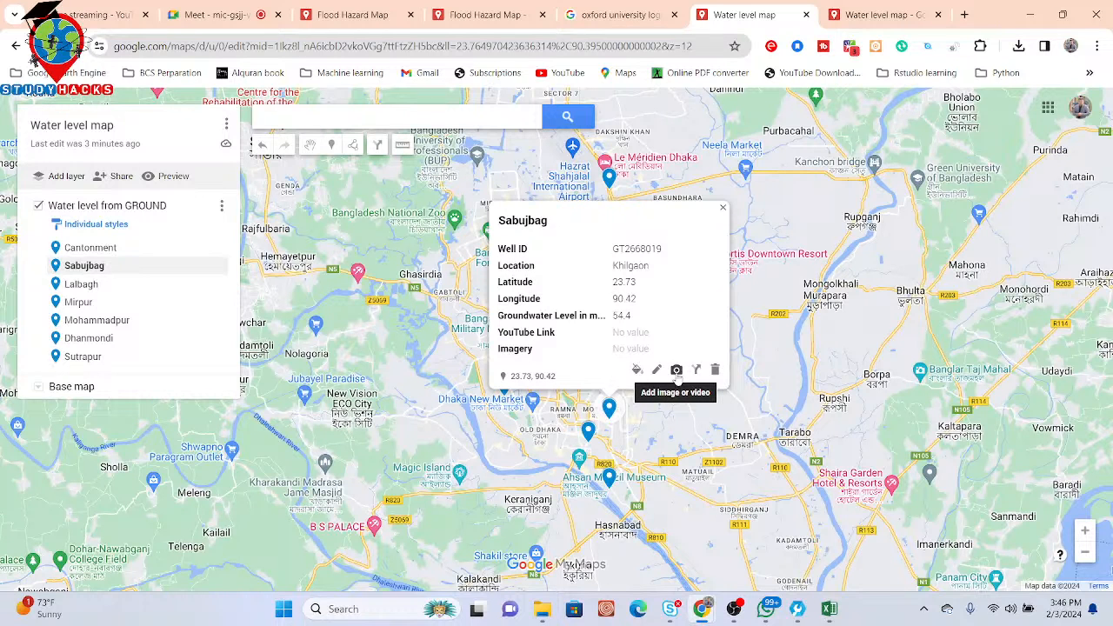
pyautogui.click(612, 180)
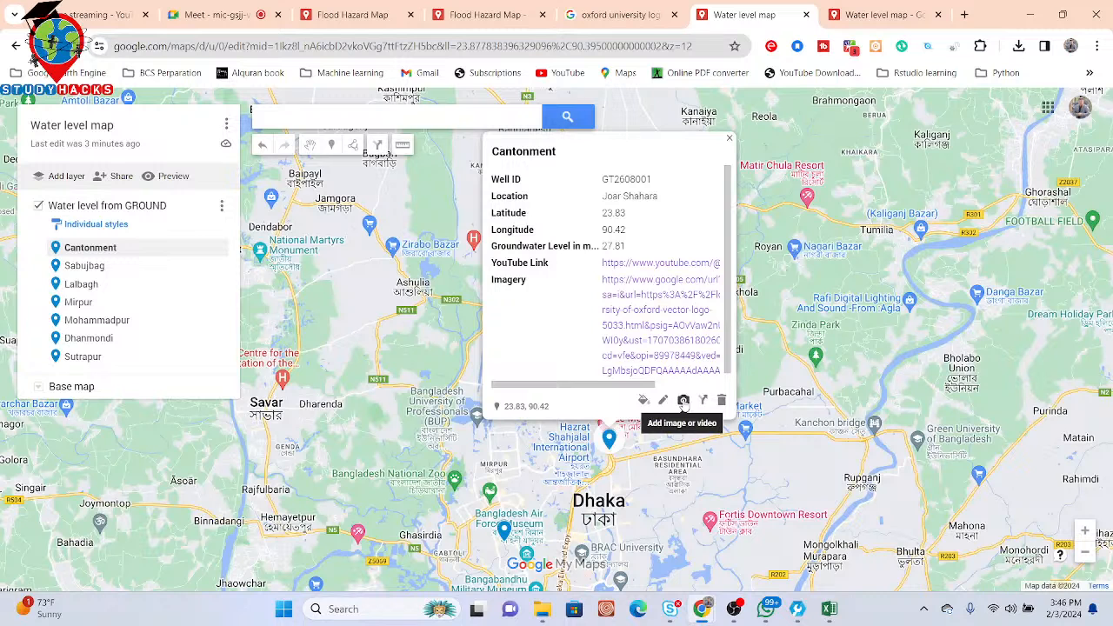
# Step: Start adding an image or video to the Mirpur marker, checking the YouTube and Photos sources before choosing Upload
pyautogui.click(507, 530)
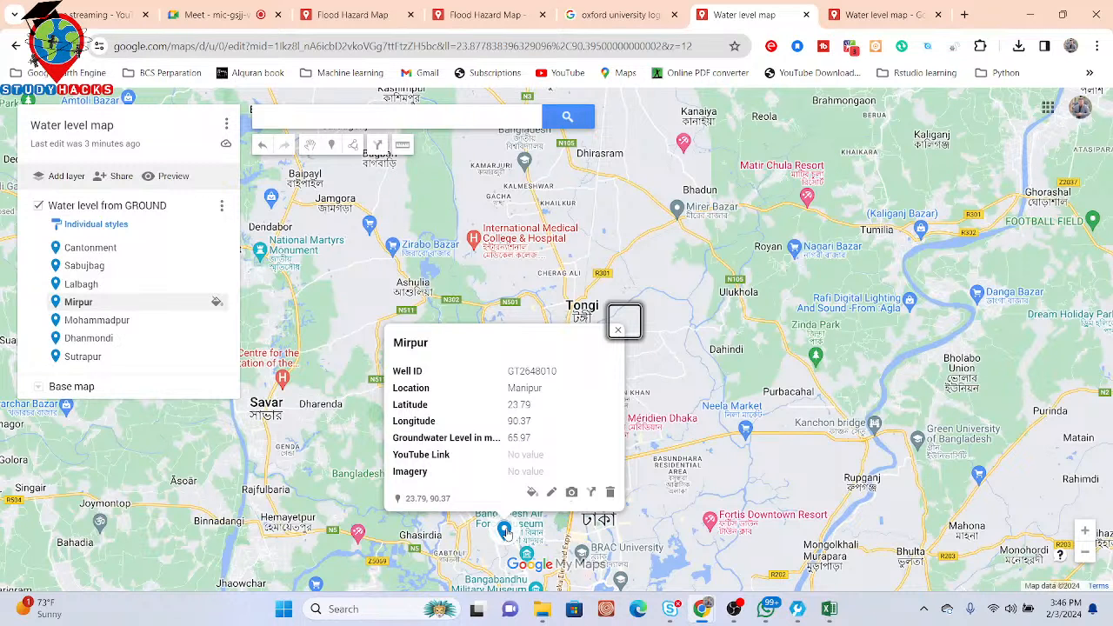
pyautogui.click(570, 495)
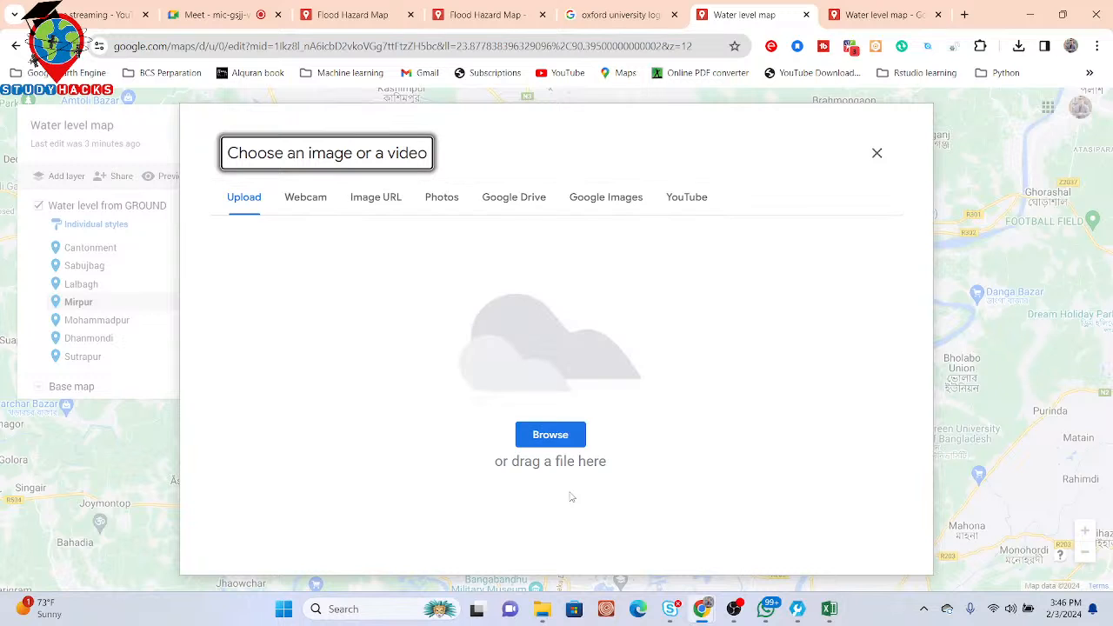
pyautogui.click(680, 199)
pyautogui.click(573, 145)
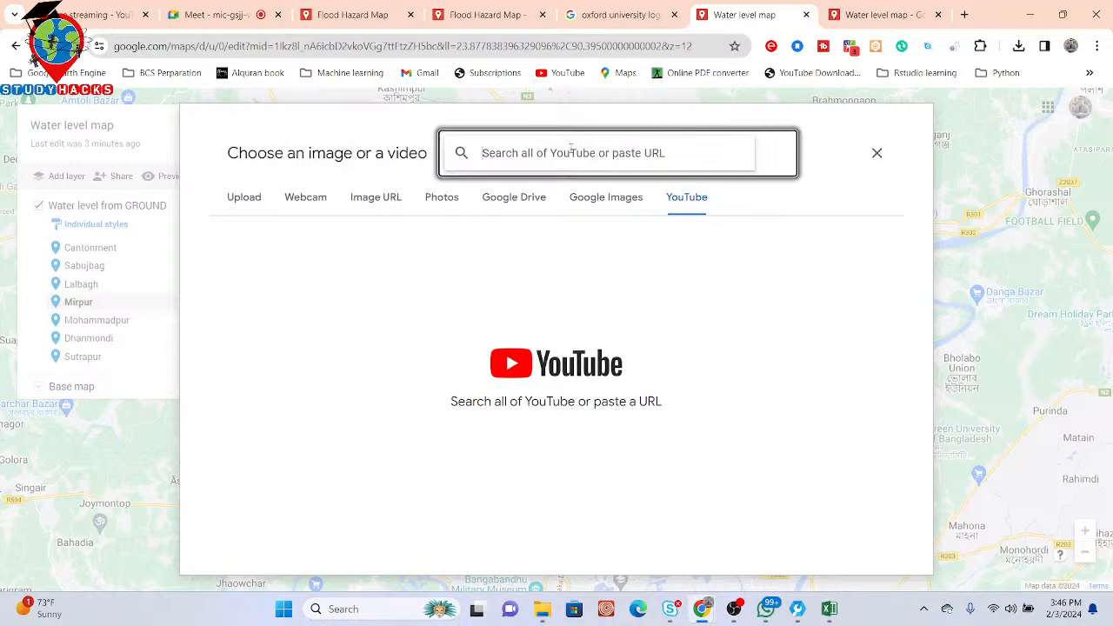
pyautogui.click(432, 202)
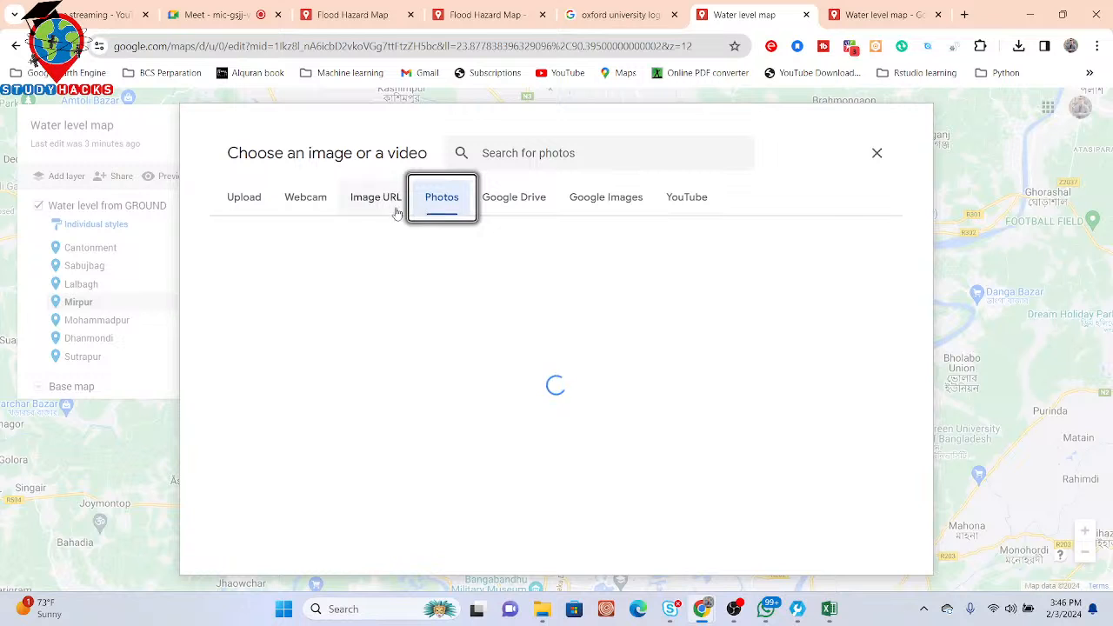
pyautogui.click(247, 199)
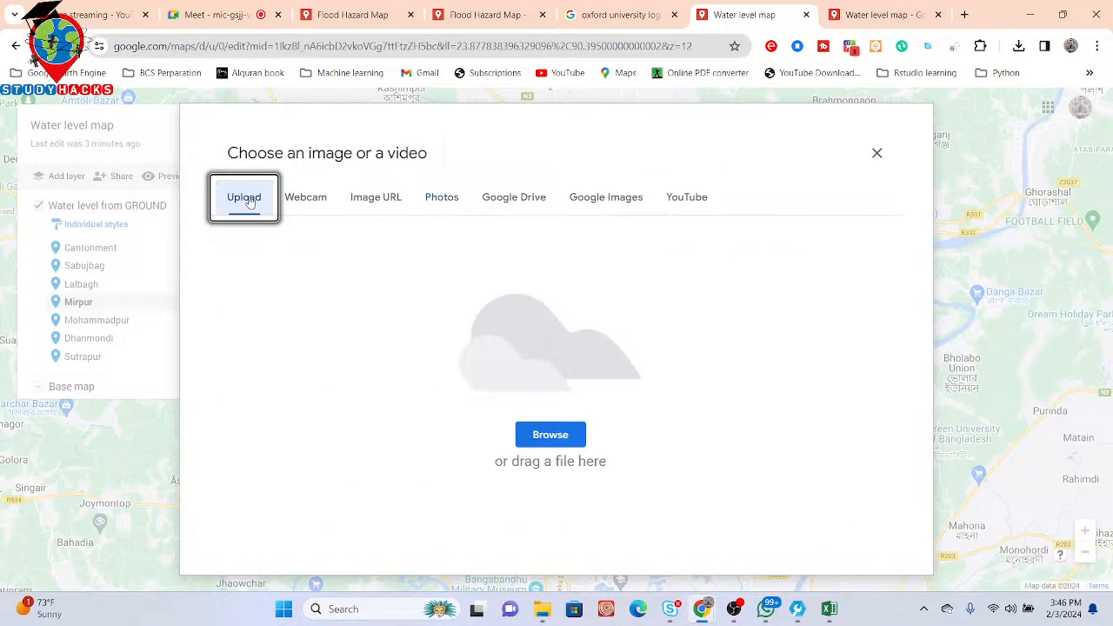
# Step: Upload the Google Earth Engine image from the Downloads folder to the Mirpur marker and save the marker
pyautogui.click(551, 437)
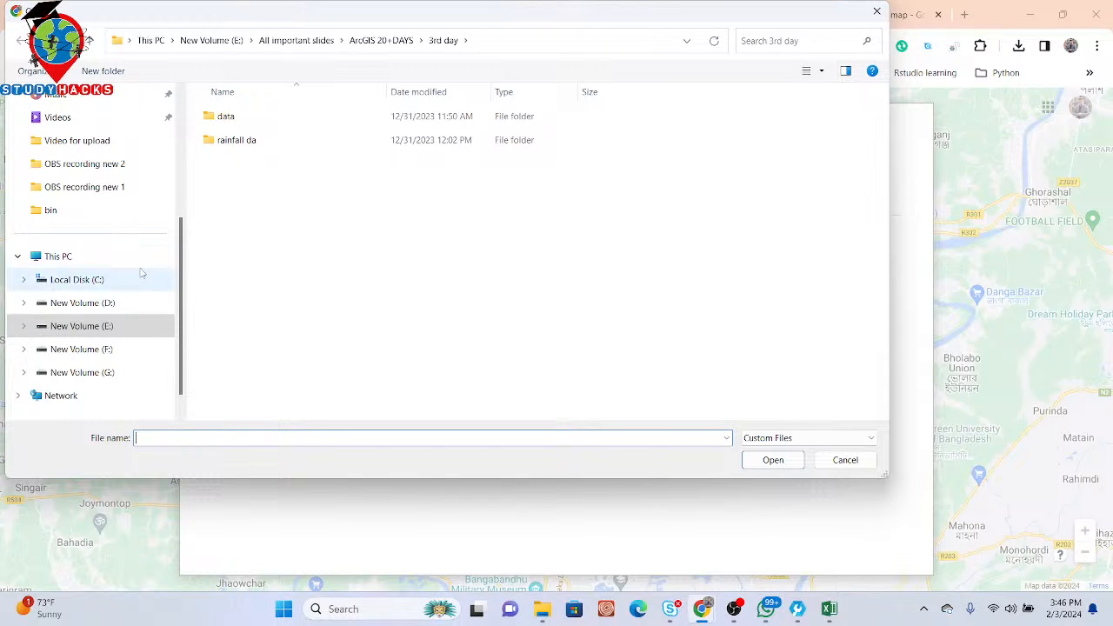
pyautogui.scroll(4, 122, 227)
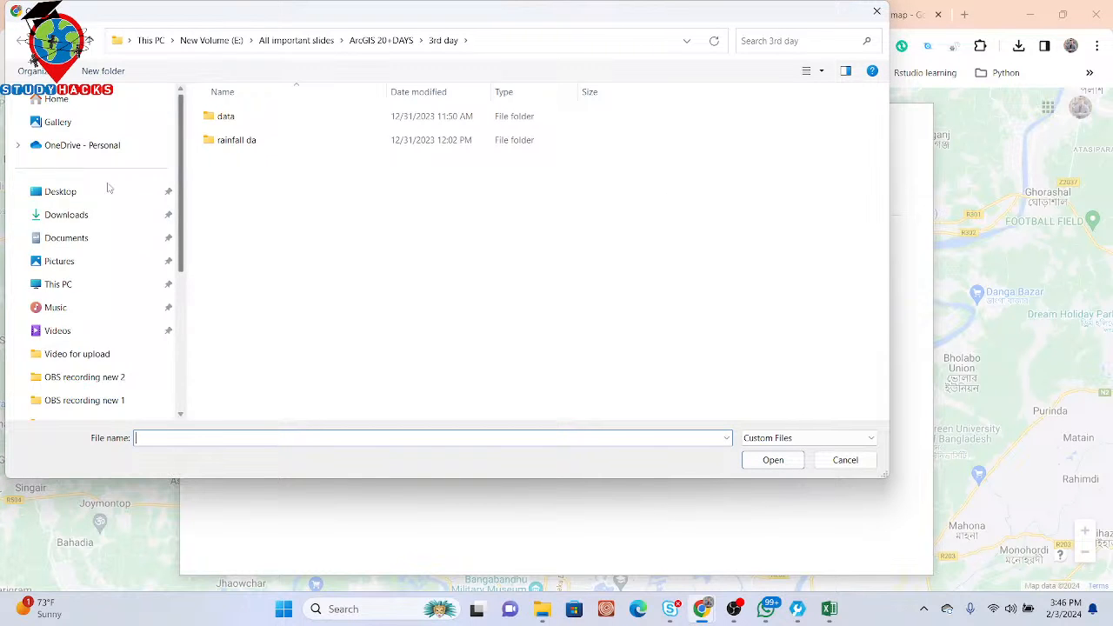
pyautogui.click(68, 215)
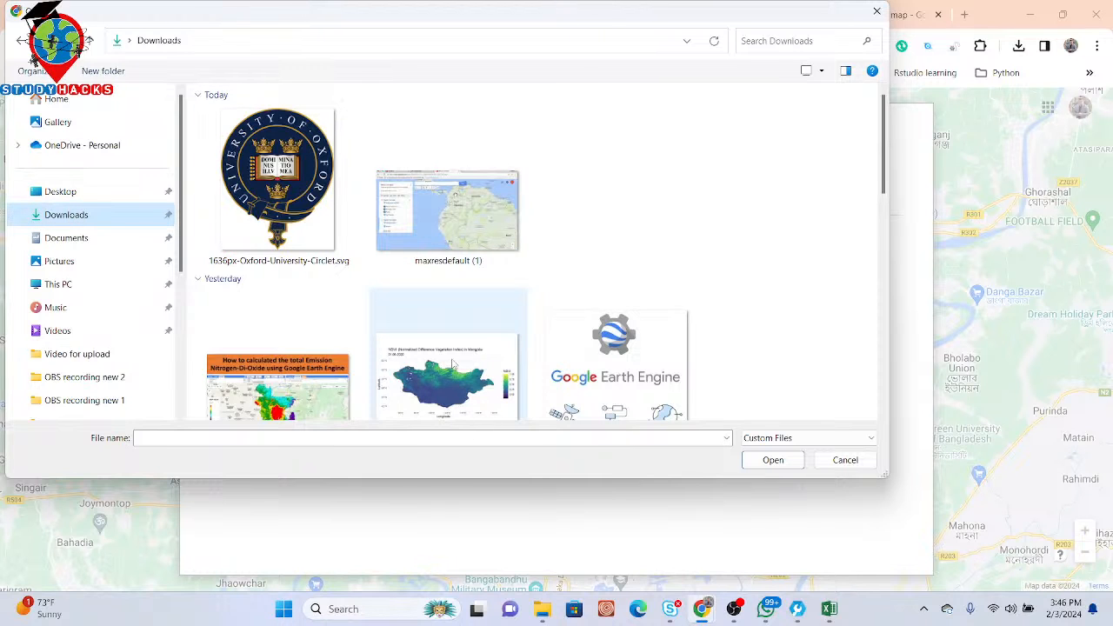
pyautogui.doubleClick(638, 366)
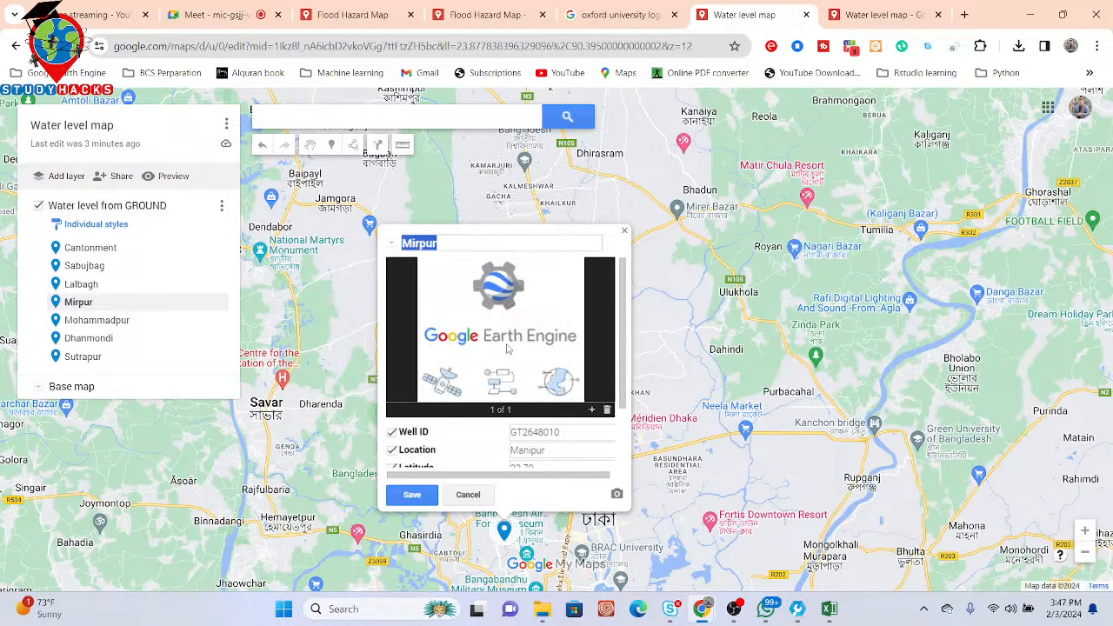
pyautogui.click(413, 495)
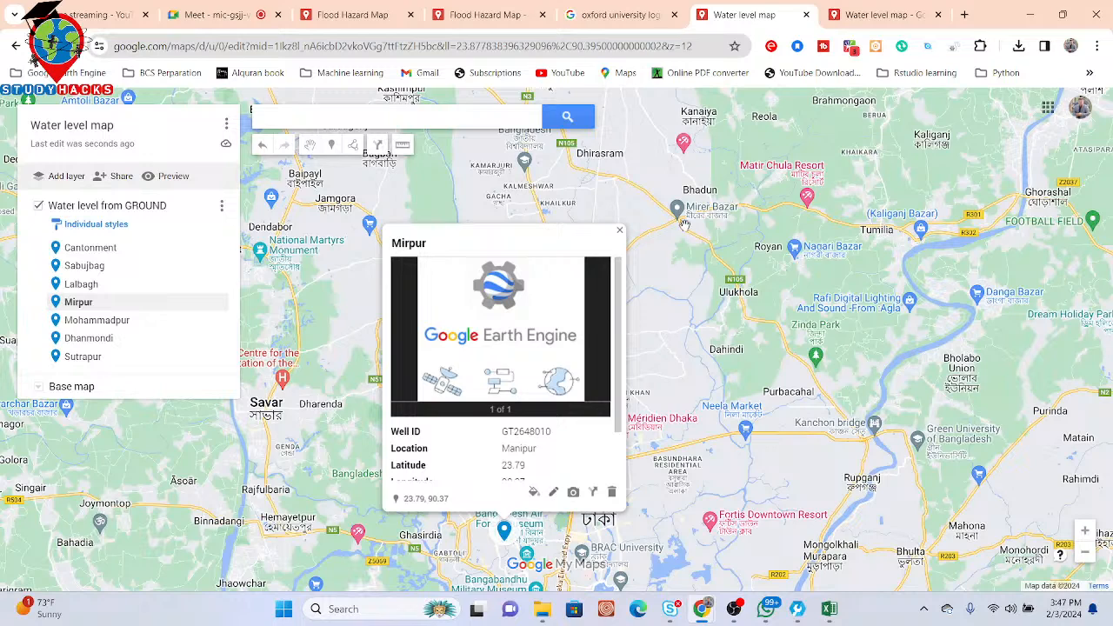
# Step: Reload the view-only preview and check the details of the Sabujbag, Lalbagh, Sutrapur and Dhanmondi markers
pyautogui.click(878, 15)
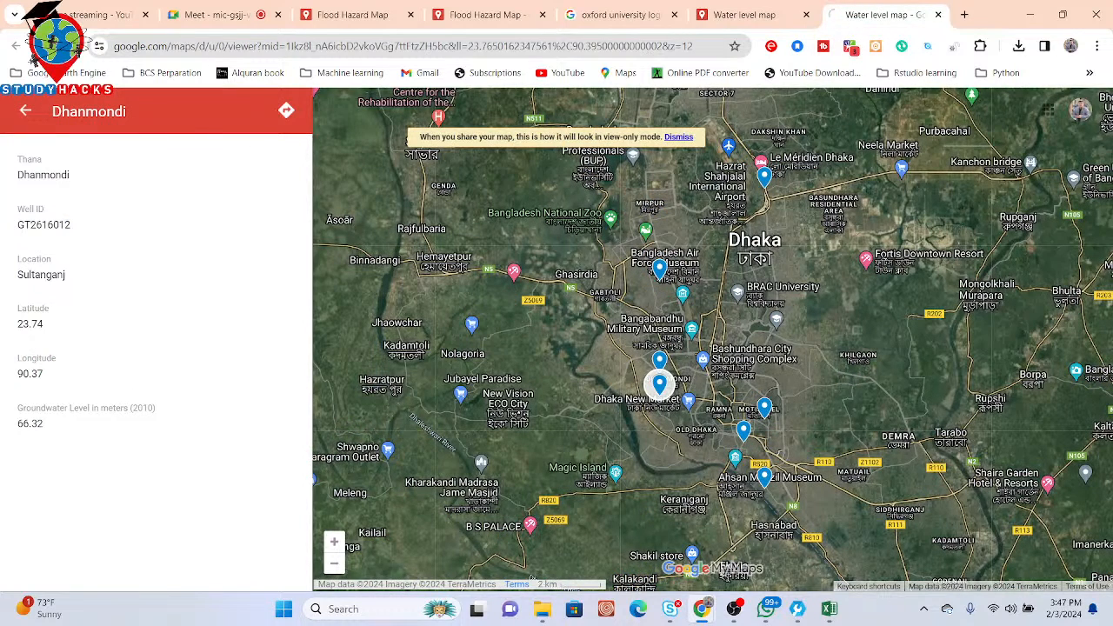
pyautogui.click(72, 46)
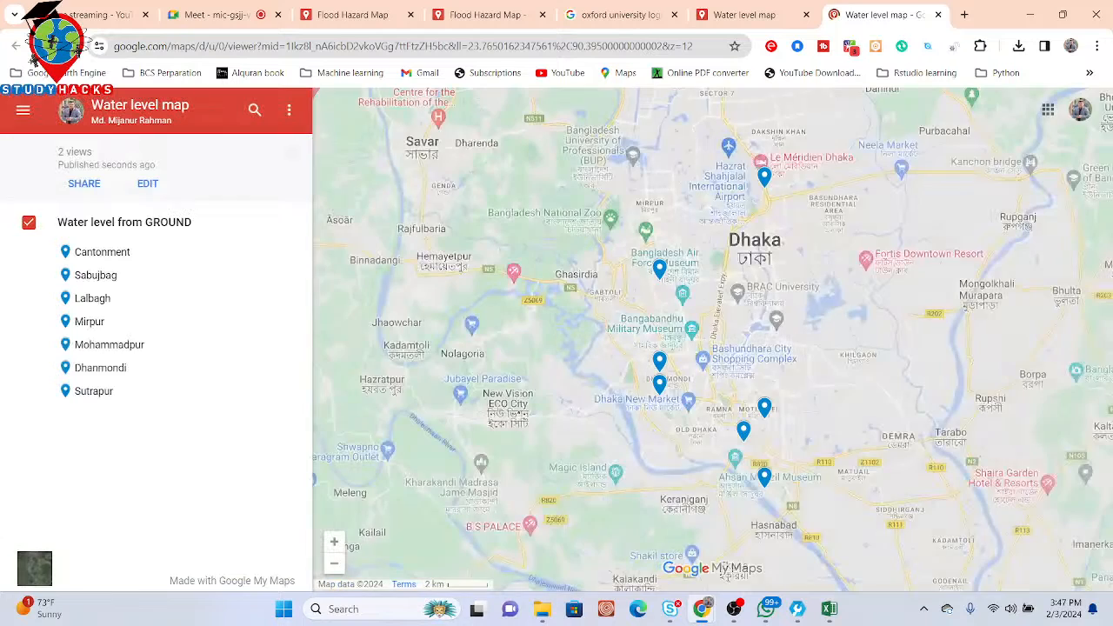
pyautogui.click(764, 409)
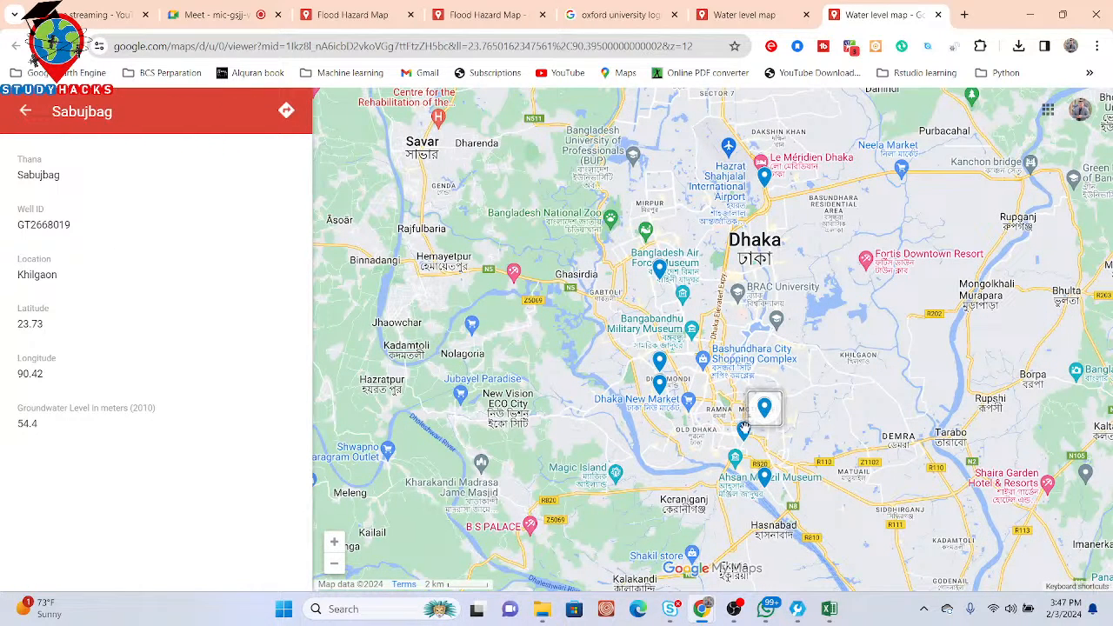
pyautogui.click(744, 428)
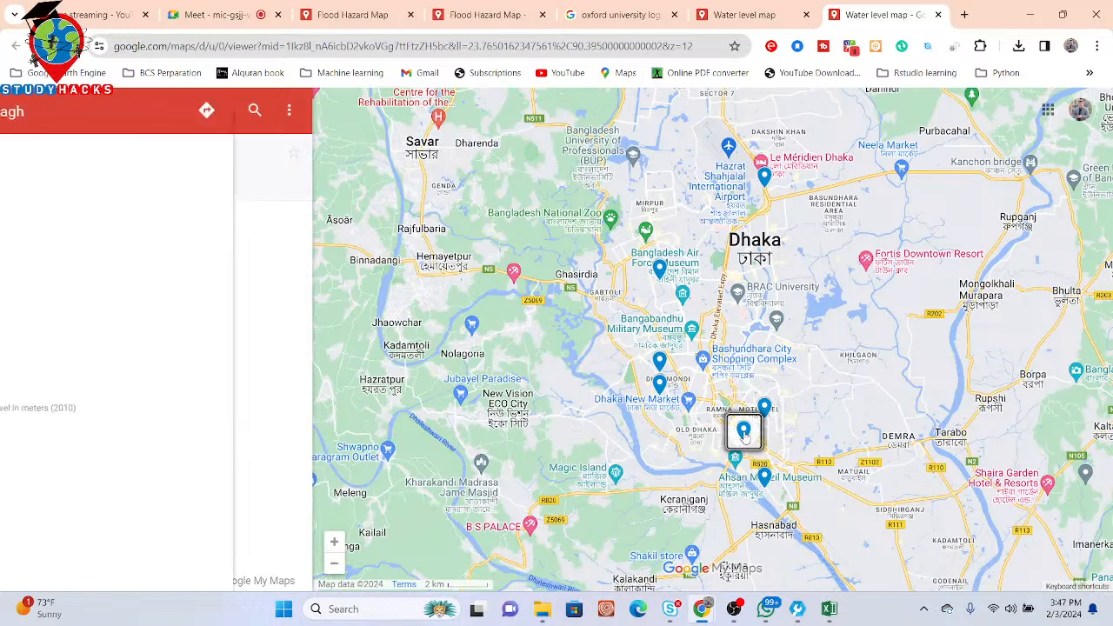
pyautogui.click(765, 478)
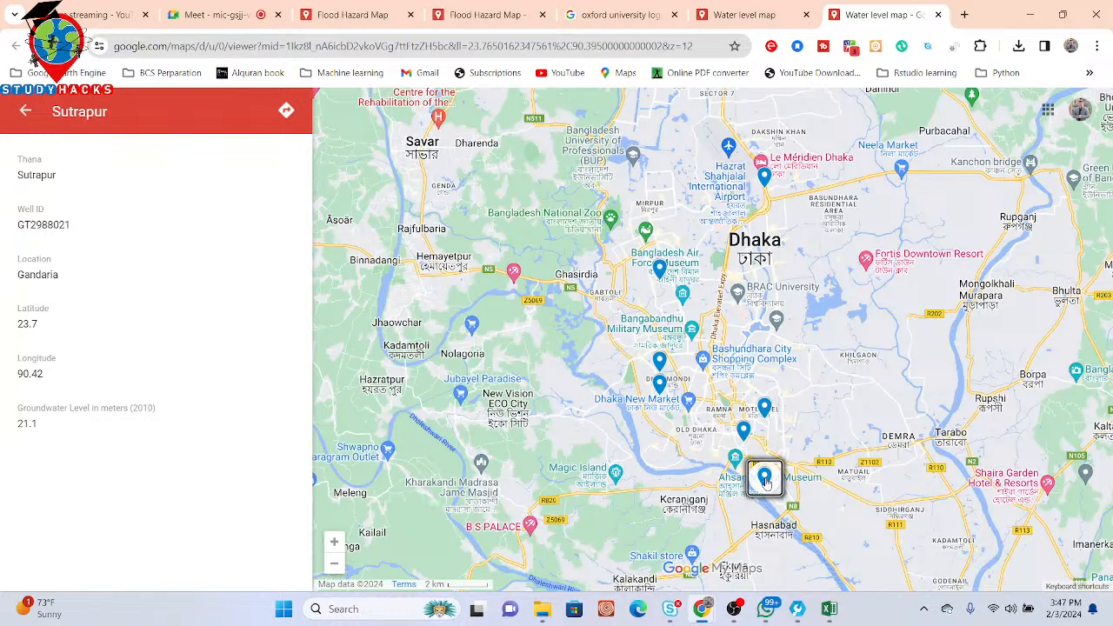
pyautogui.click(659, 384)
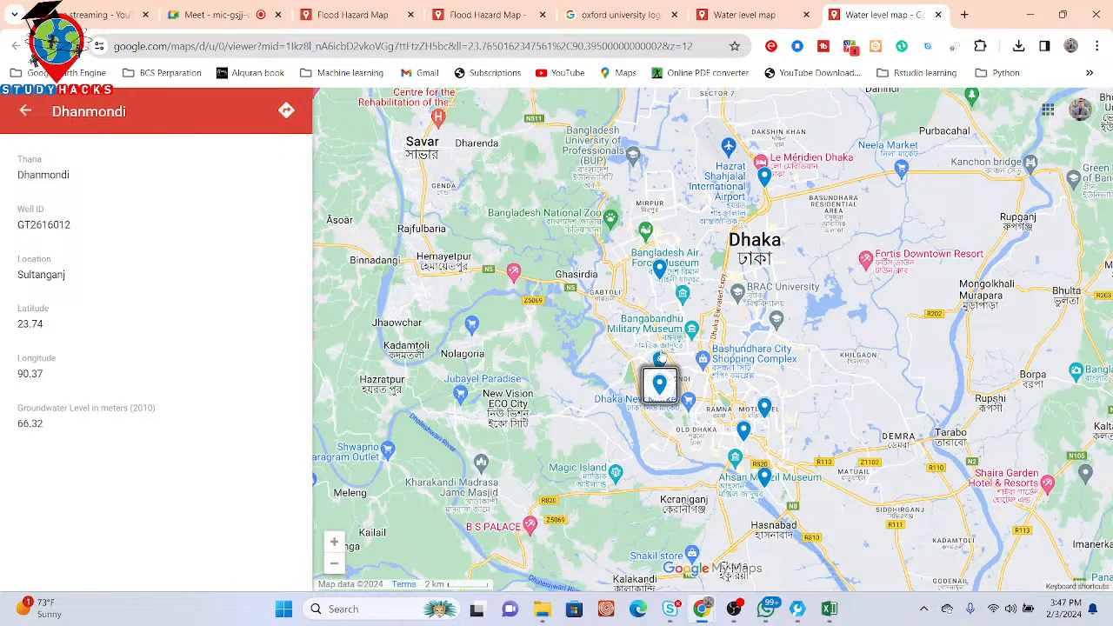
pyautogui.click(661, 358)
# Step: Compare the editor with the preview, check the Dhanmondi, Mohammadpur and Mirpur markers for an image, and return to the marker list
pyautogui.click(744, 10)
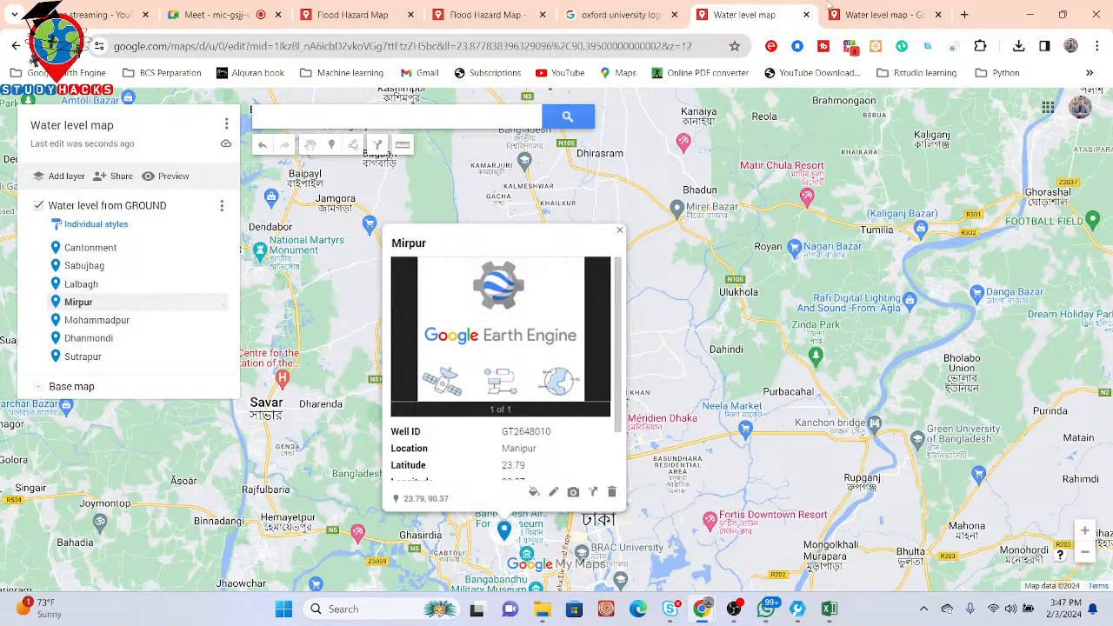
pyautogui.click(880, 15)
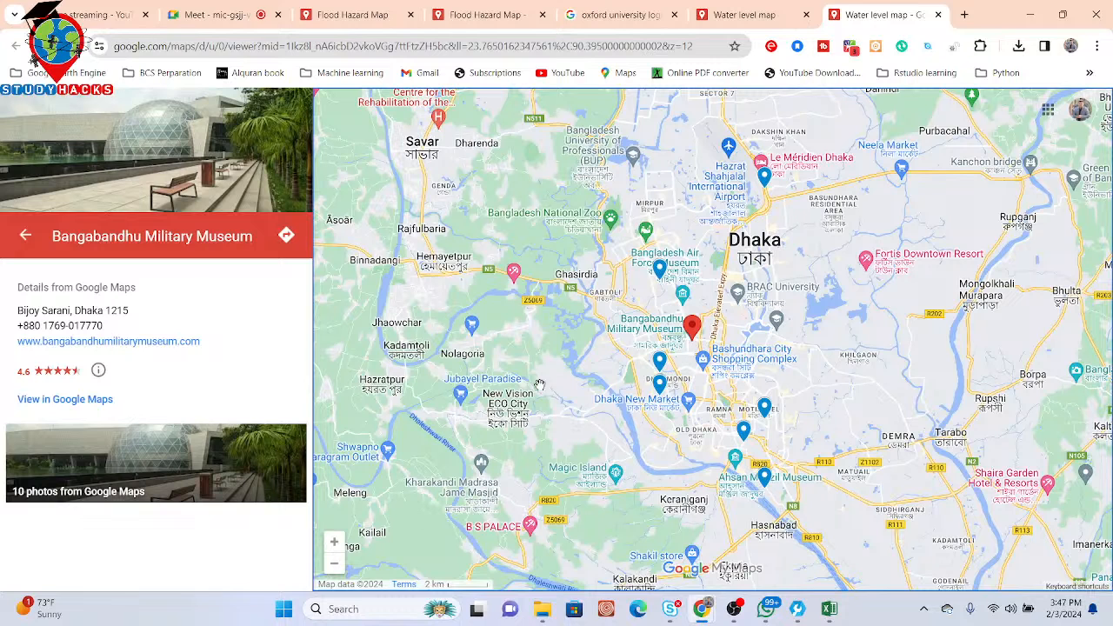
pyautogui.click(660, 382)
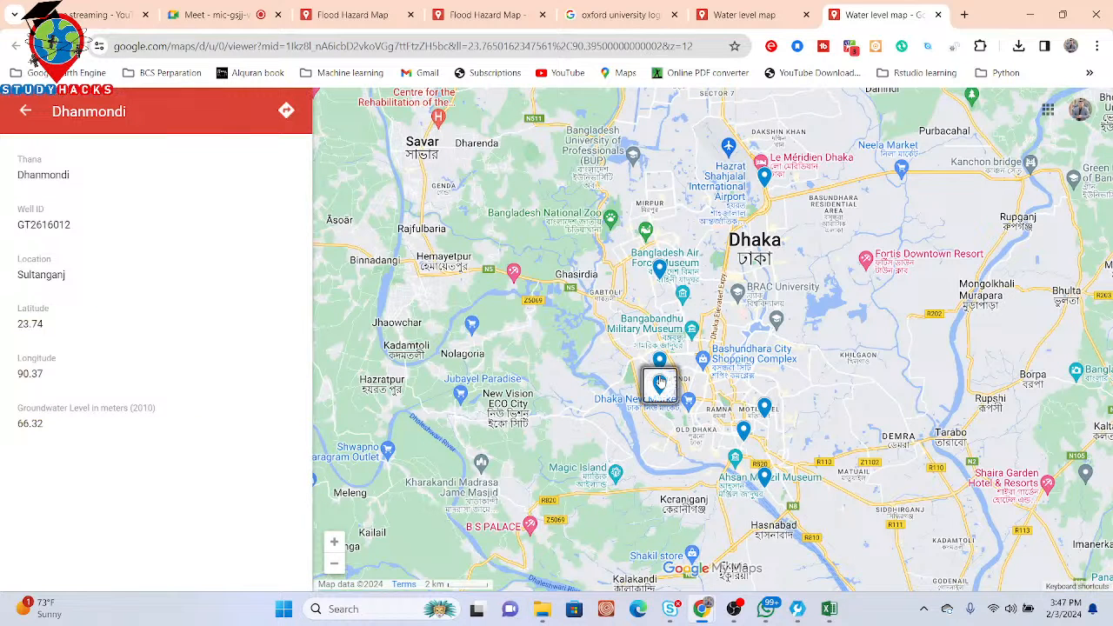
pyautogui.click(661, 368)
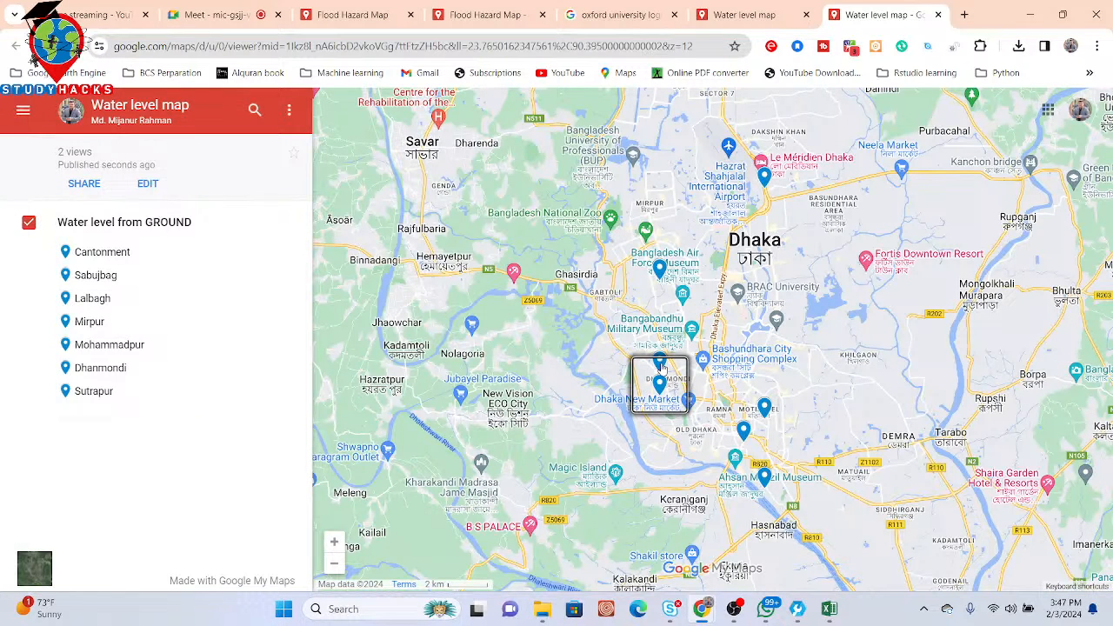
pyautogui.click(660, 363)
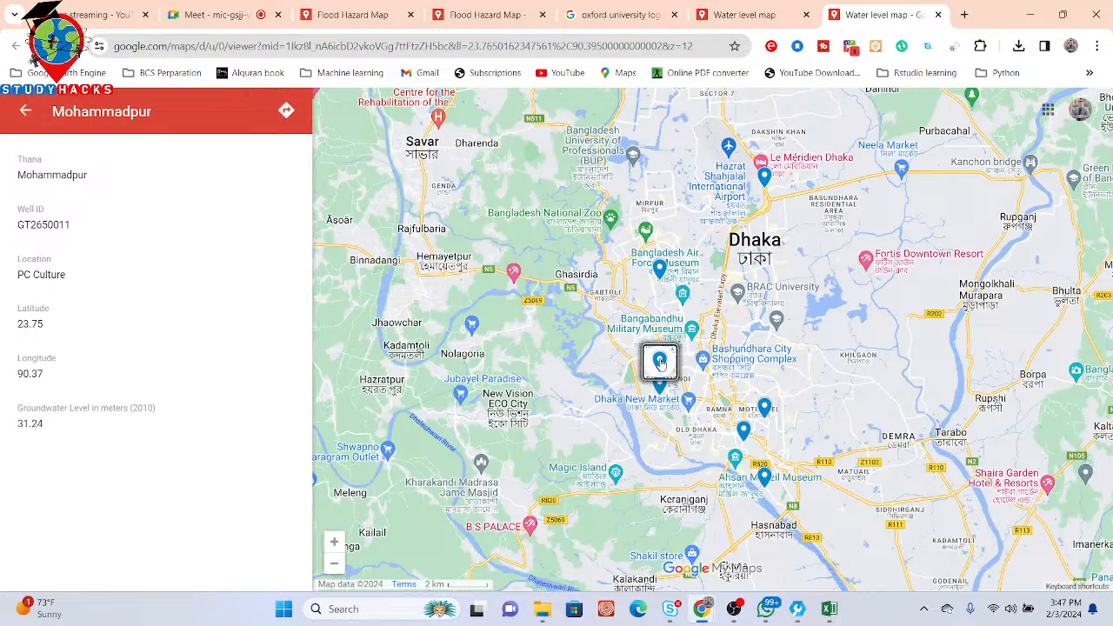
pyautogui.click(661, 268)
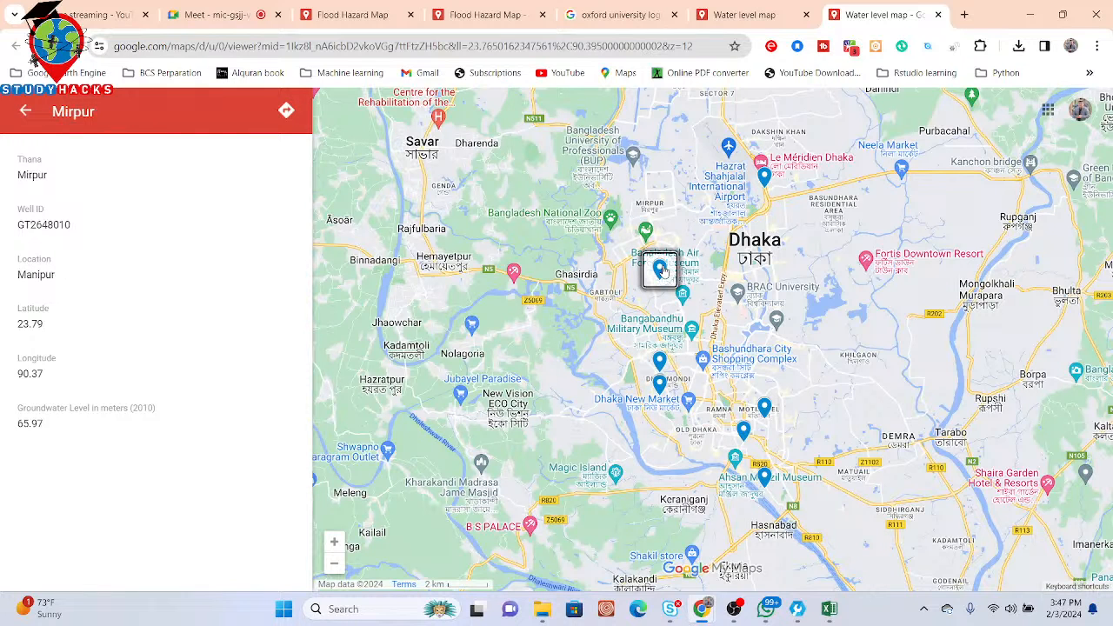
pyautogui.click(26, 111)
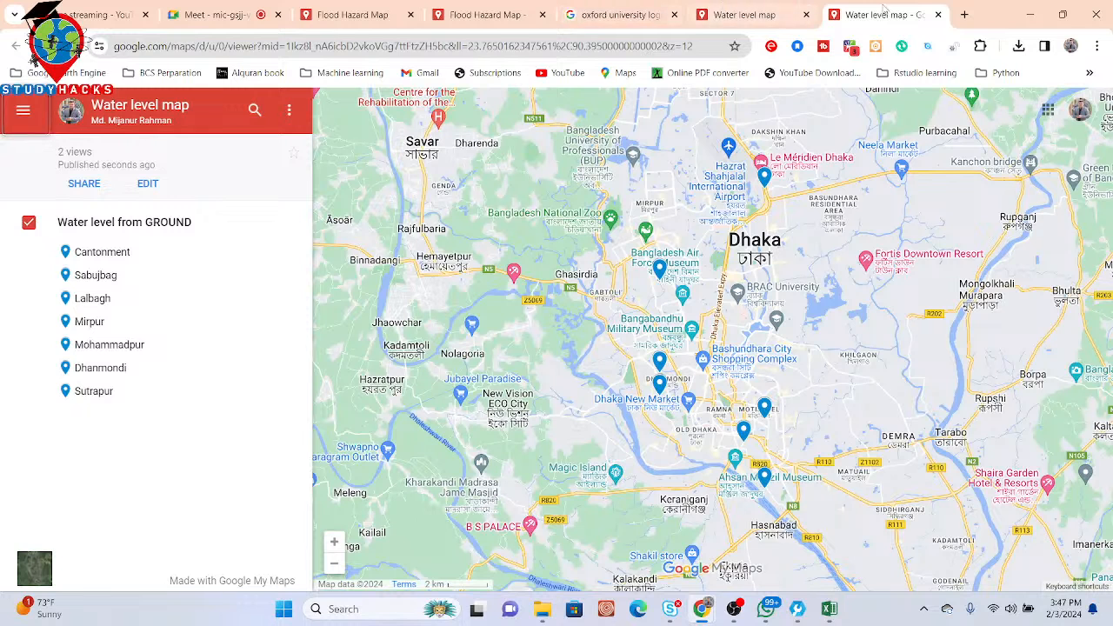
# Step: Close the old preview, preview the map again from the editor, and examine the Mirpur marker's image, Thana and Well ID
pyautogui.click(938, 15)
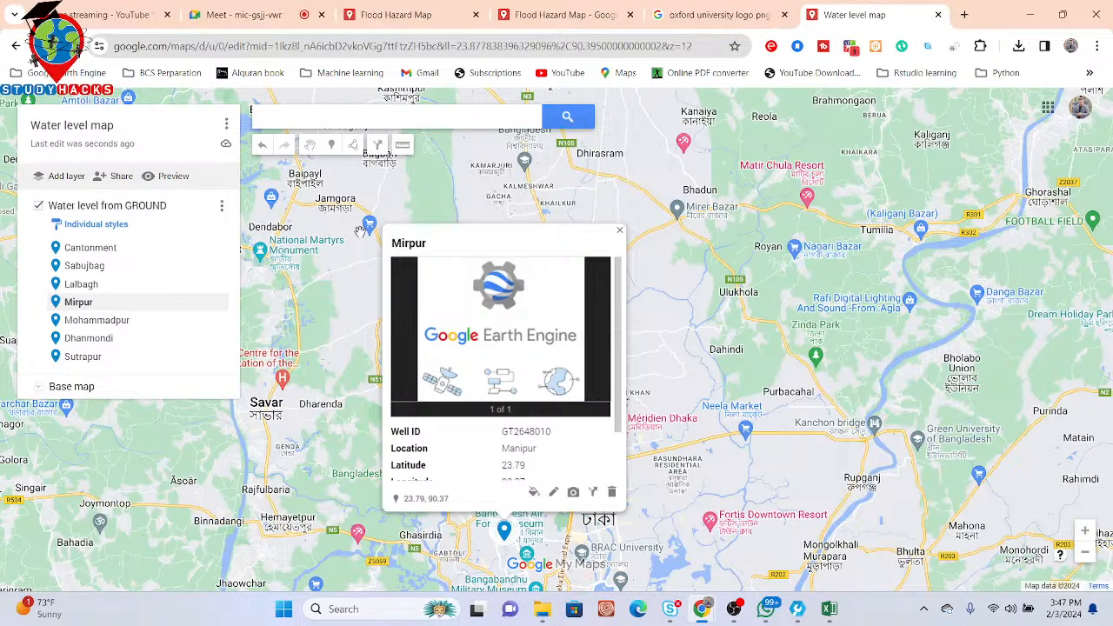
pyautogui.click(168, 177)
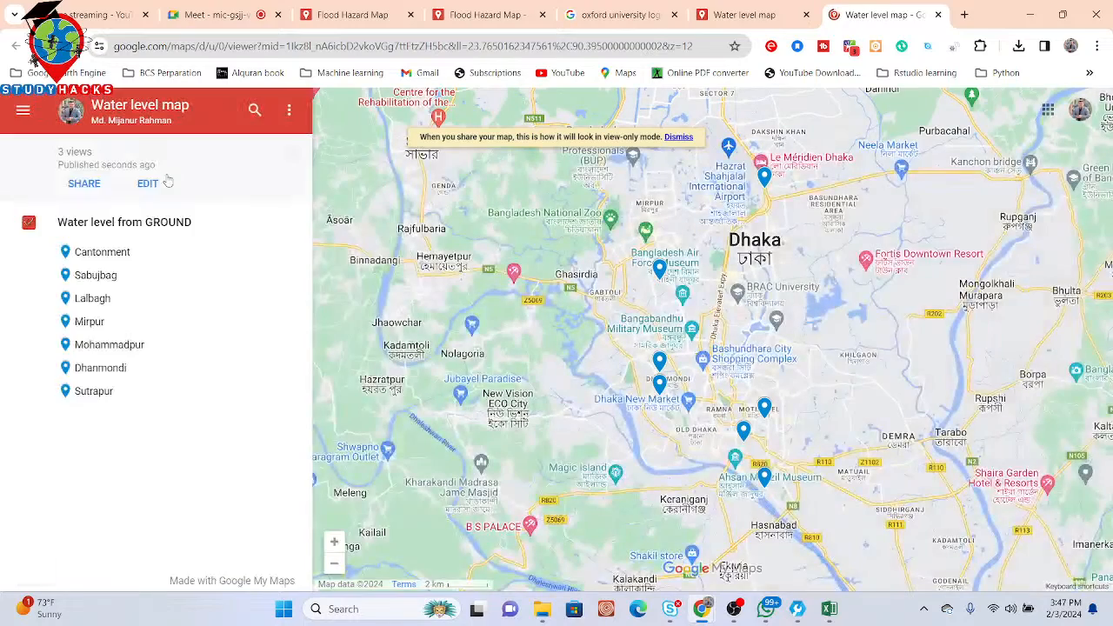
pyautogui.click(90, 323)
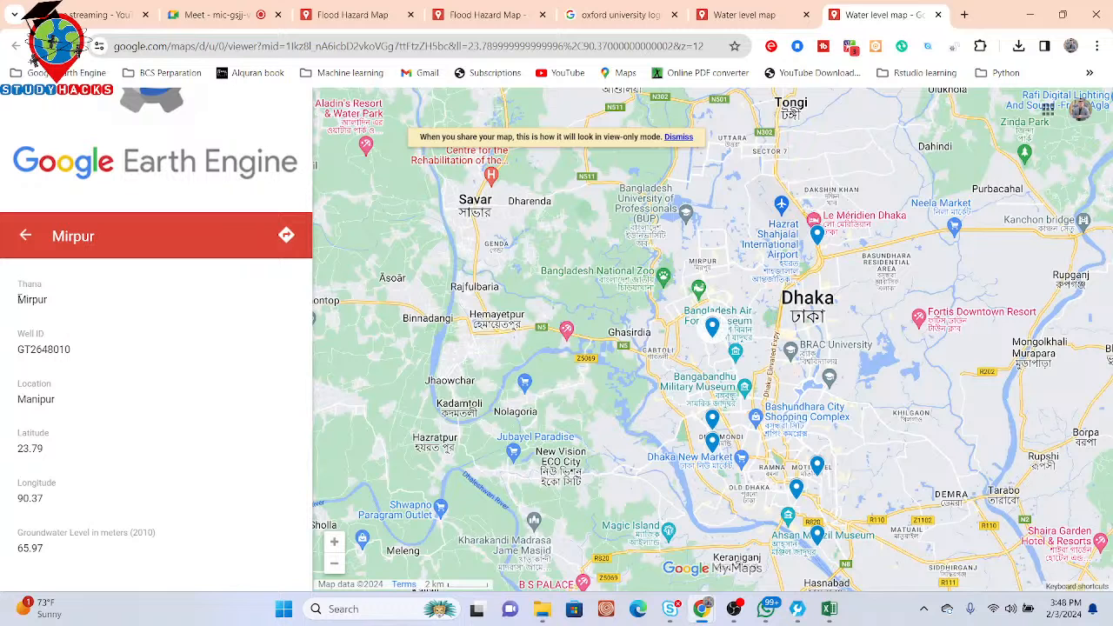
pyautogui.moveTo(19, 298); pyautogui.dragTo(46, 299)
pyautogui.moveTo(13, 335); pyautogui.dragTo(46, 335)
# Step: Switch to the groundwater level CSV in Excel and review the YouTube Link and Imagery columns and an empty column beyond them
pyautogui.moveTo(828, 609)
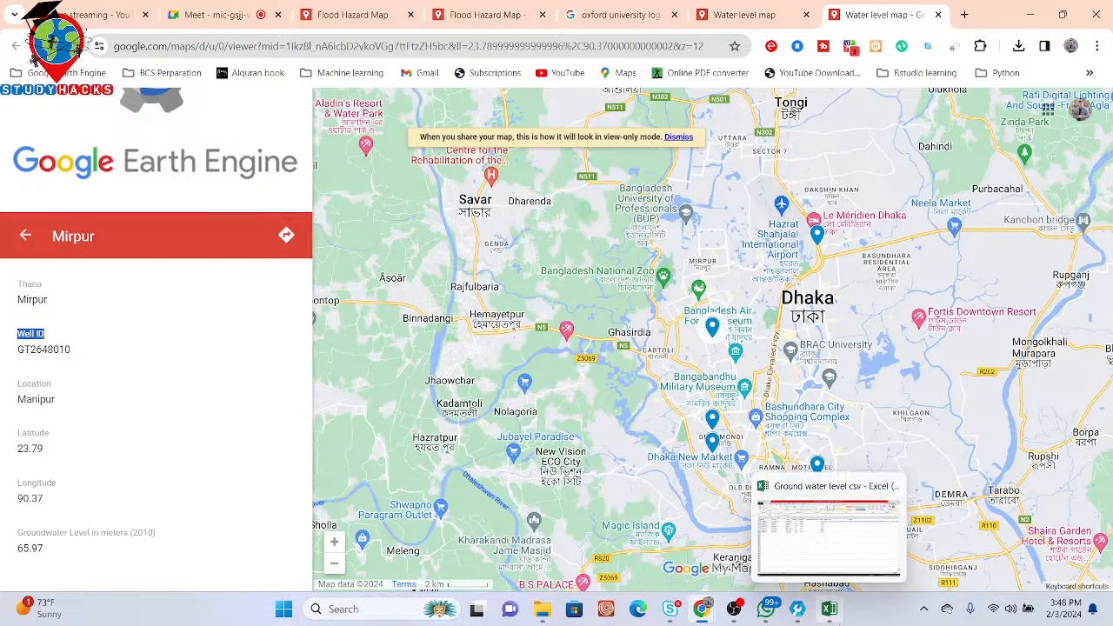
pyautogui.click(811, 541)
pyautogui.click(420, 302)
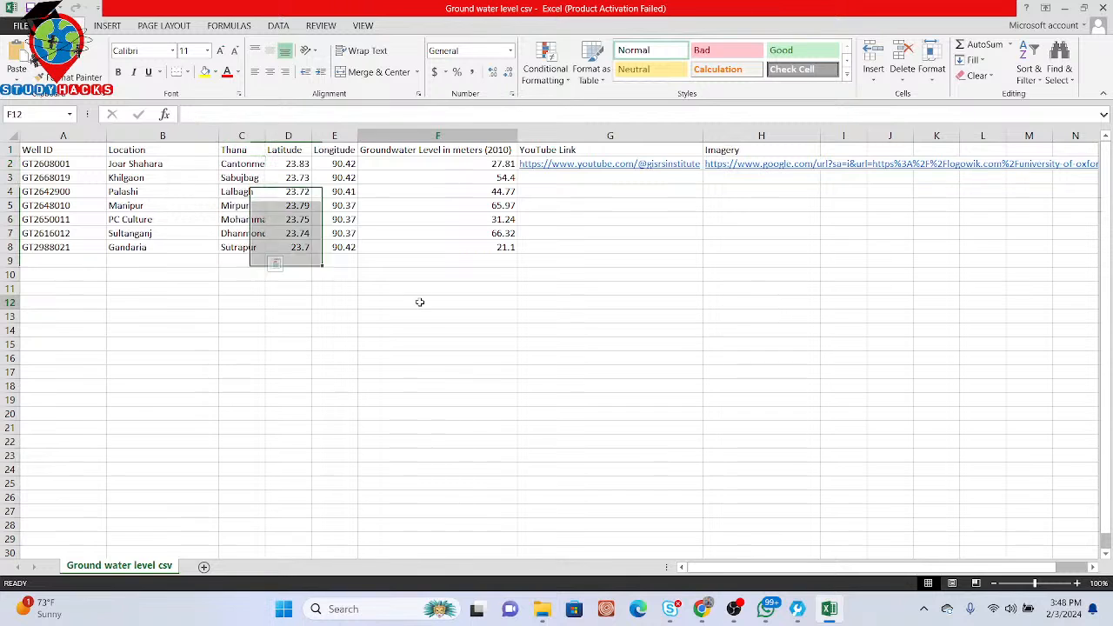
pyautogui.moveTo(647, 150); pyautogui.dragTo(653, 403)
pyautogui.moveTo(754, 147); pyautogui.dragTo(782, 368)
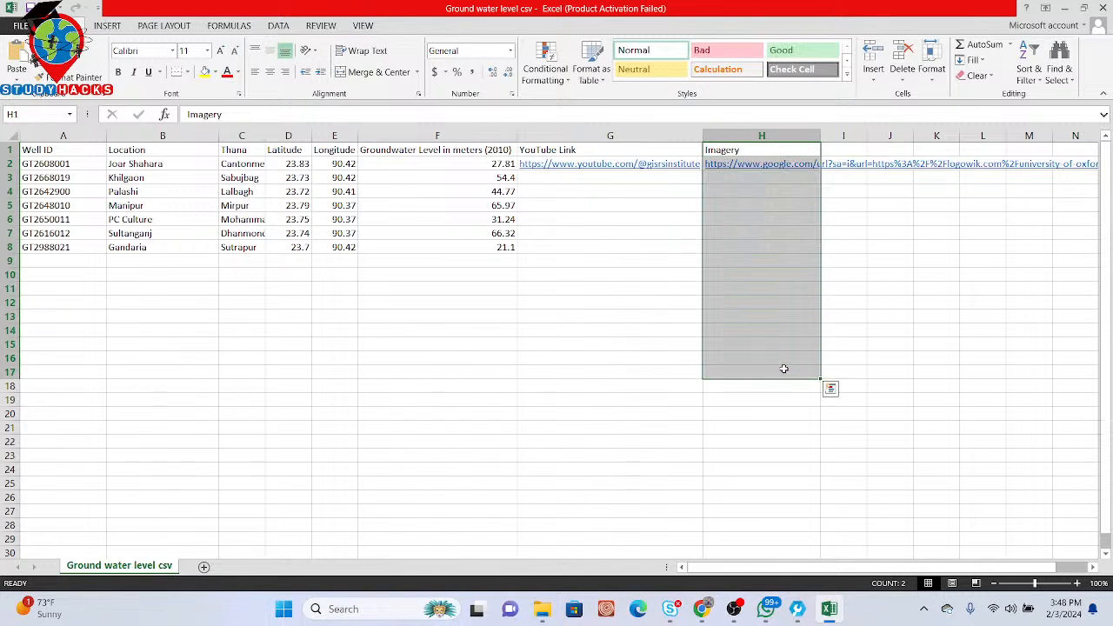
pyautogui.moveTo(895, 146); pyautogui.dragTo(901, 329)
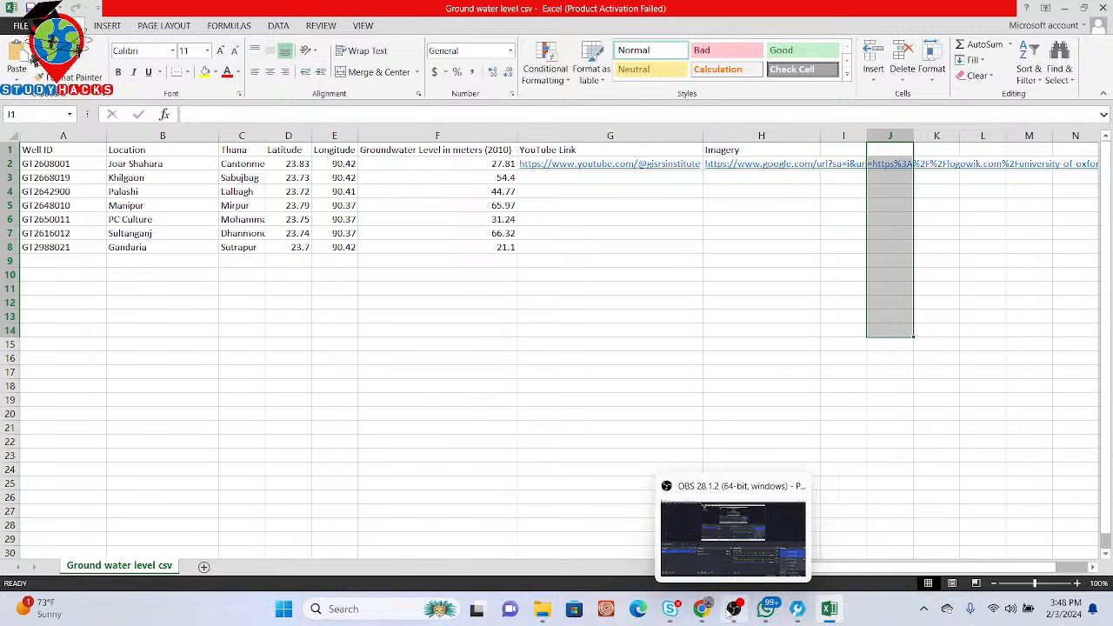
# Step: Switch back to the map preview in Chrome and return from the Mirpur details to the marker list
pyautogui.moveTo(696, 610)
pyautogui.click(634, 553)
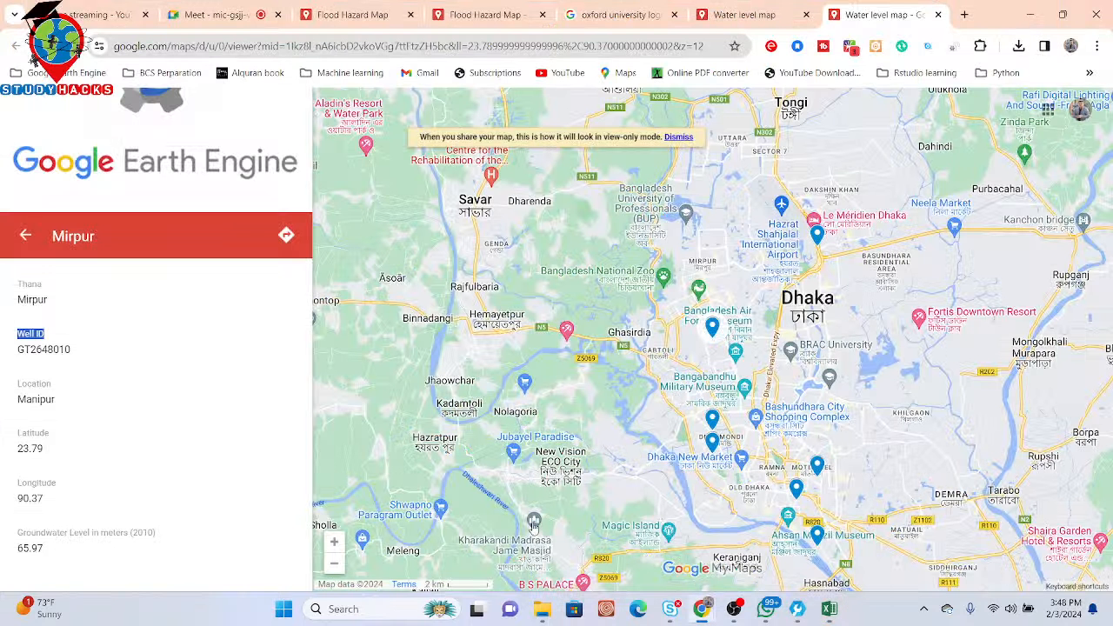
pyautogui.click(38, 236)
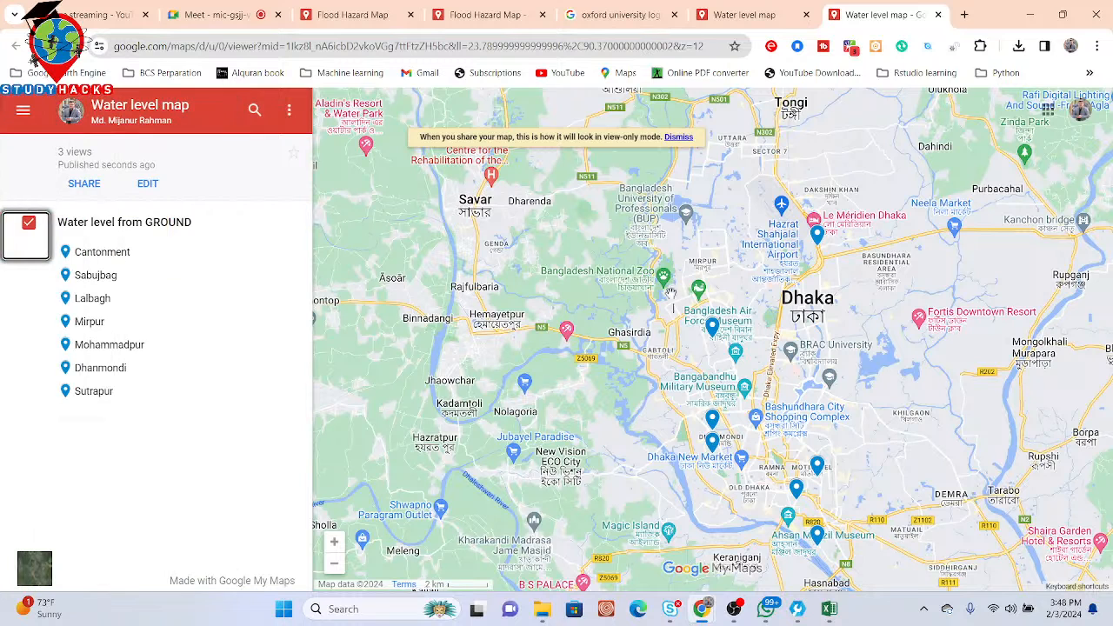
# Step: Check the Mirpur, Sabujbag, Dhanmondi and Sutrapur markers in the preview for an image, using both the map and the marker list
pyautogui.click(712, 327)
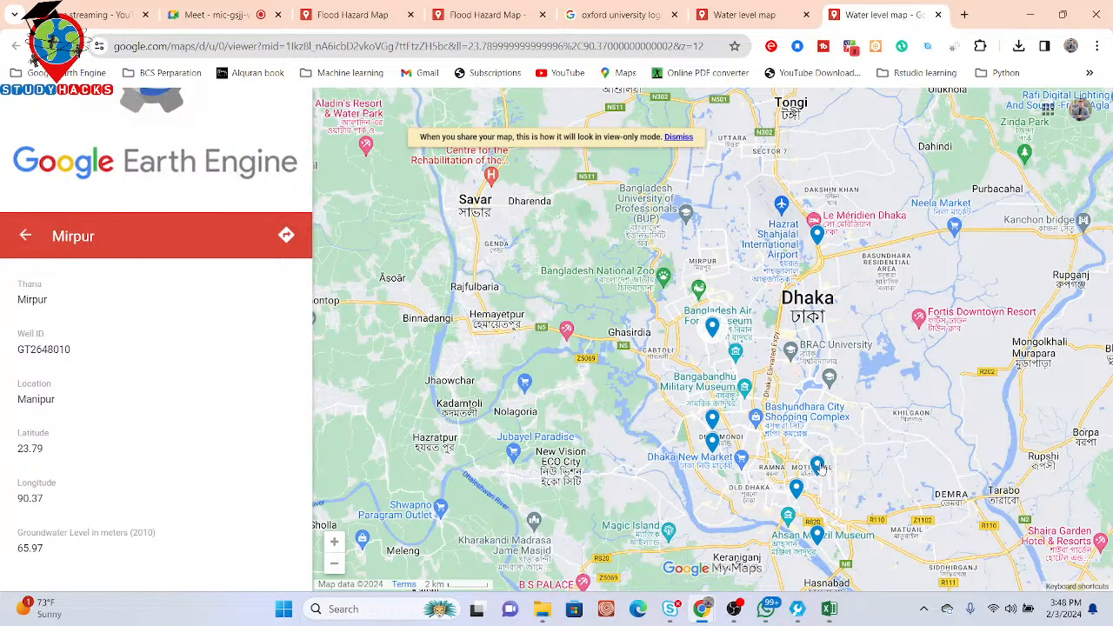
pyautogui.click(818, 466)
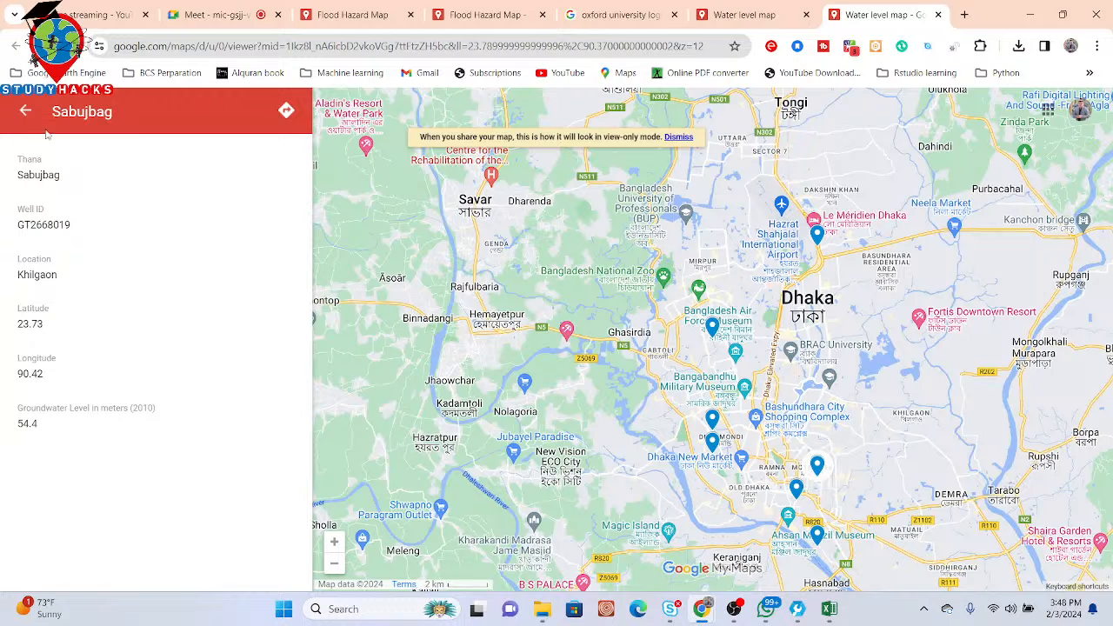
pyautogui.click(25, 113)
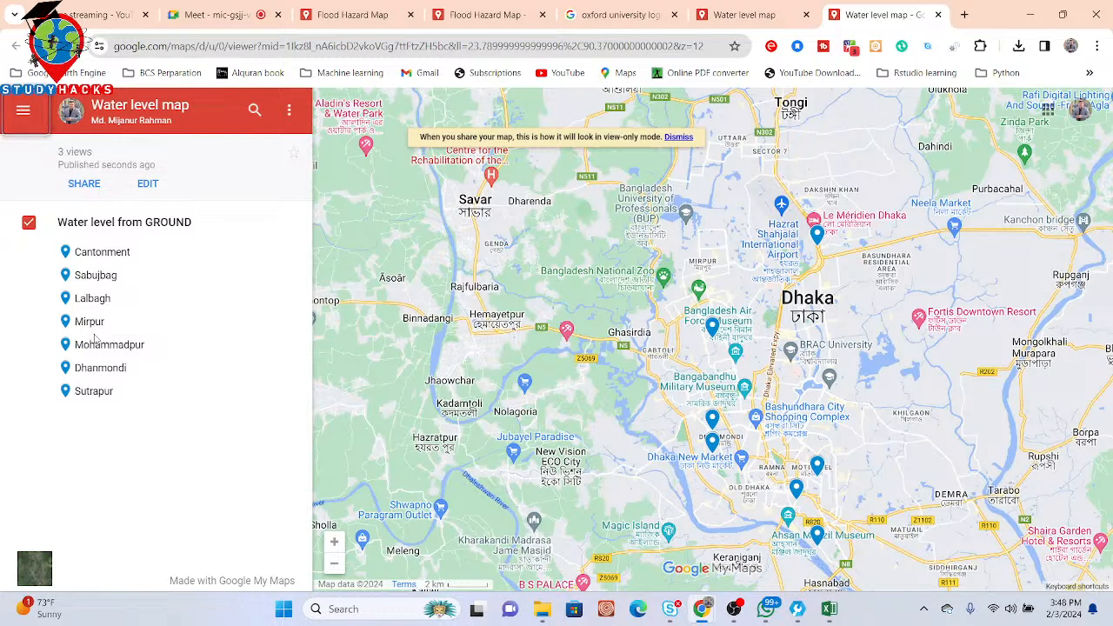
pyautogui.click(88, 324)
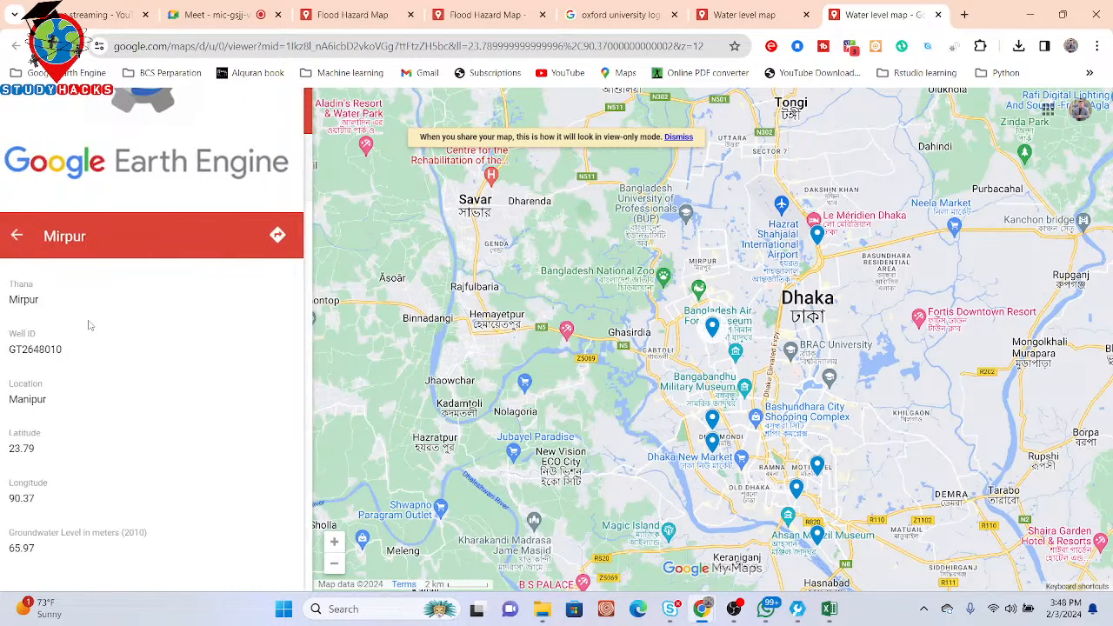
pyautogui.click(27, 233)
pyautogui.click(105, 376)
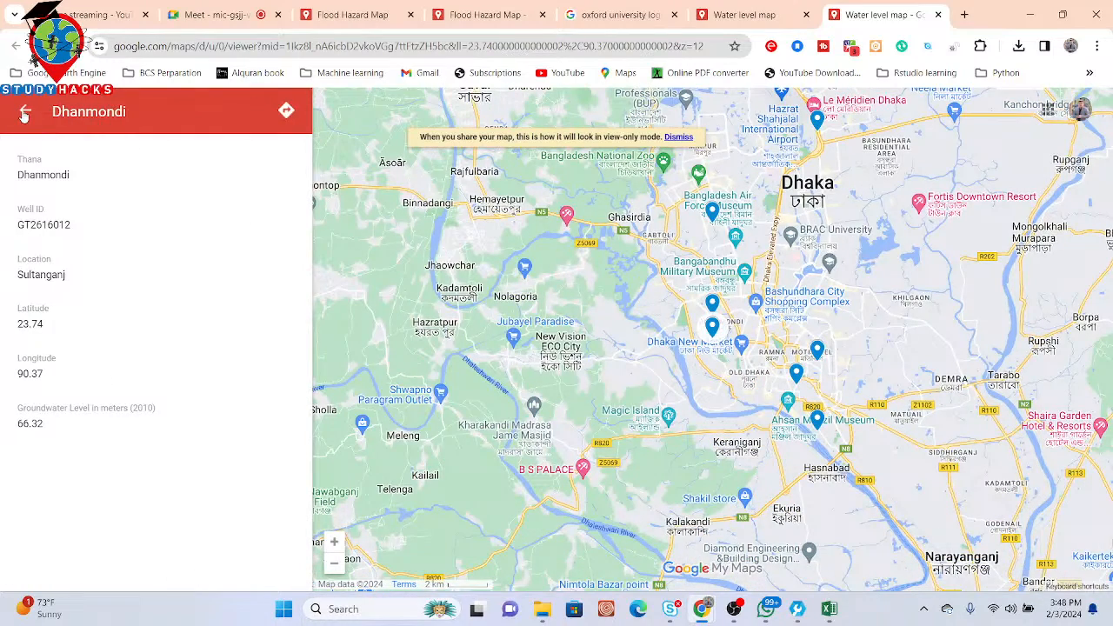
pyautogui.click(24, 114)
pyautogui.click(86, 396)
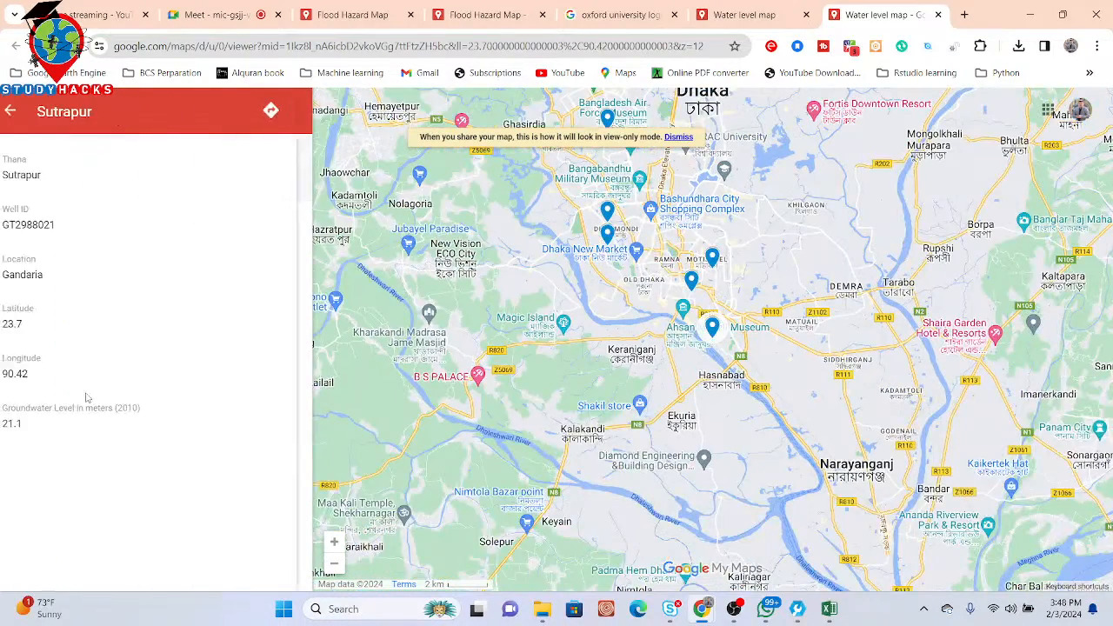
pyautogui.click(23, 113)
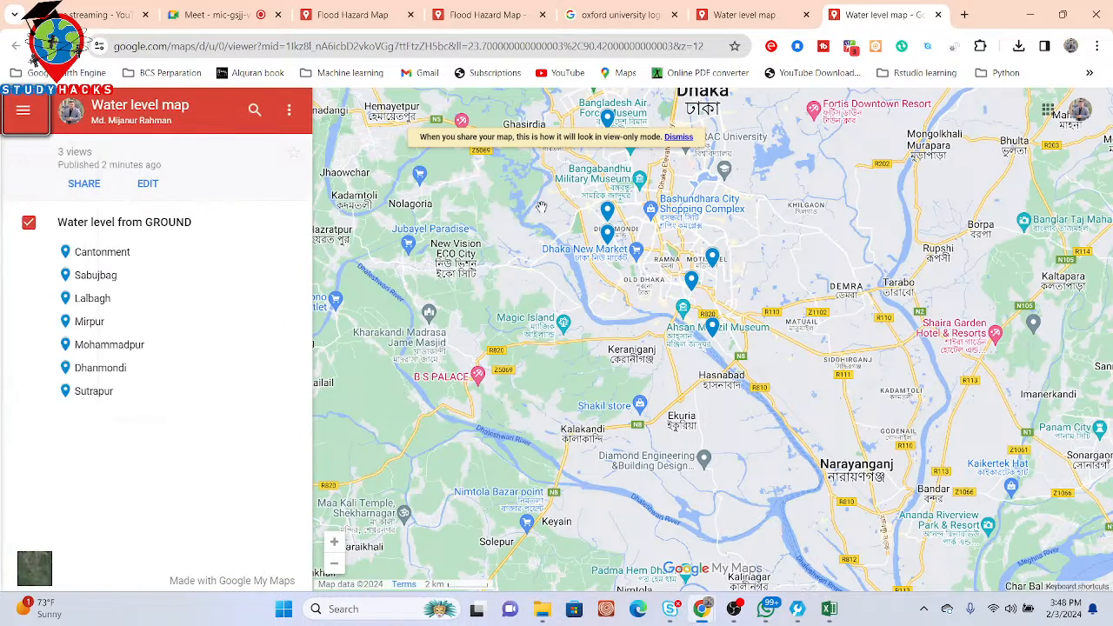
pyautogui.click(713, 329)
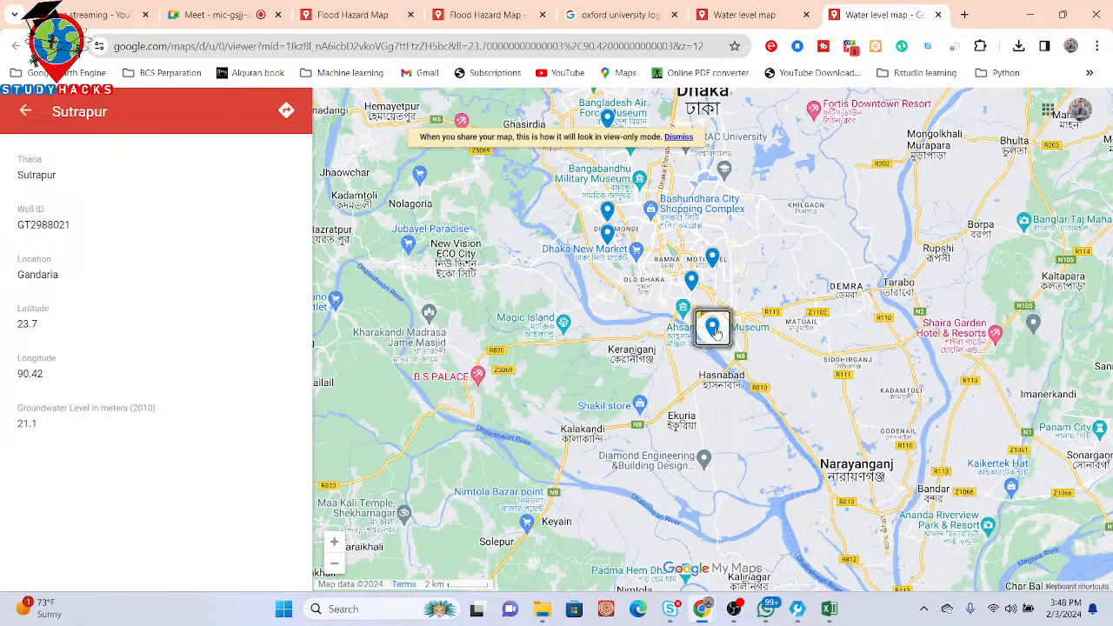
# Step: Return to the map editor and restyle the Cantonment marker with a red house icon
pyautogui.click(751, 9)
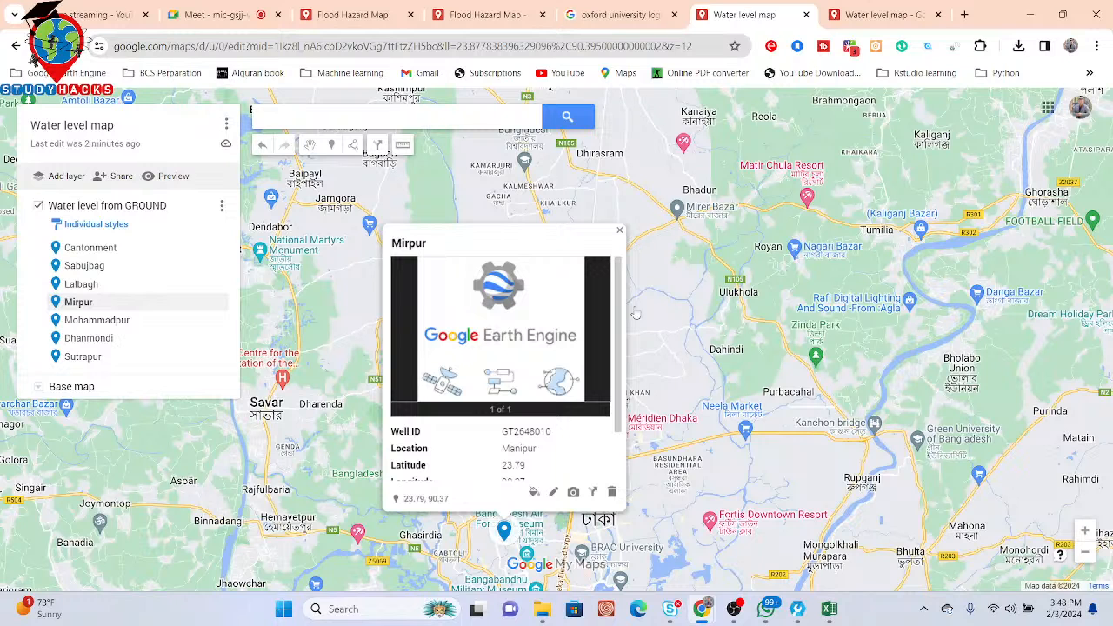
pyautogui.click(619, 231)
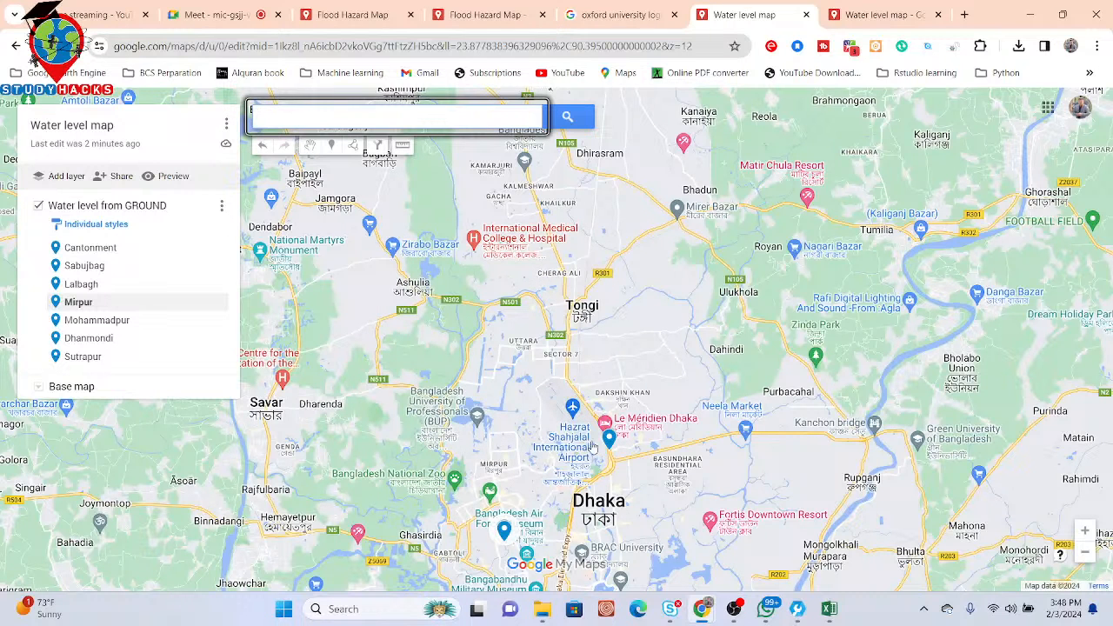
pyautogui.click(610, 438)
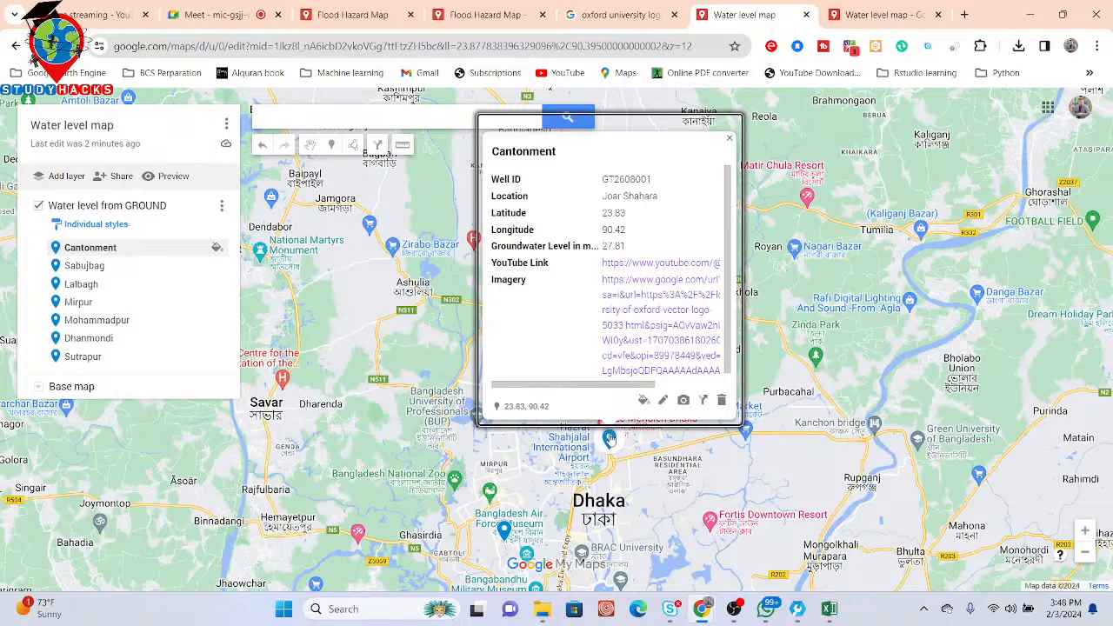
pyautogui.click(644, 400)
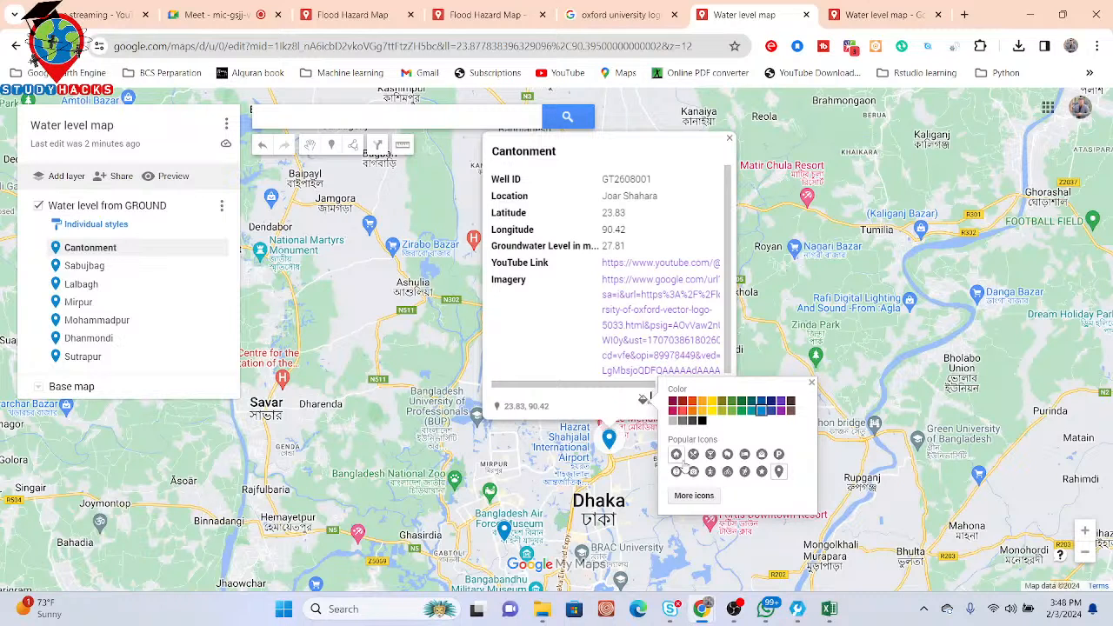
pyautogui.click(678, 455)
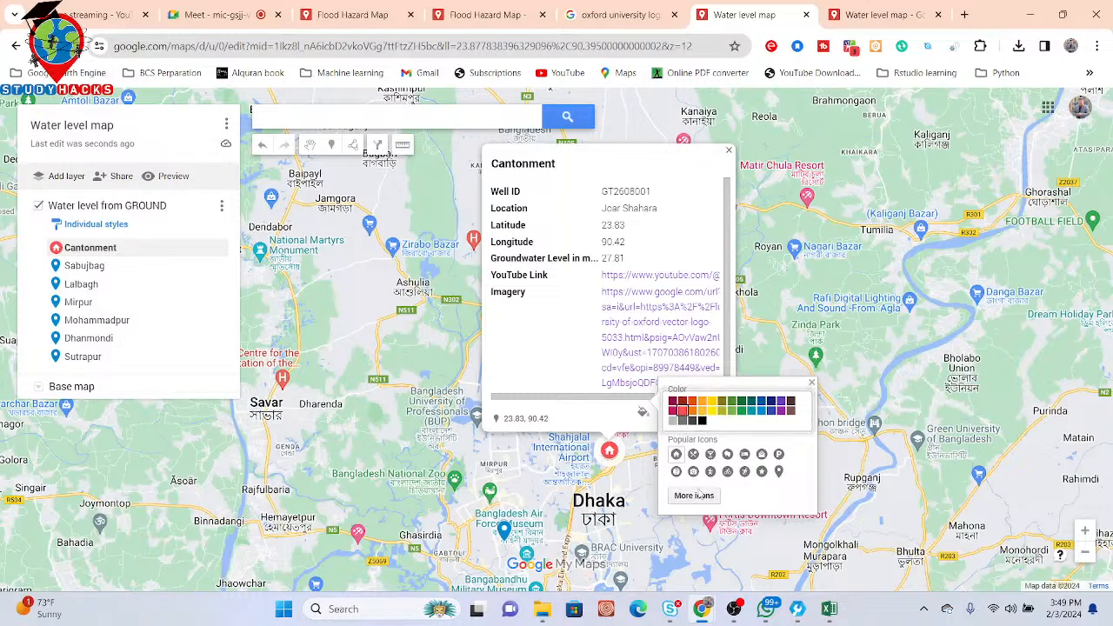
pyautogui.click(612, 491)
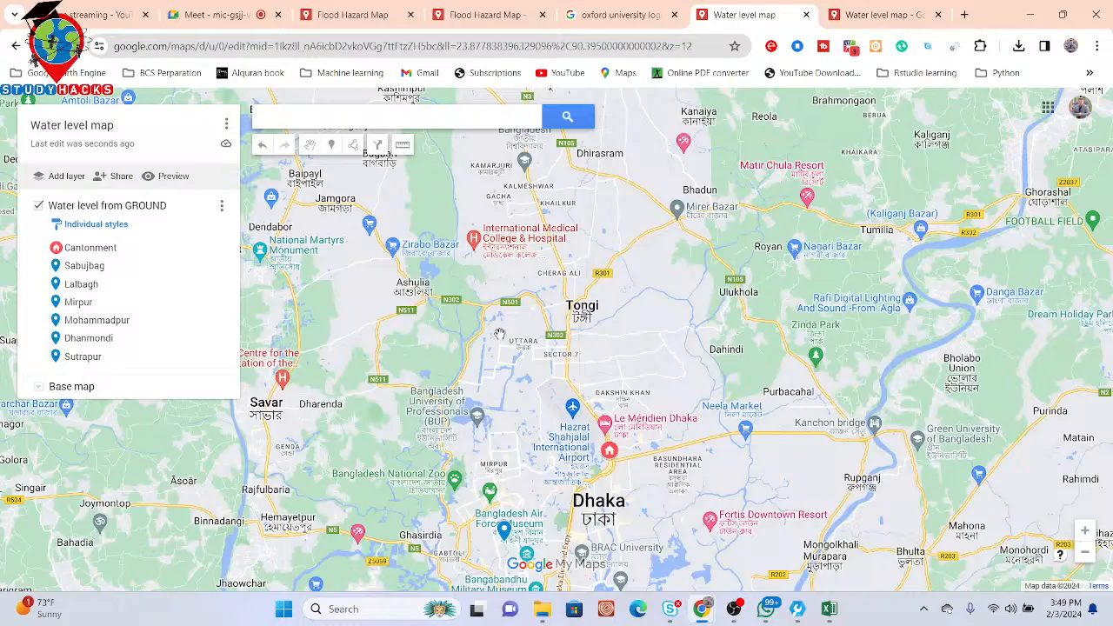
# Step: Start a custom icon import for the Mirpur marker from its style options
pyautogui.moveTo(500, 335); pyautogui.dragTo(487, 209)
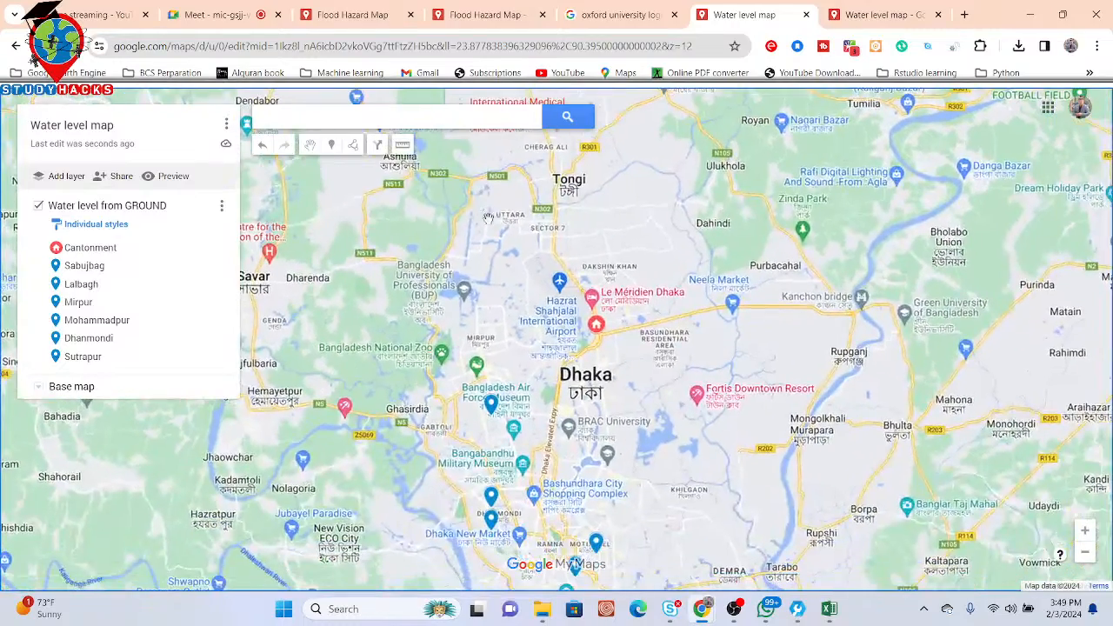
pyautogui.click(491, 405)
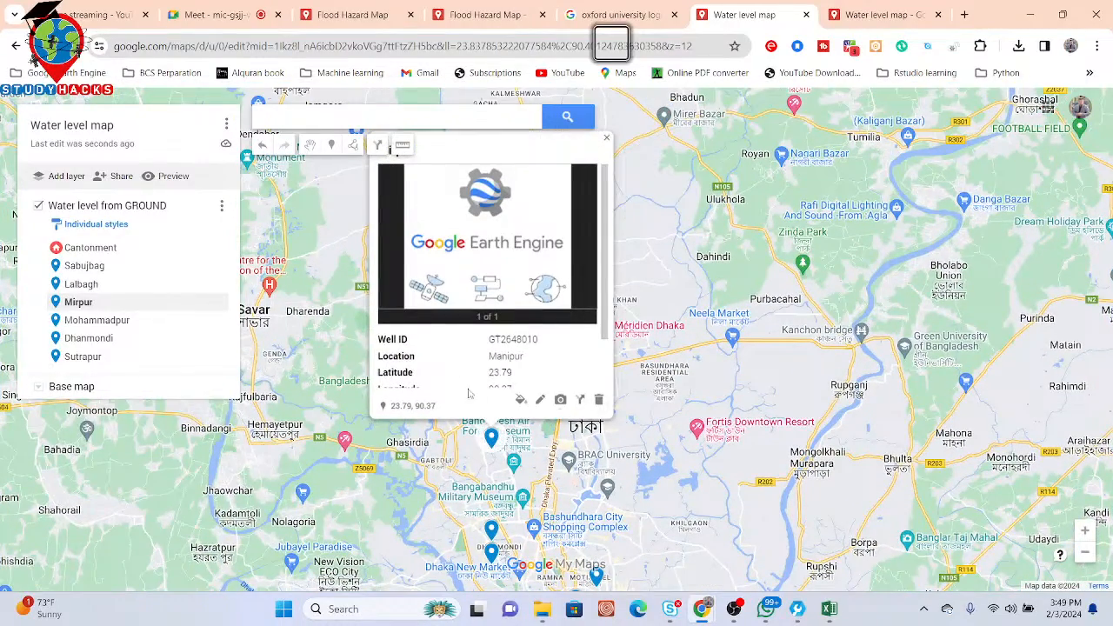
pyautogui.click(520, 400)
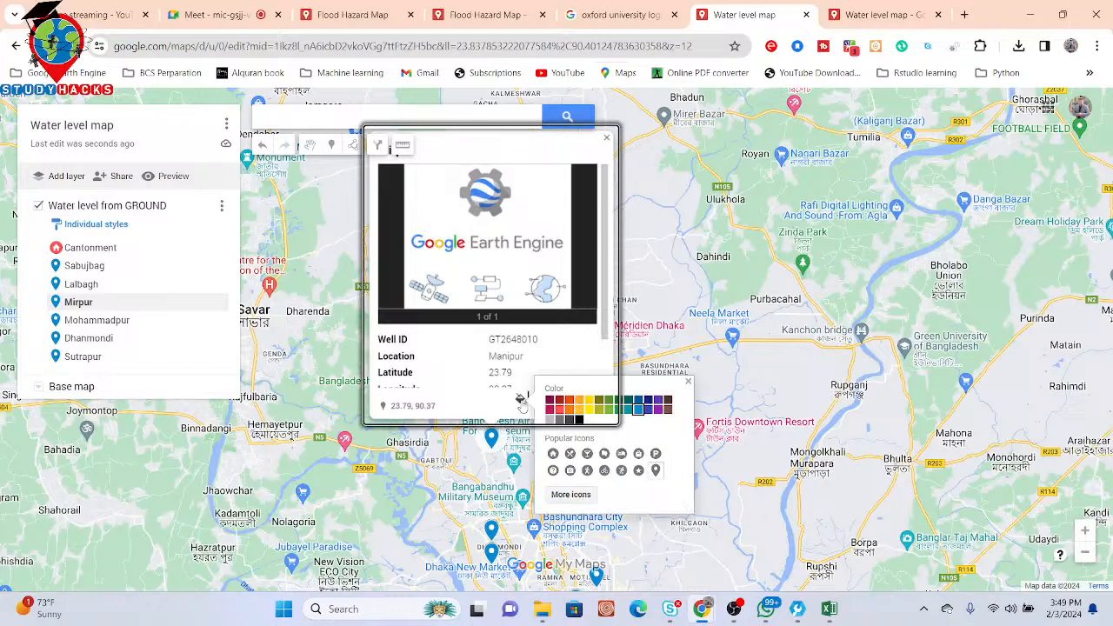
pyautogui.click(571, 494)
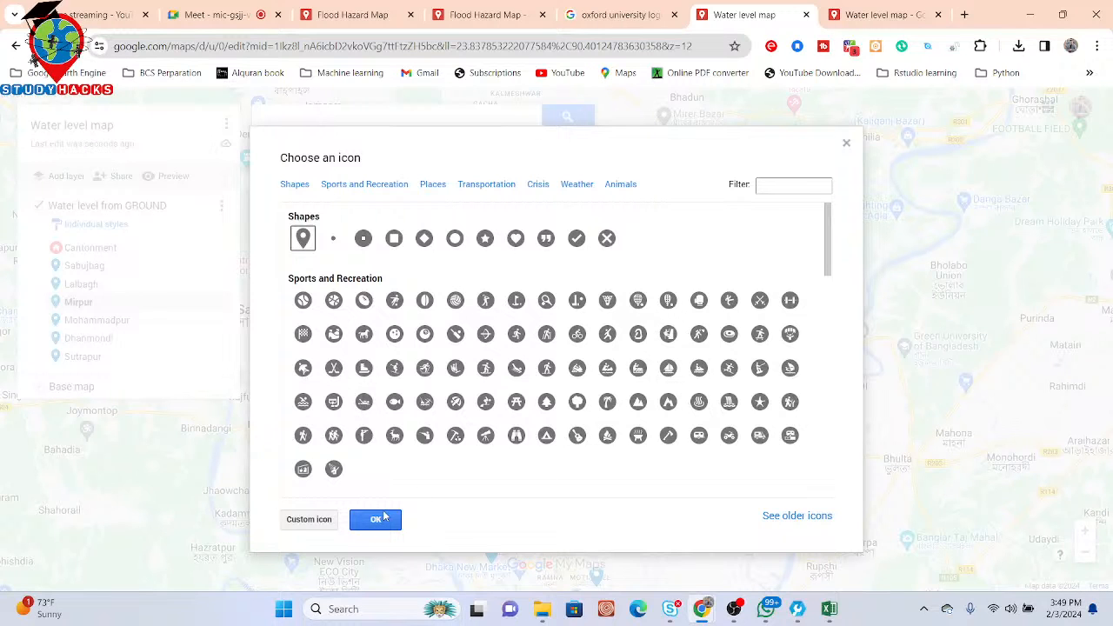
pyautogui.click(316, 524)
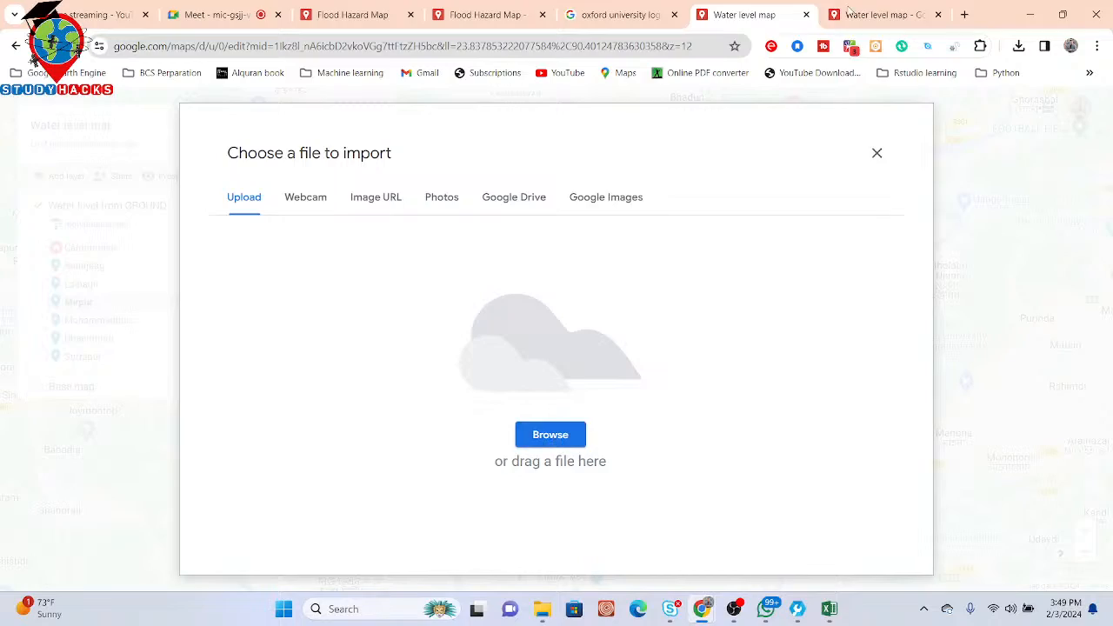
# Step: Search Google for "place marker icon" in a new browser tab
pyautogui.click(963, 14)
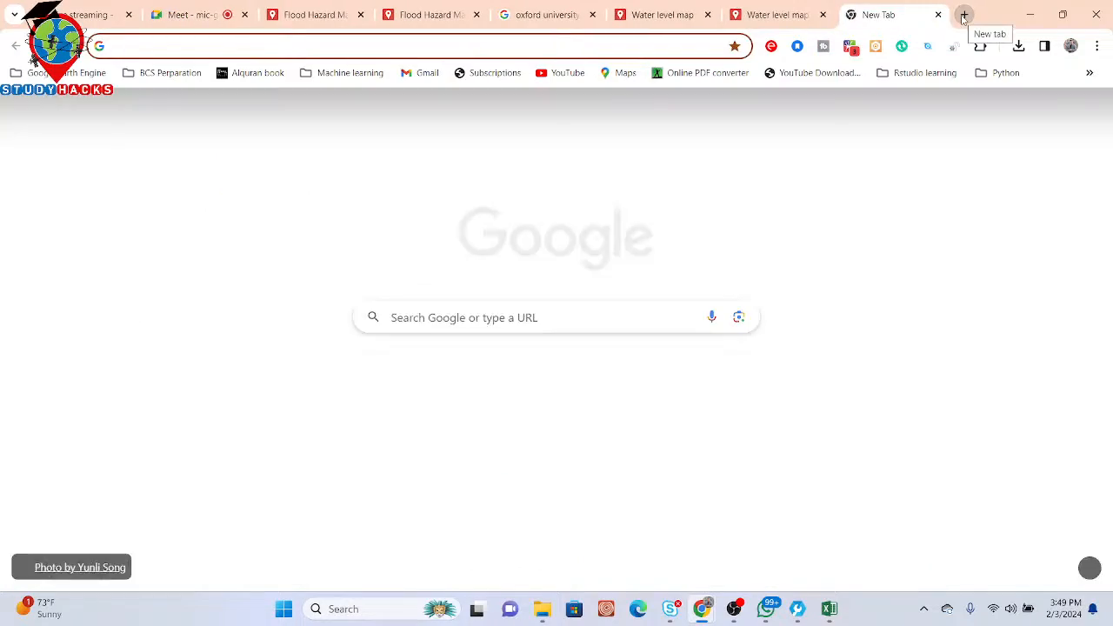
pyautogui.write('place')
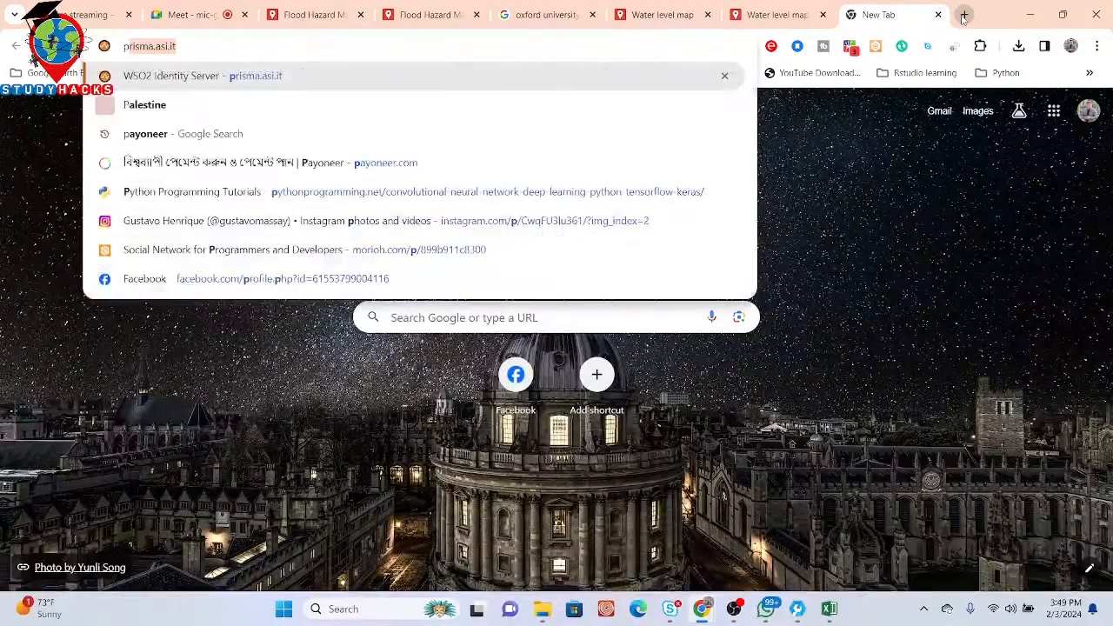
pyautogui.write(' m')
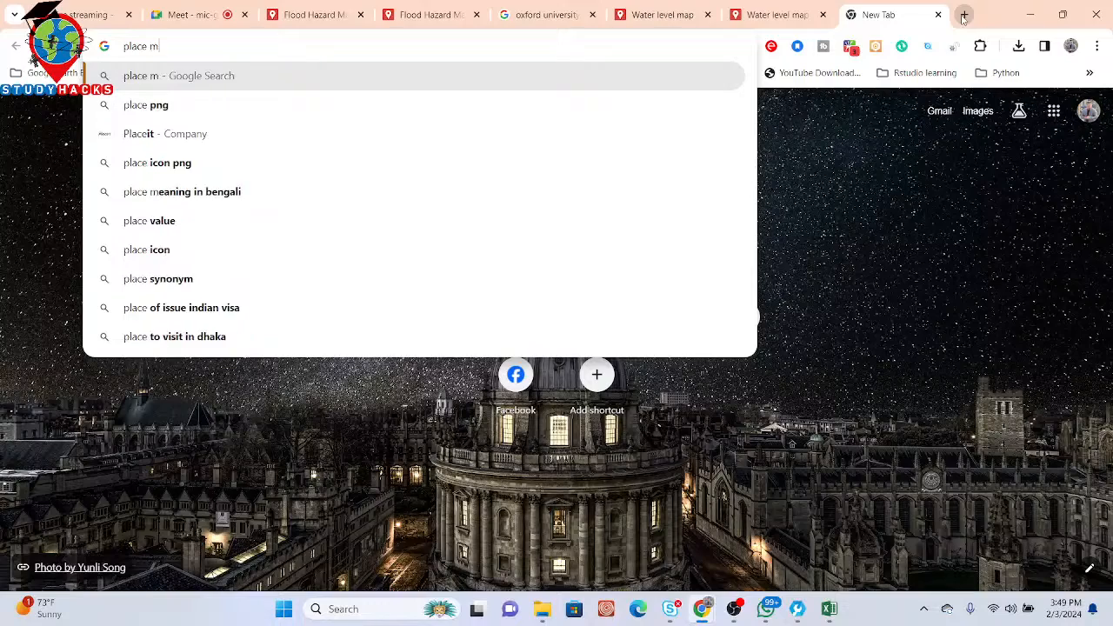
pyautogui.write('arker icon')
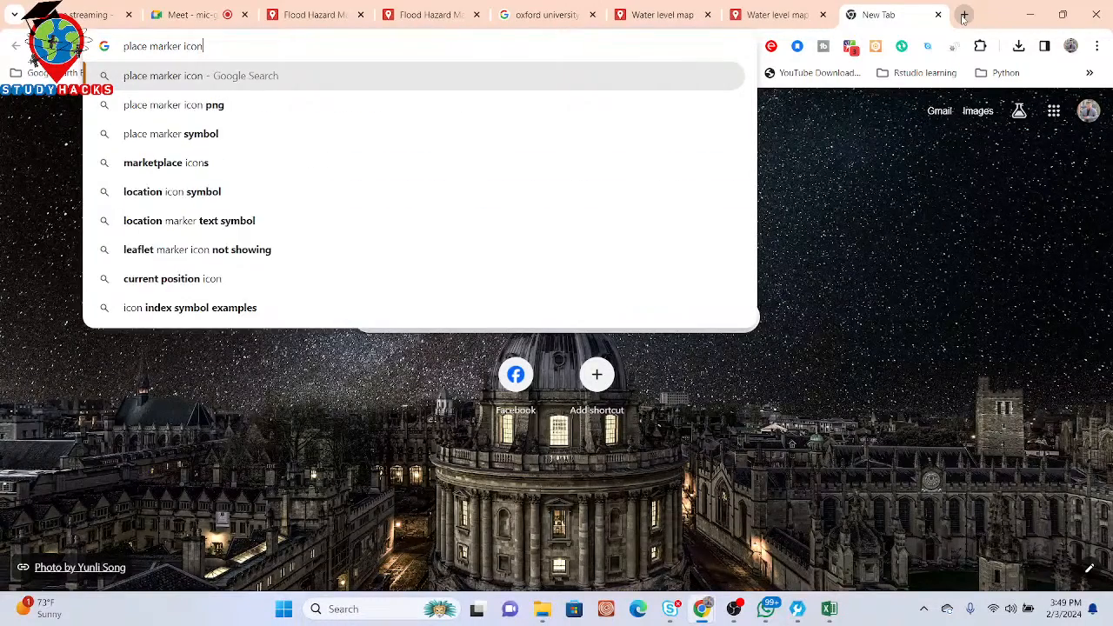
pyautogui.press('Return')
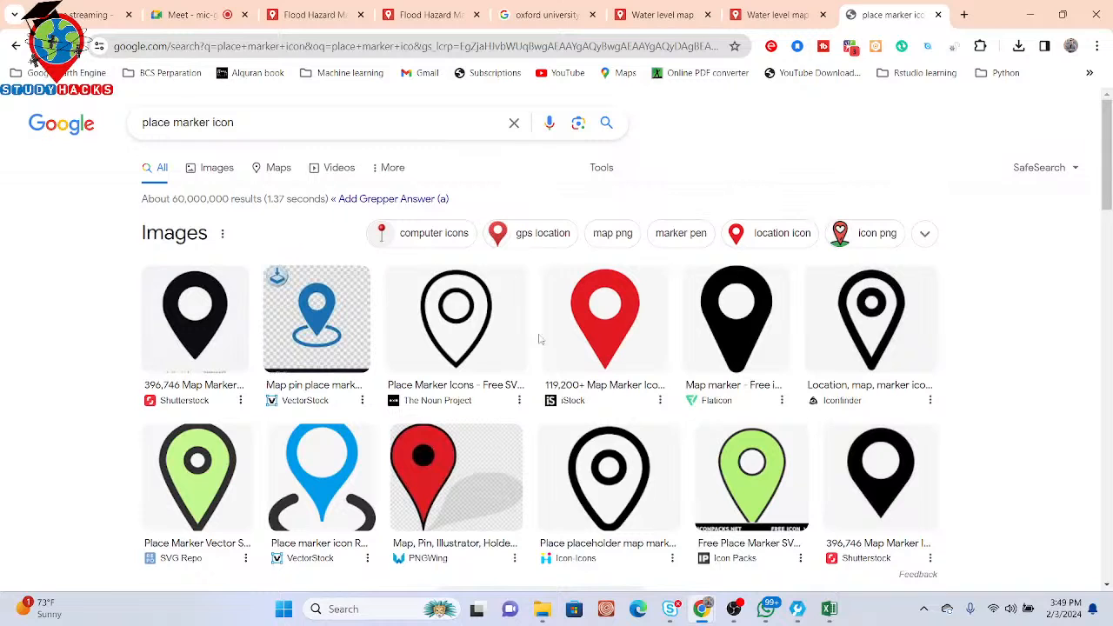
# Step: Refine the search to "place marker icon png" and show only image results
pyautogui.click(278, 114)
pyautogui.write('png')
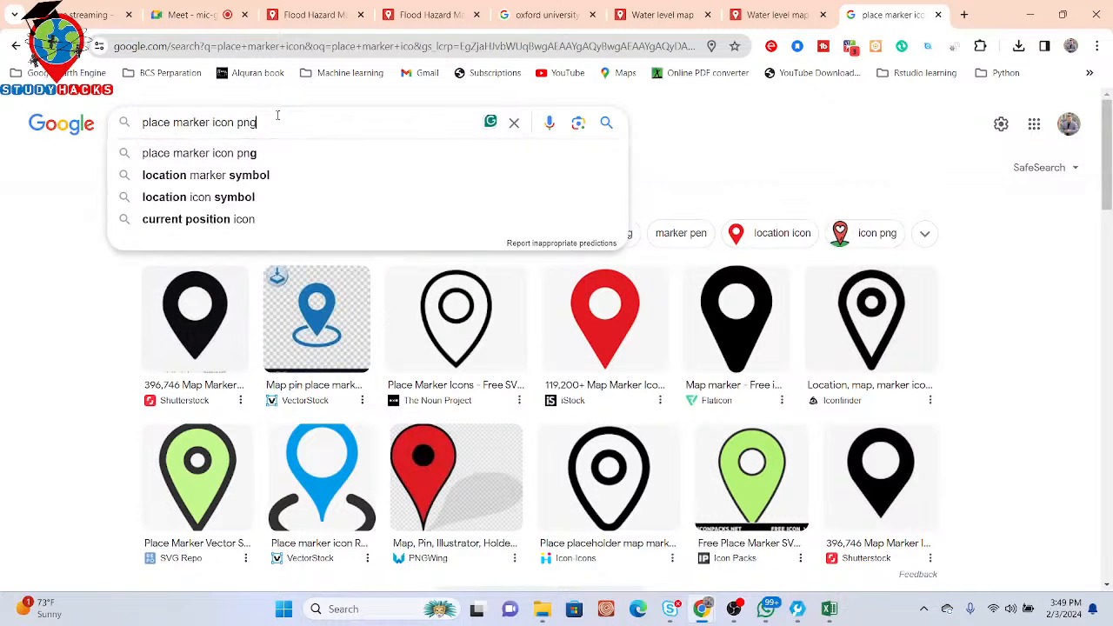
pyautogui.press('Return')
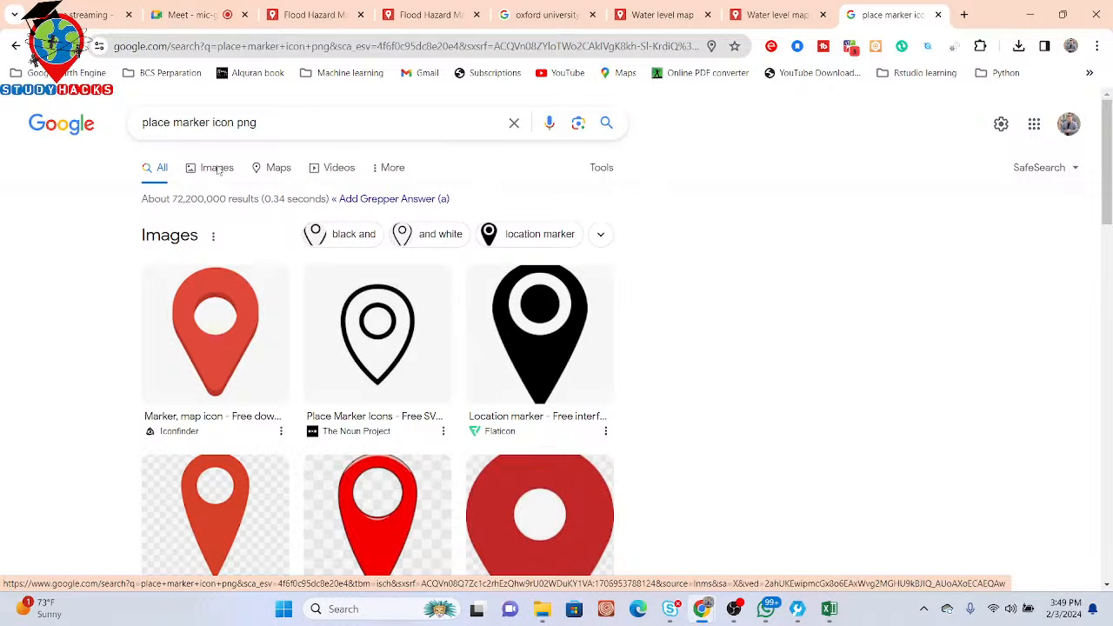
pyautogui.click(212, 173)
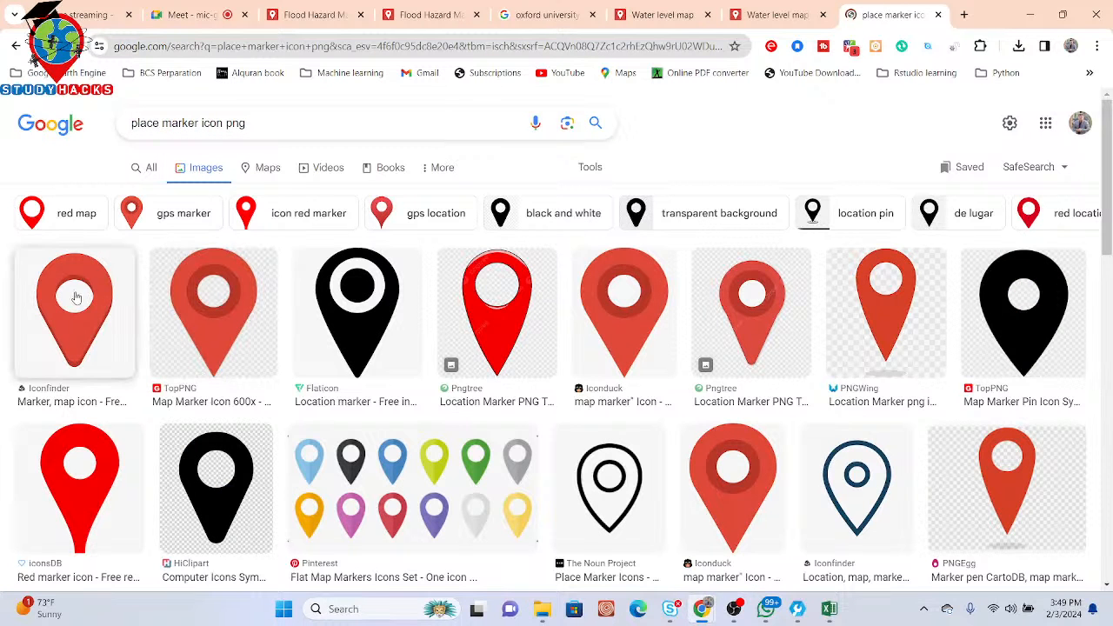
pyautogui.click(77, 298)
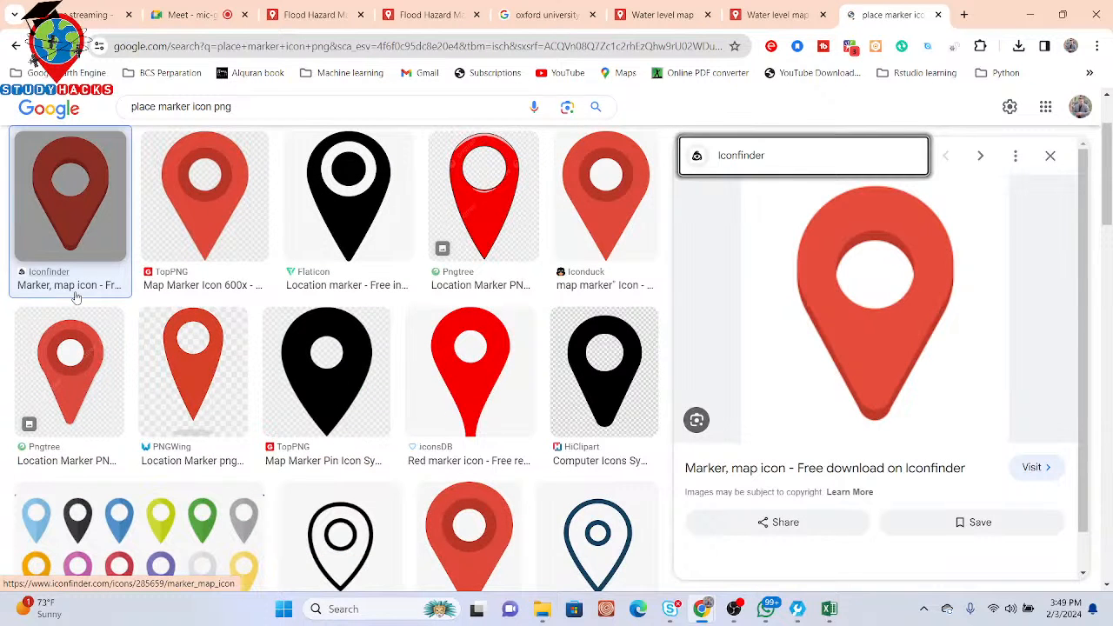
pyautogui.rightClick(835, 274)
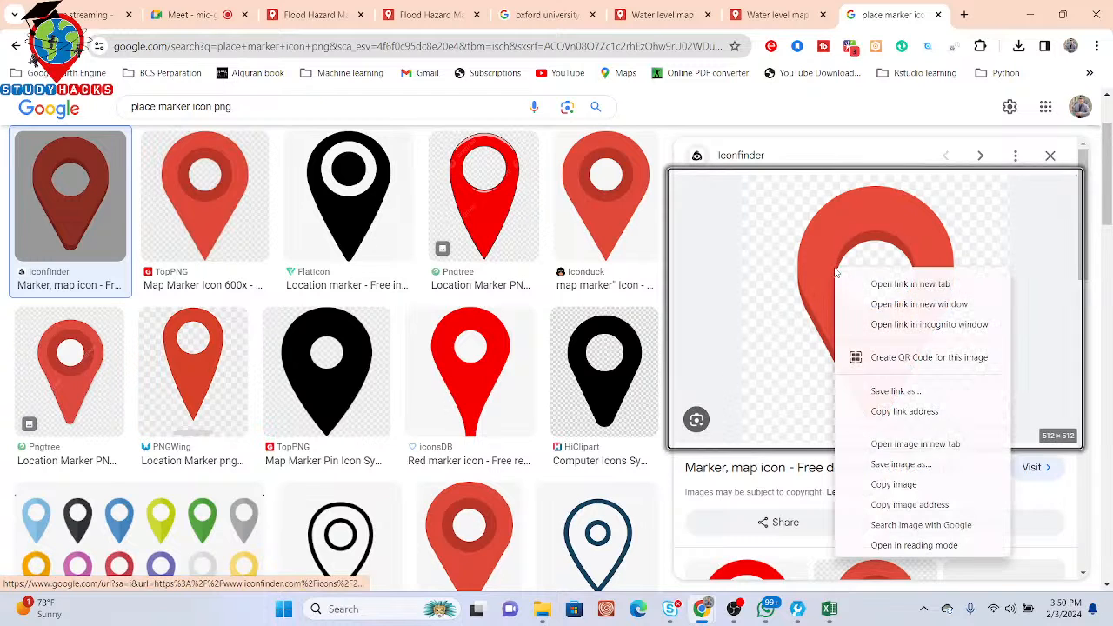
pyautogui.click(895, 467)
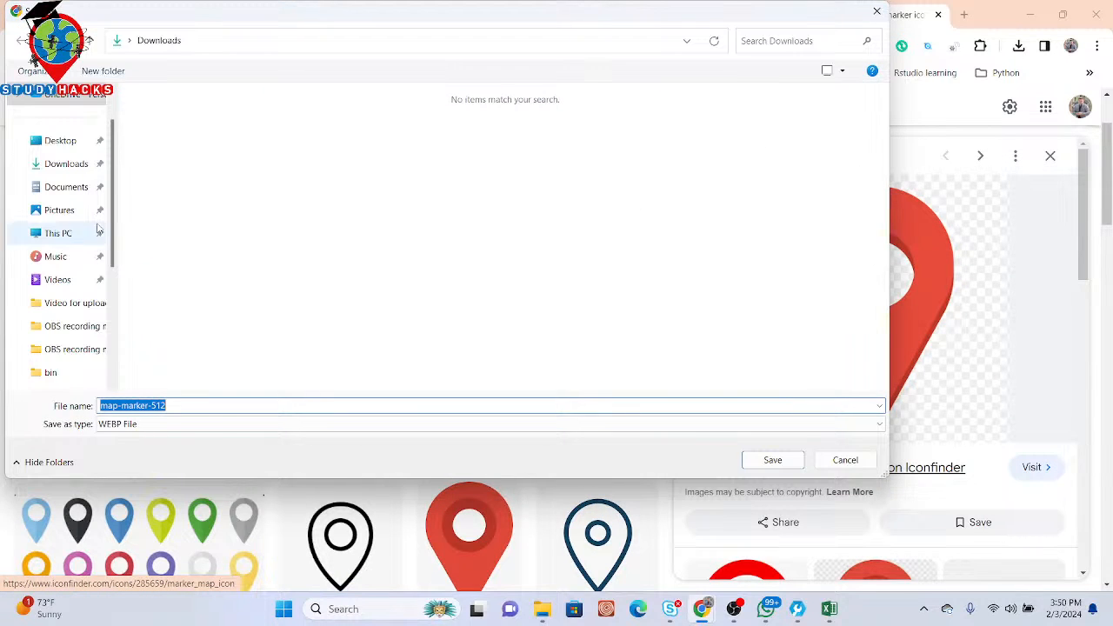
pyautogui.click(68, 171)
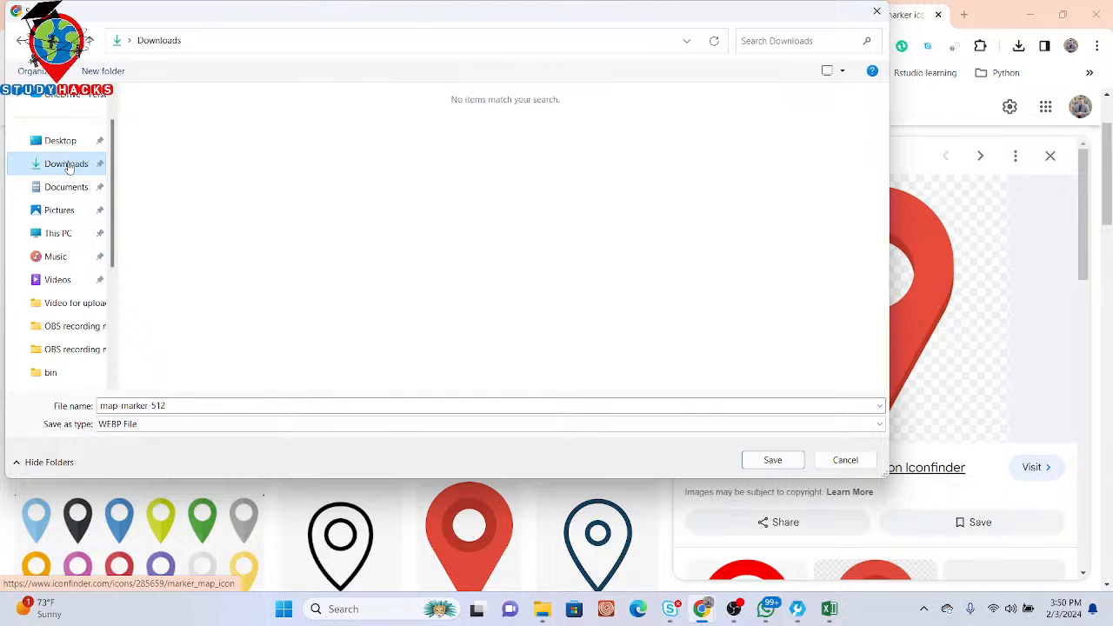
pyautogui.click(874, 12)
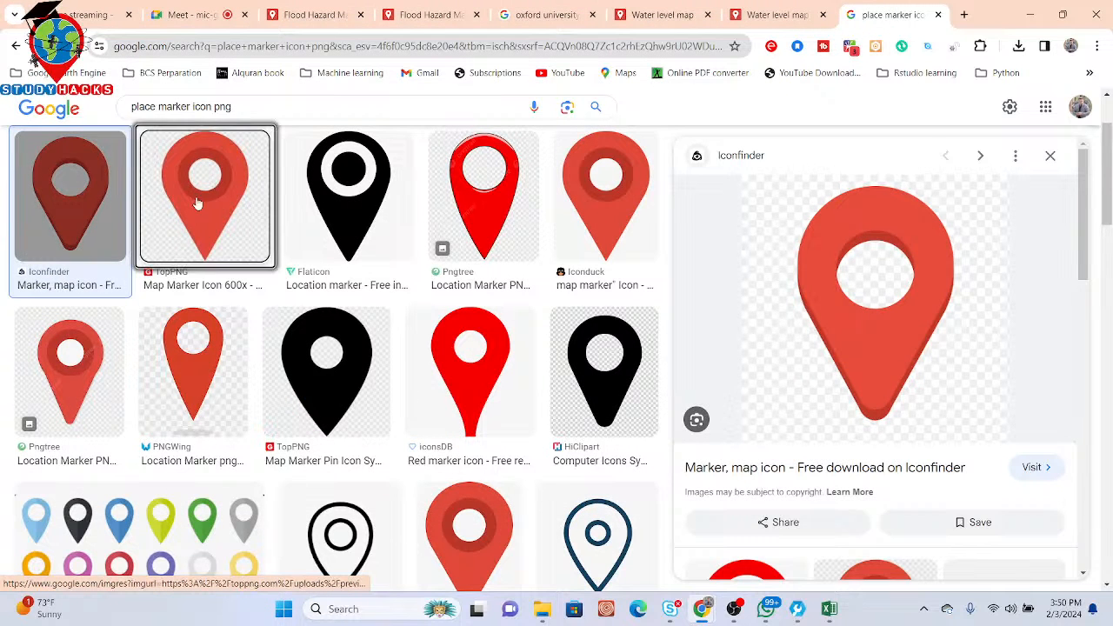
# Step: Compare the TopPNG and Iconfinder marker images and copy the link address of the Iconfinder one
pyautogui.click(197, 203)
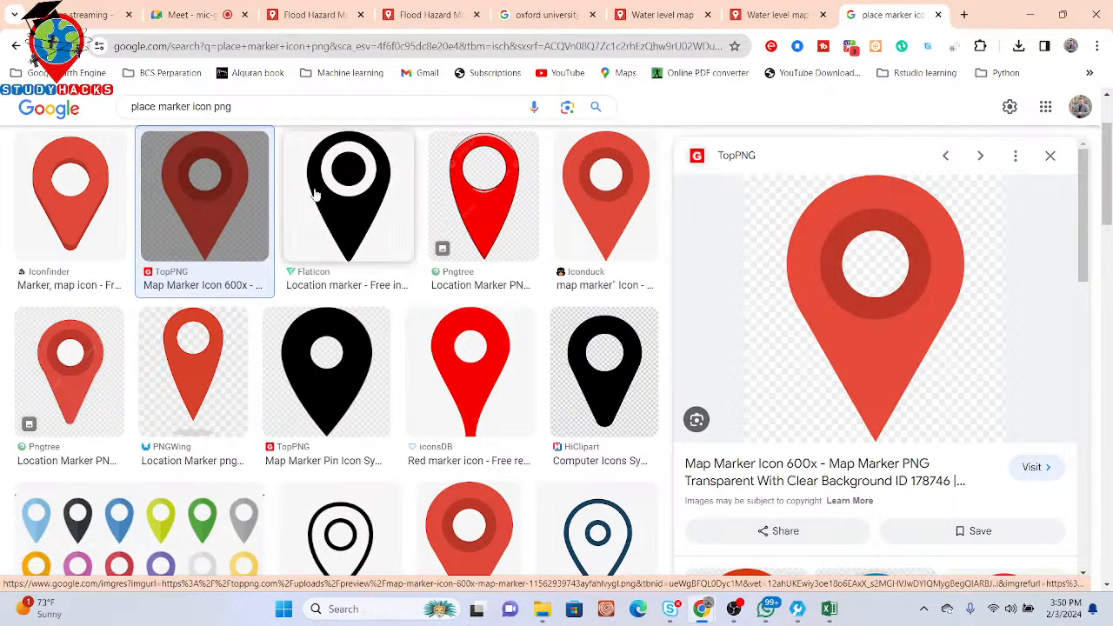
pyautogui.click(69, 195)
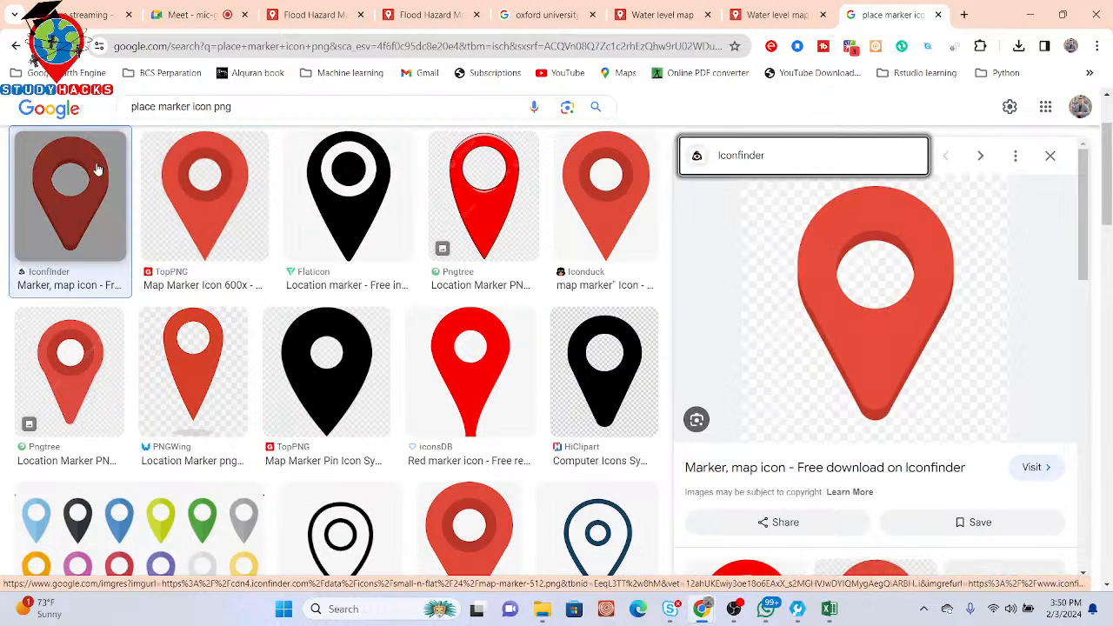
pyautogui.rightClick(831, 250)
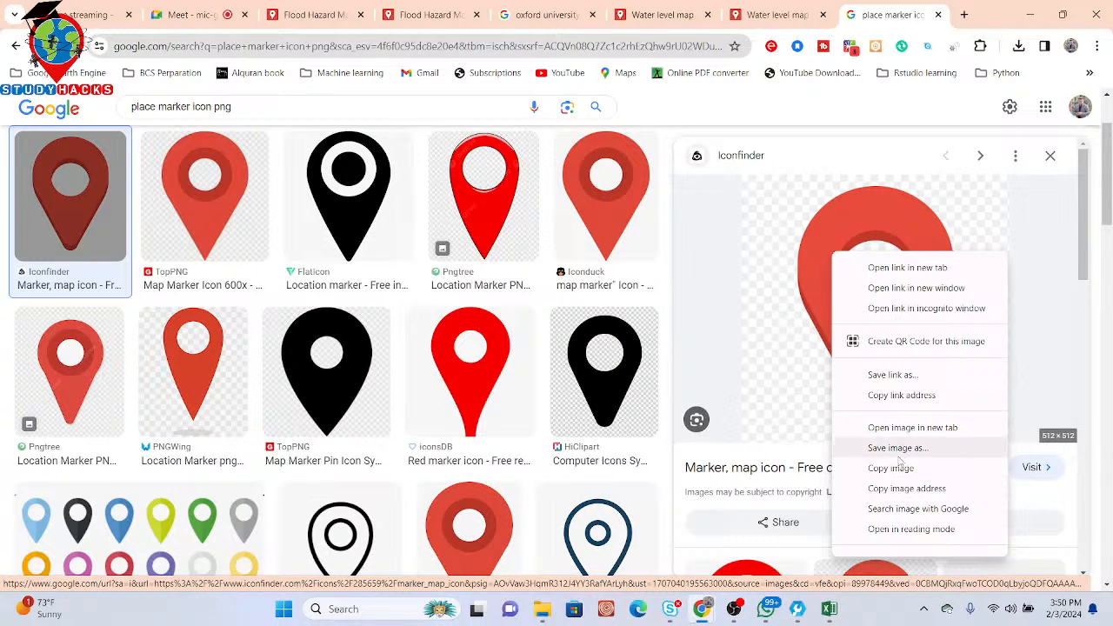
pyautogui.click(901, 395)
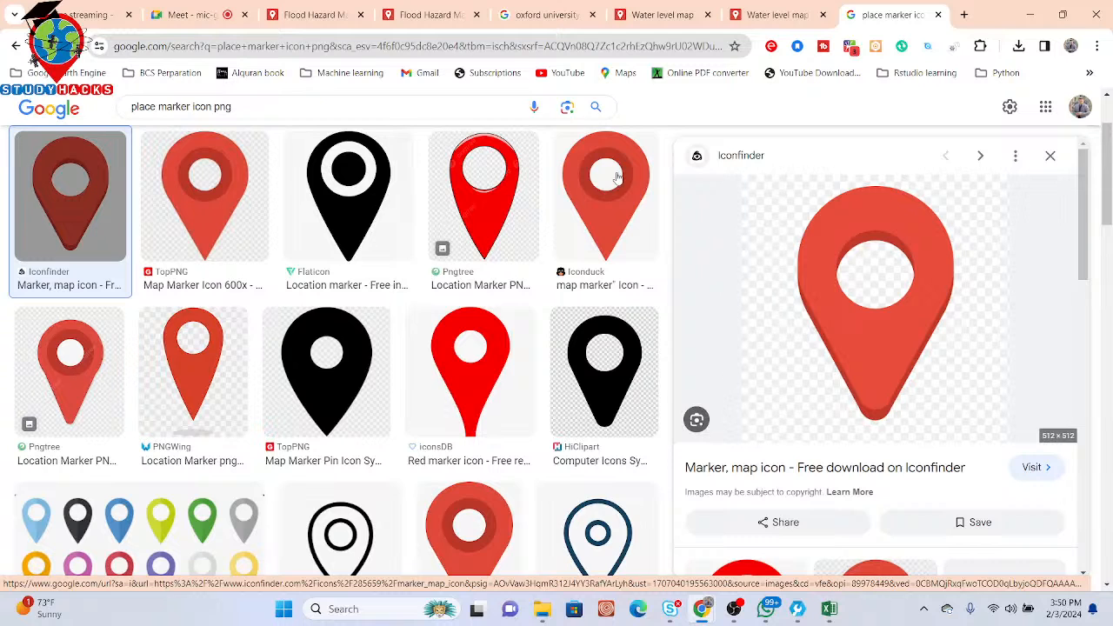
# Step: Try to import the copied Iconfinder link as the Mirpur icon's image URL in the map editor, and clear the address
pyautogui.click(649, 14)
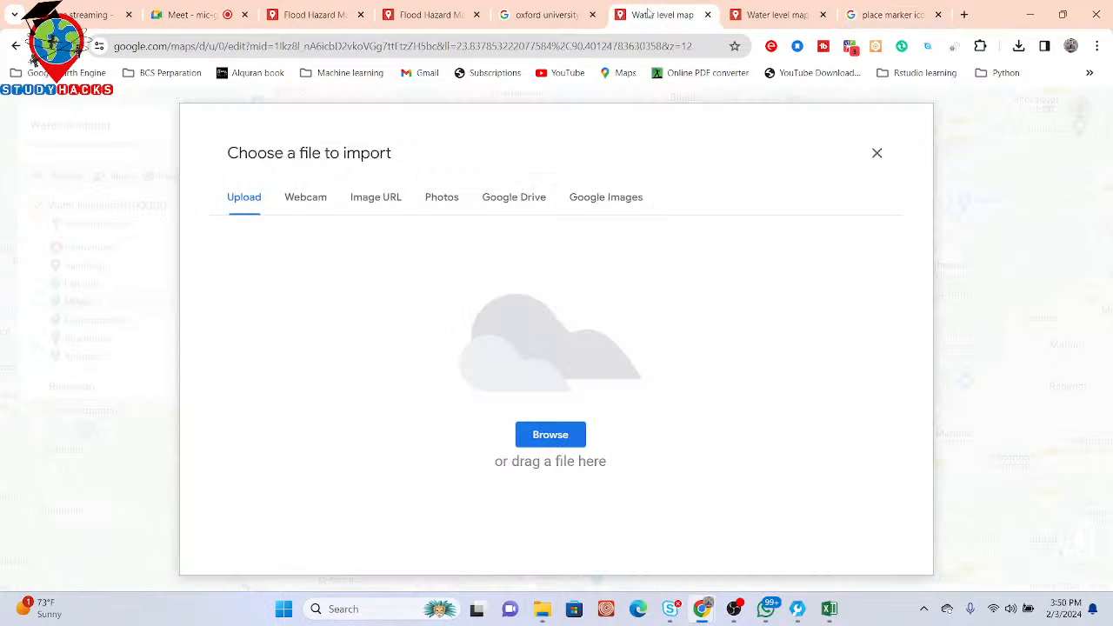
pyautogui.click(391, 199)
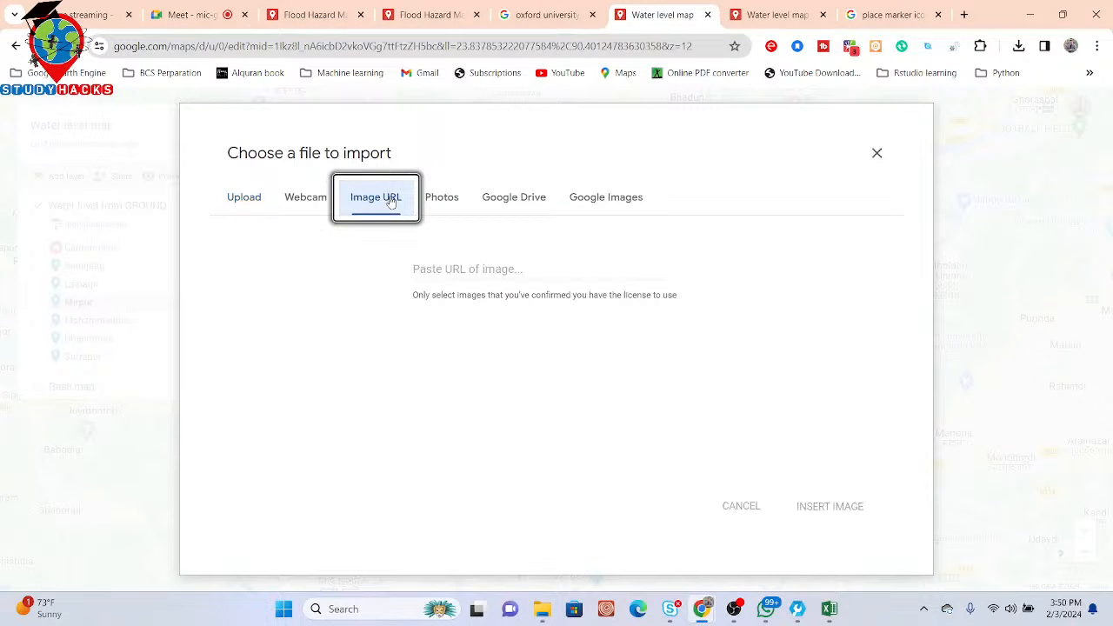
pyautogui.click(448, 269)
pyautogui.hotkey('ctrl', 'v')
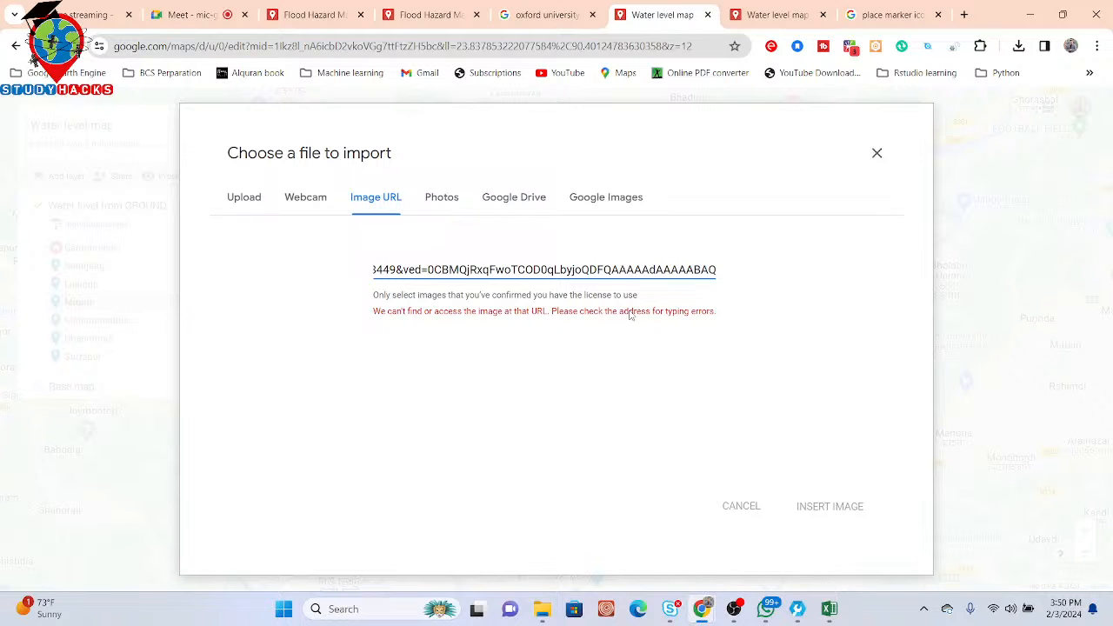
pyautogui.hotkey('ctrl', 'a')
pyautogui.press('BackSpace')
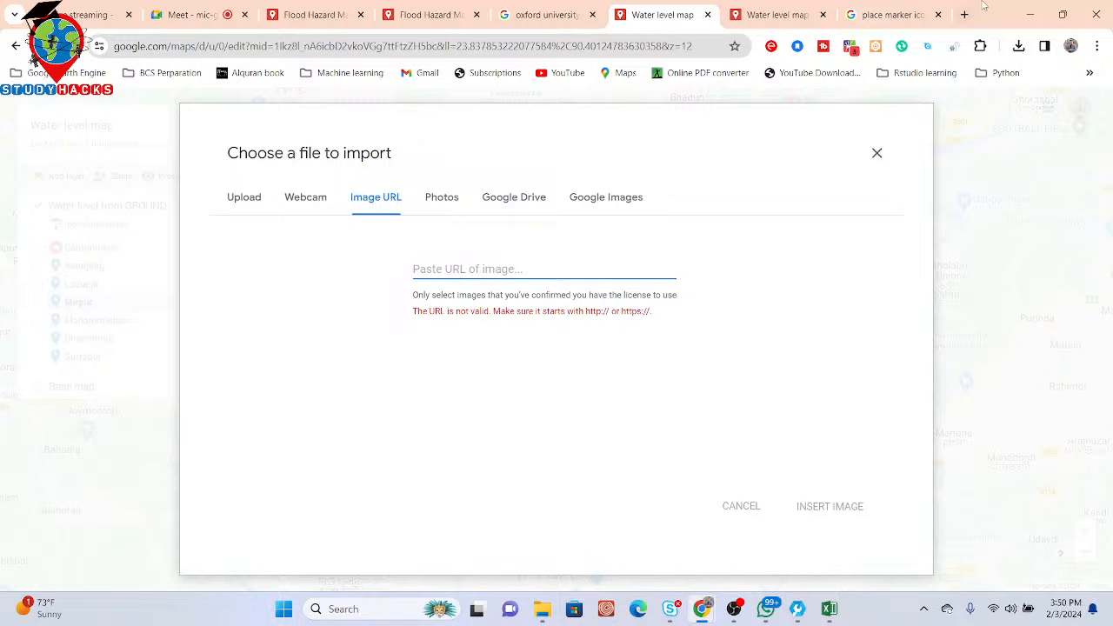
# Step: Return to the image results, select the red Pngtree location marker and copy its link address
pyautogui.click(902, 9)
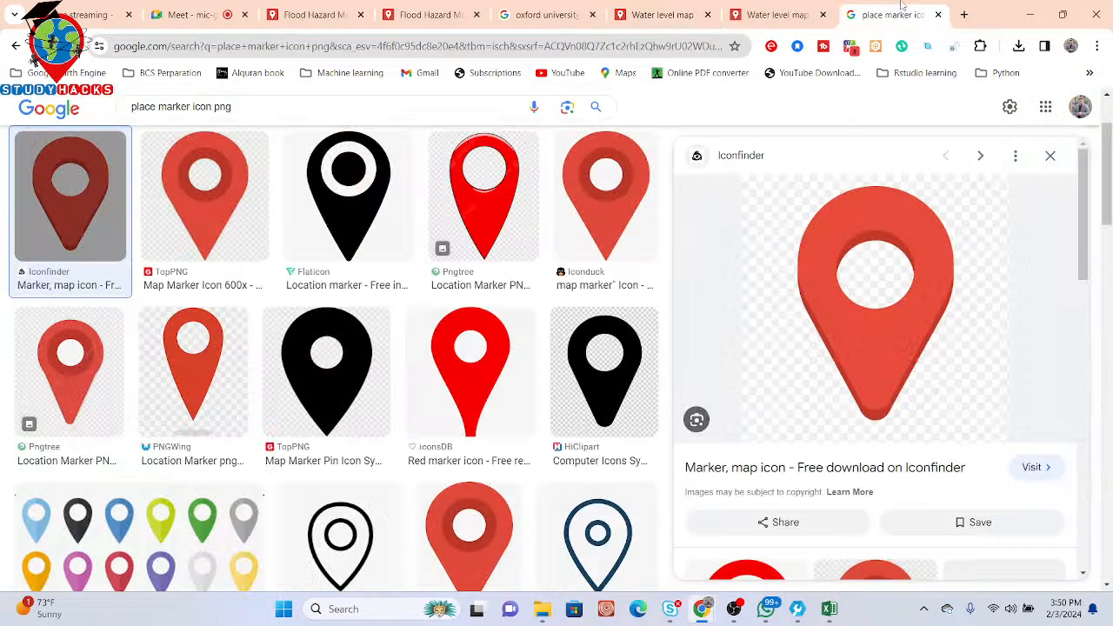
pyautogui.click(486, 200)
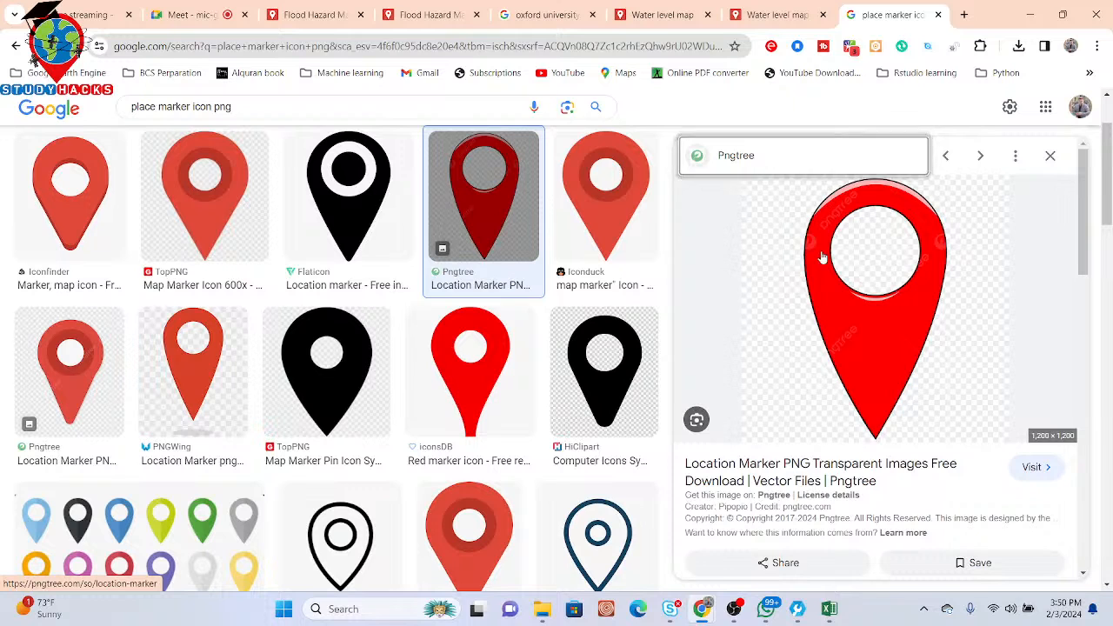
pyautogui.rightClick(822, 257)
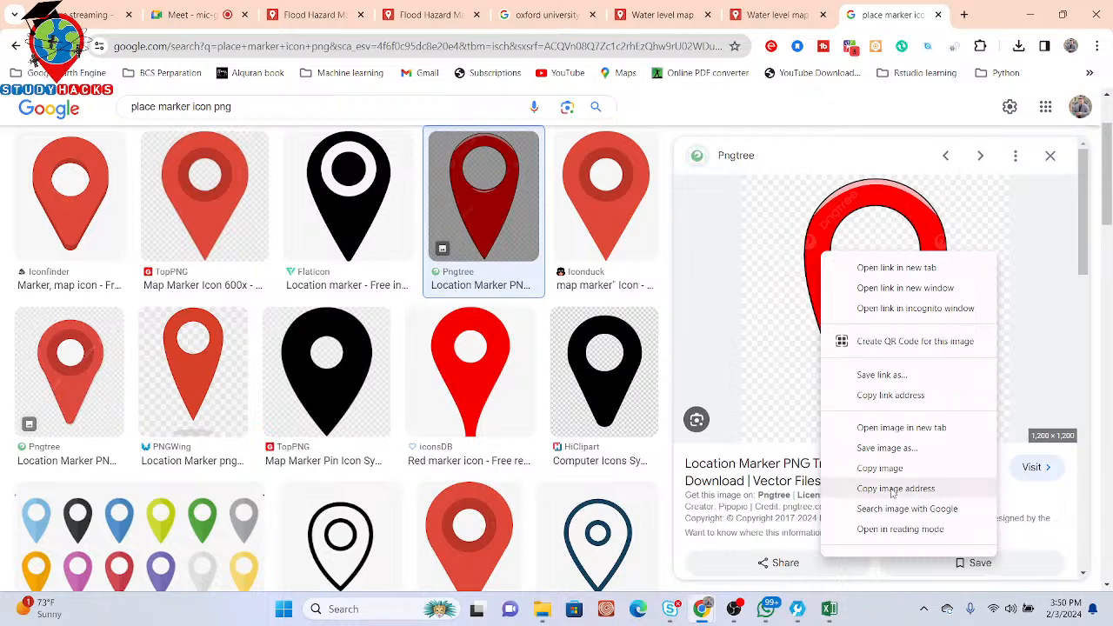
pyautogui.click(892, 396)
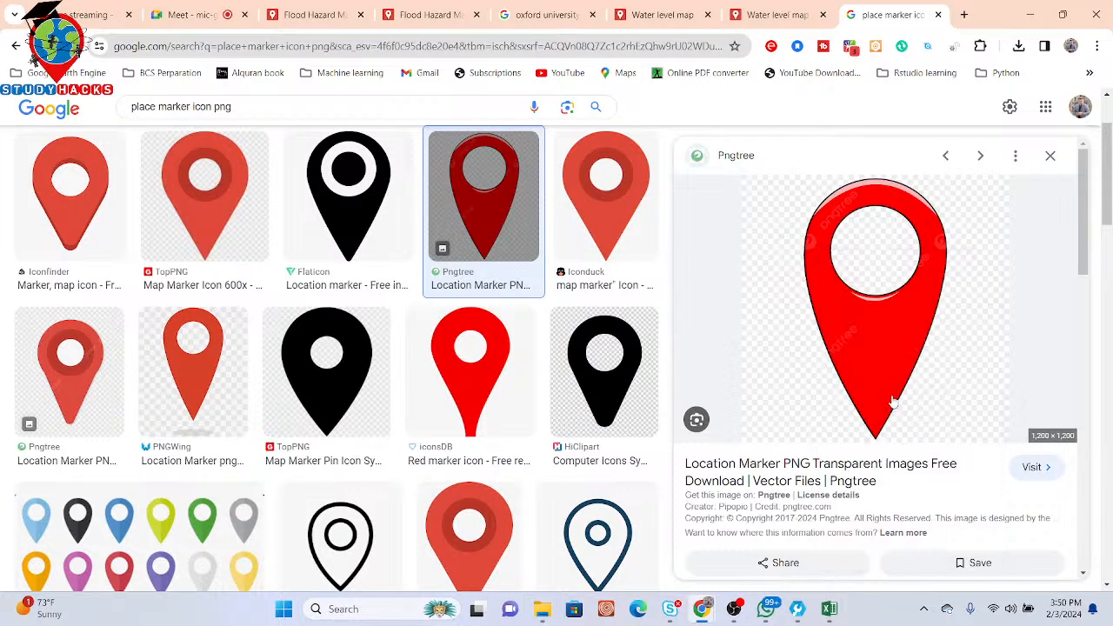
# Step: Try to use the copied Pngtree link as the image URL for the custom icon in the Water level map
pyautogui.click(335, 7)
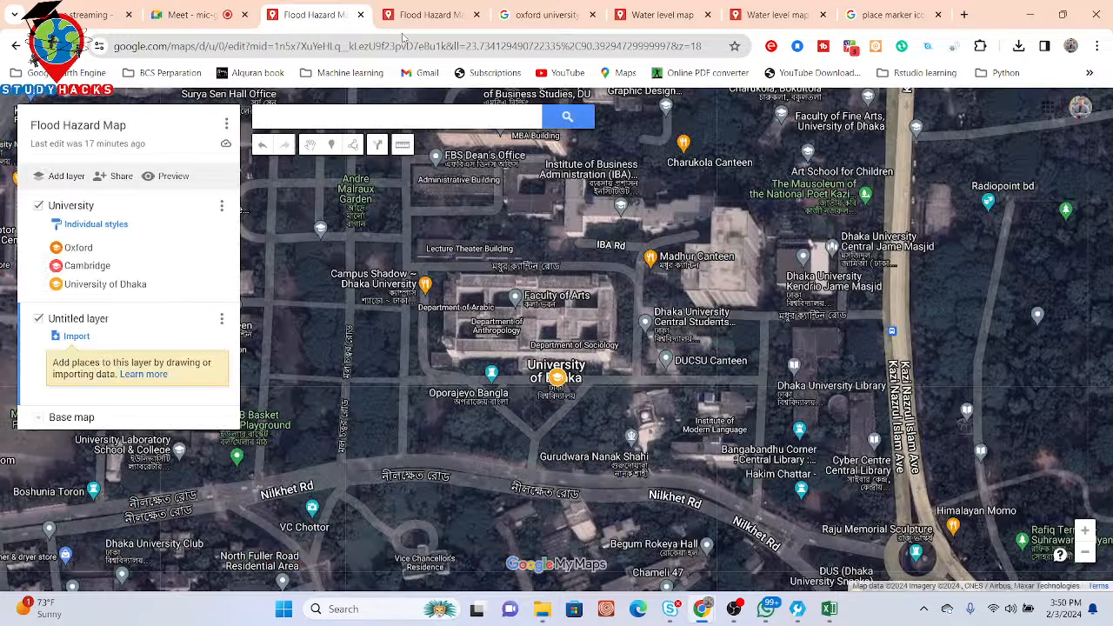
pyautogui.click(435, 10)
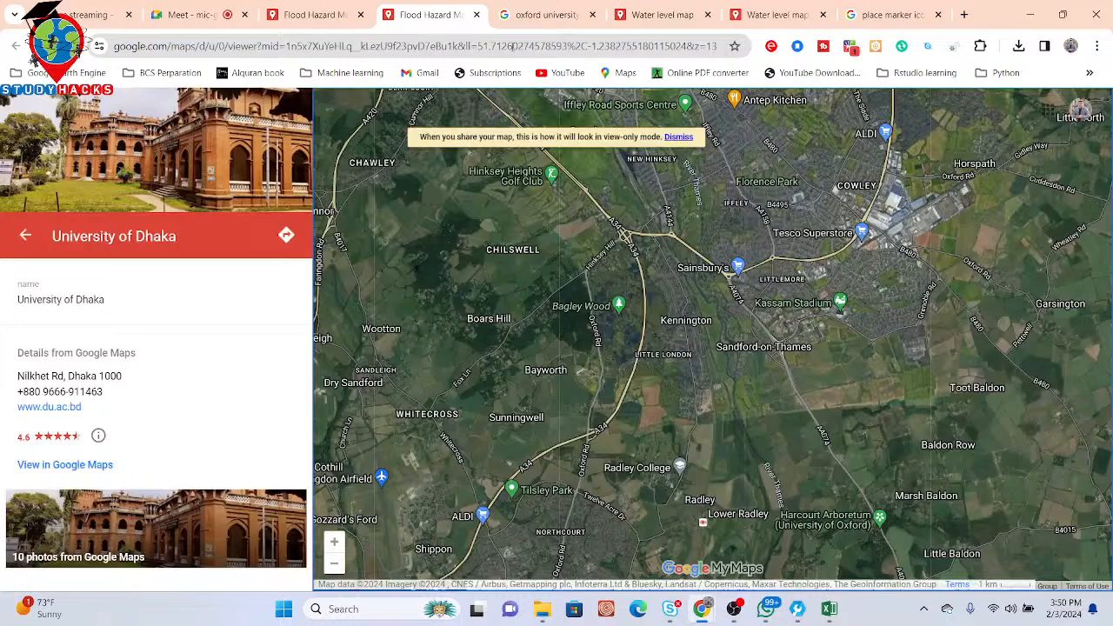
pyautogui.click(658, 15)
pyautogui.hotkey('ctrl', 'v')
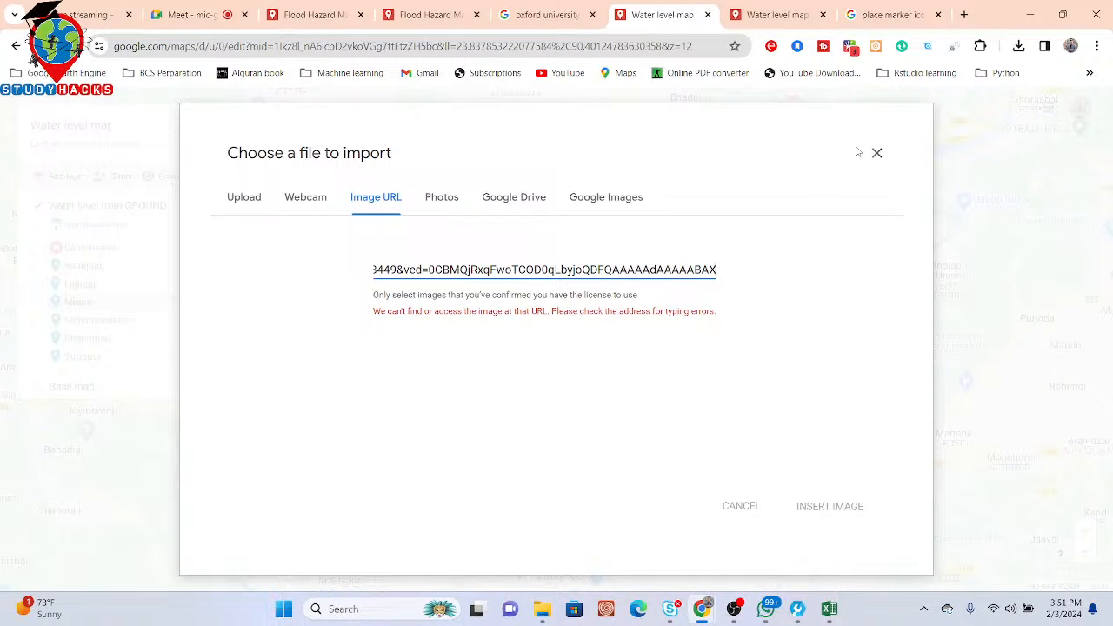
# Step: Save the red Pngtree location marker image from the search results to the Downloads folder
pyautogui.click(896, 14)
pyautogui.rightClick(896, 264)
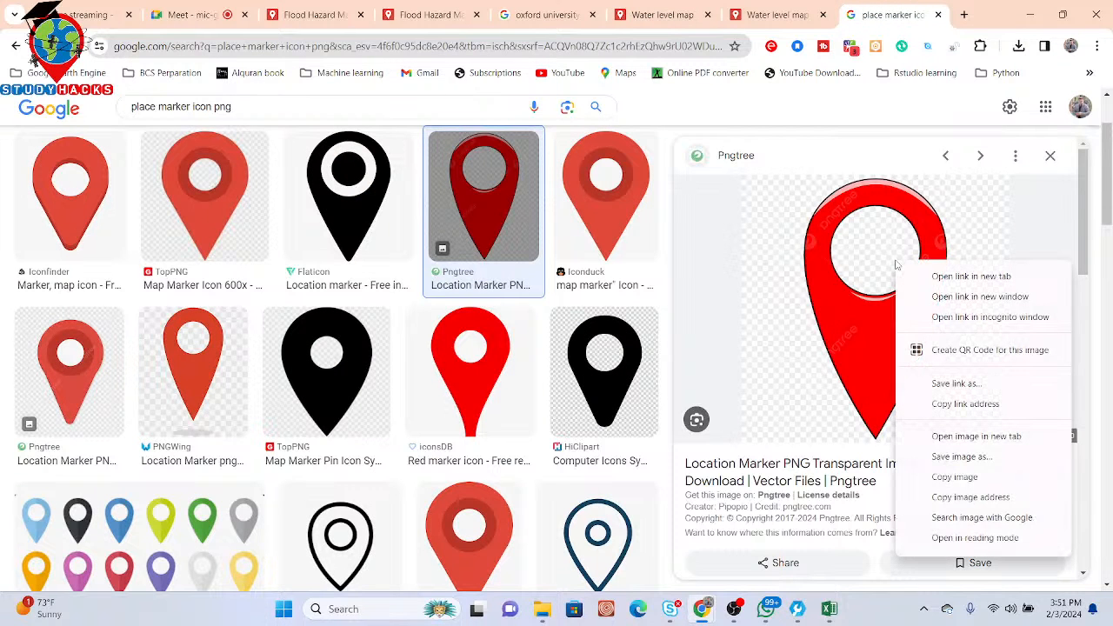
pyautogui.click(957, 456)
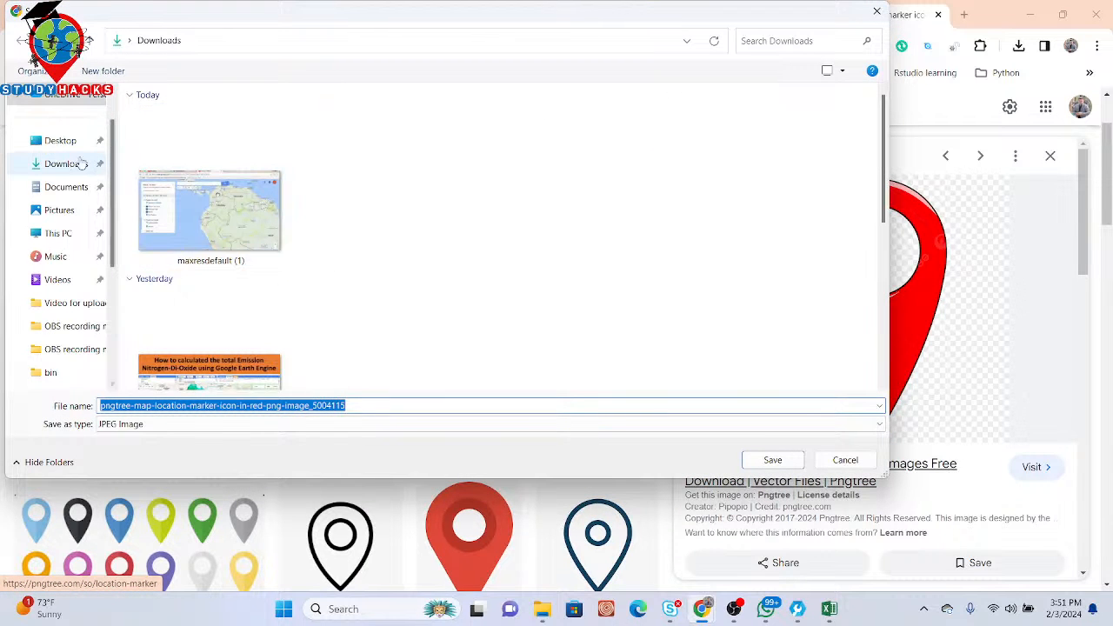
pyautogui.click(63, 169)
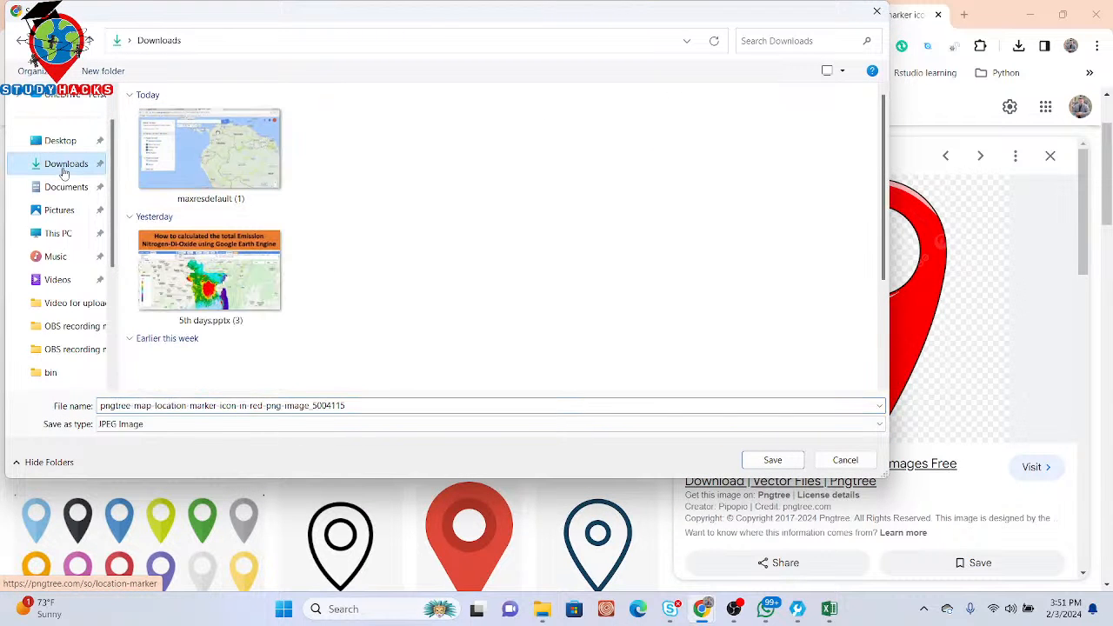
pyautogui.click(772, 460)
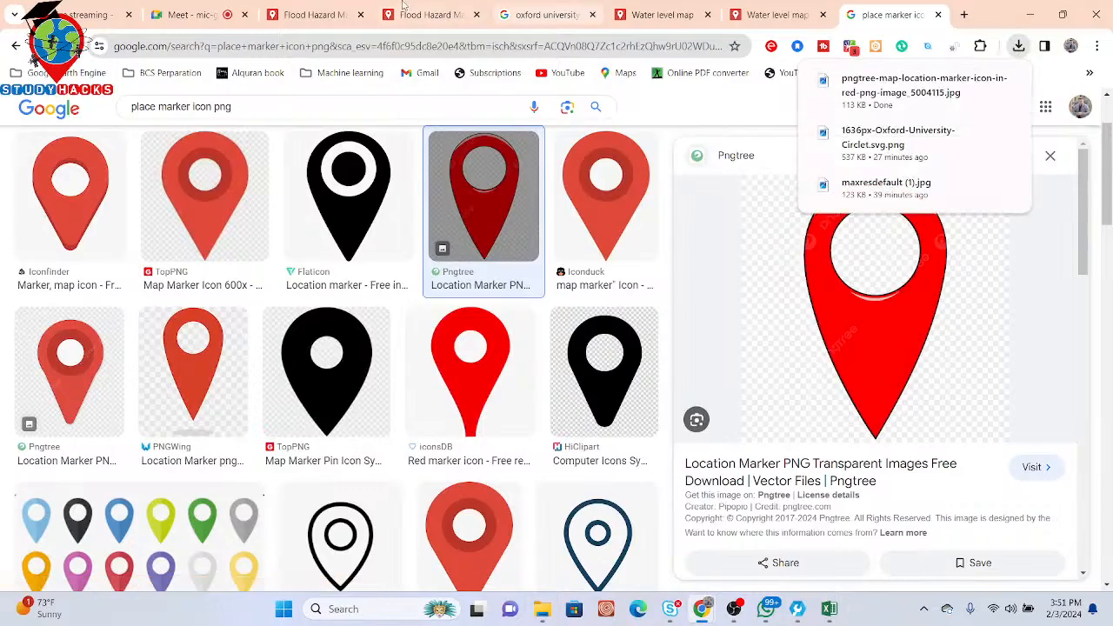
# Step: Return to the Water level map editor and close the file import without inserting the image URL
pyautogui.click(321, 5)
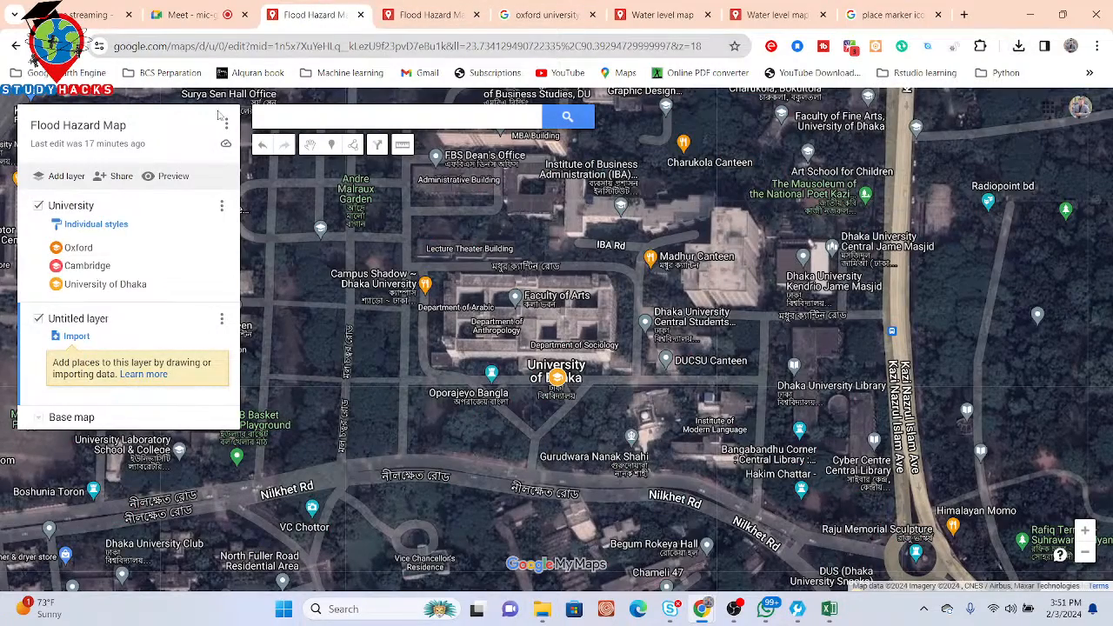
pyautogui.click(441, 16)
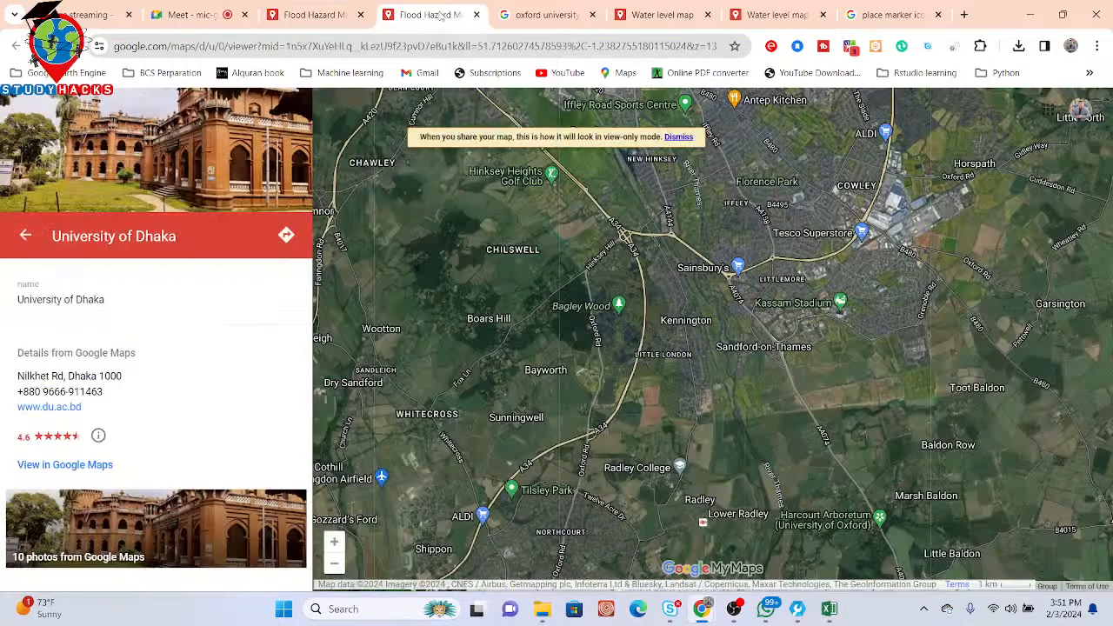
pyautogui.click(321, 17)
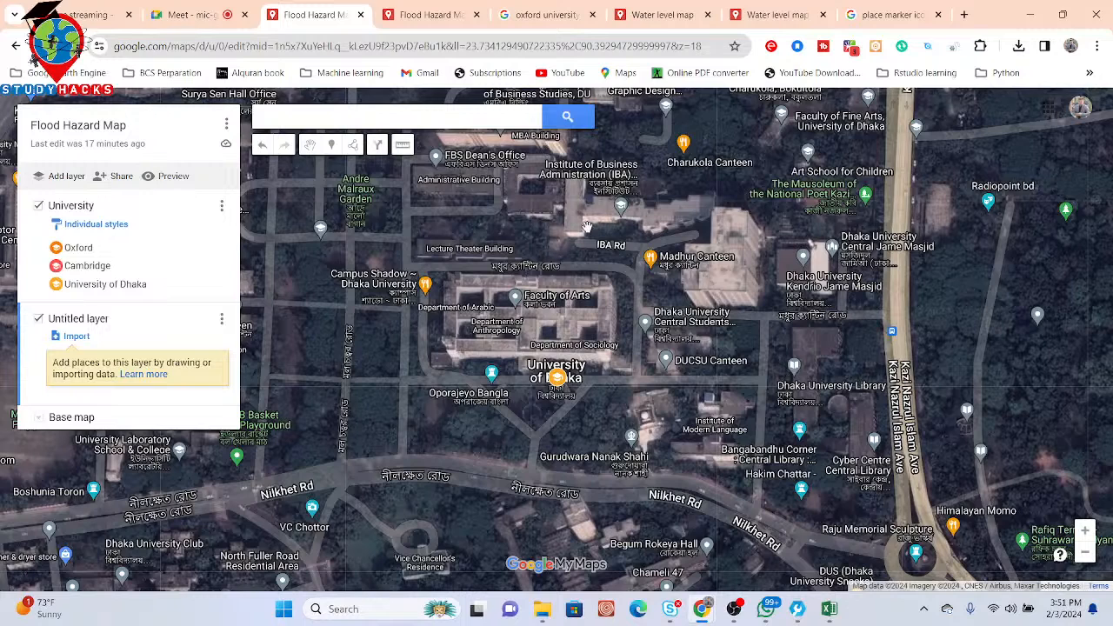
pyautogui.click(659, 12)
pyautogui.click(746, 499)
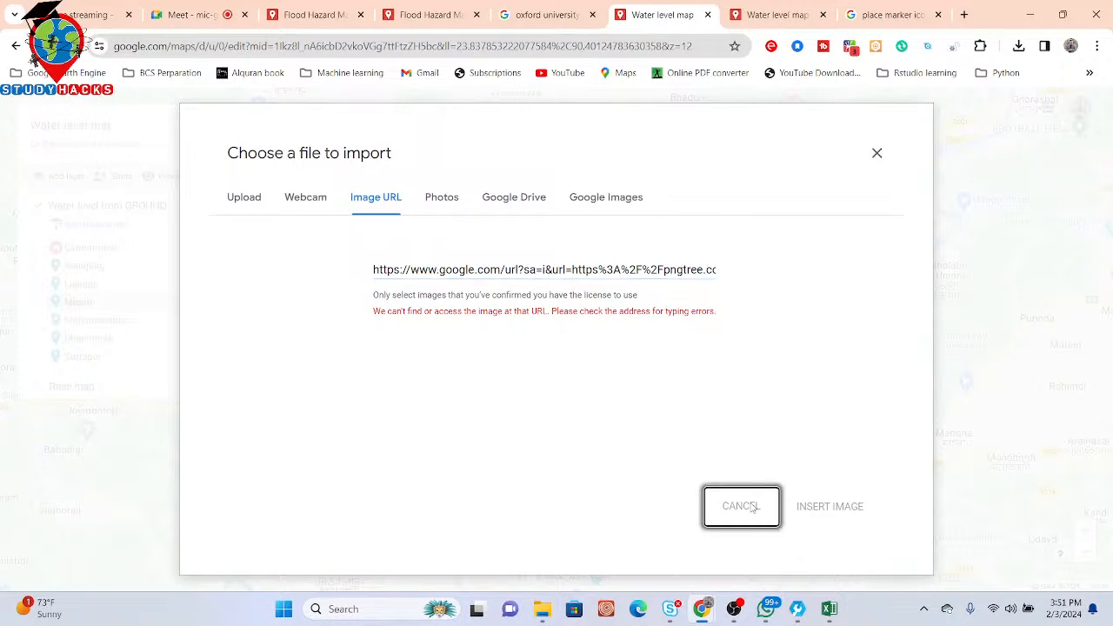
pyautogui.click(875, 160)
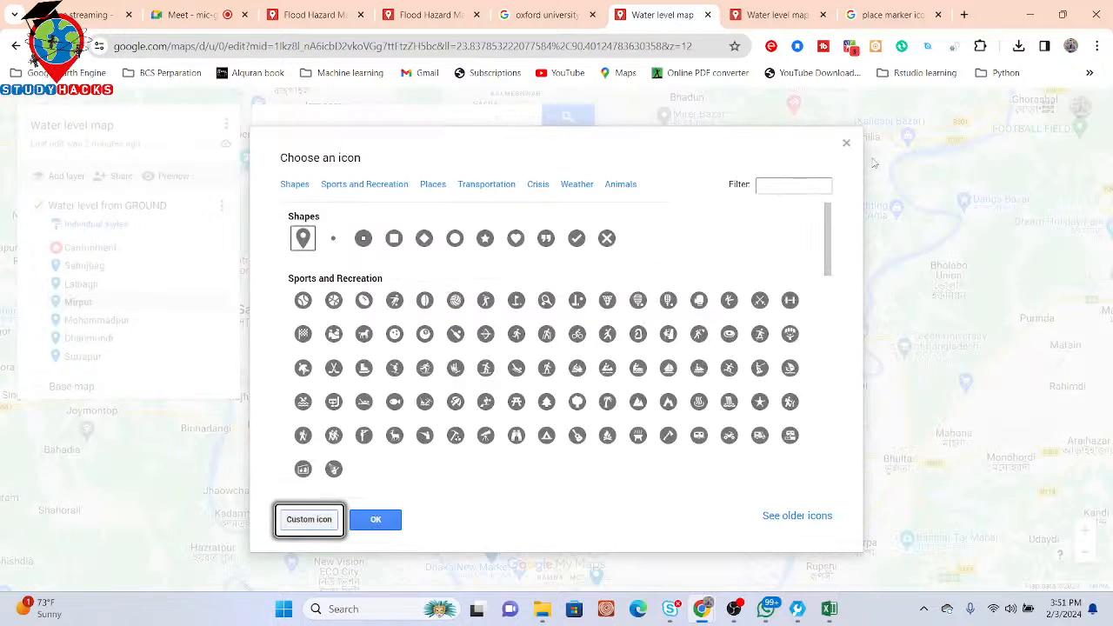
# Step: Upload pngtree-map-location-marker-icon-in-red-png-image_5004115 from Downloads as a custom icon and apply it to the Mirpur marker
pyautogui.click(310, 520)
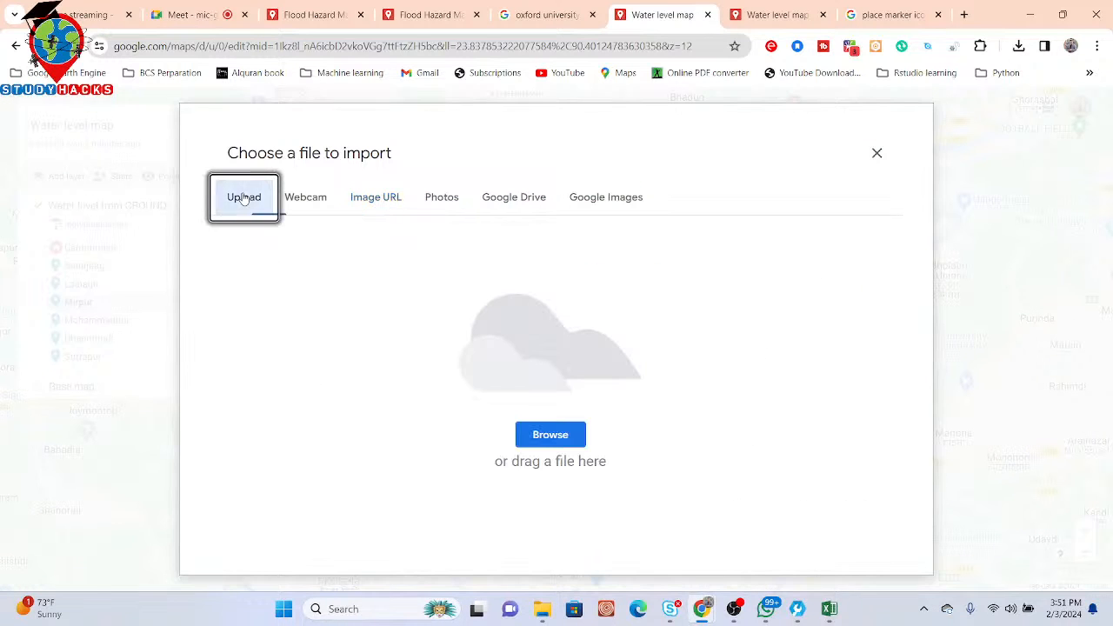
pyautogui.click(553, 435)
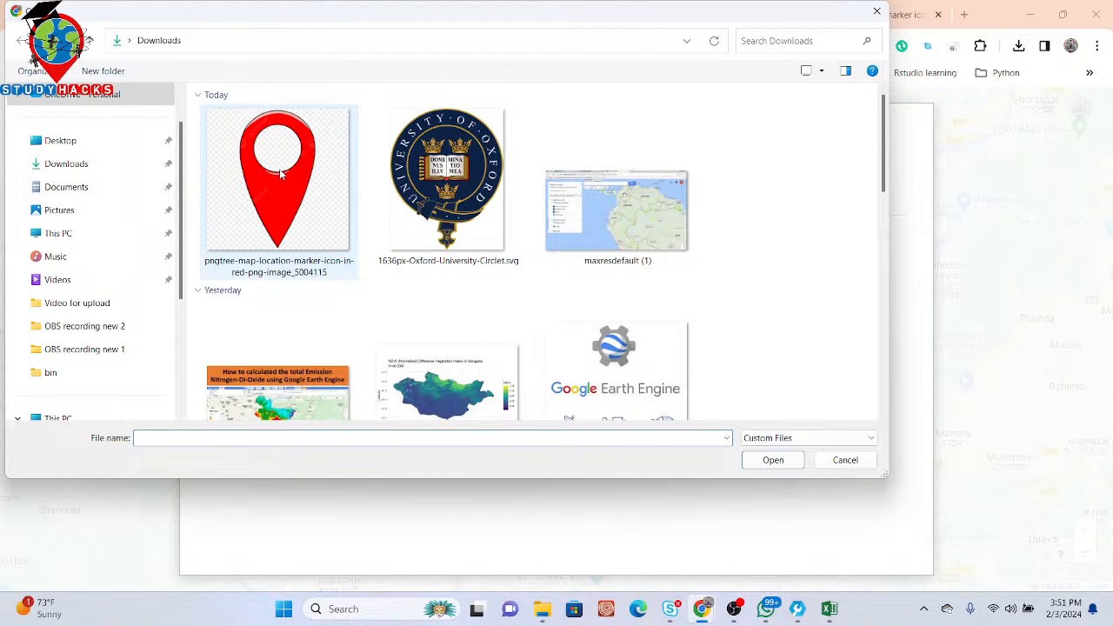
pyautogui.doubleClick(280, 174)
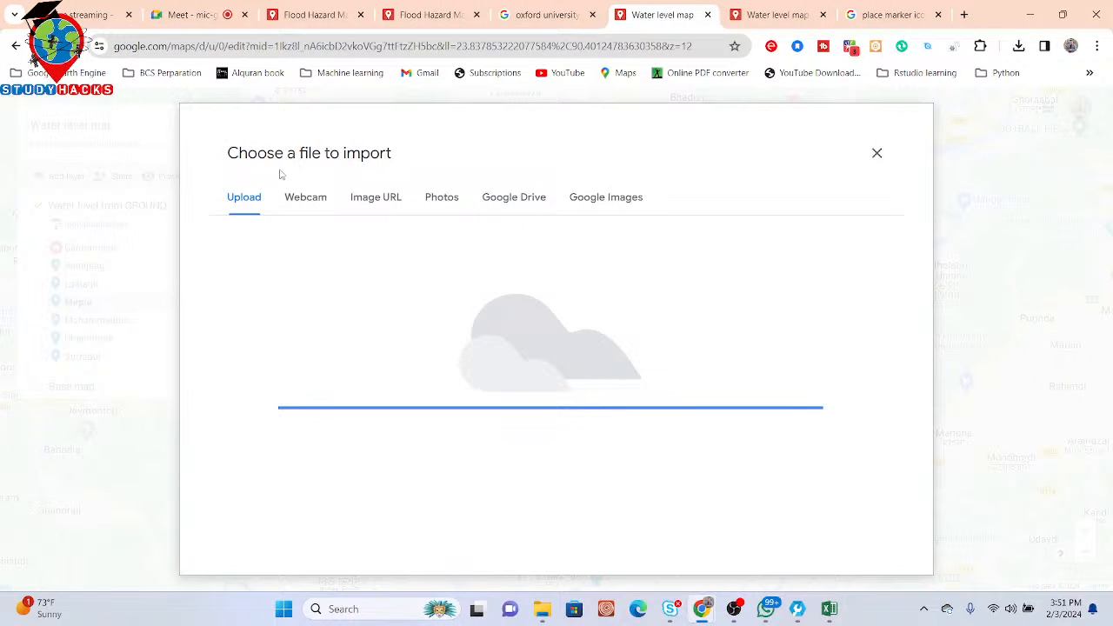
pyautogui.click(300, 474)
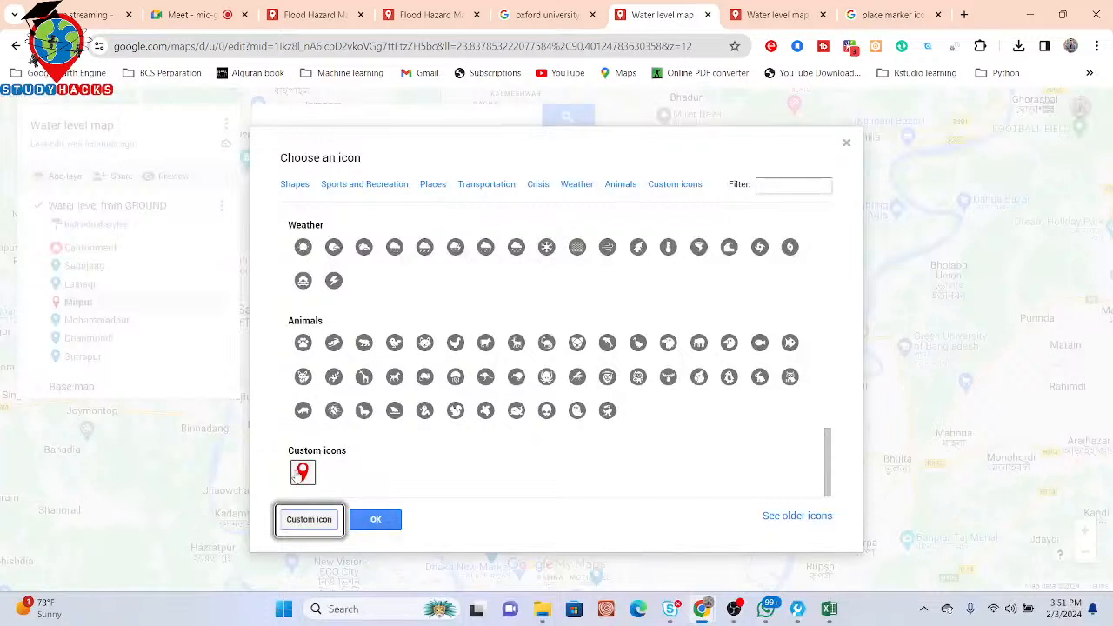
pyautogui.click(368, 523)
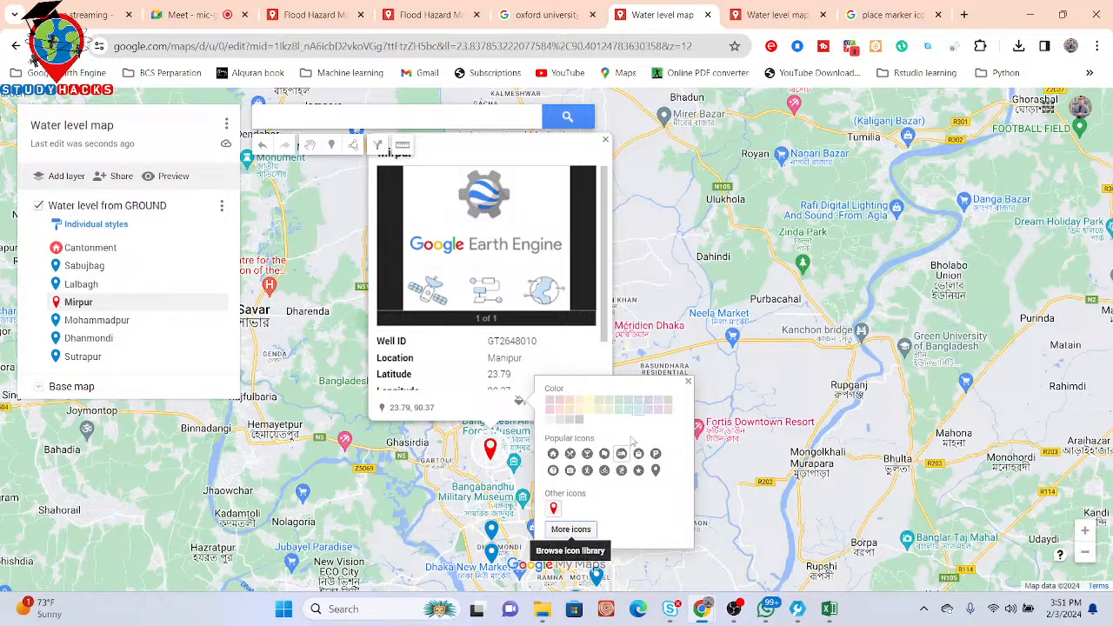
pyautogui.click(688, 381)
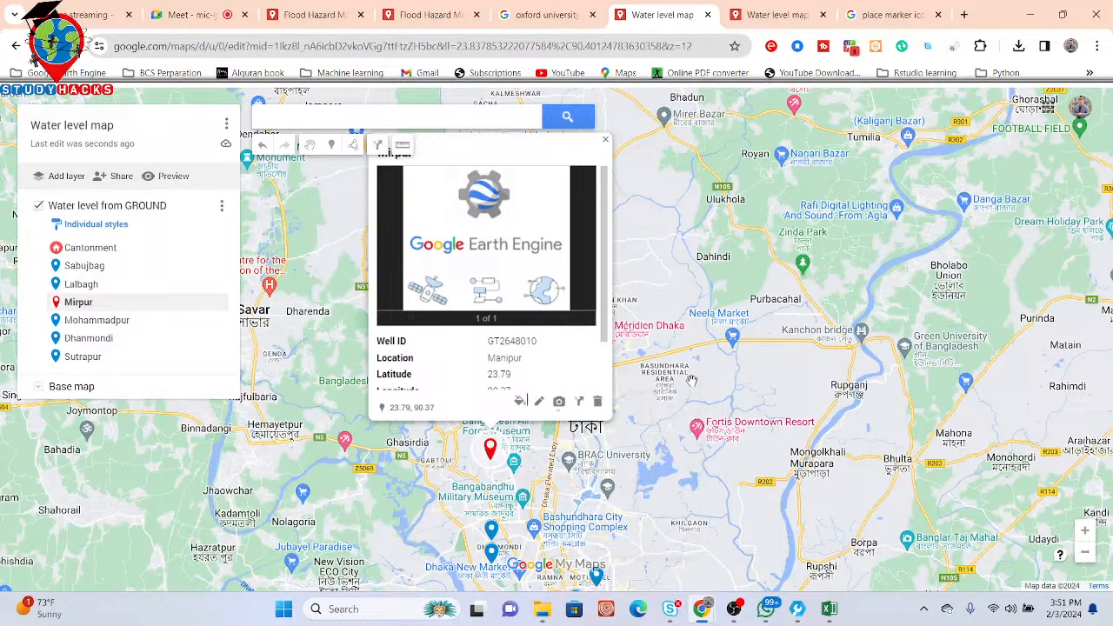
# Step: Preview the updated map, close the old preview tab, and check the details of the Mirpur and Mohammadpur markers
pyautogui.click(165, 176)
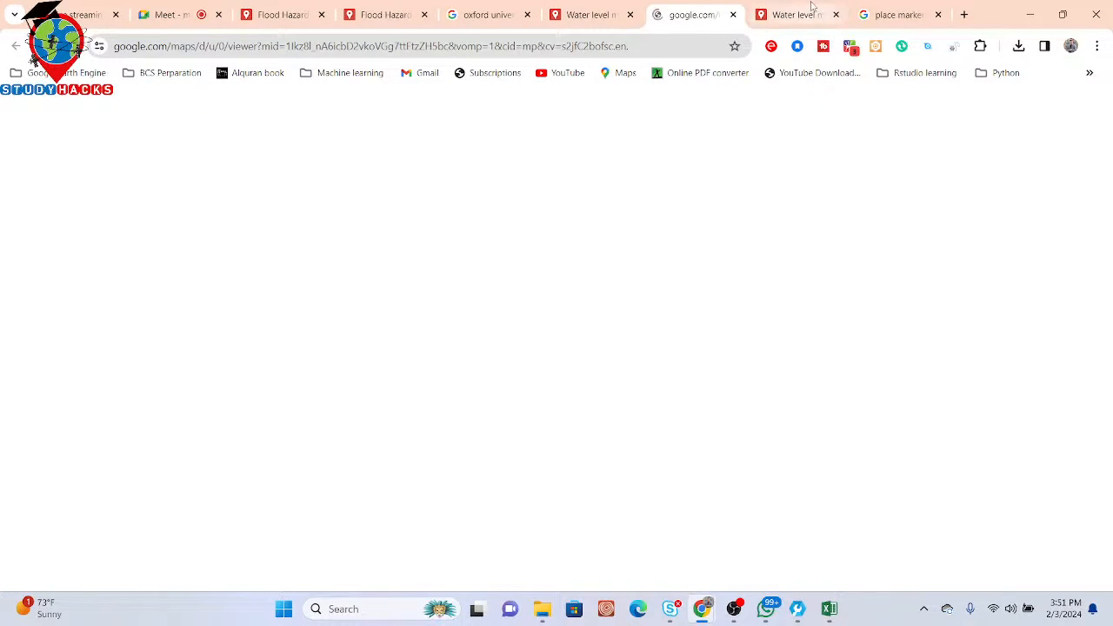
pyautogui.click(836, 15)
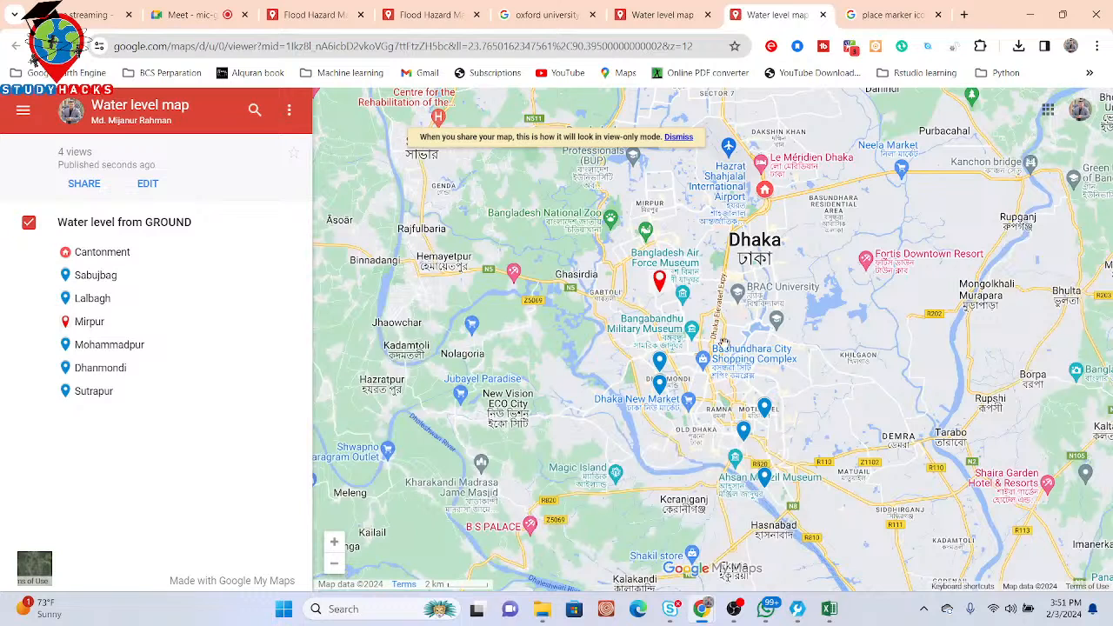
pyautogui.click(660, 280)
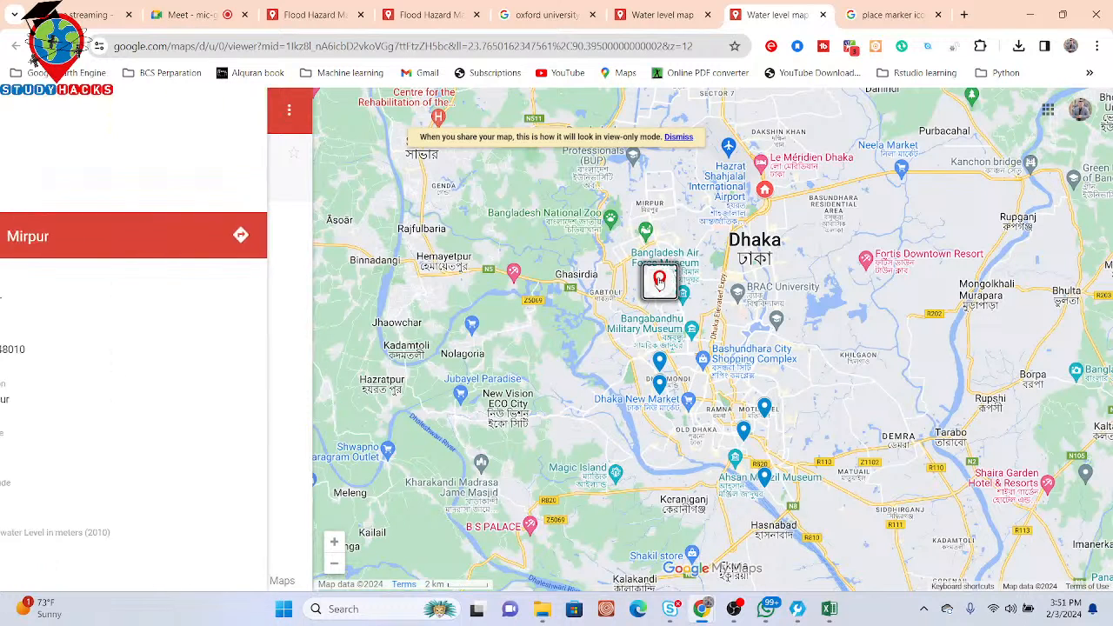
pyautogui.click(660, 362)
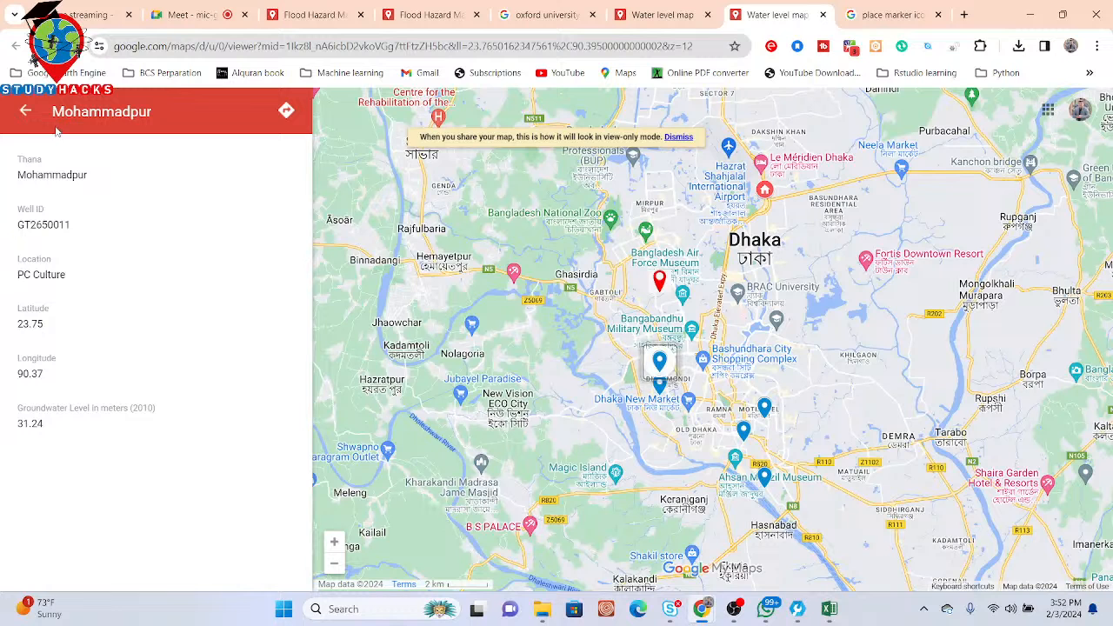
pyautogui.click(26, 112)
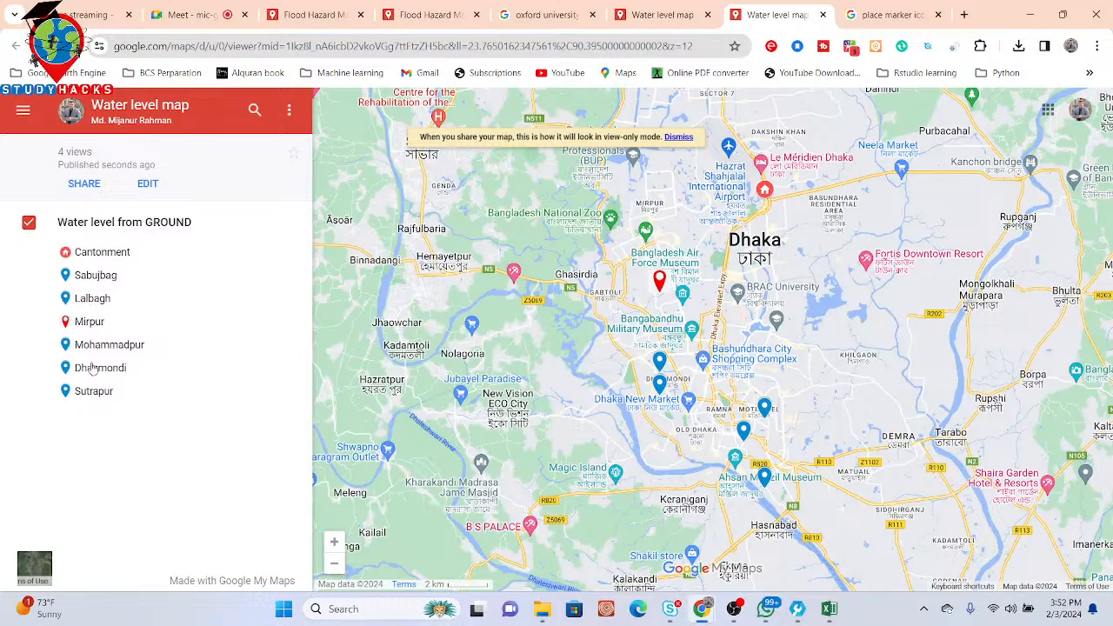
# Step: View the Sutrapur marker's well details in the preview and return to the layer list
pyautogui.click(93, 392)
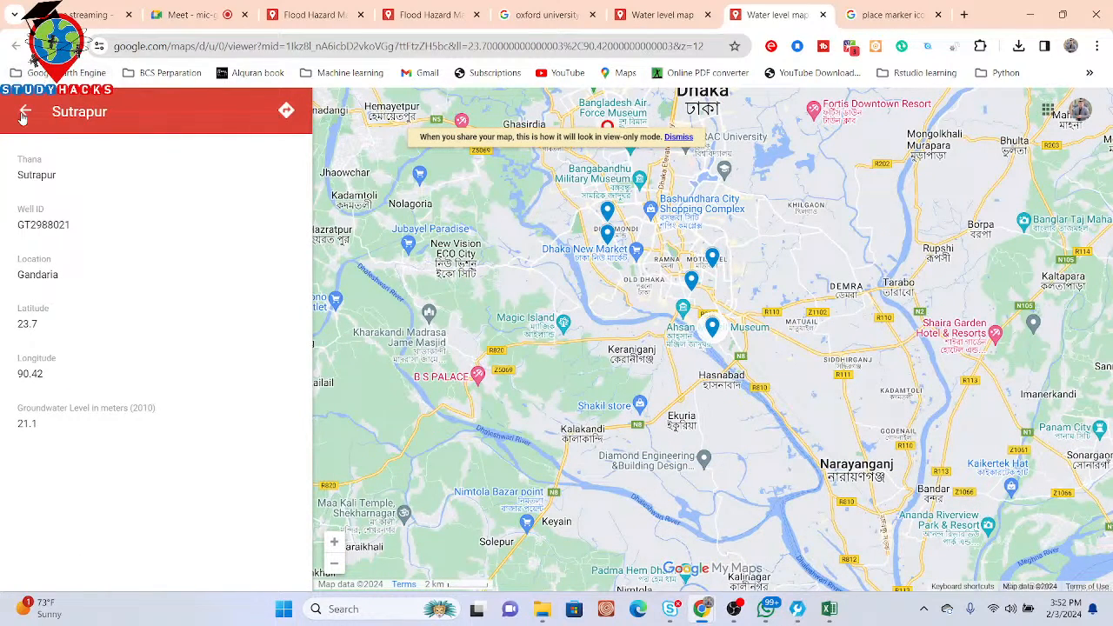
pyautogui.click(25, 110)
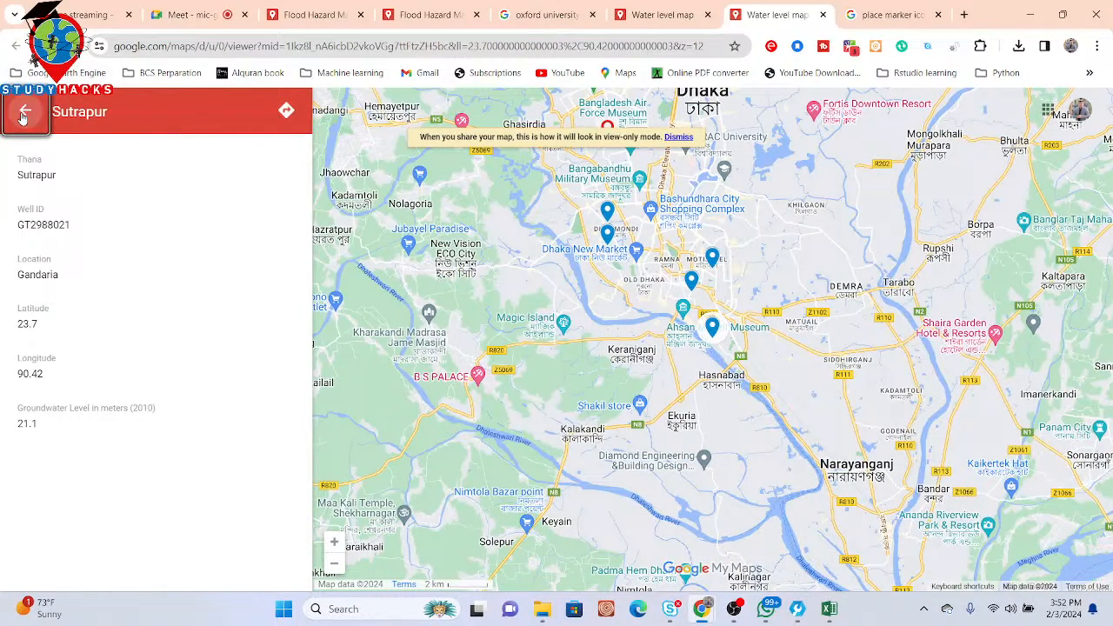
pyautogui.click(712, 327)
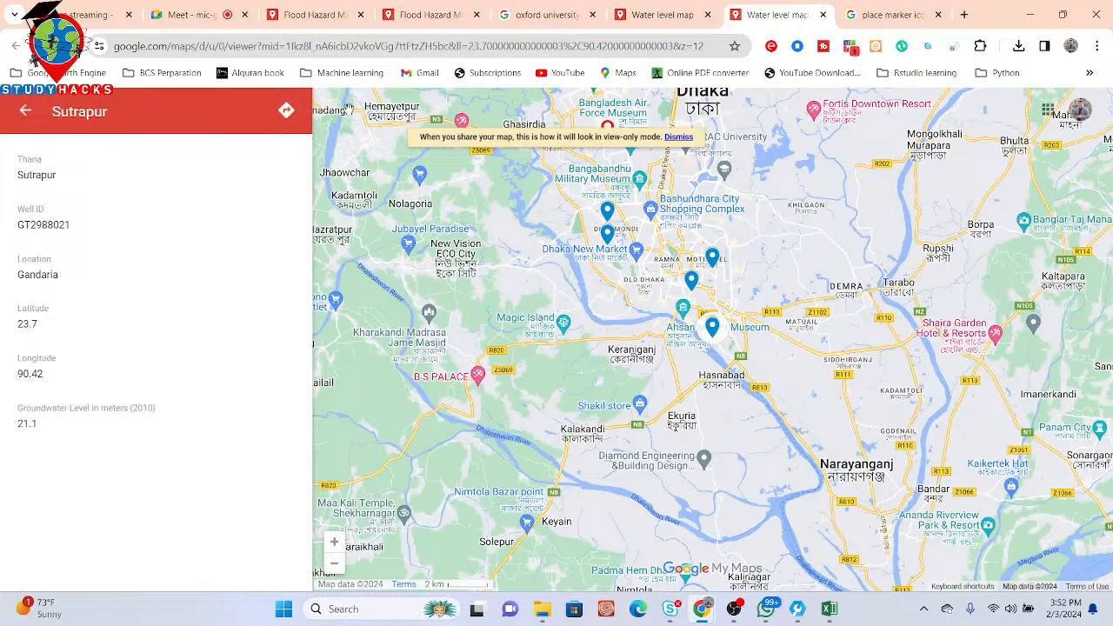
pyautogui.click(24, 111)
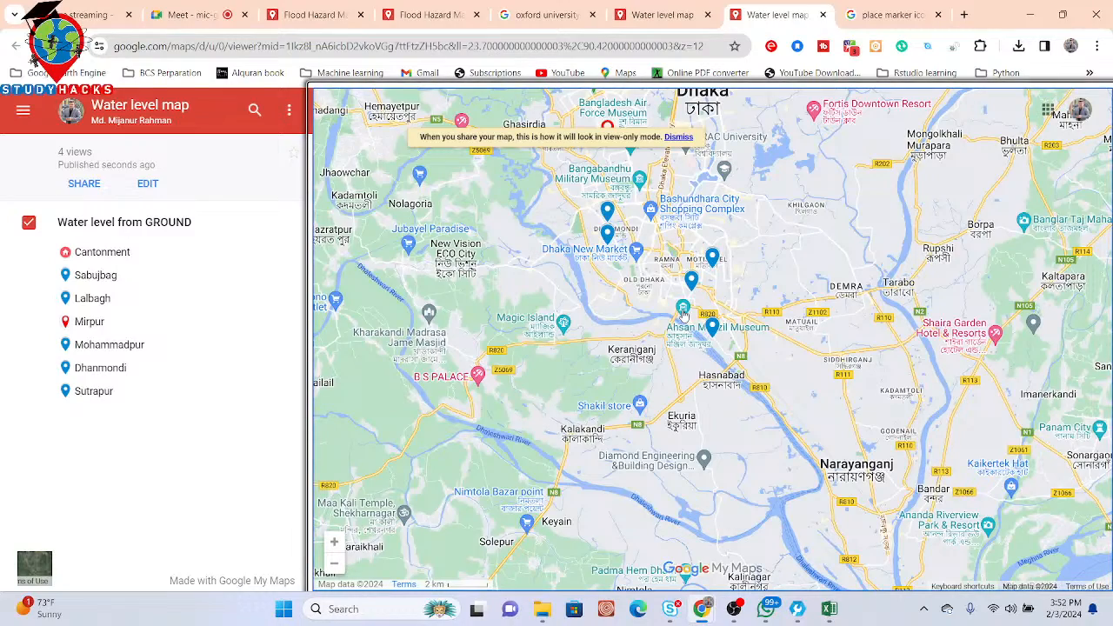
# Step: Look up Ahsan Manzil Museum, Magic Island and Dhaka University, view the Dhanmondi and Sabujbag marker details, and return to the layer list
pyautogui.doubleClick(684, 315)
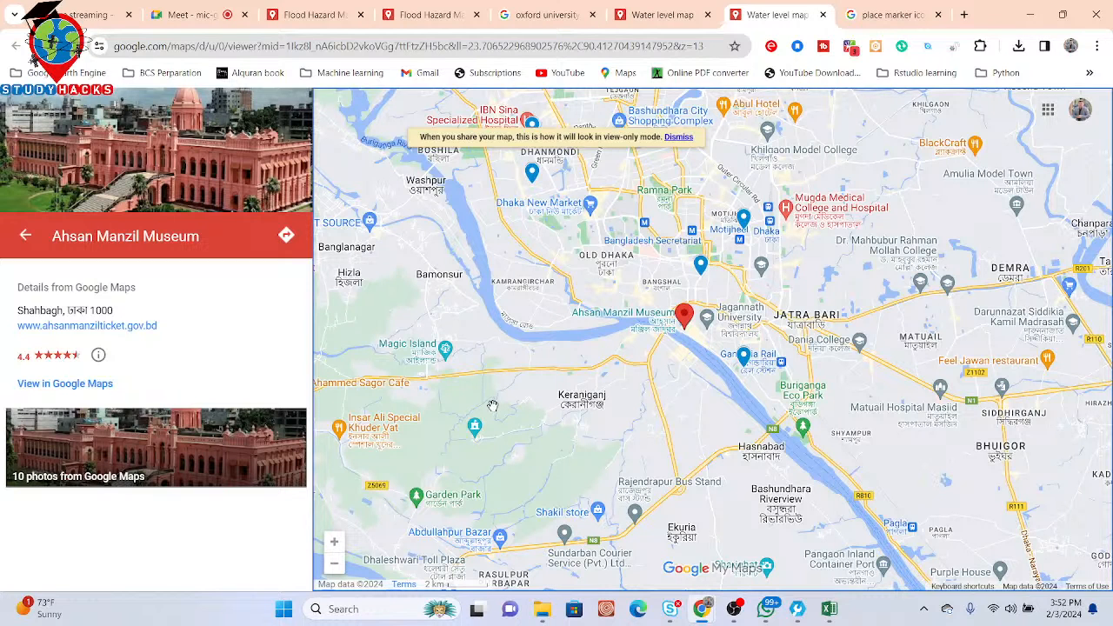
pyautogui.click(445, 350)
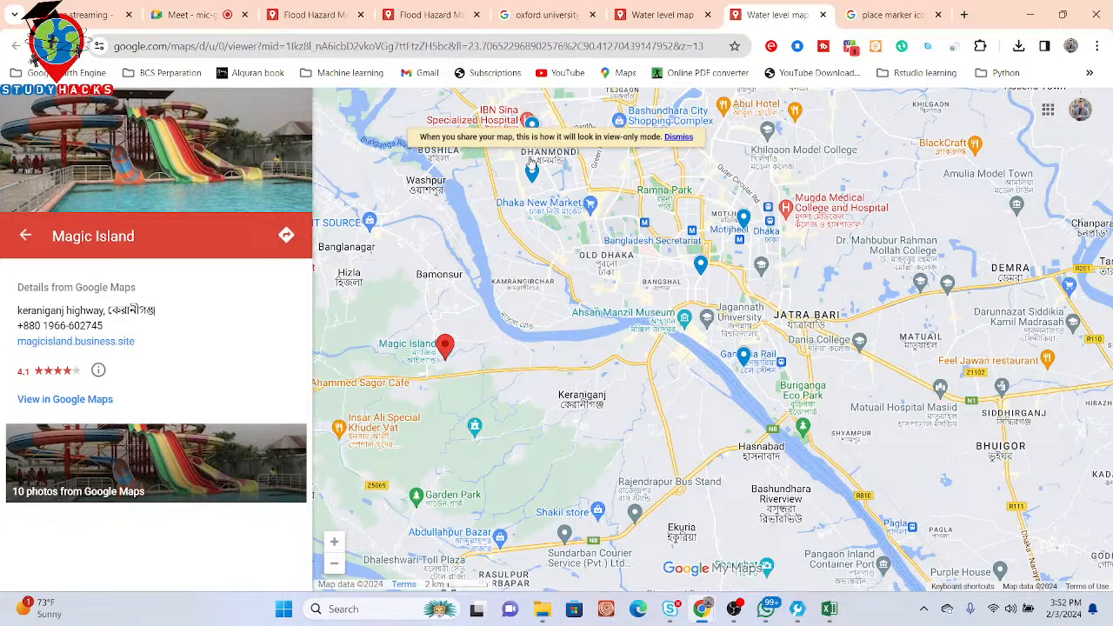
pyautogui.click(532, 172)
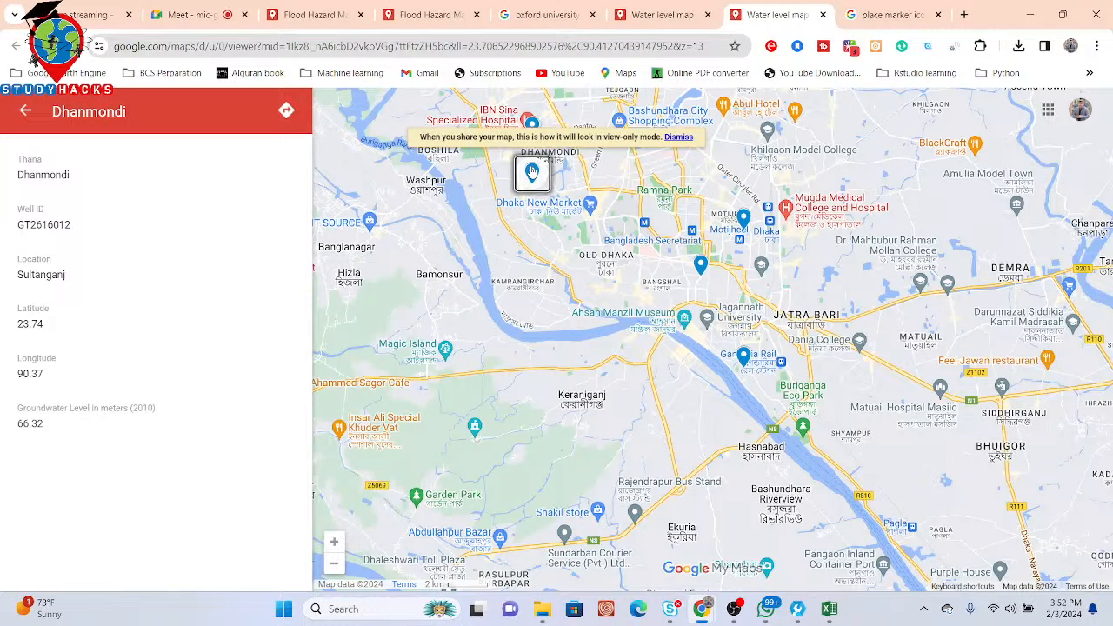
pyautogui.press('Tab')
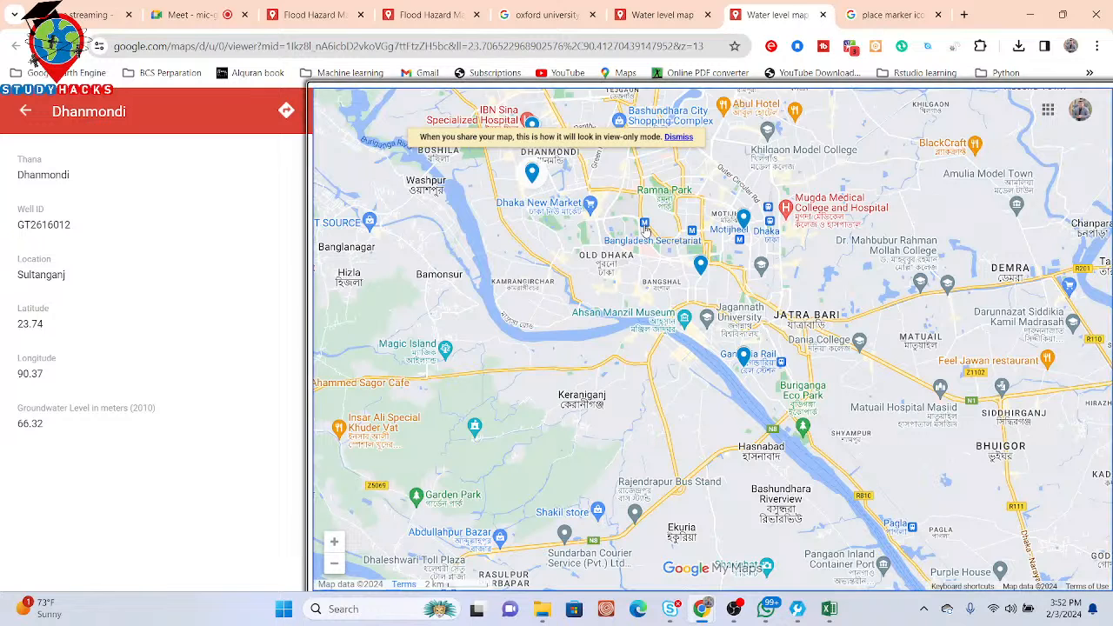
pyautogui.click(646, 227)
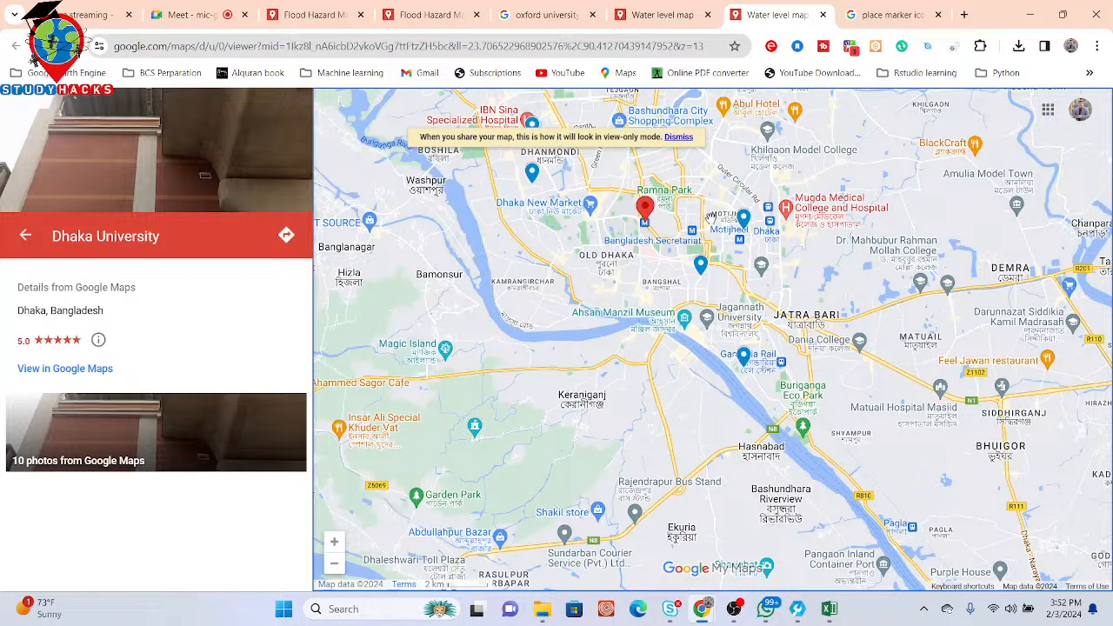
pyautogui.click(744, 218)
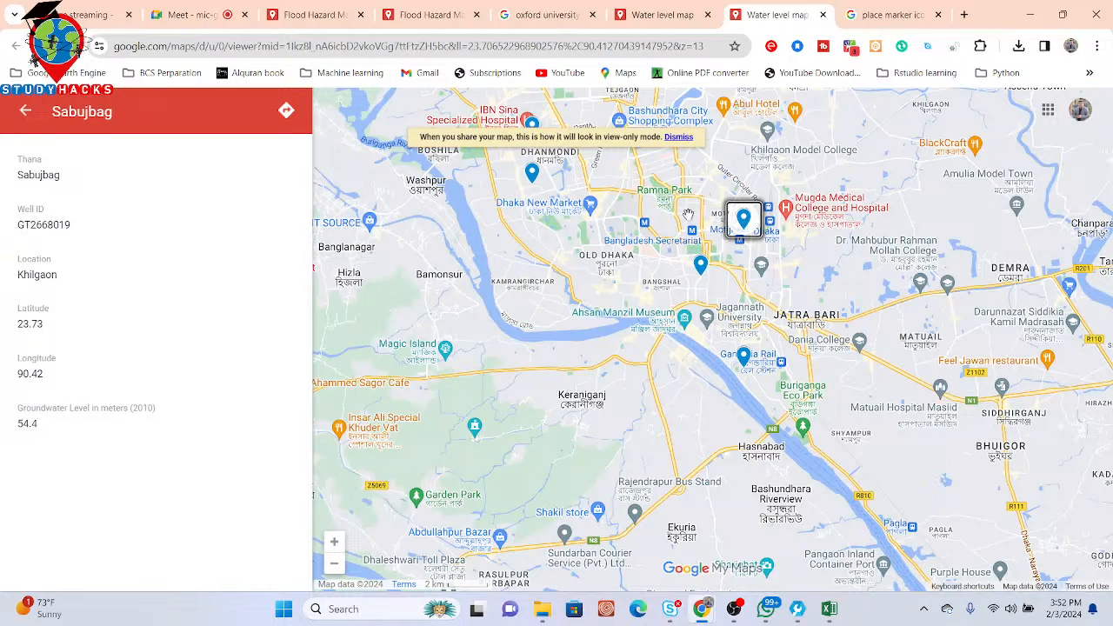
pyautogui.click(27, 111)
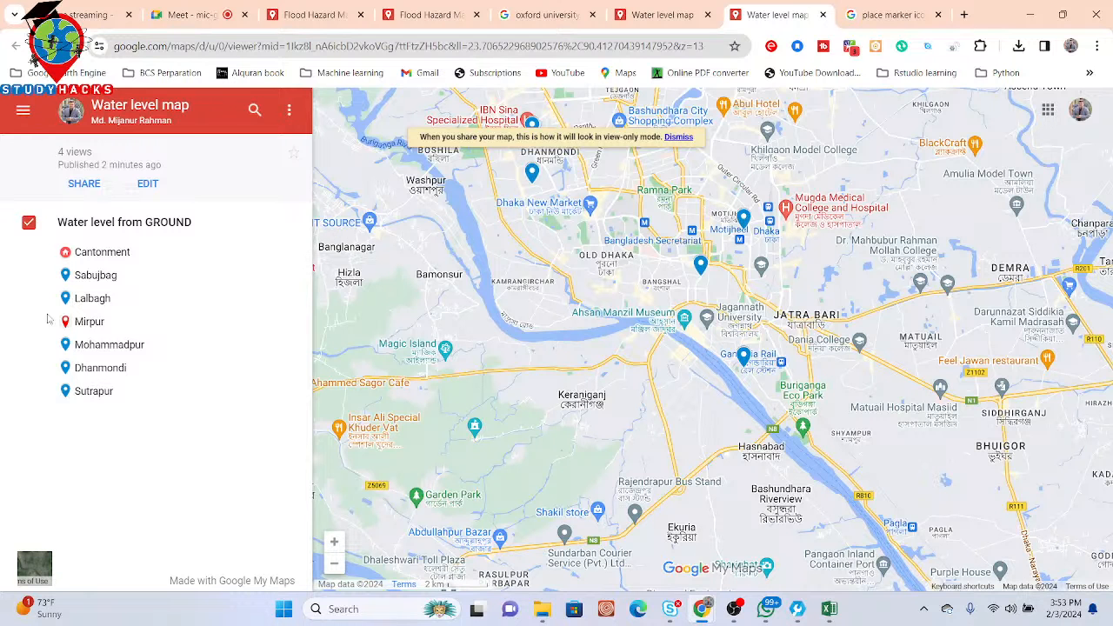
# Step: Return to the Water level map editor, try the white-water brown and dark blue-grey base maps, and close the Mirpur card
pyautogui.click(661, 15)
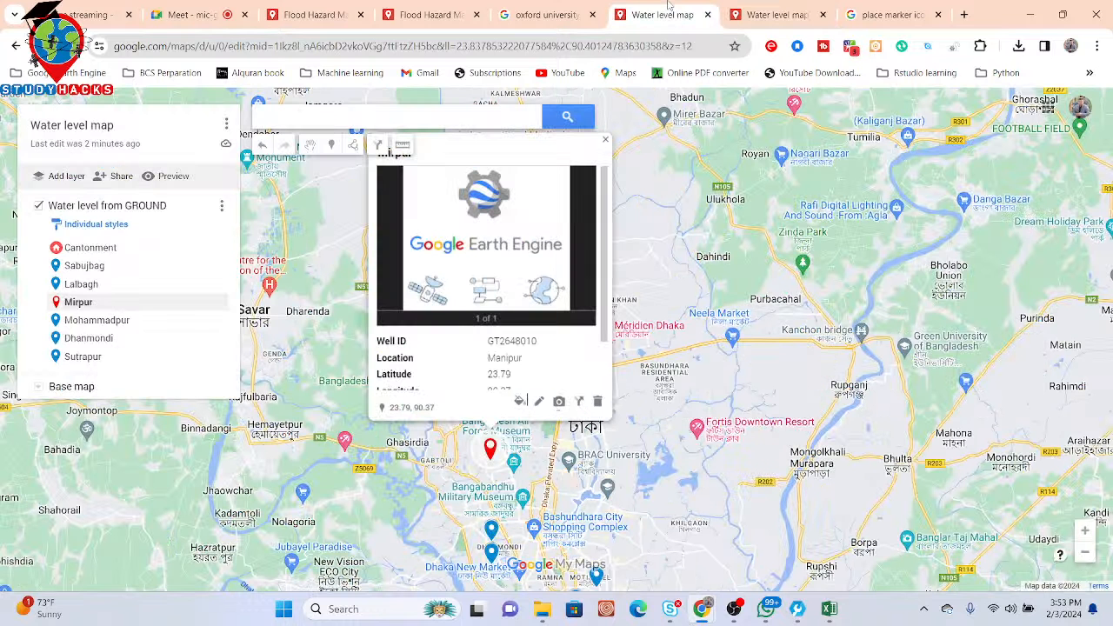
pyautogui.click(38, 386)
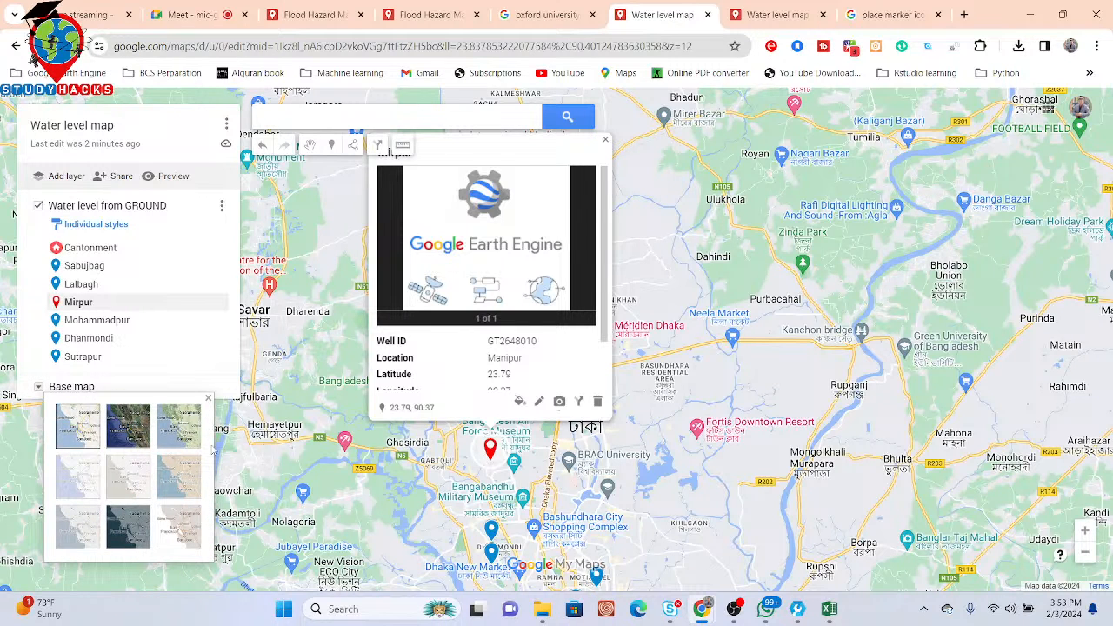
pyautogui.click(190, 532)
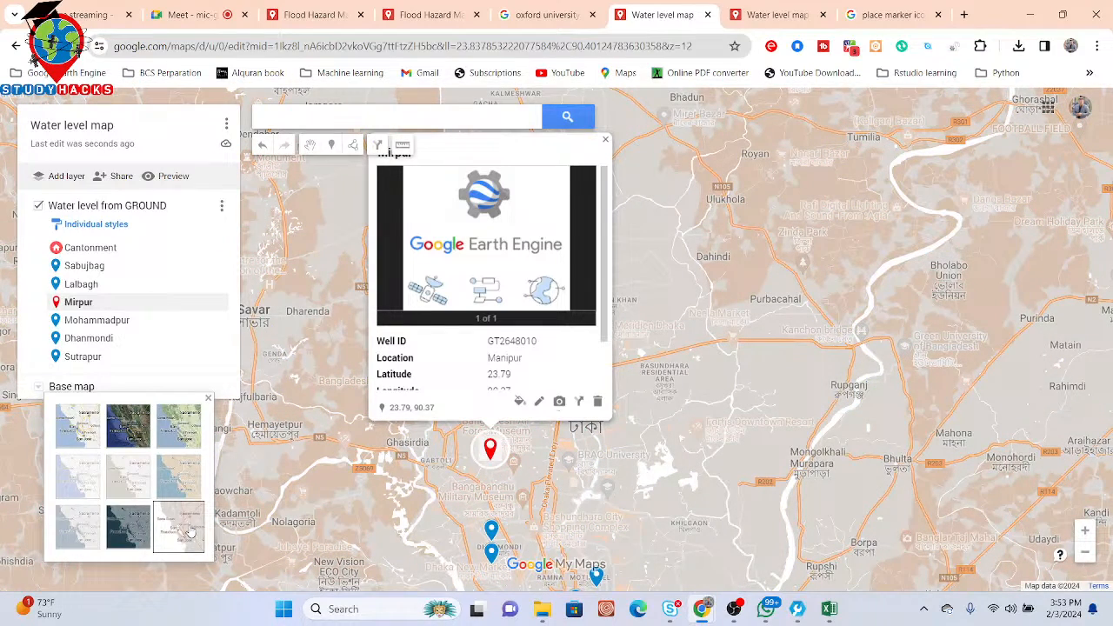
pyautogui.click(128, 531)
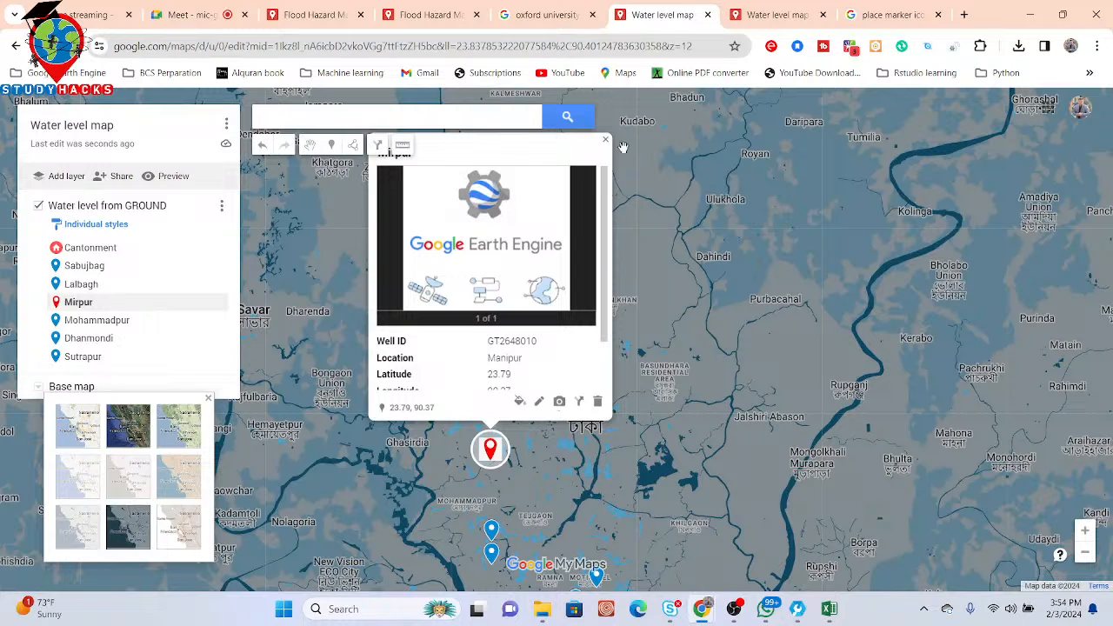
pyautogui.click(606, 141)
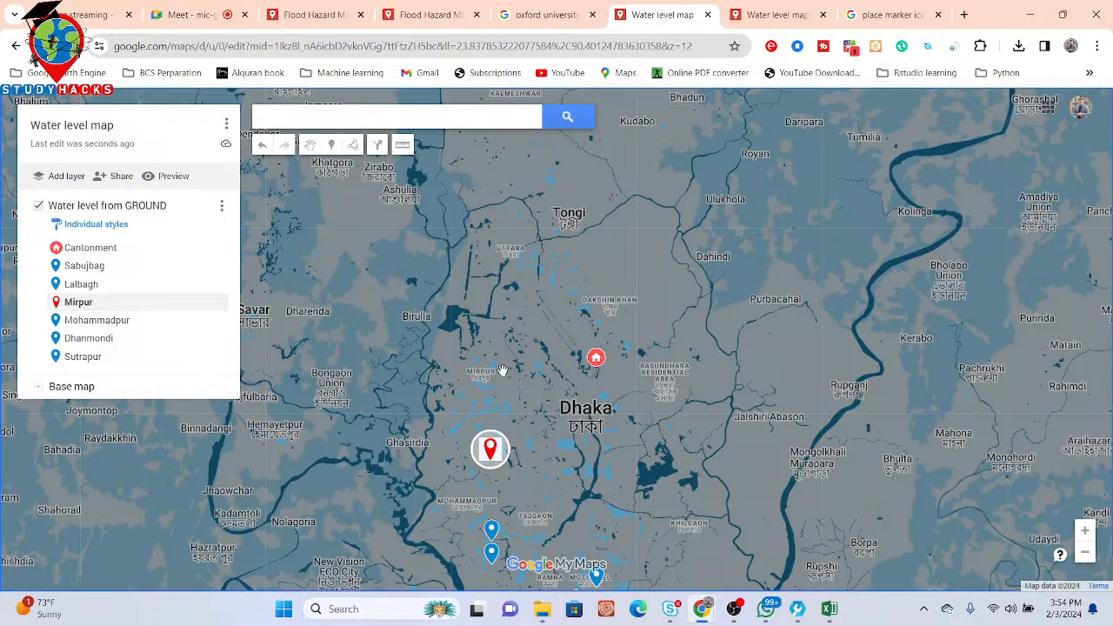
pyautogui.moveTo(653, 516); pyautogui.dragTo(613, 397)
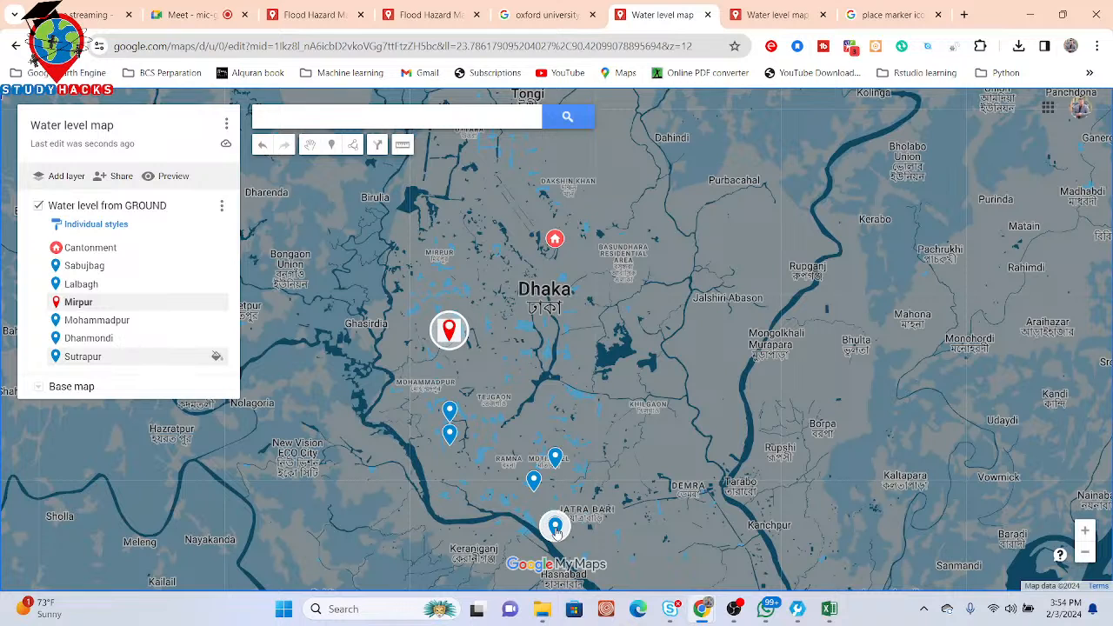
# Step: Compare the light grey, satellite and terrain base maps, and apply the orange-tan base map with blue water
pyautogui.click(38, 386)
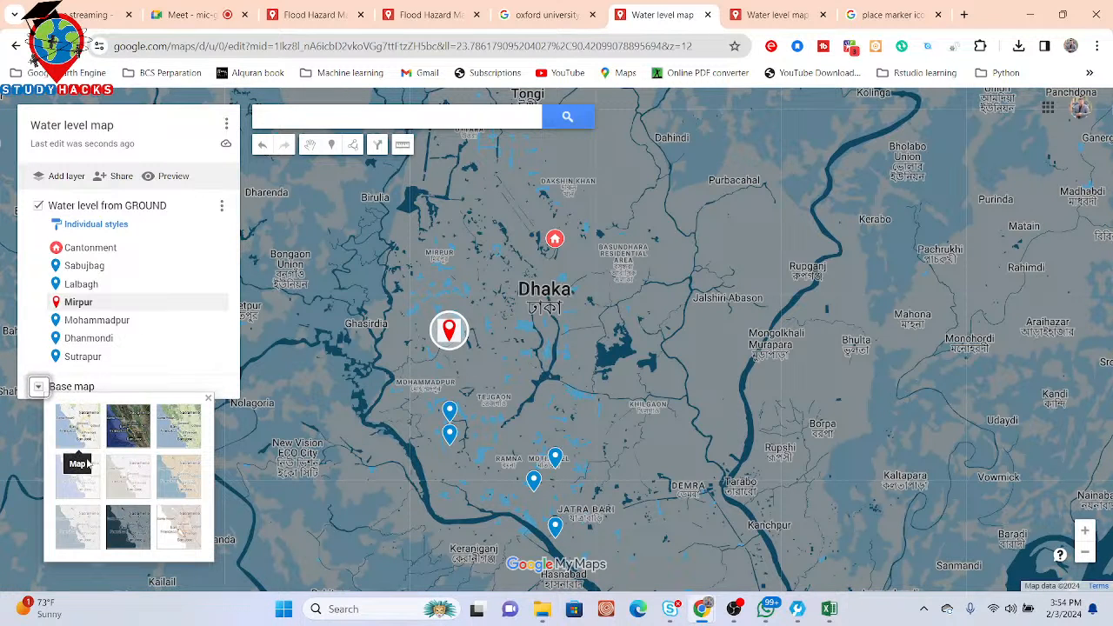
pyautogui.click(126, 536)
pyautogui.click(78, 523)
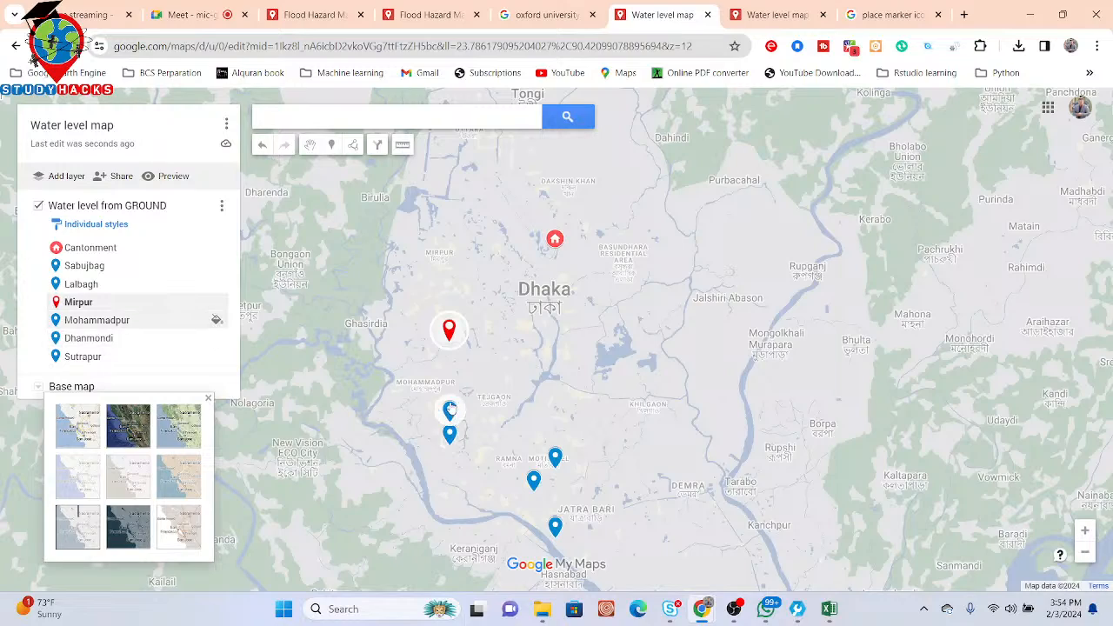
pyautogui.click(130, 424)
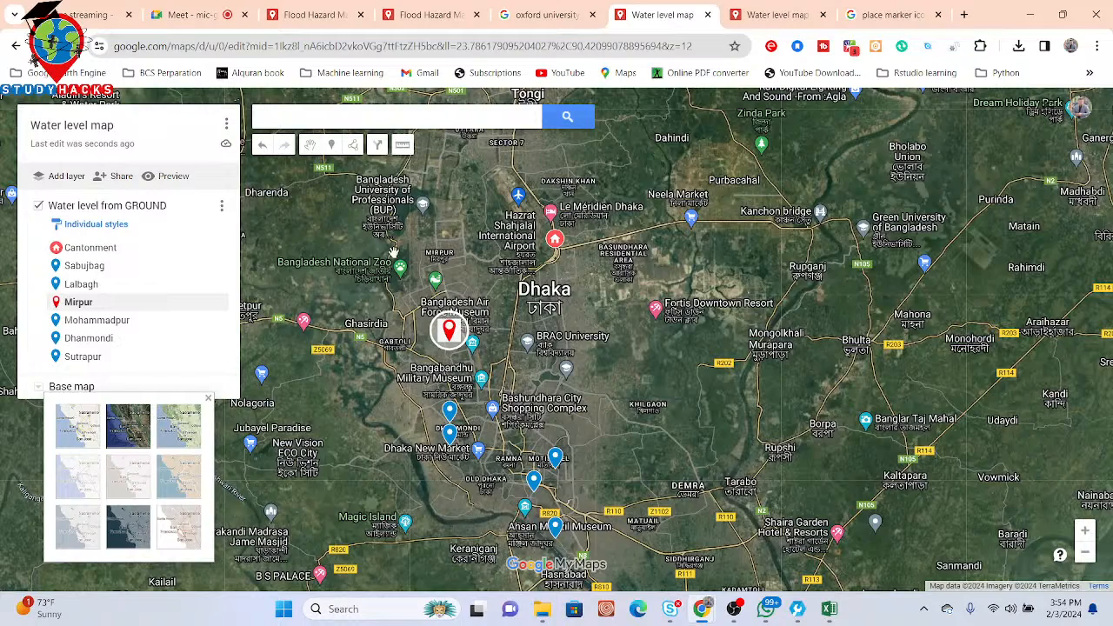
pyautogui.click(173, 434)
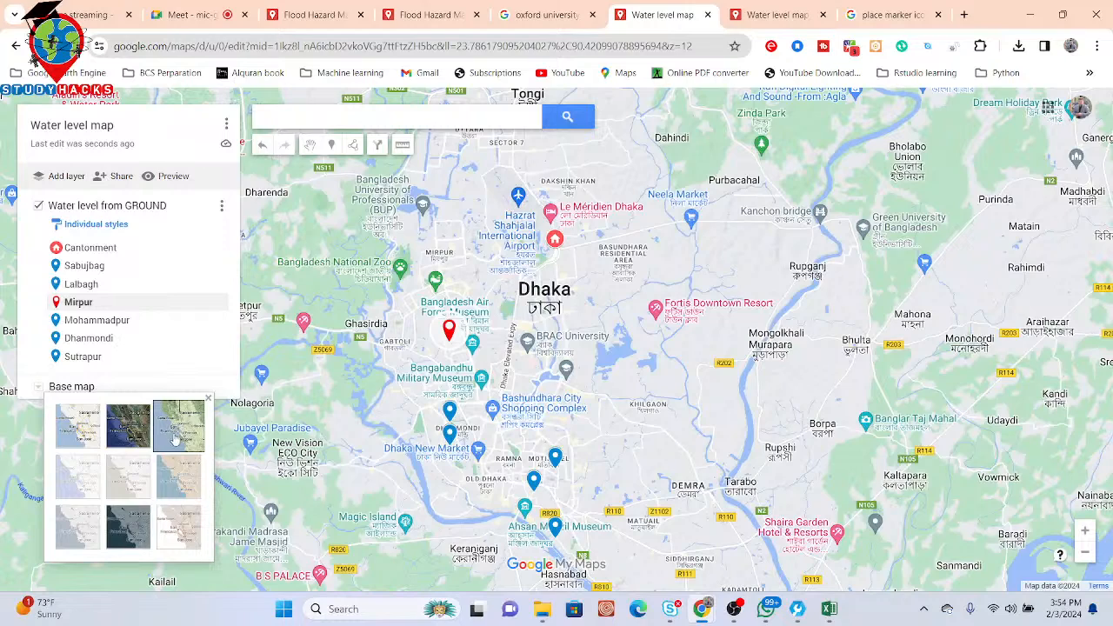
pyautogui.click(174, 484)
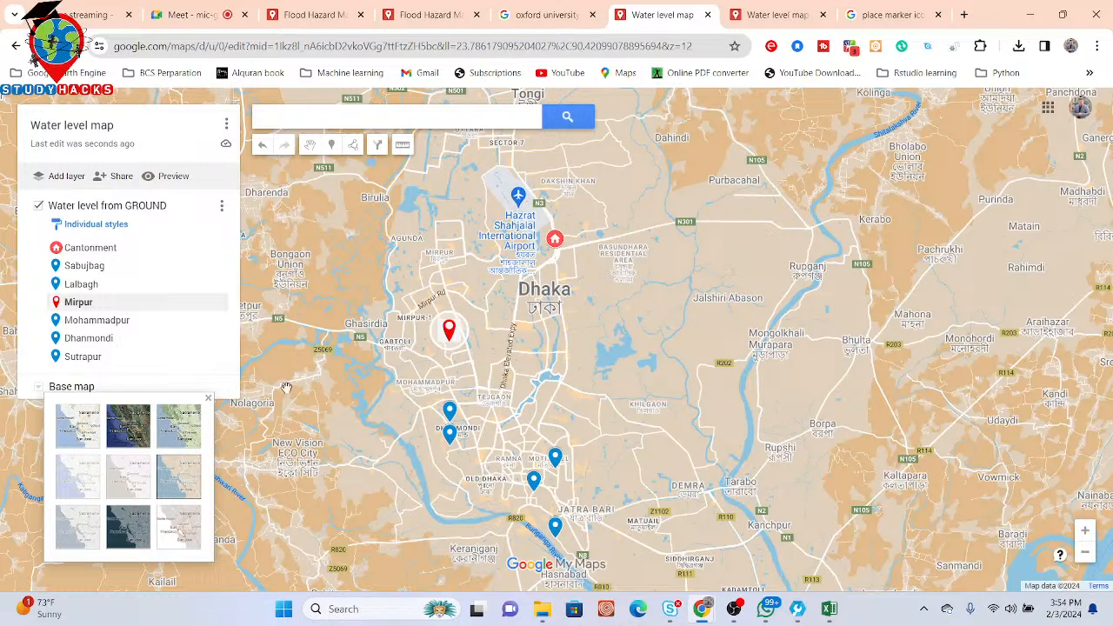
pyautogui.click(449, 410)
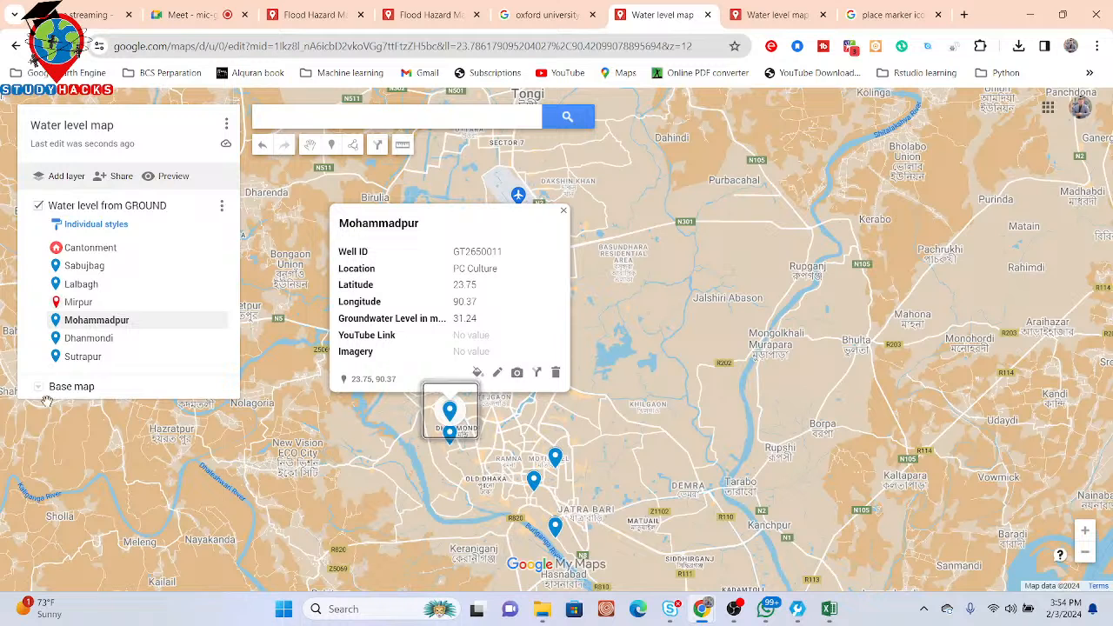
# Step: Preview the map with its orange-tan base map, close the old preview tab, and inspect the Sabujbag marker's details
pyautogui.click(173, 176)
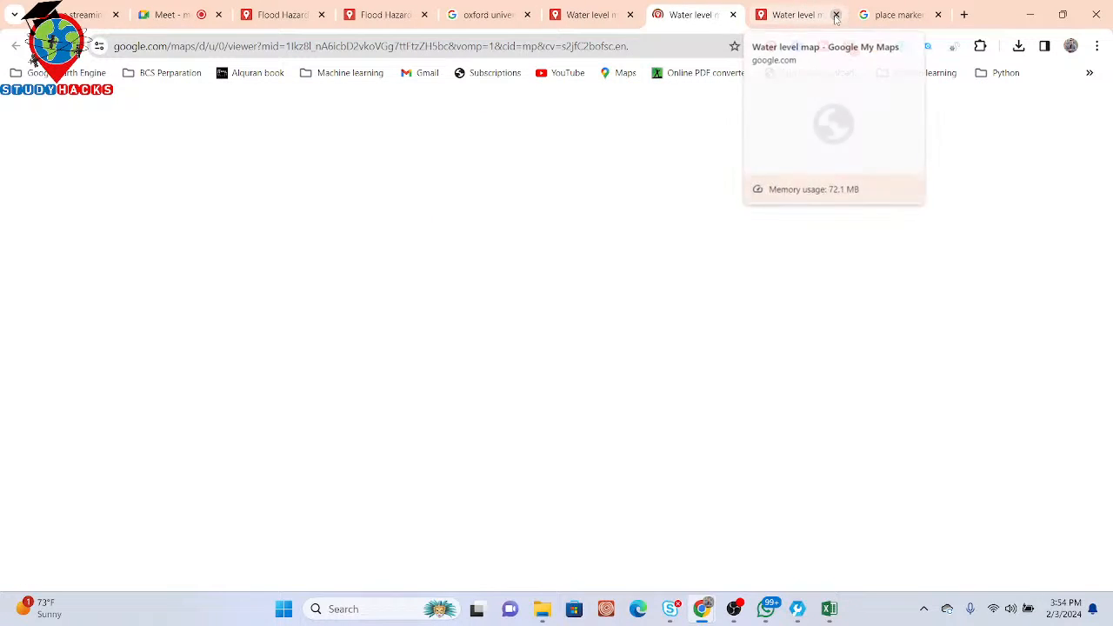
pyautogui.click(836, 15)
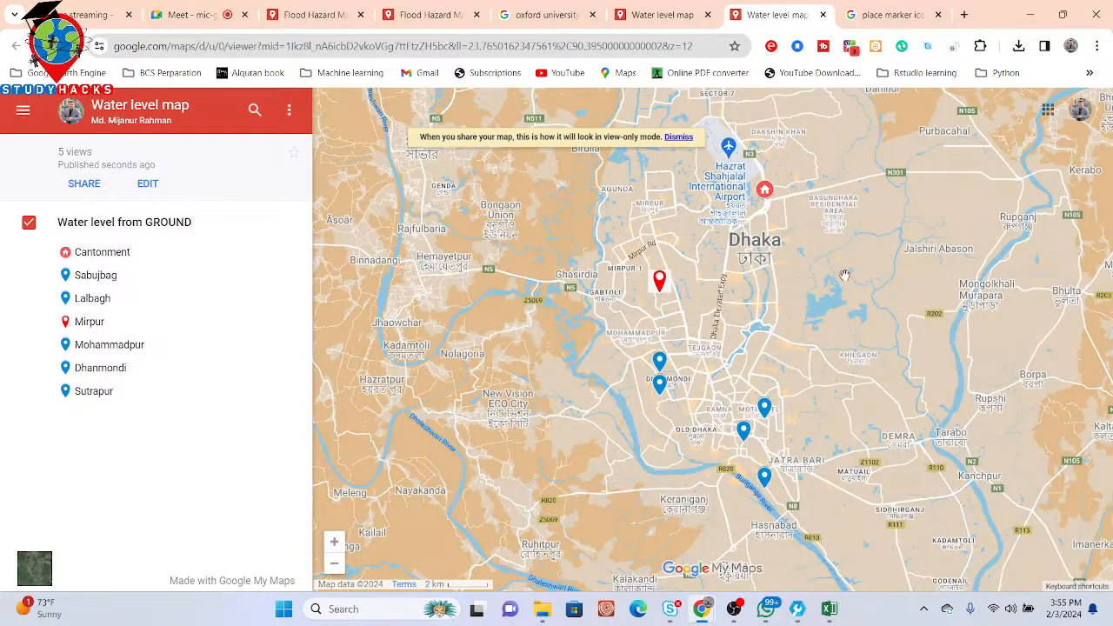
pyautogui.moveTo(845, 276); pyautogui.dragTo(740, 292)
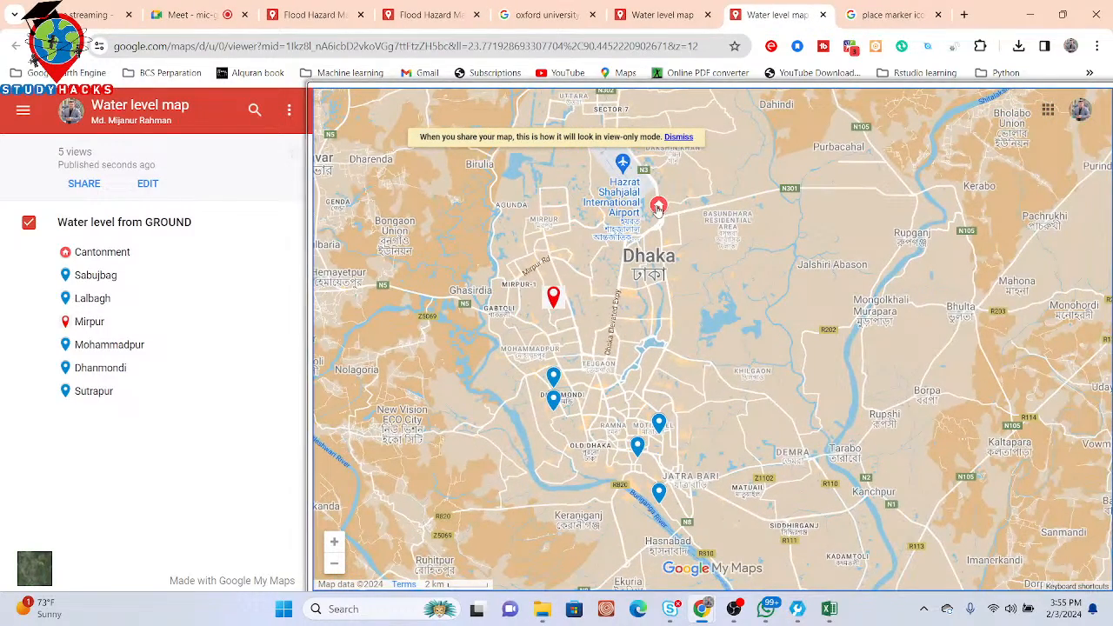
pyautogui.moveTo(720, 329); pyautogui.dragTo(716, 151)
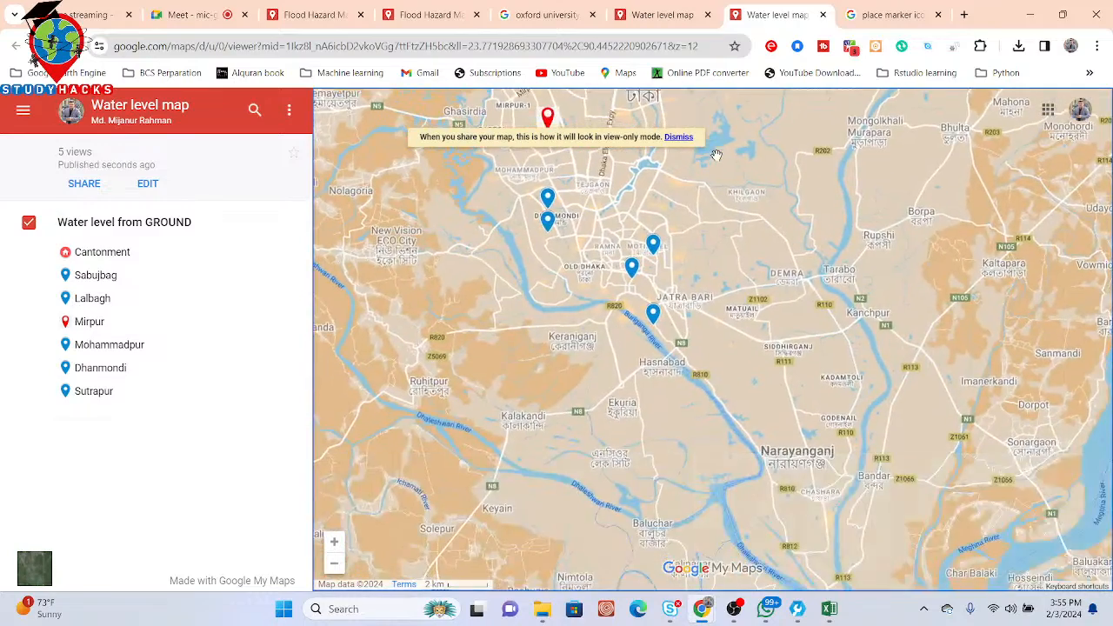
pyautogui.moveTo(677, 207); pyautogui.dragTo(705, 315)
pyautogui.click(682, 352)
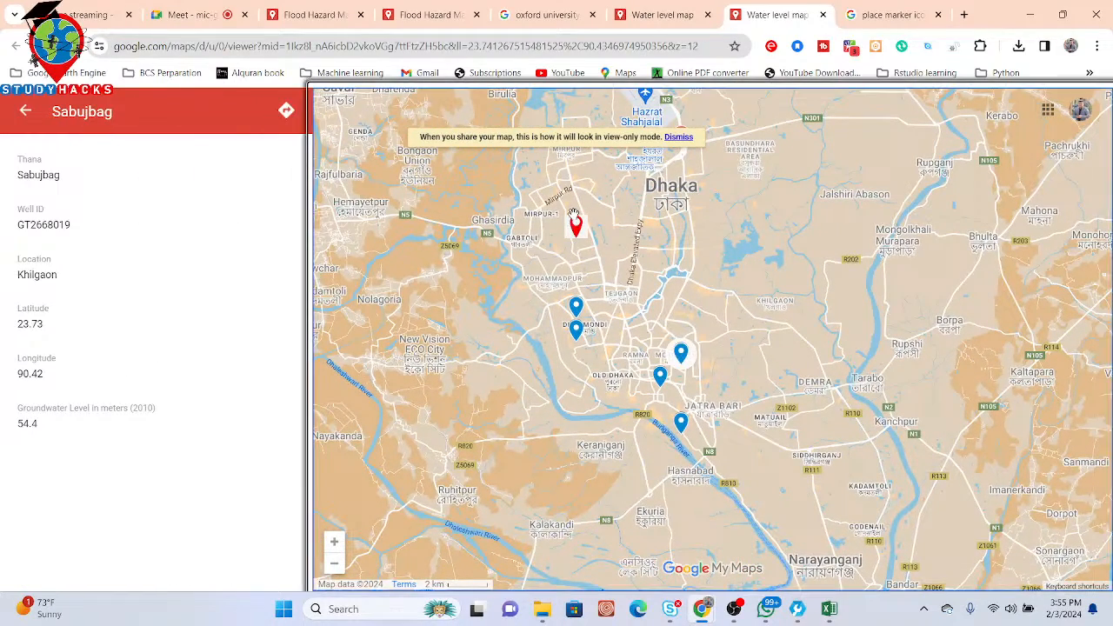
pyautogui.click(575, 240)
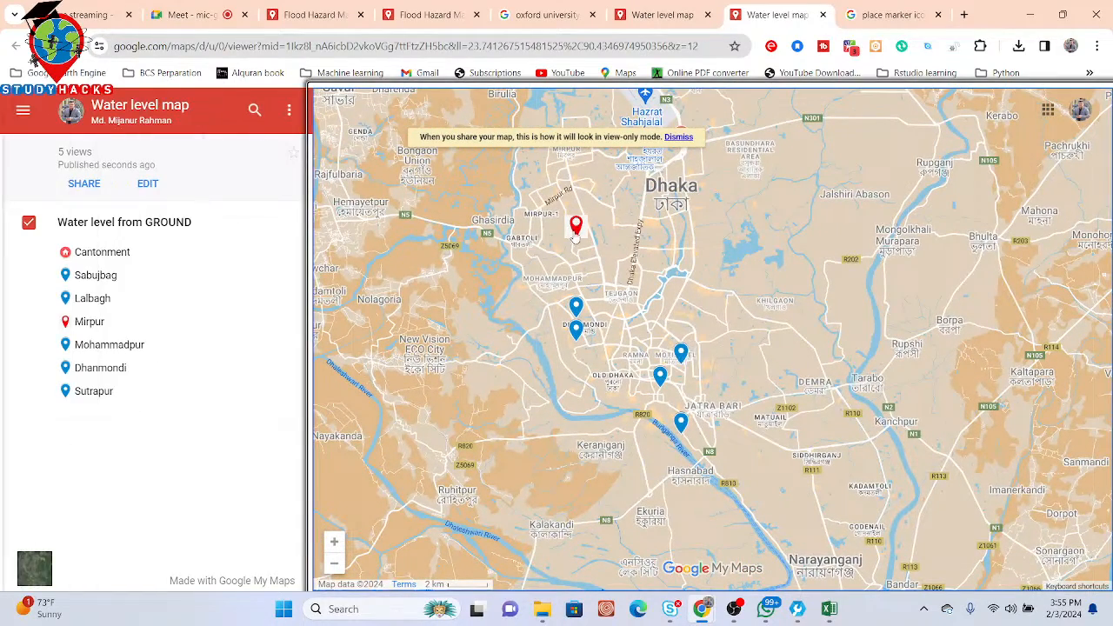
# Step: Return to the map editor, compare the satellite, pale pink and dark blue-grey base maps, and apply the light grey-green one
pyautogui.click(658, 7)
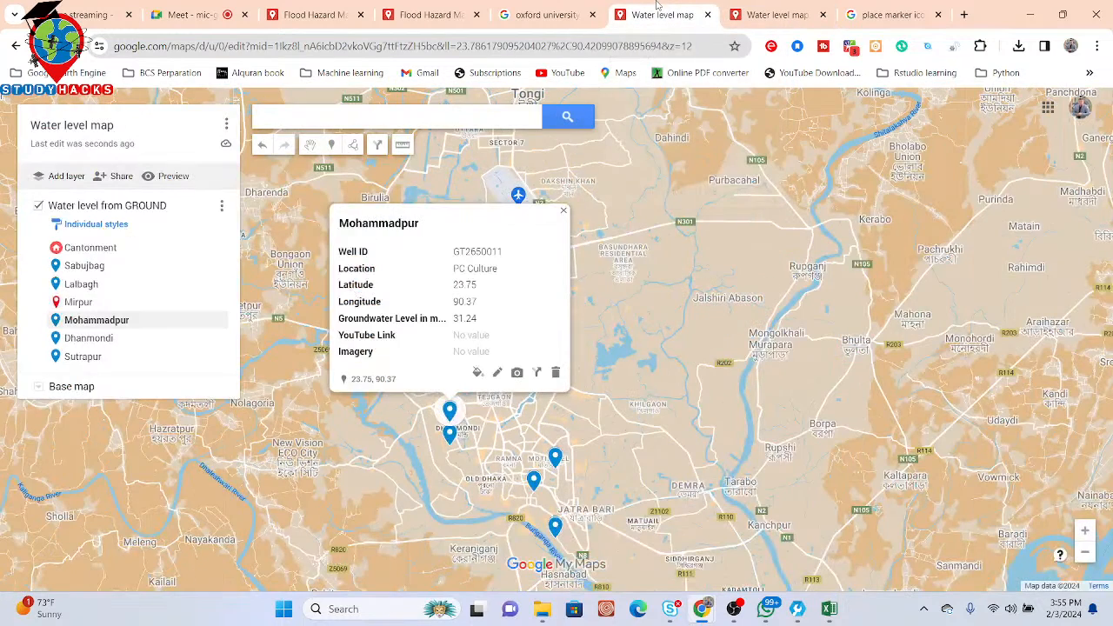
pyautogui.click(38, 388)
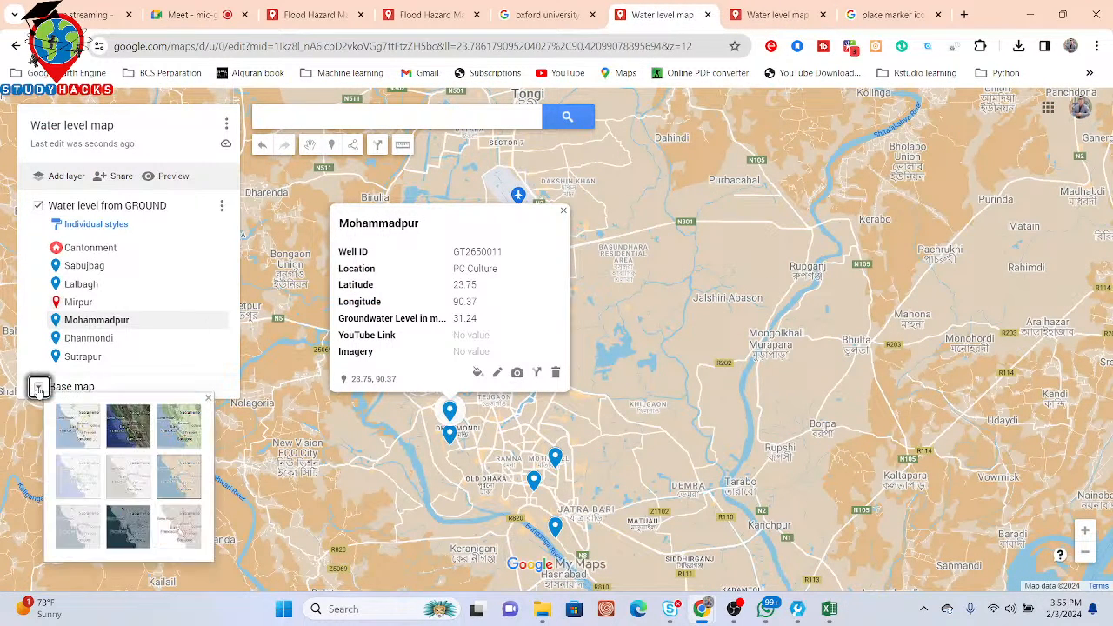
pyautogui.click(124, 424)
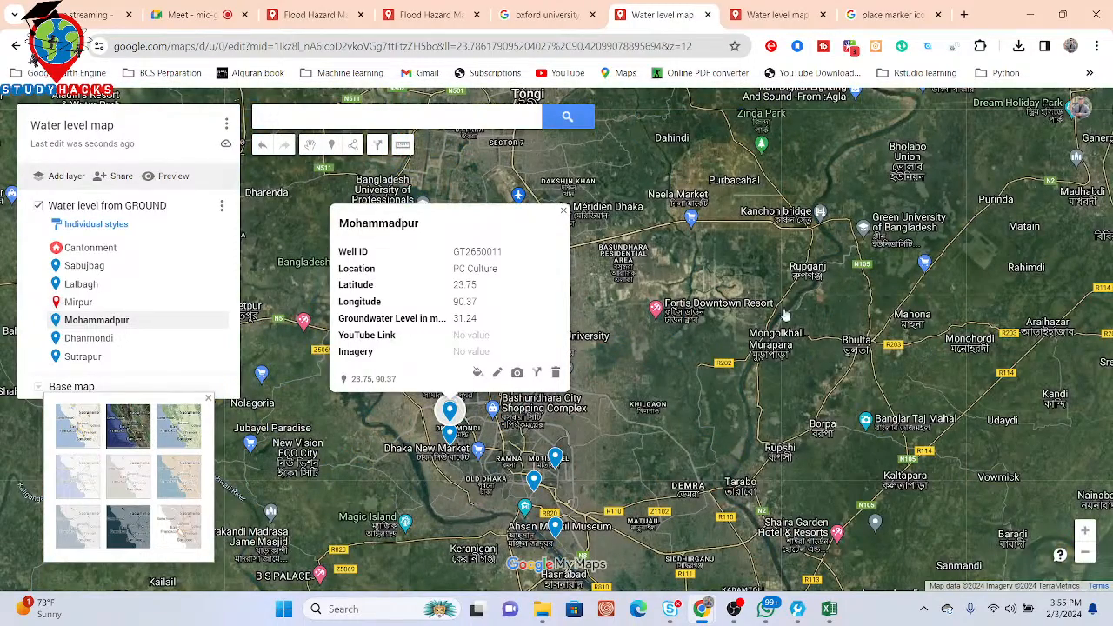
pyautogui.click(173, 494)
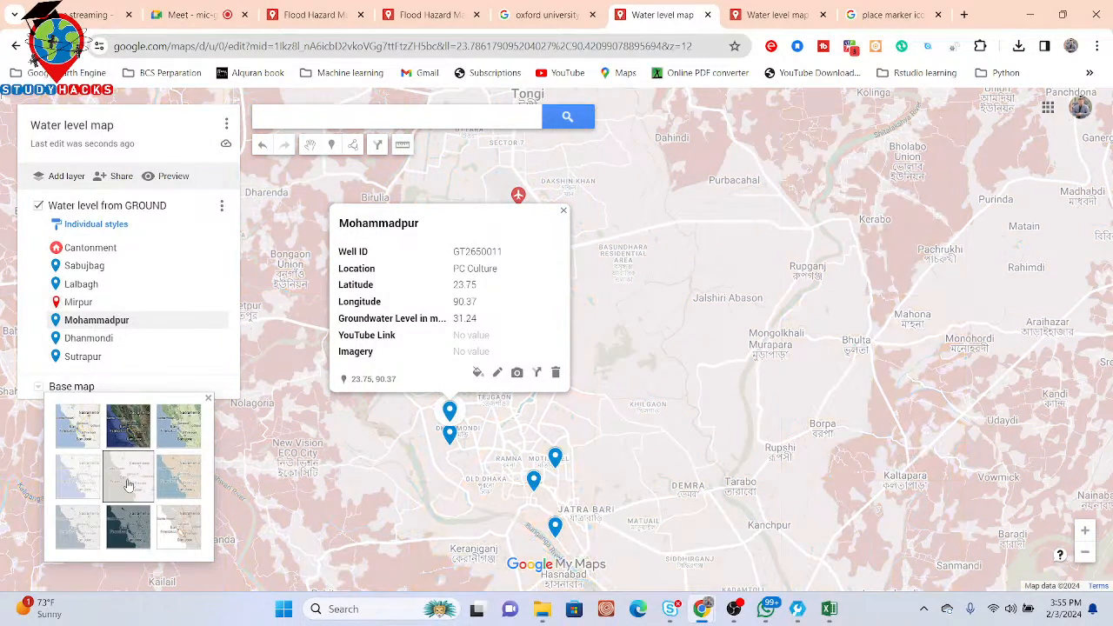
pyautogui.click(136, 530)
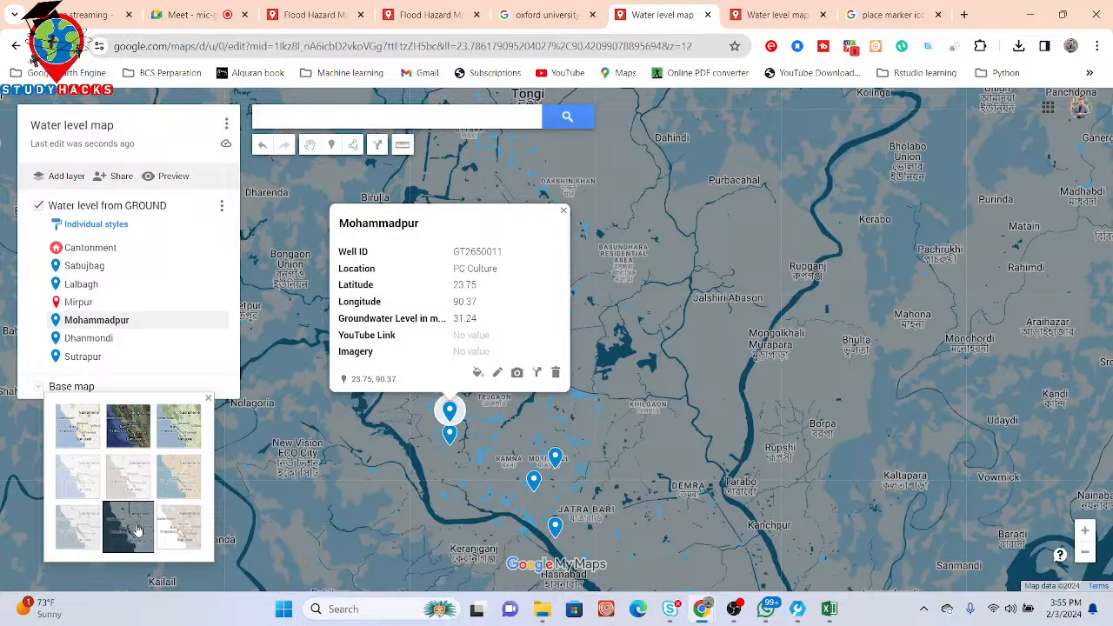
pyautogui.click(83, 525)
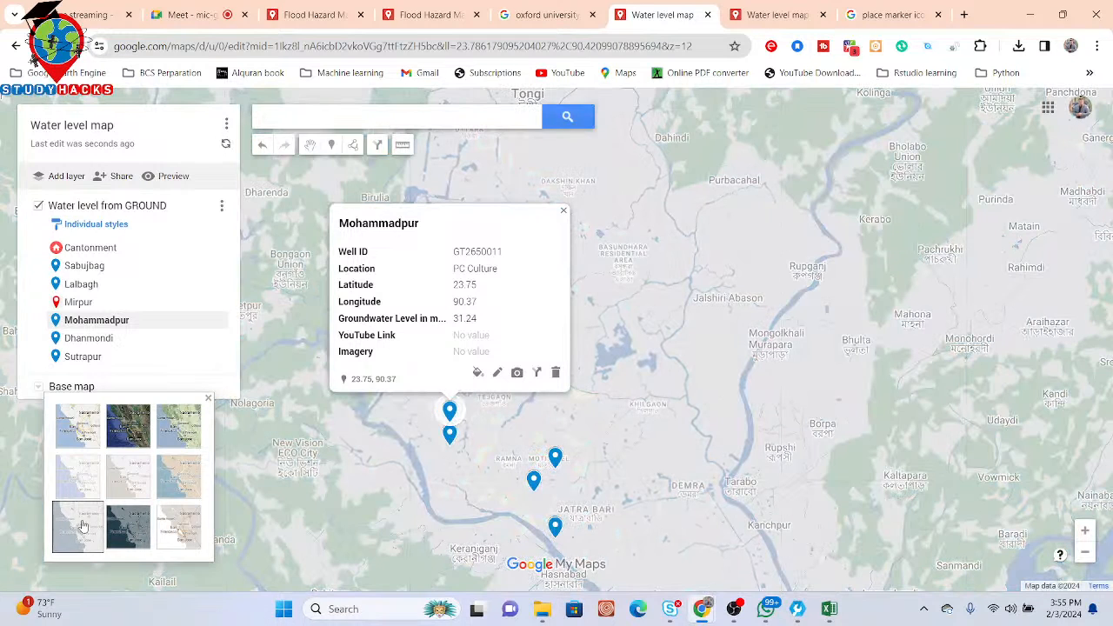
# Step: Compare the pale blue, standard Map, satellite, terrain, pale pink-grey and orange-tan base maps on the water level map
pyautogui.click(77, 481)
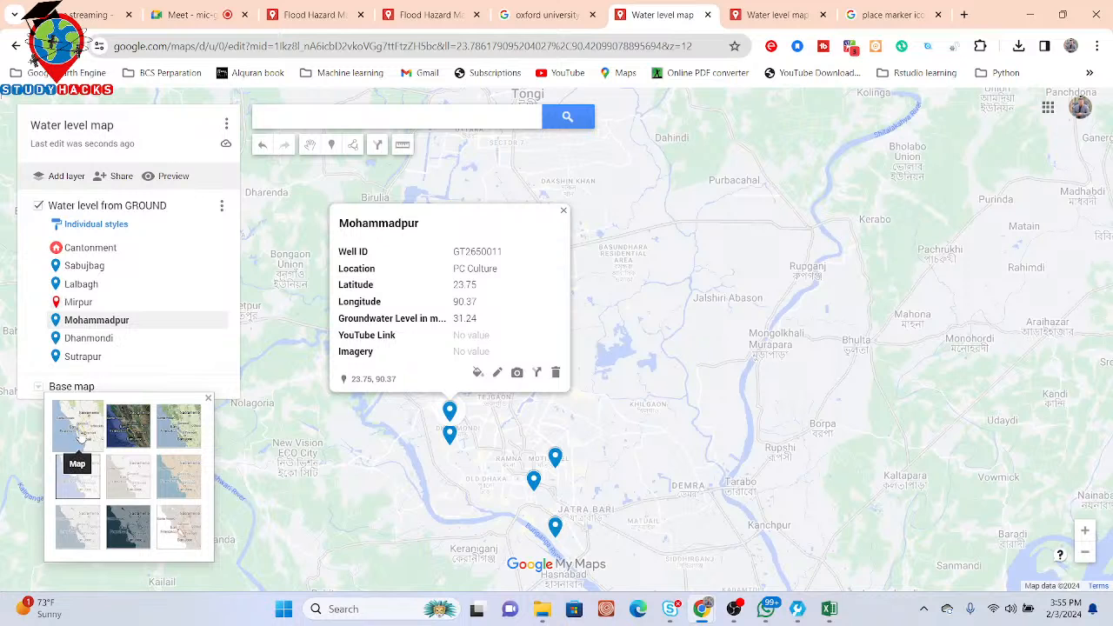
pyautogui.click(80, 439)
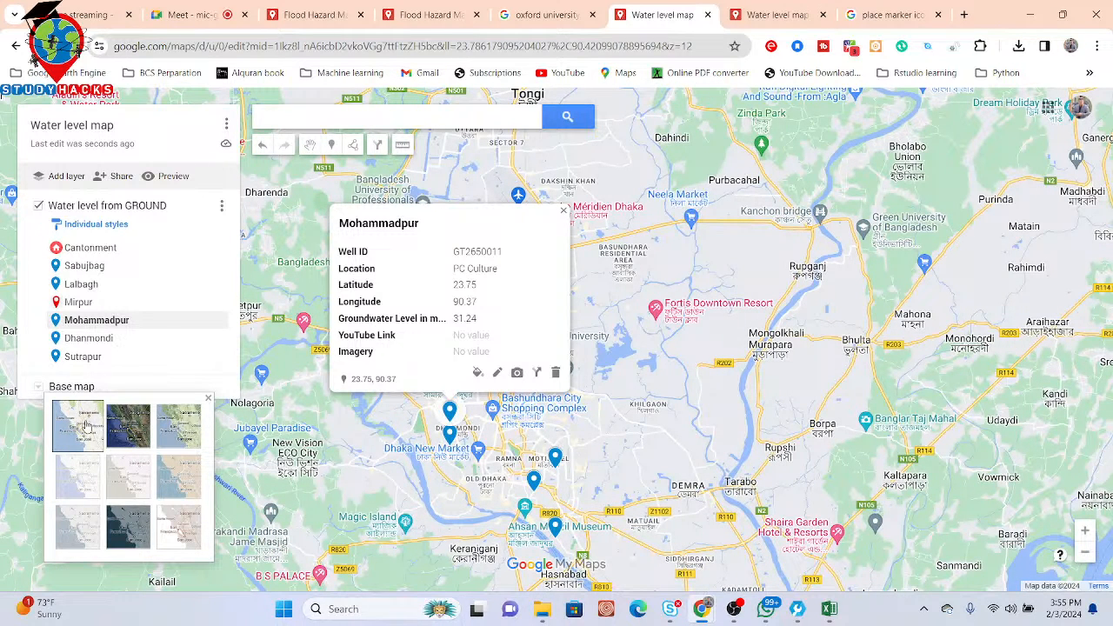
pyautogui.click(146, 432)
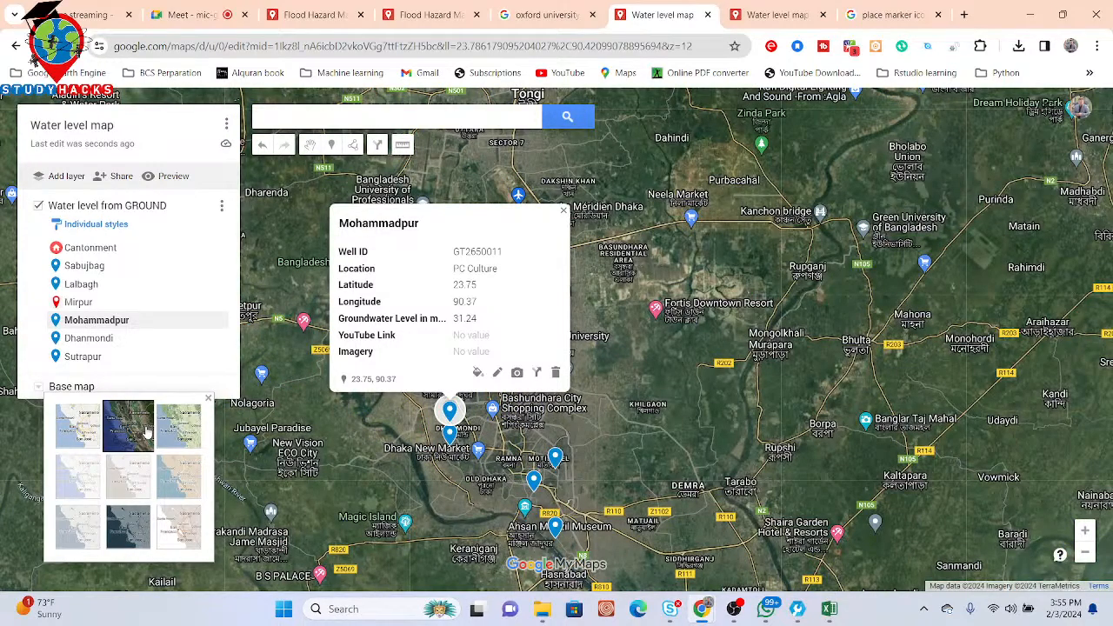
pyautogui.click(183, 425)
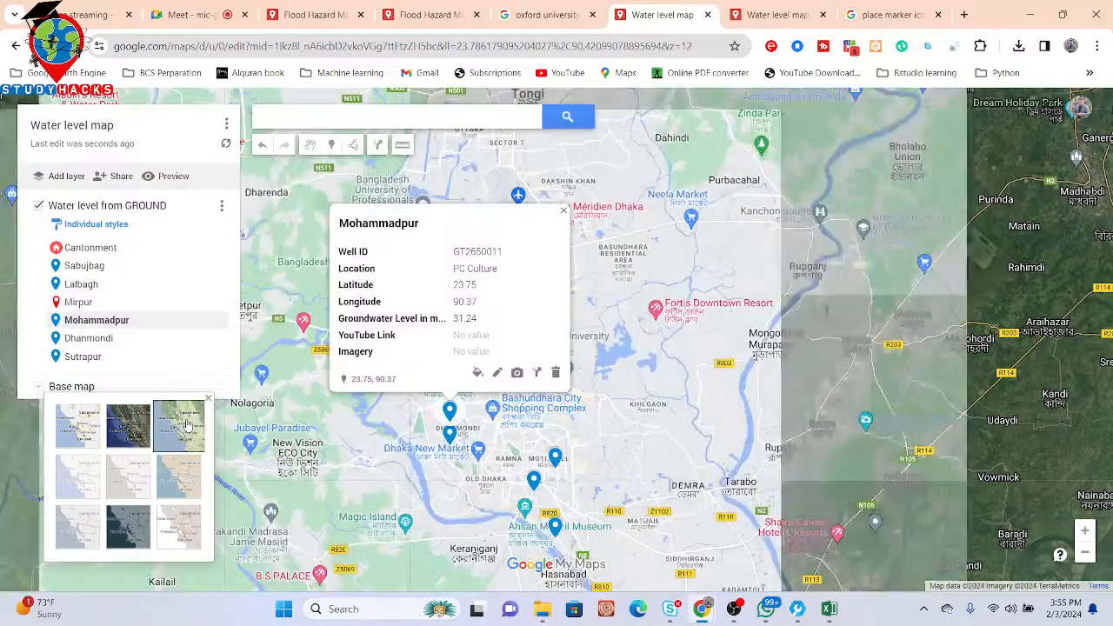
pyautogui.click(116, 479)
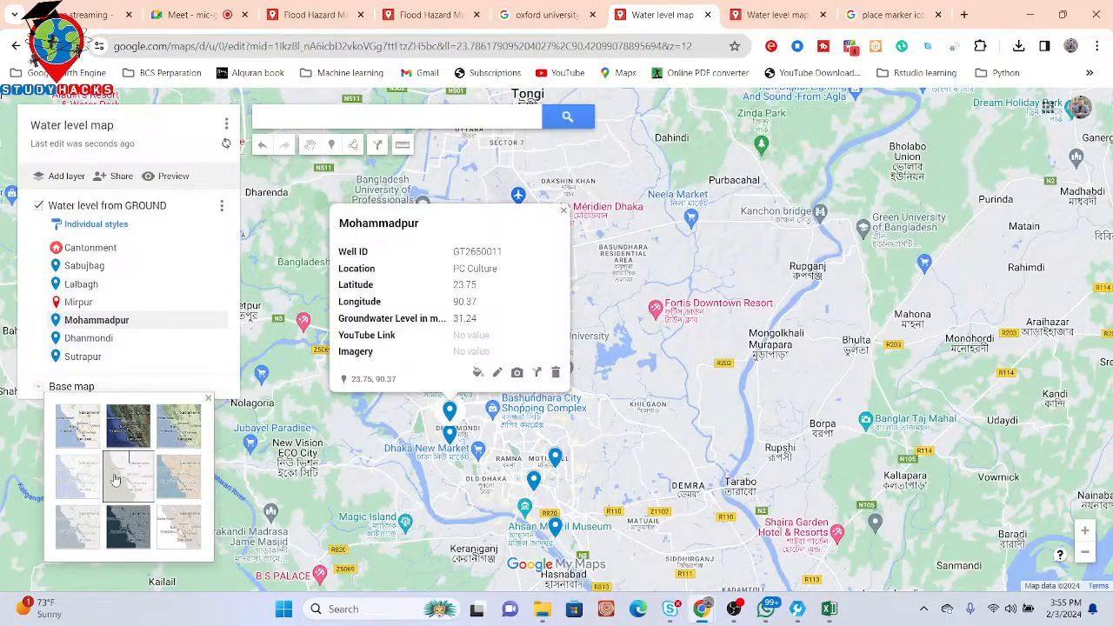
pyautogui.click(179, 477)
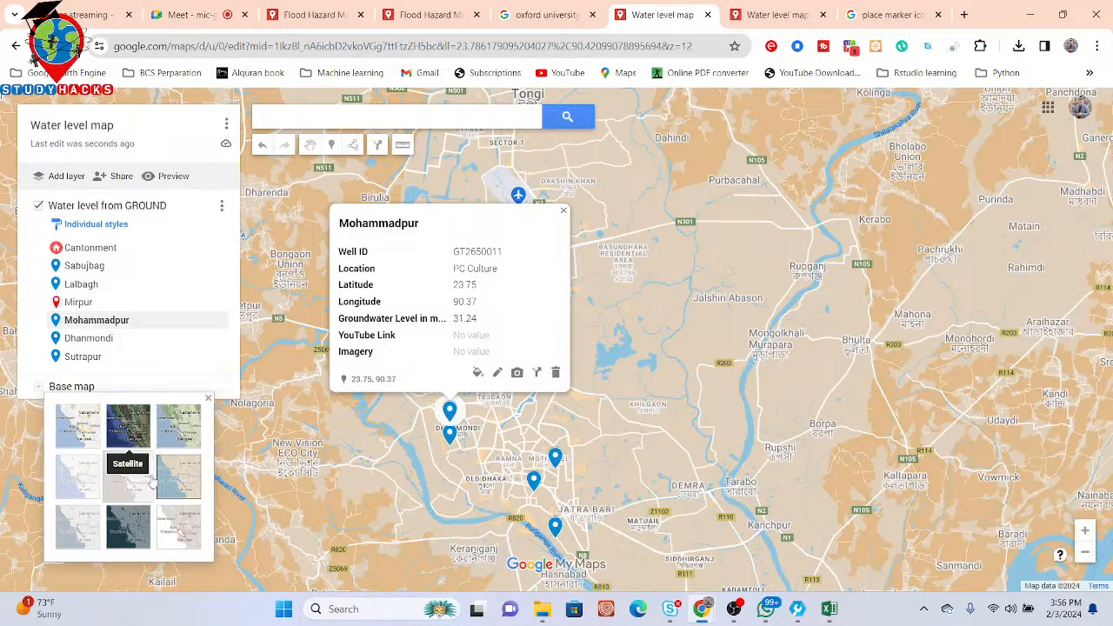
# Step: Apply the dark blue-grey base map, close the Mohammadpur card, and check the Cantonment marker's details on it
pyautogui.click(129, 528)
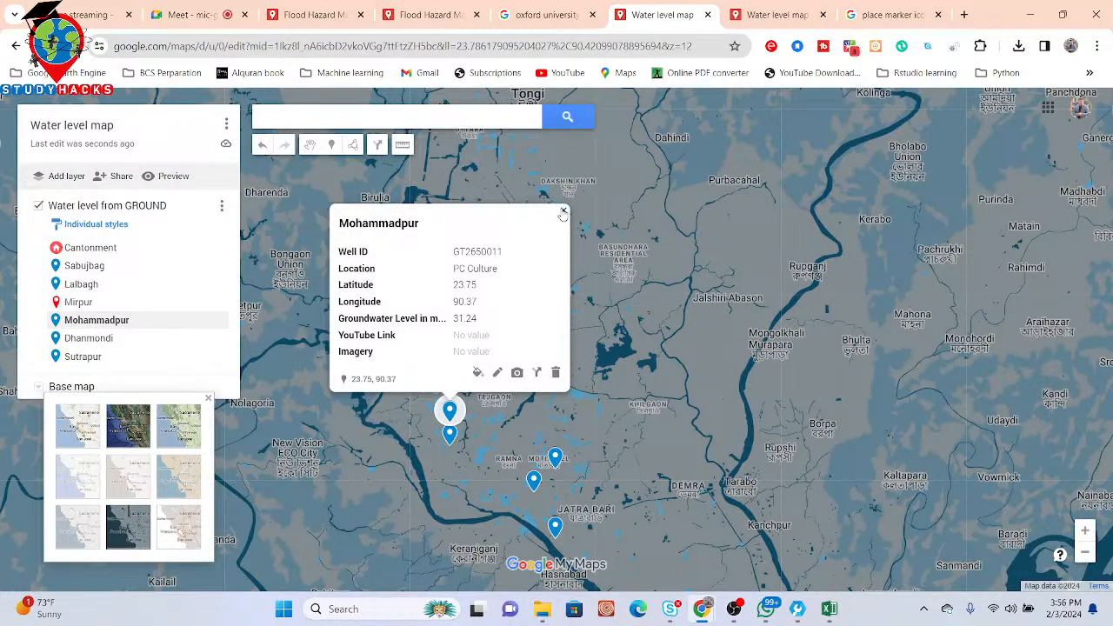
pyautogui.click(564, 211)
pyautogui.moveTo(555, 341); pyautogui.dragTo(466, 147)
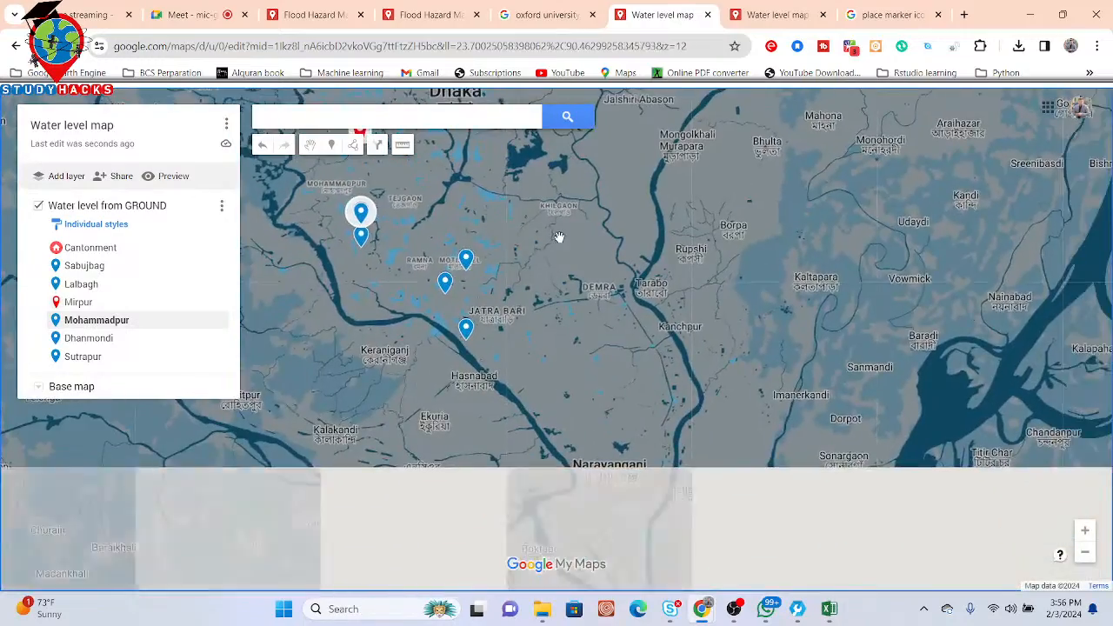
pyautogui.moveTo(597, 316); pyautogui.dragTo(666, 453)
pyautogui.moveTo(603, 318); pyautogui.dragTo(684, 427)
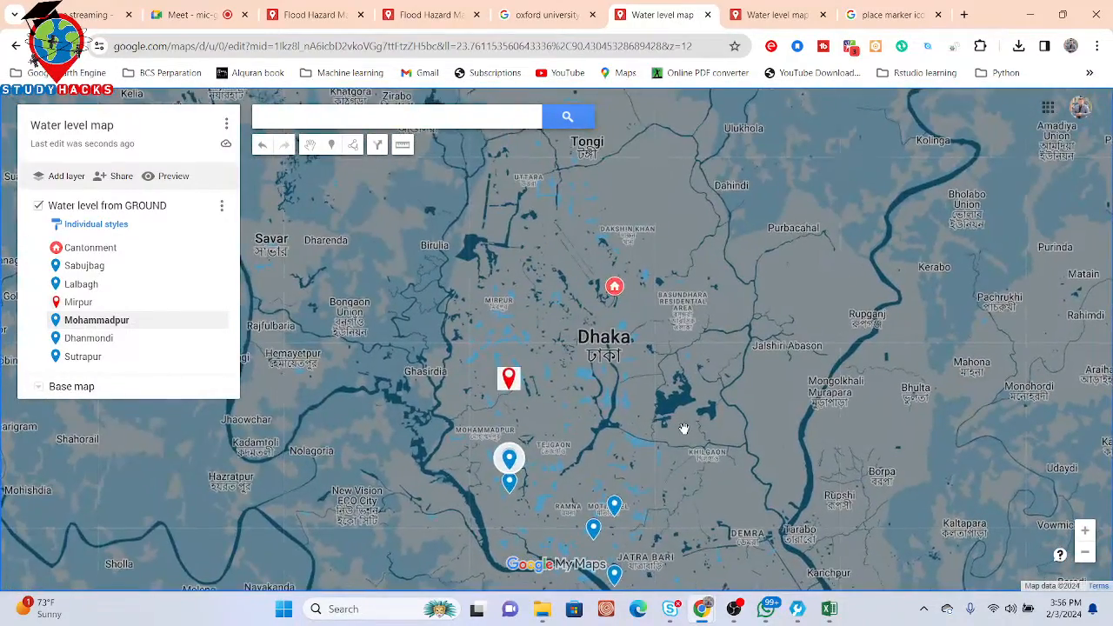
pyautogui.scroll(1, 631, 326)
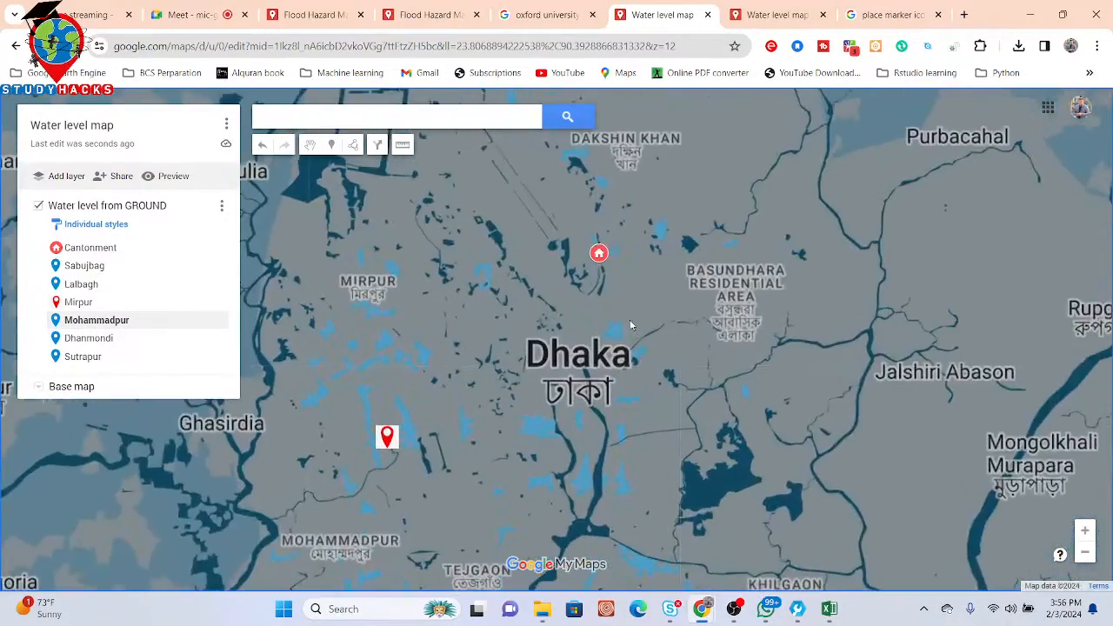
pyautogui.click(600, 254)
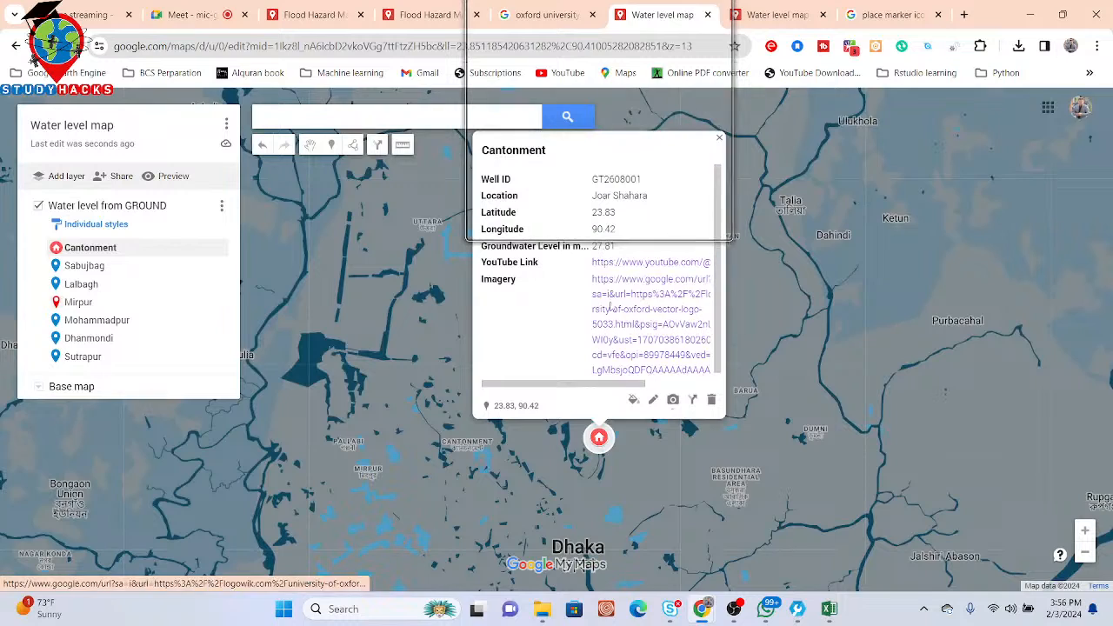
pyautogui.moveTo(485, 507); pyautogui.dragTo(499, 278)
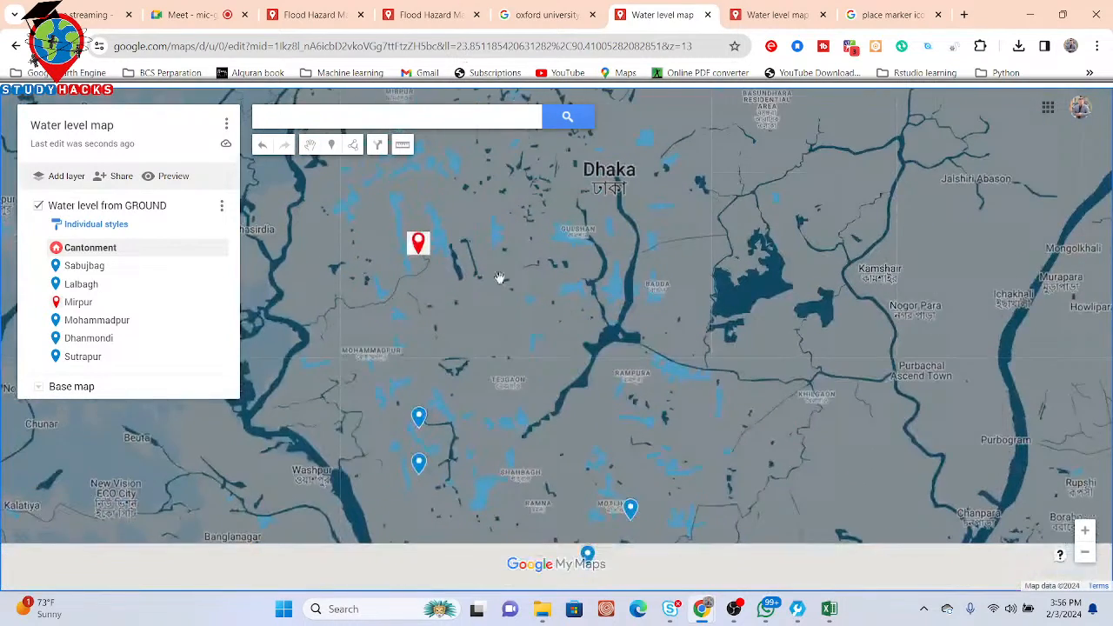
# Step: Preview the map with its dark blue-grey base map and inspect the Sabujbag and Lalbagh markers' details
pyautogui.click(171, 177)
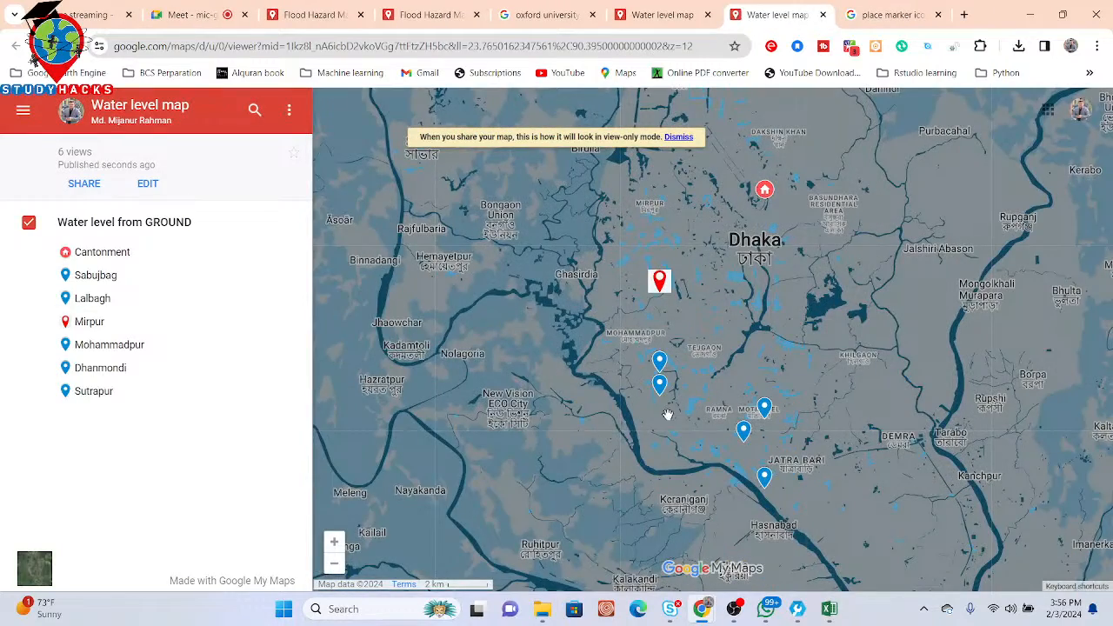
pyautogui.scroll(3, 668, 414)
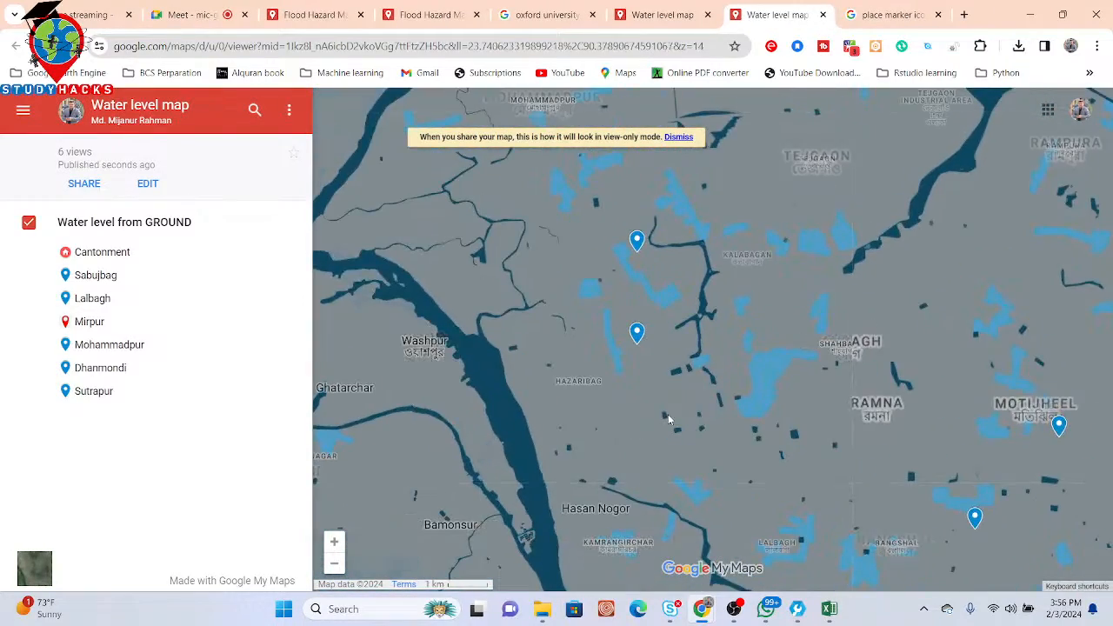
pyautogui.moveTo(907, 444); pyautogui.dragTo(756, 413)
pyautogui.scroll(1, 635, 265)
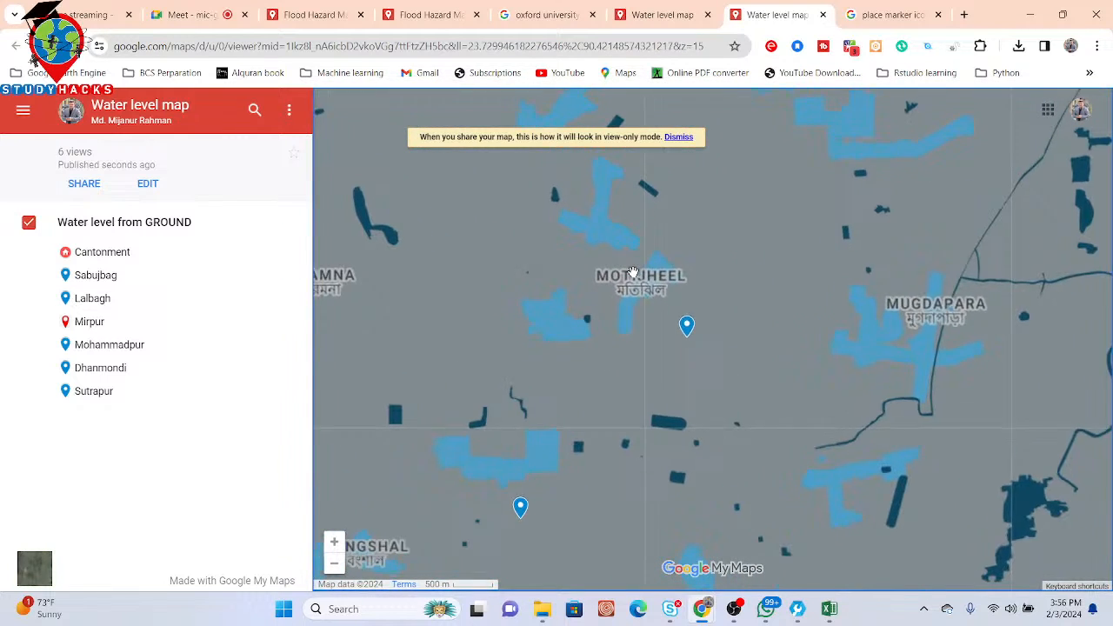
pyautogui.click(687, 327)
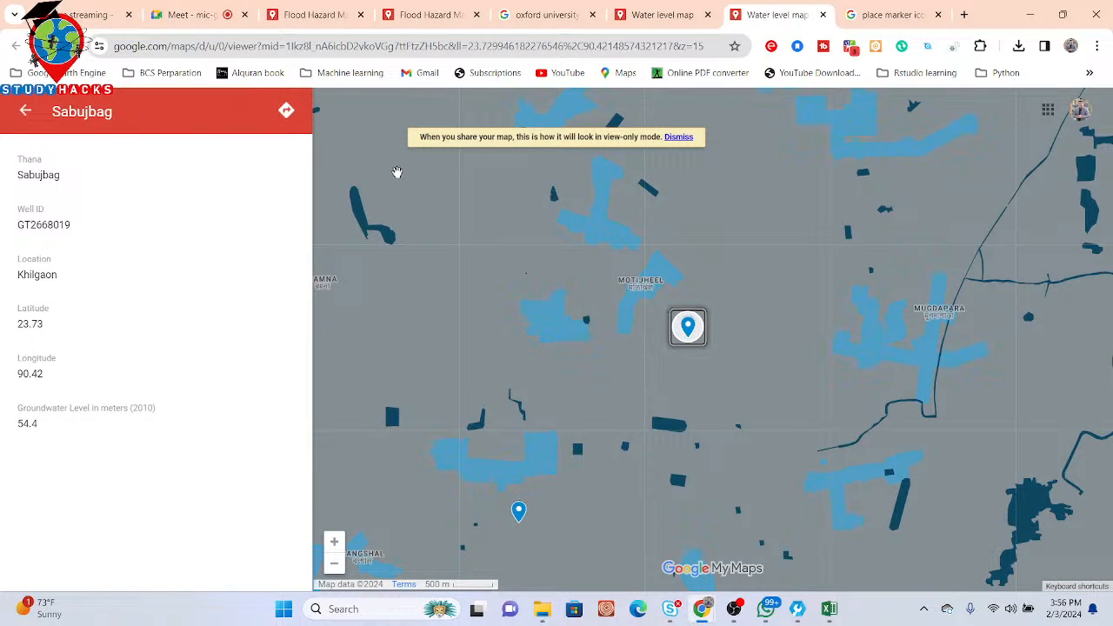
pyautogui.click(517, 512)
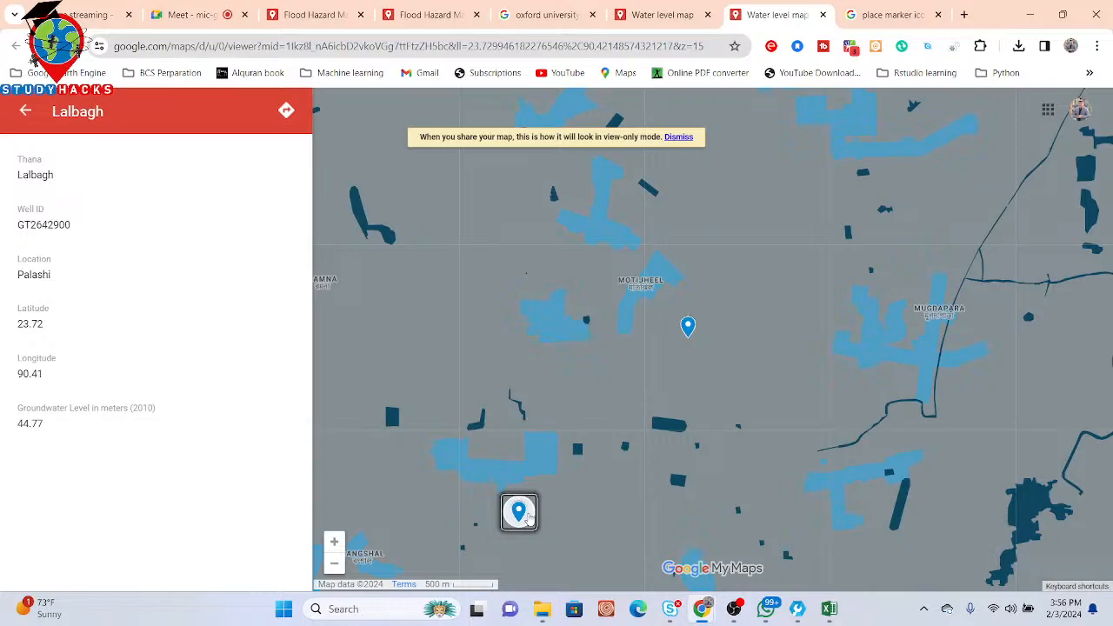
# Step: Examine the spread of the well markers and the rivers around Dhaka at wider and closer scales in the preview
pyautogui.scroll(-3, 427, 313)
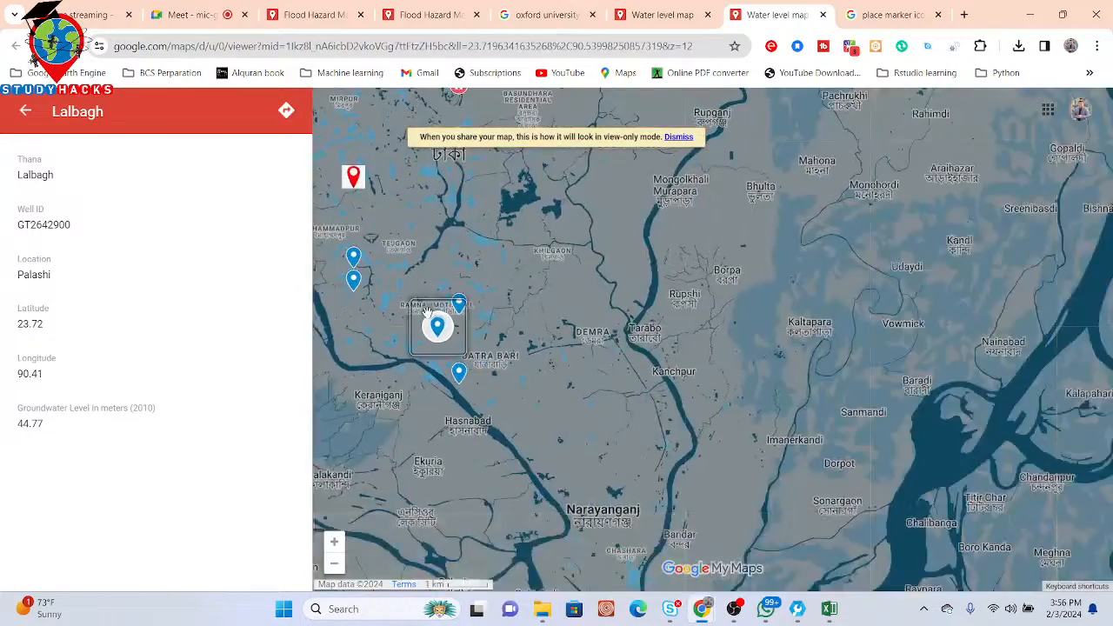
pyautogui.moveTo(427, 313); pyautogui.dragTo(577, 355)
pyautogui.moveTo(549, 308); pyautogui.dragTo(549, 414)
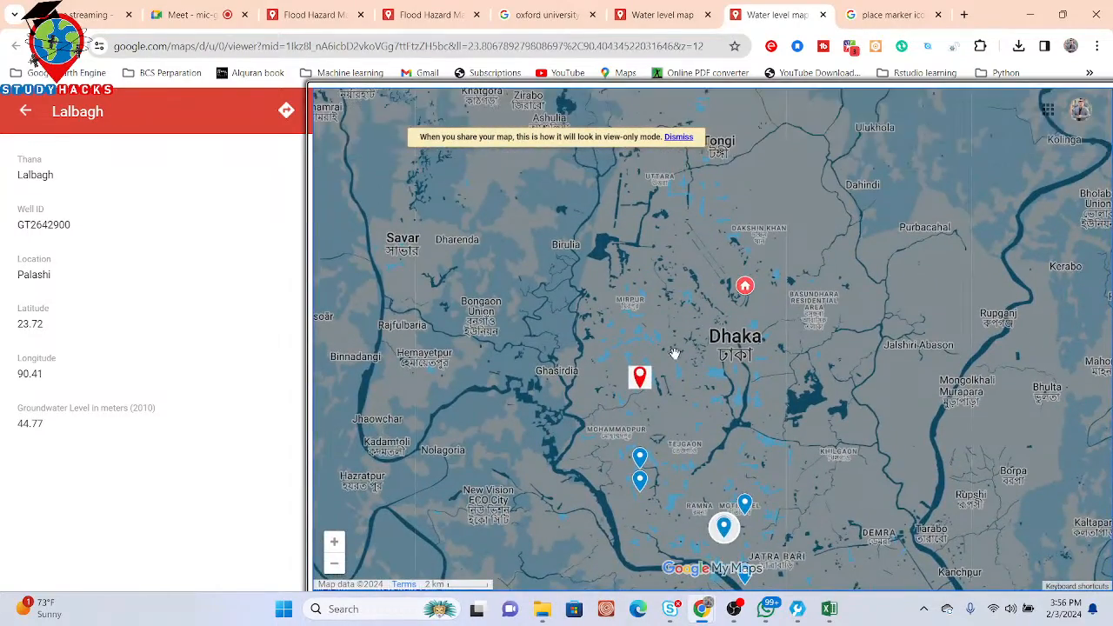
pyautogui.moveTo(673, 354); pyautogui.dragTo(580, 374)
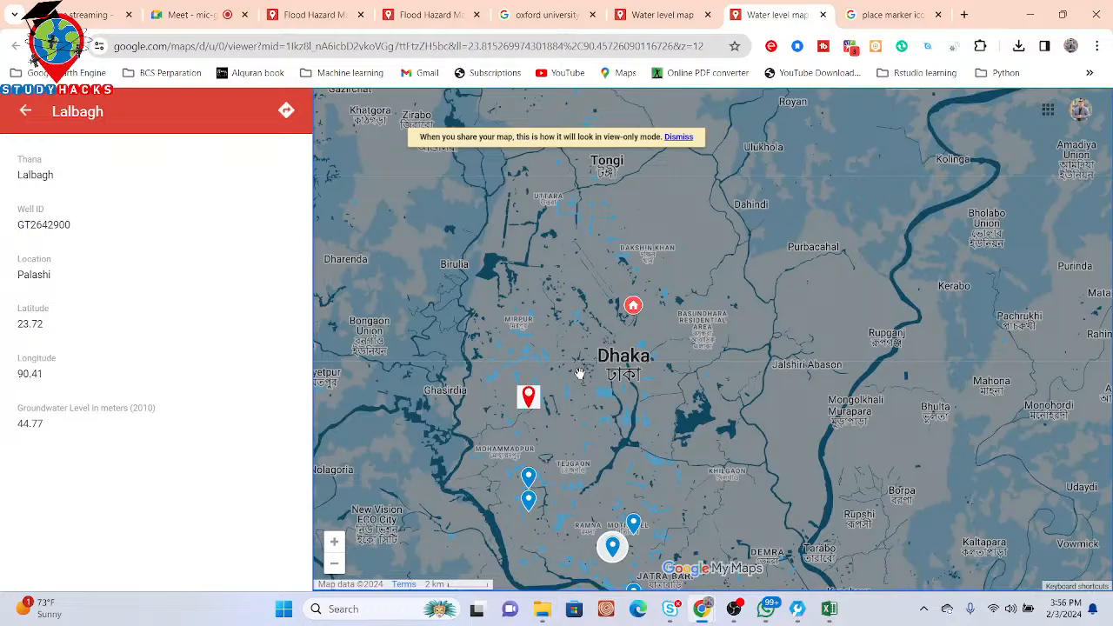
pyautogui.scroll(-1, 579, 374)
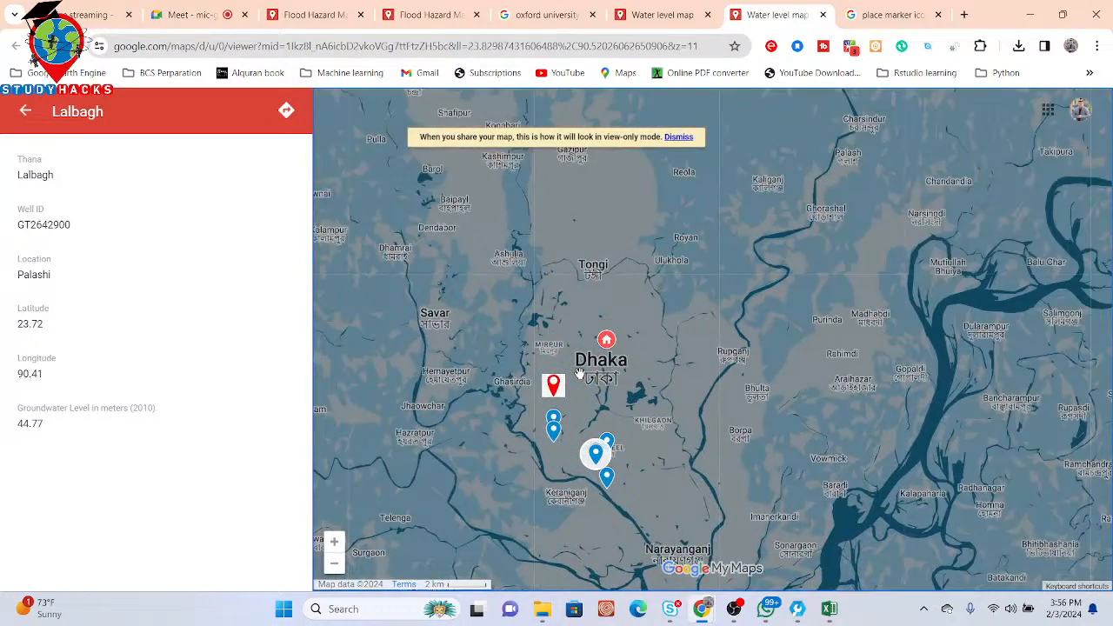
pyautogui.scroll(-1, 579, 374)
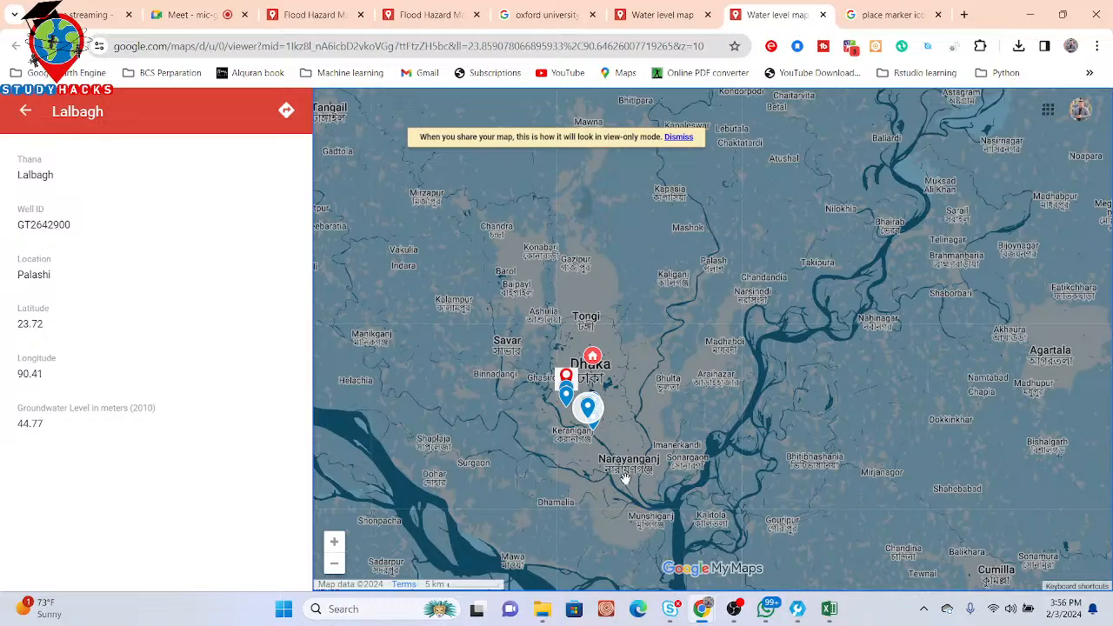
pyautogui.scroll(1, 624, 478)
pyautogui.scroll(1, 527, 363)
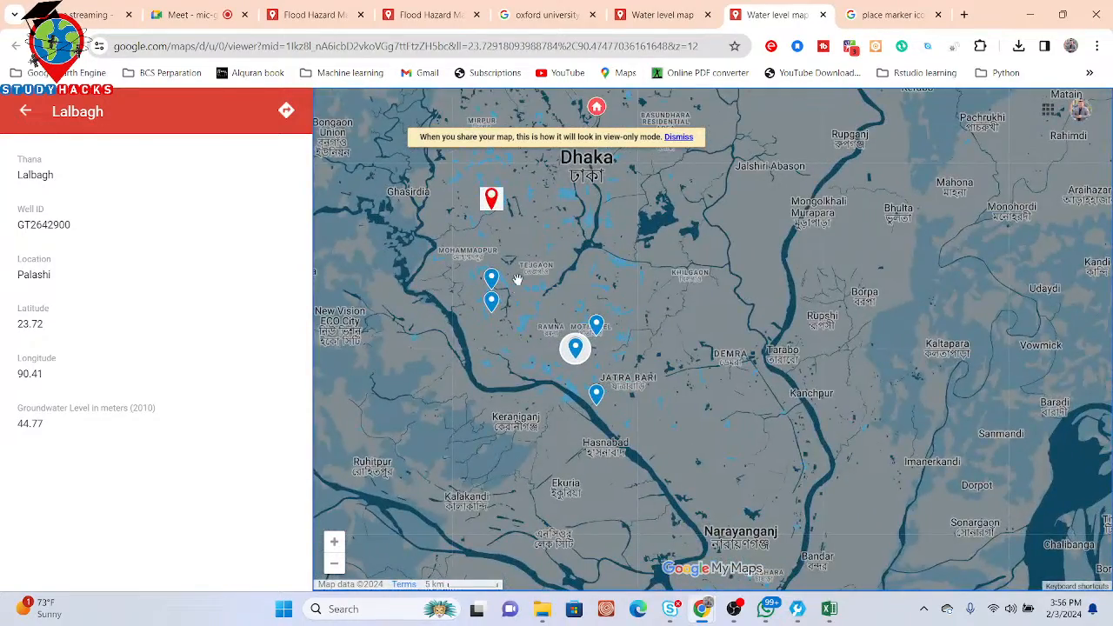
pyautogui.scroll(1, 518, 280)
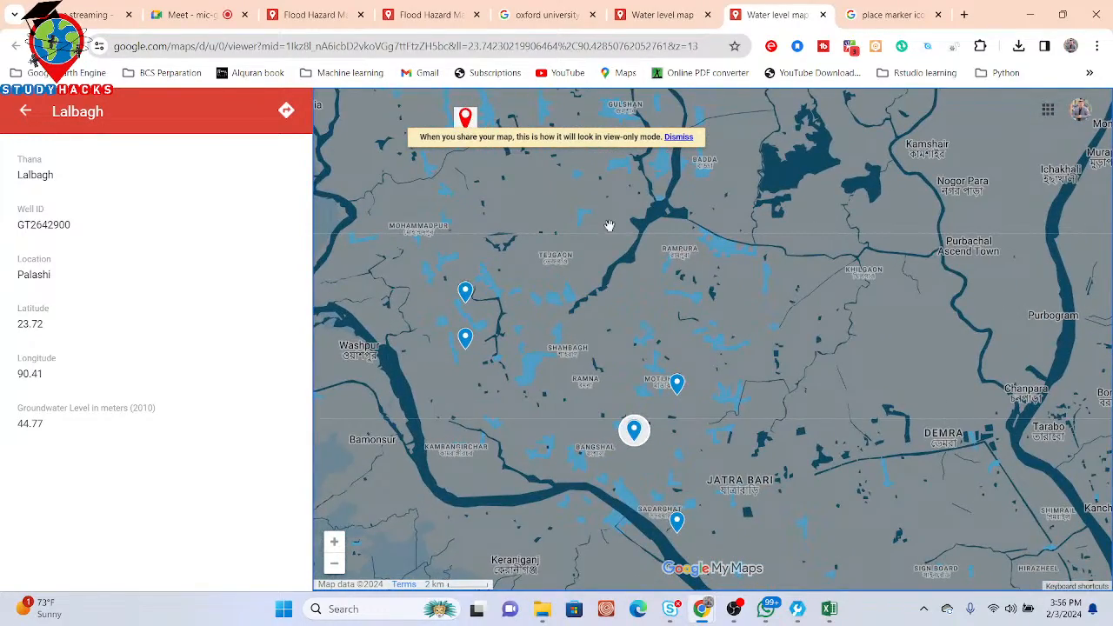
pyautogui.moveTo(609, 226); pyautogui.dragTo(601, 383)
pyautogui.moveTo(641, 226); pyautogui.dragTo(647, 385)
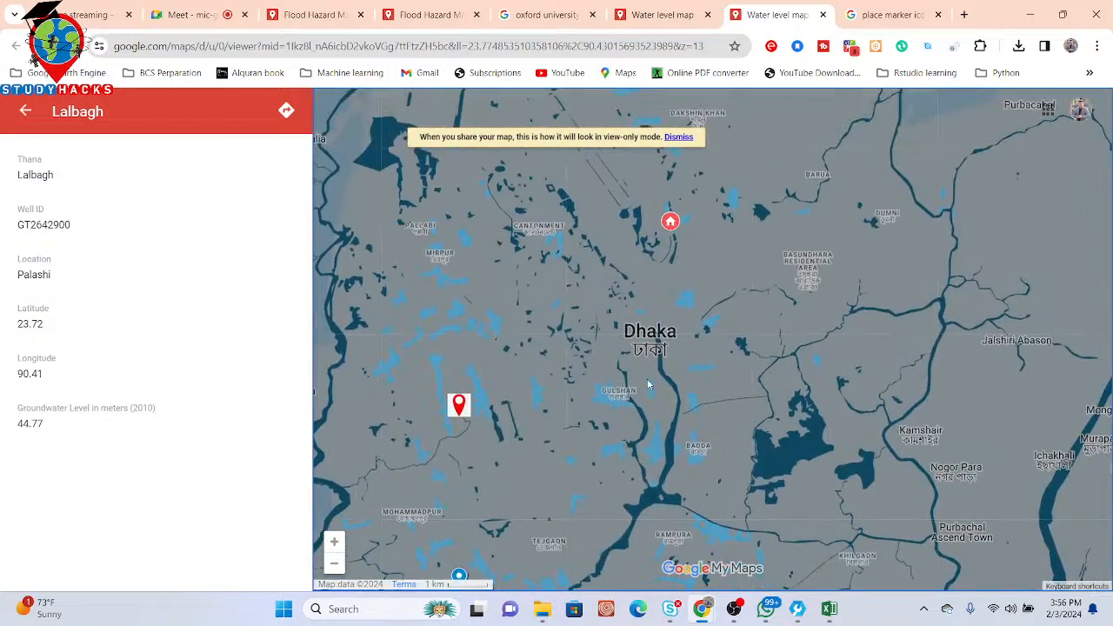
# Step: Inspect the details of the Cantonment, Mirpur, Mohammadpur, Dhanmondi, Lalbagh, Sabujbag and Sutrapur markers one after another
pyautogui.click(669, 225)
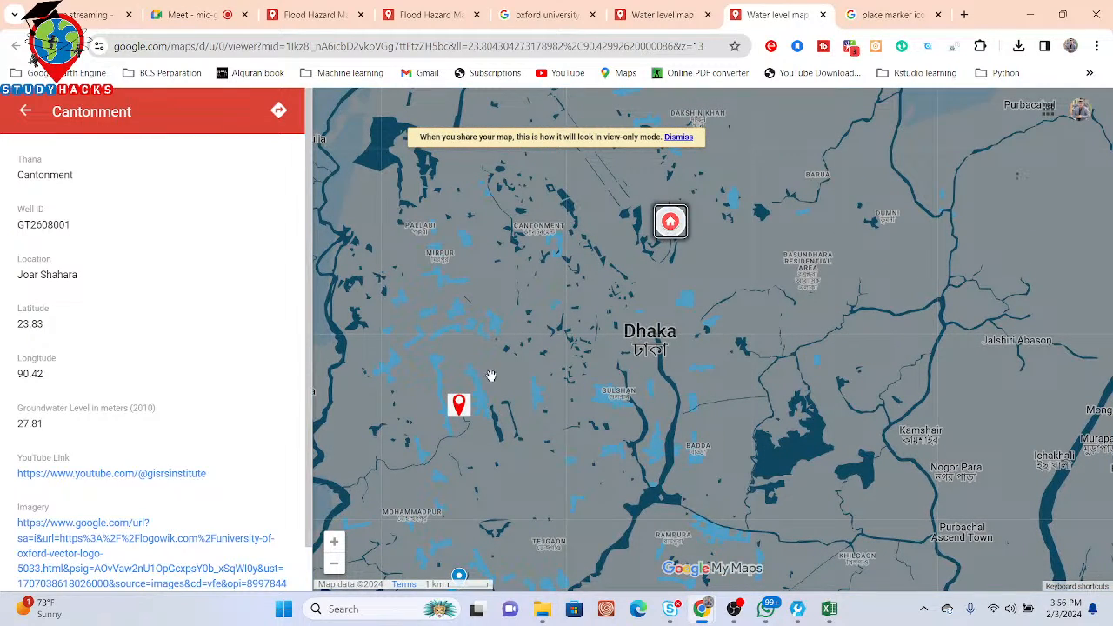
pyautogui.click(459, 407)
pyautogui.moveTo(505, 461); pyautogui.dragTo(478, 224)
pyautogui.click(487, 222)
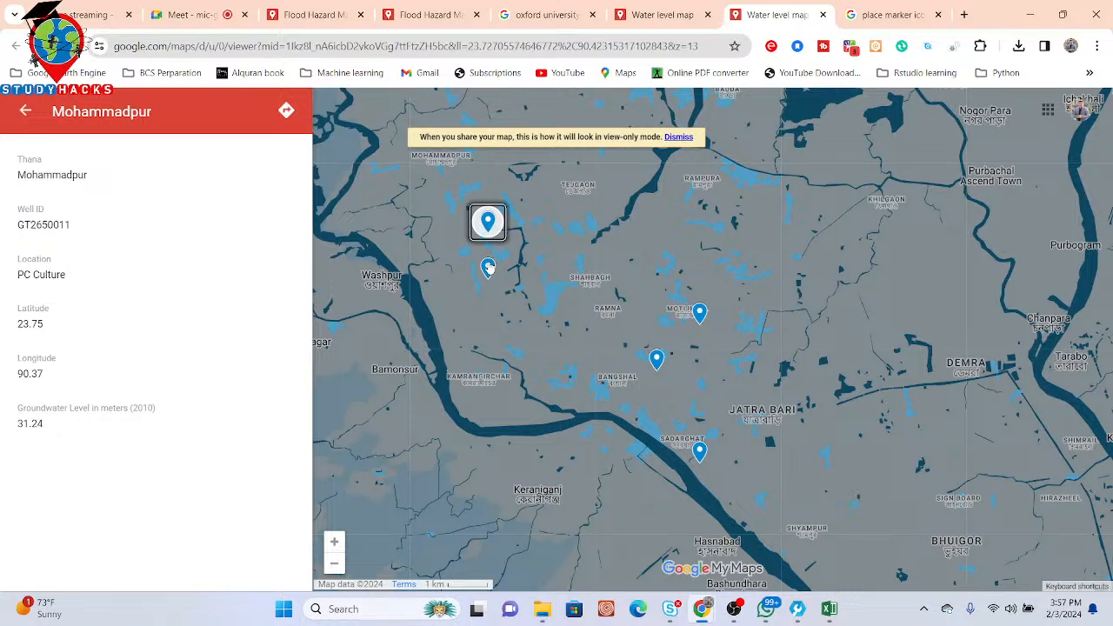
pyautogui.click(488, 268)
pyautogui.click(661, 358)
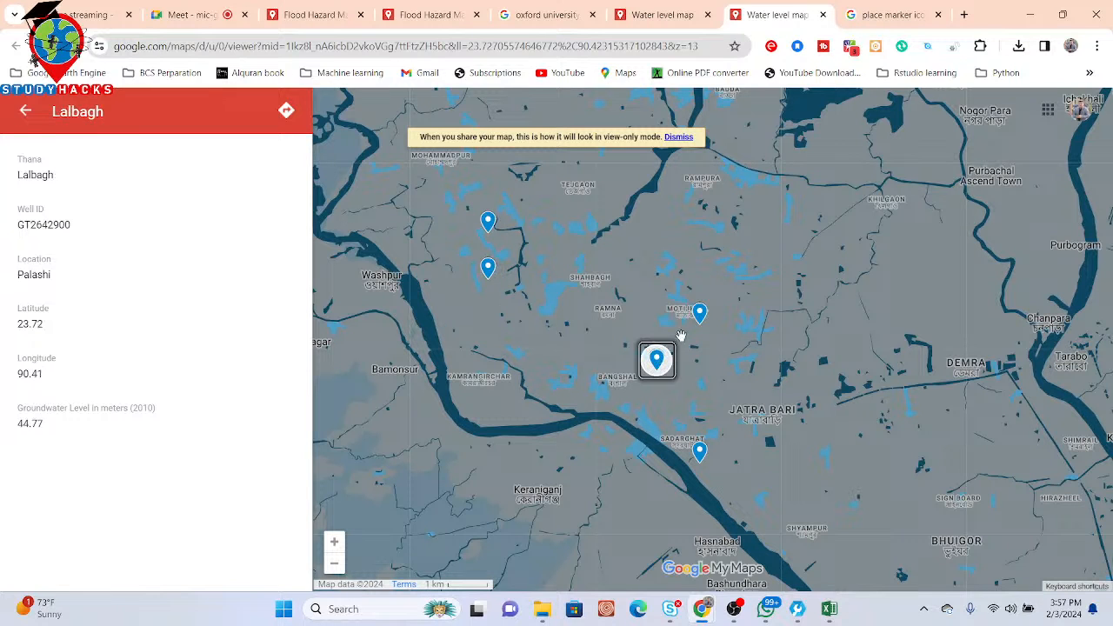
pyautogui.click(701, 315)
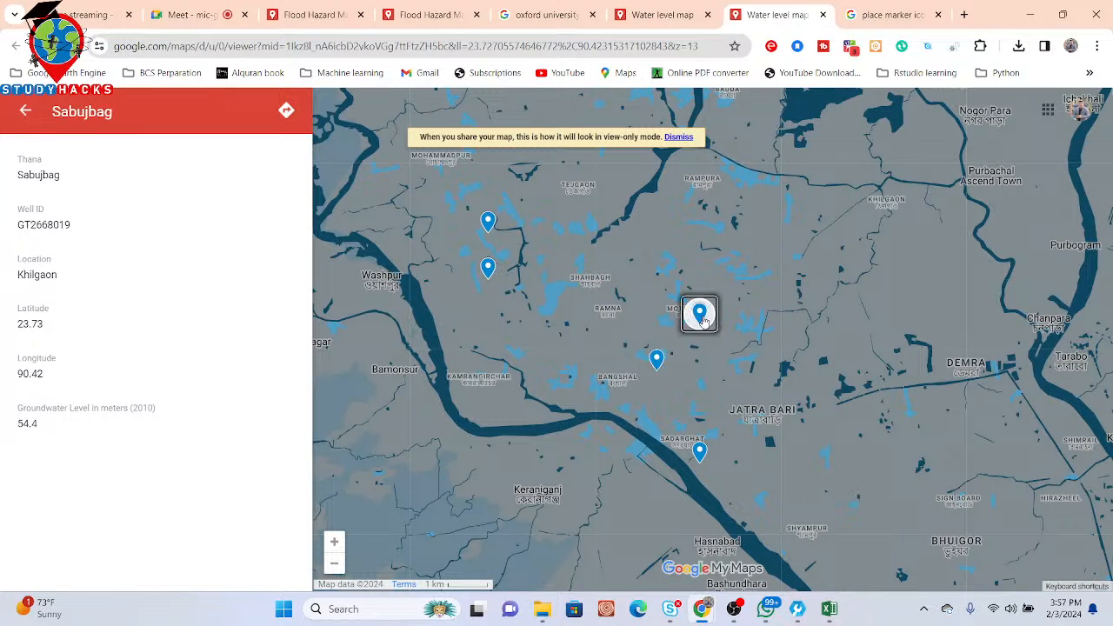
pyautogui.click(700, 454)
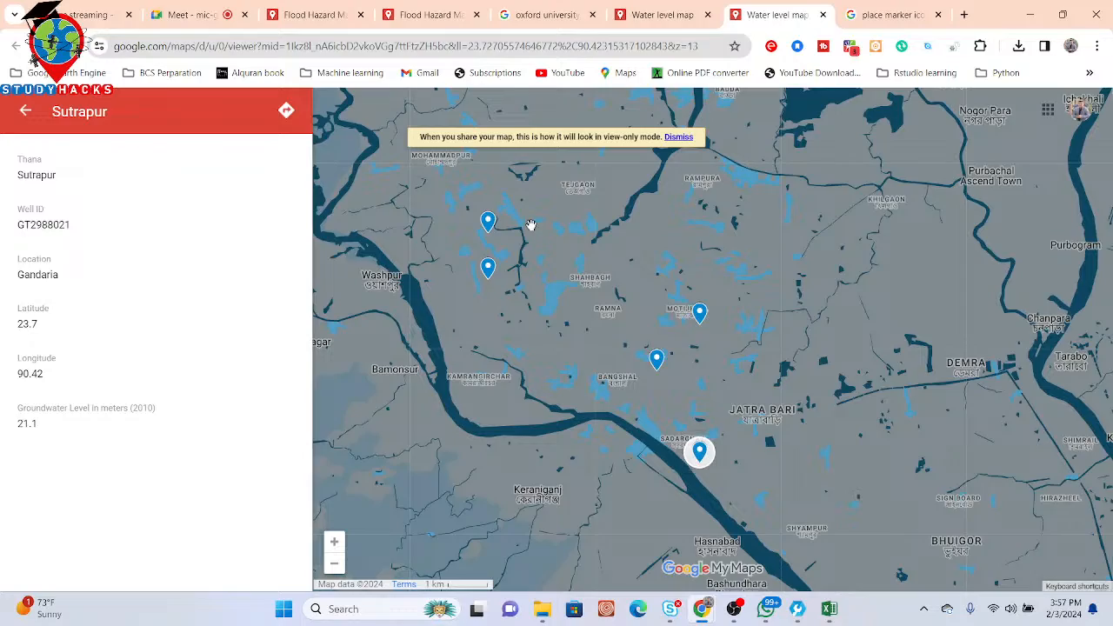
# Step: View the water level preview at the scale of all Bangladesh, and switch past the Oxford logo search to the Flood Hazard Map preview
pyautogui.scroll(-3, 601, 260)
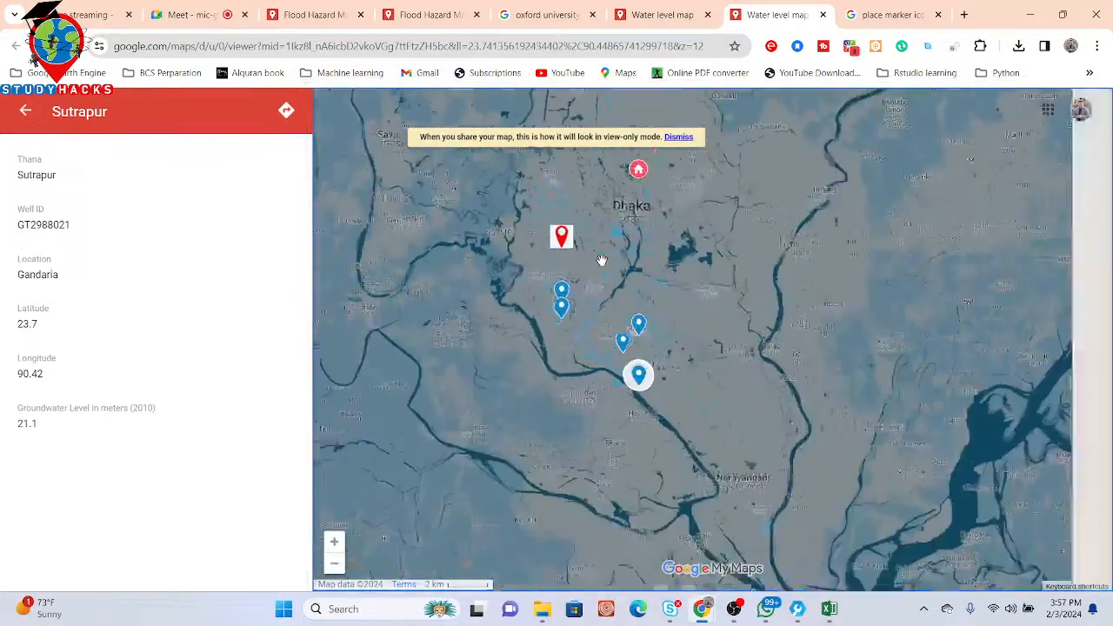
pyautogui.scroll(-5, 601, 260)
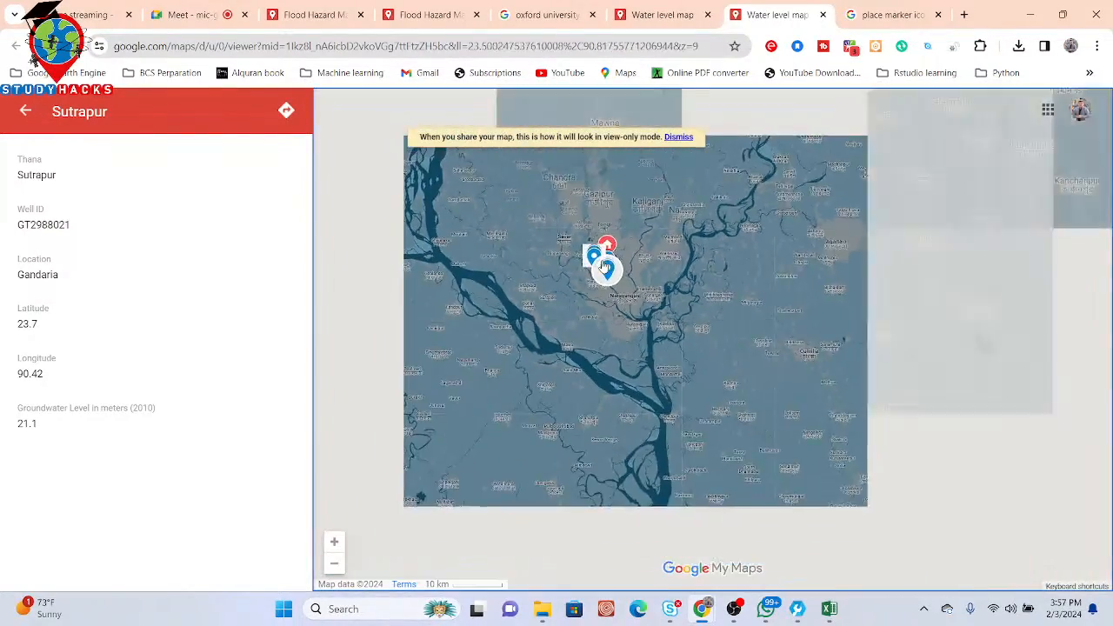
pyautogui.scroll(-2, 606, 266)
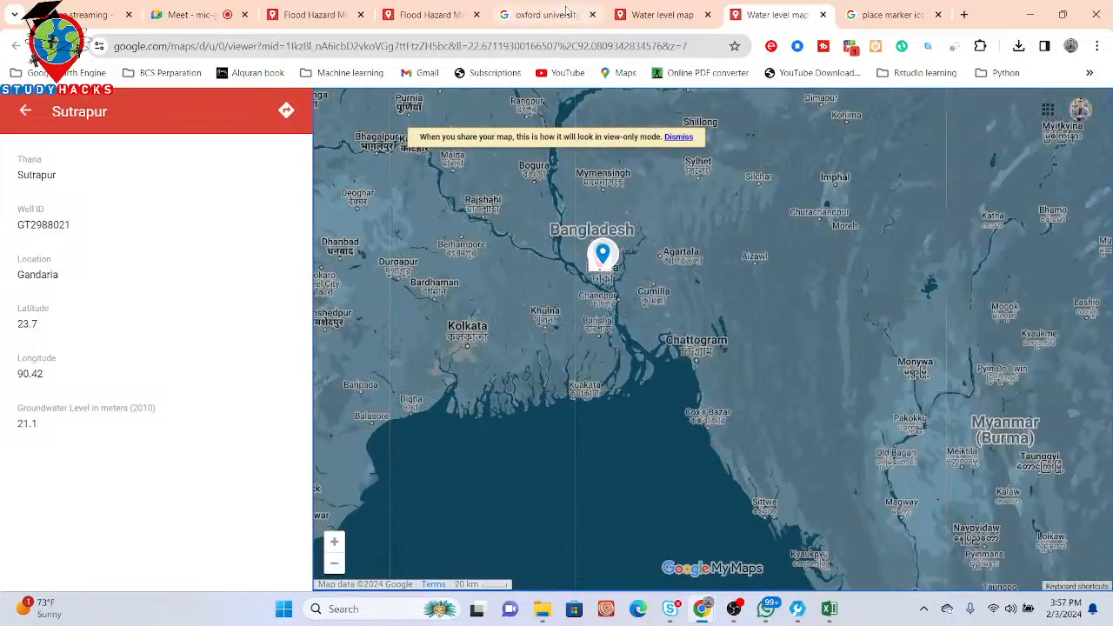
pyautogui.click(566, 12)
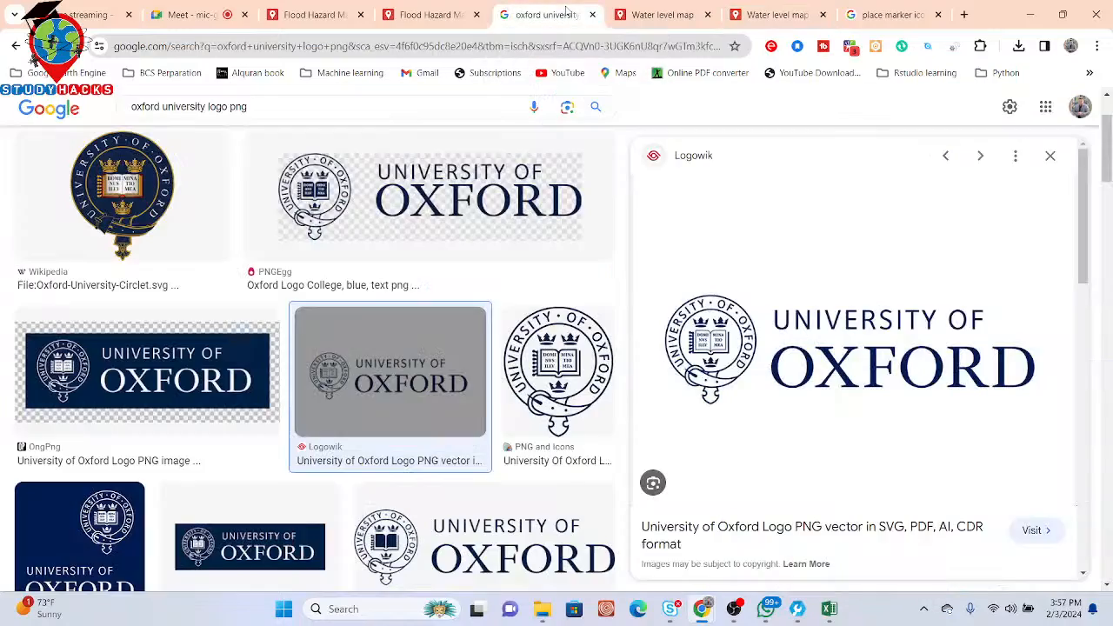
pyautogui.click(413, 11)
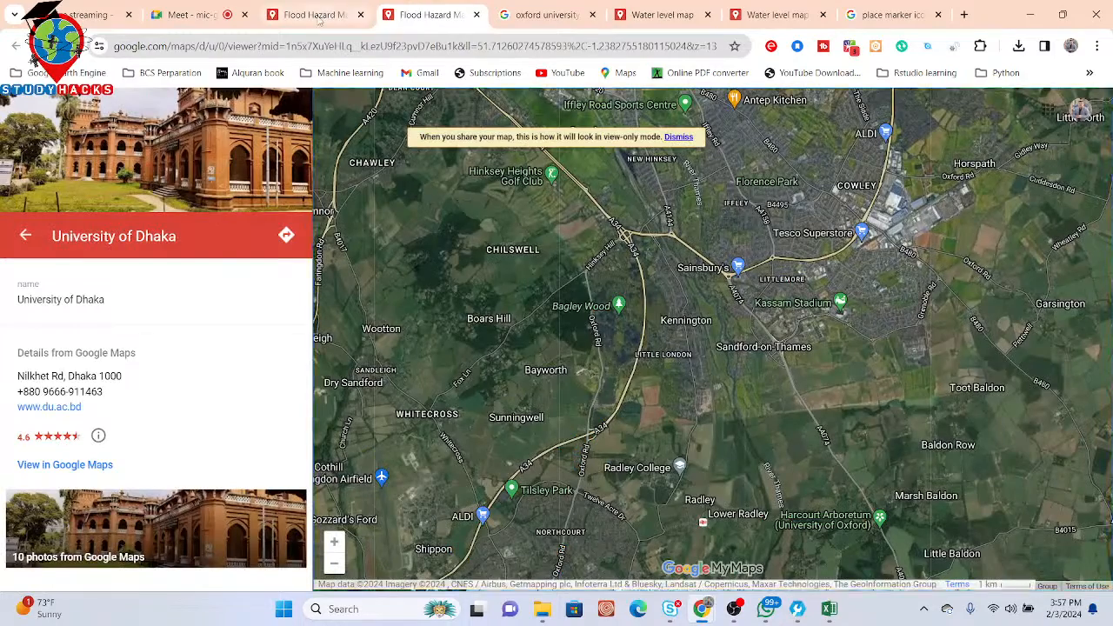
# Step: Switch to the Flood Hazard Map editor and try the pale grey and the tan base maps, viewing the Dhaka area
pyautogui.click(319, 17)
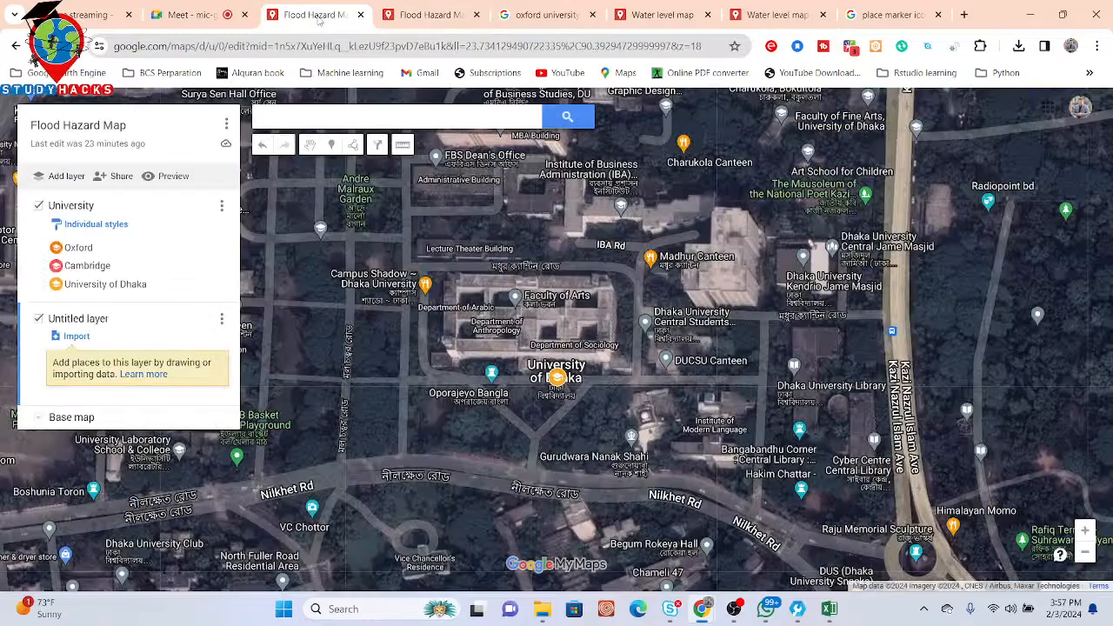
pyautogui.click(38, 419)
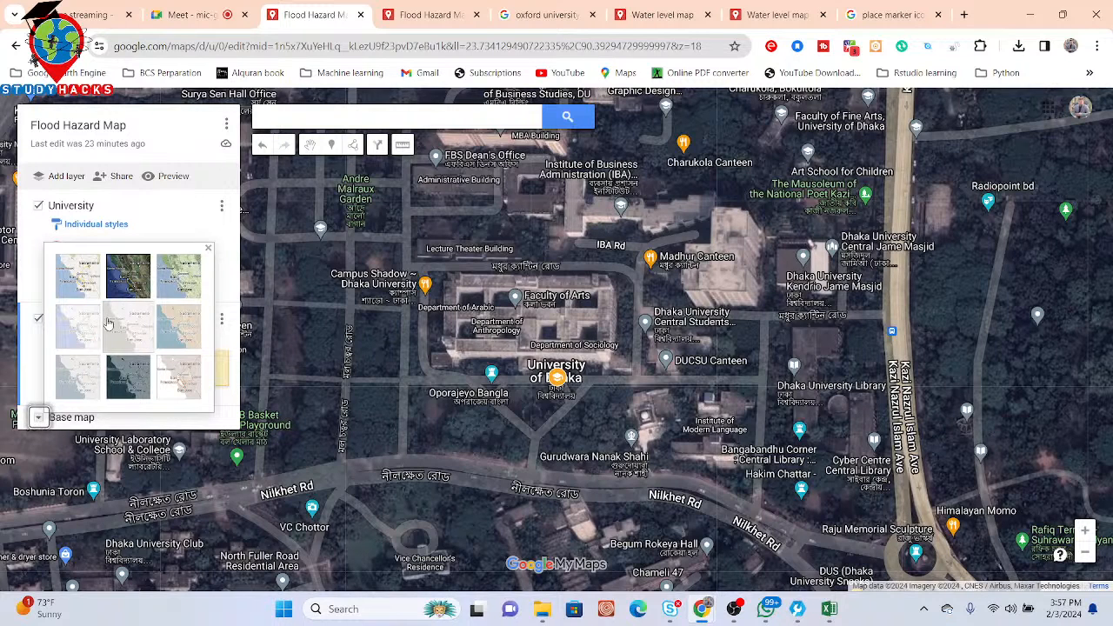
pyautogui.click(128, 324)
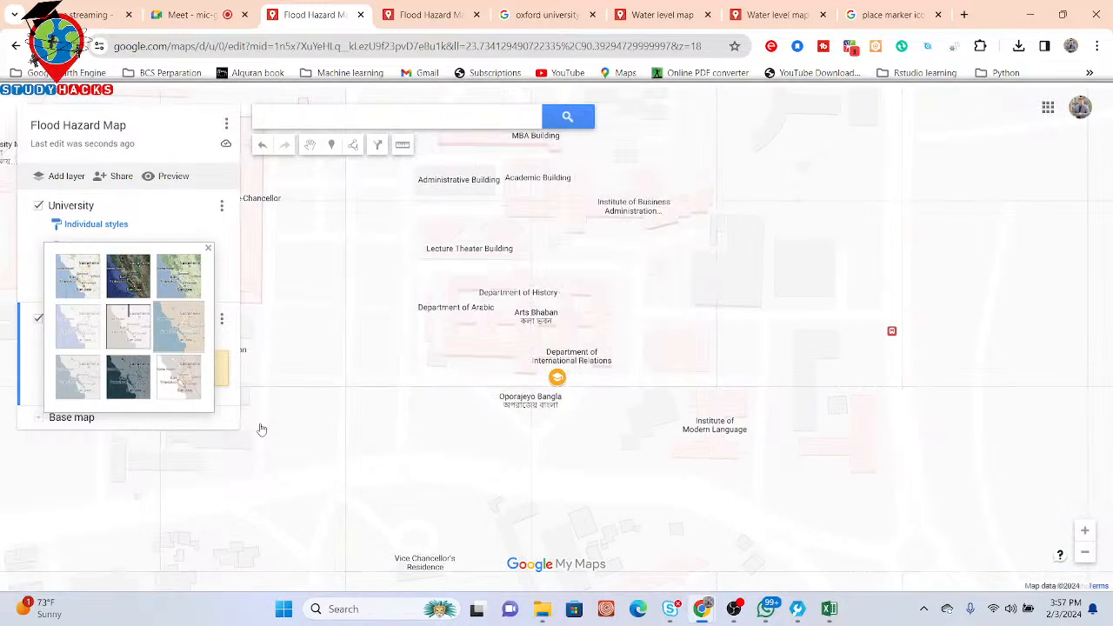
pyautogui.click(178, 334)
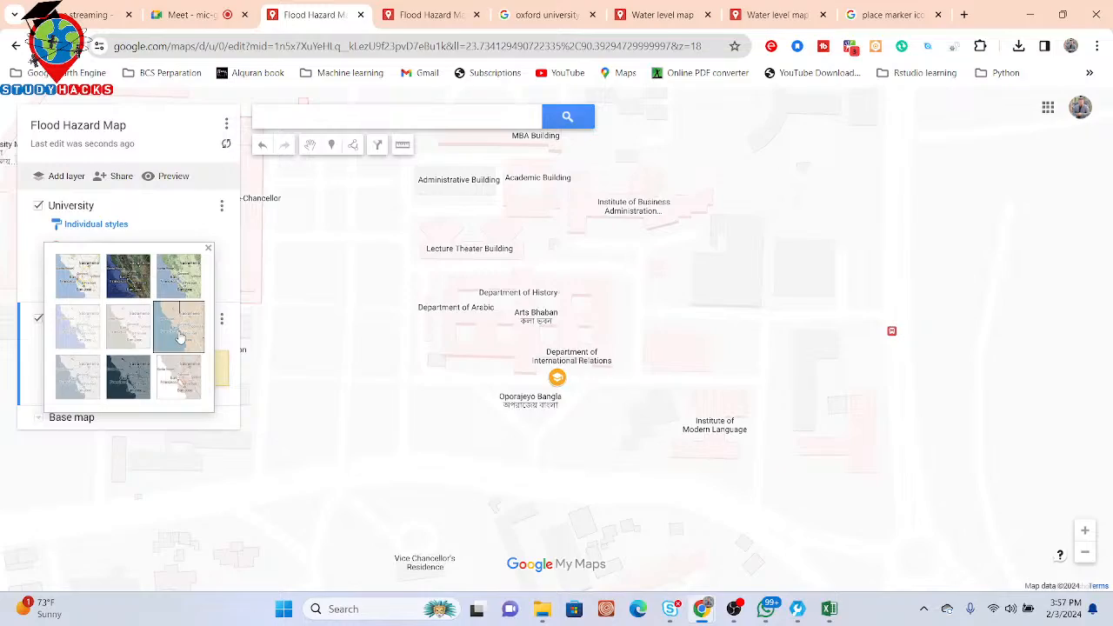
pyautogui.scroll(-3, 377, 318)
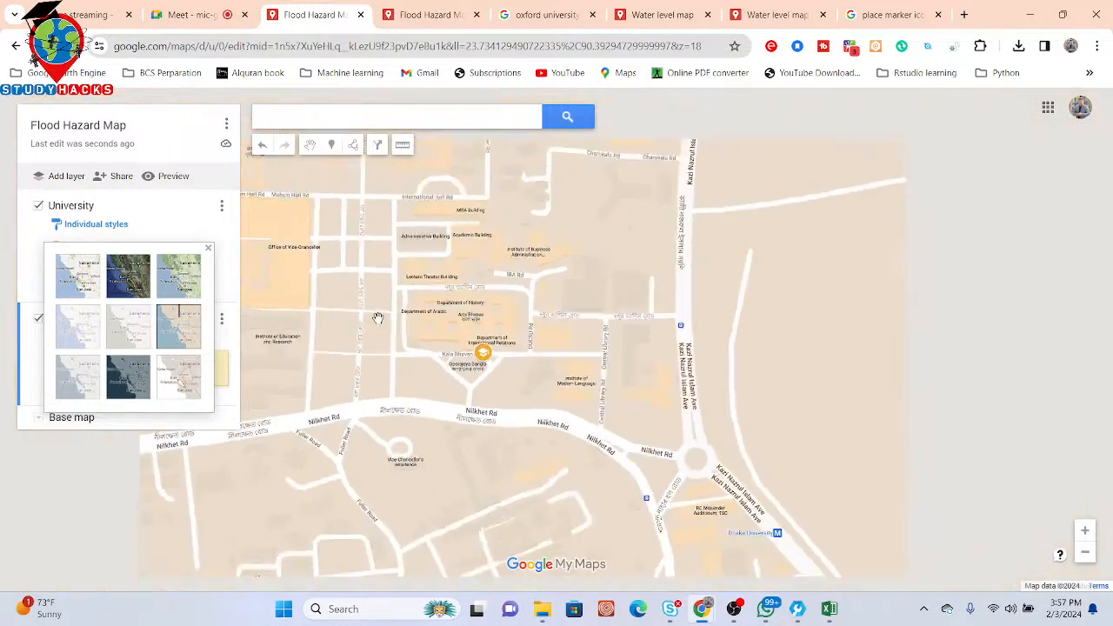
pyautogui.moveTo(378, 319); pyautogui.dragTo(522, 282)
pyautogui.scroll(-1, 519, 283)
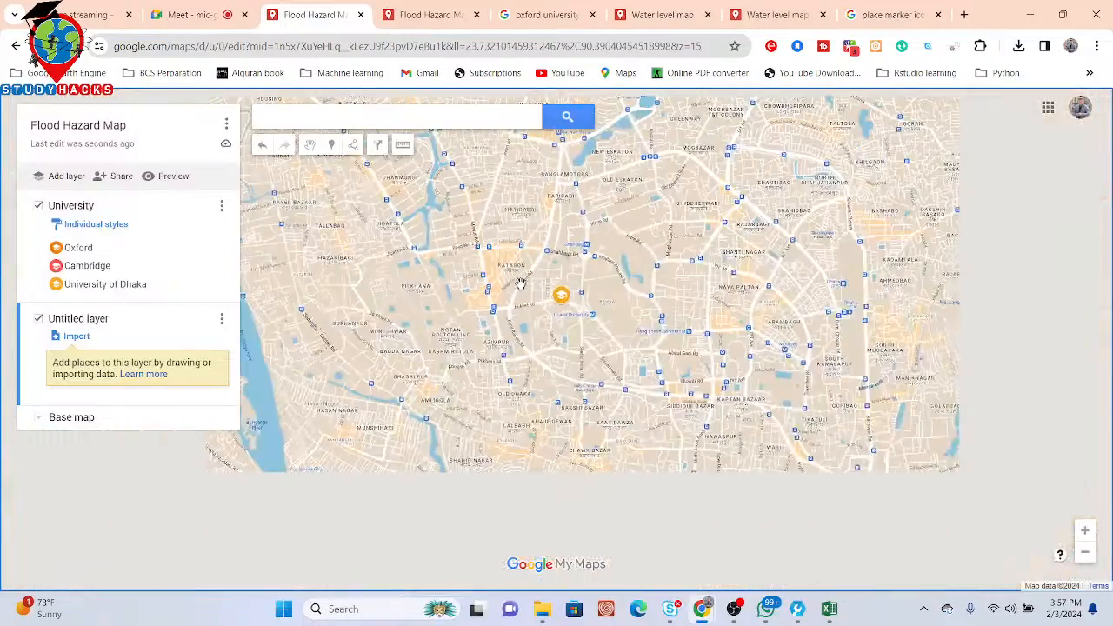
pyautogui.scroll(-1, 520, 283)
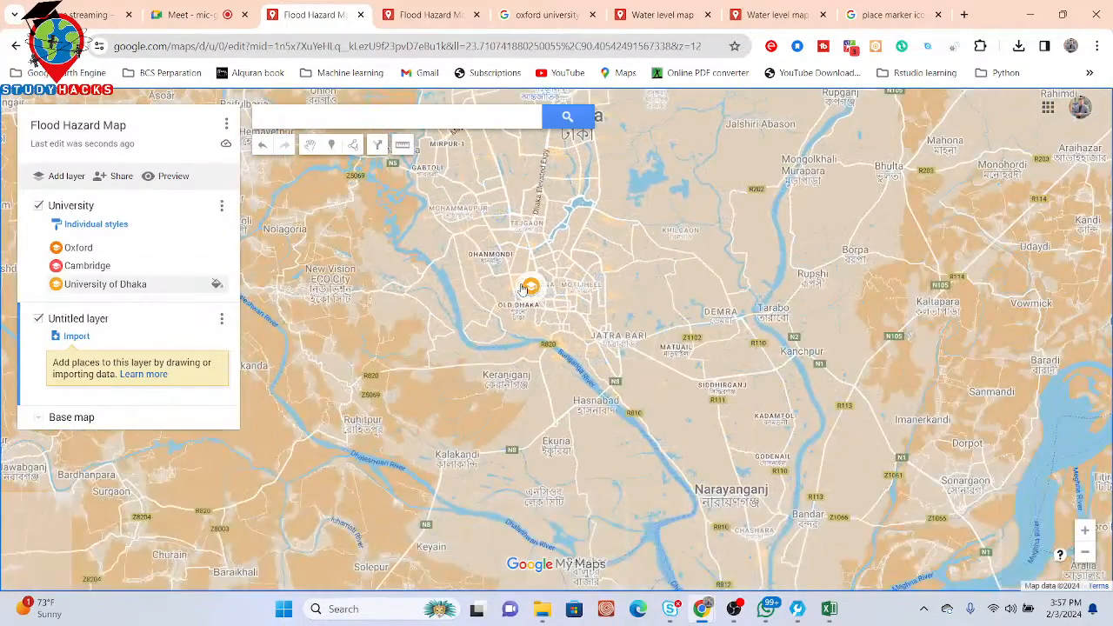
# Step: Set the Flood Hazard Map's base map to the dark blue-grey style and view the Dhaka region
pyautogui.click(40, 420)
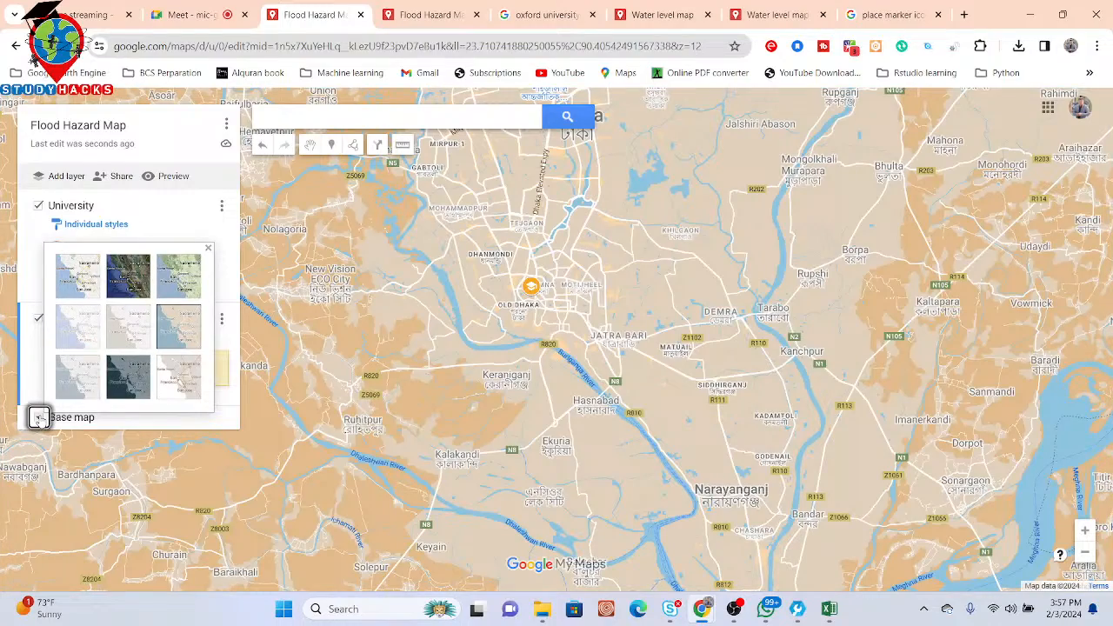
pyautogui.click(128, 377)
pyautogui.scroll(-2, 409, 298)
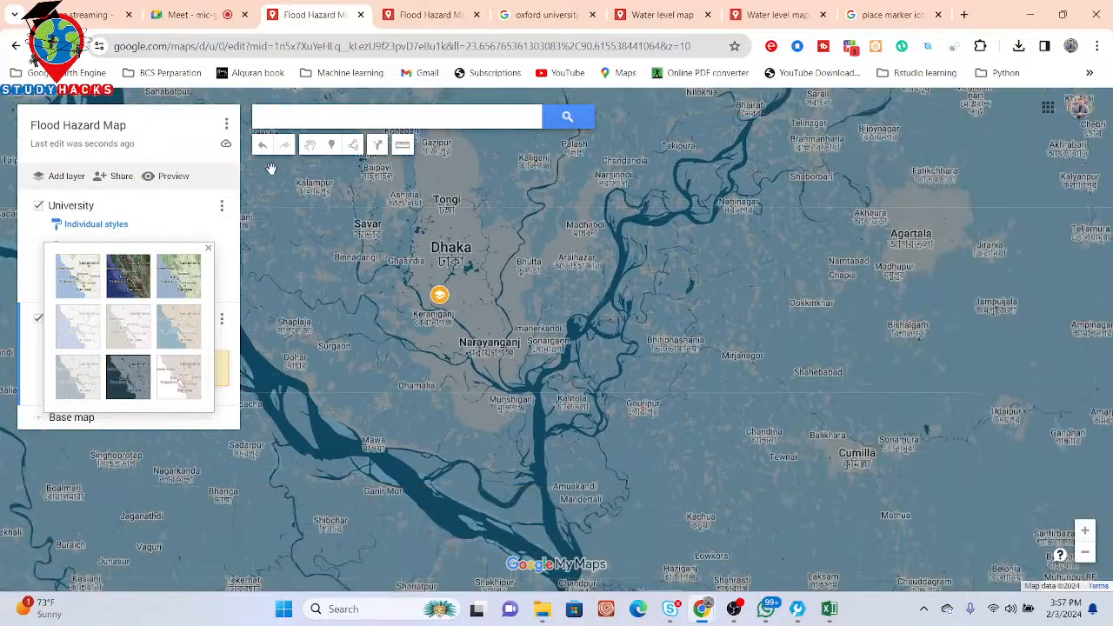
# Step: Open a fresh preview of the Flood Hazard Map and close the older preview tab
pyautogui.click(225, 125)
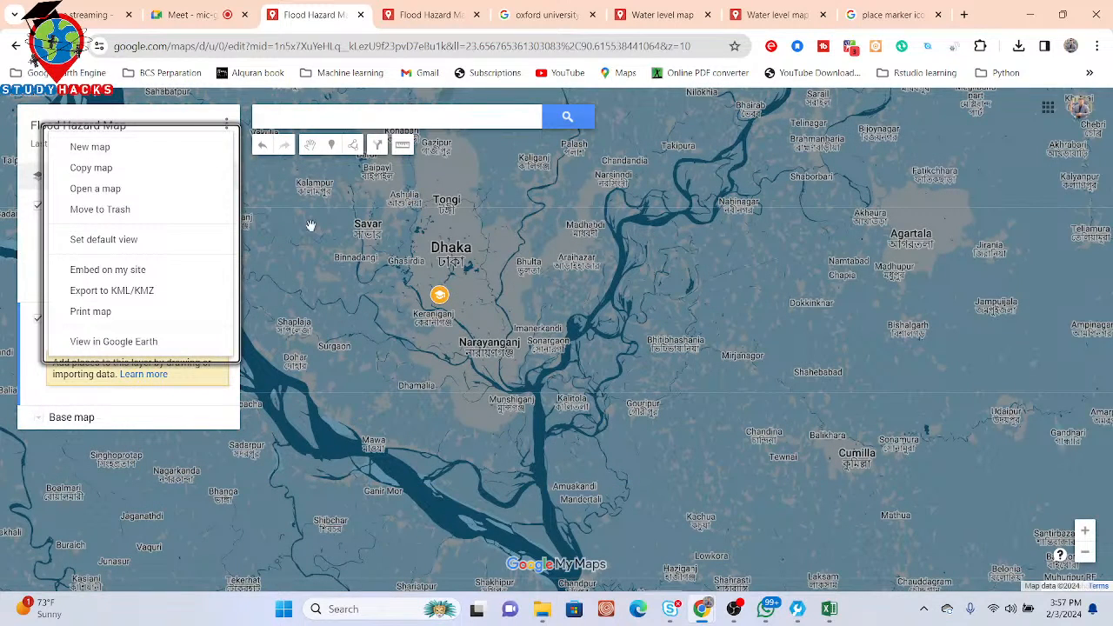
pyautogui.click(243, 146)
pyautogui.click(228, 125)
pyautogui.click(163, 405)
pyautogui.click(174, 177)
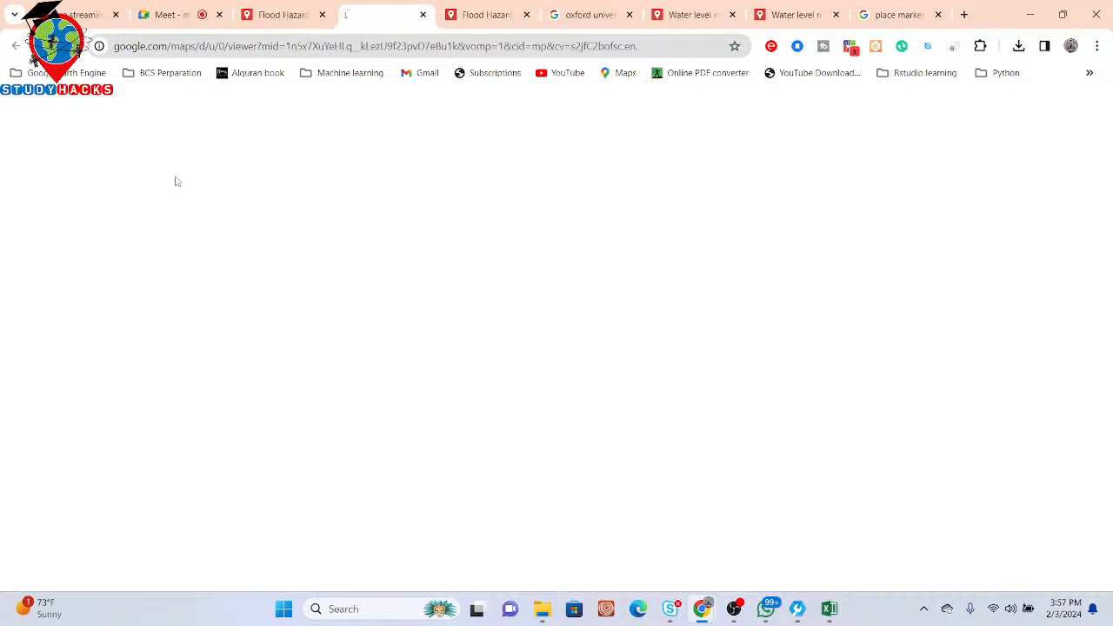
pyautogui.click(528, 15)
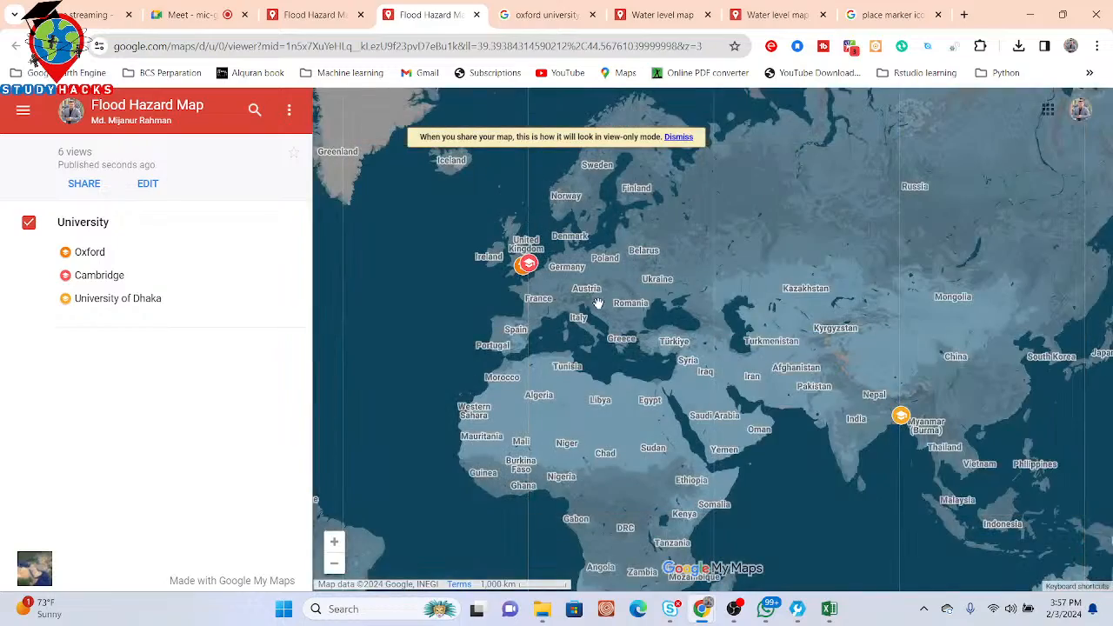
# Step: Inspect the details of the University of Dhaka and Cambridge markers in the preview, returning to the layer list after each
pyautogui.moveTo(598, 303); pyautogui.dragTo(528, 281)
pyautogui.scroll(2, 525, 279)
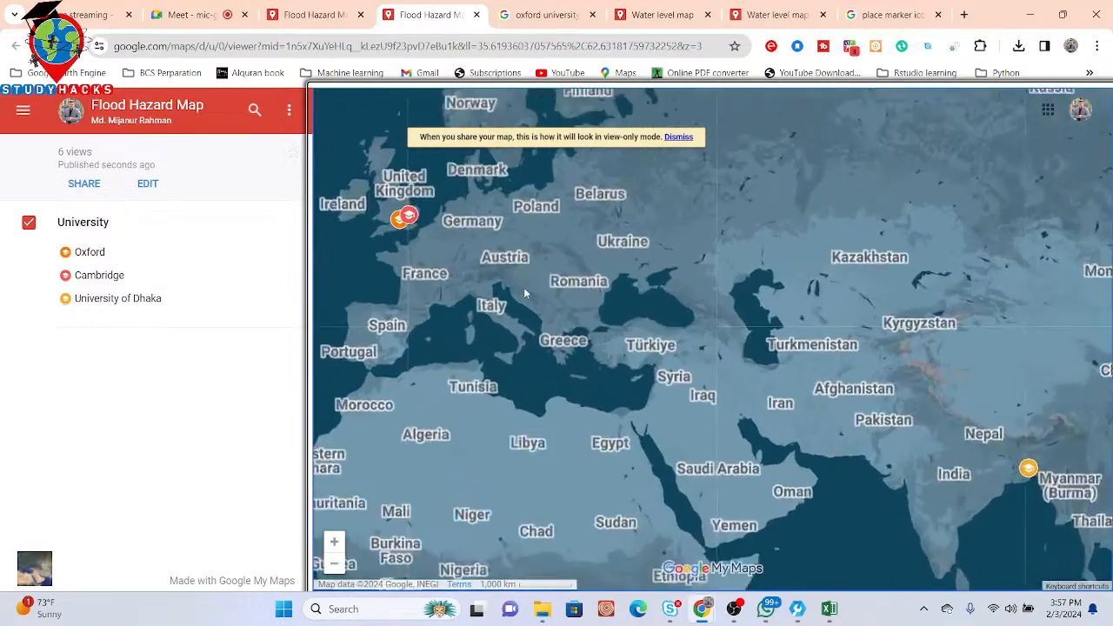
pyautogui.scroll(2, 497, 253)
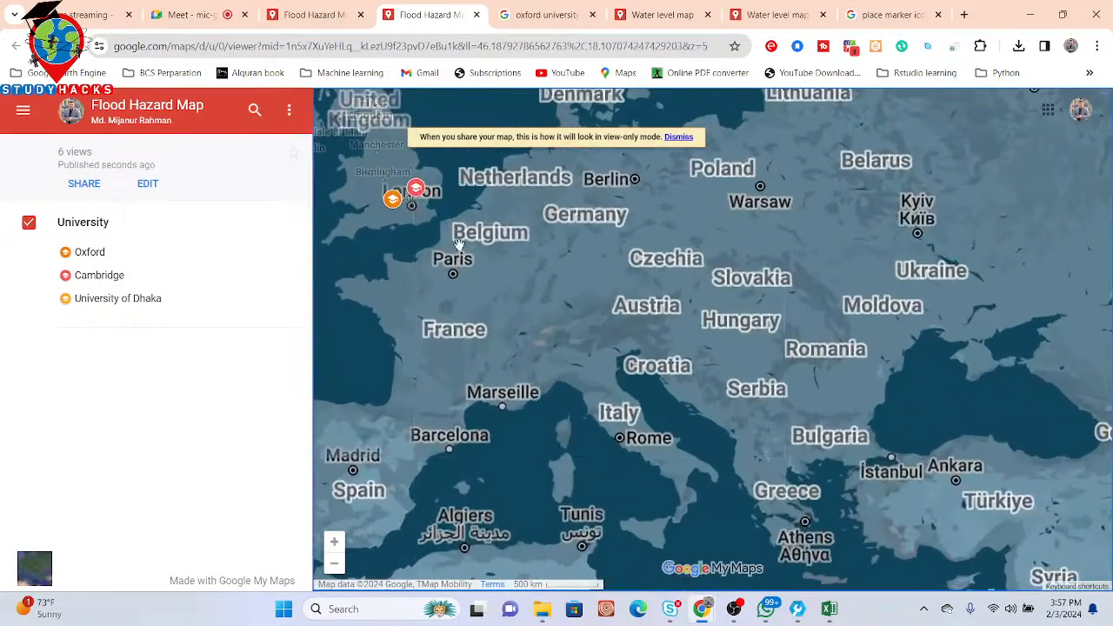
pyautogui.click(112, 301)
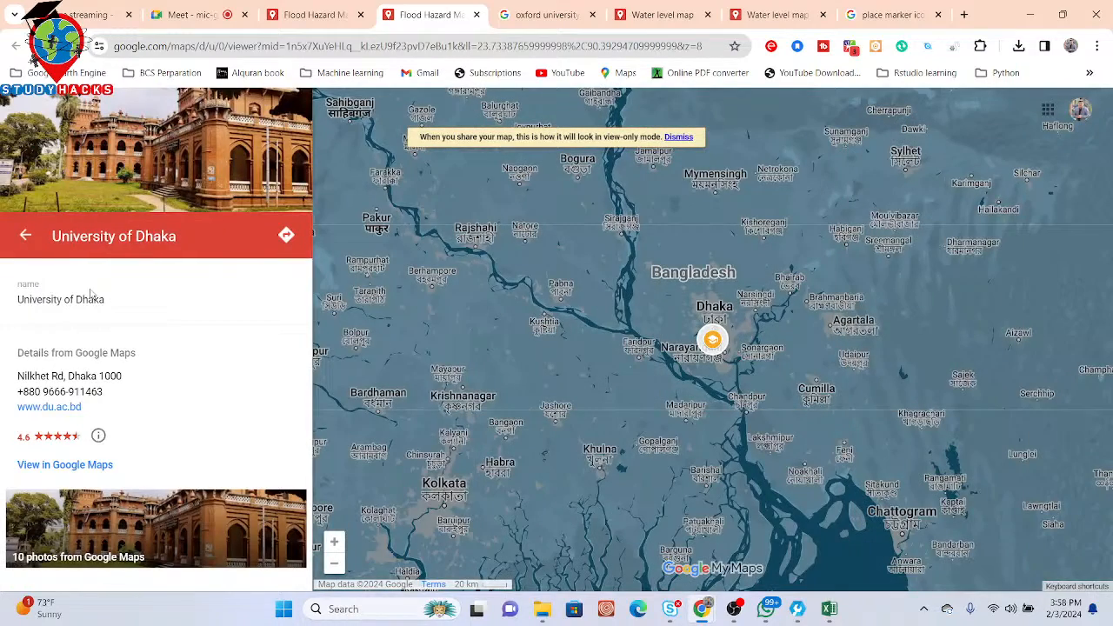
pyautogui.click(24, 242)
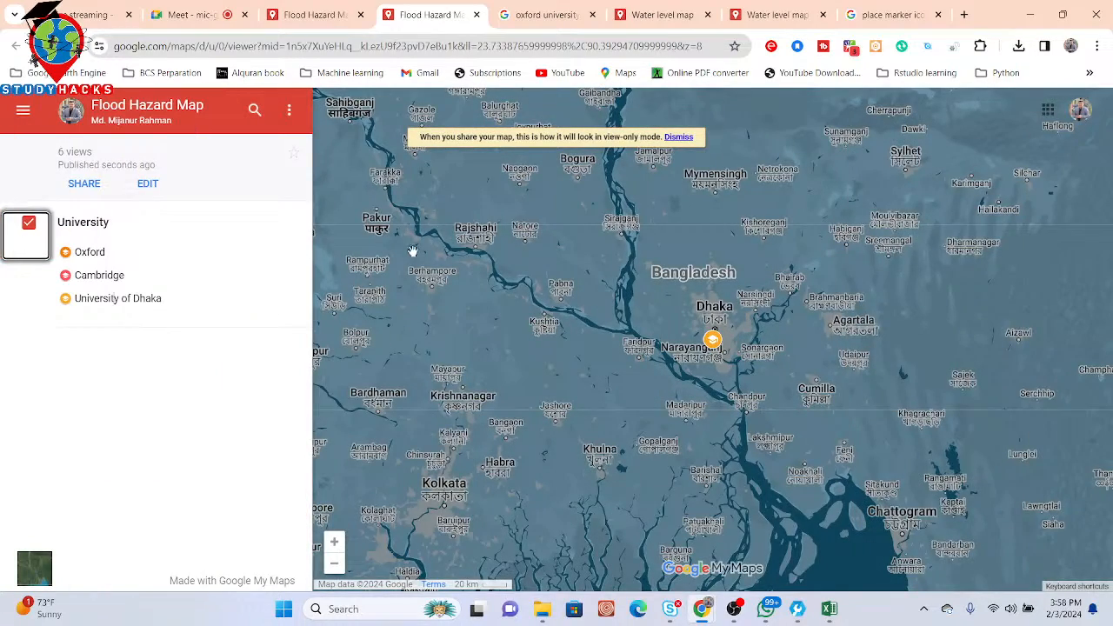
pyautogui.moveTo(443, 251); pyautogui.dragTo(612, 315)
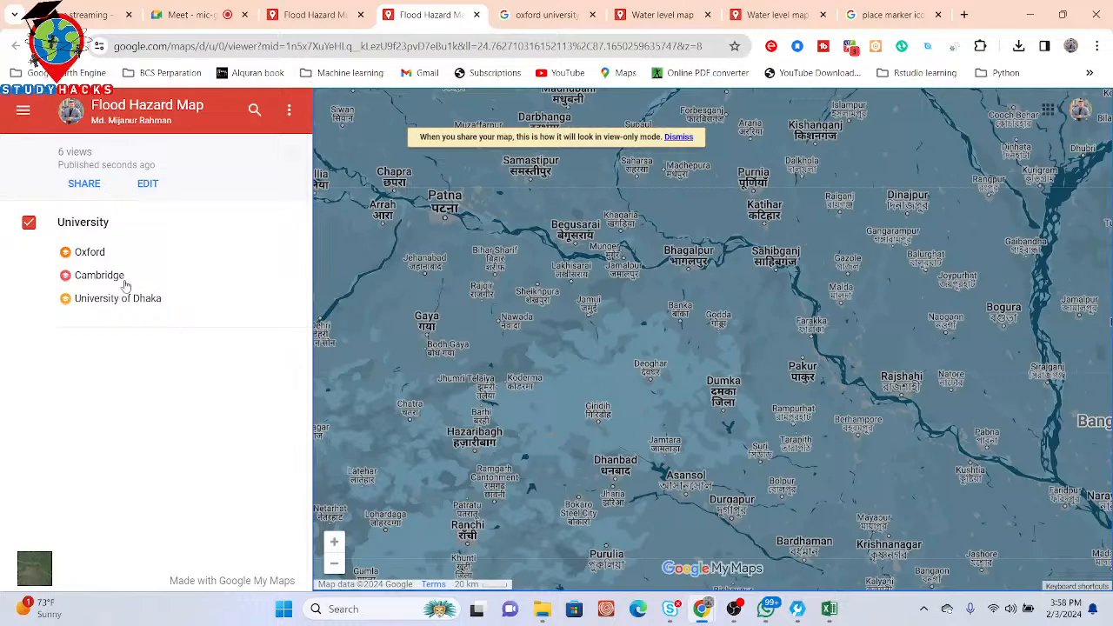
pyautogui.click(97, 274)
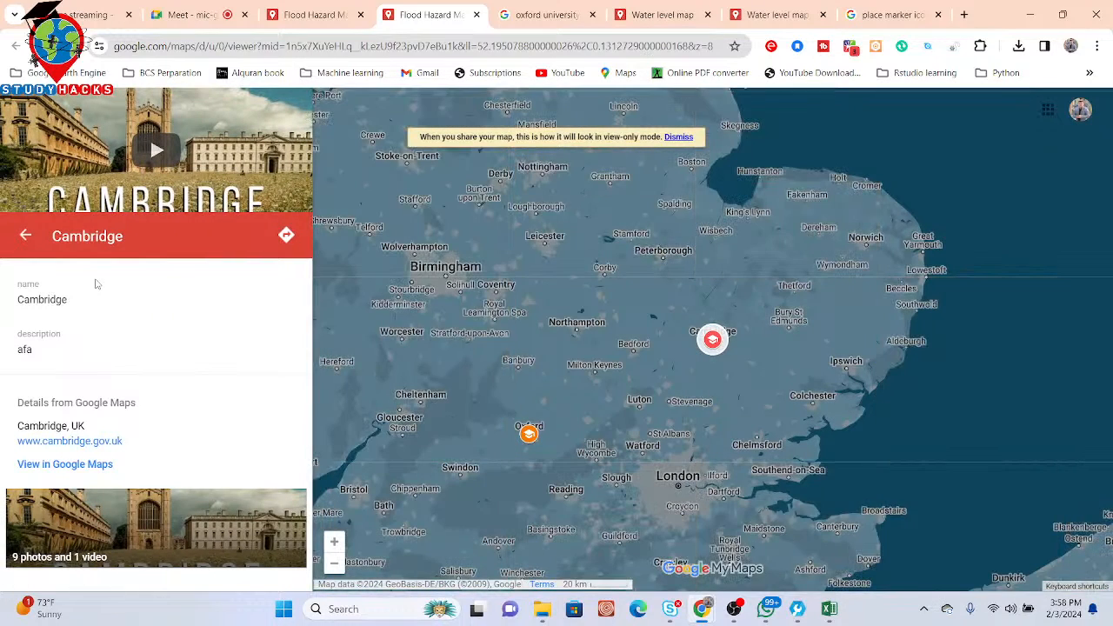
pyautogui.click(27, 238)
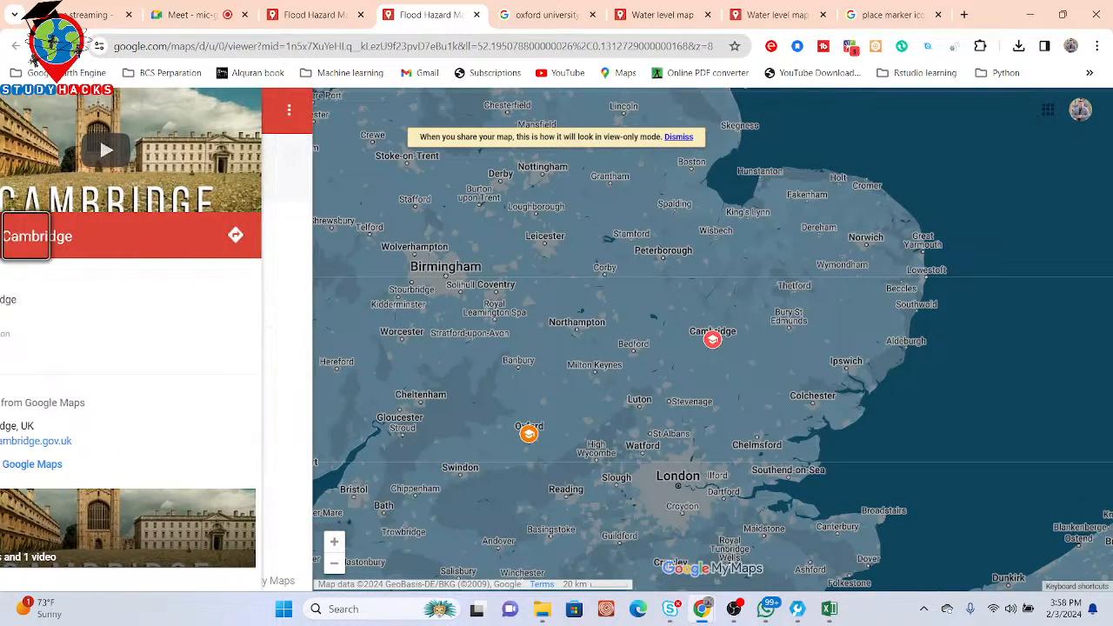
# Step: Examine the university markers on the dark base map from Britain across Asia to Bangladesh
pyautogui.scroll(-1, 682, 289)
pyautogui.scroll(-3, 682, 287)
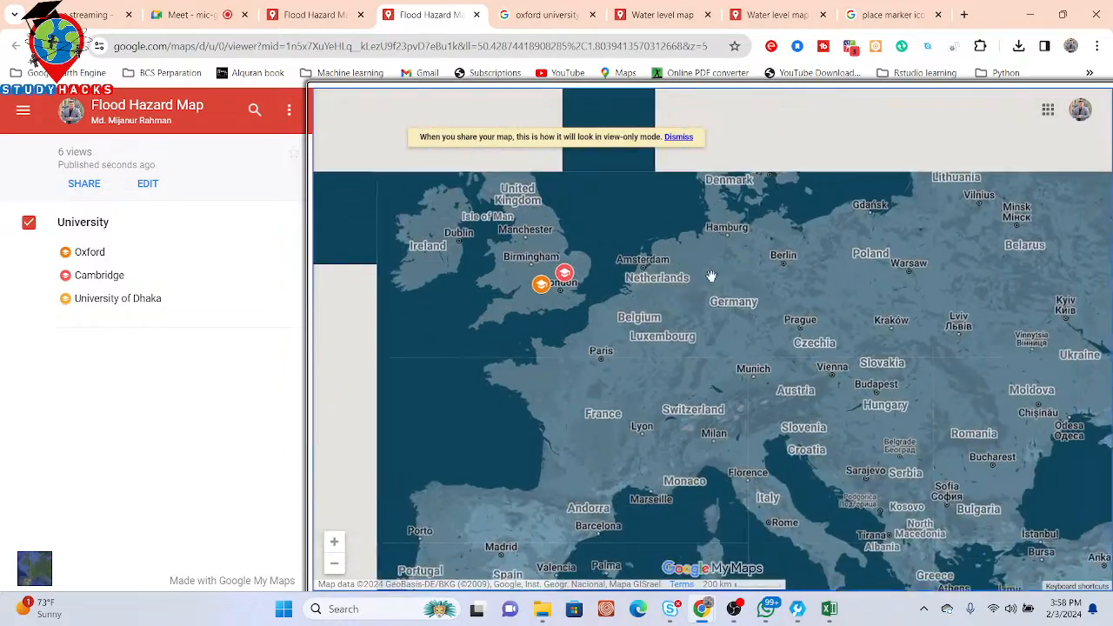
pyautogui.moveTo(711, 276); pyautogui.dragTo(676, 262)
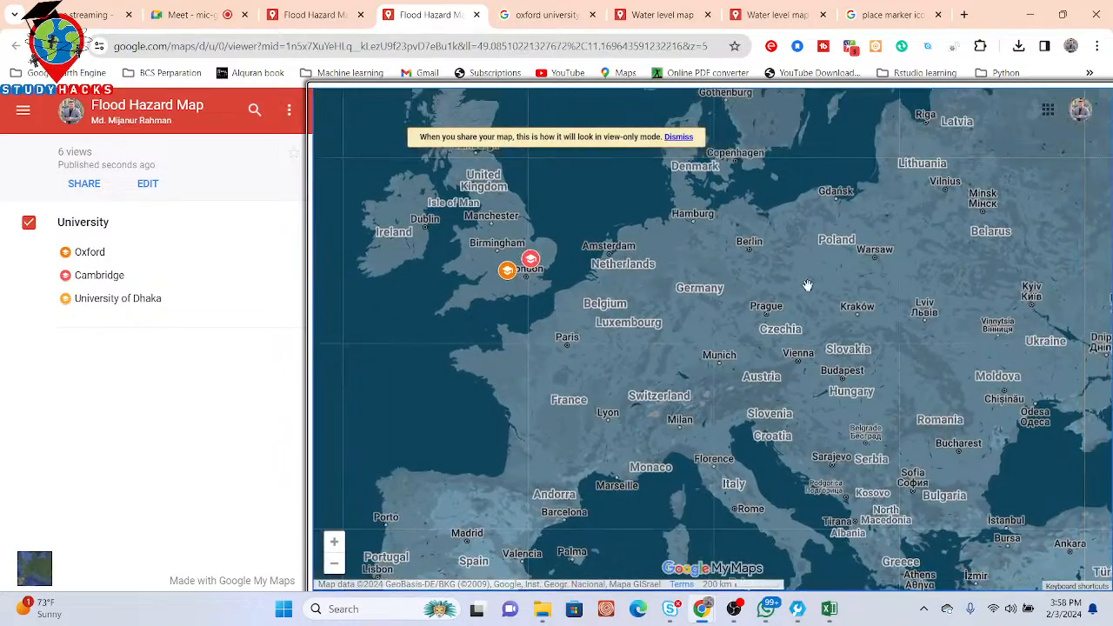
pyautogui.moveTo(807, 286); pyautogui.dragTo(589, 233)
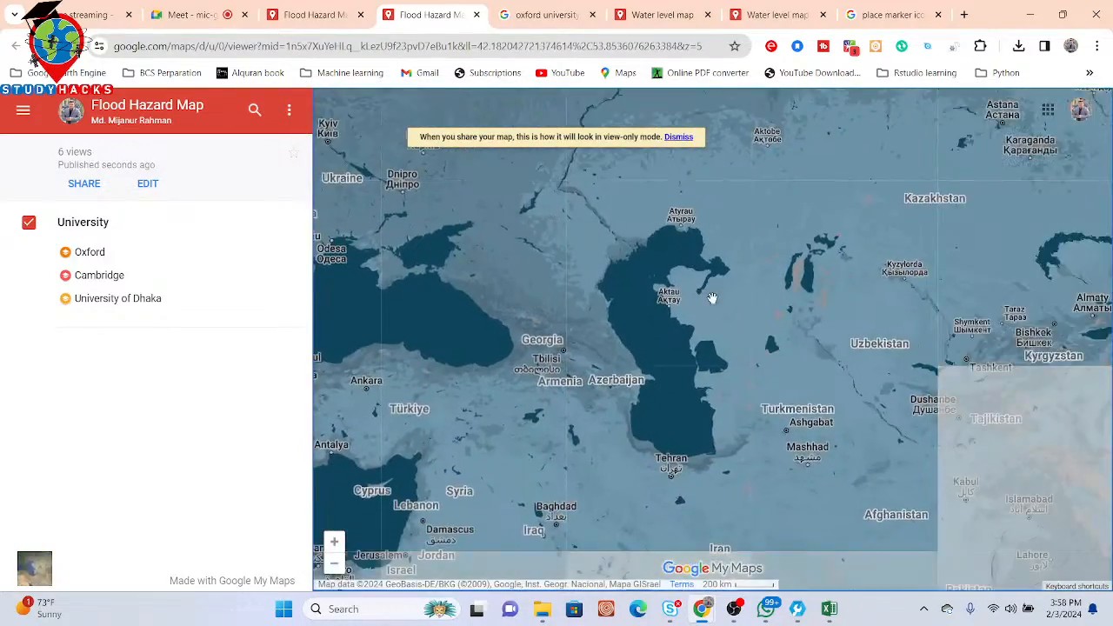
pyautogui.moveTo(761, 307); pyautogui.dragTo(499, 261)
pyautogui.scroll(-1, 625, 304)
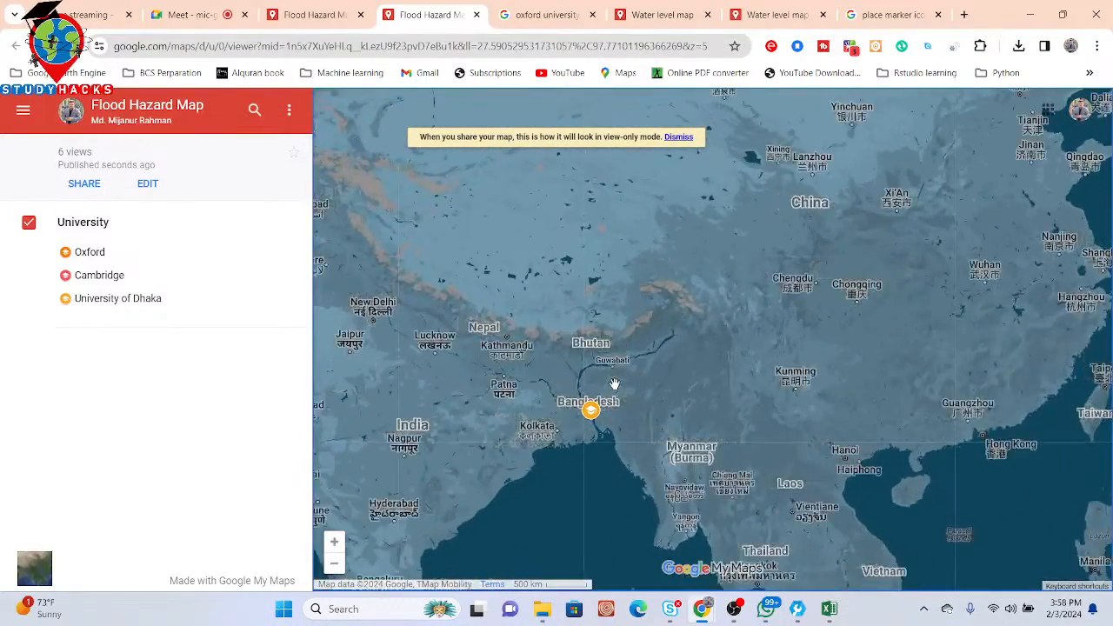
pyautogui.scroll(1, 614, 378)
pyautogui.scroll(1, 577, 318)
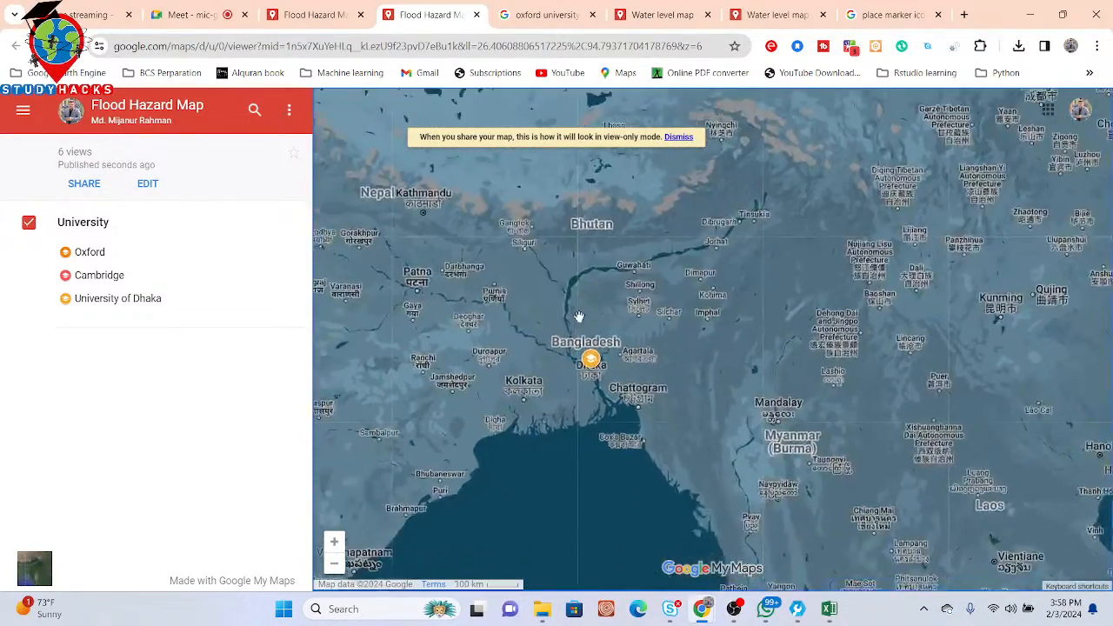
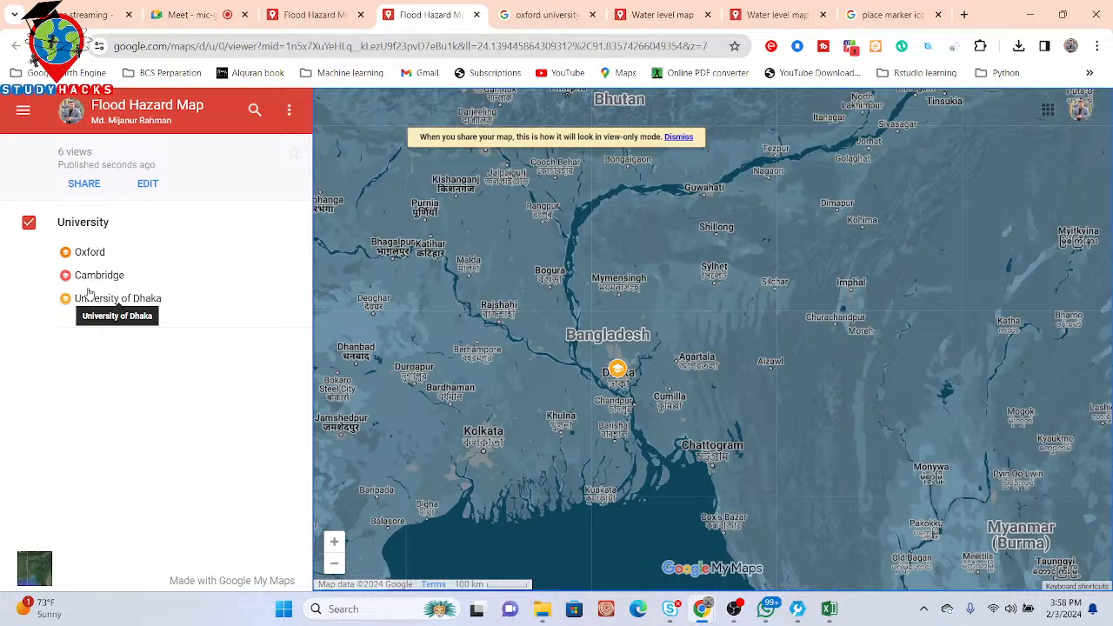
# Step: Return to the Flood Hazard Map editor, view Bangladesh, and look at the untitled layer's file import dialog before closing it
pyautogui.click(324, 15)
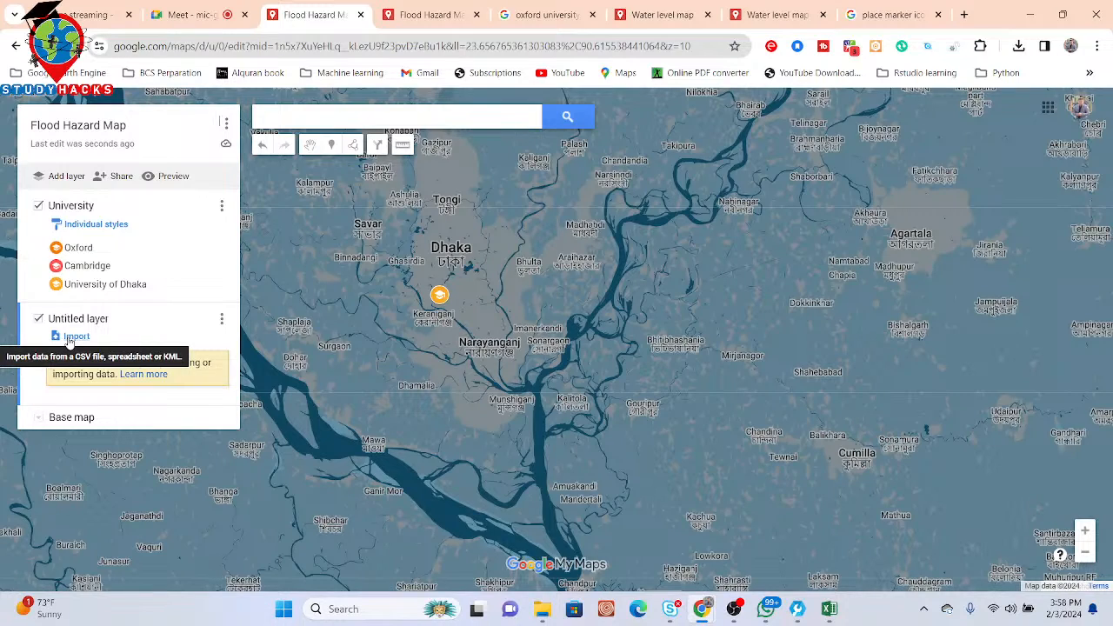
pyautogui.scroll(-5, 355, 252)
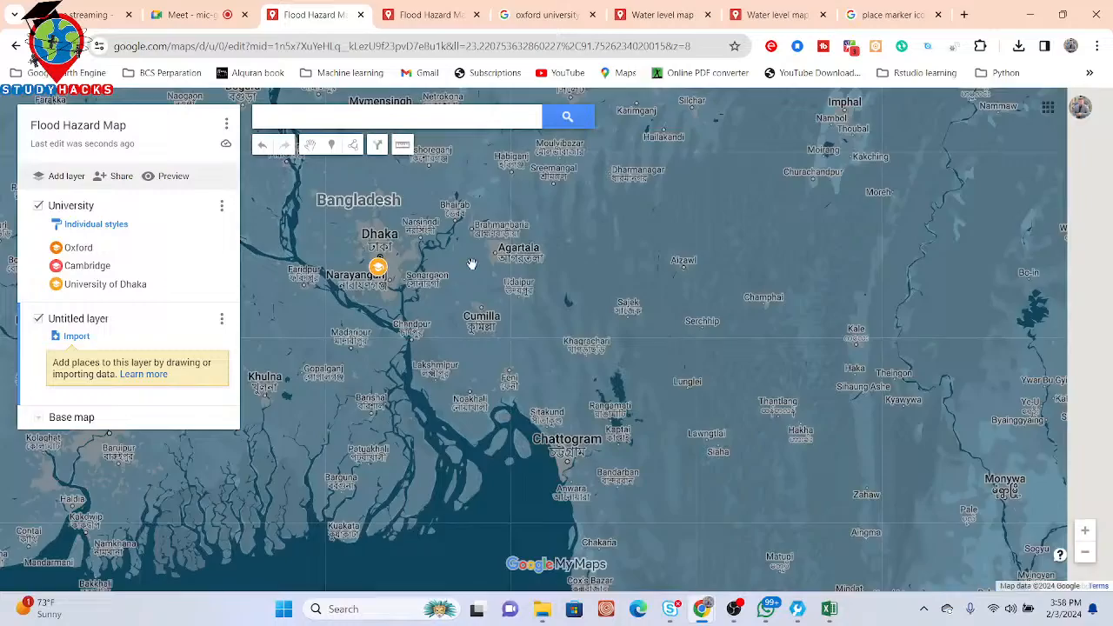
pyautogui.moveTo(473, 264); pyautogui.dragTo(577, 281)
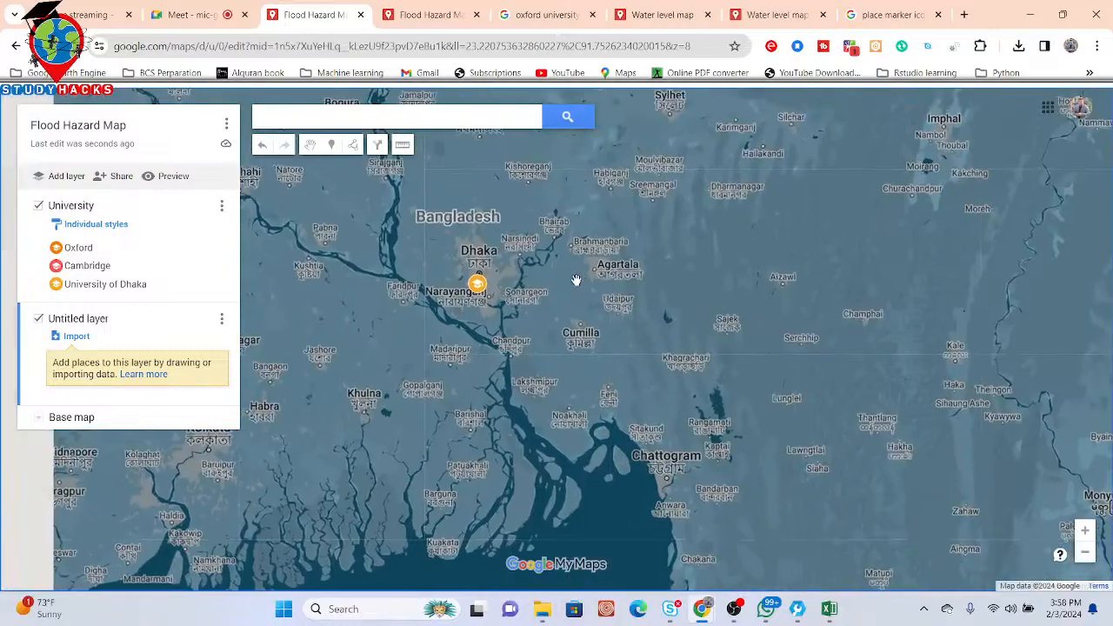
pyautogui.scroll(-2, 577, 281)
pyautogui.moveTo(546, 214); pyautogui.dragTo(554, 244)
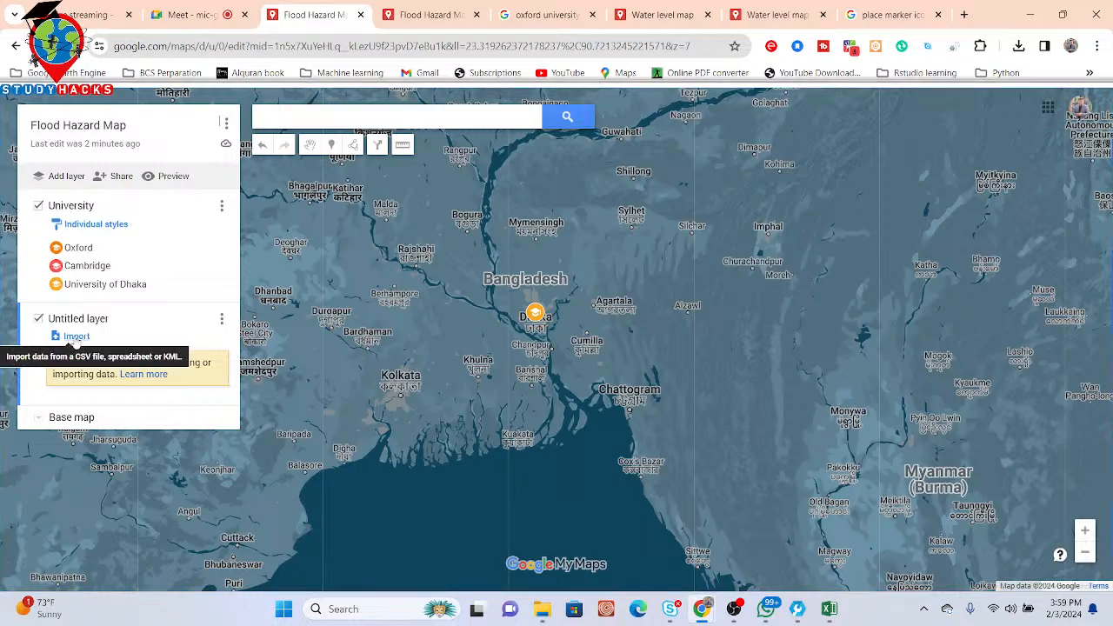
pyautogui.click(76, 337)
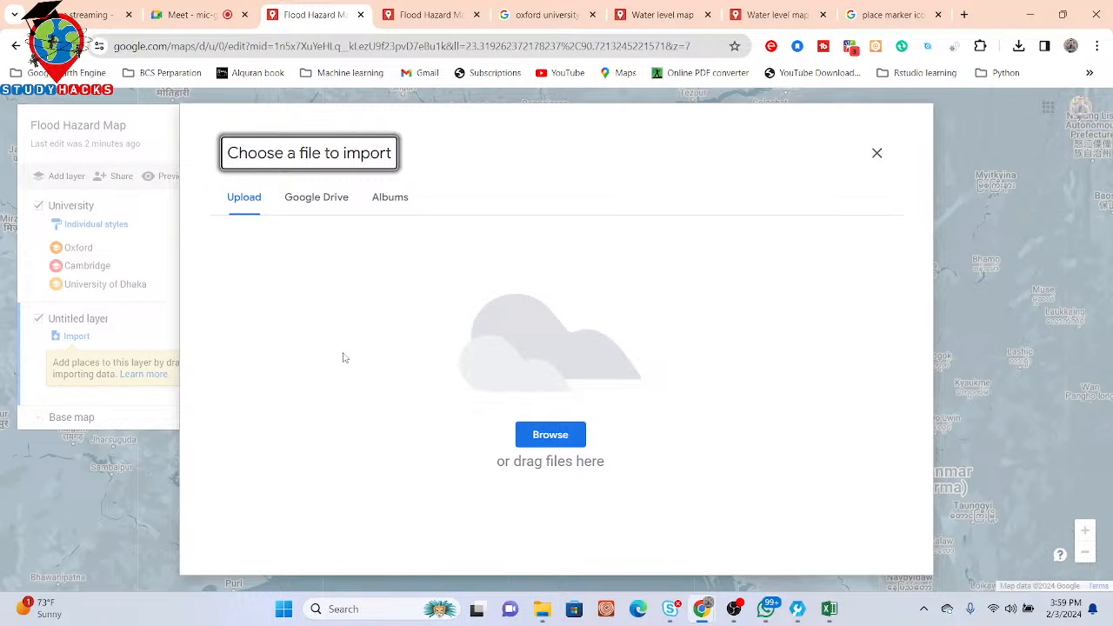
pyautogui.click(877, 153)
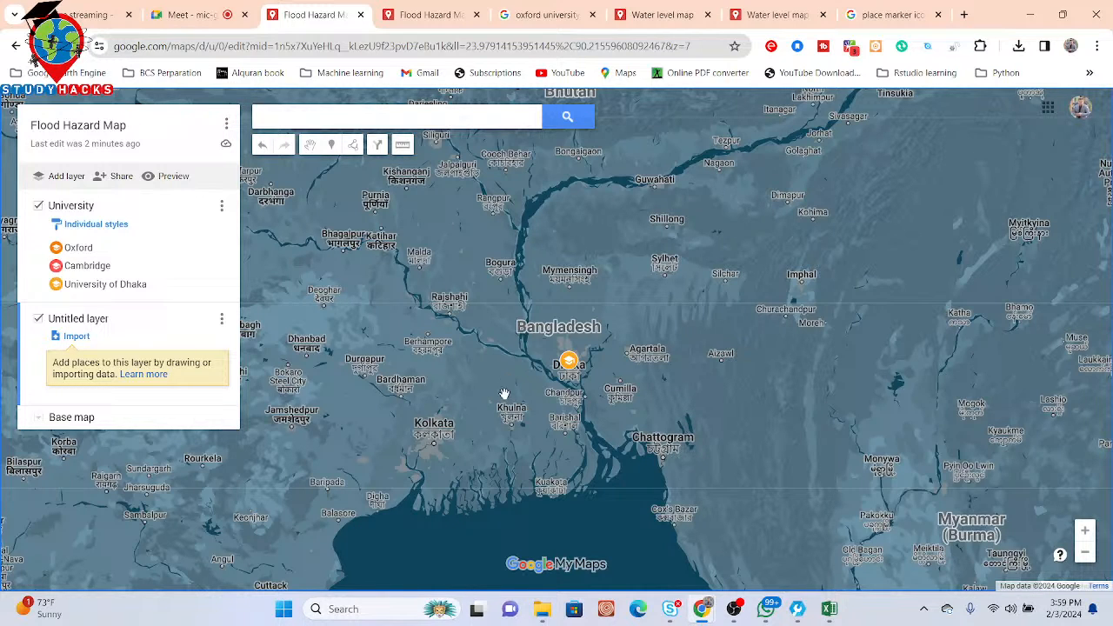
# Step: Search Windows for "google earth" and open the Google Earth best match
pyautogui.click(374, 608)
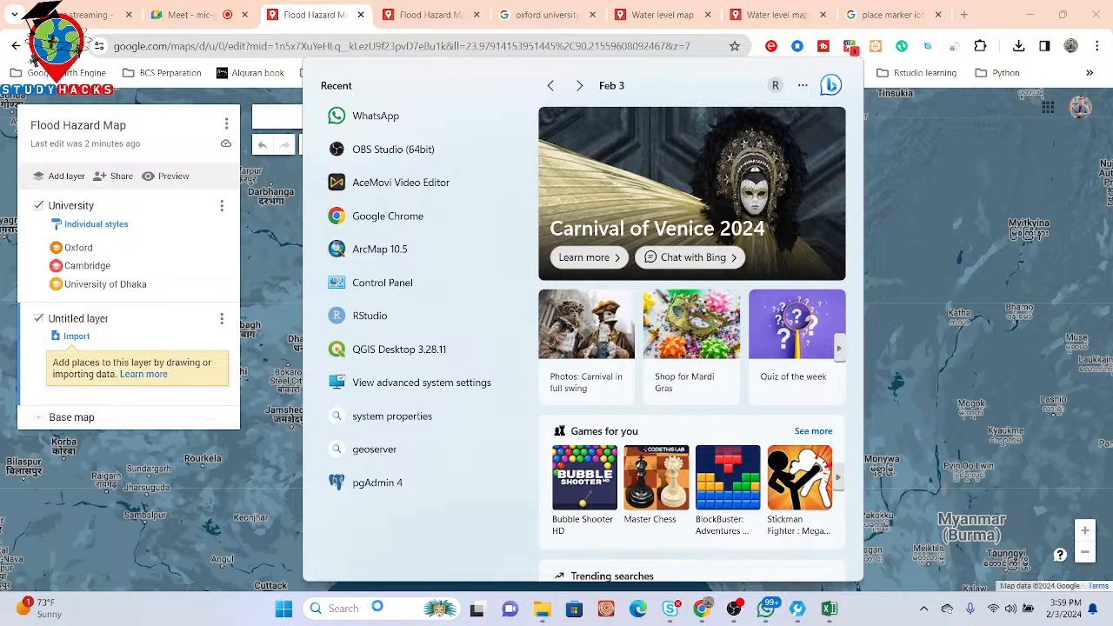
pyautogui.write('google')
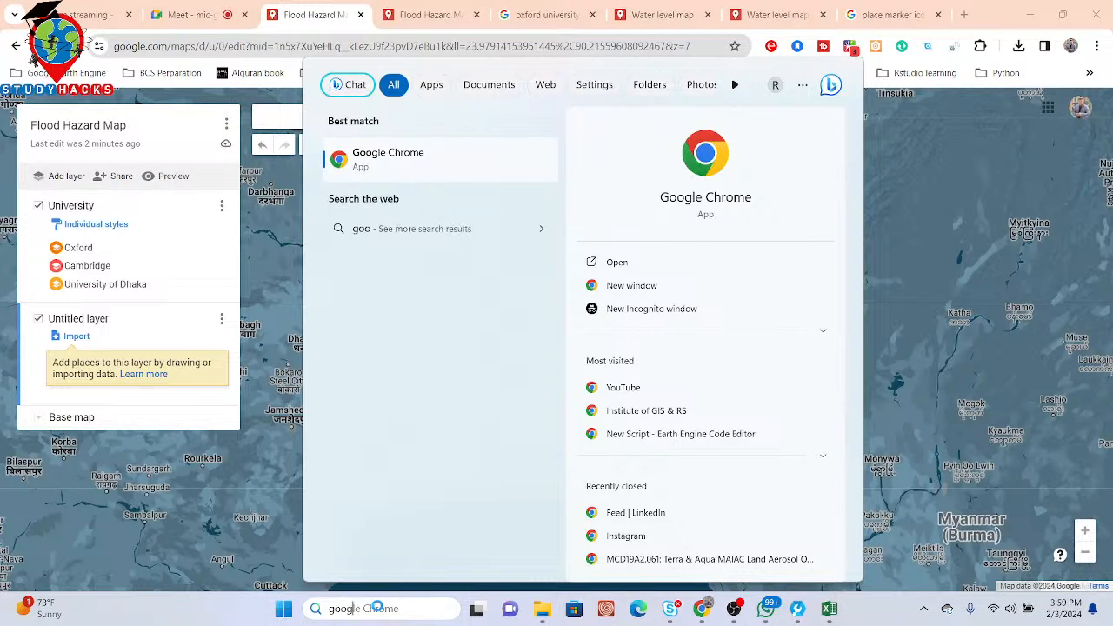
pyautogui.write(' earth')
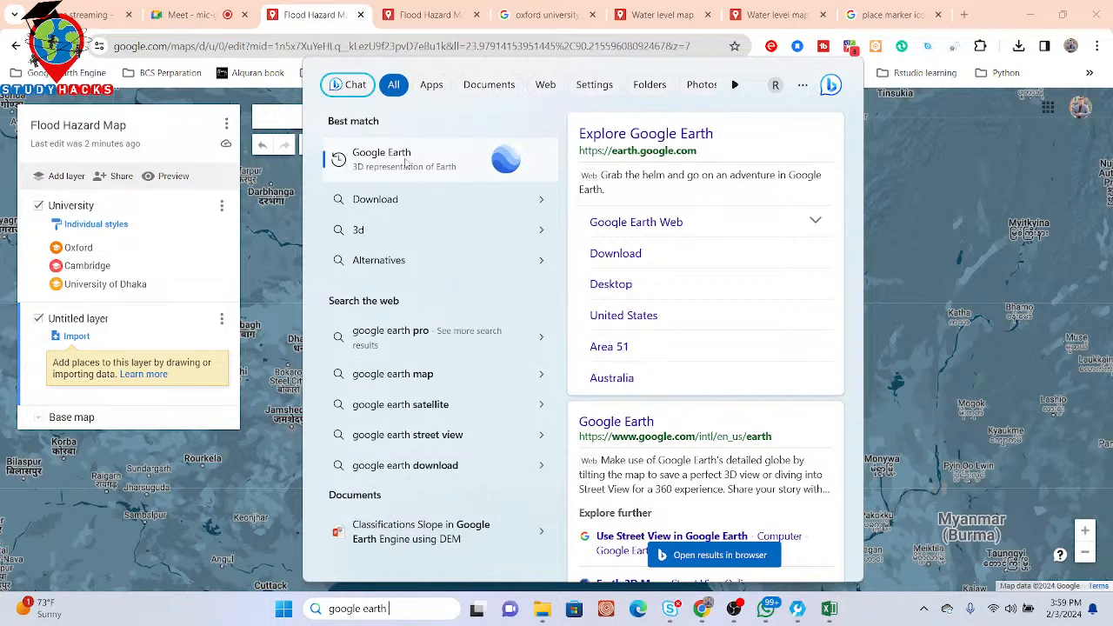
pyautogui.click(406, 162)
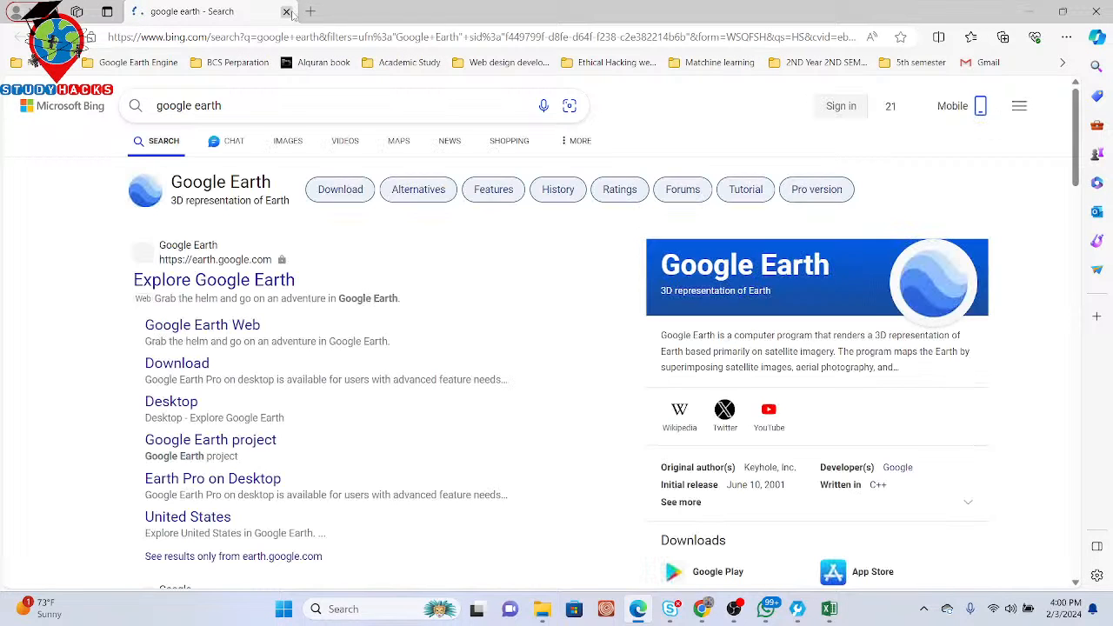
# Step: Close the Bing results window and search Google for "google earth" in a new Chrome tab
pyautogui.click(1096, 12)
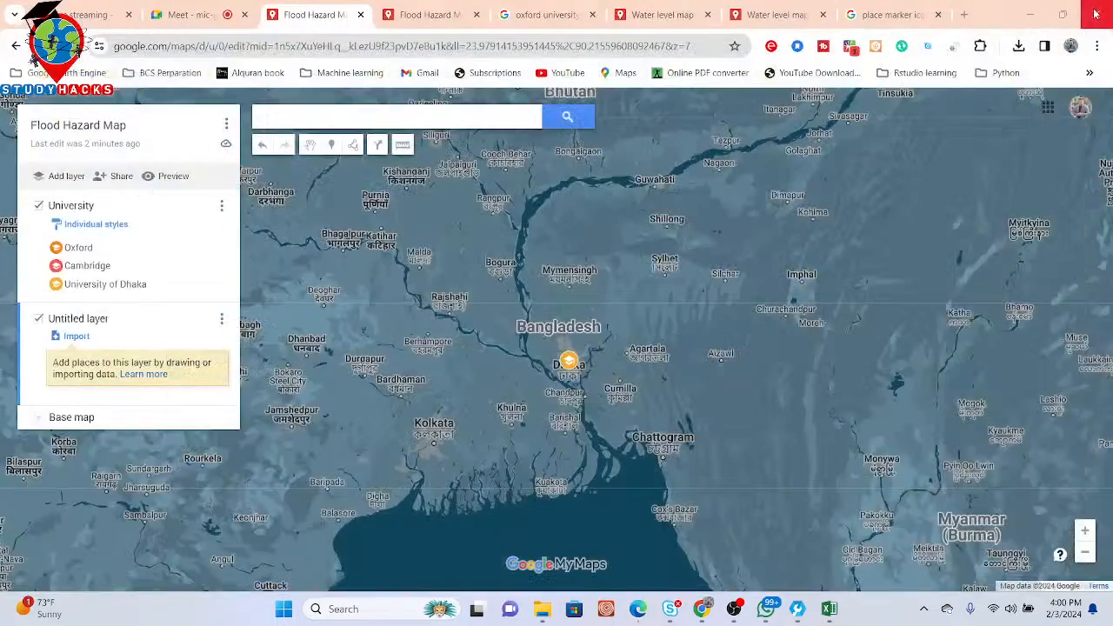
pyautogui.click(966, 15)
pyautogui.write('g')
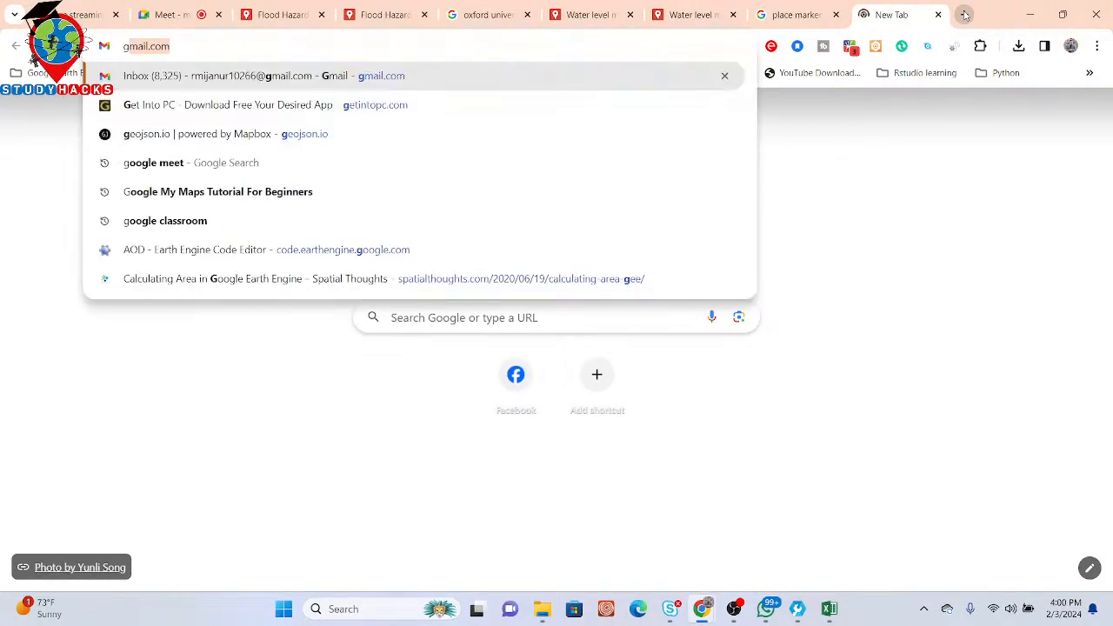
pyautogui.write('oogle ea')
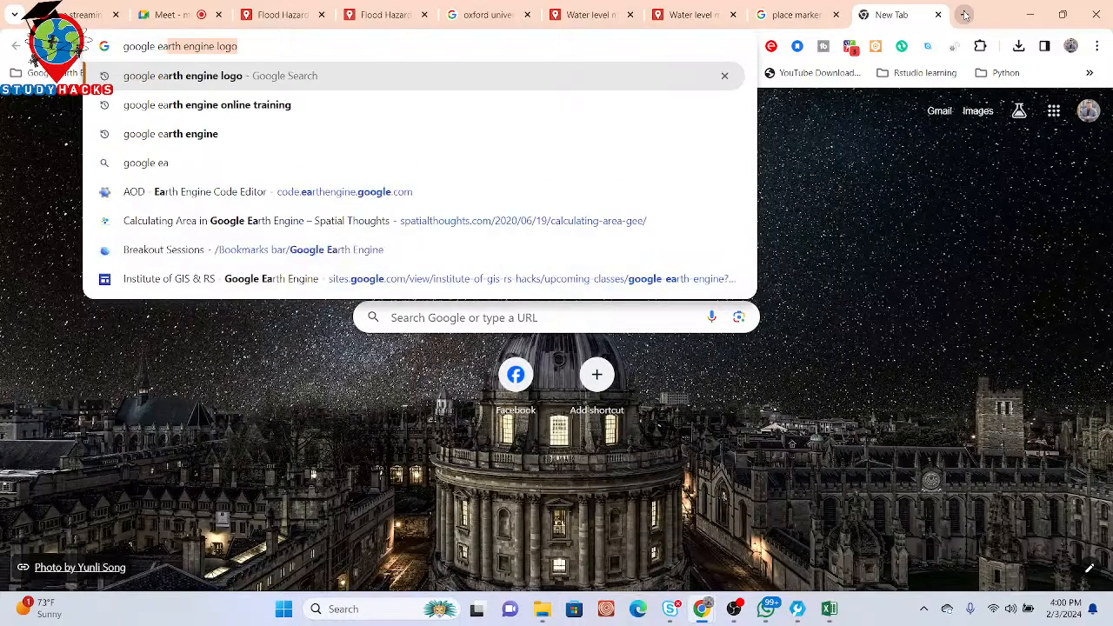
pyautogui.write('rthe')
pyautogui.press('BackSpace')
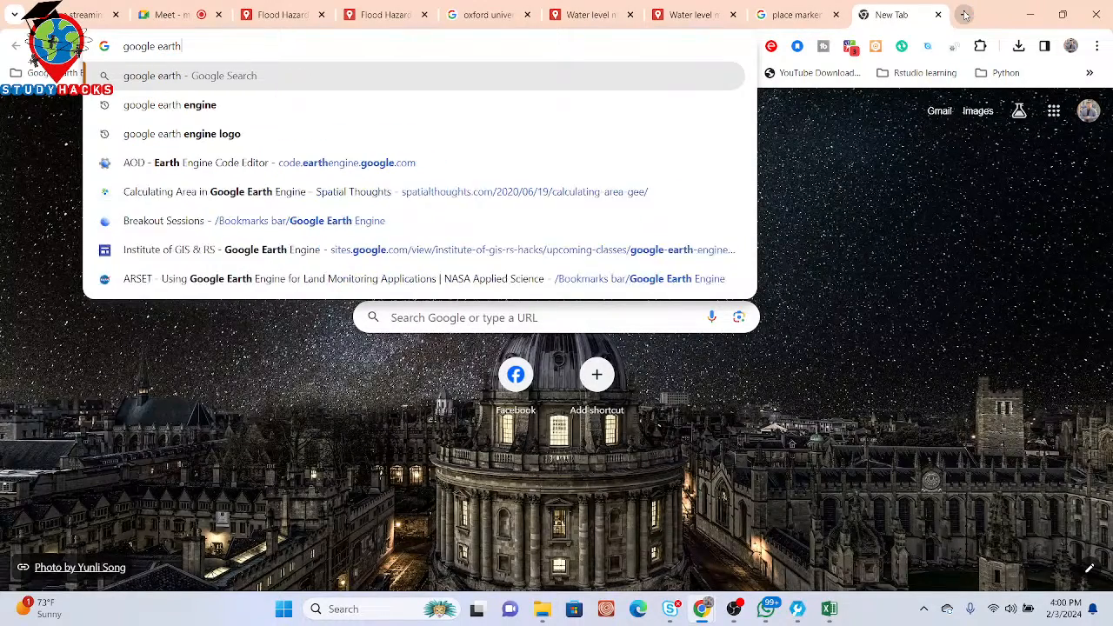
pyautogui.press('Return')
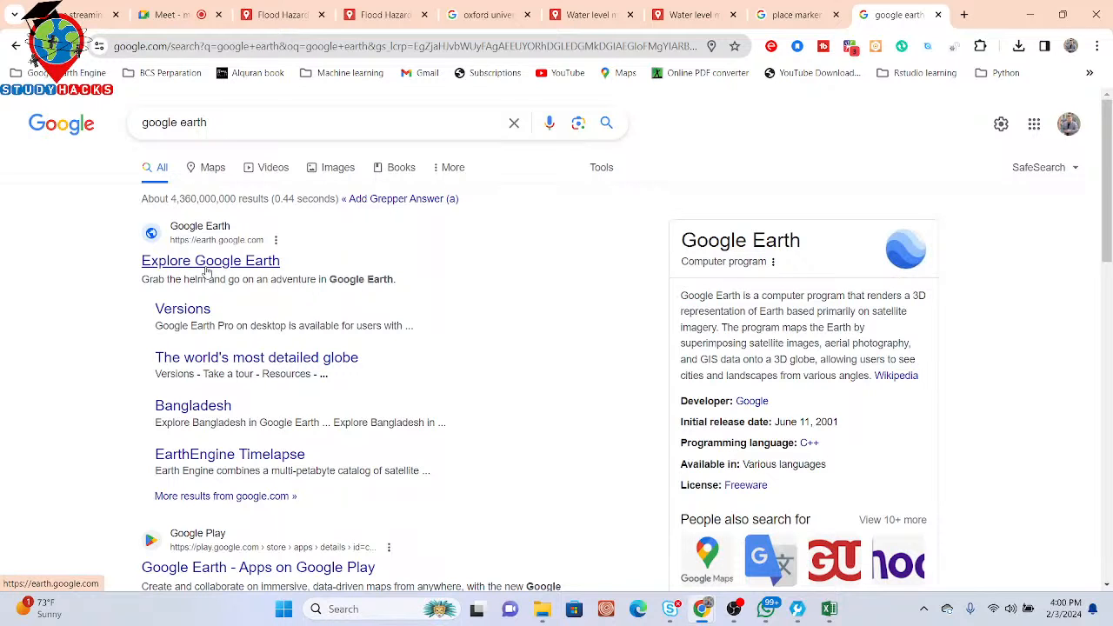
# Step: Open web Google Earth from the Explore Google Earth result, passing its new-look introduction, and bring the wider Dhaka area into view
pyautogui.click(207, 272)
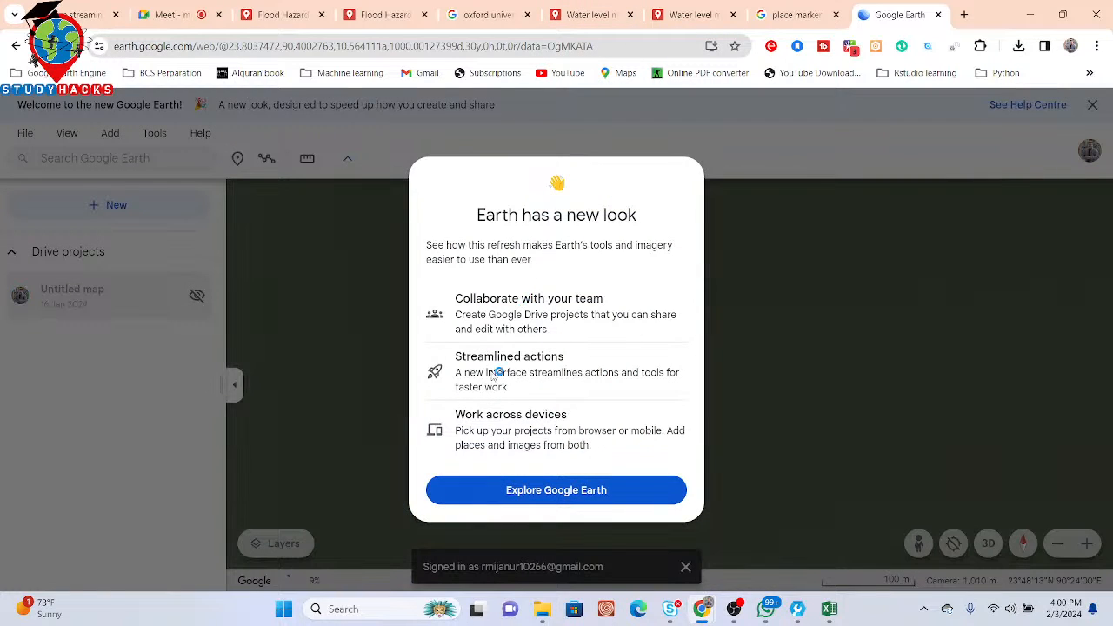
pyautogui.click(554, 492)
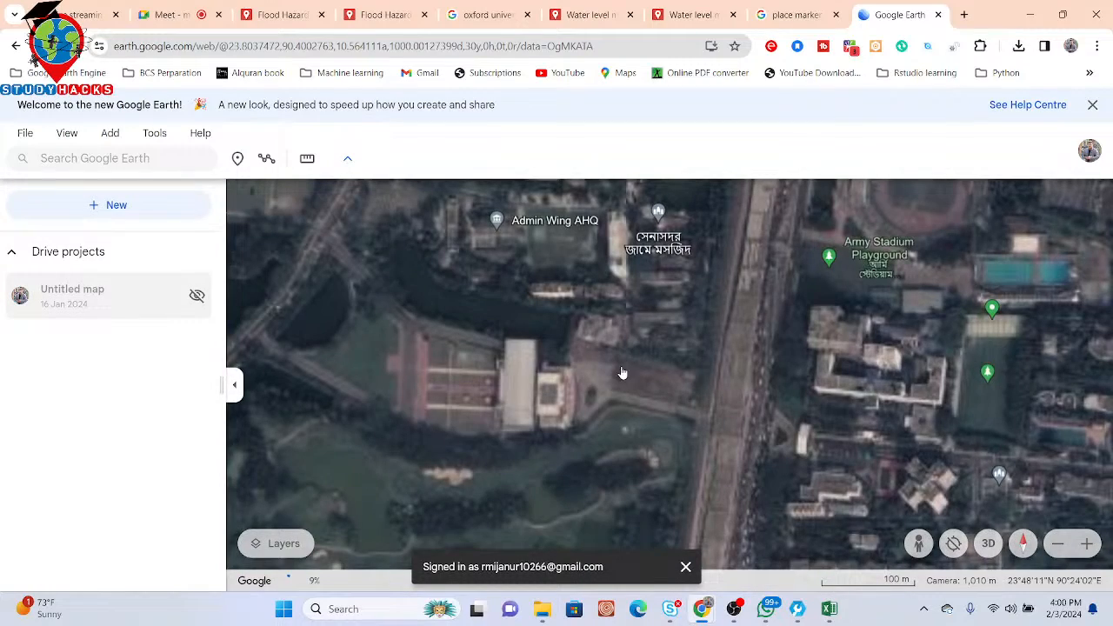
pyautogui.scroll(-4, 623, 372)
pyautogui.scroll(-3, 622, 372)
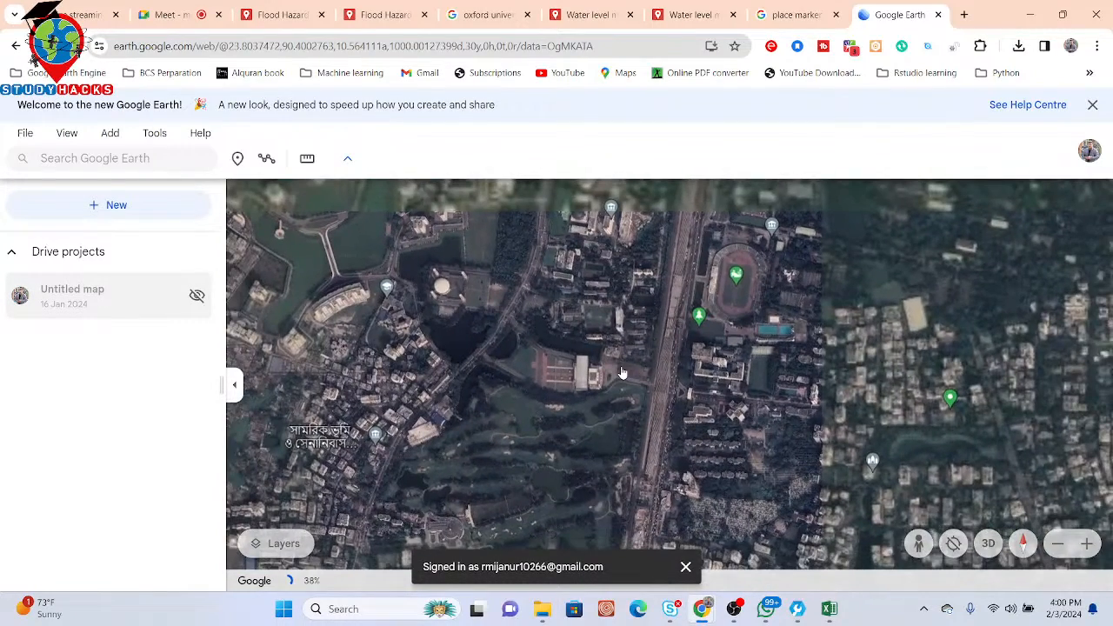
pyautogui.scroll(-5, 622, 372)
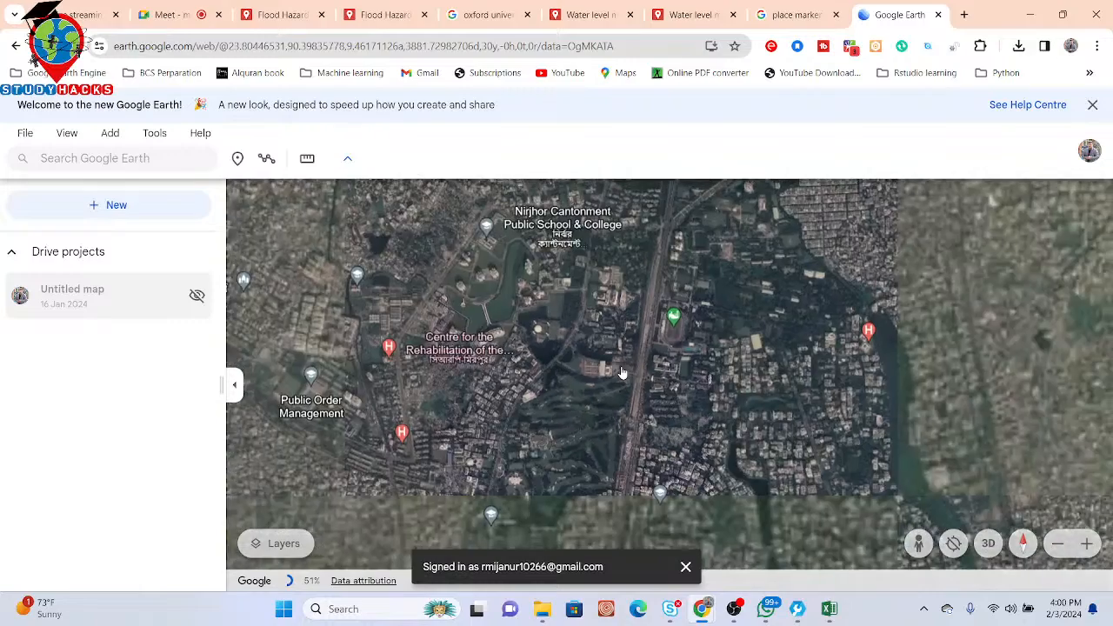
pyautogui.scroll(-3, 622, 372)
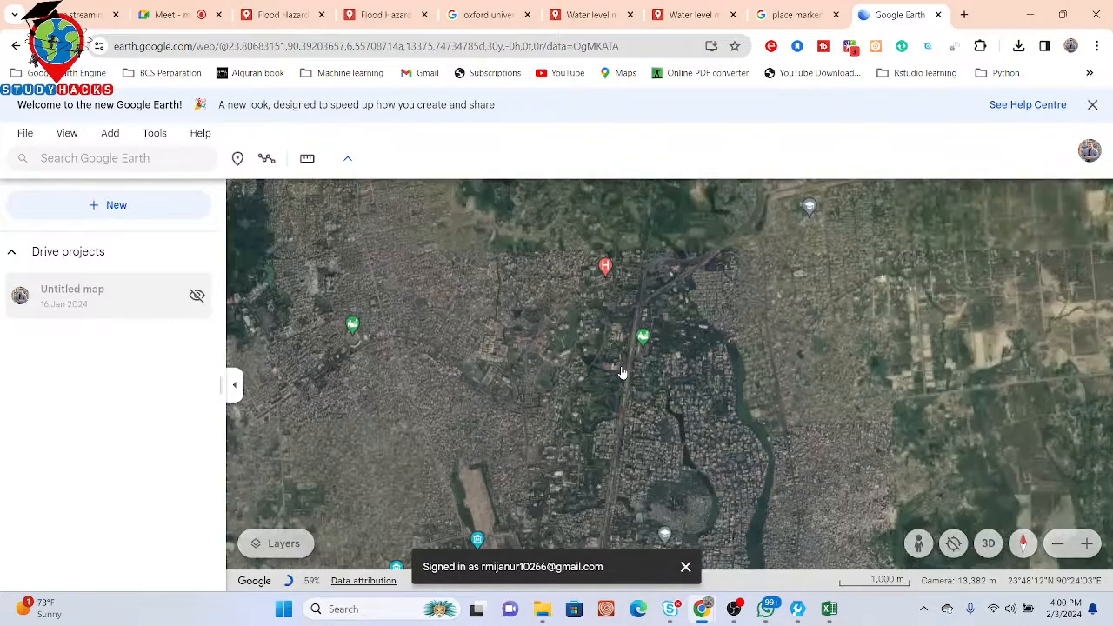
pyautogui.scroll(-3, 623, 372)
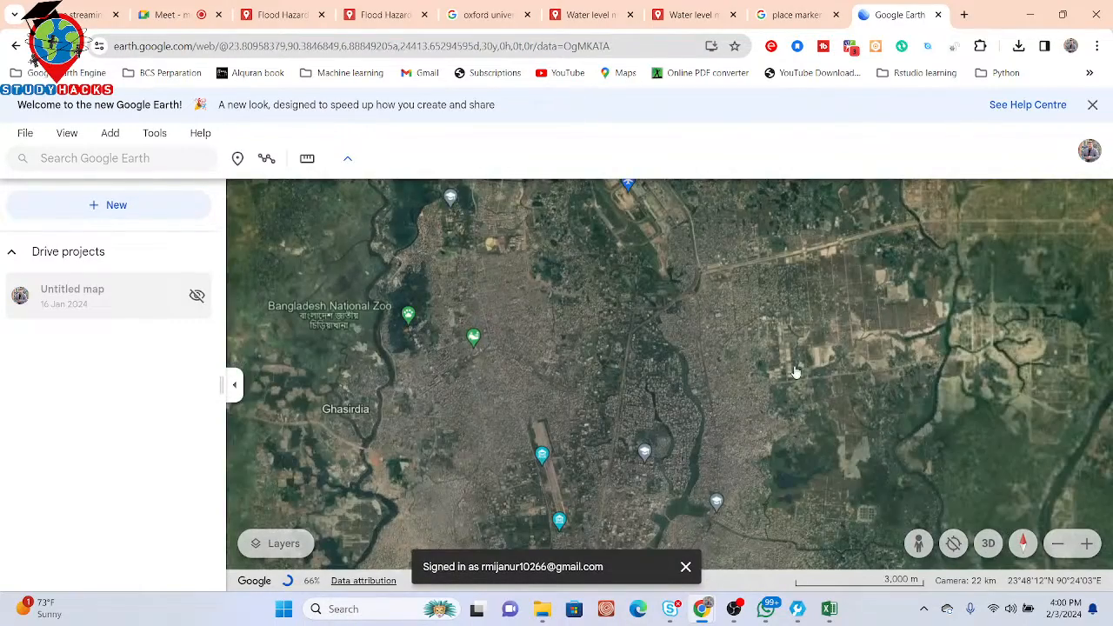
pyautogui.moveTo(637, 305); pyautogui.dragTo(625, 270)
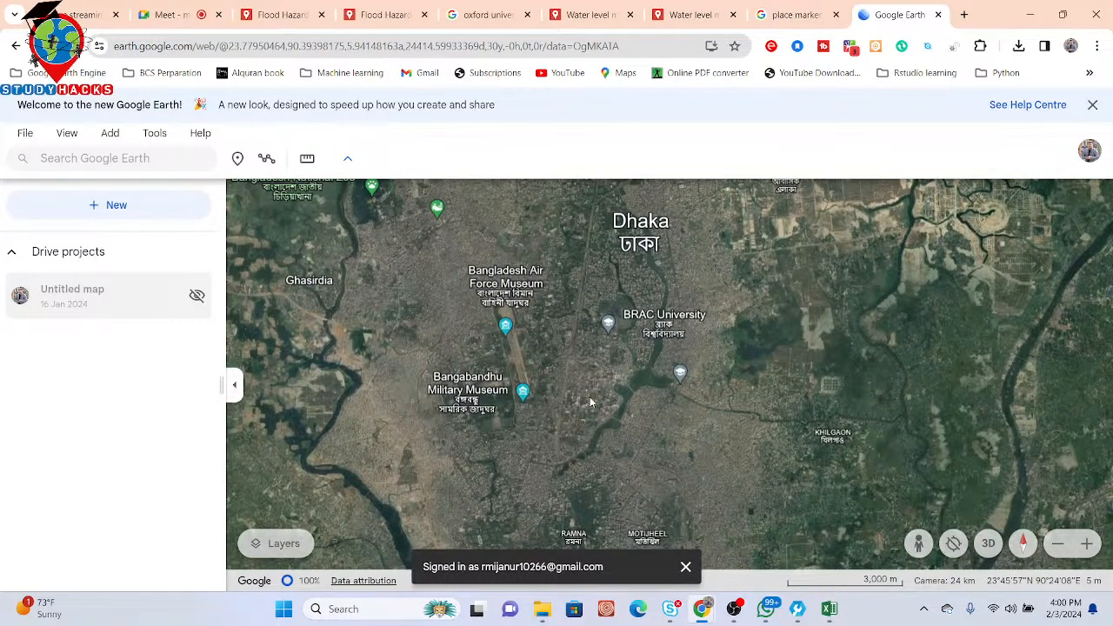
# Step: Switch the map layer style to Clean so that no borders, labels, places or roads are drawn
pyautogui.click(259, 545)
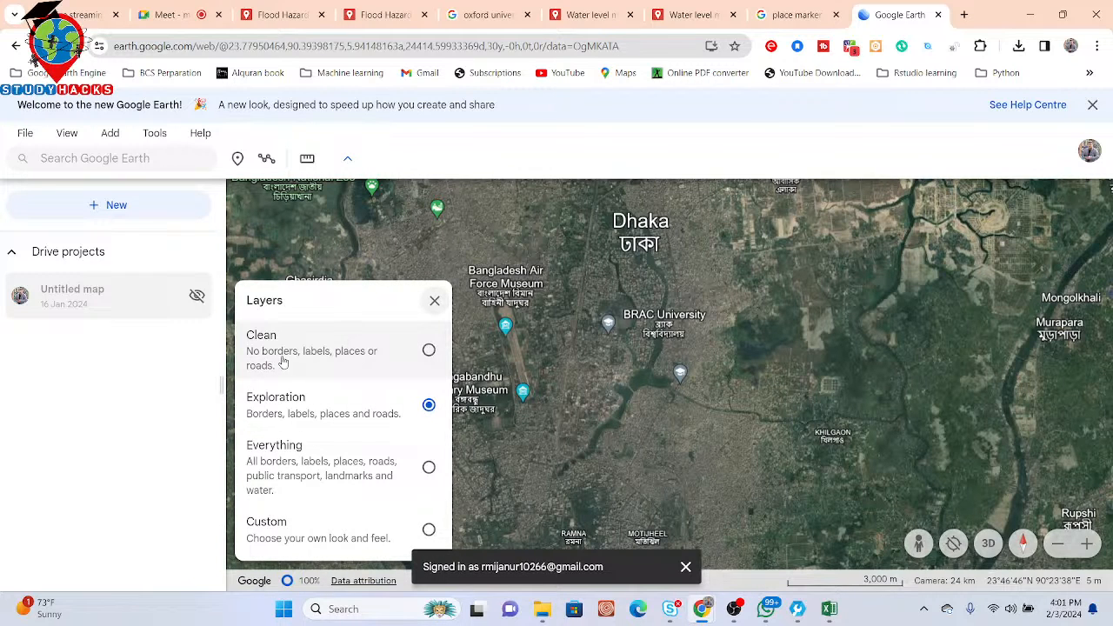
pyautogui.click(429, 351)
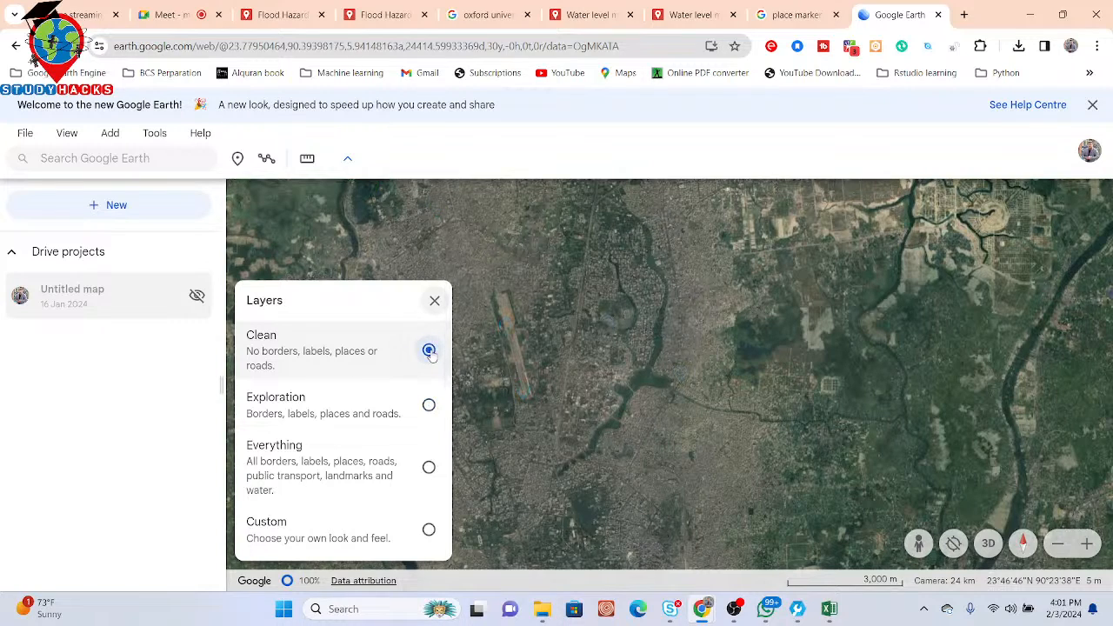
pyautogui.moveTo(740, 384); pyautogui.dragTo(768, 268)
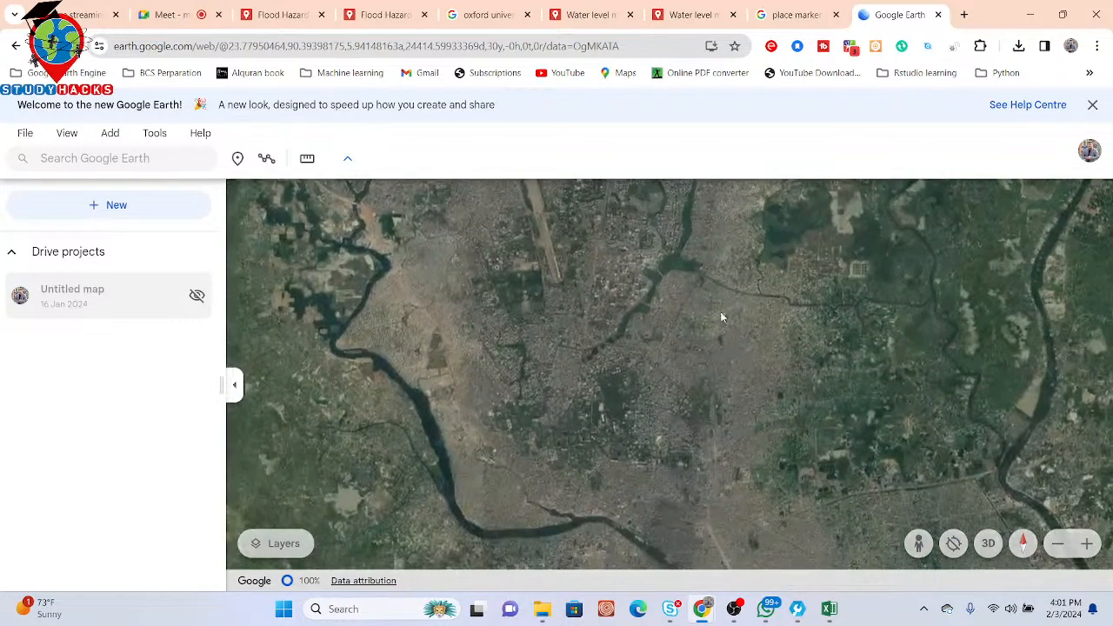
# Step: Examine the unlabelled satellite imagery of Dhaka and its surrounding rivers at wider and closer scales
pyautogui.scroll(-5, 669, 346)
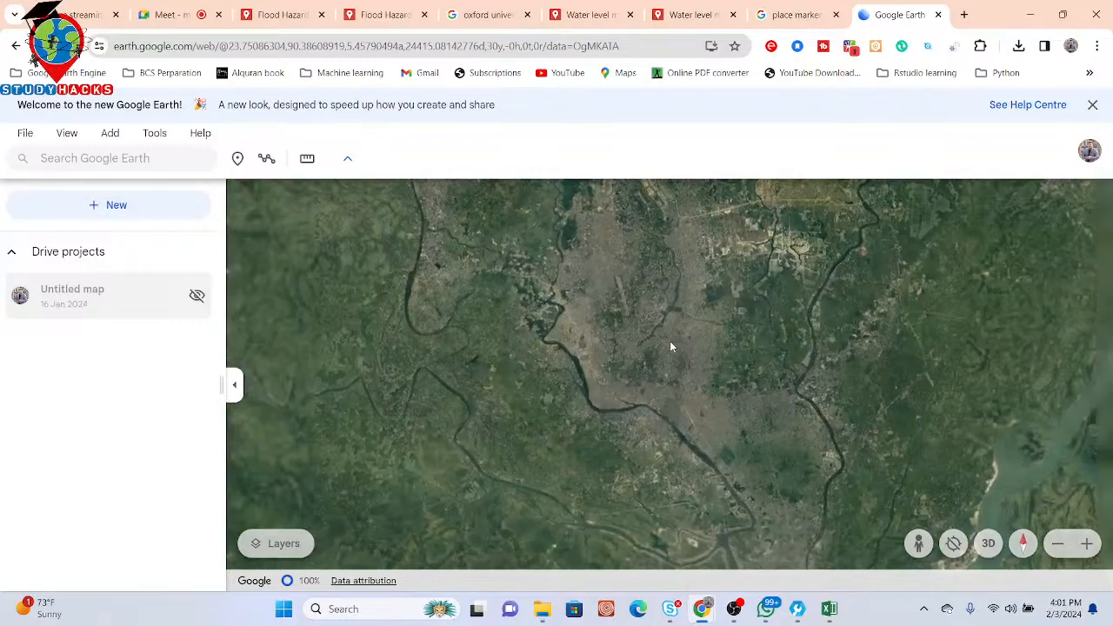
pyautogui.scroll(-2, 670, 346)
pyautogui.scroll(3, 644, 417)
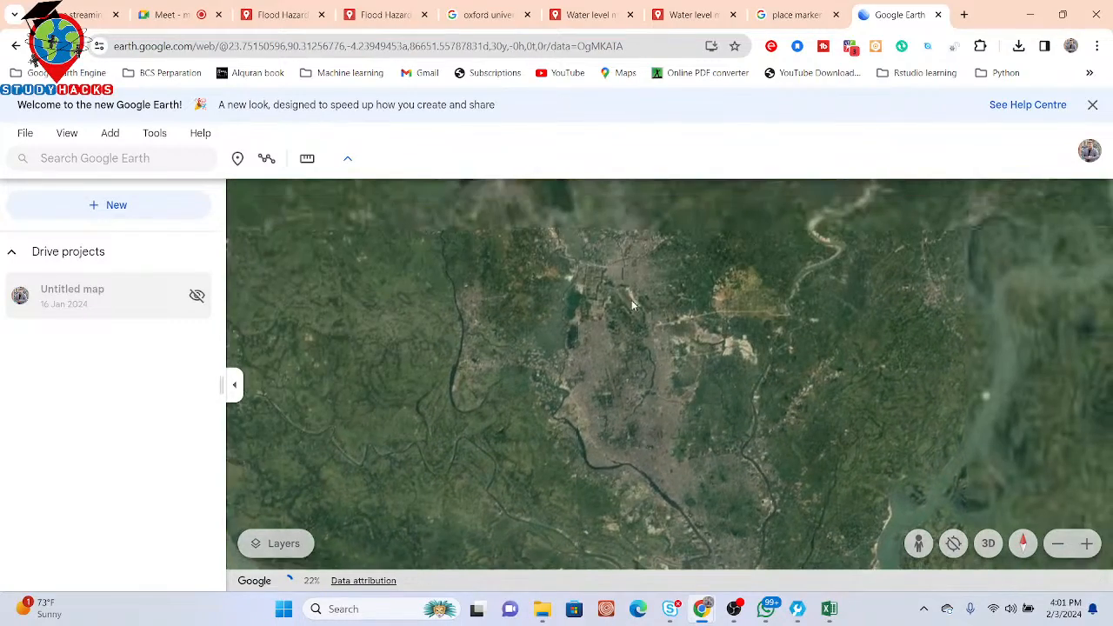
pyautogui.scroll(2, 633, 419)
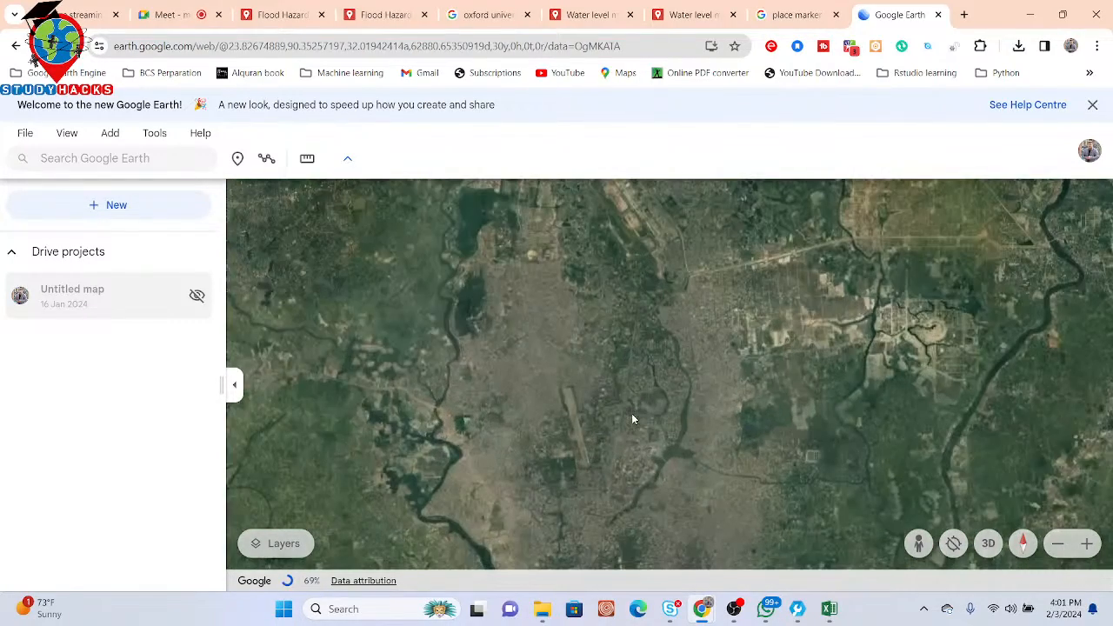
pyautogui.scroll(3, 632, 419)
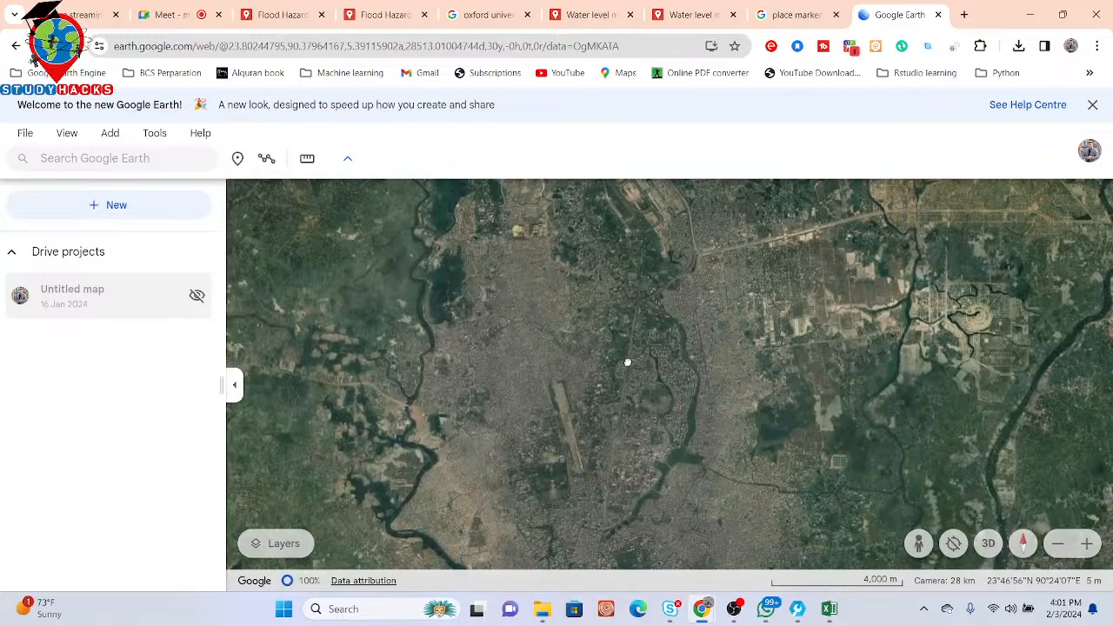
pyautogui.moveTo(628, 362); pyautogui.dragTo(617, 295)
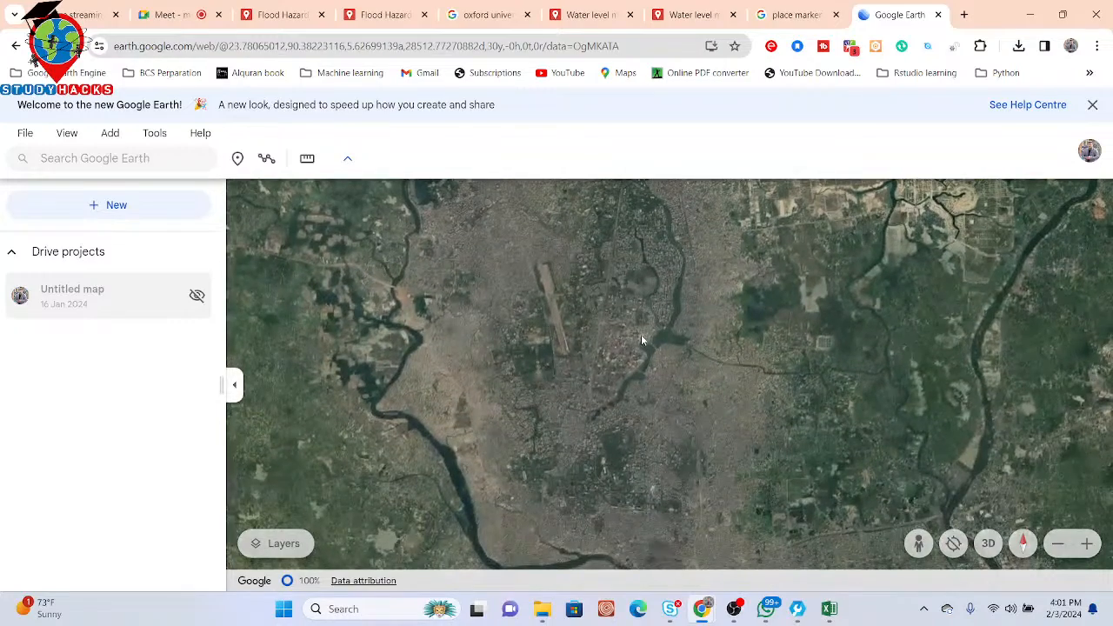
pyautogui.scroll(1, 642, 340)
pyautogui.scroll(2, 641, 335)
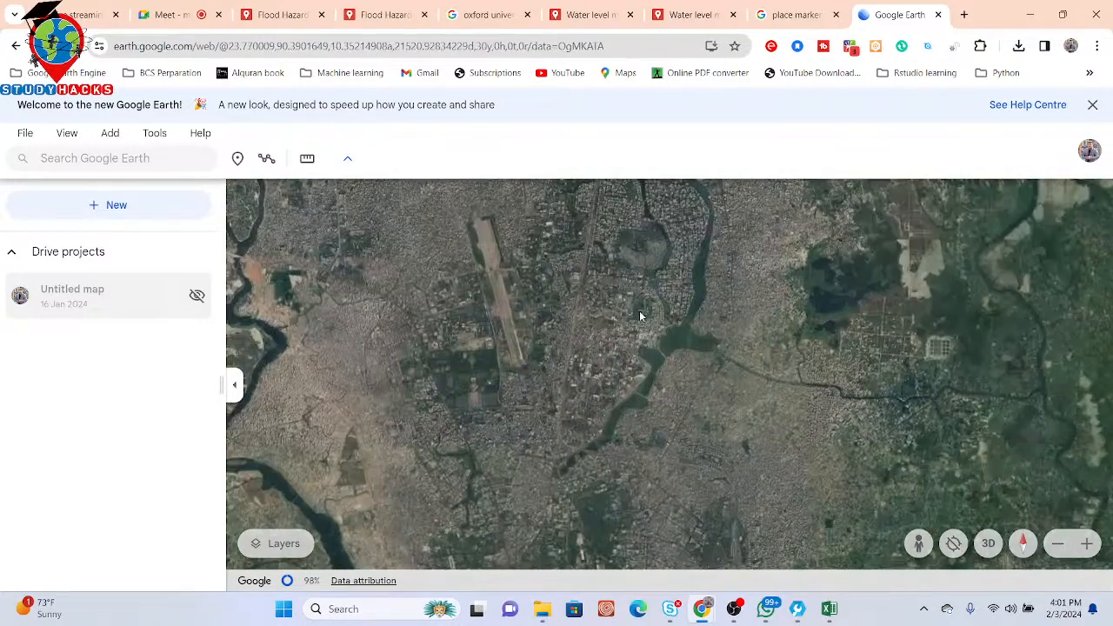
# Step: Start adding a placemark to the map
pyautogui.click(26, 134)
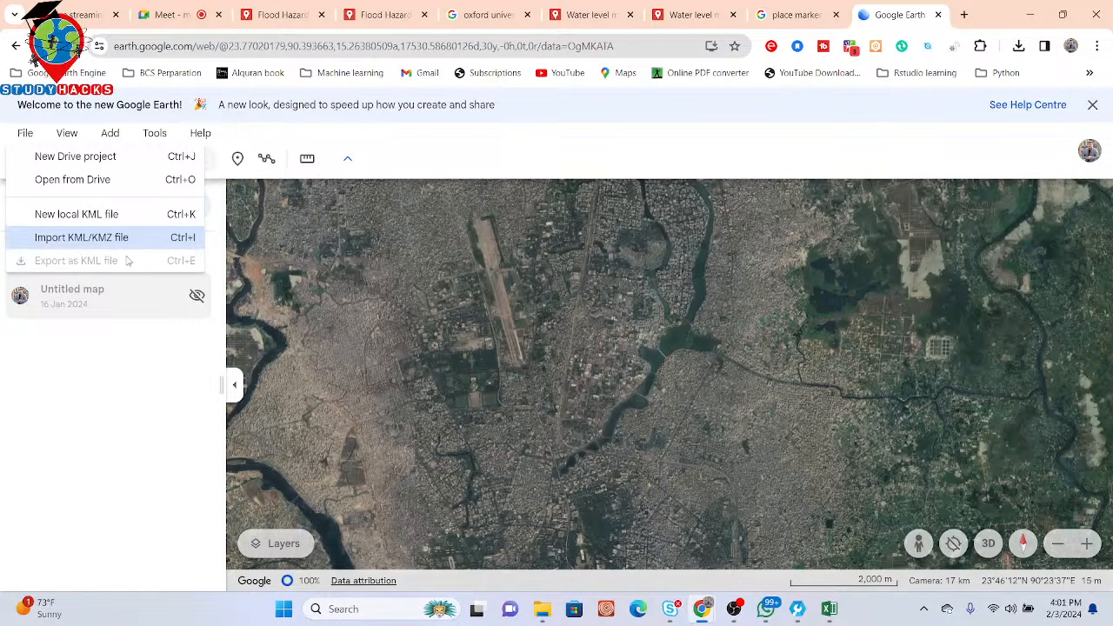
pyautogui.moveTo(66, 142)
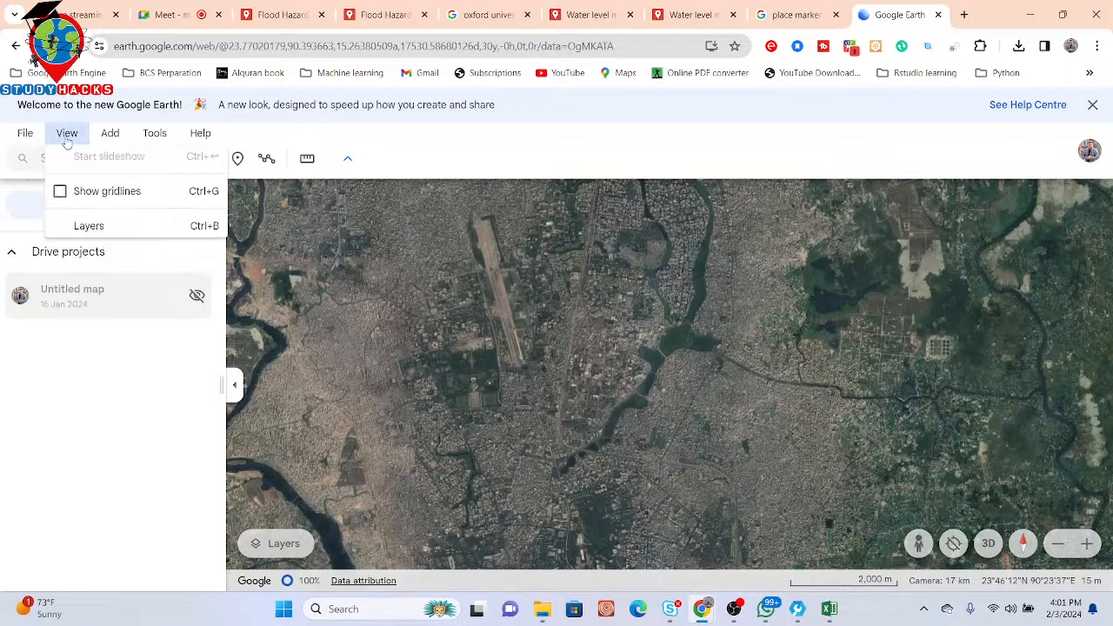
pyautogui.moveTo(108, 141)
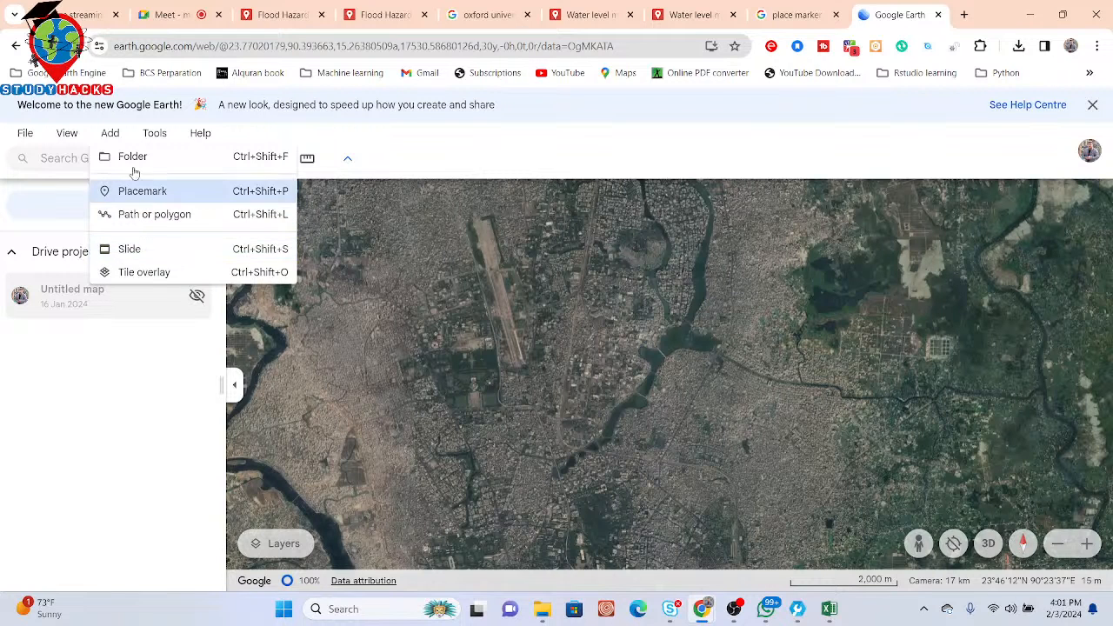
pyautogui.moveTo(153, 139)
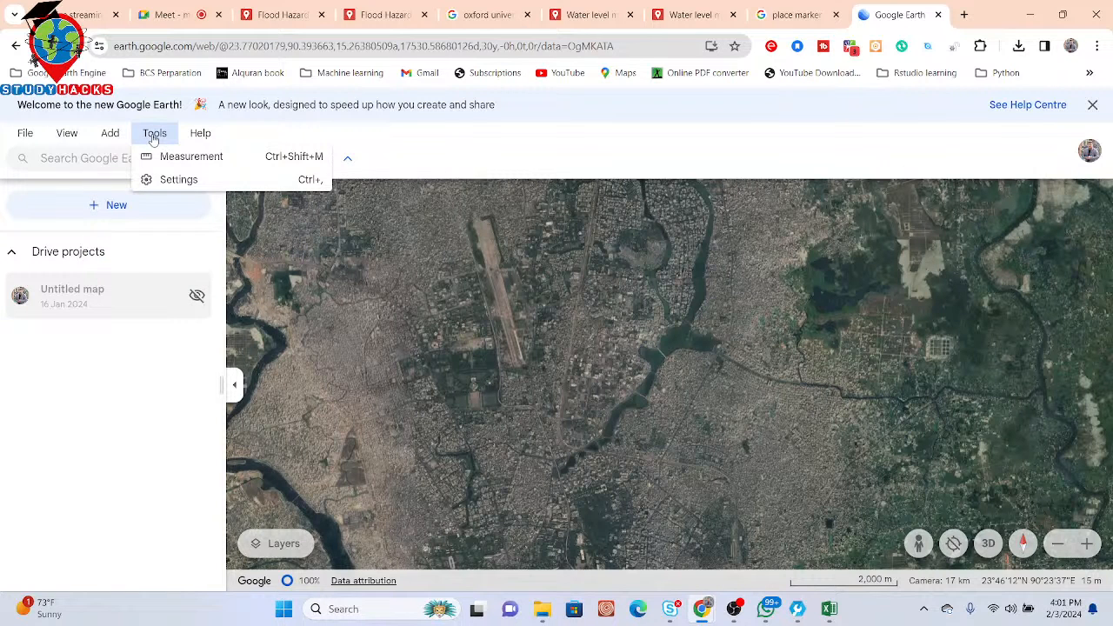
pyautogui.click(126, 189)
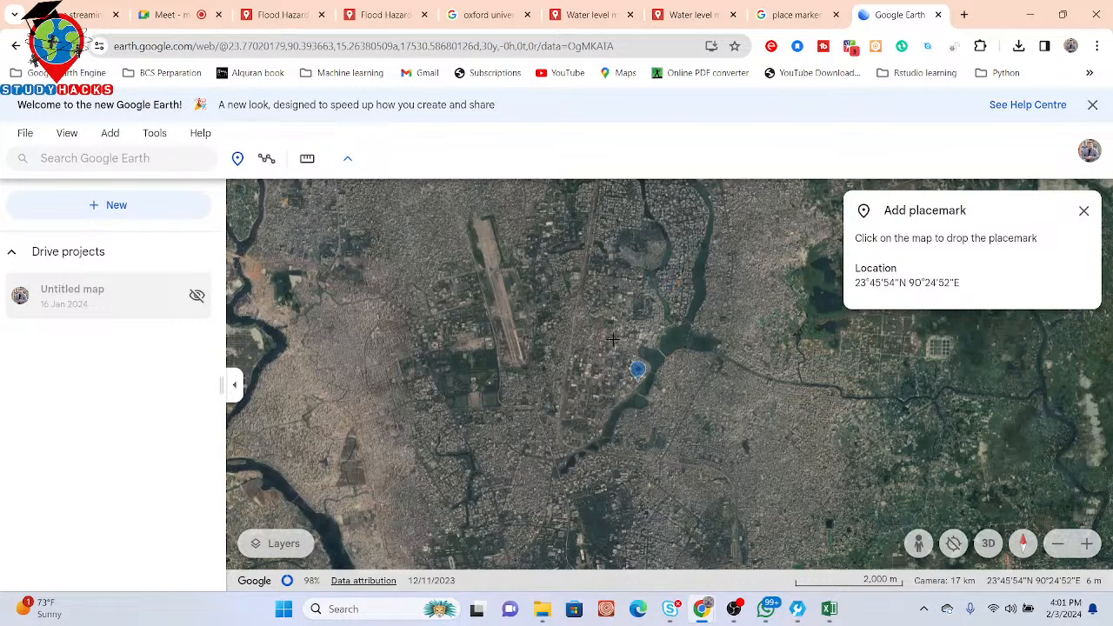
pyautogui.click(612, 304)
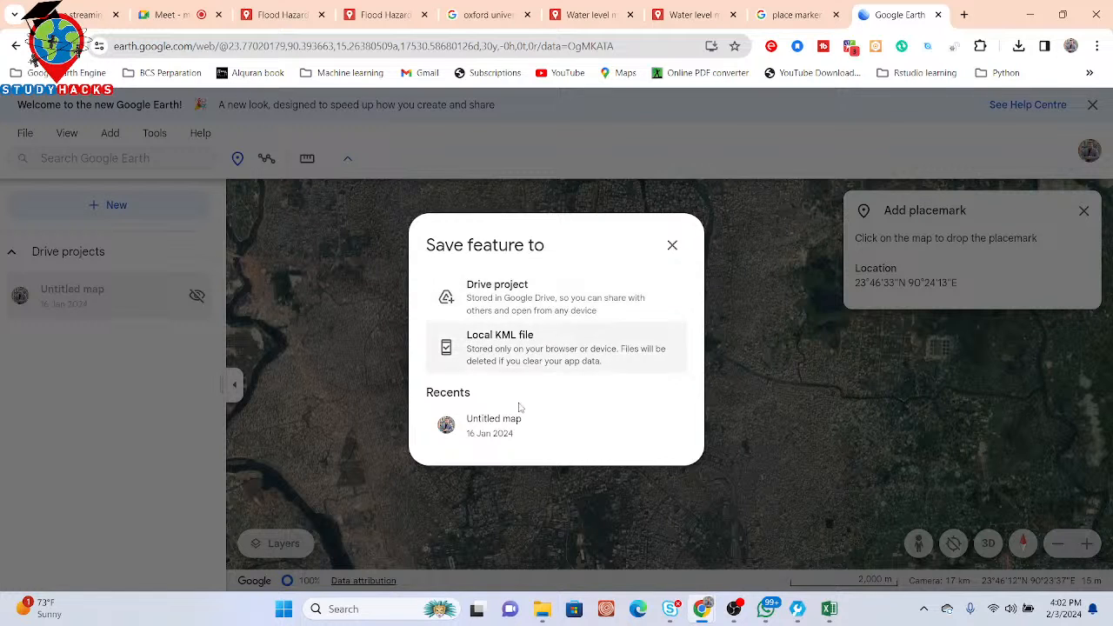
pyautogui.click(672, 245)
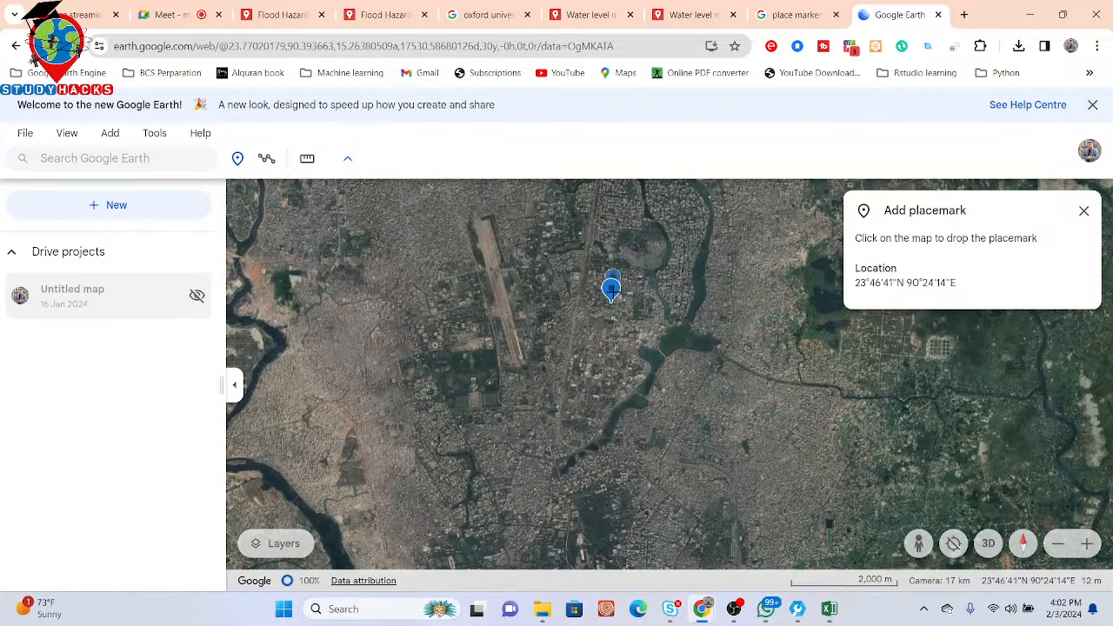
pyautogui.click(394, 286)
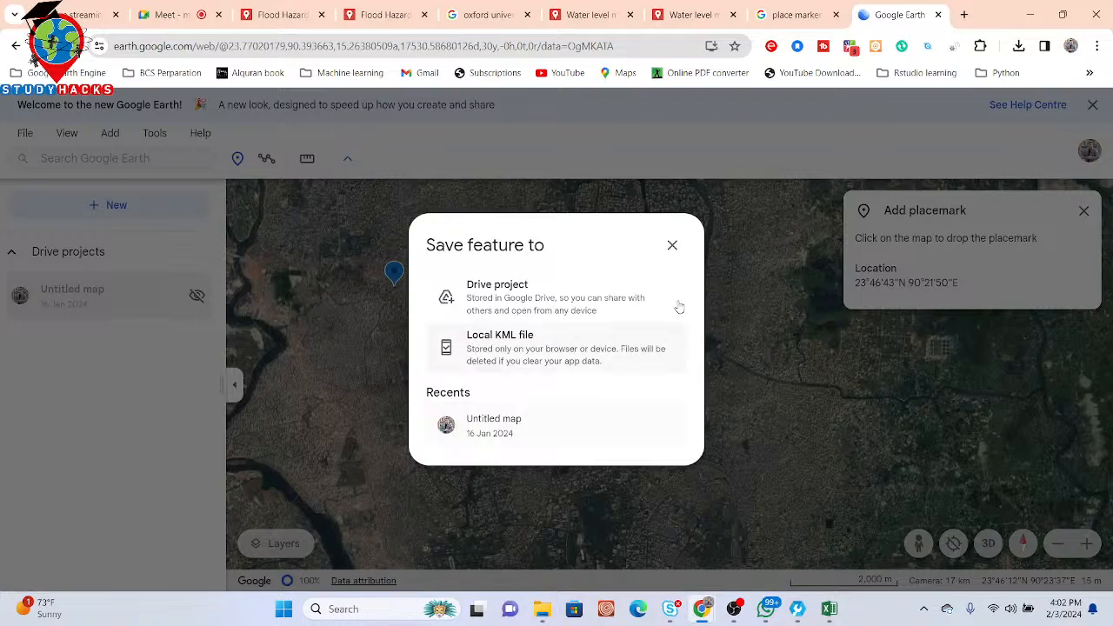
pyautogui.click(672, 247)
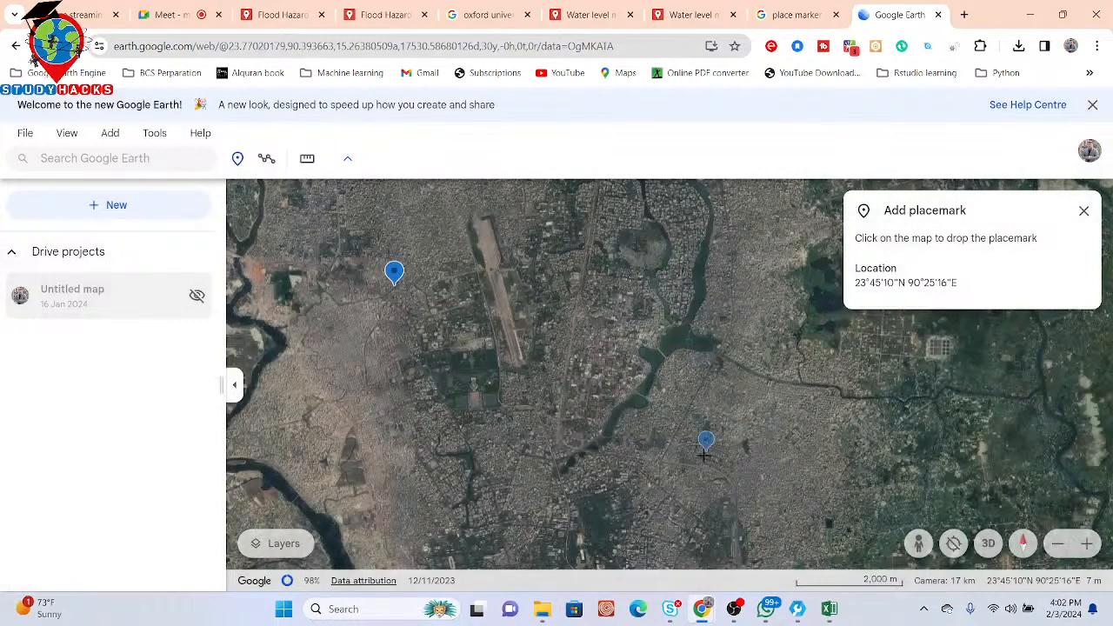
pyautogui.click(691, 419)
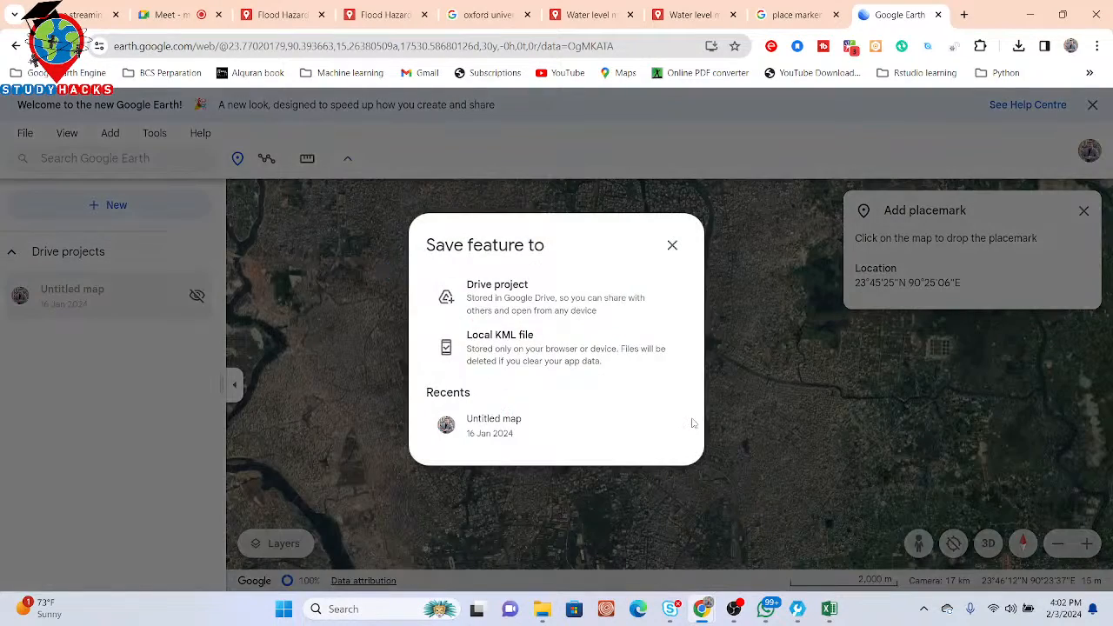
pyautogui.click(510, 354)
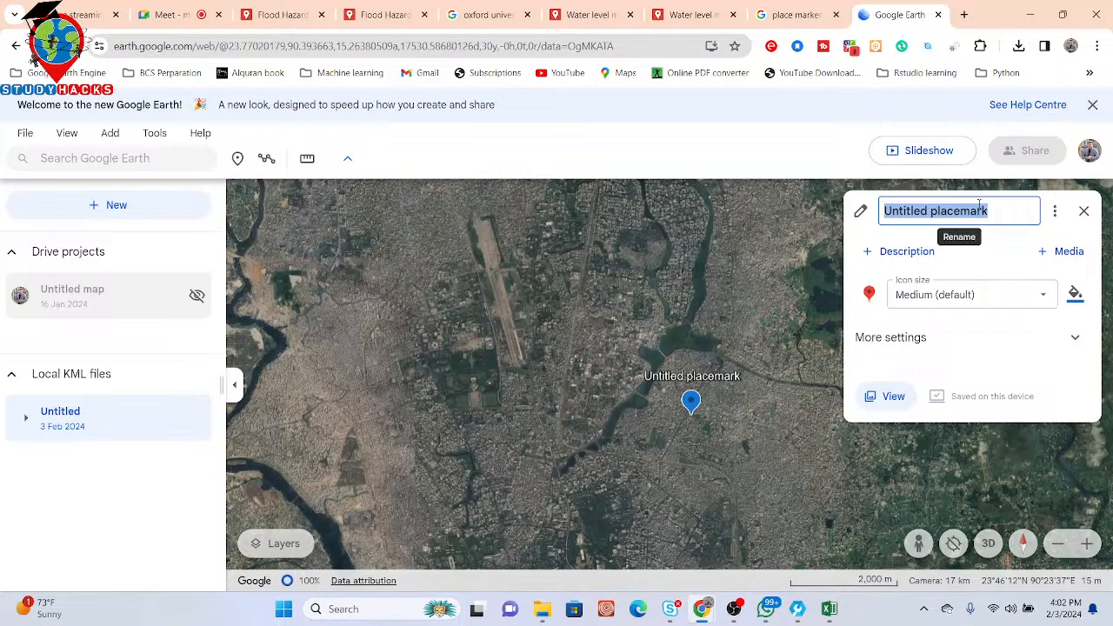
pyautogui.write('Home')
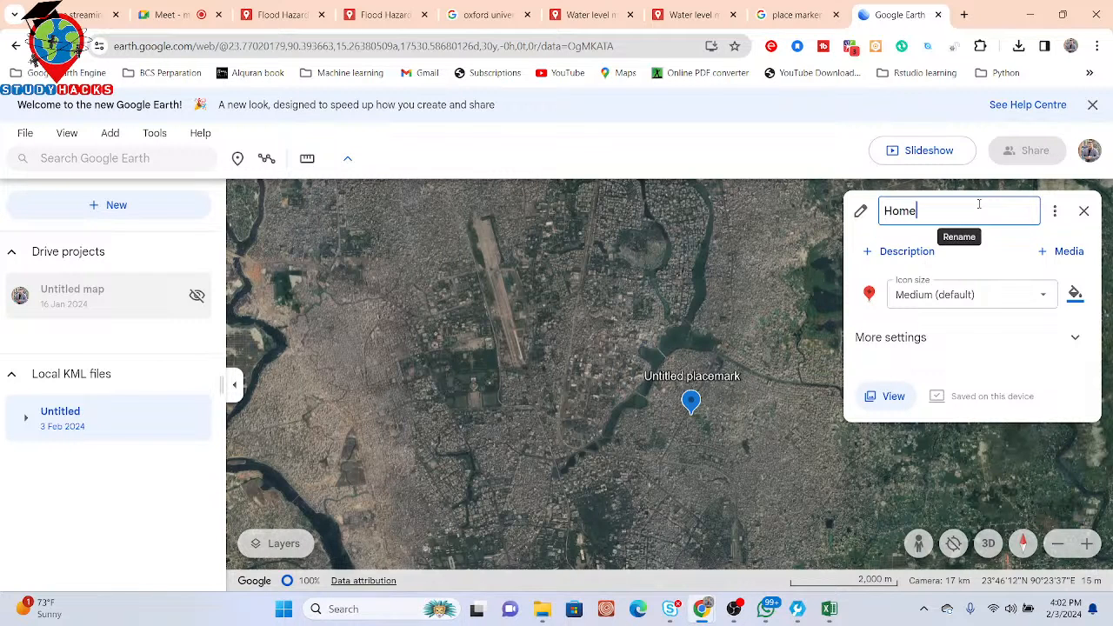
# Step: Add the description "My home." to the Home placemark and make the text bold
pyautogui.click(925, 252)
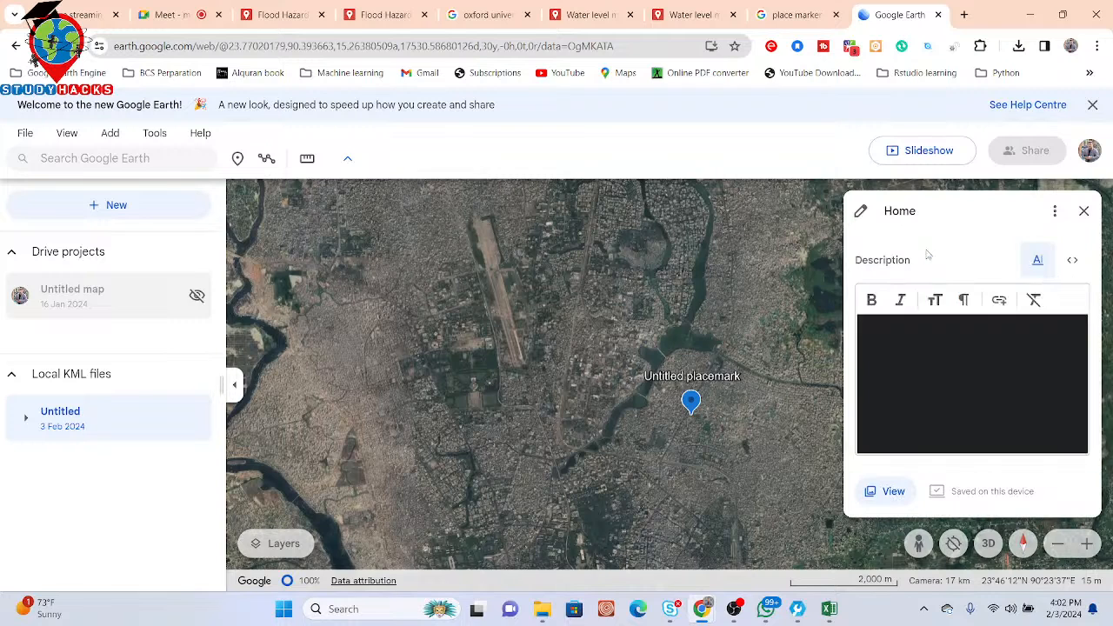
pyautogui.click(881, 345)
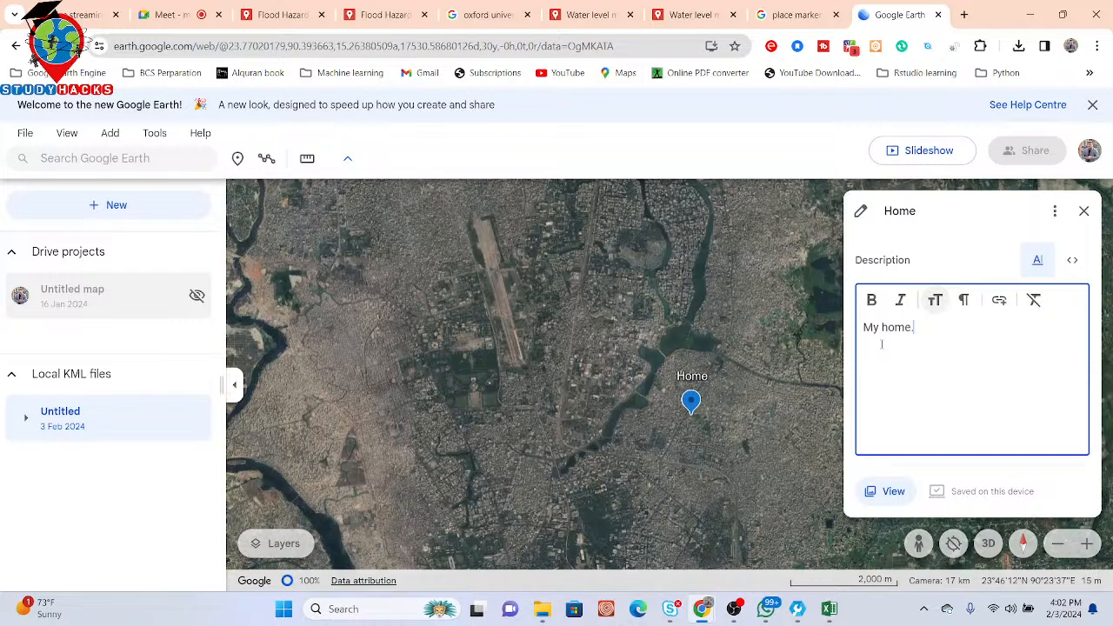
pyautogui.moveTo(927, 333); pyautogui.dragTo(859, 328)
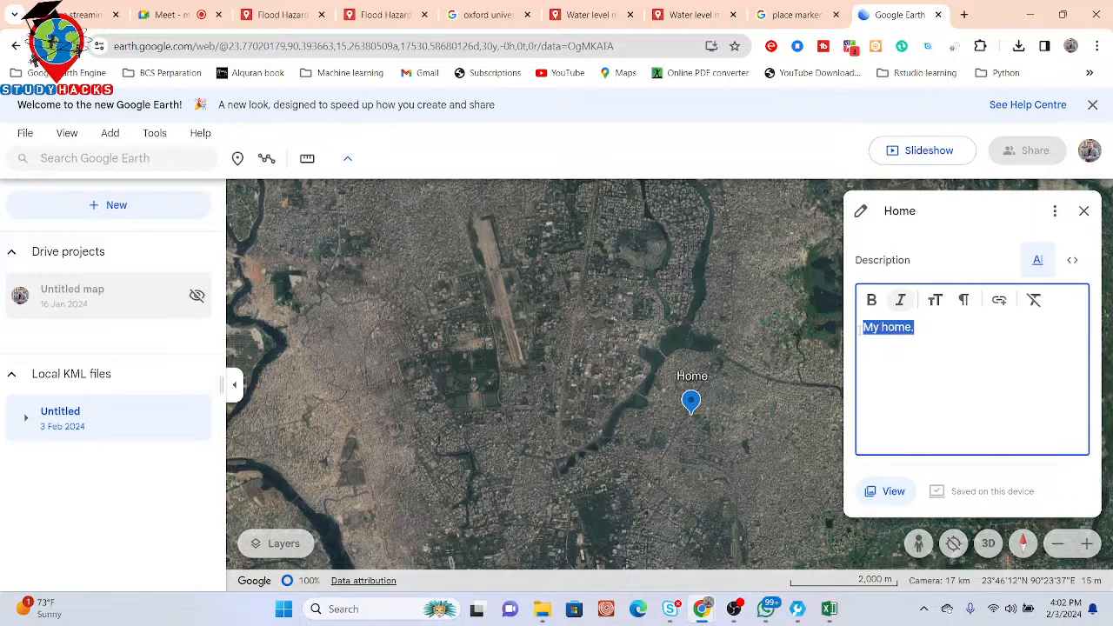
pyautogui.click(871, 300)
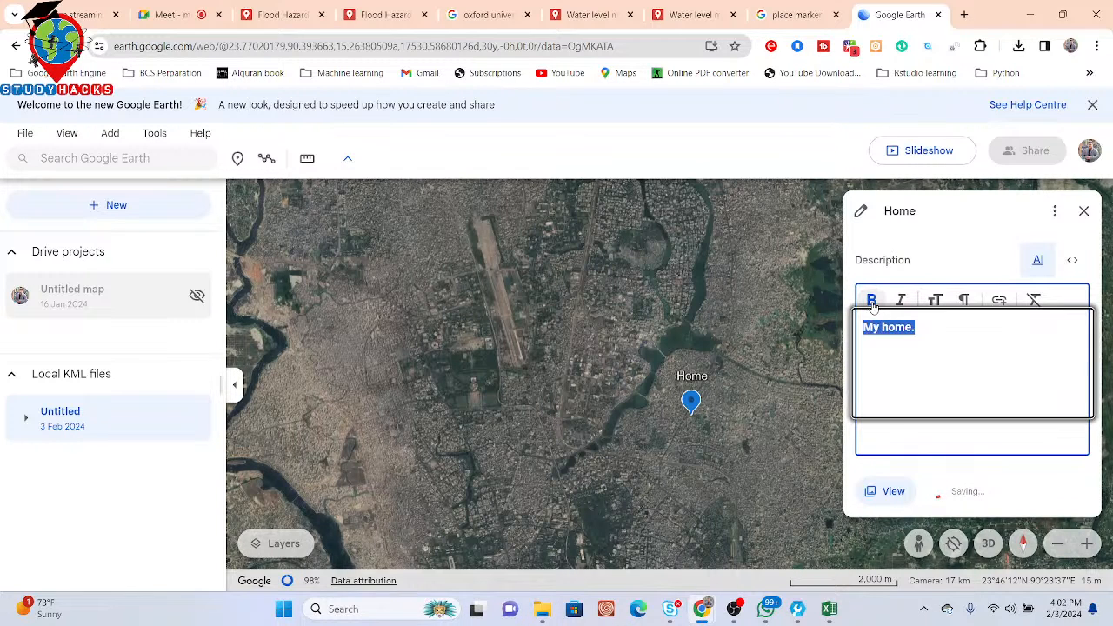
pyautogui.click(940, 341)
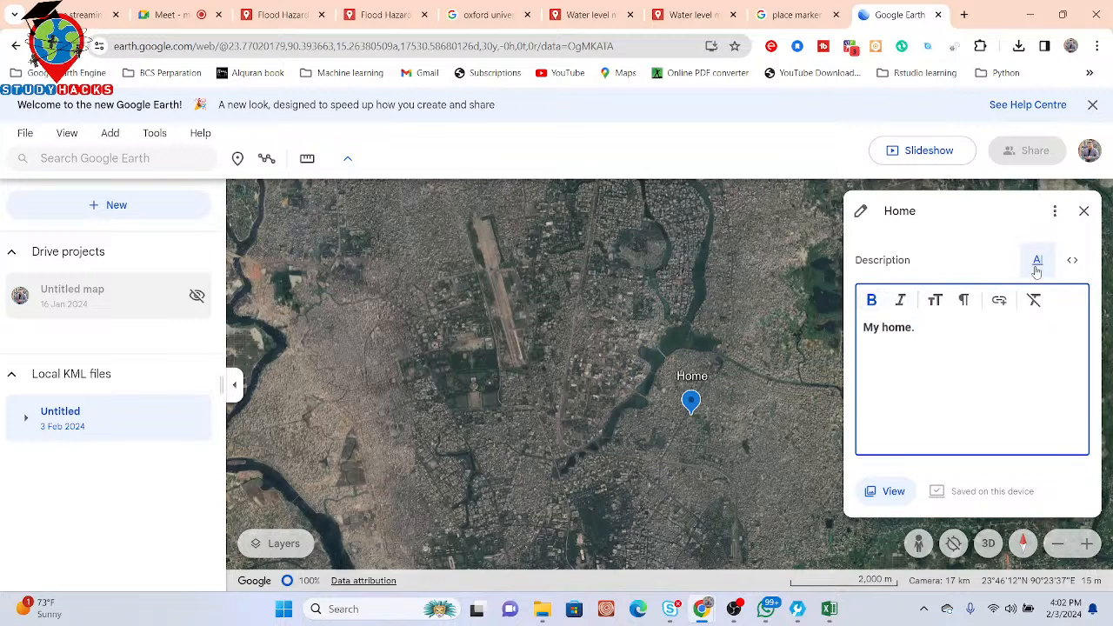
# Step: Preview the Home placemark's info card, and inspect its description as HTML code before returning to the formatted text editor
pyautogui.click(935, 210)
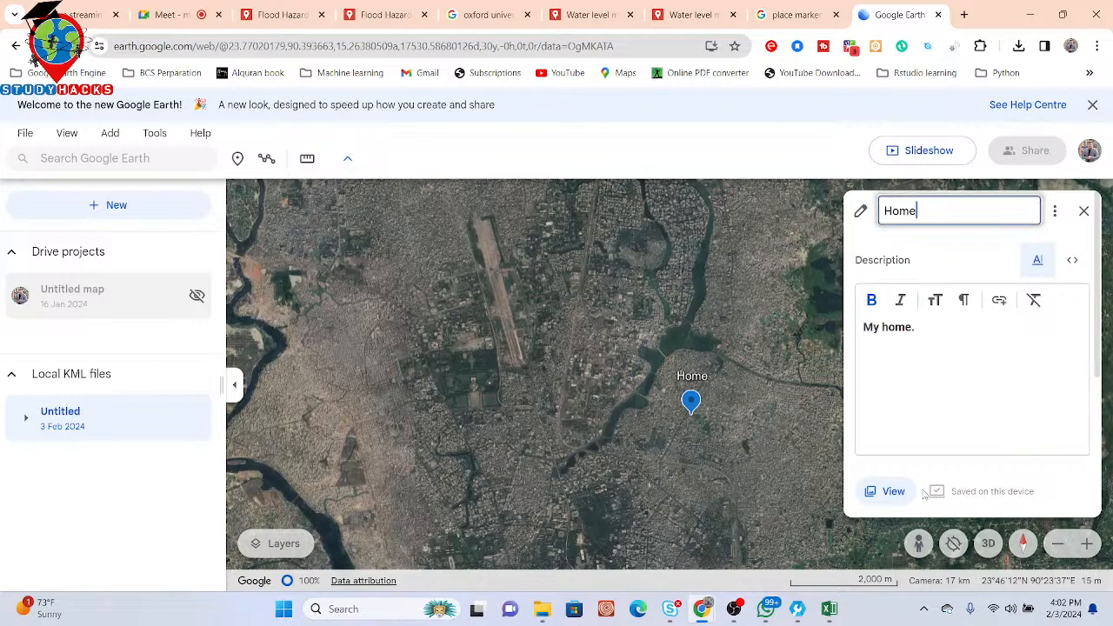
pyautogui.click(893, 492)
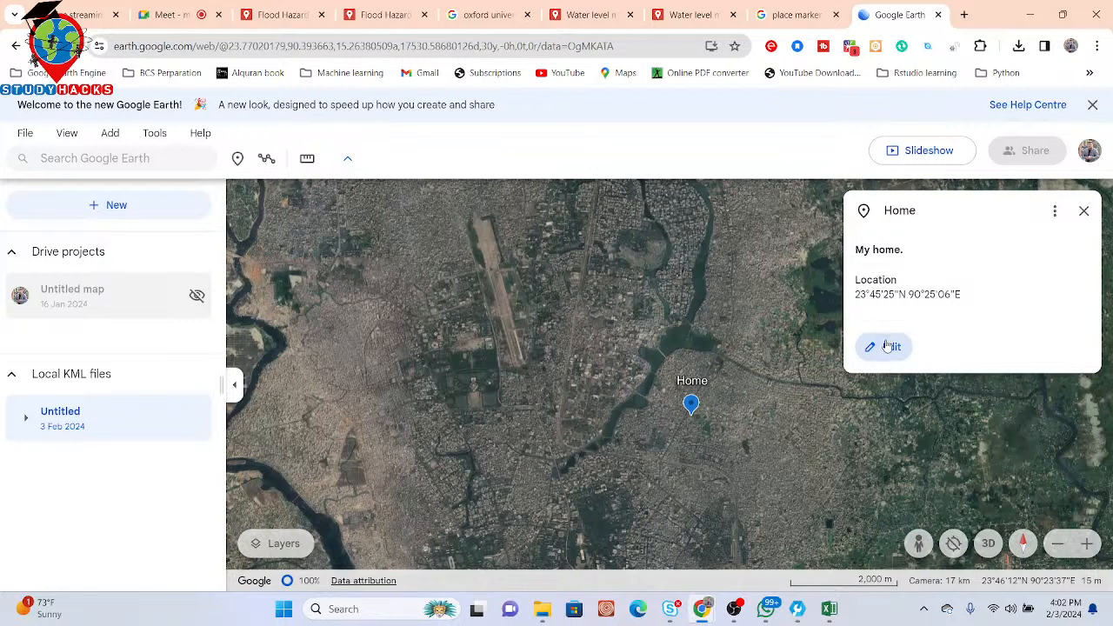
pyautogui.click(887, 346)
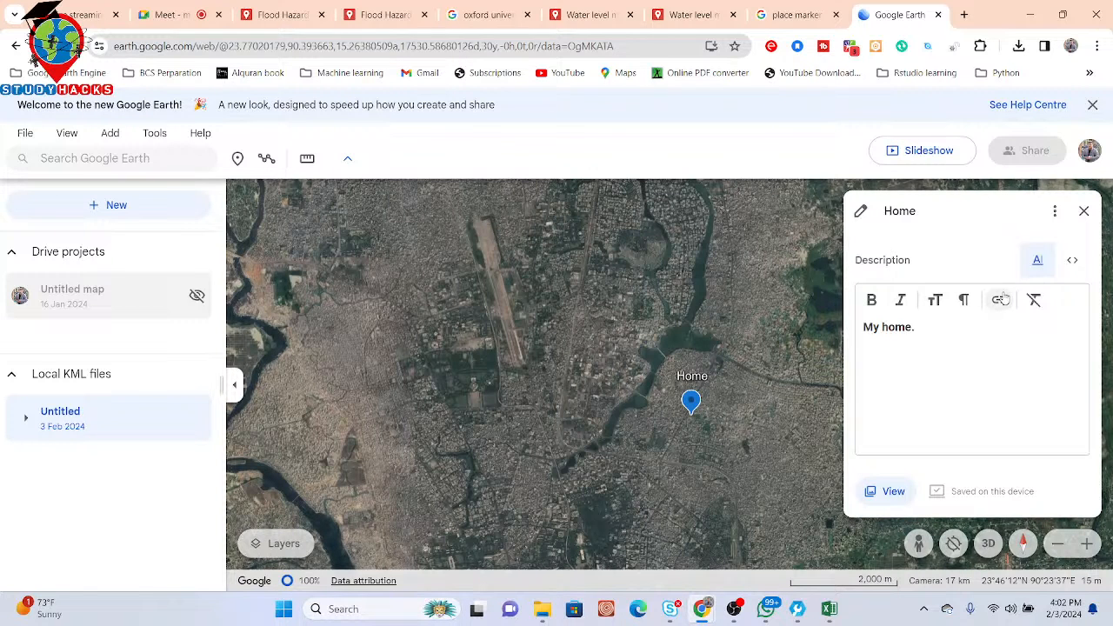
pyautogui.click(1073, 261)
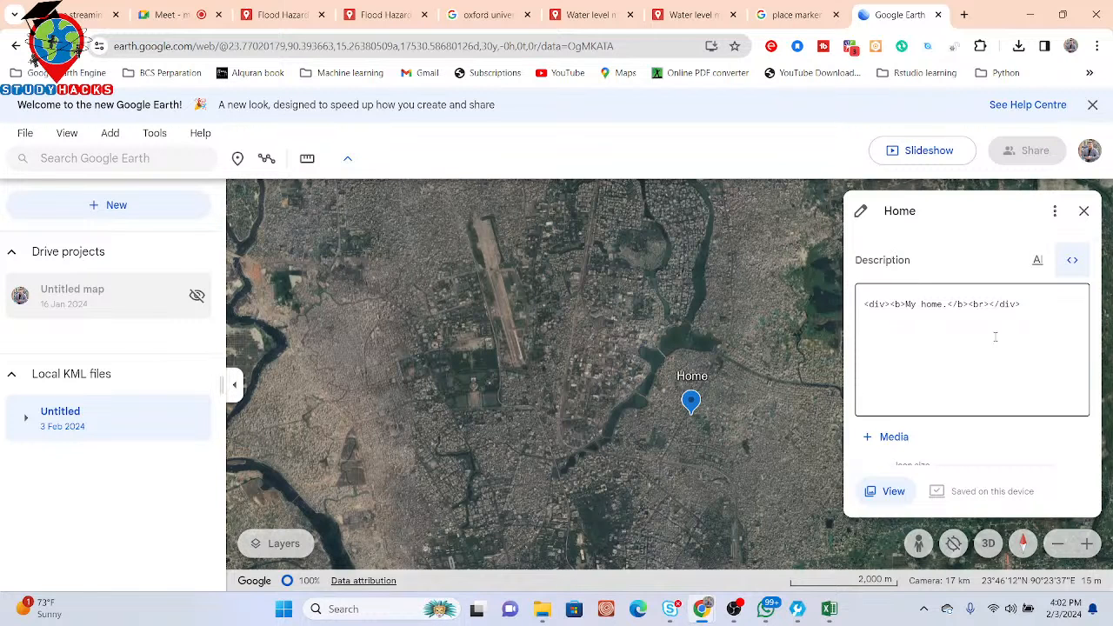
pyautogui.click(1039, 259)
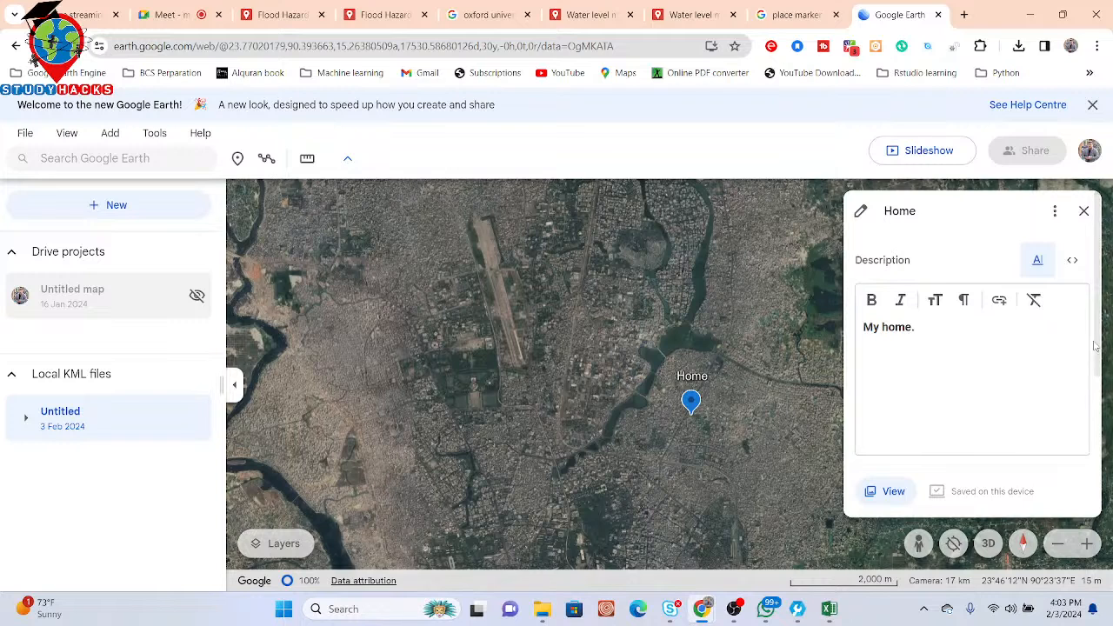
# Step: Upload the red location marker image pngtree-map-location-marker-icon-in-red-png-image_5004115 from Downloads as media for the Home placemark
pyautogui.moveTo(1095, 346); pyautogui.dragTo(1106, 430)
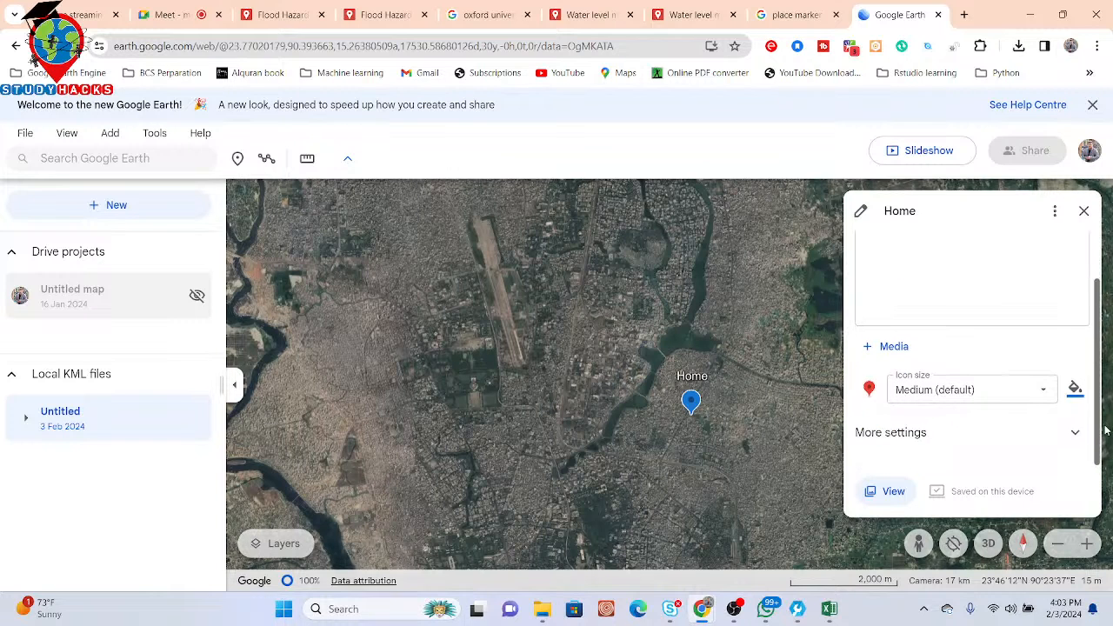
pyautogui.click(895, 347)
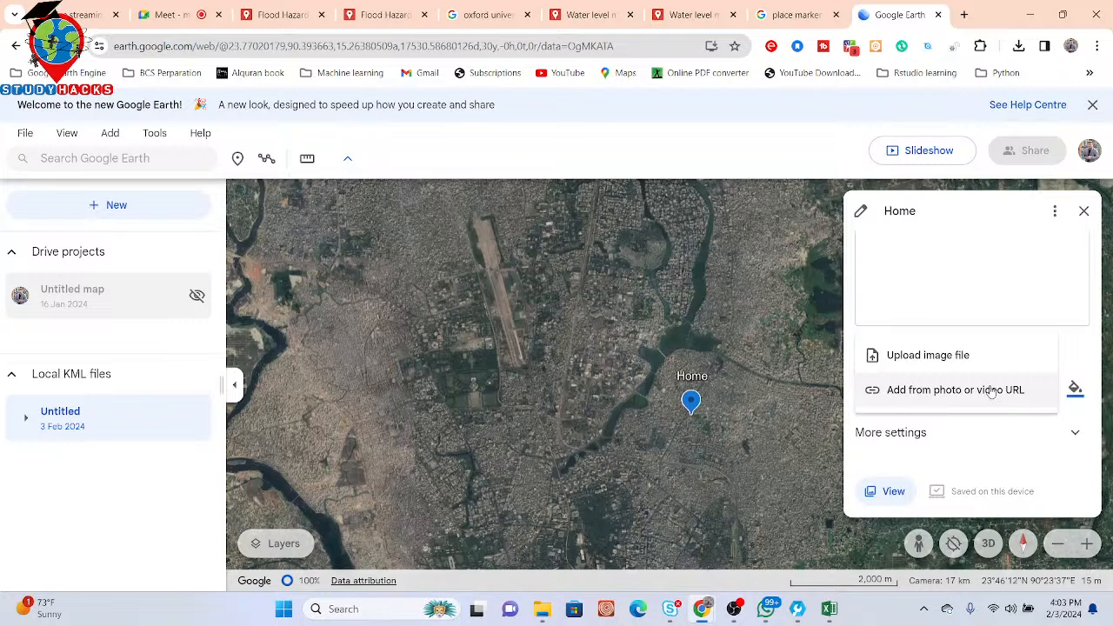
pyautogui.click(909, 364)
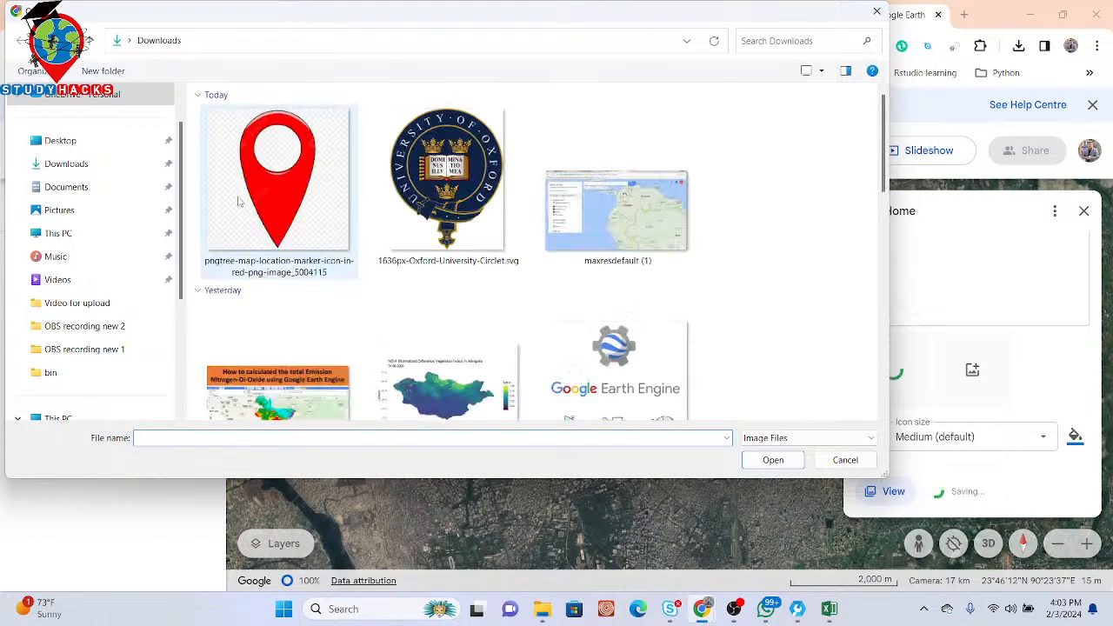
pyautogui.doubleClick(306, 271)
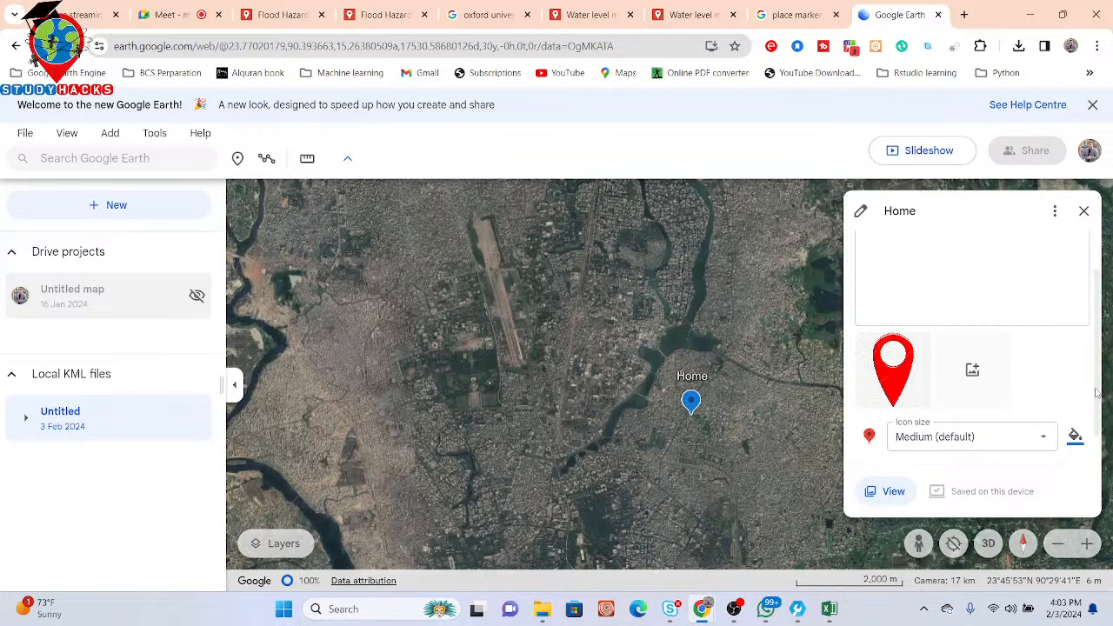
# Step: Change the Home placemark's icon colour to amber yellow and review its additional view and presentation settings
pyautogui.scroll(-1, 1097, 396)
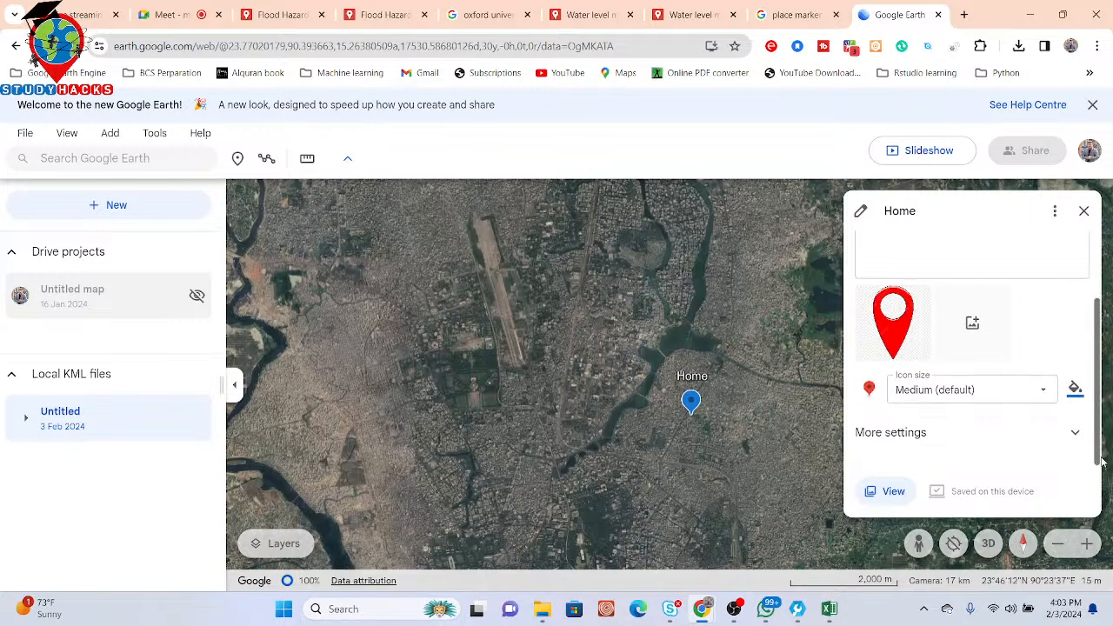
pyautogui.click(1076, 391)
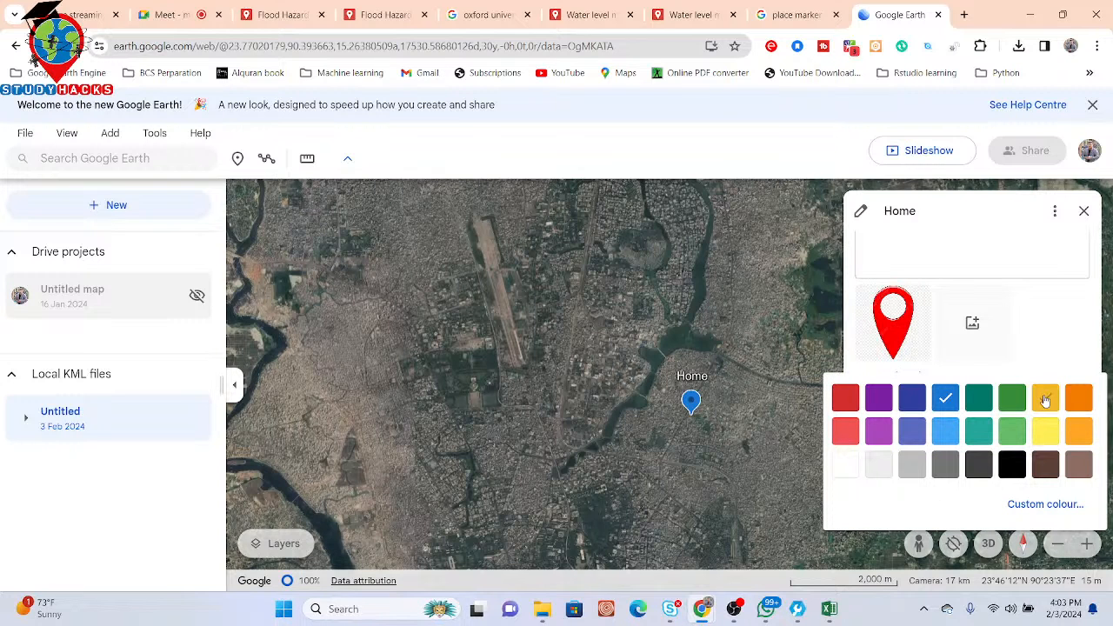
pyautogui.click(1046, 399)
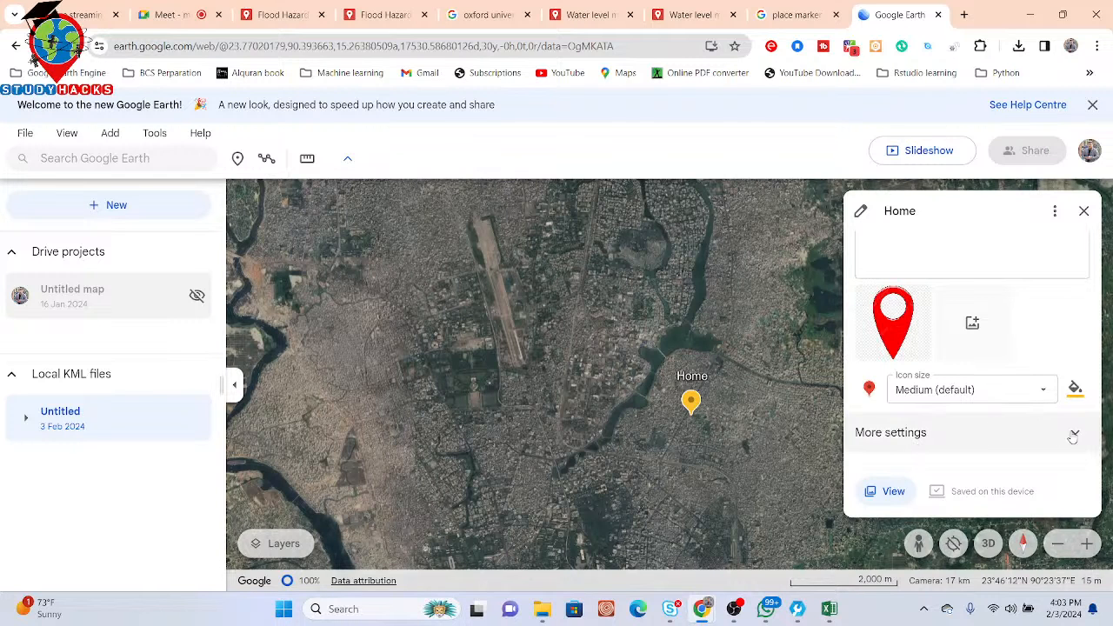
pyautogui.click(1078, 436)
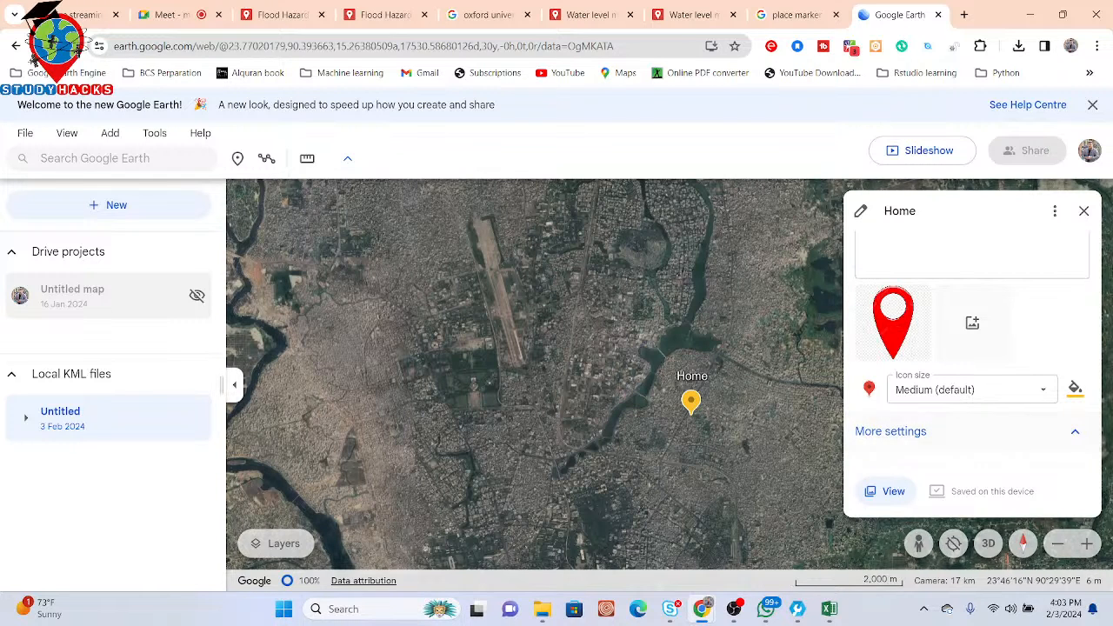
pyautogui.moveTo(1101, 270); pyautogui.dragTo(1110, 430)
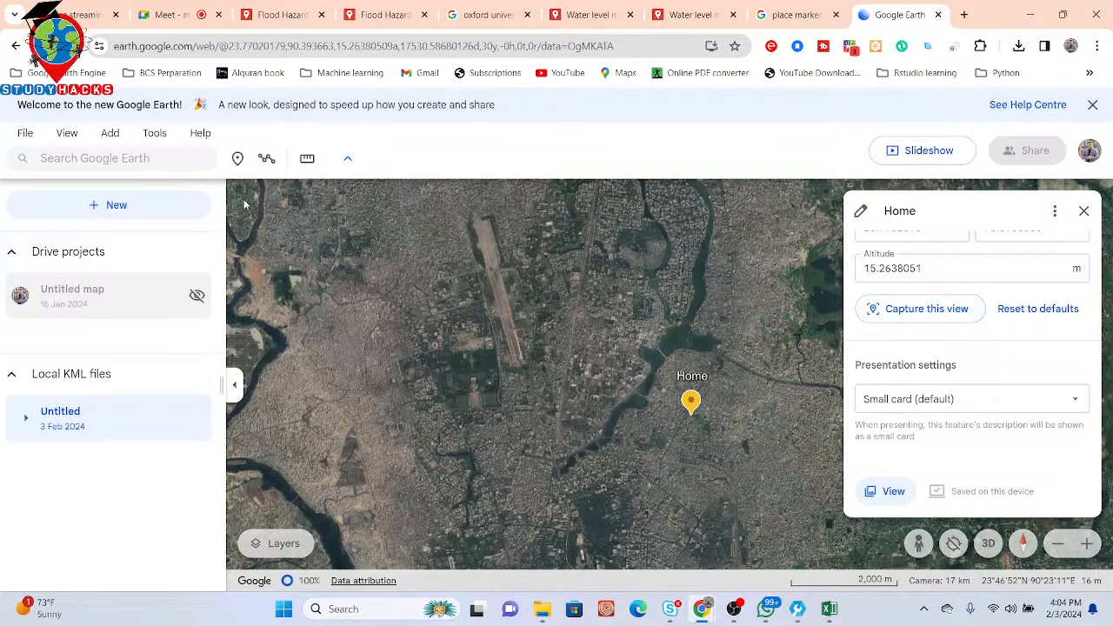
pyautogui.click(26, 135)
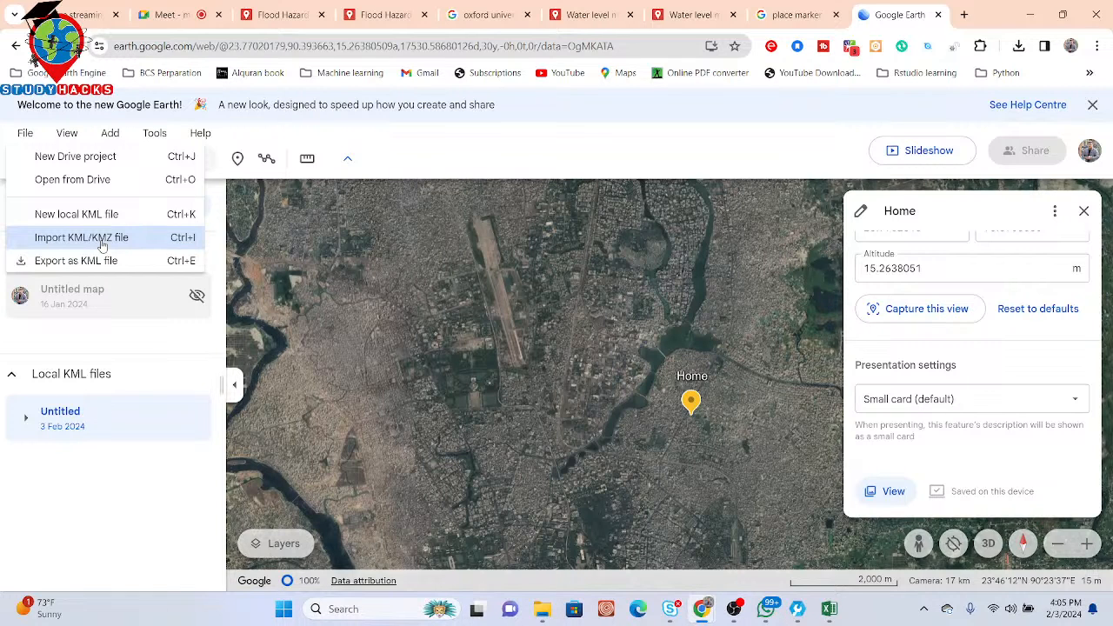
pyautogui.click(112, 133)
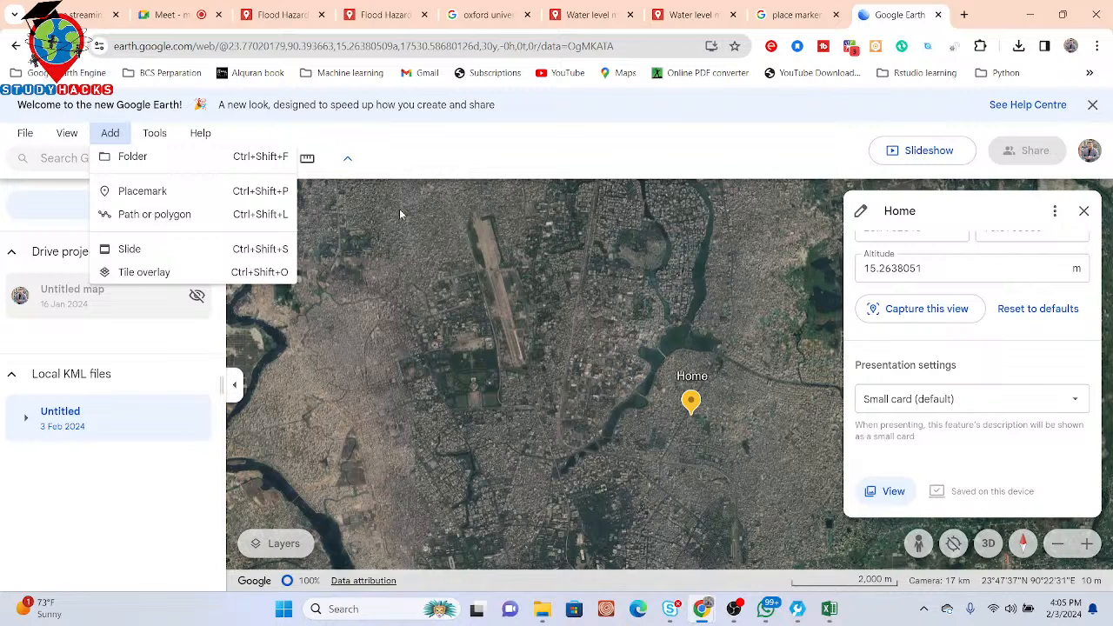
pyautogui.moveTo(67, 143)
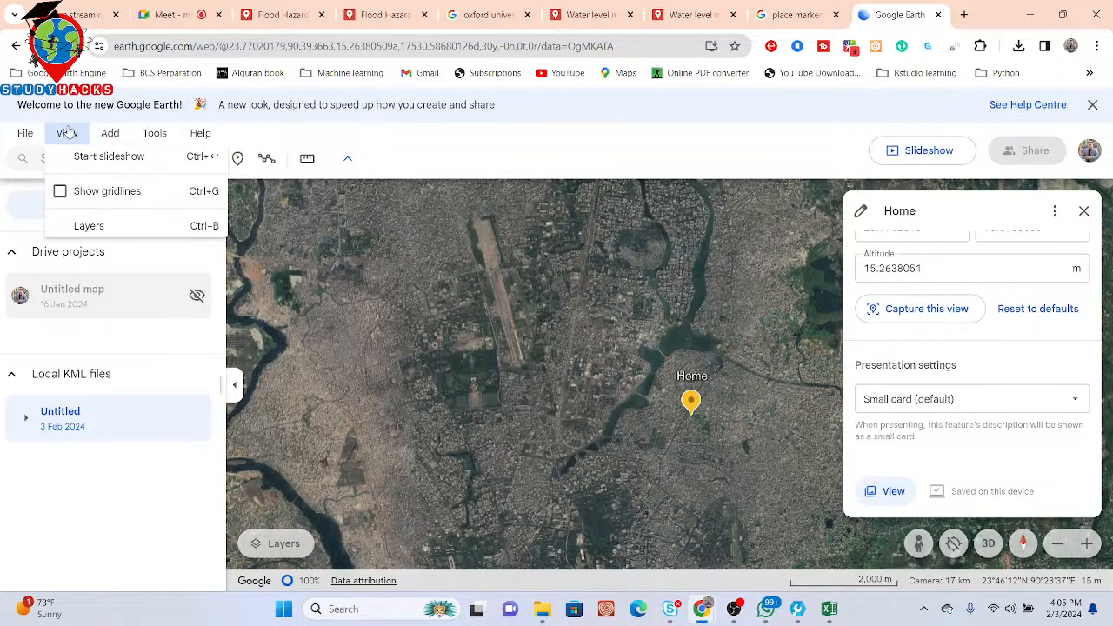
pyautogui.moveTo(28, 139)
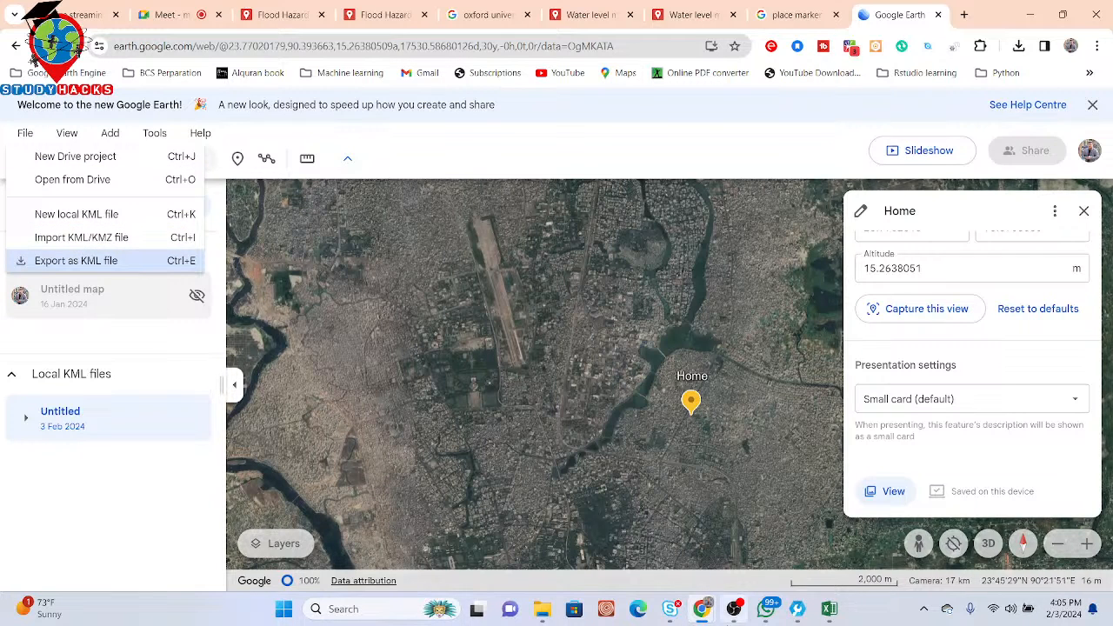
pyautogui.moveTo(705, 614)
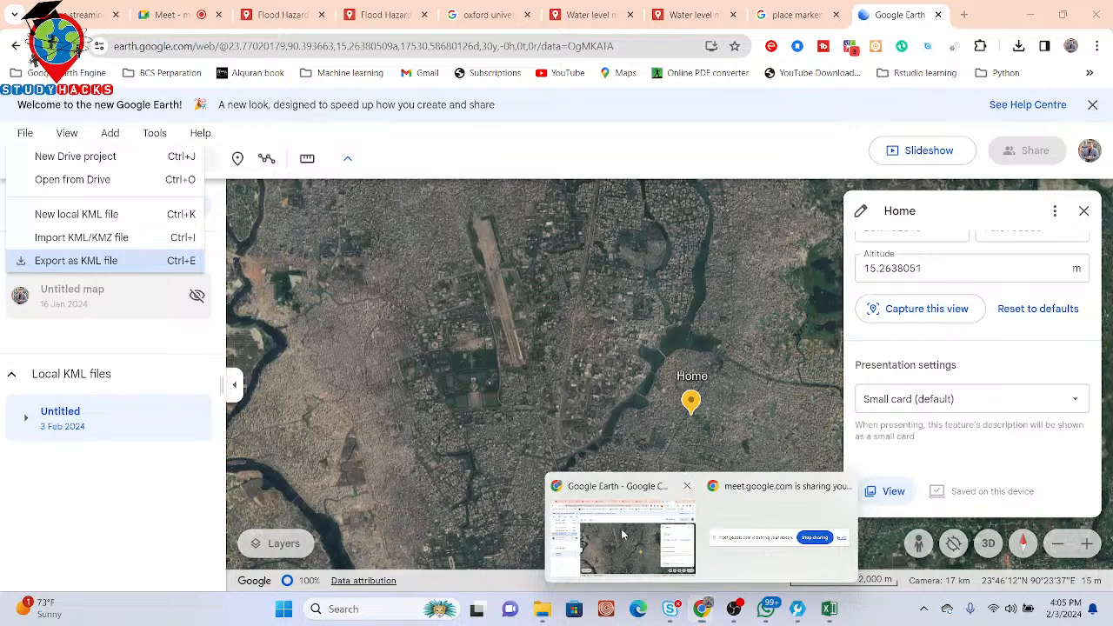
pyautogui.click(274, 15)
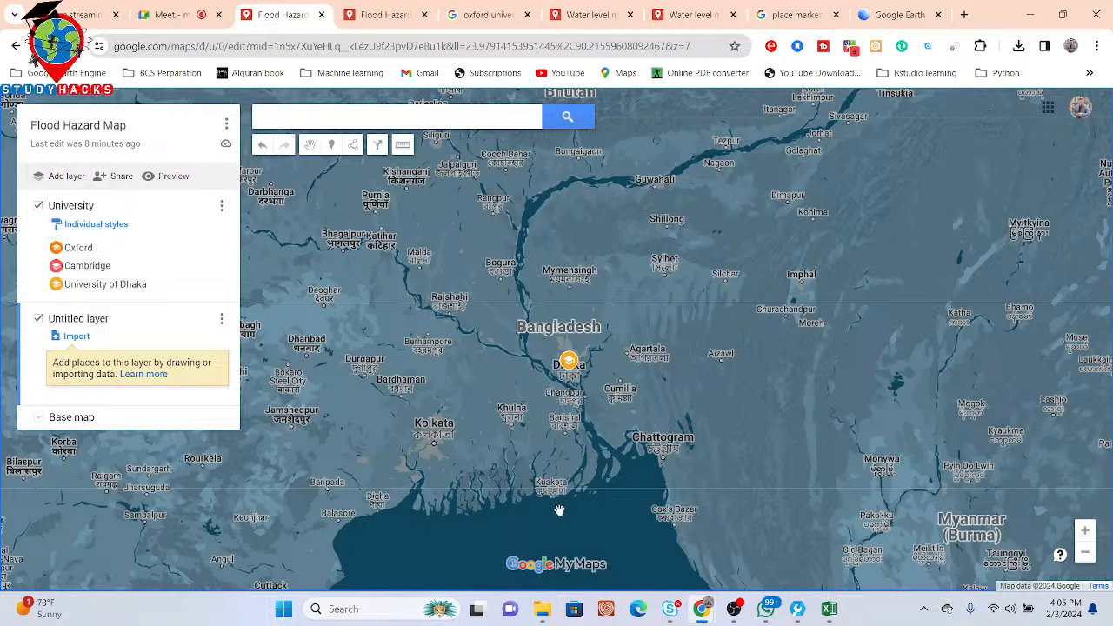
pyautogui.click(901, 15)
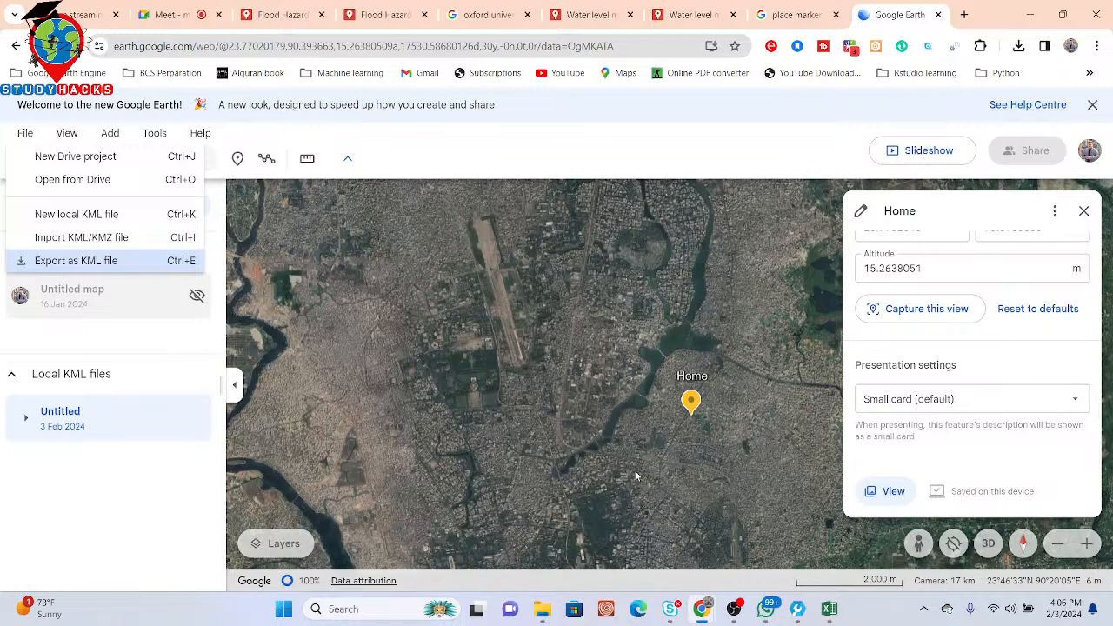
# Step: Switch to the Water level map in My Maps and start a KML/KMZ export of the Water level from GROUND layer
pyautogui.click(609, 5)
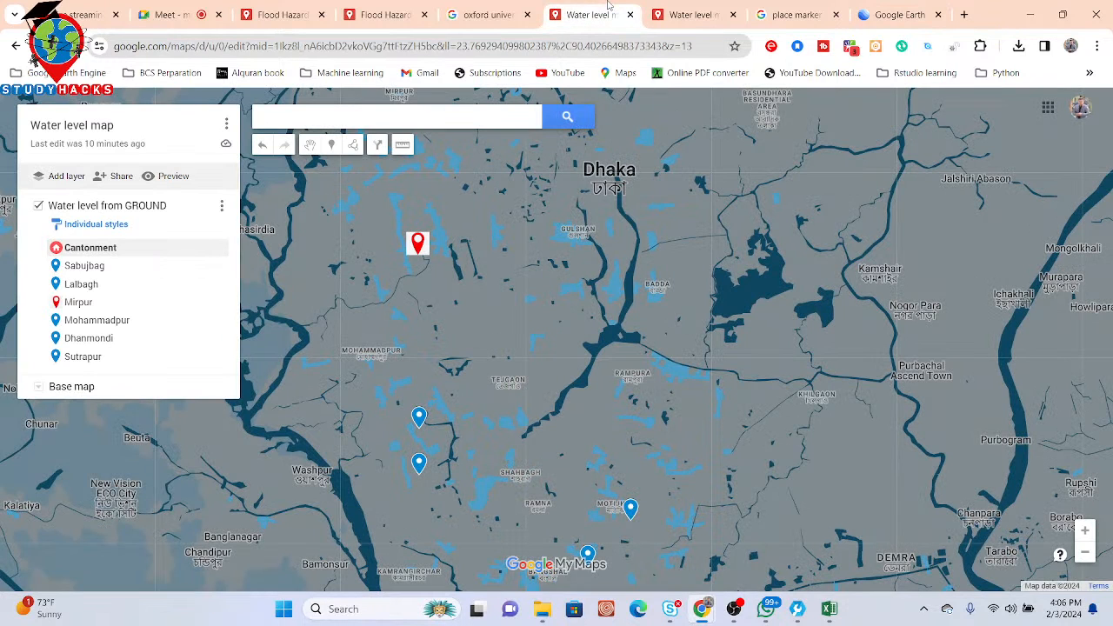
pyautogui.click(222, 205)
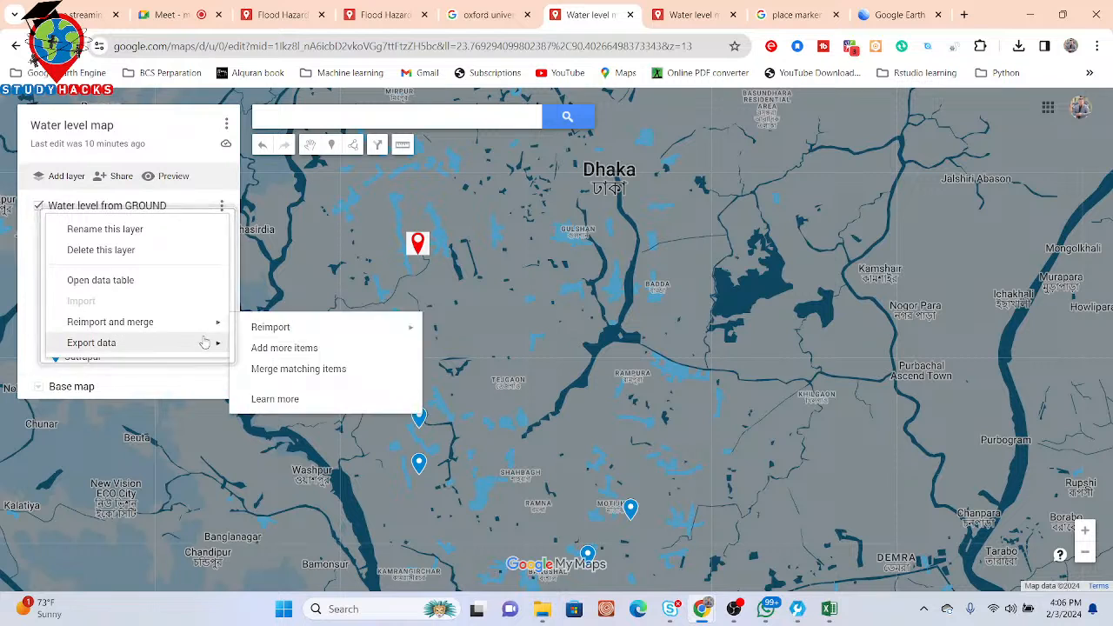
pyautogui.moveTo(202, 345)
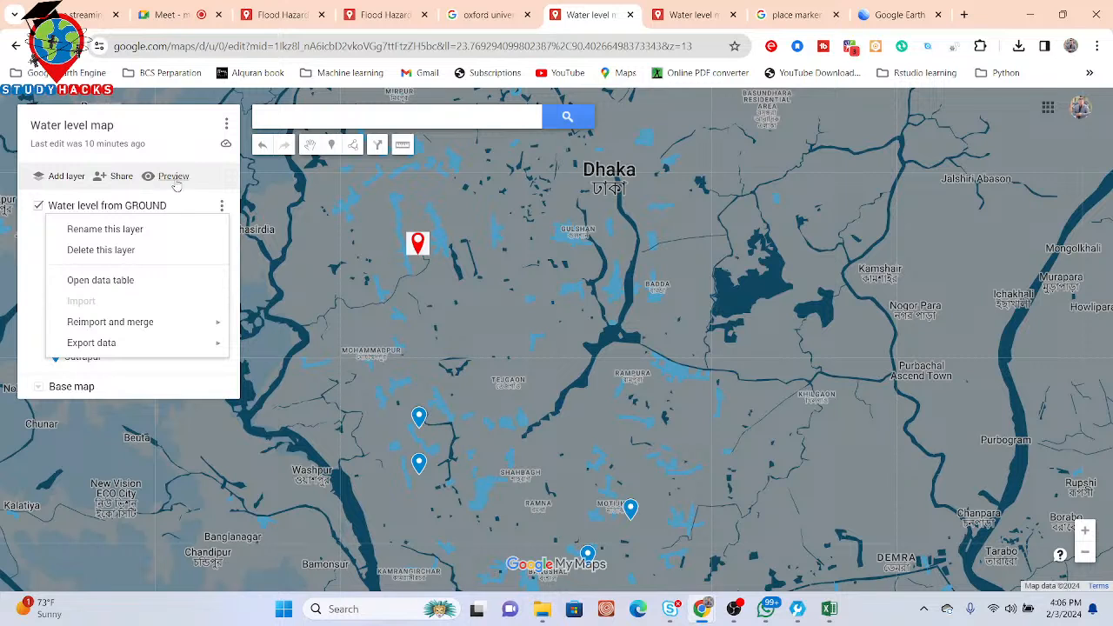
pyautogui.moveTo(119, 349)
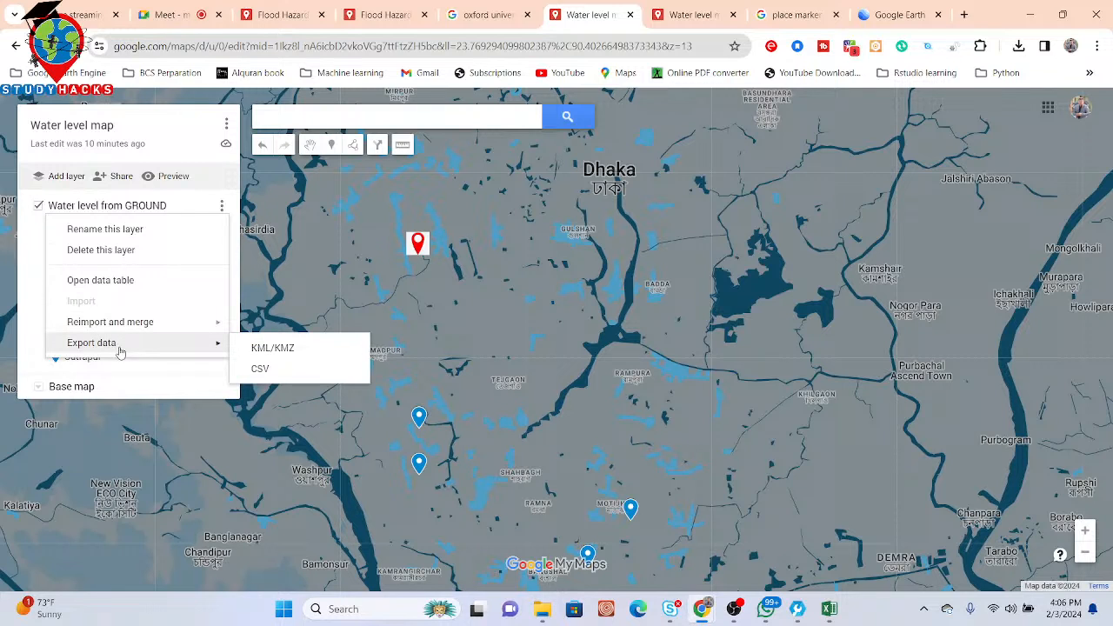
pyautogui.click(273, 349)
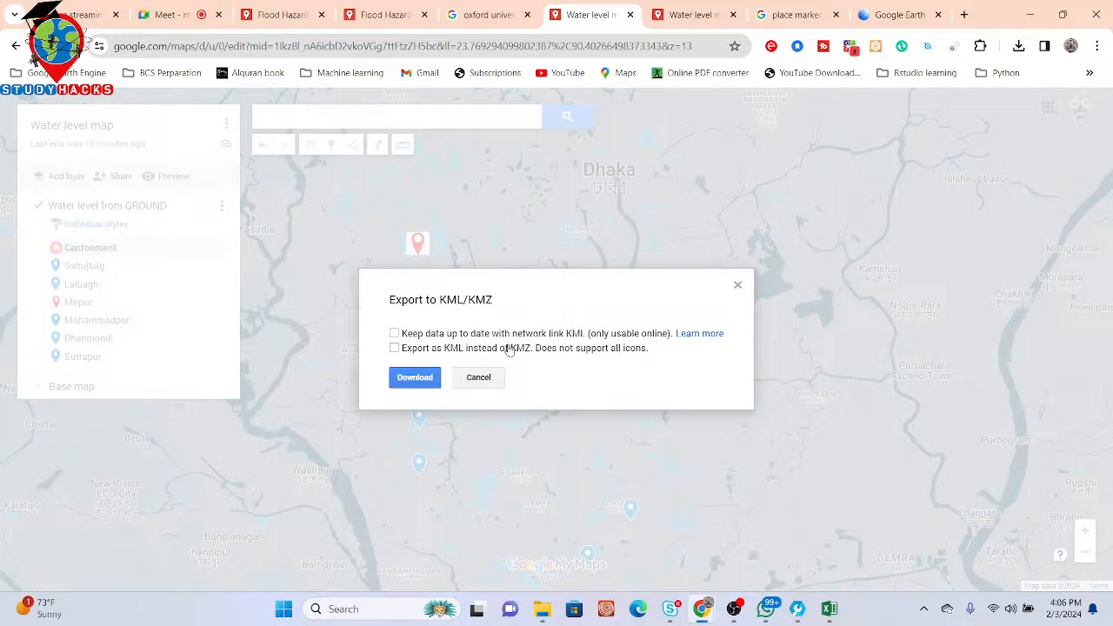
# Step: Set the export to keep data up to date with a network link and use KML instead of KMZ, and download it
pyautogui.click(394, 335)
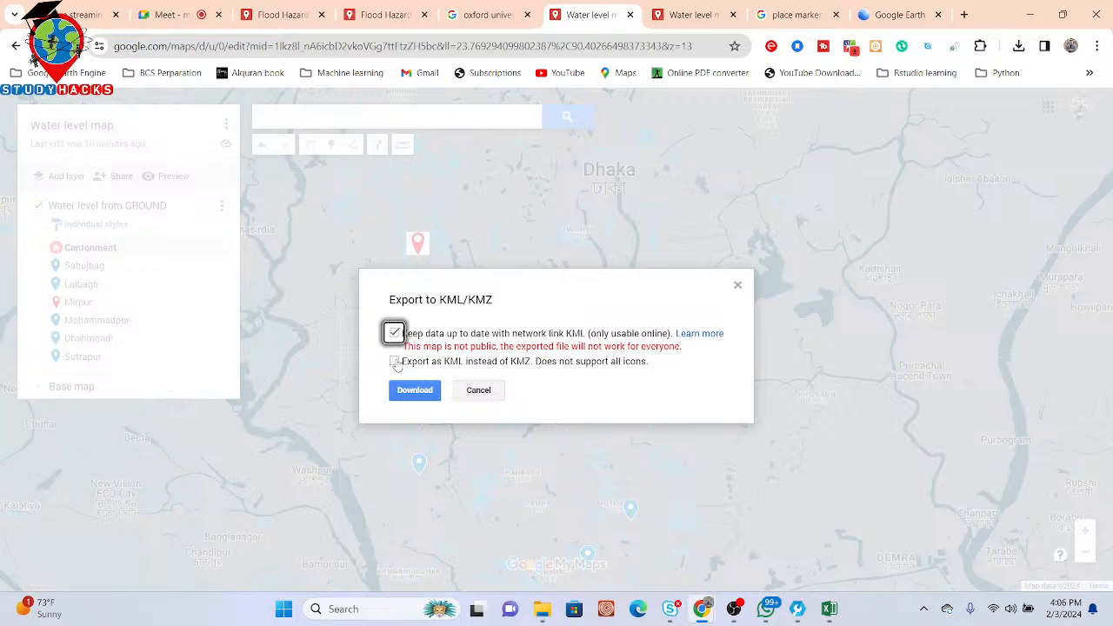
pyautogui.click(394, 361)
pyautogui.click(395, 334)
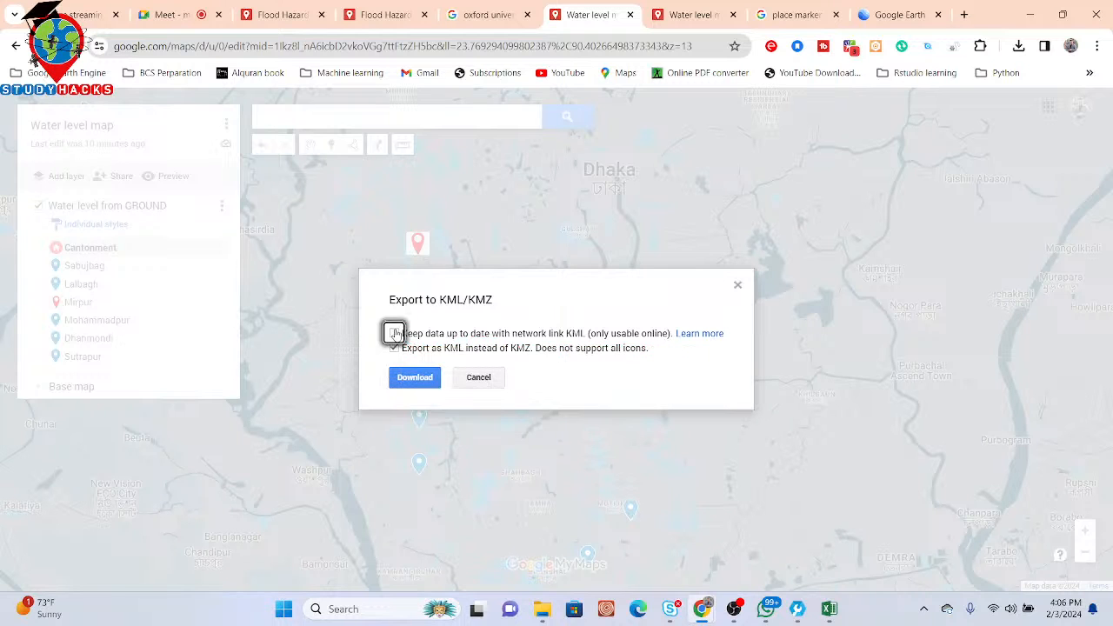
pyautogui.click(394, 334)
pyautogui.click(412, 392)
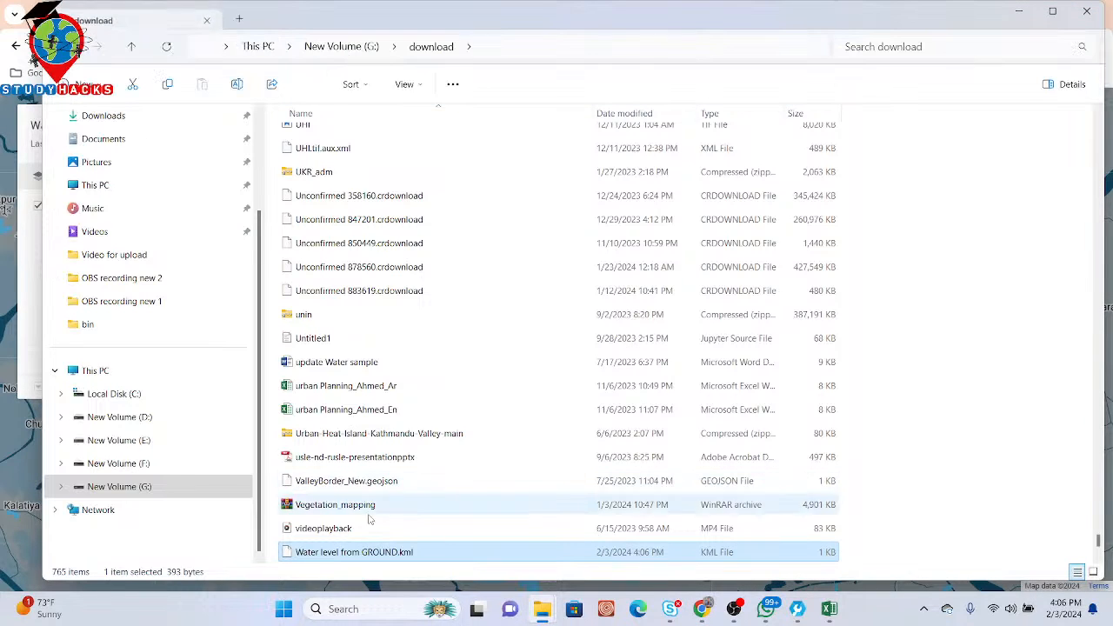
# Step: Move Water level from GROUND.kml from the download folder on New Volume (G:) to the Downloads folder
pyautogui.rightClick(334, 555)
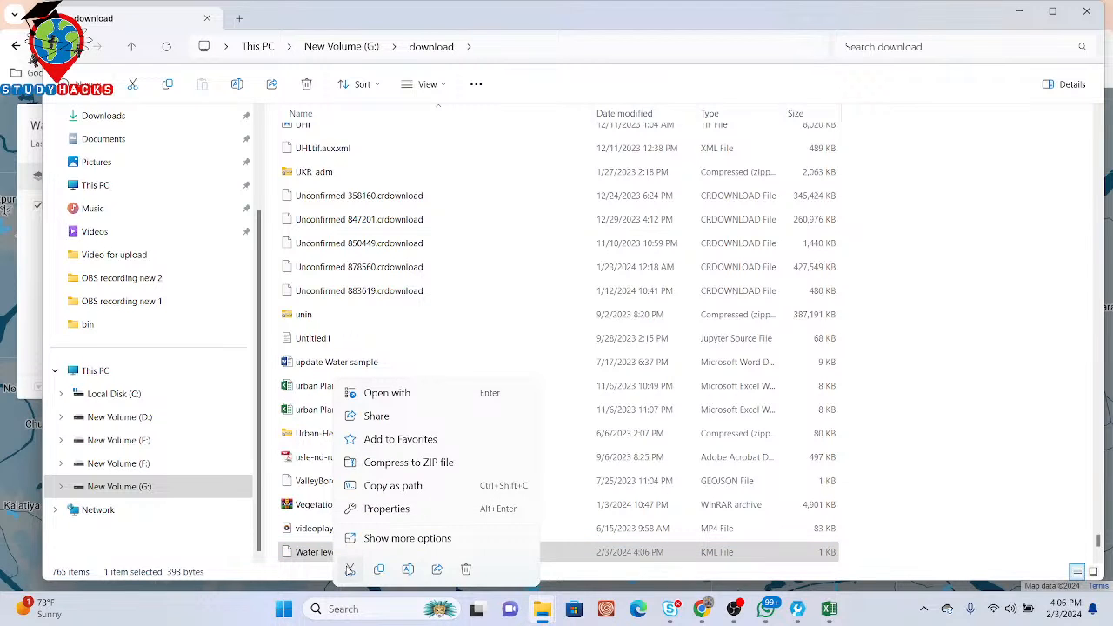
pyautogui.click(349, 570)
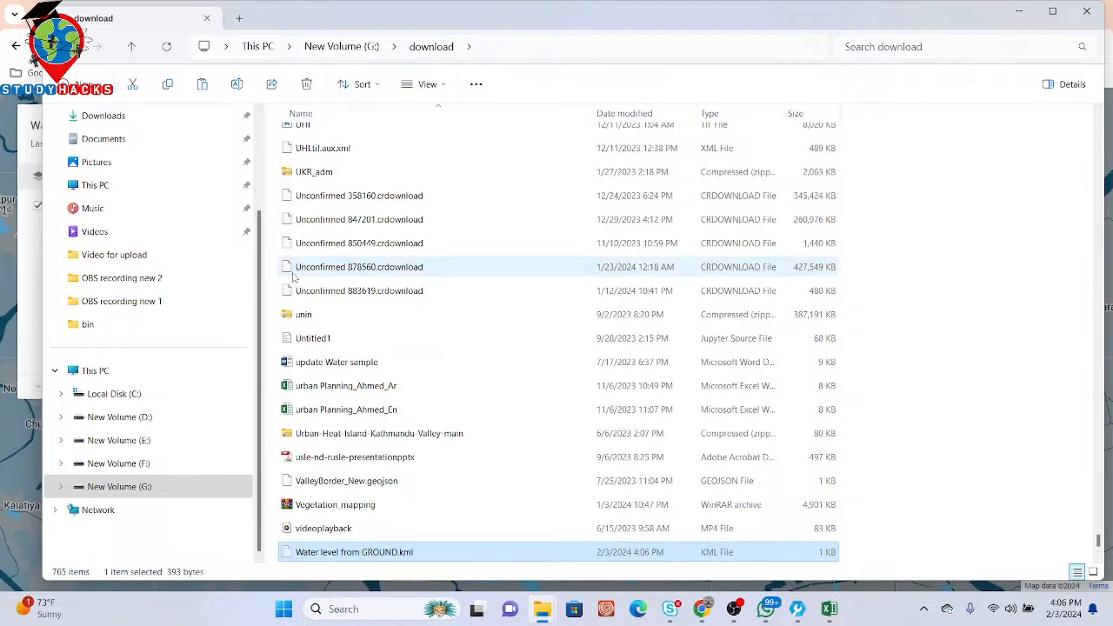
pyautogui.scroll(2, 127, 225)
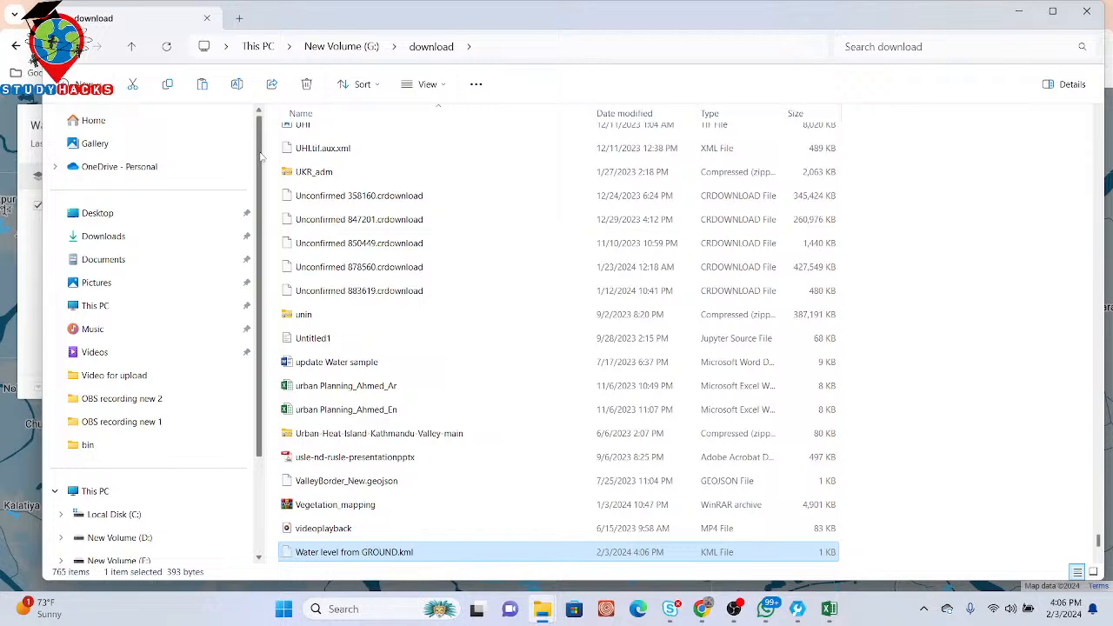
pyautogui.click(122, 236)
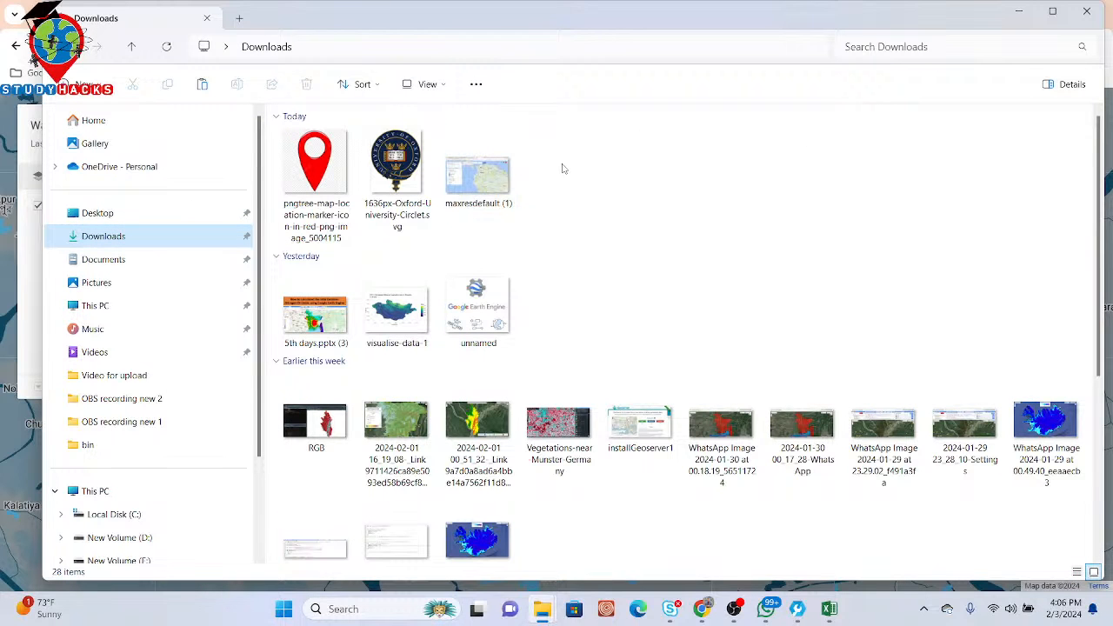
pyautogui.rightClick(562, 169)
pyautogui.click(579, 181)
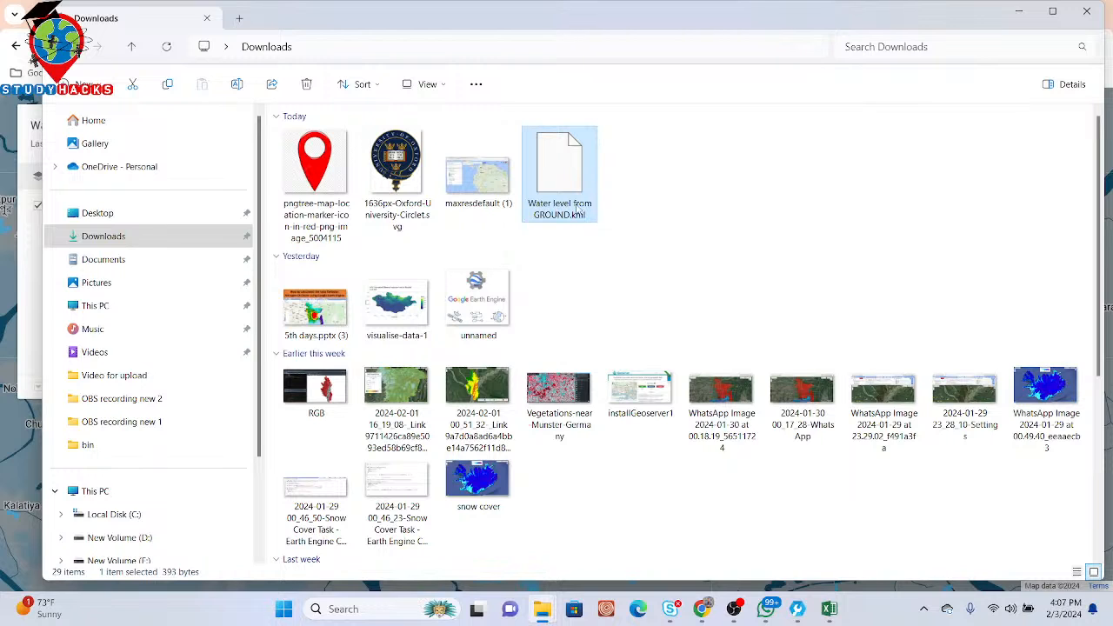
# Step: Return to Google Earth and import Water level from GROUND.kml from Downloads
pyautogui.moveTo(701, 616)
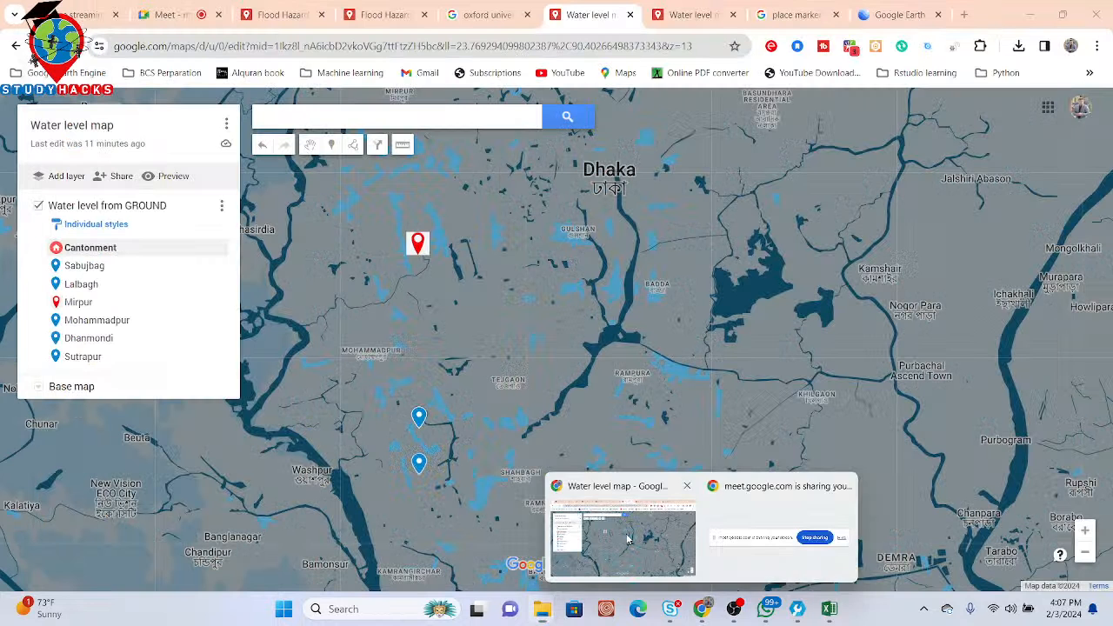
pyautogui.click(622, 530)
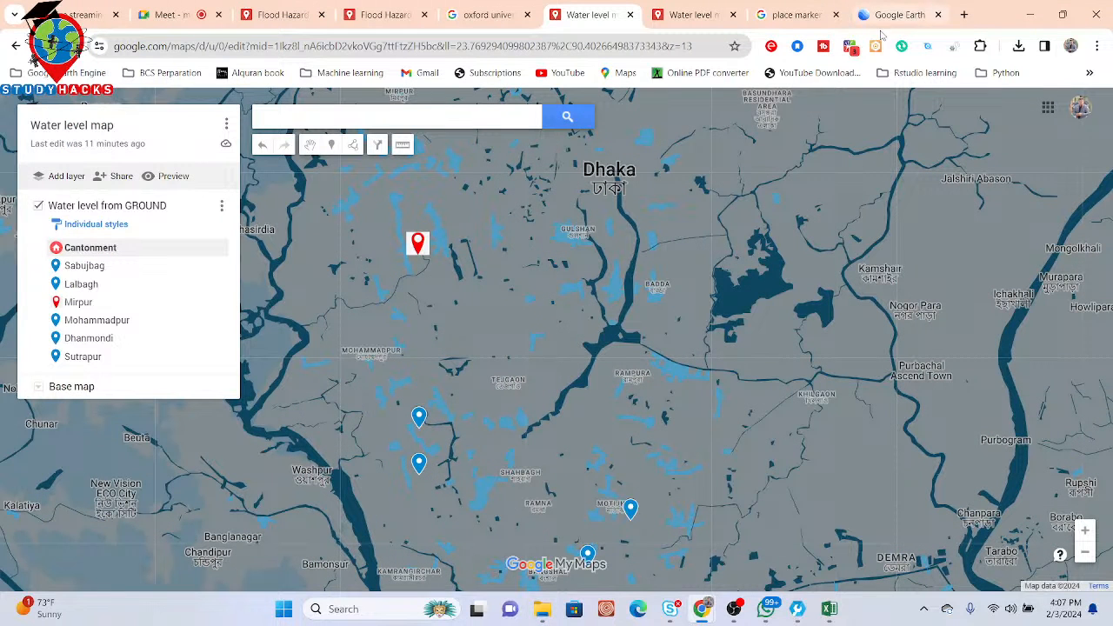
pyautogui.click(880, 19)
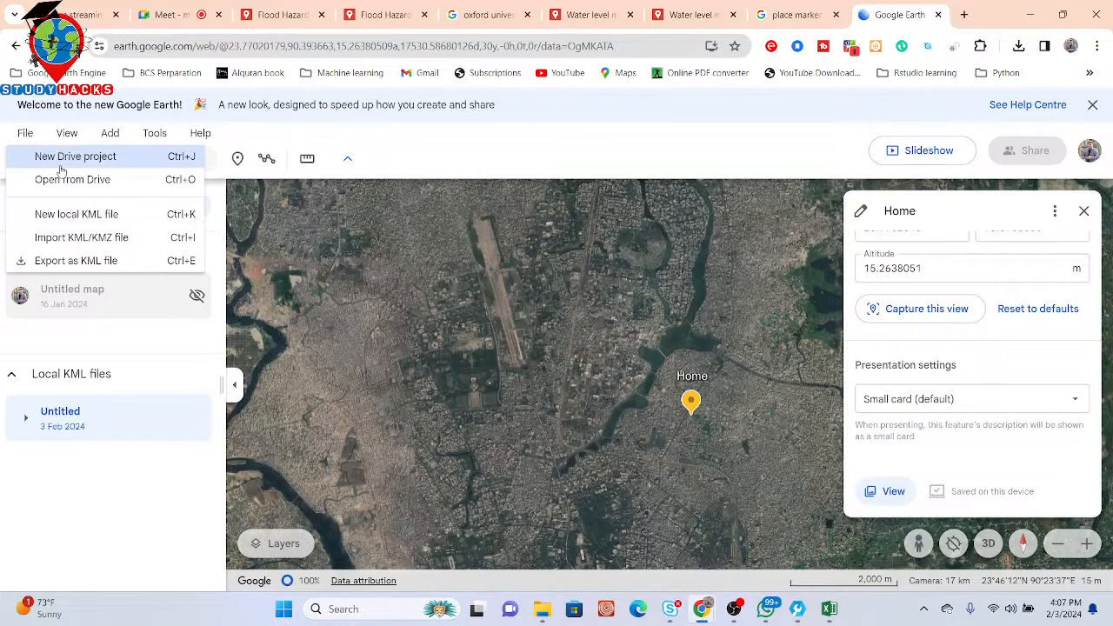
pyautogui.click(81, 238)
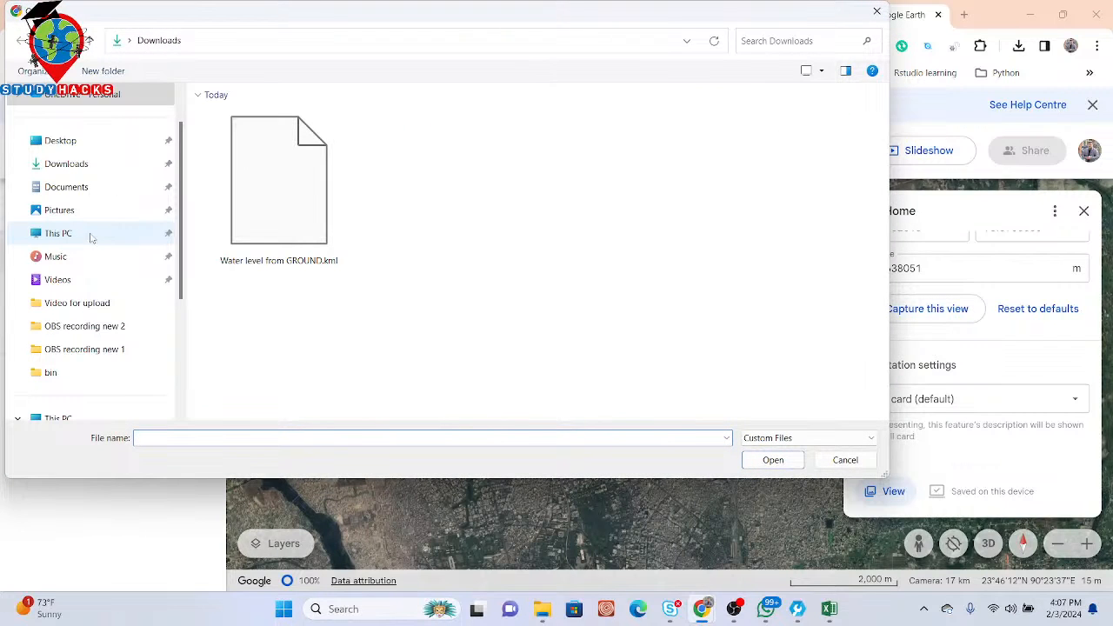
pyautogui.doubleClick(258, 199)
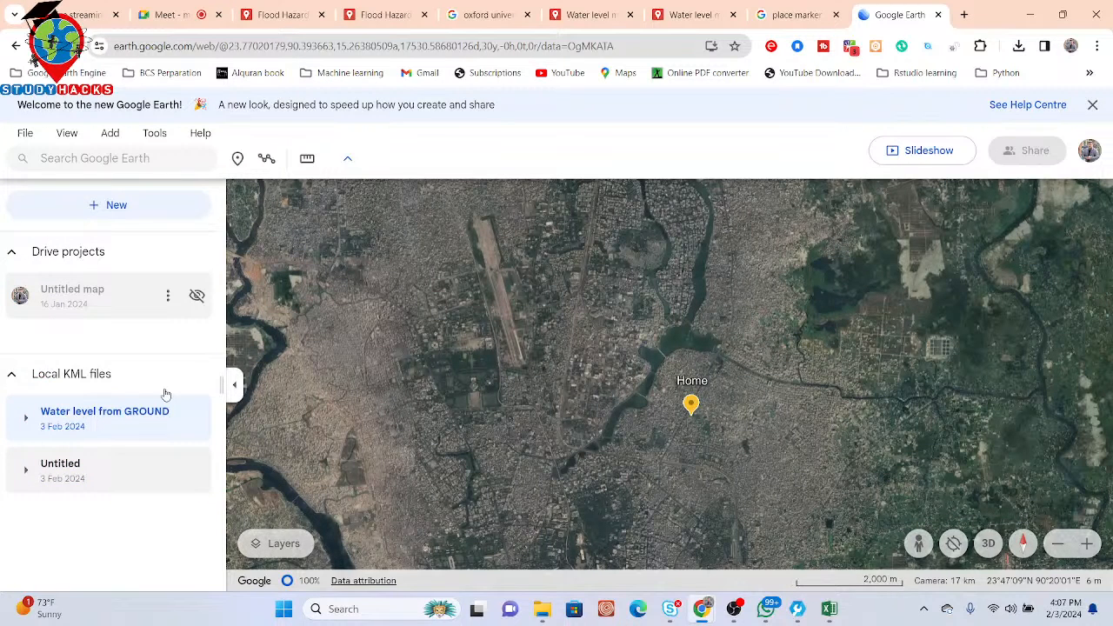
# Step: Expand the imported Water level from GROUND file, widen the project list, and view the details of its Water level map network link
pyautogui.click(27, 419)
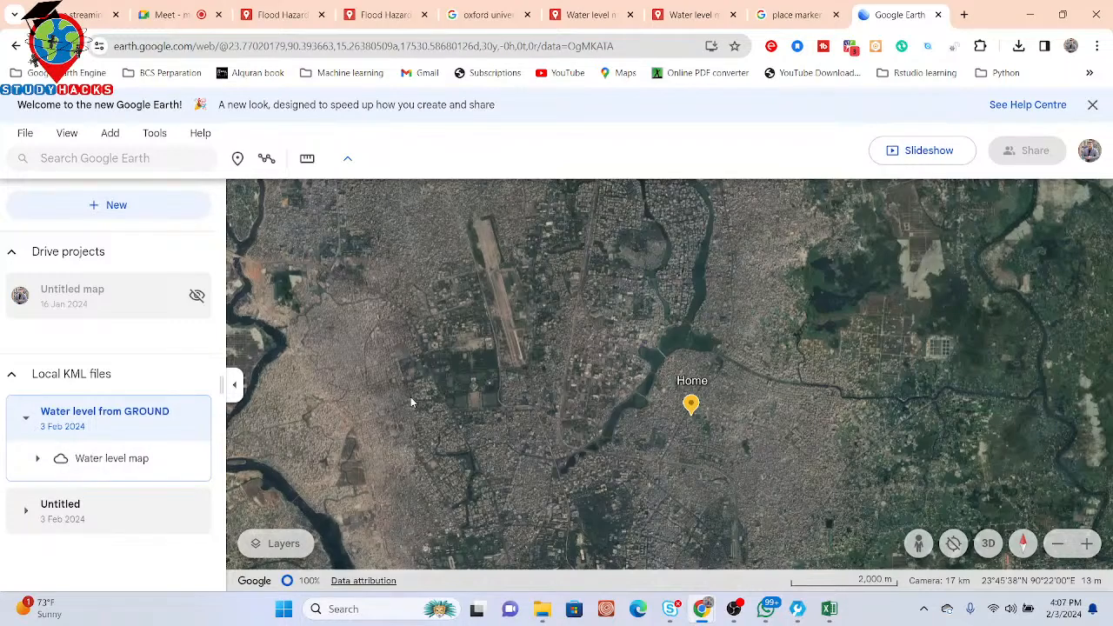
pyautogui.scroll(-2, 411, 396)
pyautogui.scroll(-3, 411, 397)
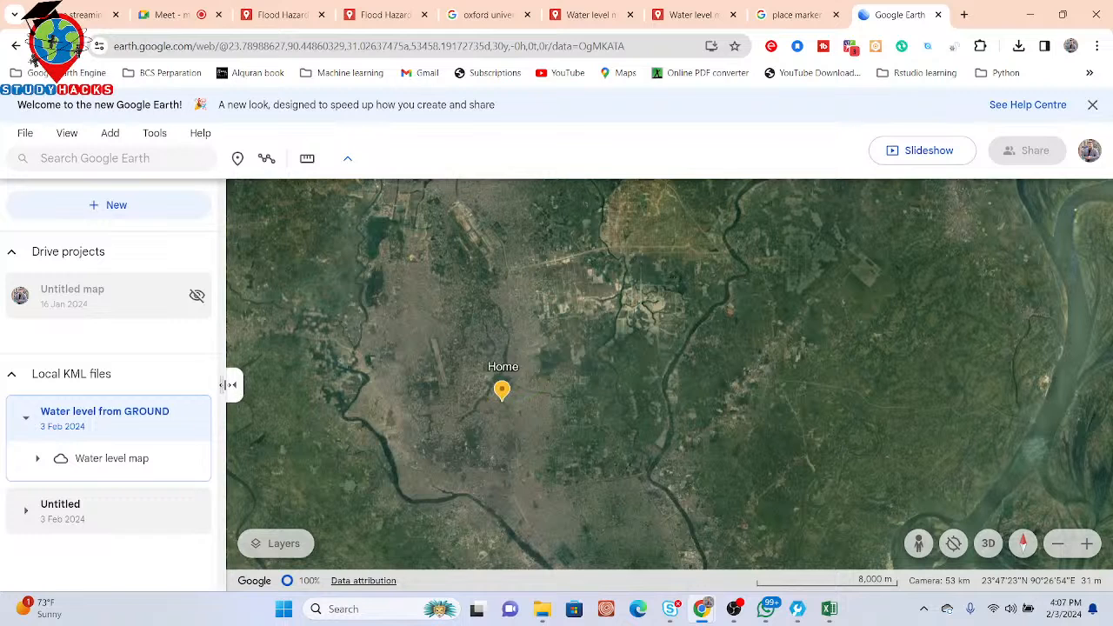
pyautogui.moveTo(227, 385); pyautogui.dragTo(369, 385)
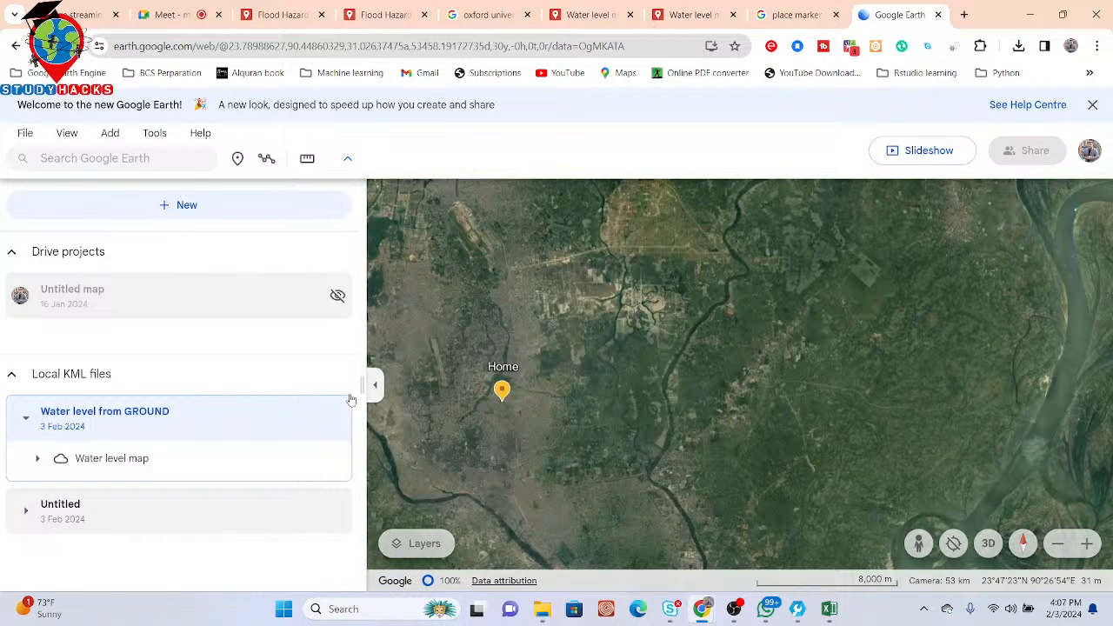
pyautogui.click(116, 460)
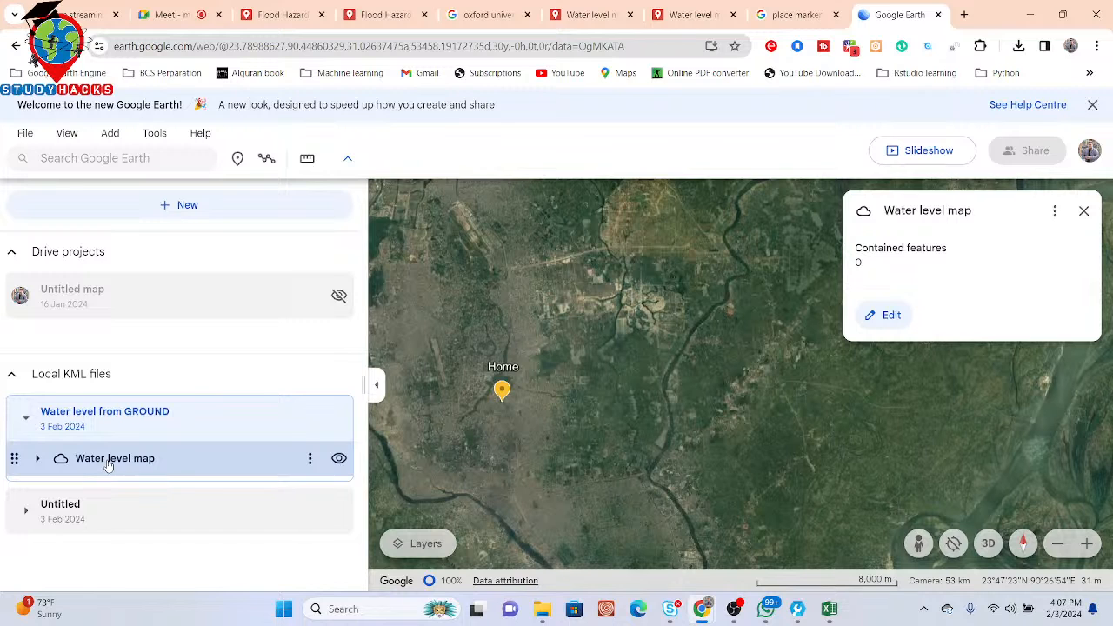
pyautogui.click(108, 466)
pyautogui.click(108, 465)
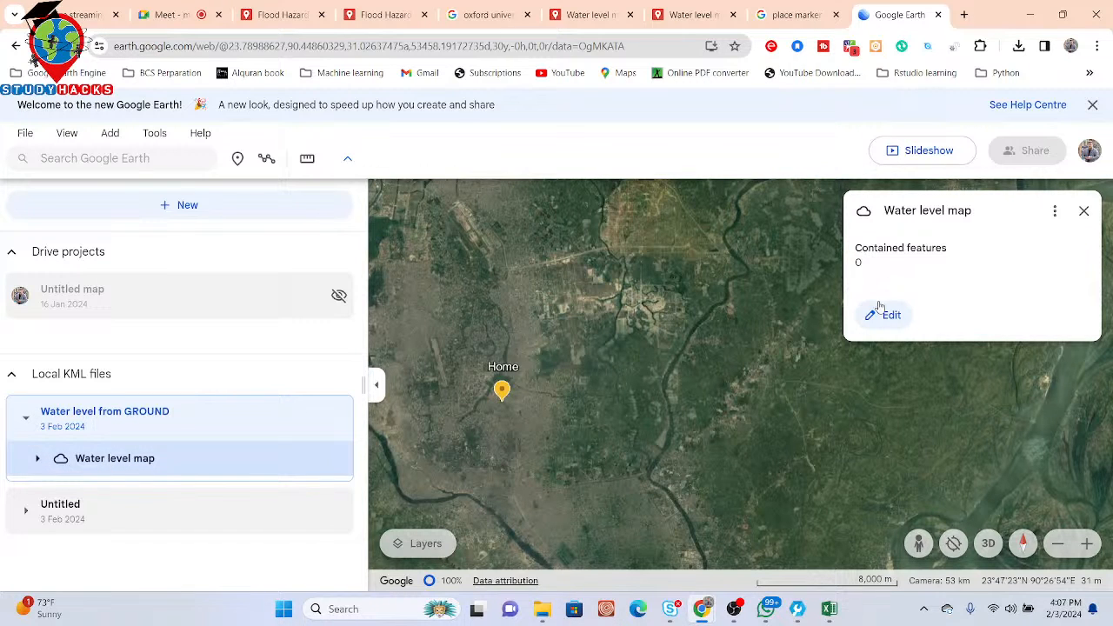
# Step: Delete the Water level from GROUND project from the local KML files and confirm the deletion
pyautogui.click(862, 264)
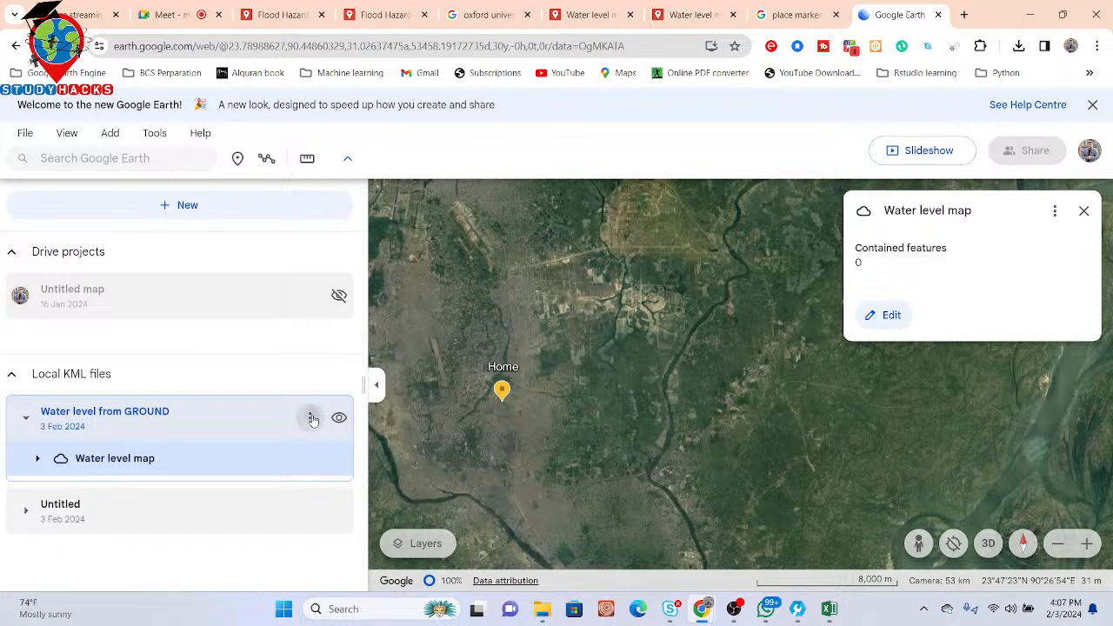
pyautogui.click(311, 418)
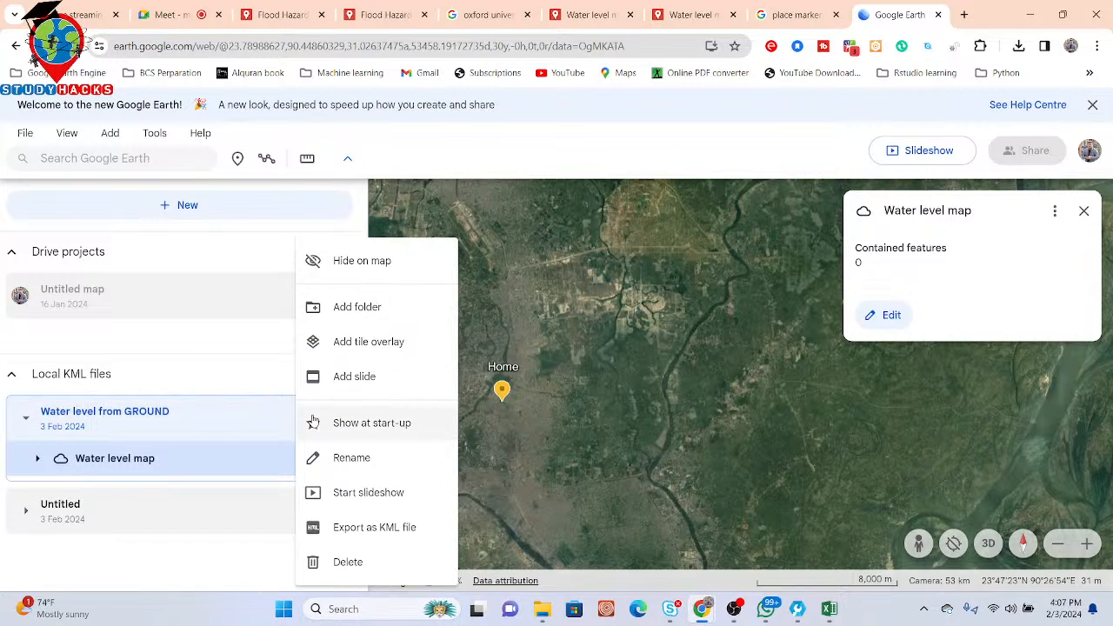
pyautogui.click(348, 562)
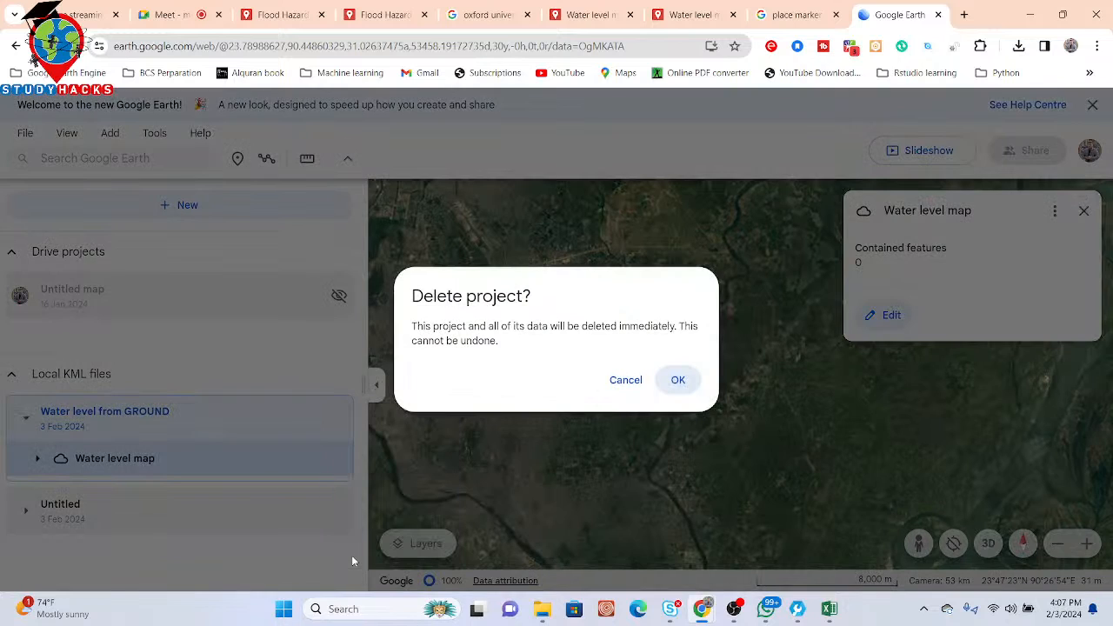
pyautogui.click(678, 379)
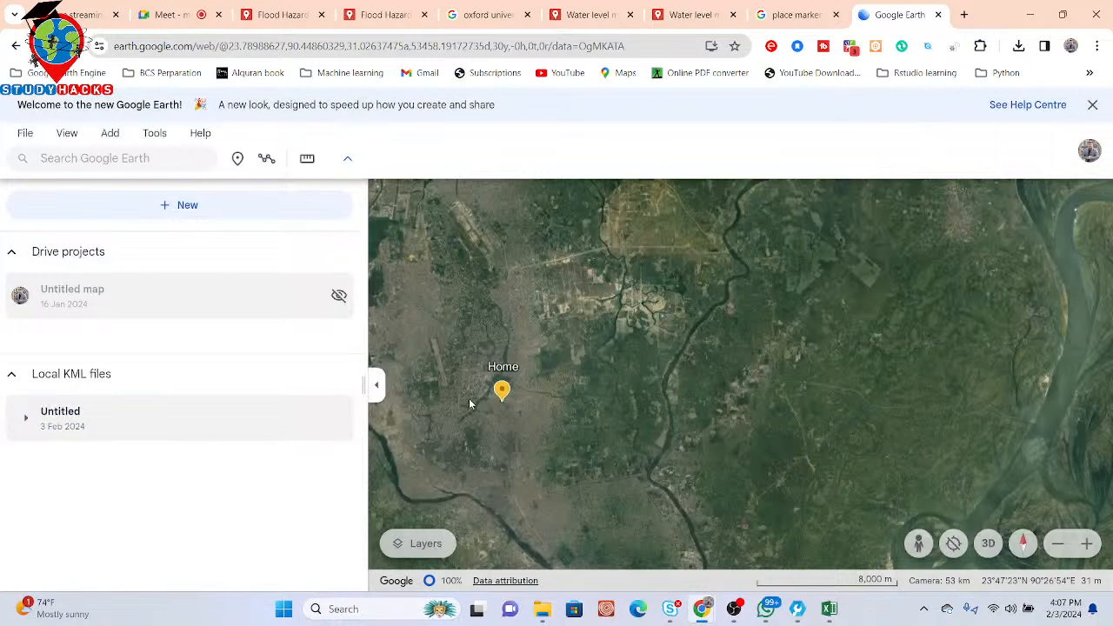
# Step: Delete the Untitled project holding the Home placemark from the local KML files
pyautogui.rightClick(61, 416)
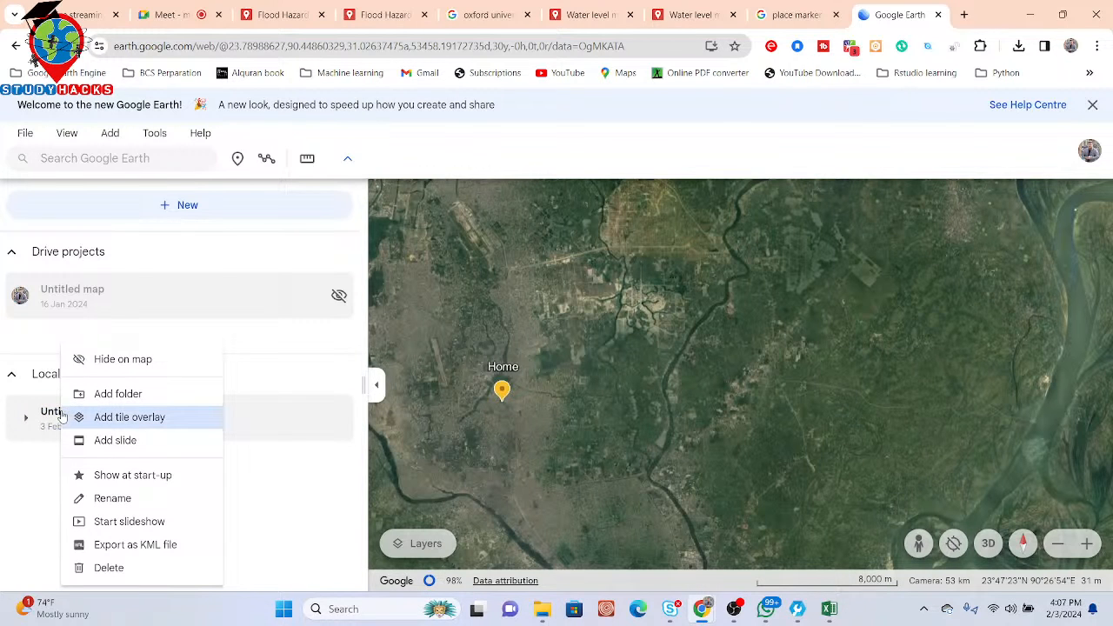
pyautogui.click(16, 426)
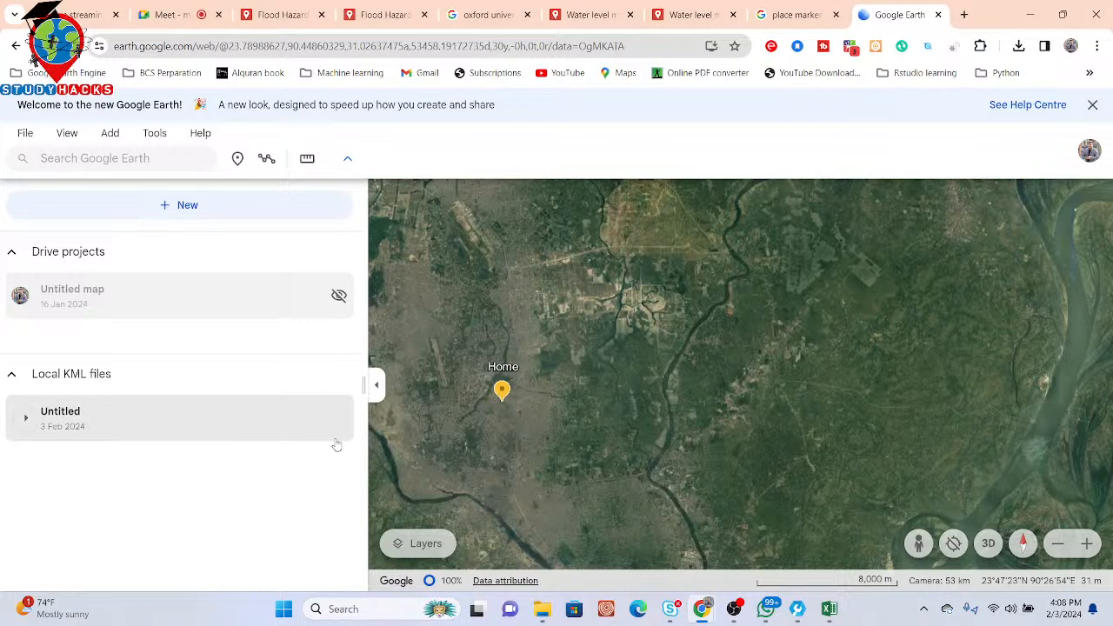
pyautogui.click(307, 418)
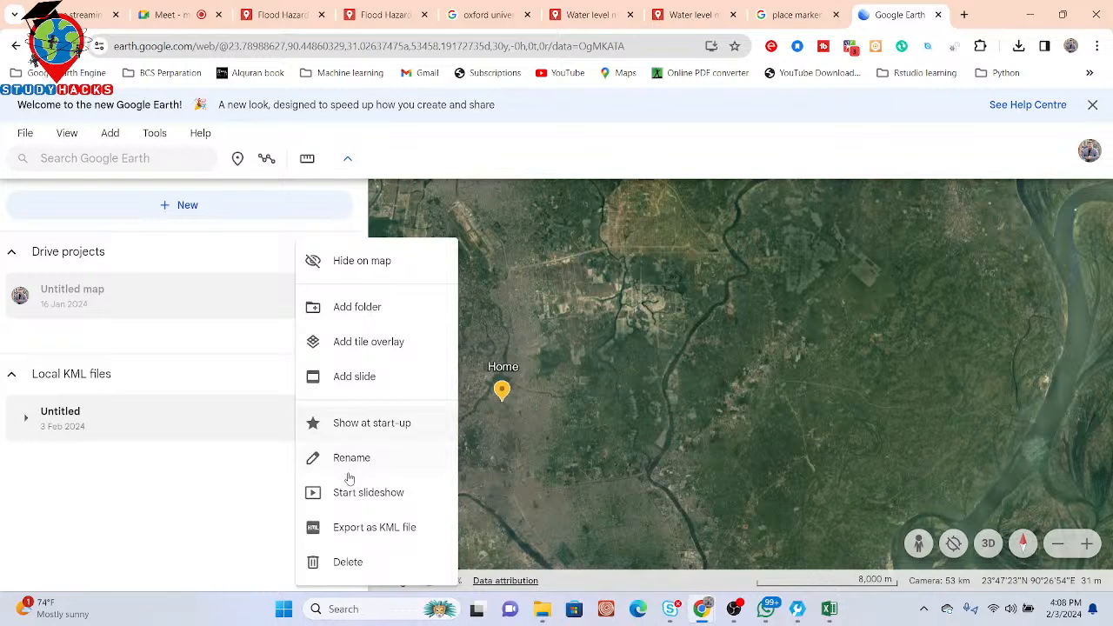
pyautogui.click(349, 566)
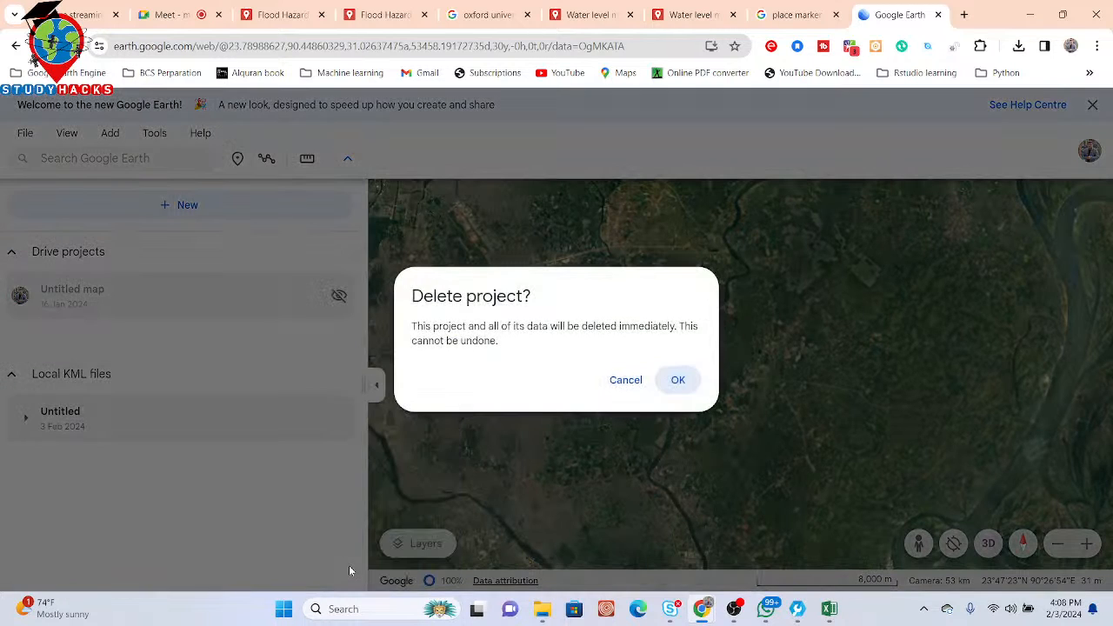
pyautogui.click(679, 380)
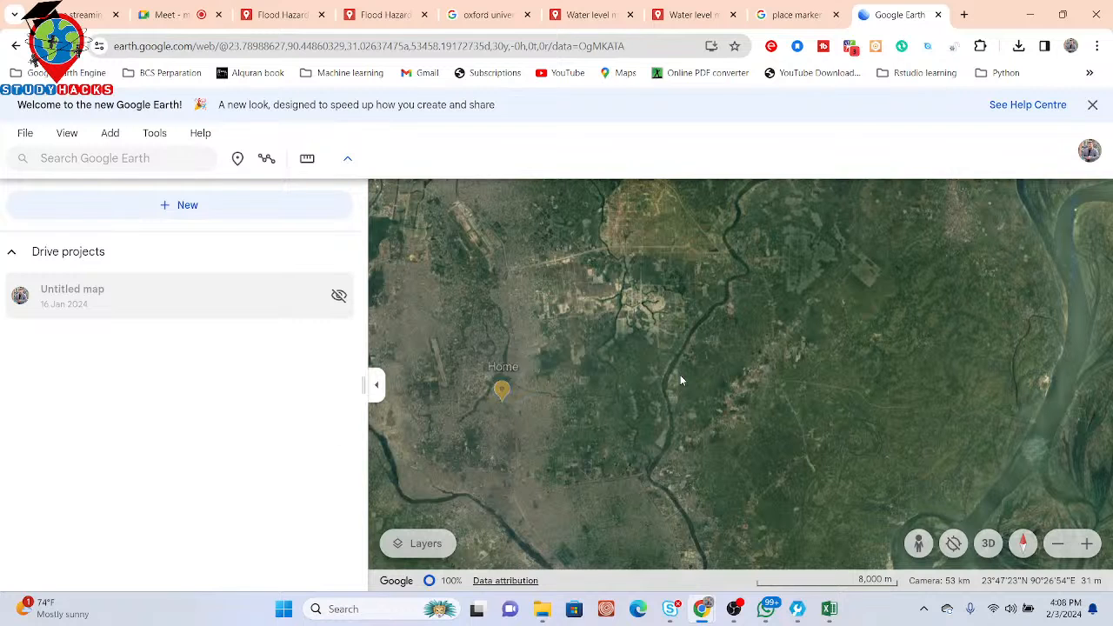
# Step: Show the Untitled map Drive project on the map, then remove it from Earth
pyautogui.click(339, 296)
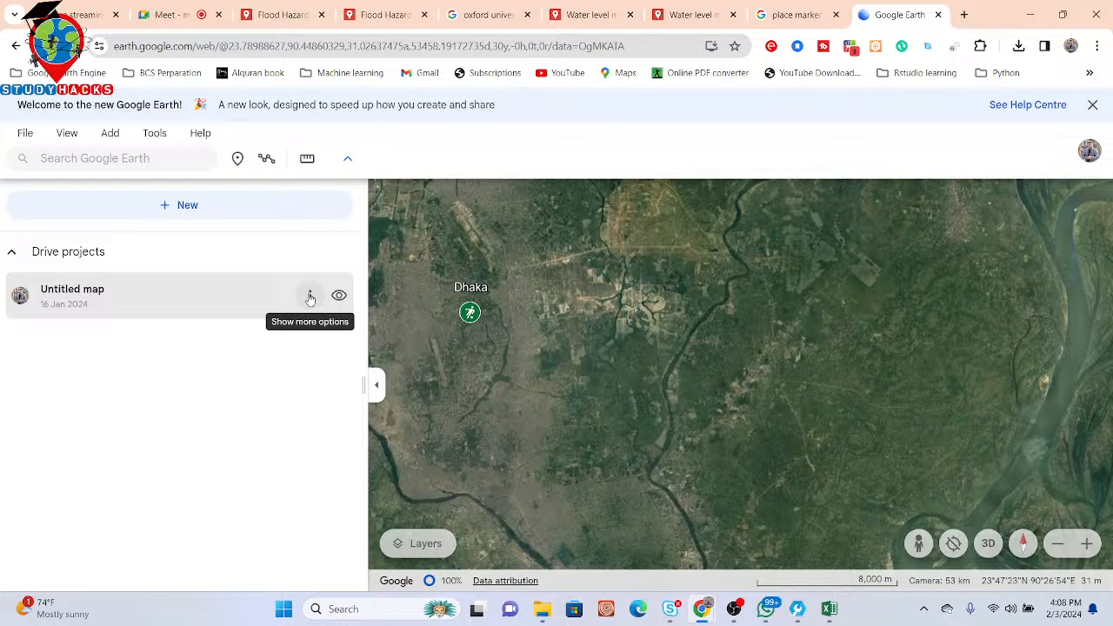
pyautogui.click(309, 297)
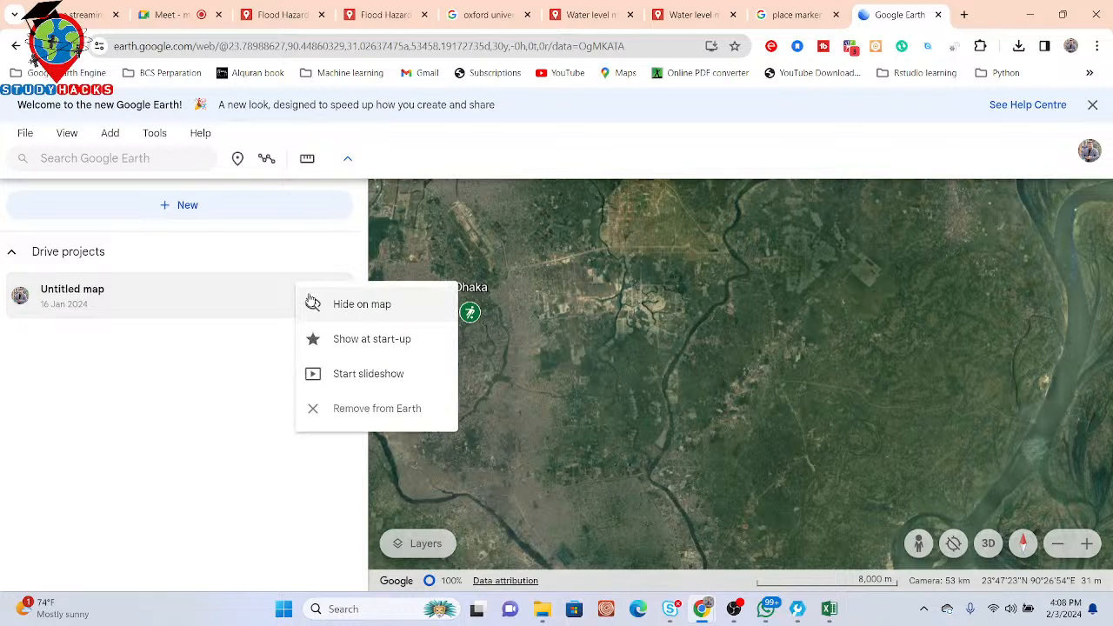
pyautogui.click(361, 409)
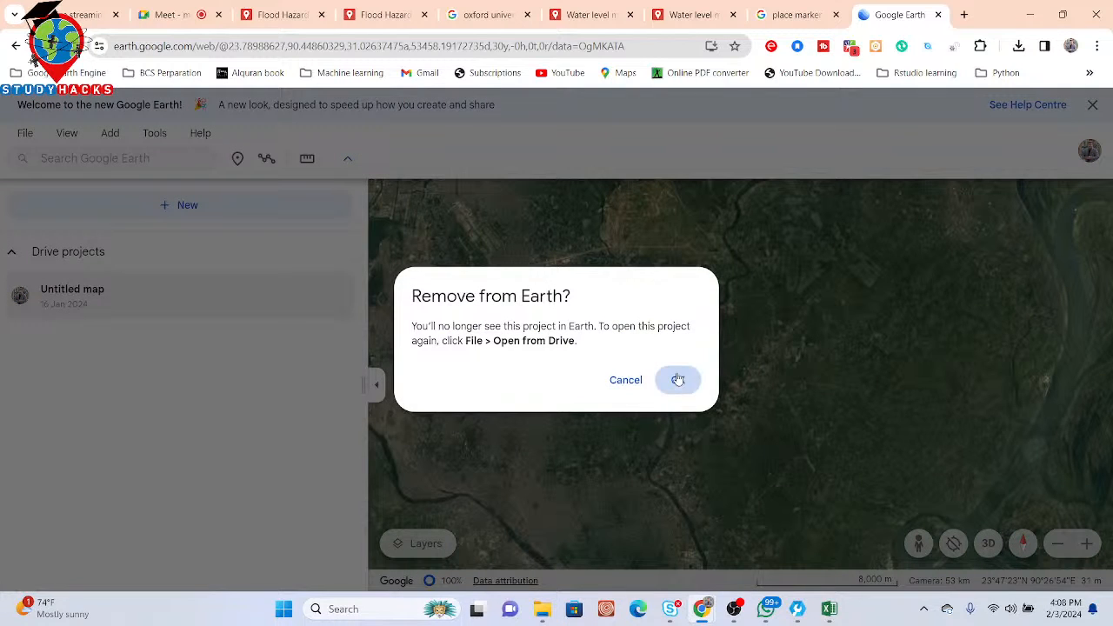
pyautogui.click(678, 380)
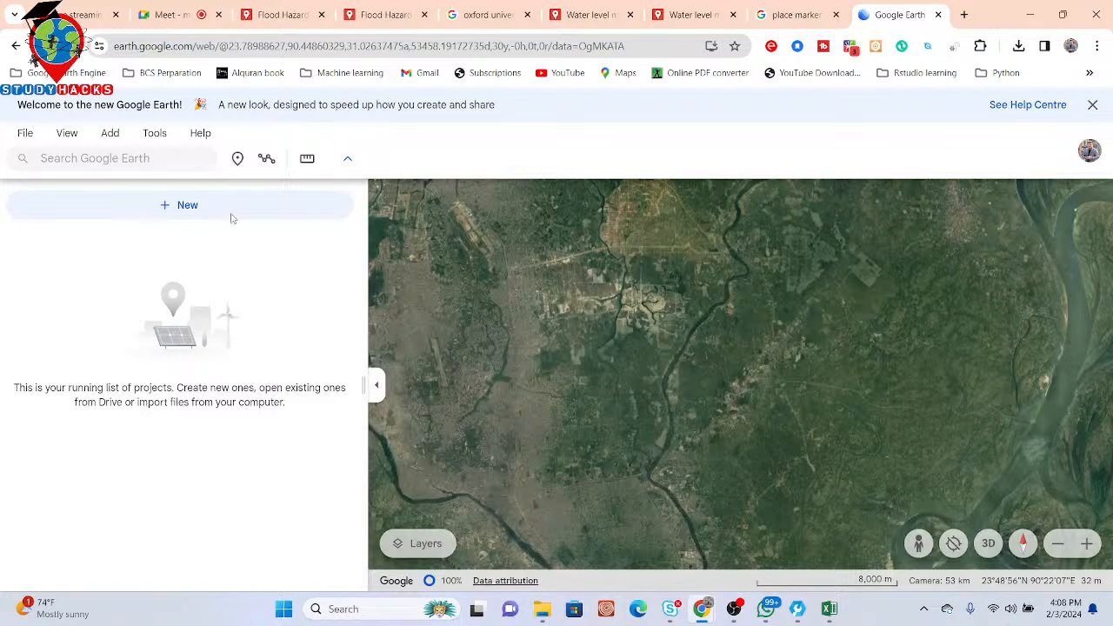
# Step: Create a new empty local KML file project
pyautogui.click(181, 205)
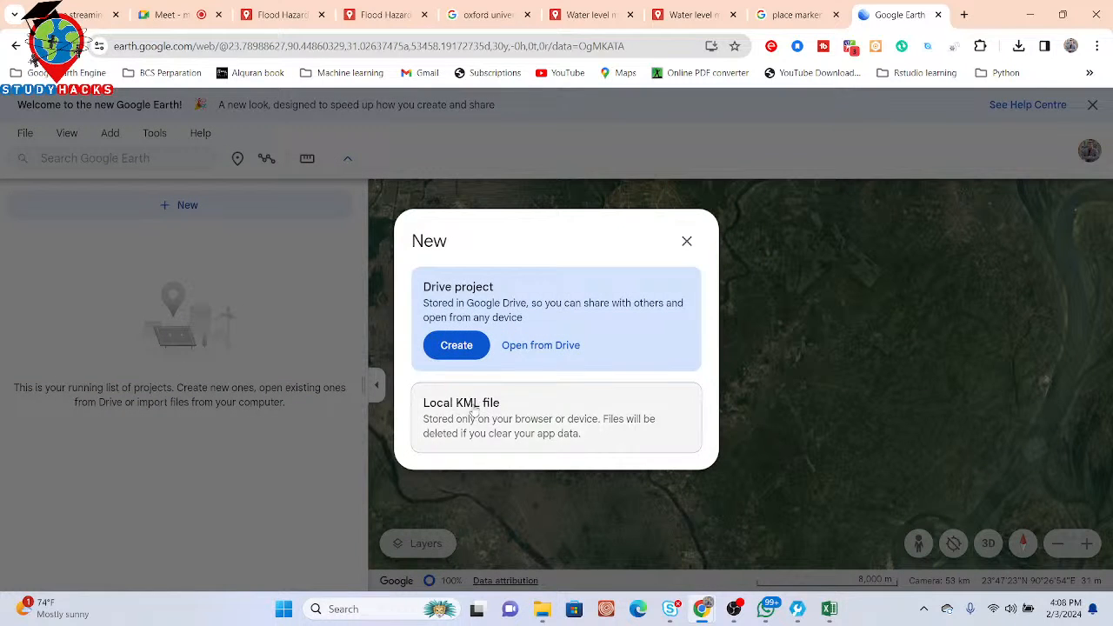
pyautogui.click(474, 406)
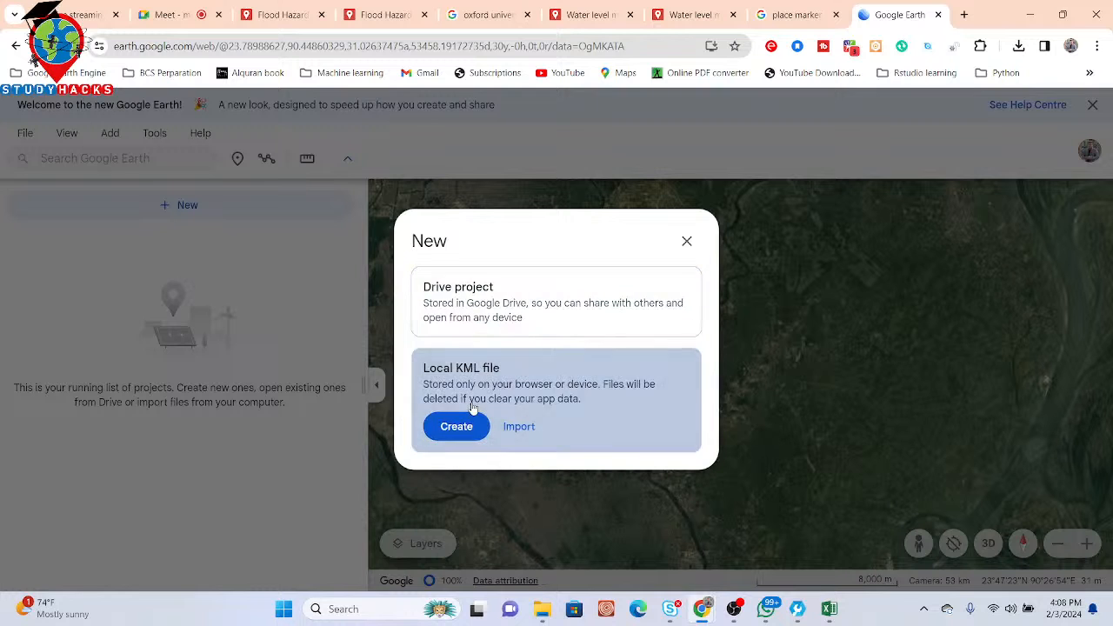
pyautogui.click(464, 430)
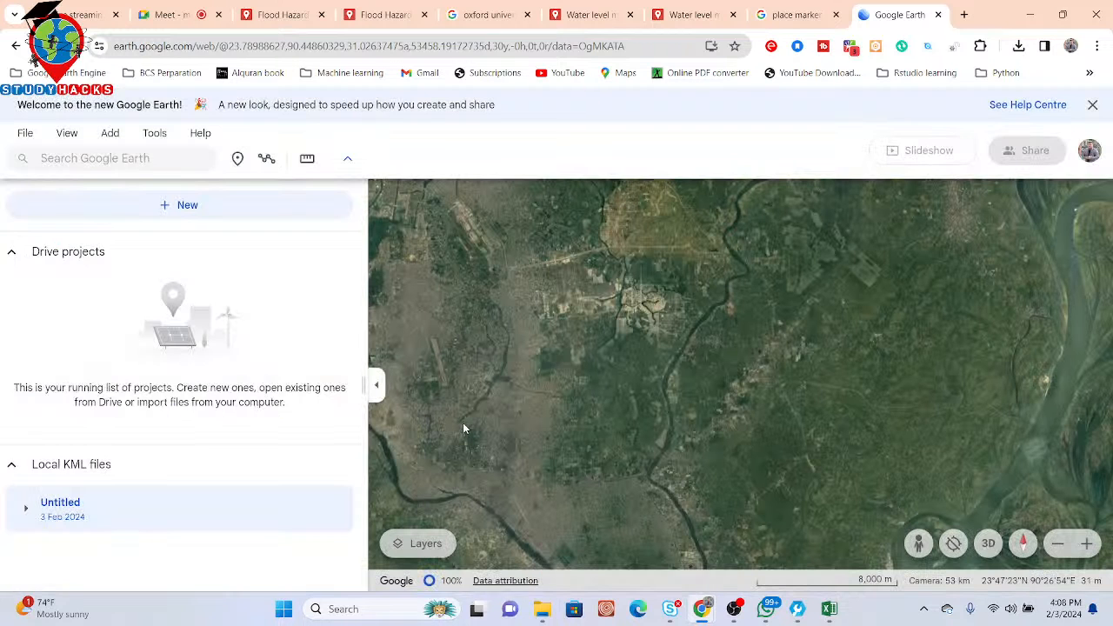
# Step: Import Water level from GROUND.kml from Downloads again as a local KML file
pyautogui.click(154, 197)
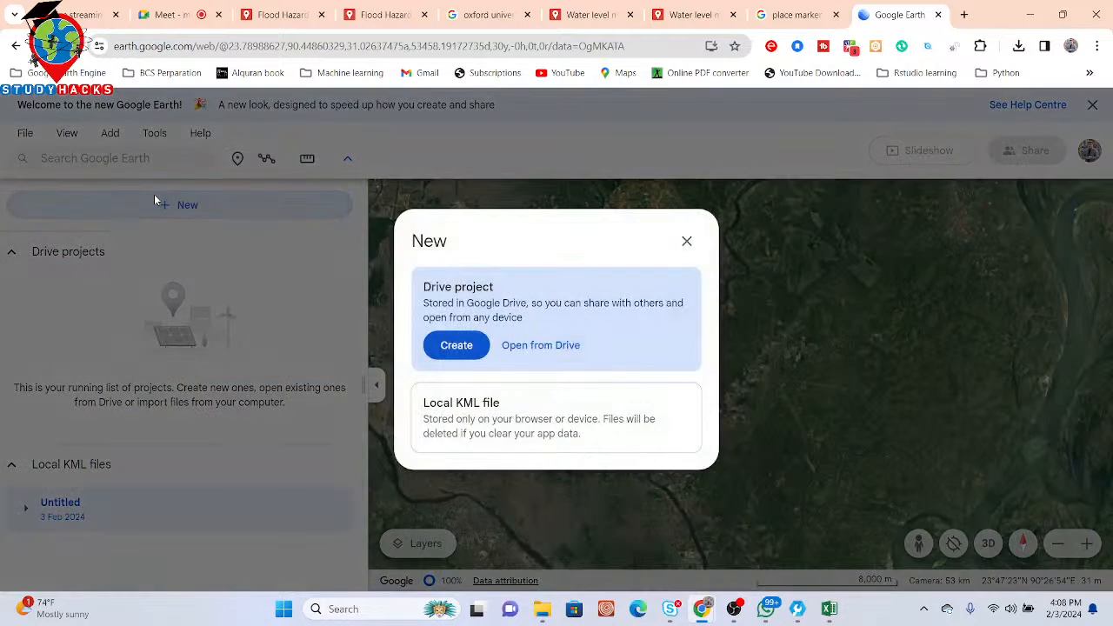
pyautogui.click(551, 422)
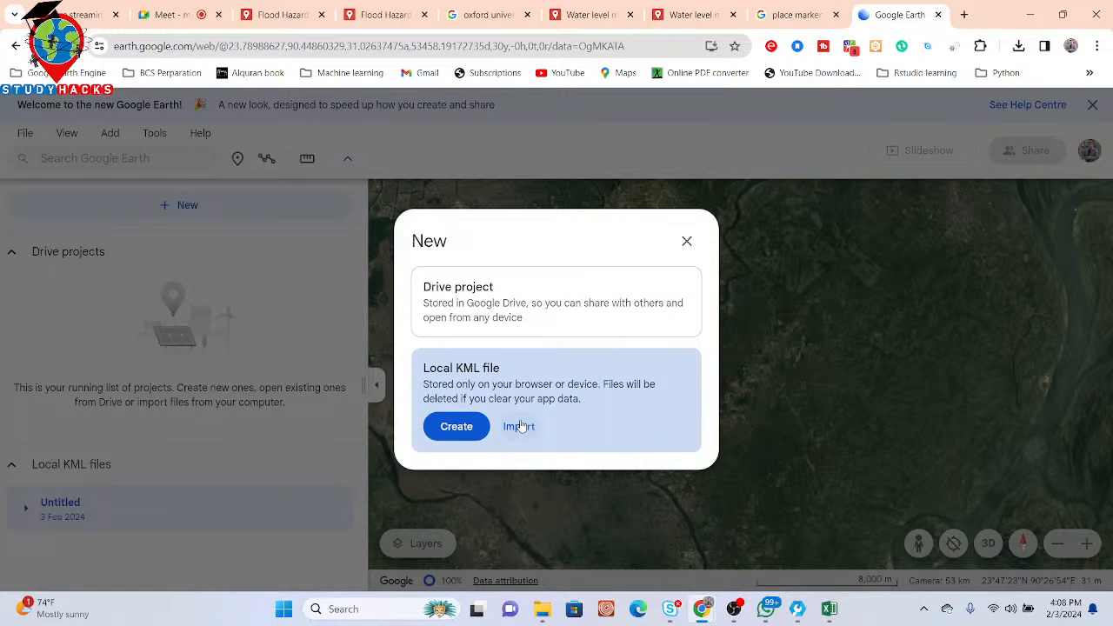
pyautogui.click(520, 426)
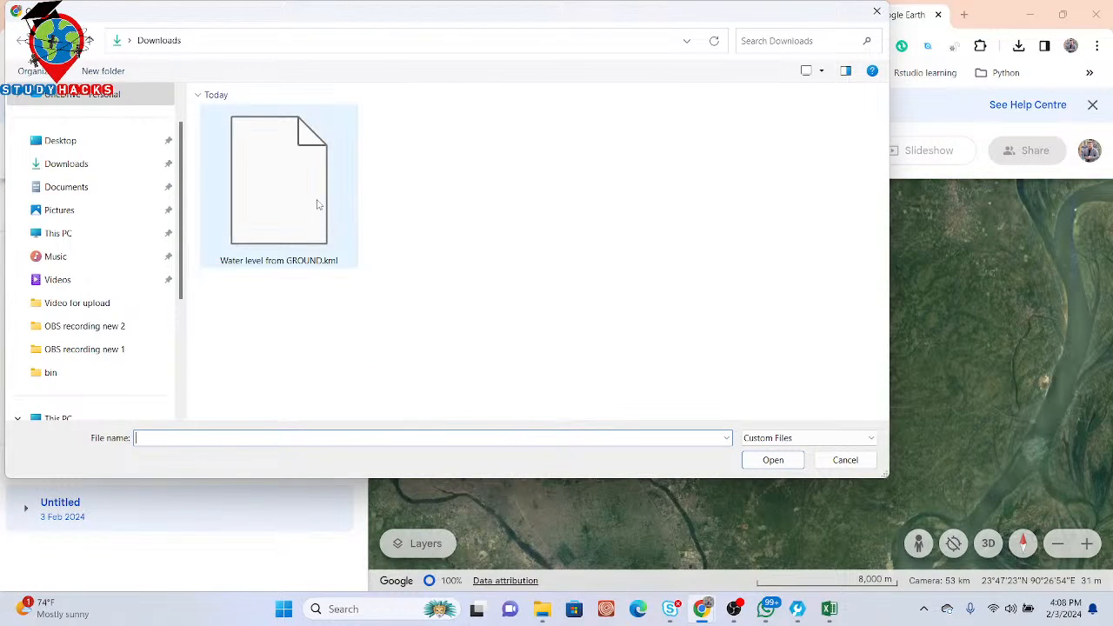
pyautogui.doubleClick(318, 205)
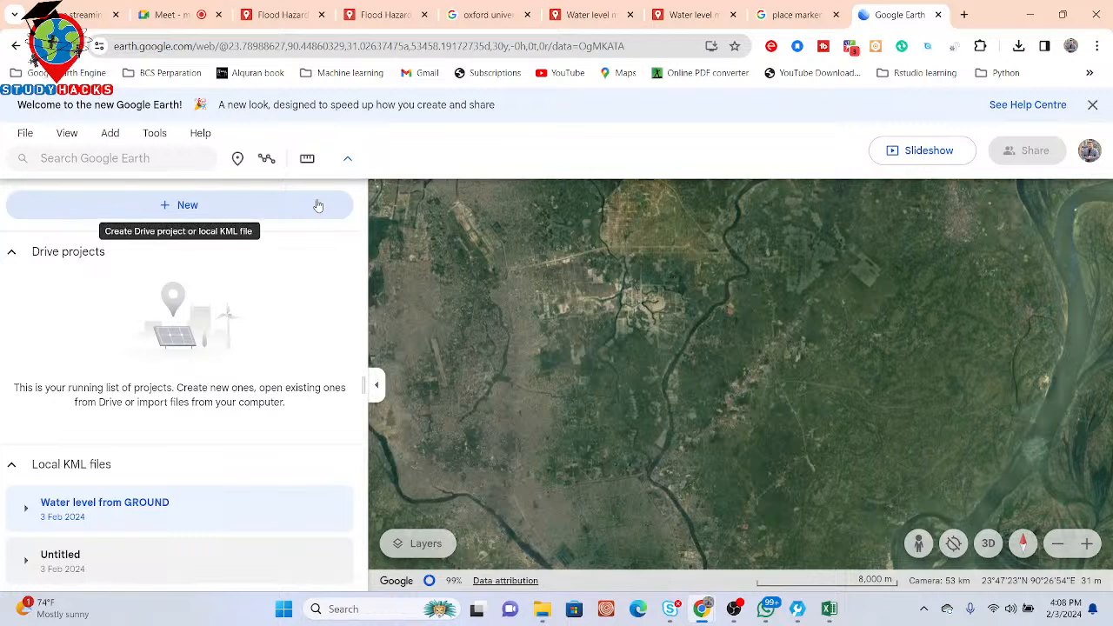
# Step: Expand the imported Water level from GROUND file and inspect the Water level map network link's details and edit settings
pyautogui.click(26, 509)
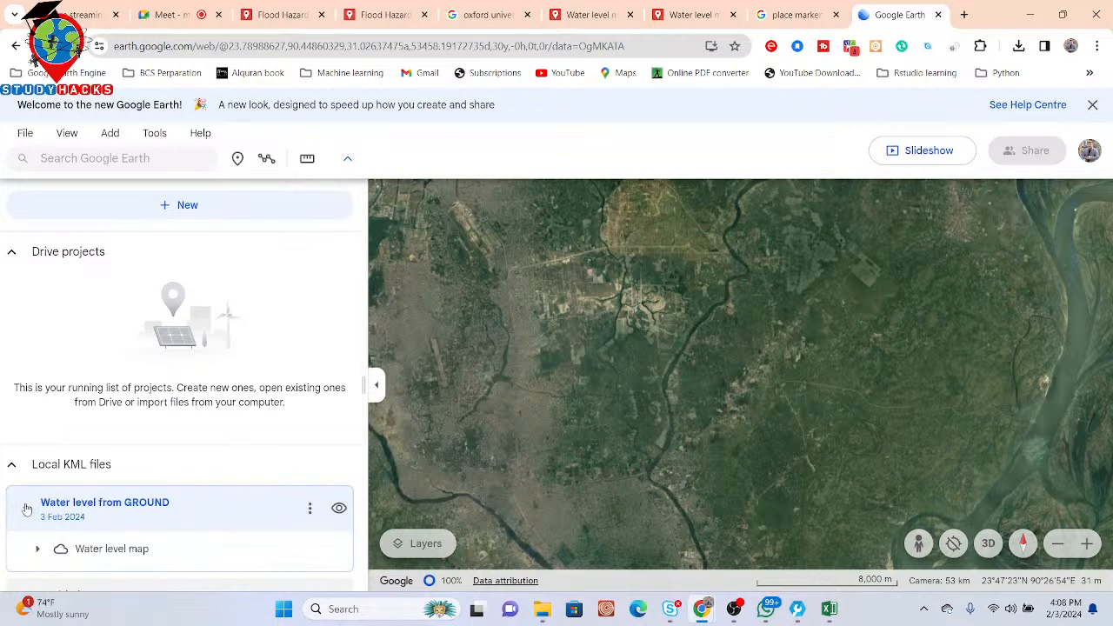
pyautogui.click(100, 553)
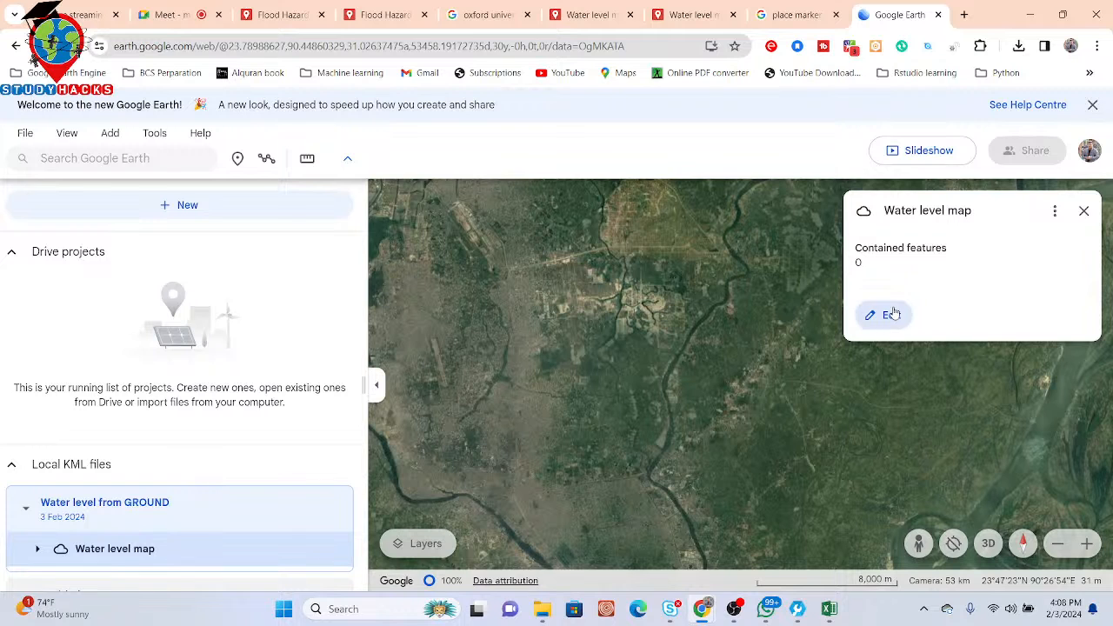
pyautogui.click(889, 314)
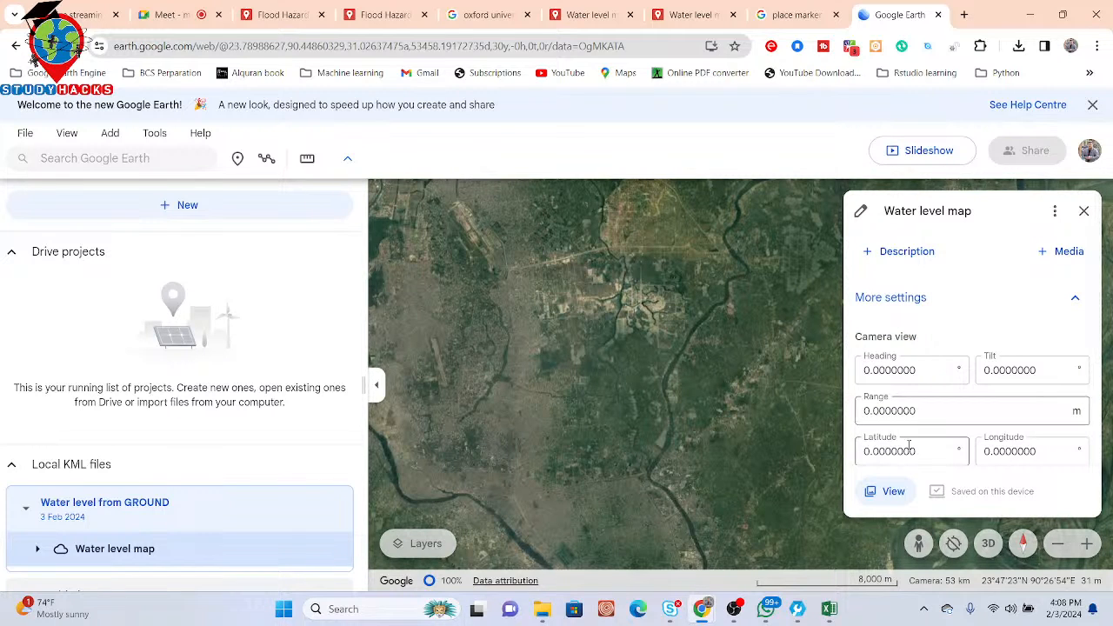
pyautogui.click(1085, 212)
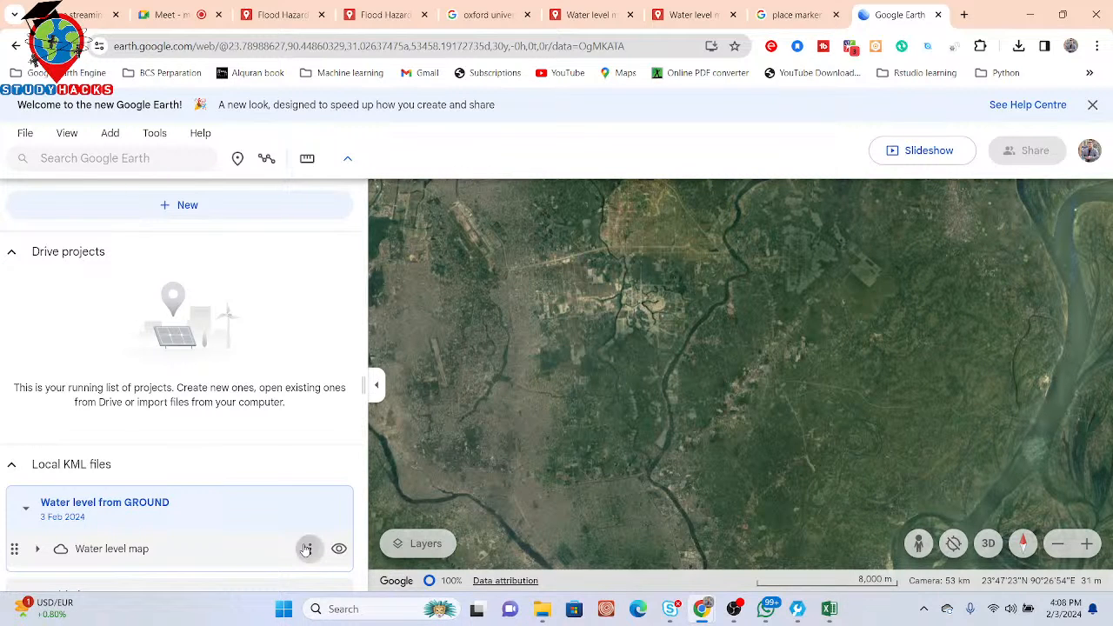
# Step: Delete the Water level map network link from Water level from GROUND, and collapse the Drive projects and Local KML files lists
pyautogui.click(309, 549)
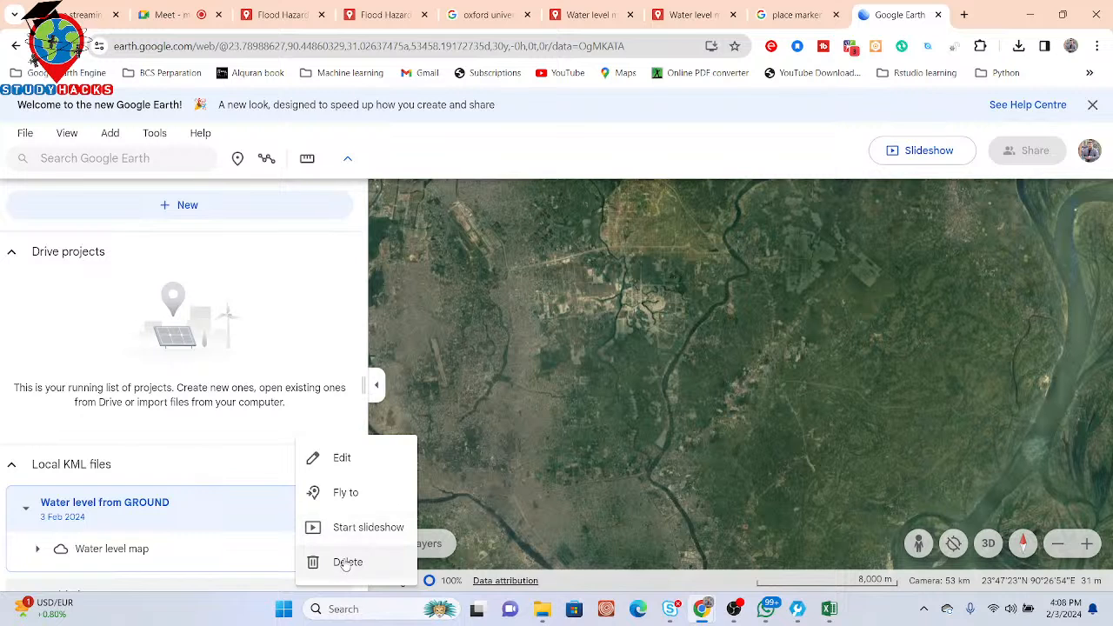
pyautogui.click(347, 562)
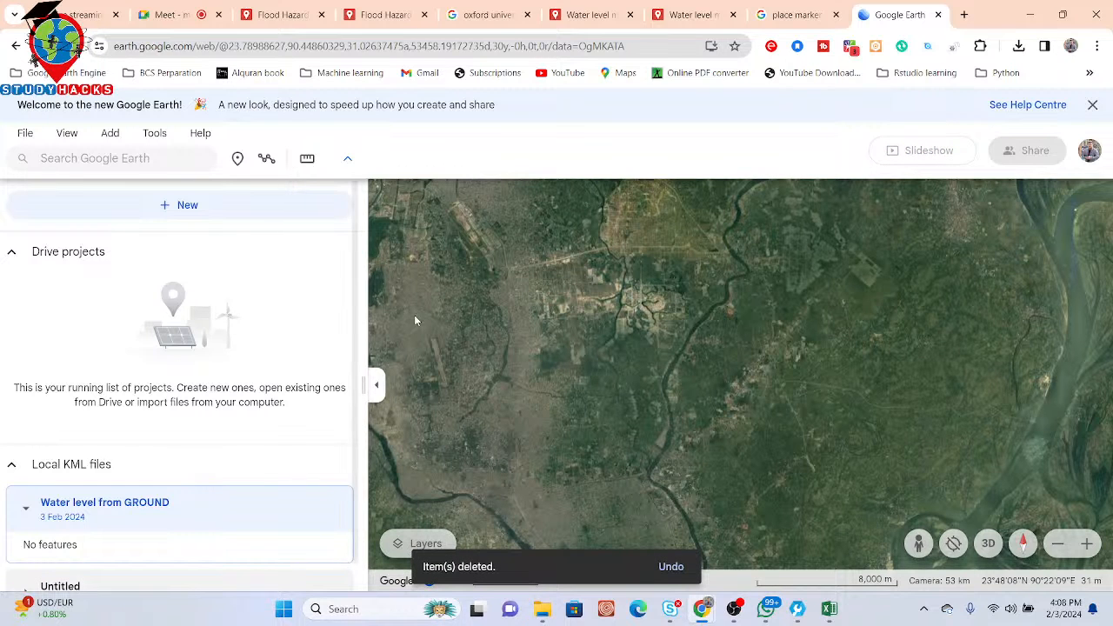
pyautogui.click(13, 255)
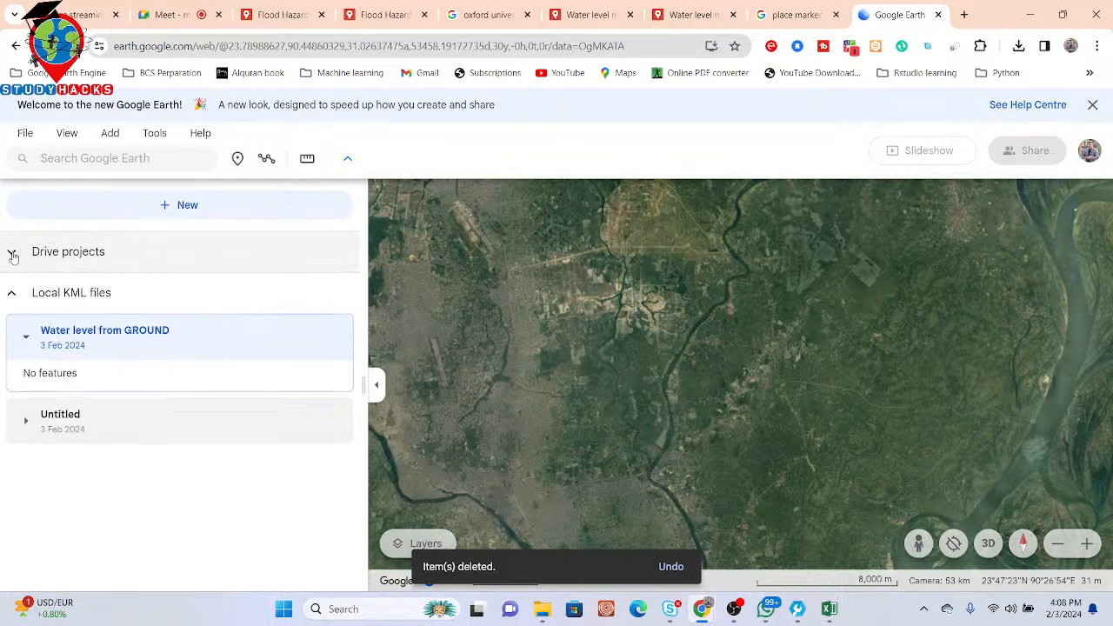
pyautogui.click(15, 293)
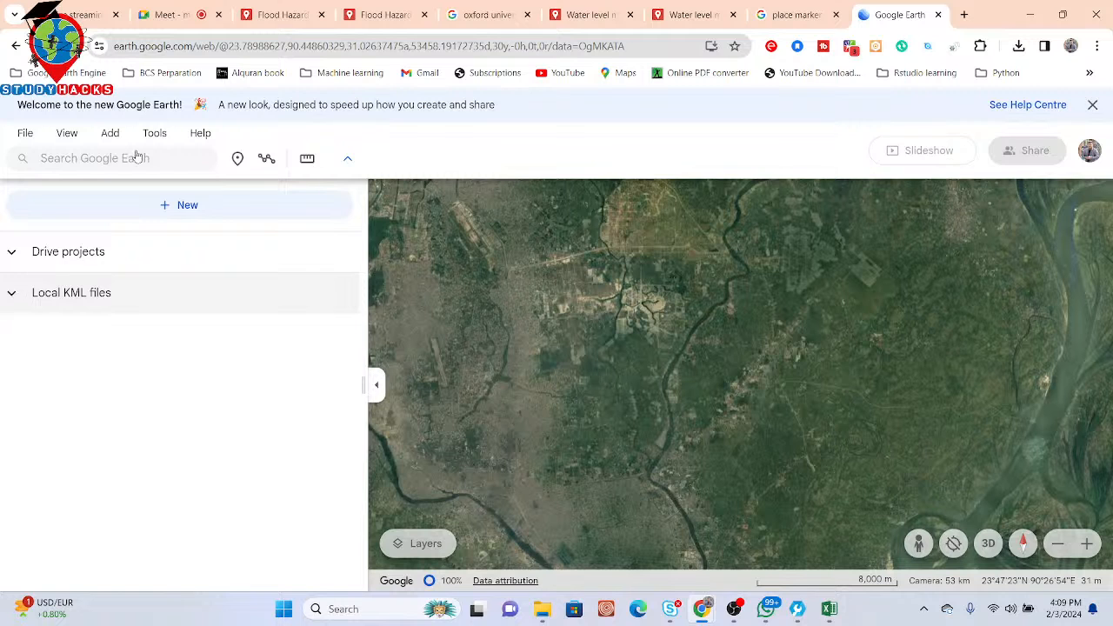
# Step: Create a new Drive project and add a folder with the default name to it, leaving the folder collapsed
pyautogui.click(195, 208)
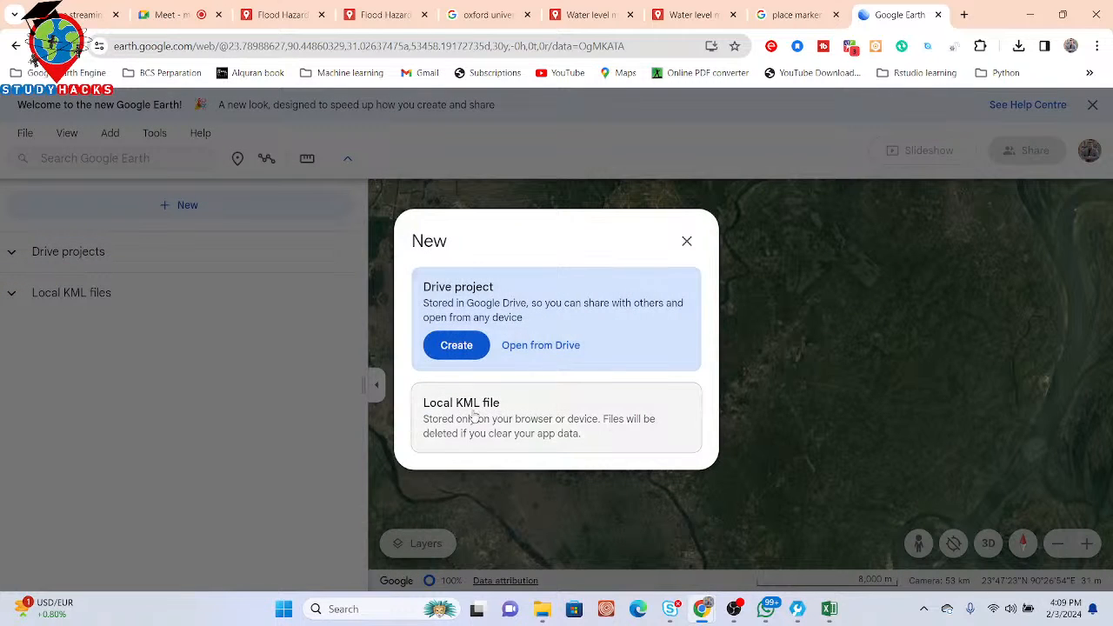
pyautogui.click(456, 345)
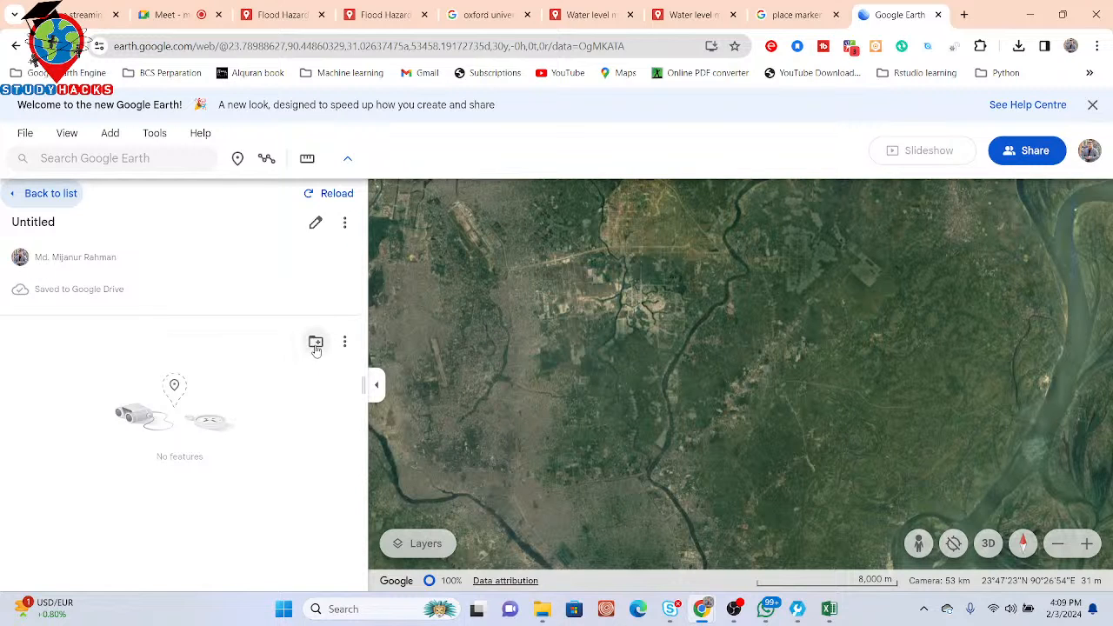
pyautogui.click(316, 342)
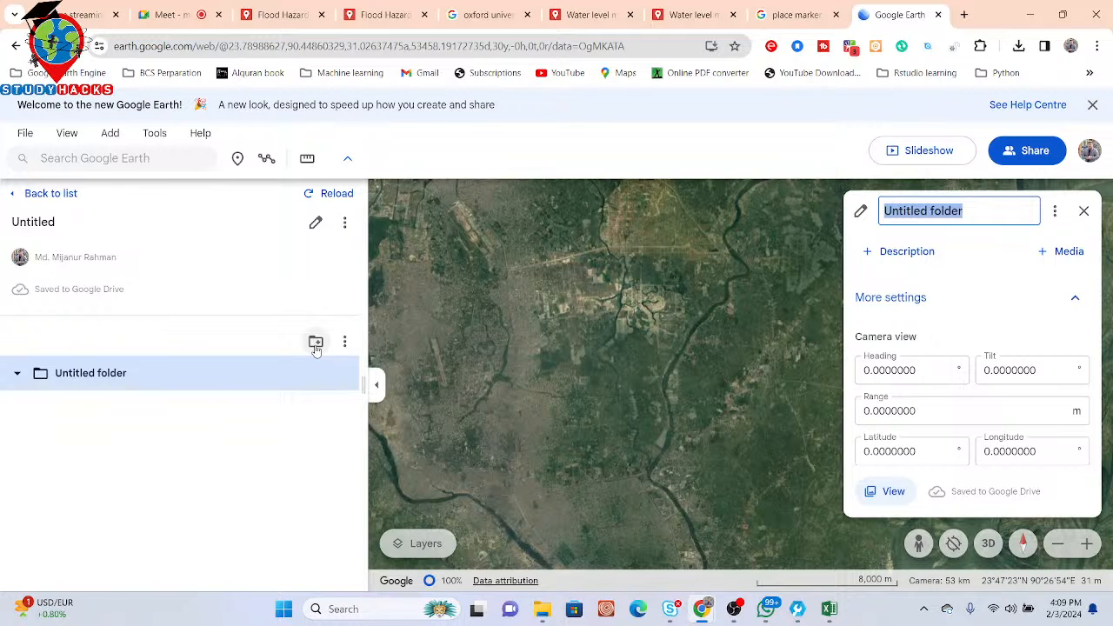
pyautogui.click(21, 376)
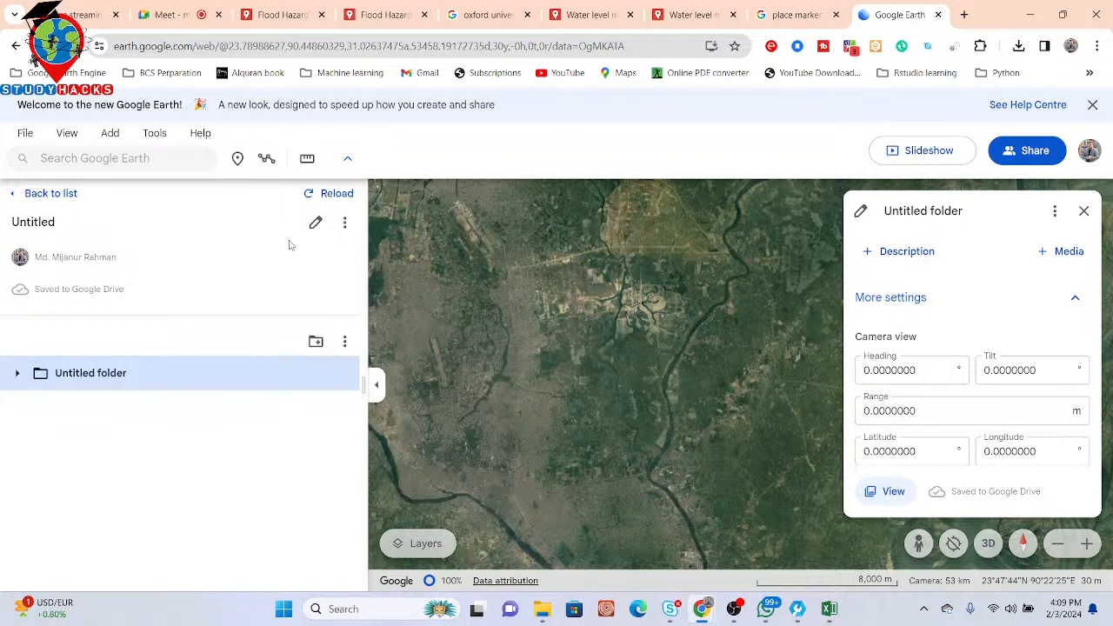
# Step: Return to the project list and check the contents of the Local KML files section
pyautogui.click(40, 196)
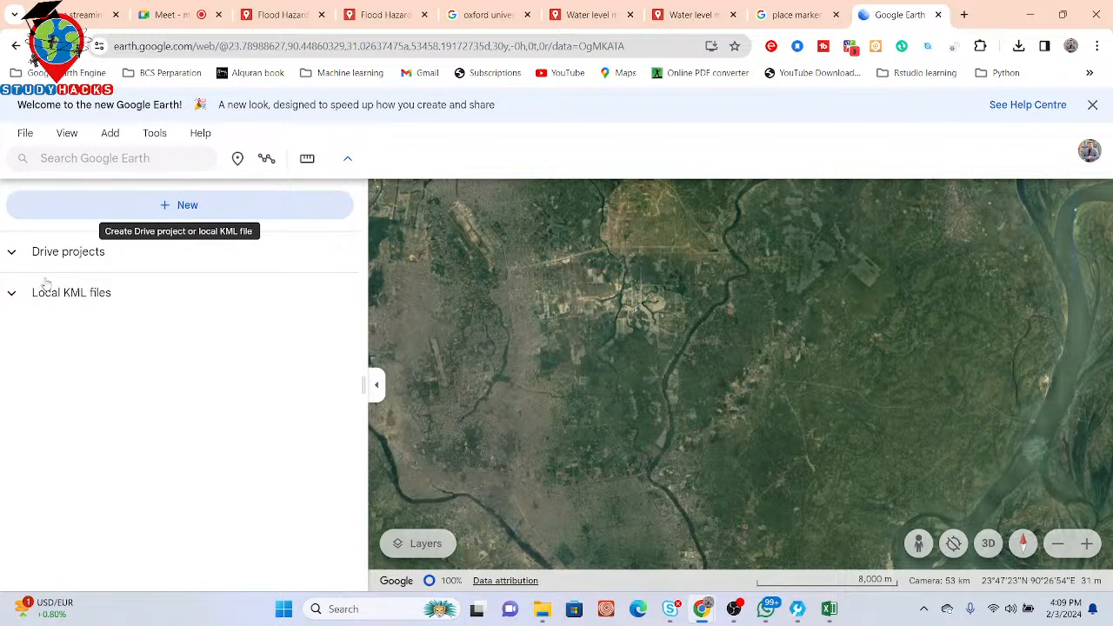
pyautogui.click(13, 295)
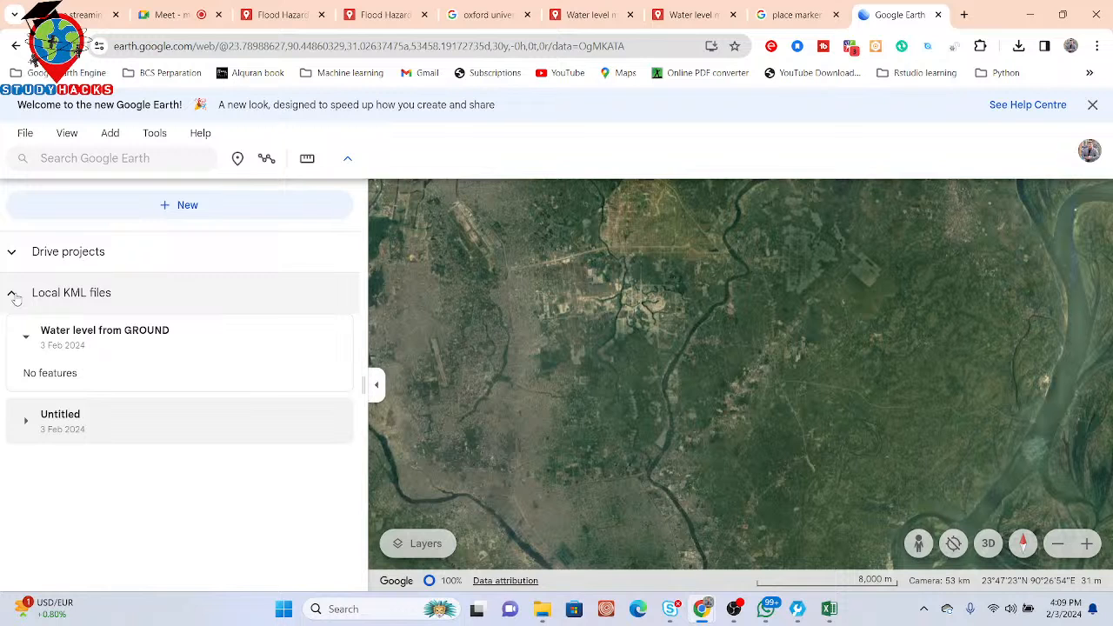
pyautogui.click(14, 295)
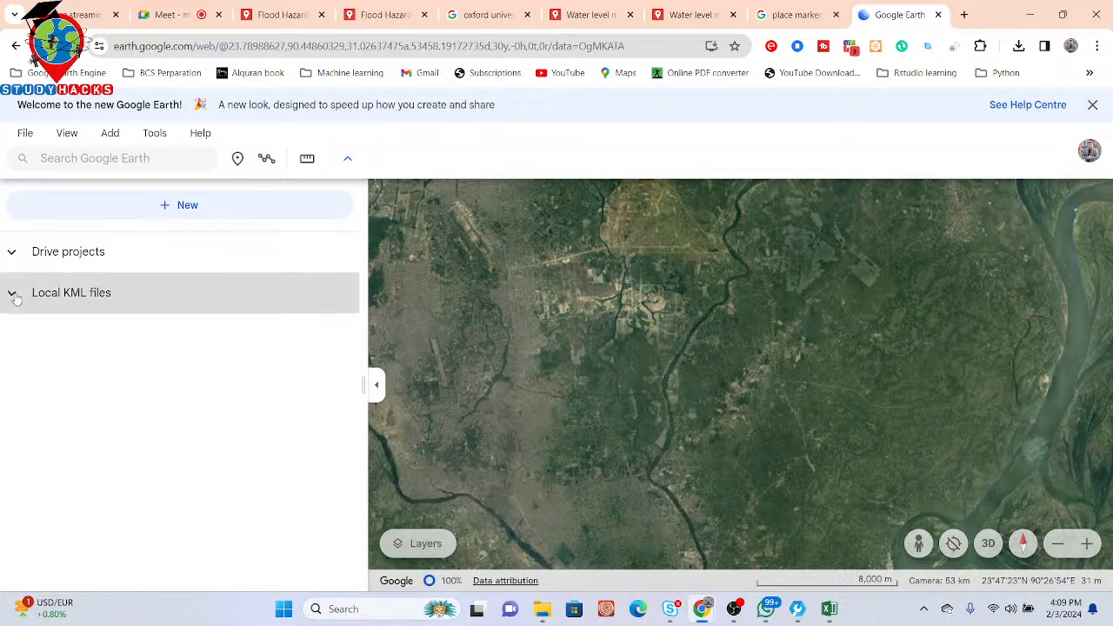
# Step: Draw a closed seven-point polygon on the map with a perimeter of about 36.9 km, west of the winding river
pyautogui.click(26, 134)
pyautogui.moveTo(67, 133)
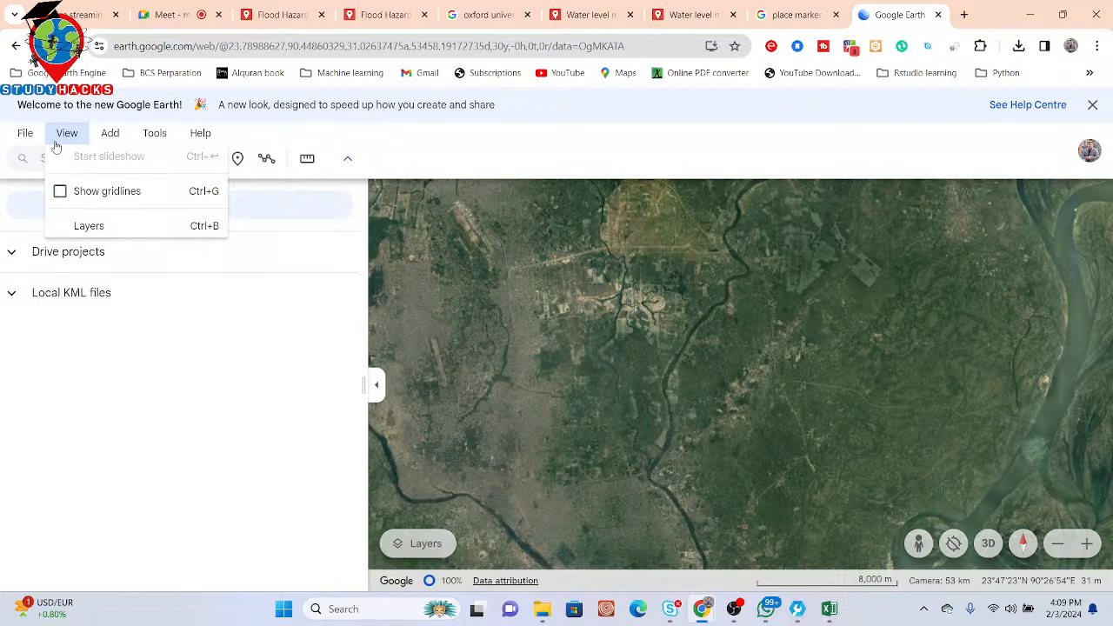
pyautogui.moveTo(111, 138)
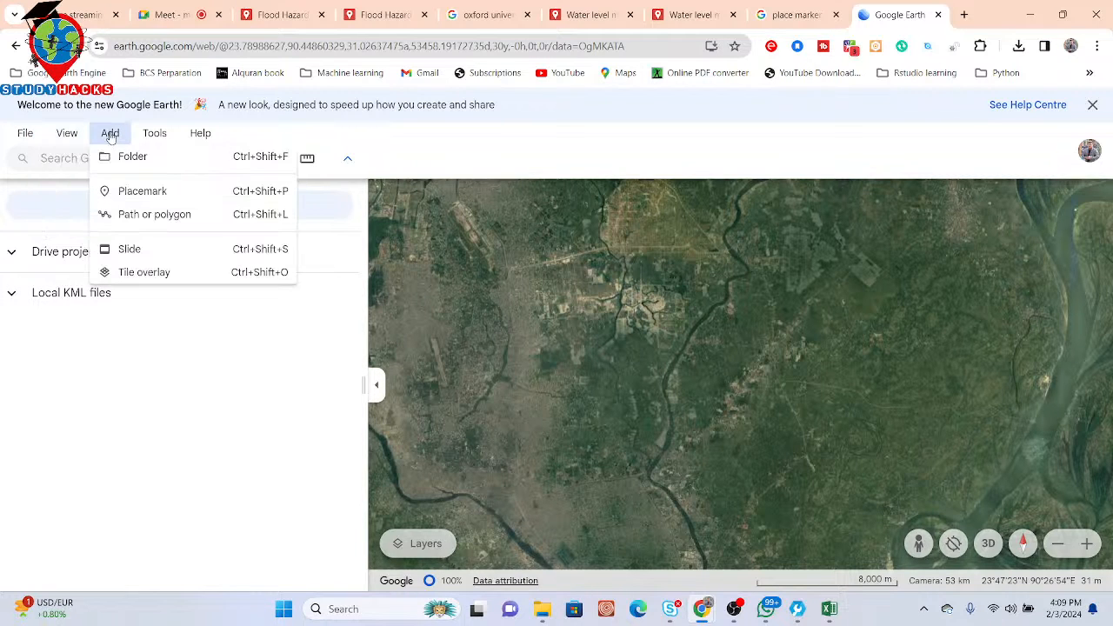
pyautogui.click(155, 215)
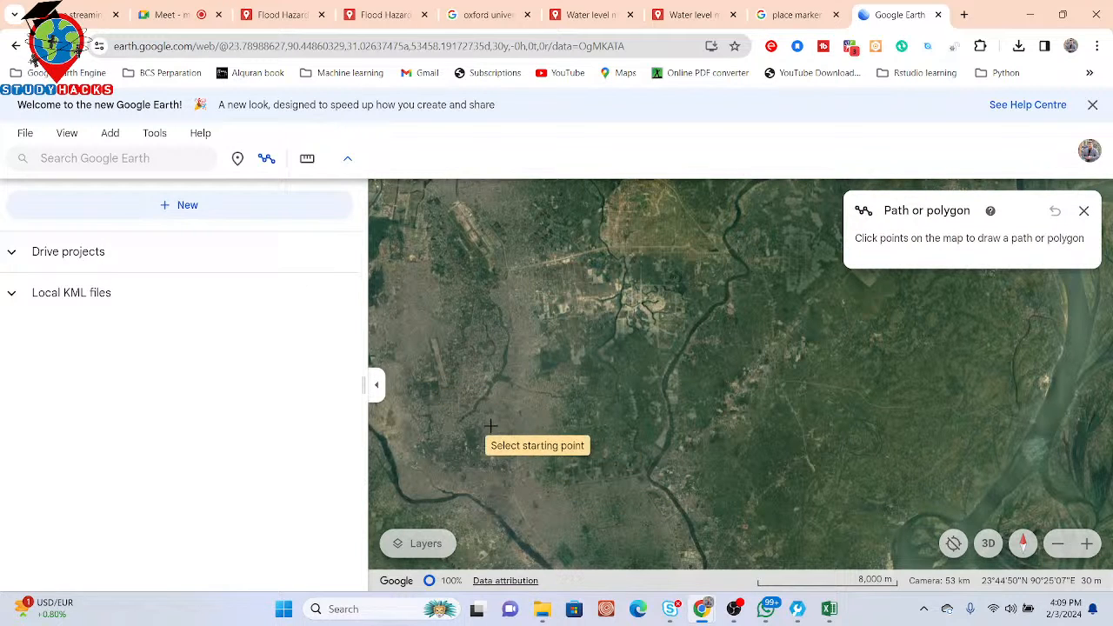
pyautogui.click(507, 452)
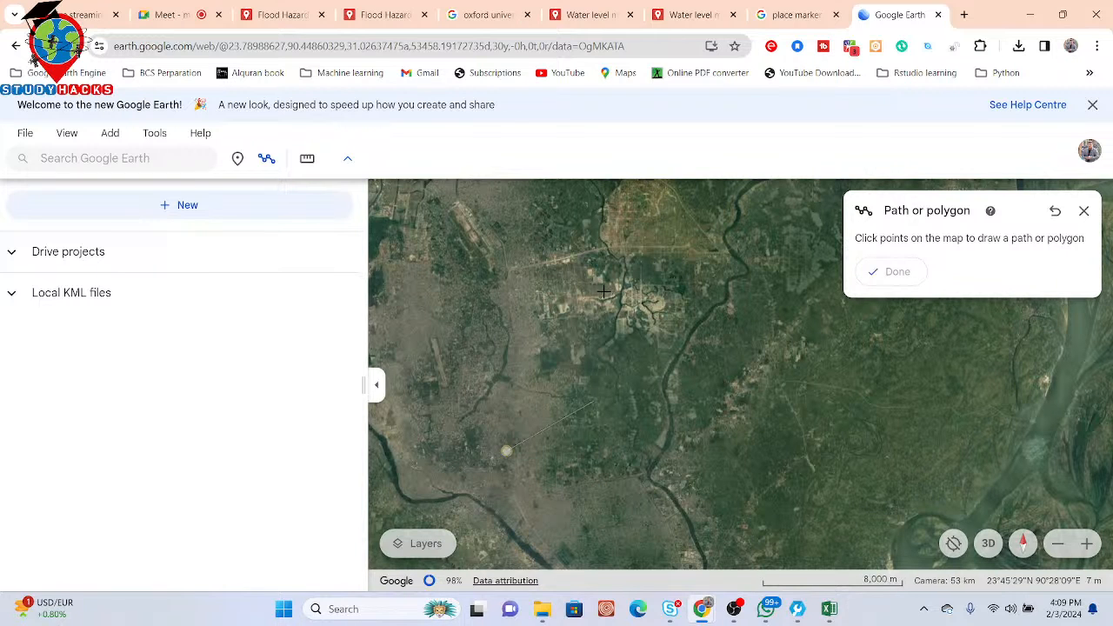
pyautogui.click(593, 401)
pyautogui.click(585, 253)
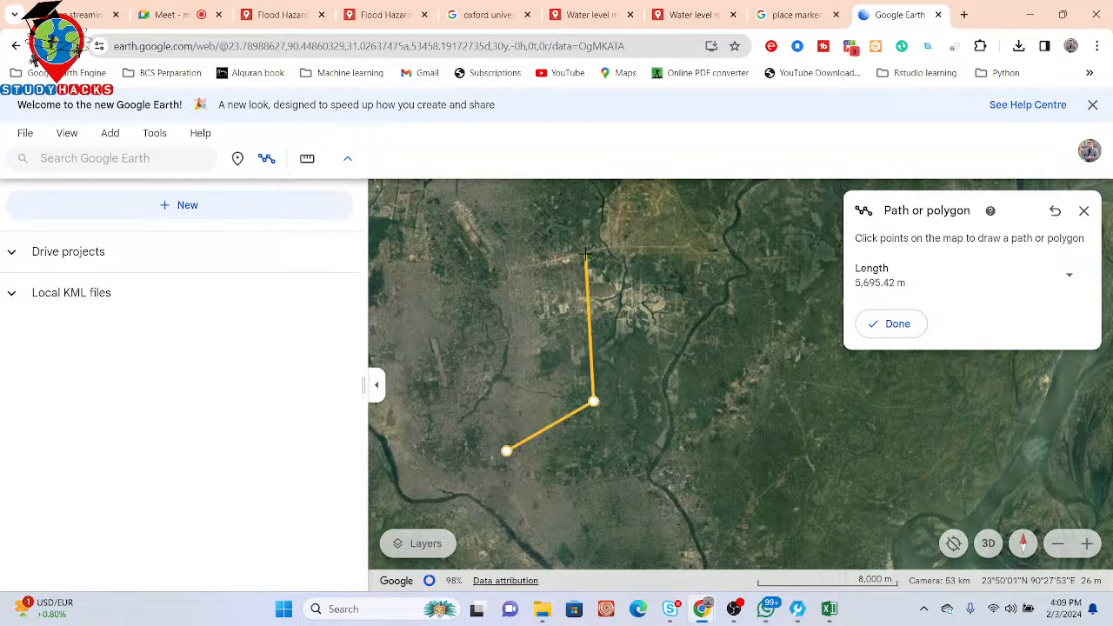
pyautogui.click(521, 194)
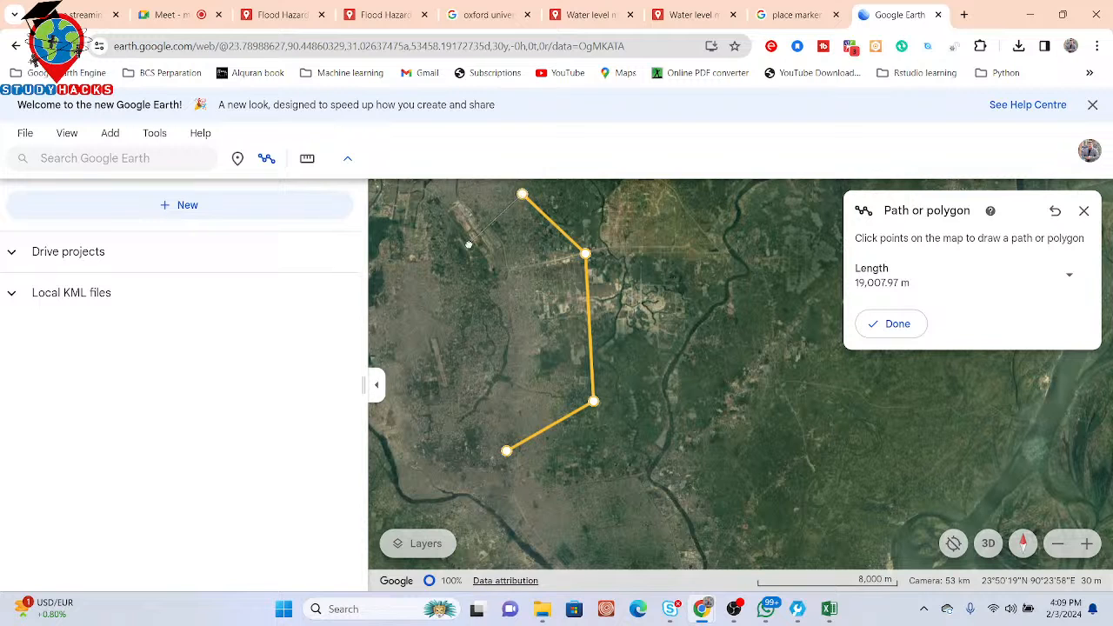
pyautogui.click(469, 244)
pyautogui.click(440, 362)
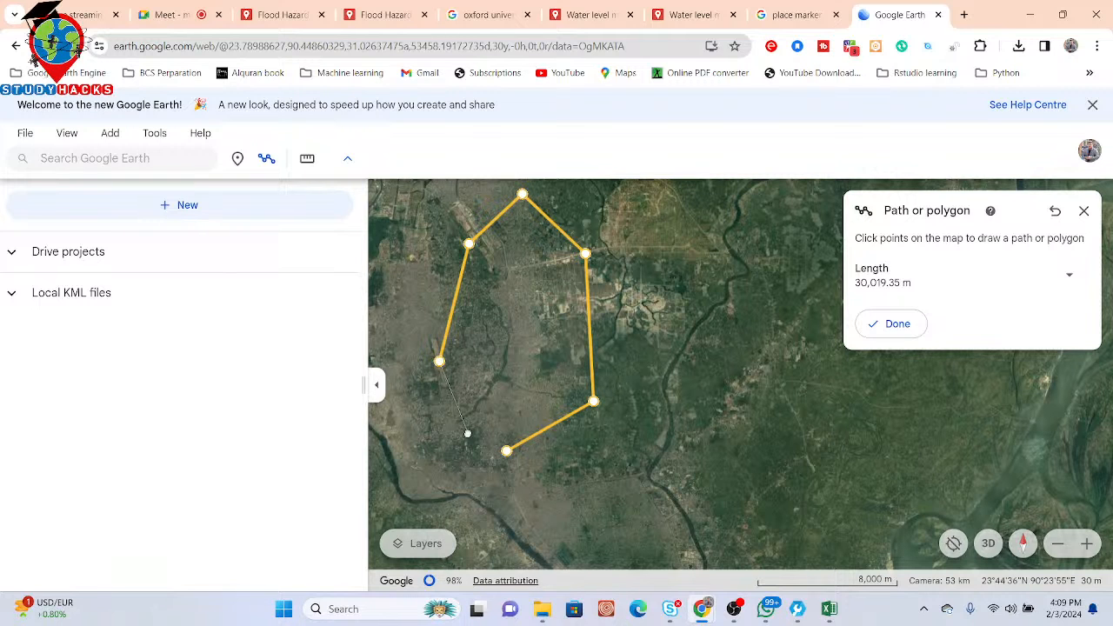
pyautogui.click(468, 432)
pyautogui.click(506, 450)
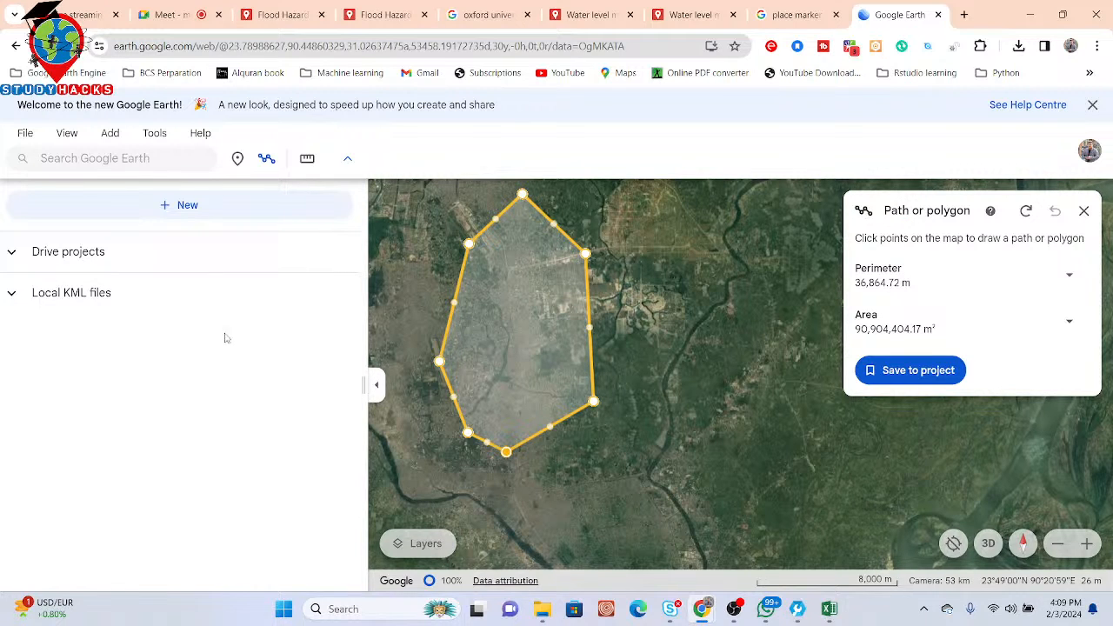
# Step: Save the drawn polygon to a new local KML file and expand the Local KML files list
pyautogui.click(26, 138)
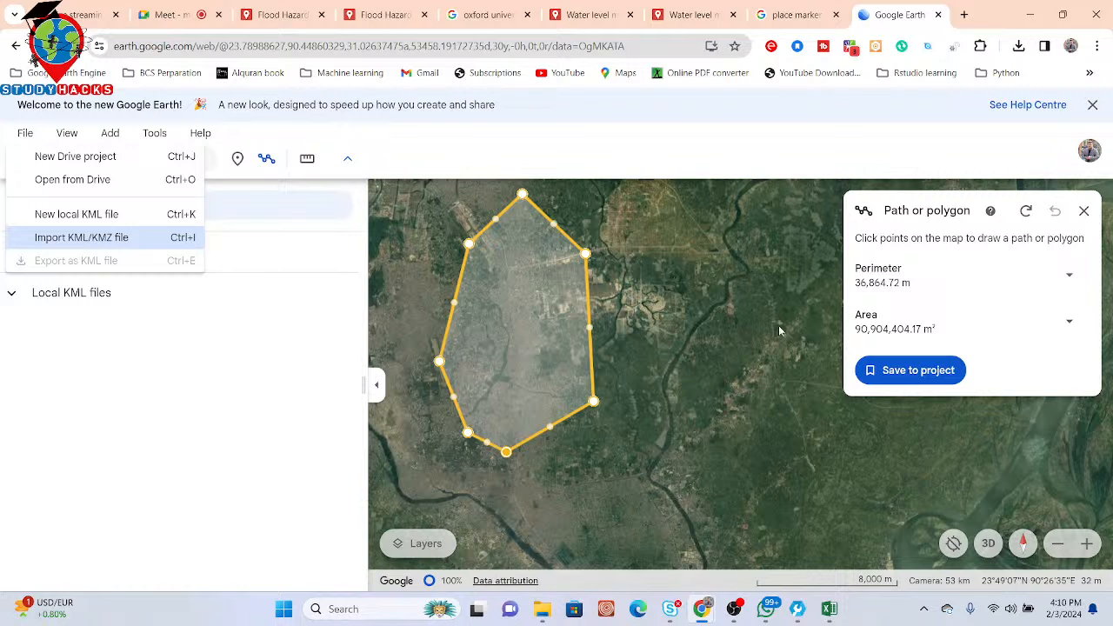
pyautogui.click(920, 365)
pyautogui.click(918, 366)
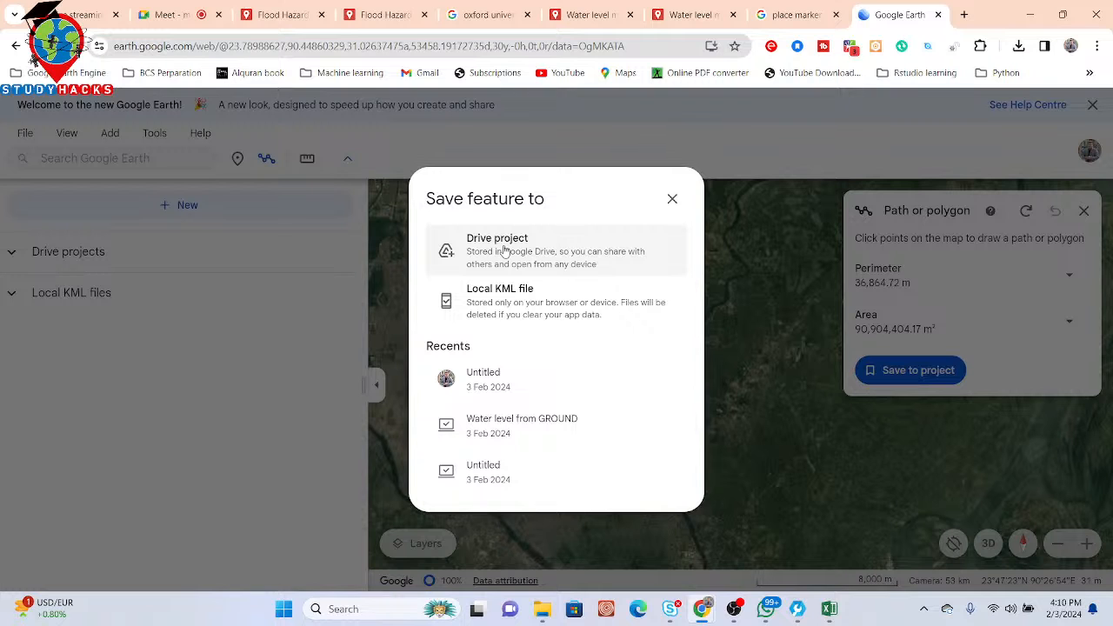
pyautogui.click(511, 301)
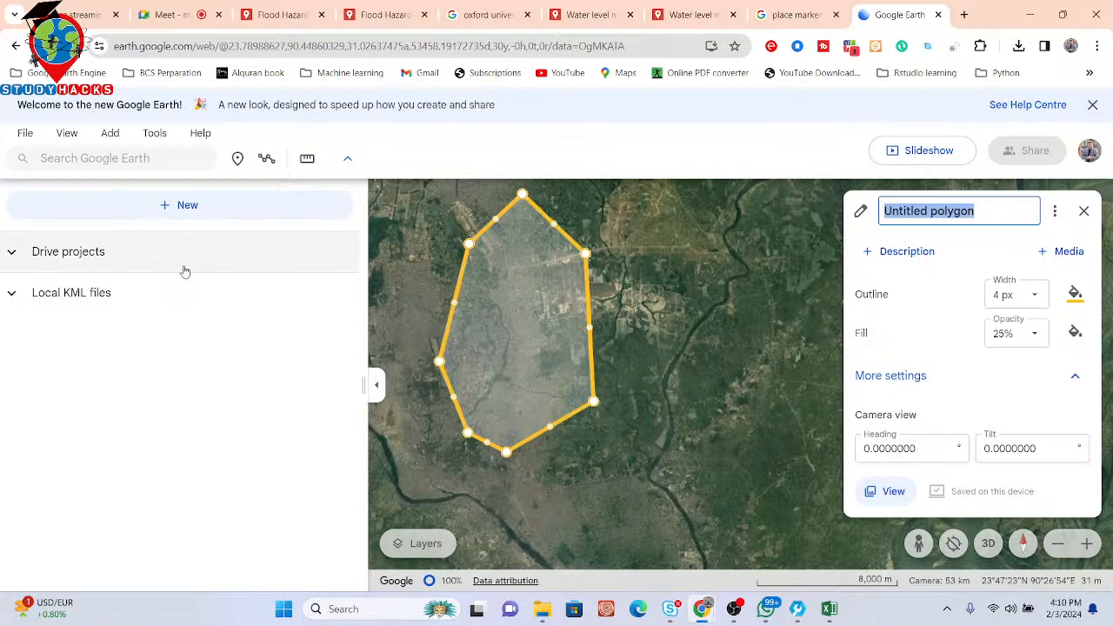
pyautogui.click(24, 300)
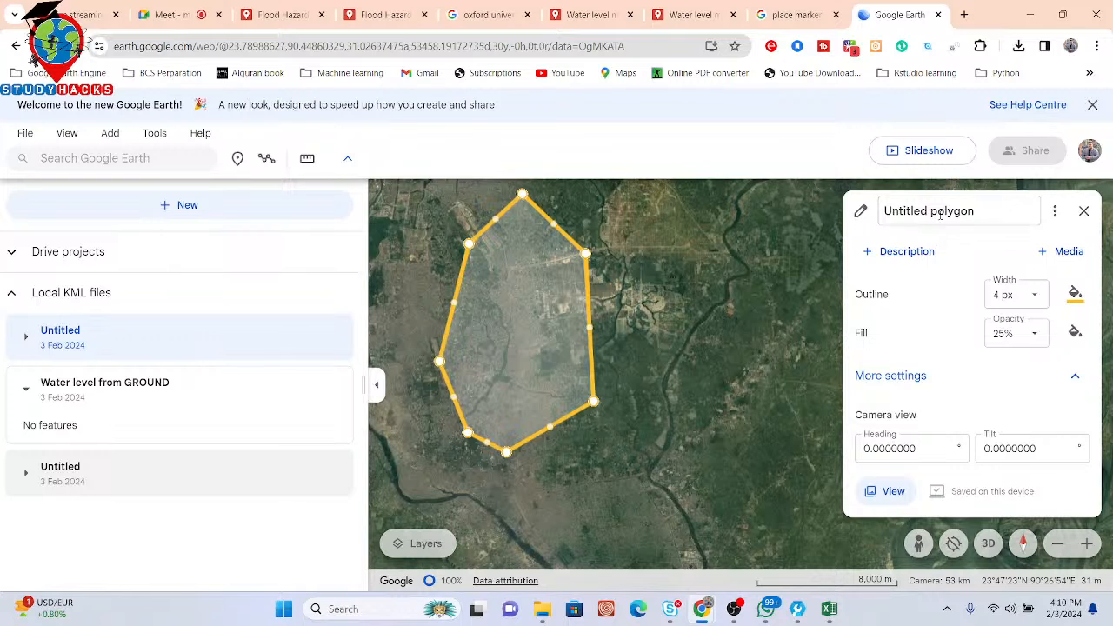
# Step: Rename the polygon as Polygone
pyautogui.click(990, 207)
pyautogui.write('P')
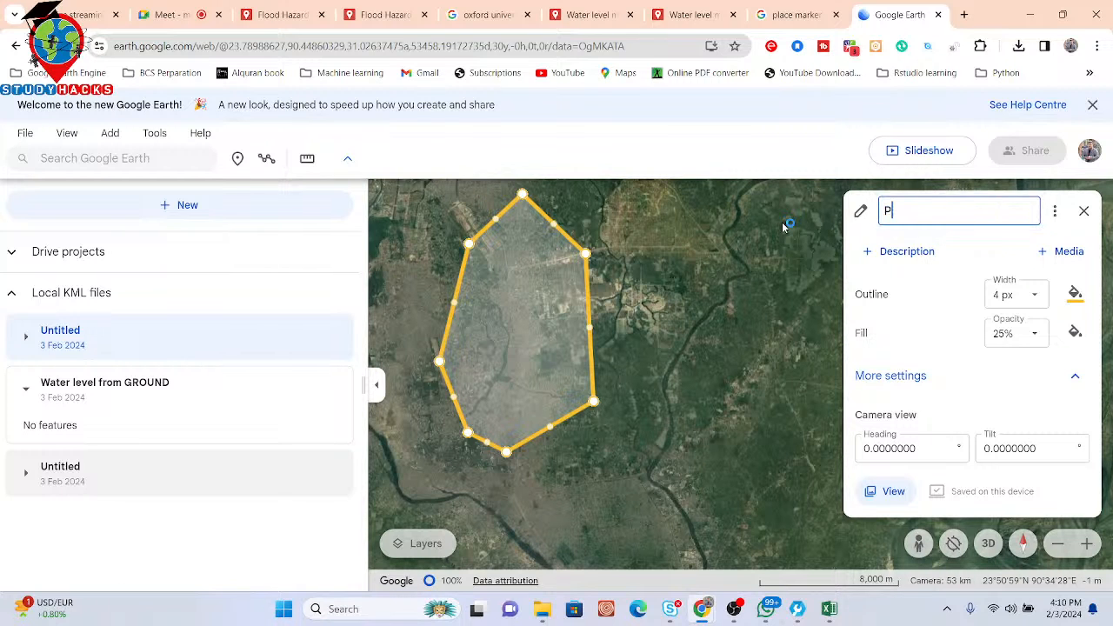
pyautogui.write('olygone')
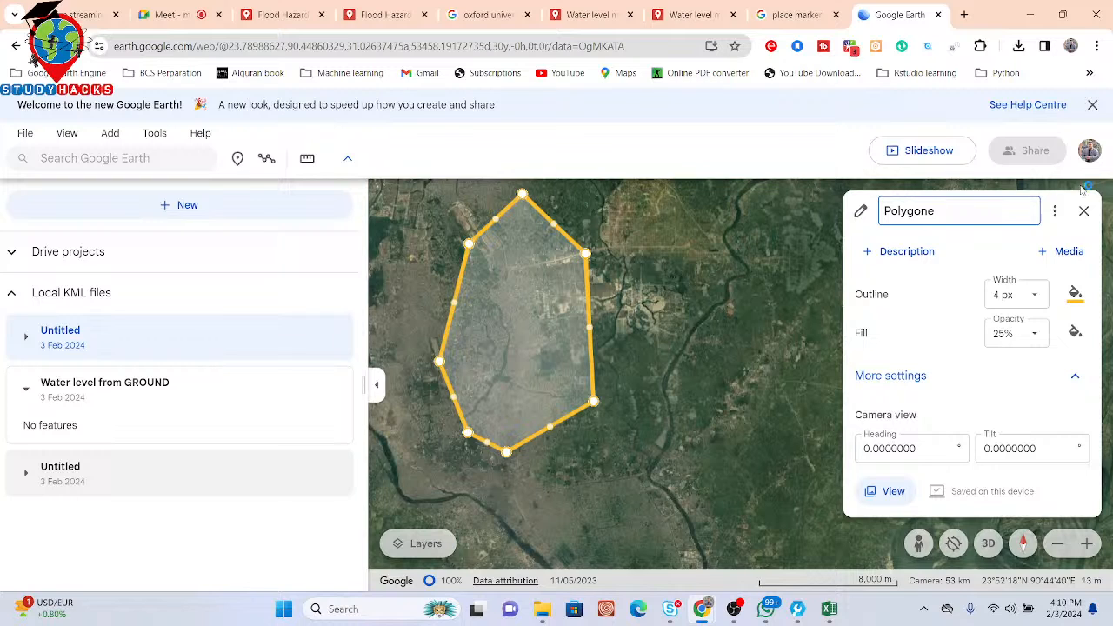
pyautogui.click(1056, 210)
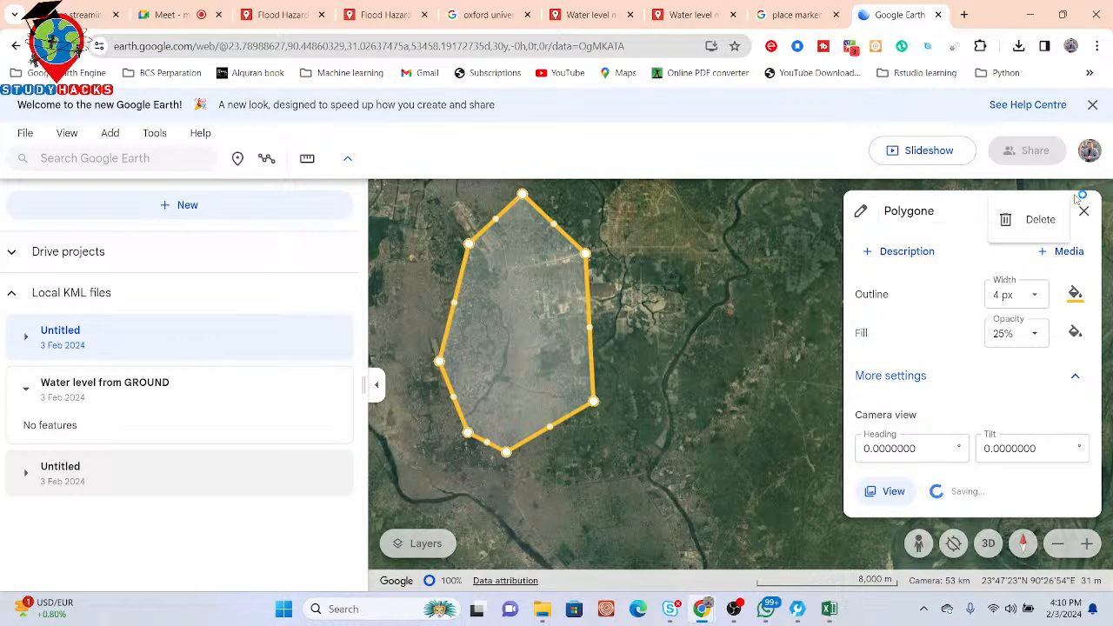
pyautogui.click(1076, 198)
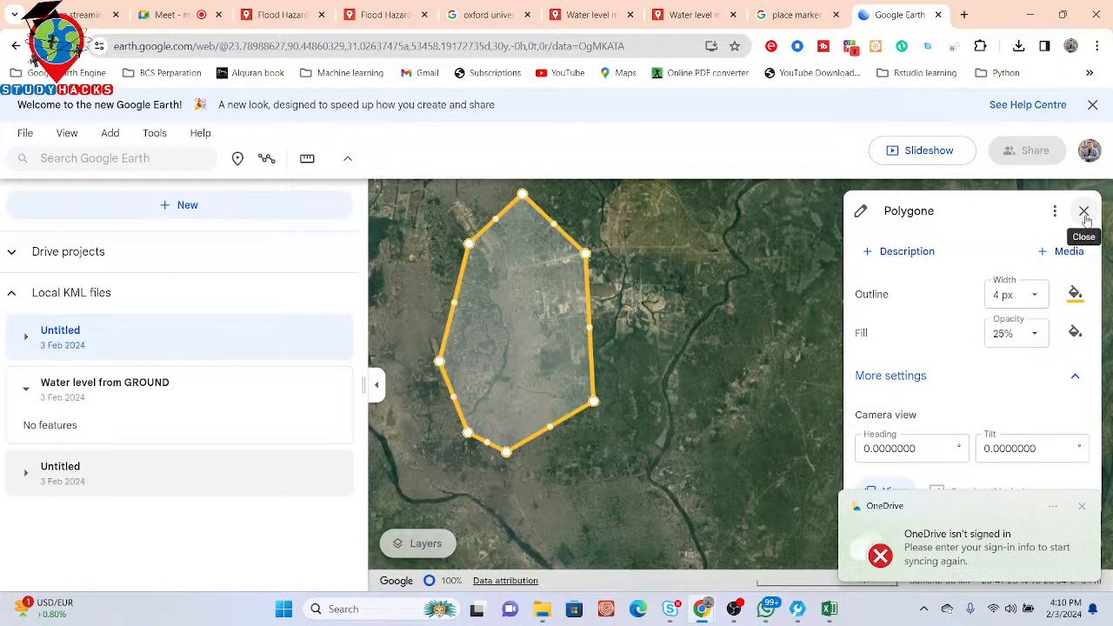
# Step: Style the polygon with a 1 px red outline and 0% fill opacity
pyautogui.click(1035, 298)
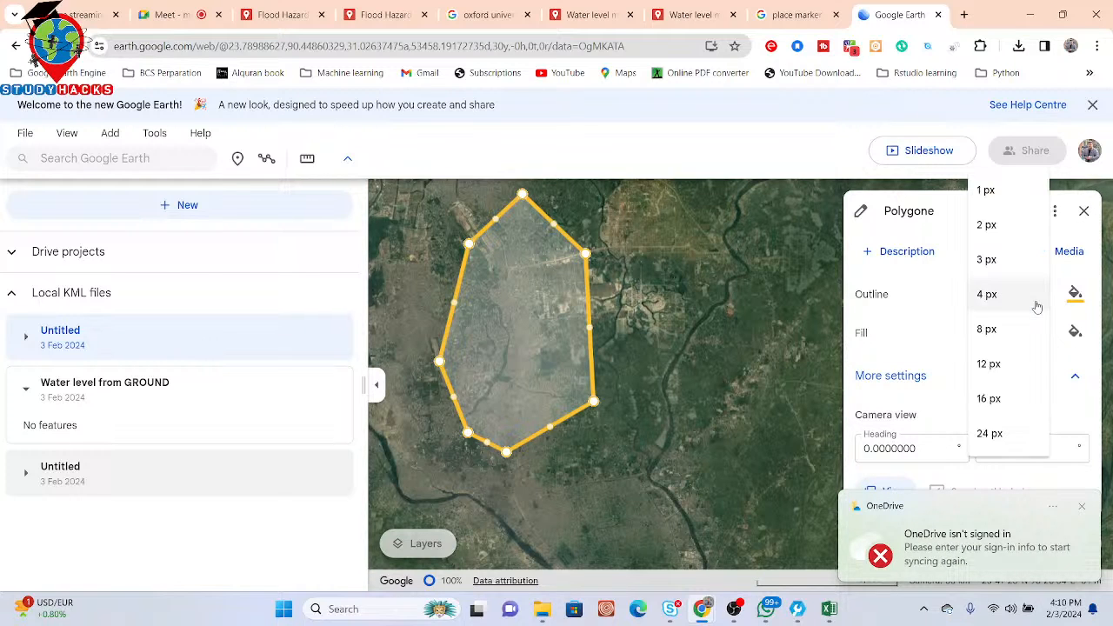
pyautogui.click(986, 190)
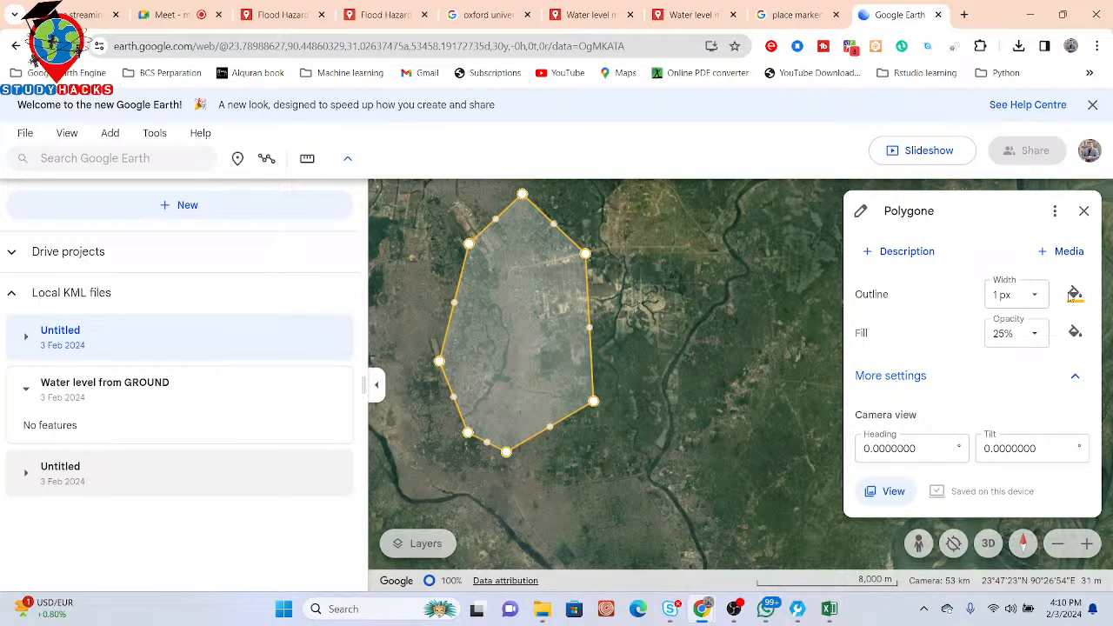
pyautogui.click(1076, 296)
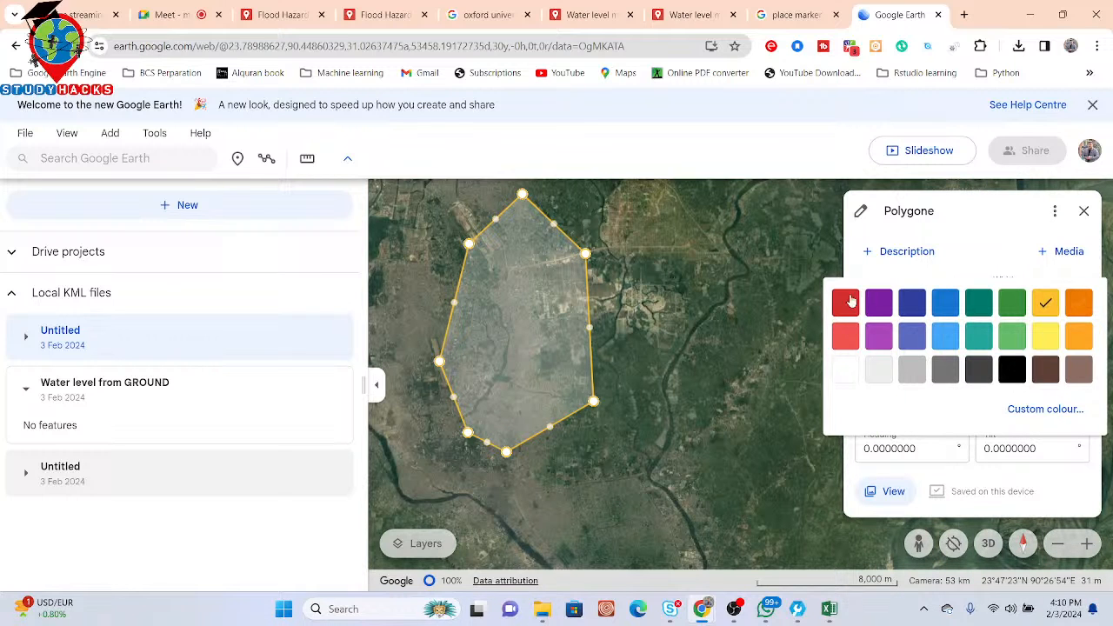
pyautogui.click(846, 303)
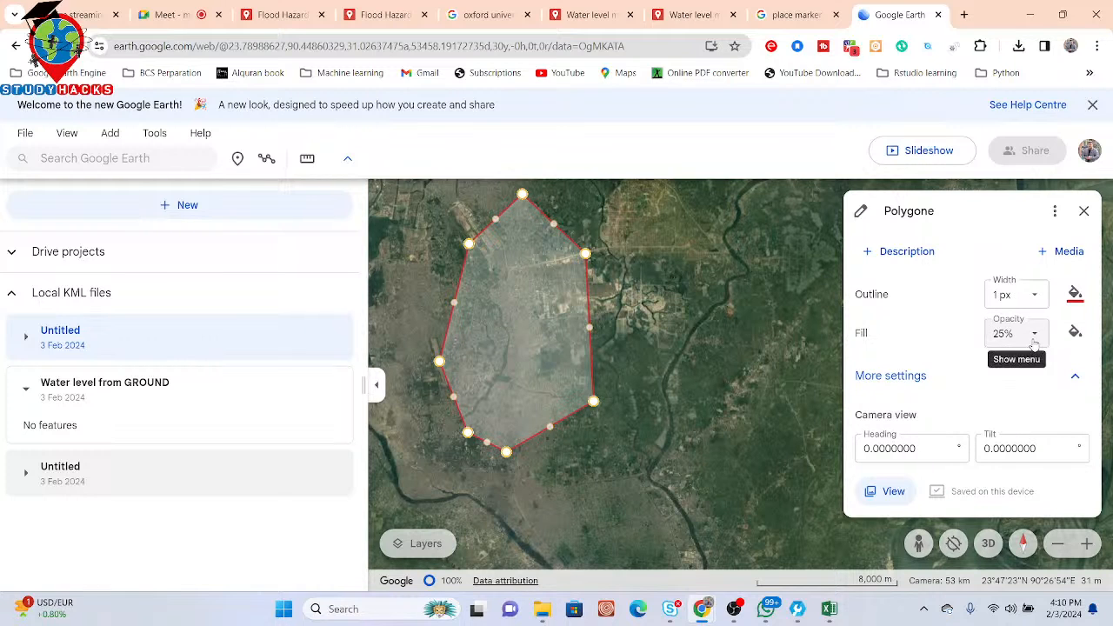
pyautogui.click(1034, 339)
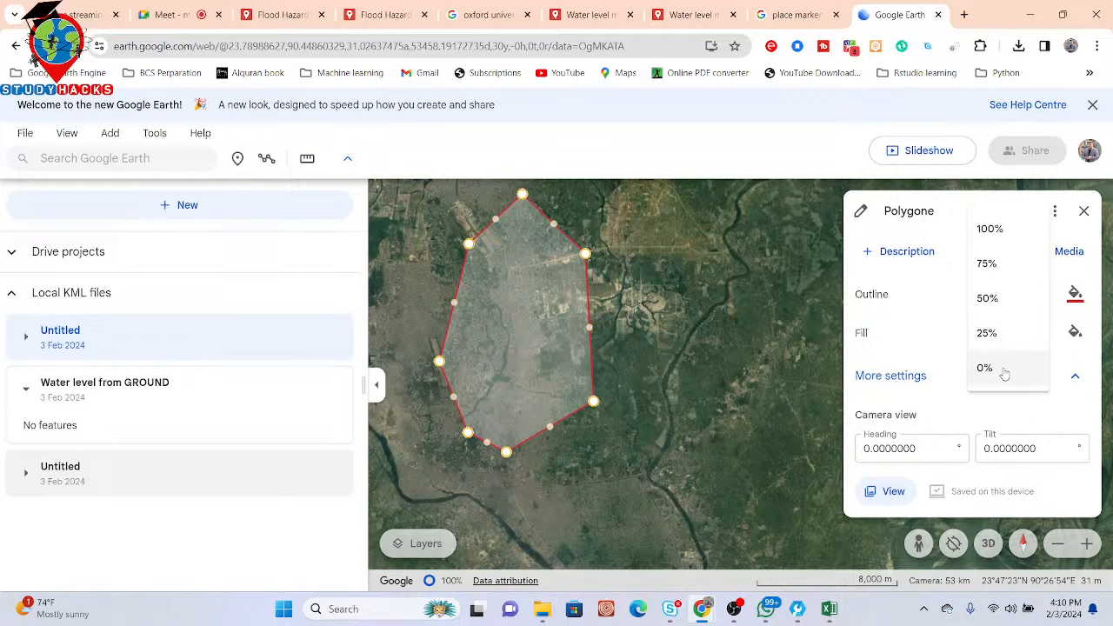
pyautogui.click(1002, 368)
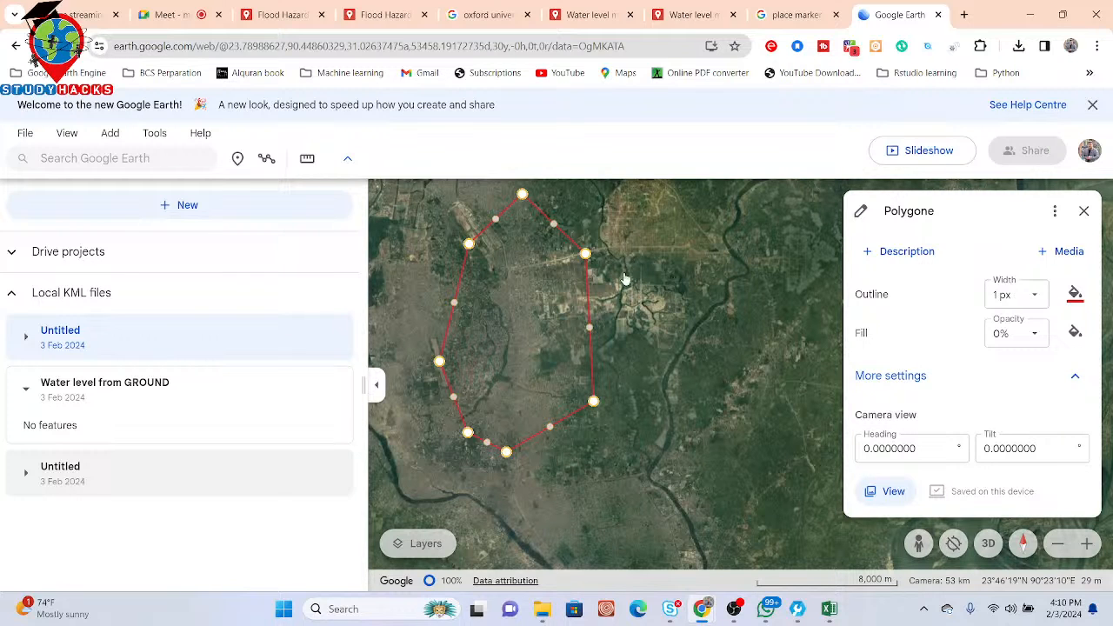
# Step: Try a 75% fill opacity on the polygon and set it back to 0%
pyautogui.click(1034, 340)
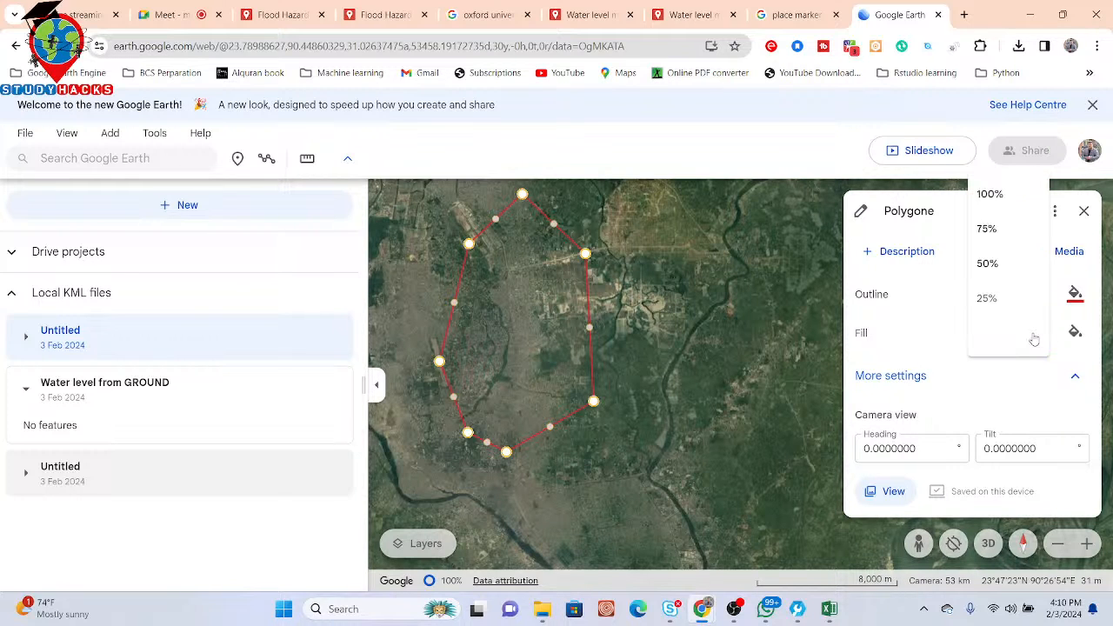
pyautogui.click(989, 229)
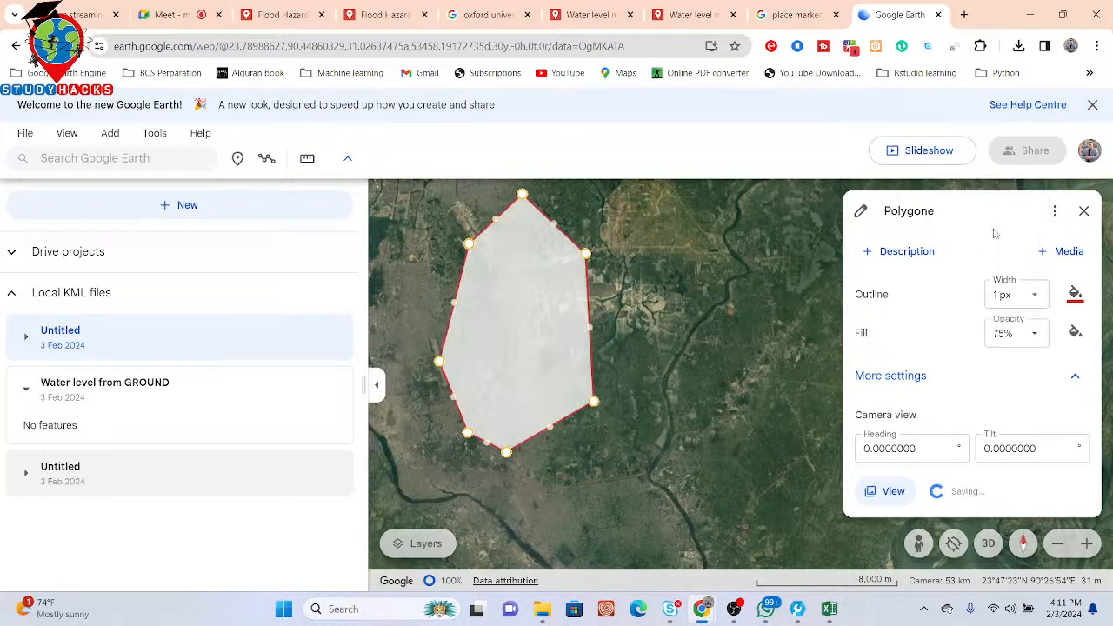
pyautogui.click(1040, 346)
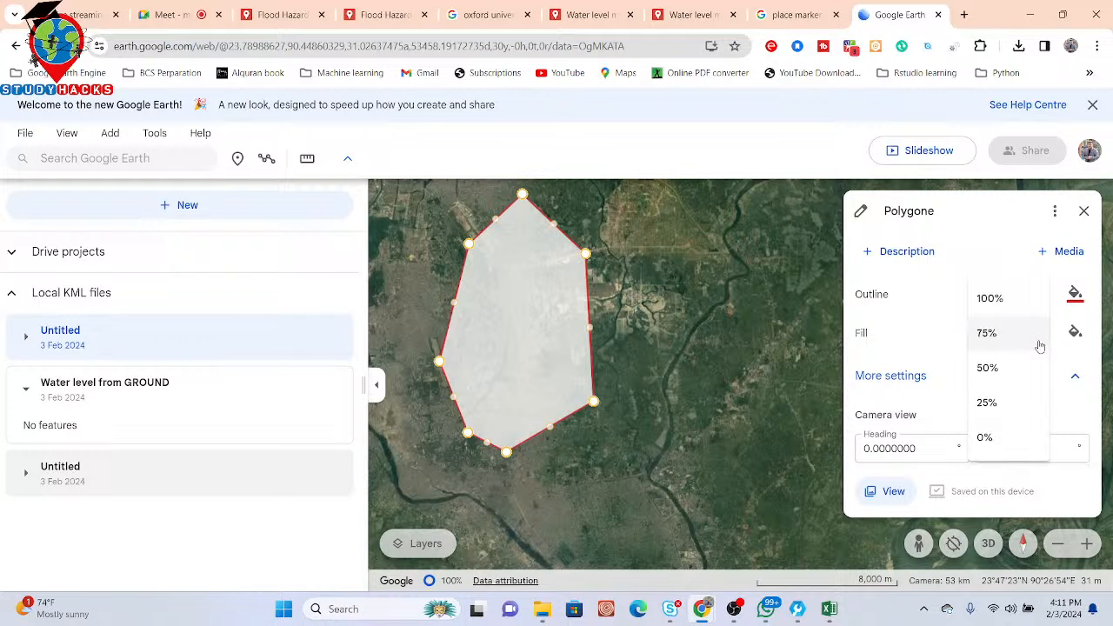
pyautogui.click(986, 437)
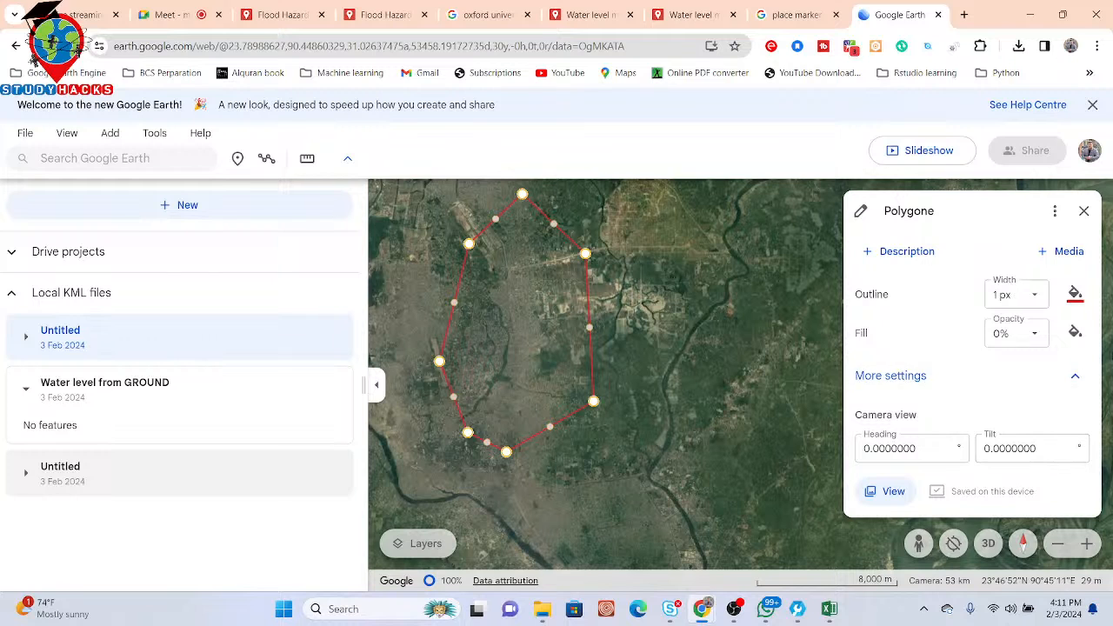
# Step: Examine the polygon's additional camera view and presentation settings
pyautogui.click(1064, 385)
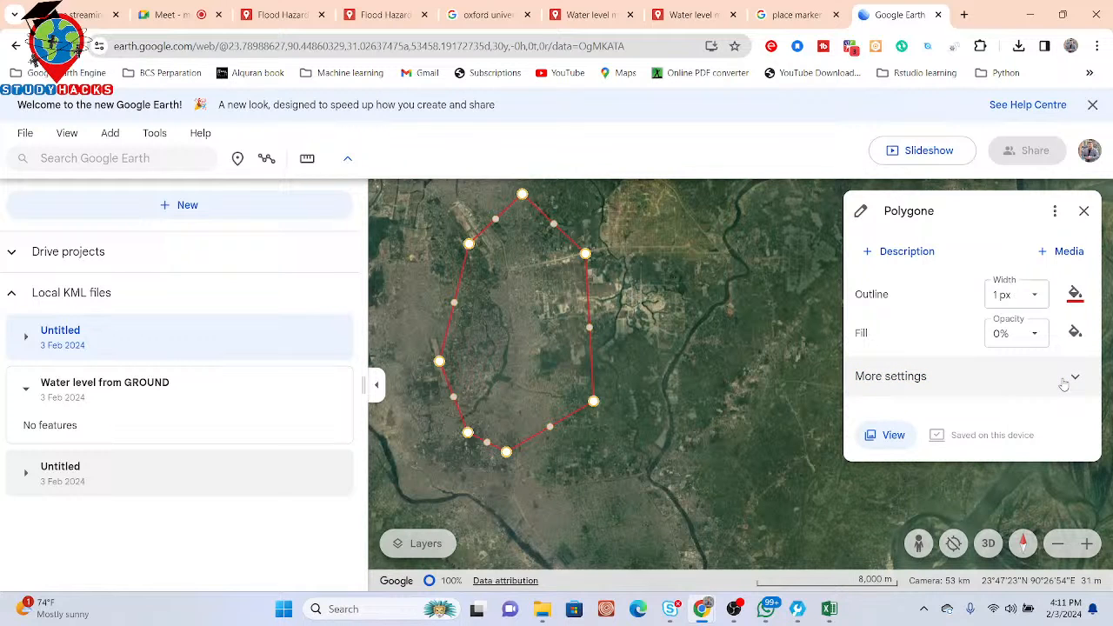
pyautogui.click(1064, 385)
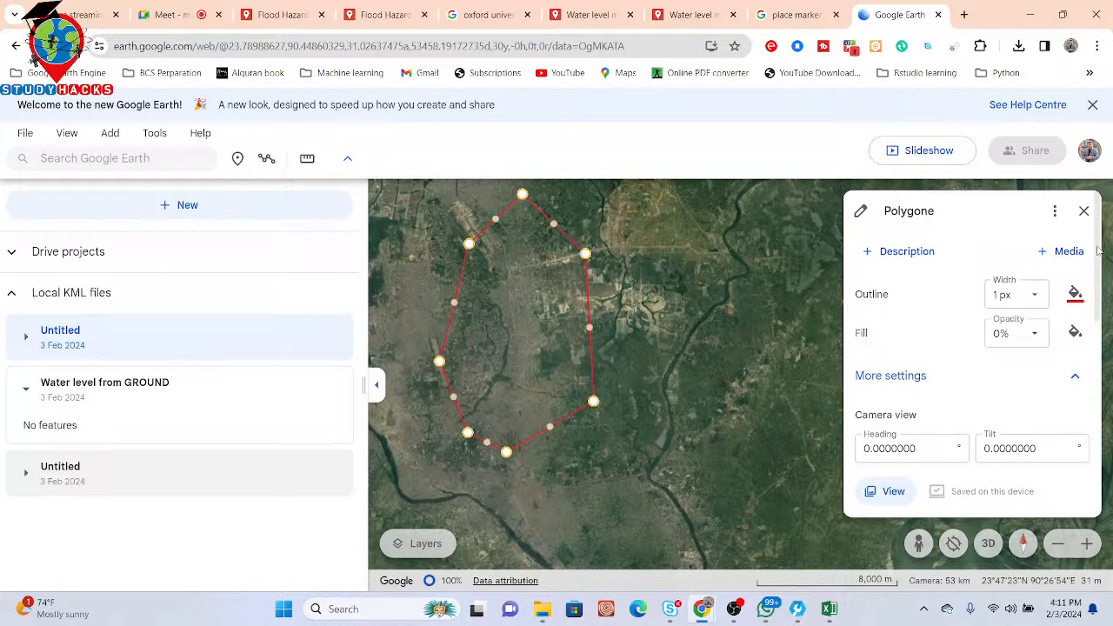
pyautogui.moveTo(1098, 253); pyautogui.dragTo(1106, 339)
pyautogui.scroll(-2, 1098, 418)
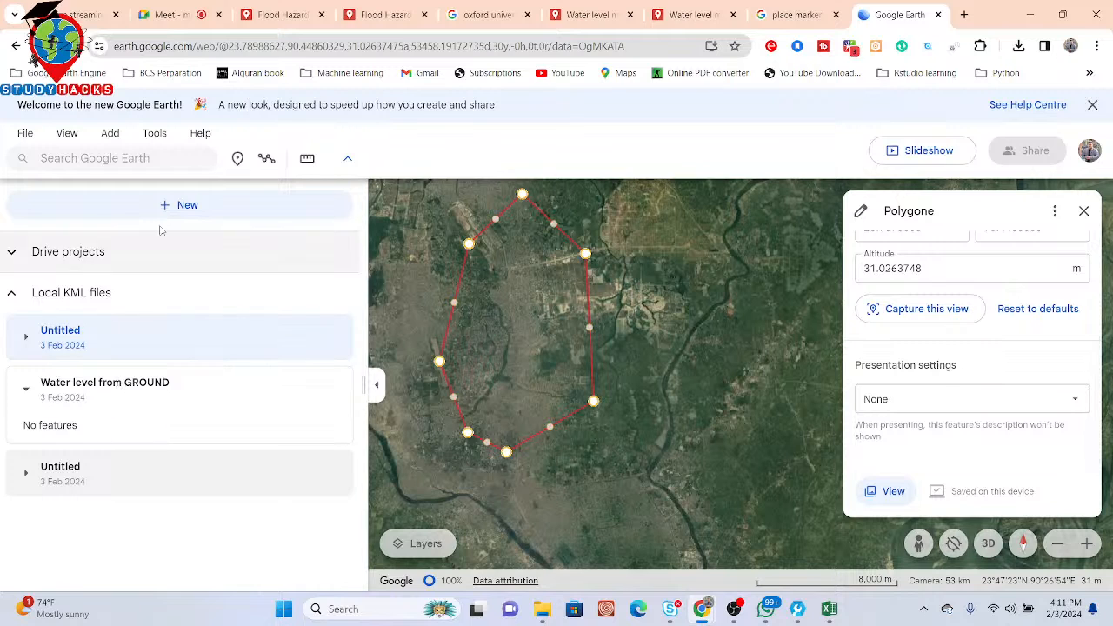
# Step: Export the polygon's local project as a KML file and locate the downloaded Untitled.kml in its folder
pyautogui.click(25, 136)
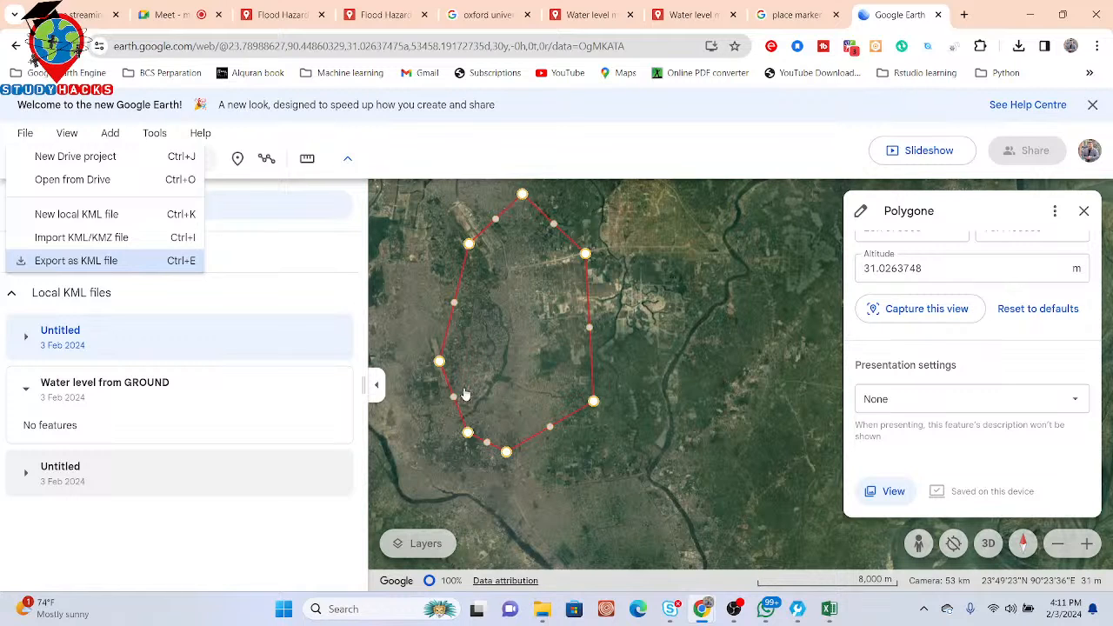
pyautogui.click(96, 261)
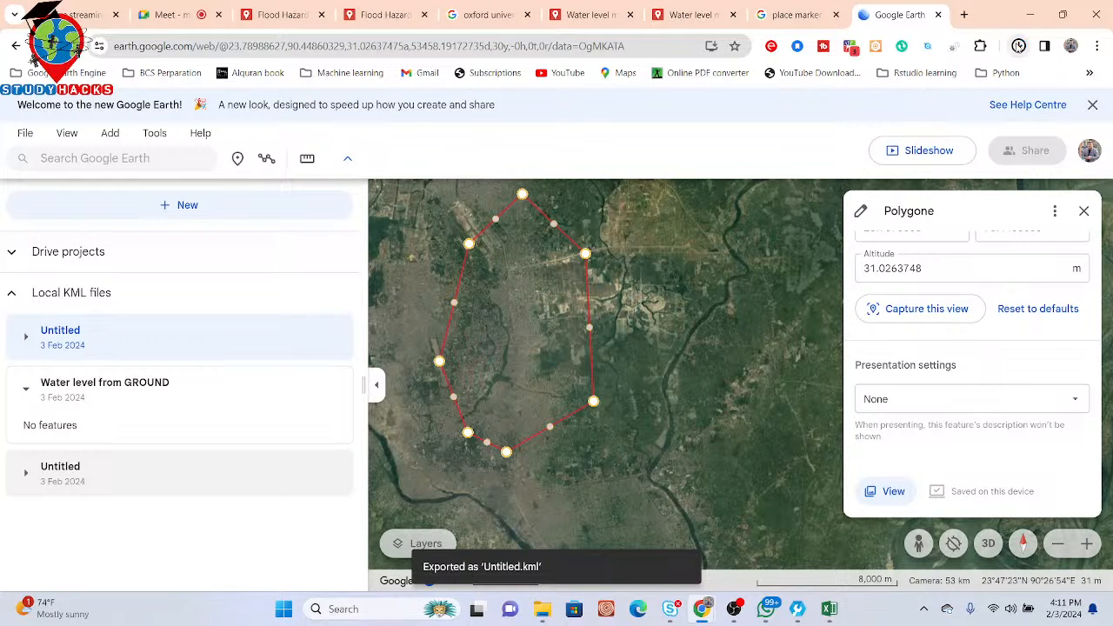
pyautogui.click(1019, 46)
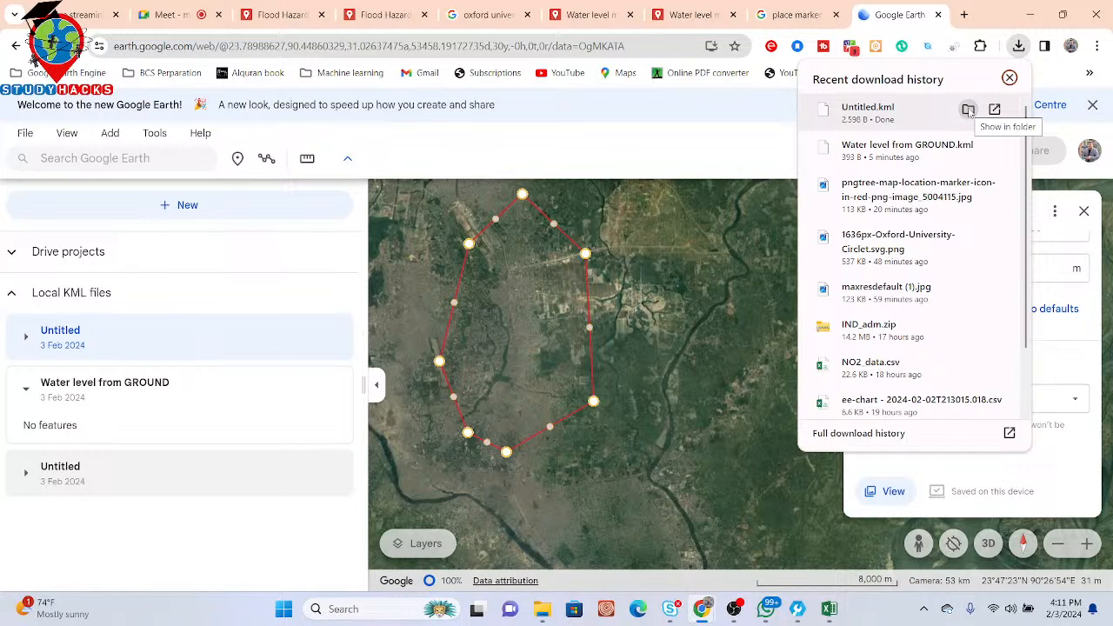
pyautogui.click(969, 110)
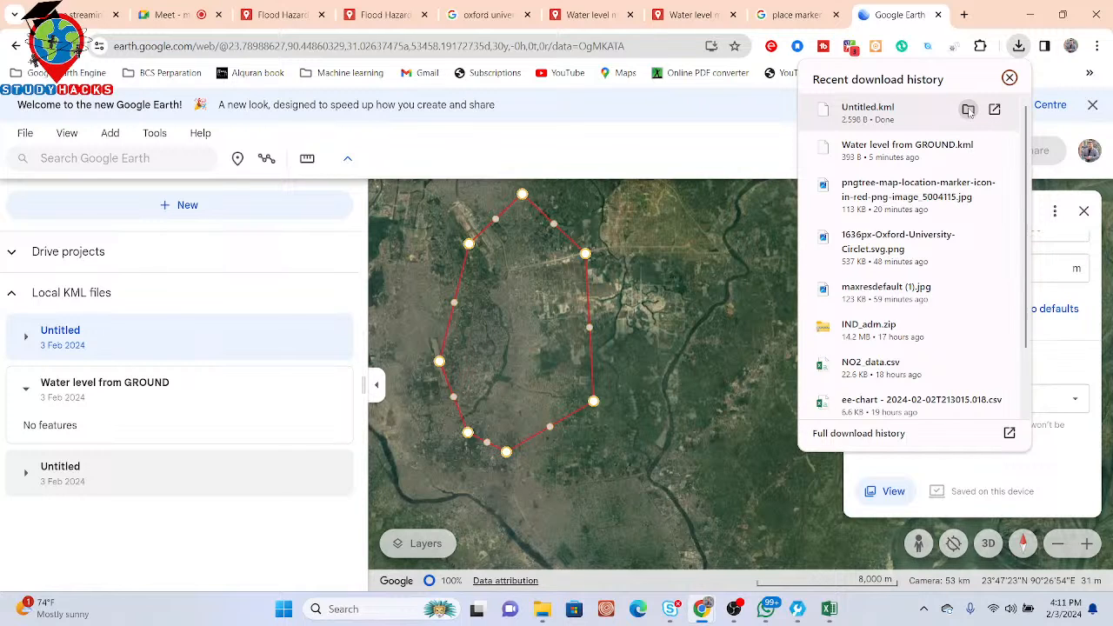
pyautogui.click(969, 110)
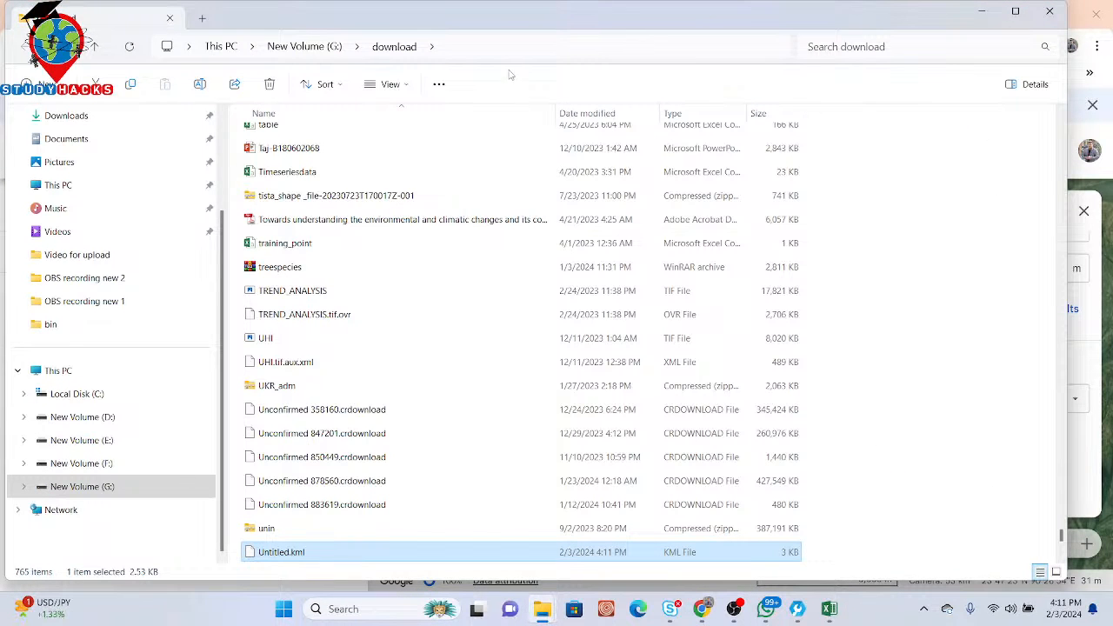
pyautogui.click(504, 46)
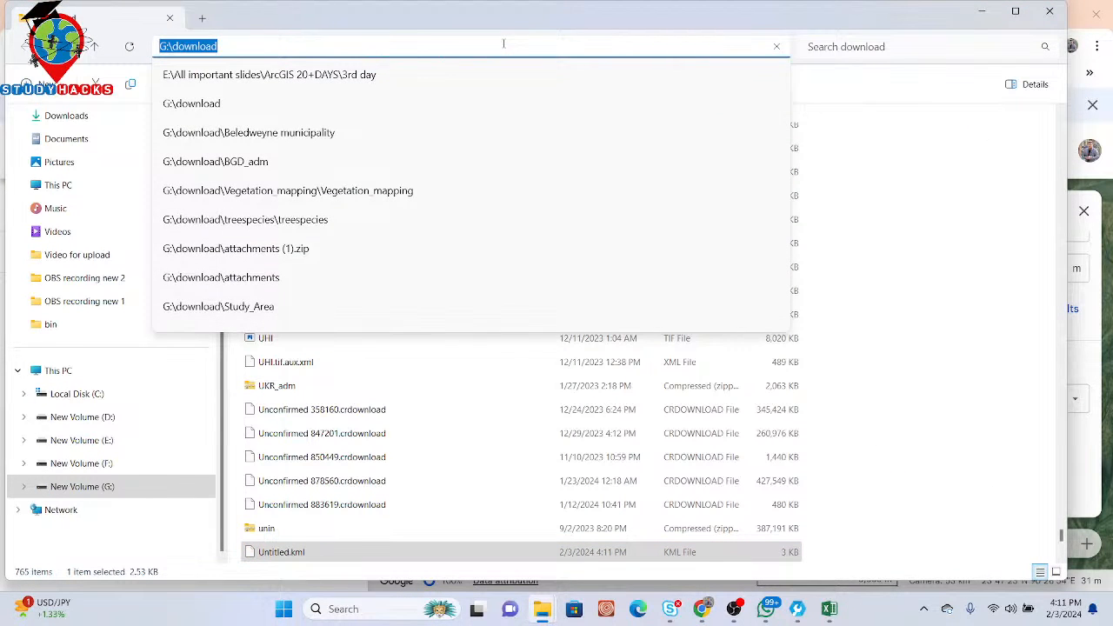
# Step: Return from the download folder to the Flood Hazard Map in Google My Maps and browse for a file to import into the untitled layer
pyautogui.press('Return')
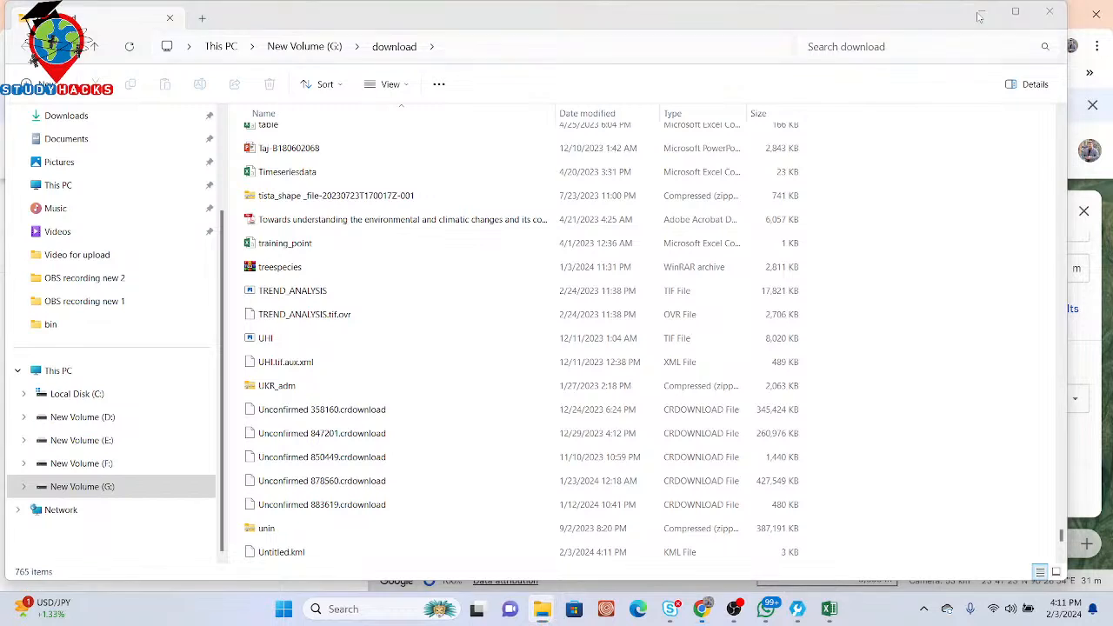
pyautogui.click(980, 17)
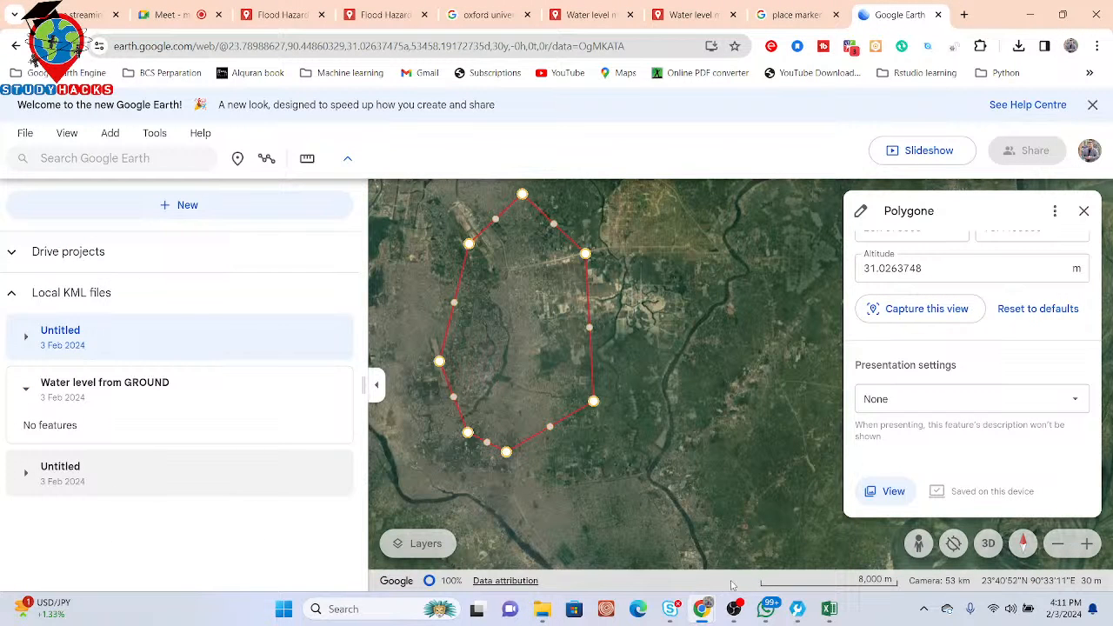
pyautogui.moveTo(704, 613)
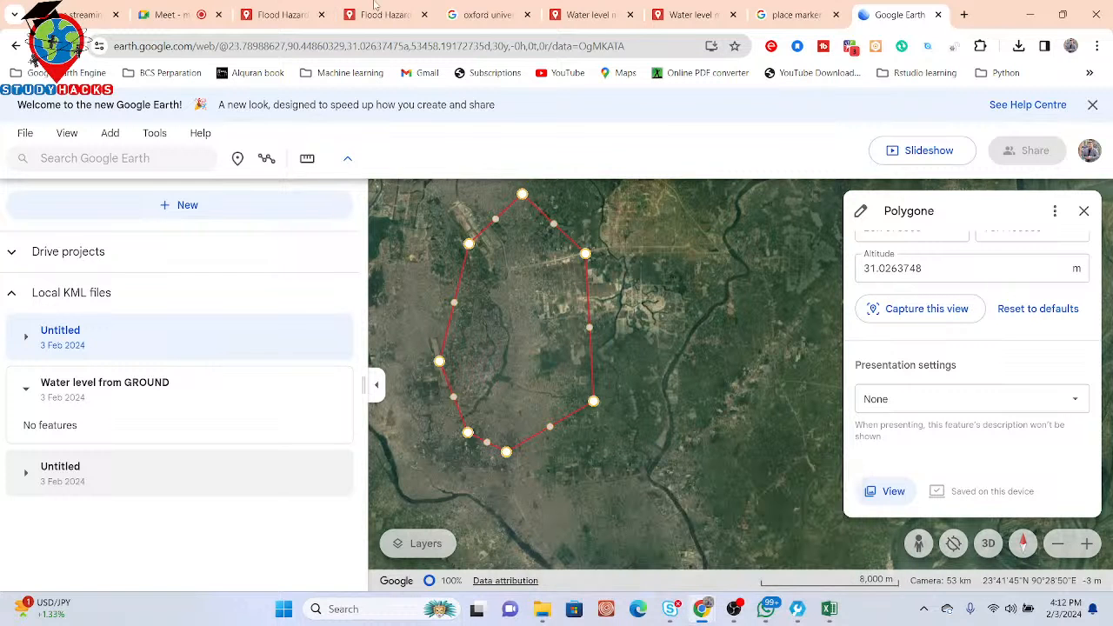
pyautogui.click(298, 14)
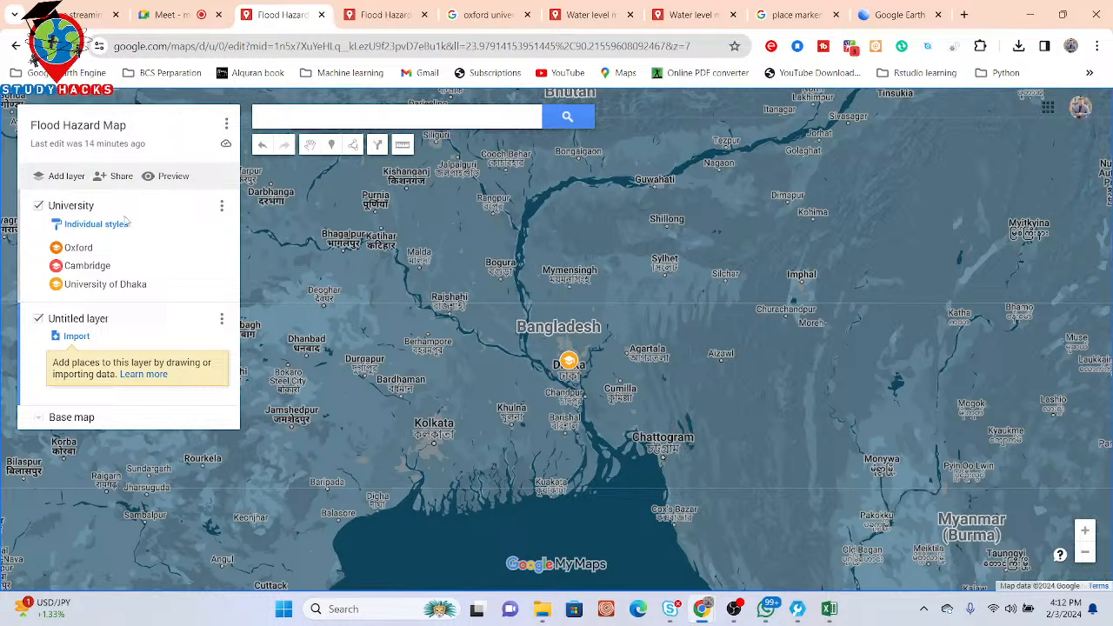
pyautogui.click(74, 337)
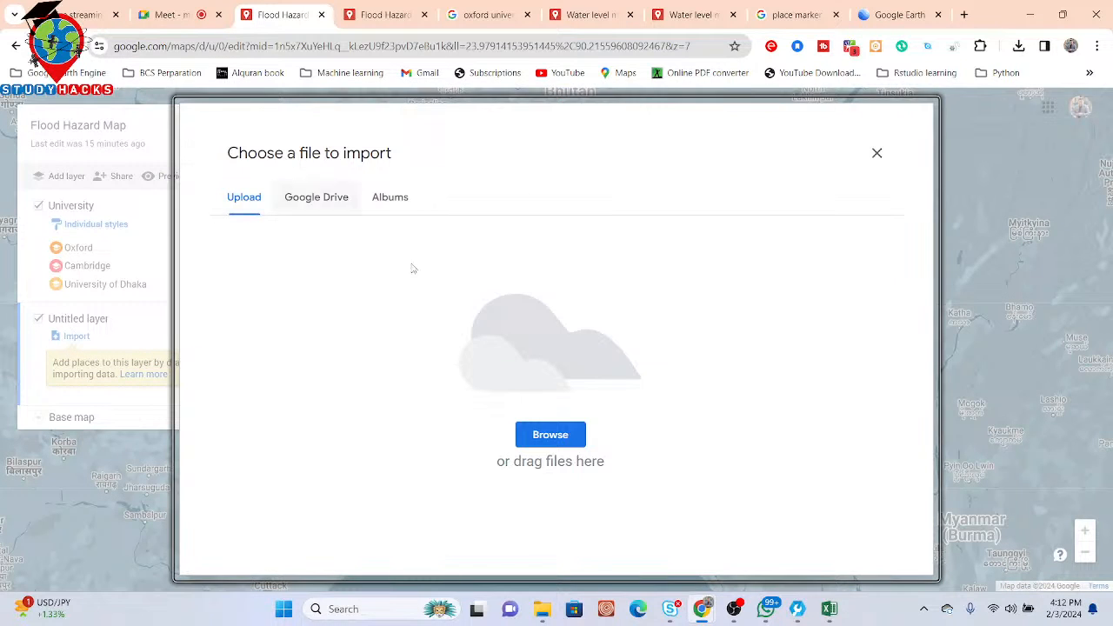
pyautogui.click(560, 436)
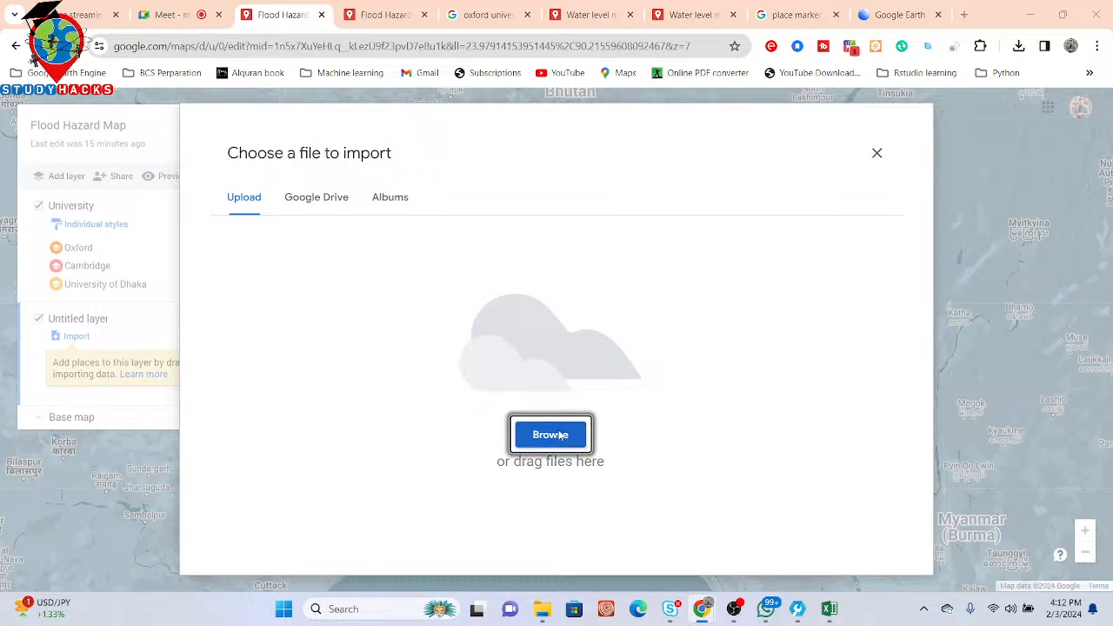
# Step: Import Untitled.kml from G:\download into the map's untitled layer
pyautogui.click(415, 45)
pyautogui.write('G:\\download')
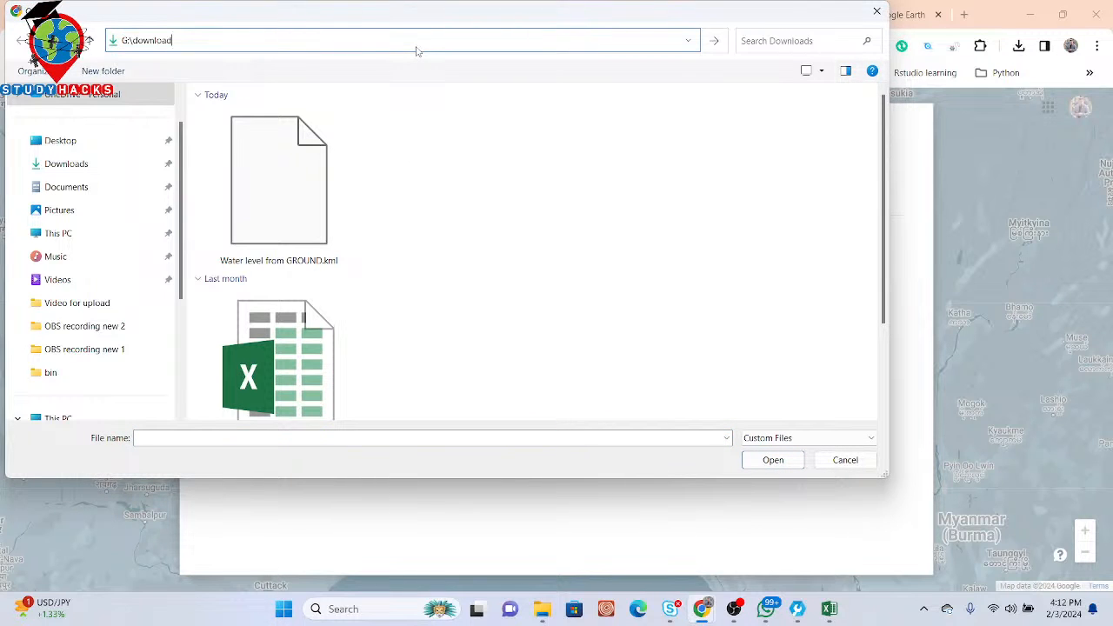
pyautogui.press('Return')
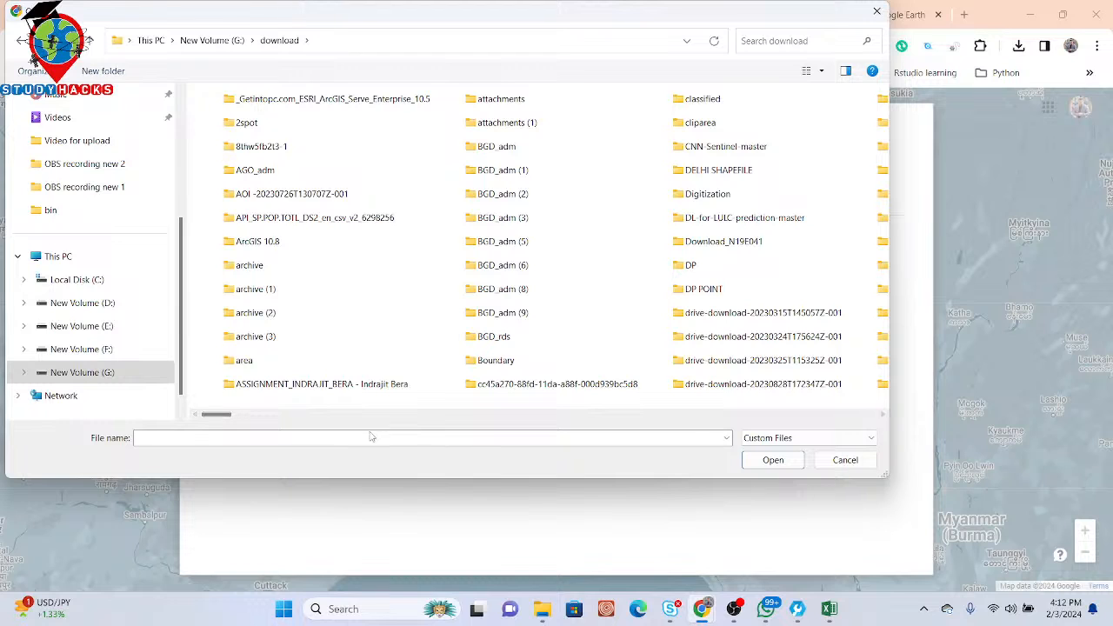
pyautogui.click(369, 438)
pyautogui.write('un')
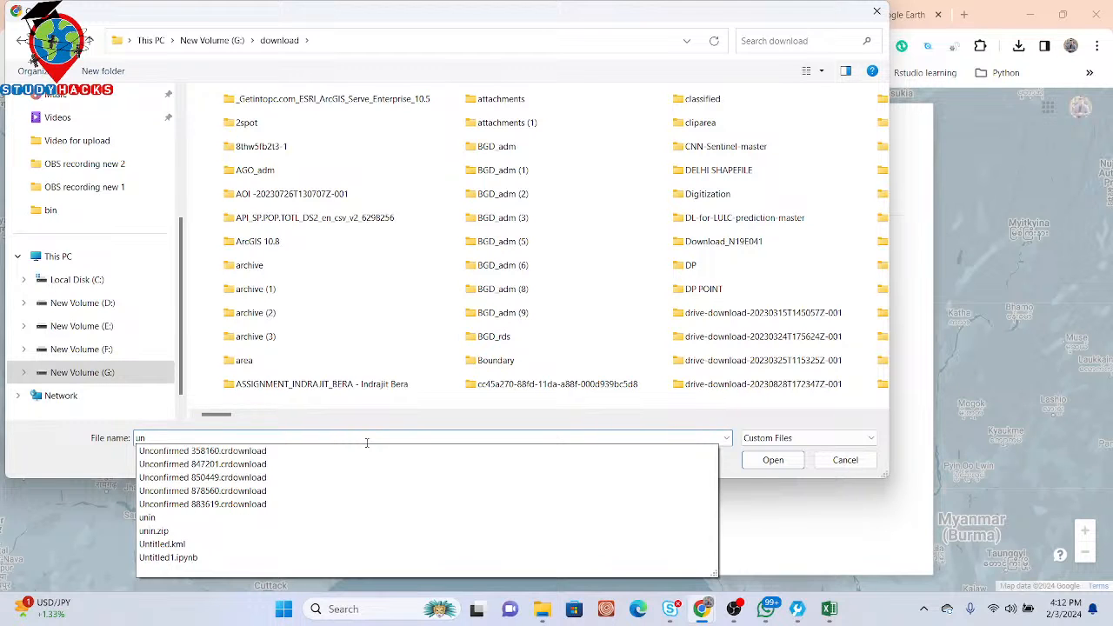
pyautogui.write('ti')
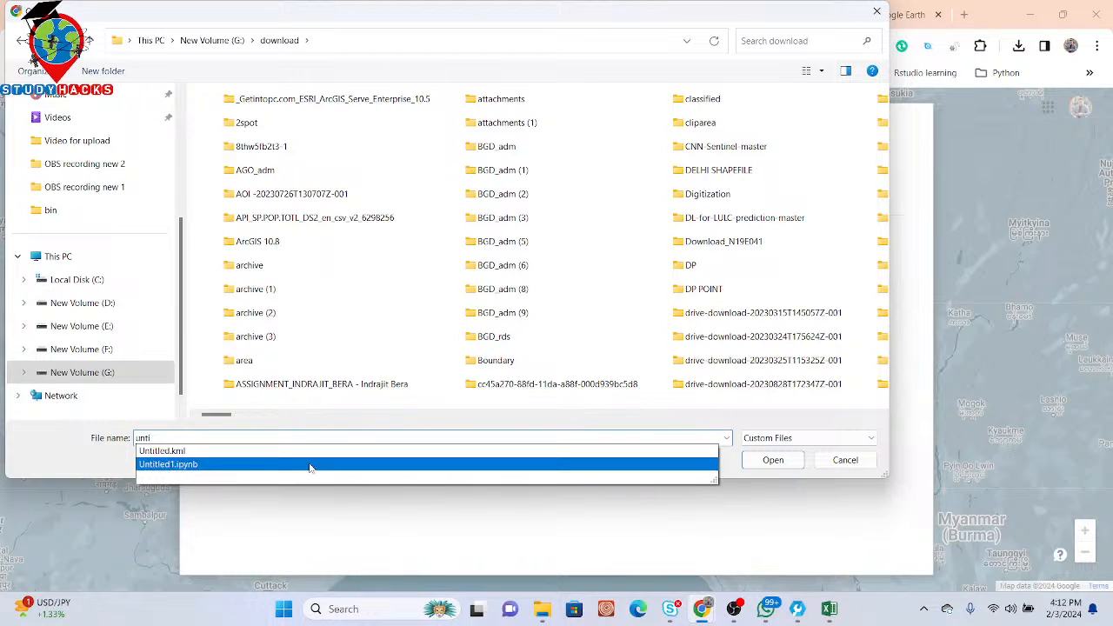
pyautogui.click(280, 451)
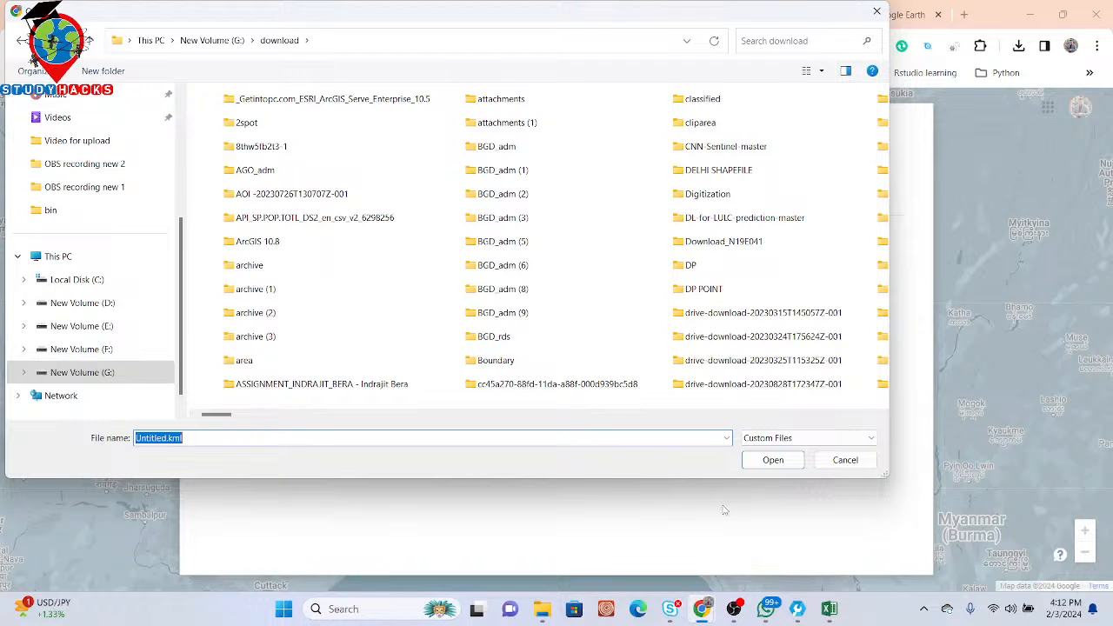
pyautogui.click(766, 464)
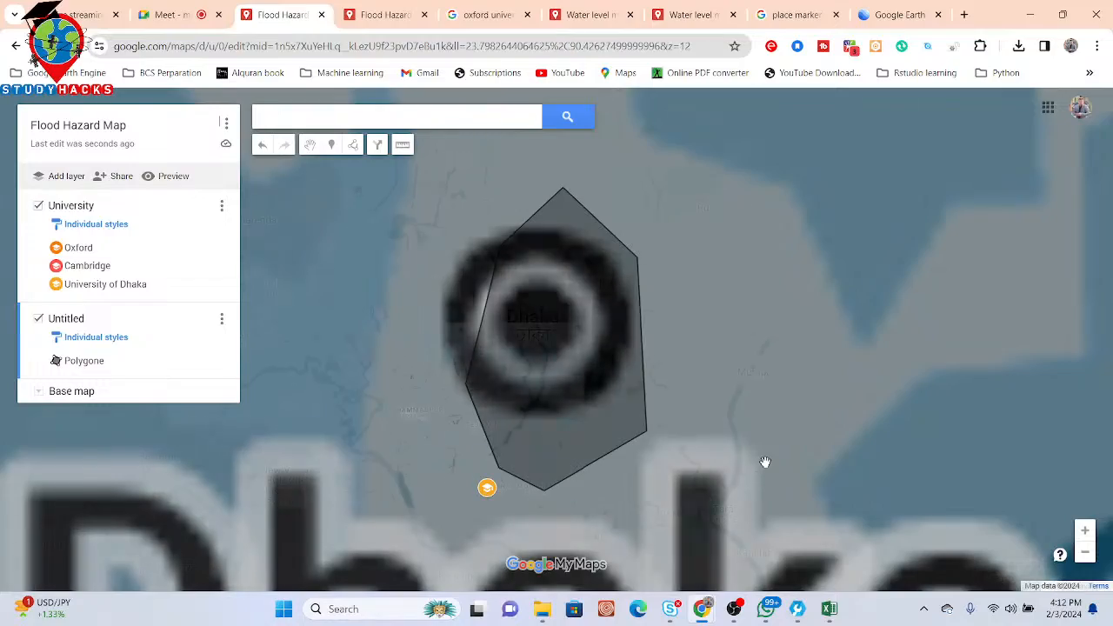
# Step: Examine the imported polygon over Dhaka at different scales, including the details of the nearby University of Dhaka marker
pyautogui.scroll(1, 594, 302)
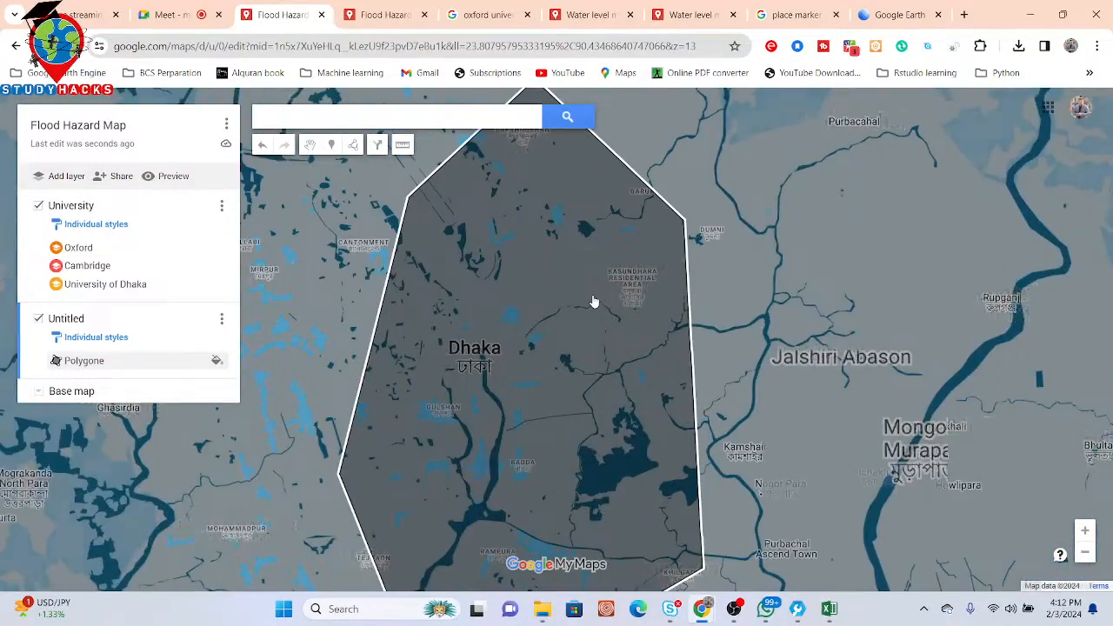
pyautogui.scroll(-1, 594, 302)
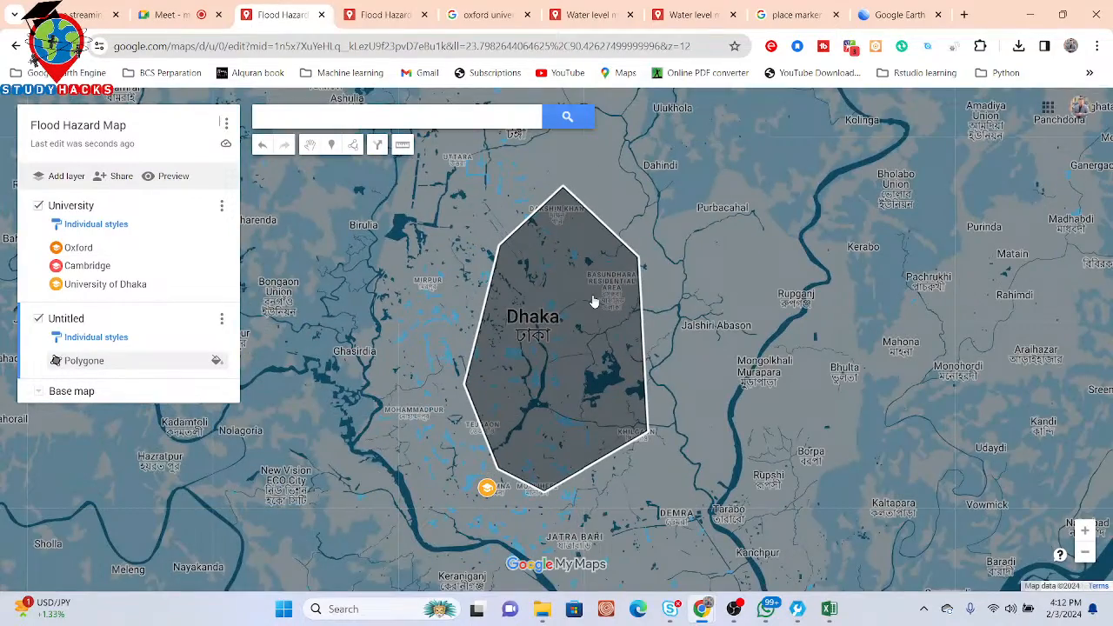
pyautogui.scroll(1, 594, 302)
pyautogui.scroll(-1, 594, 301)
pyautogui.scroll(1, 594, 301)
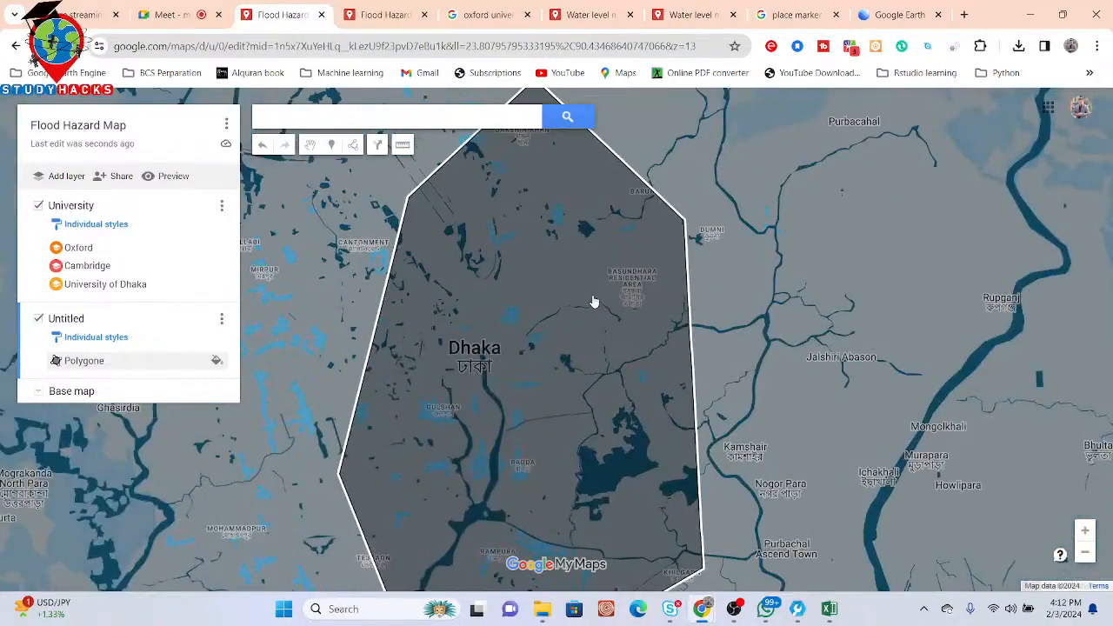
pyautogui.scroll(-1, 594, 301)
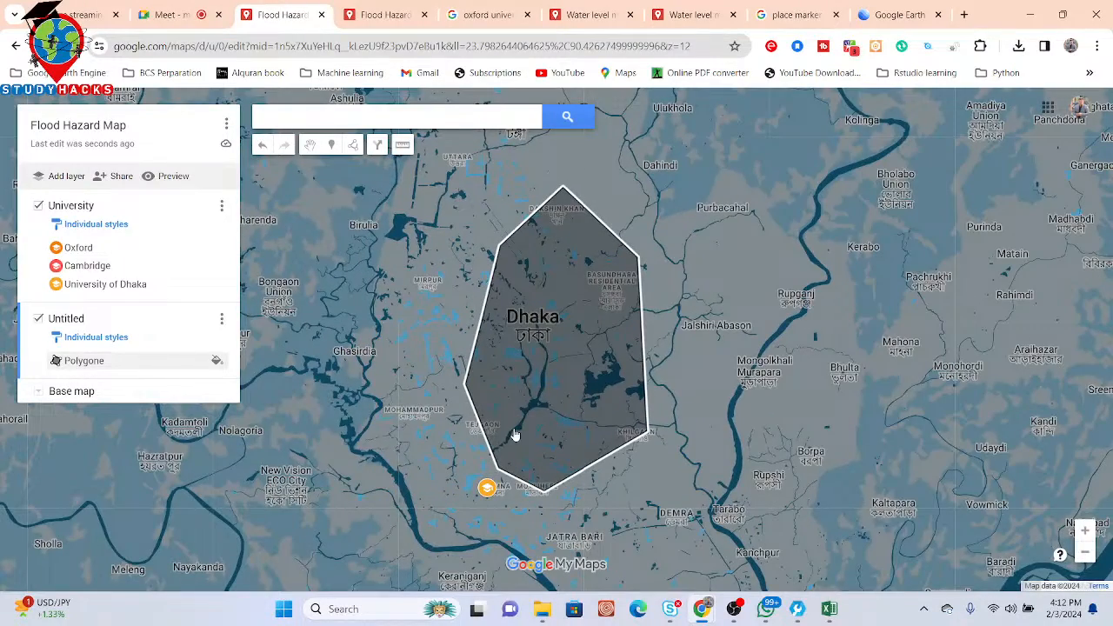
pyautogui.click(486, 492)
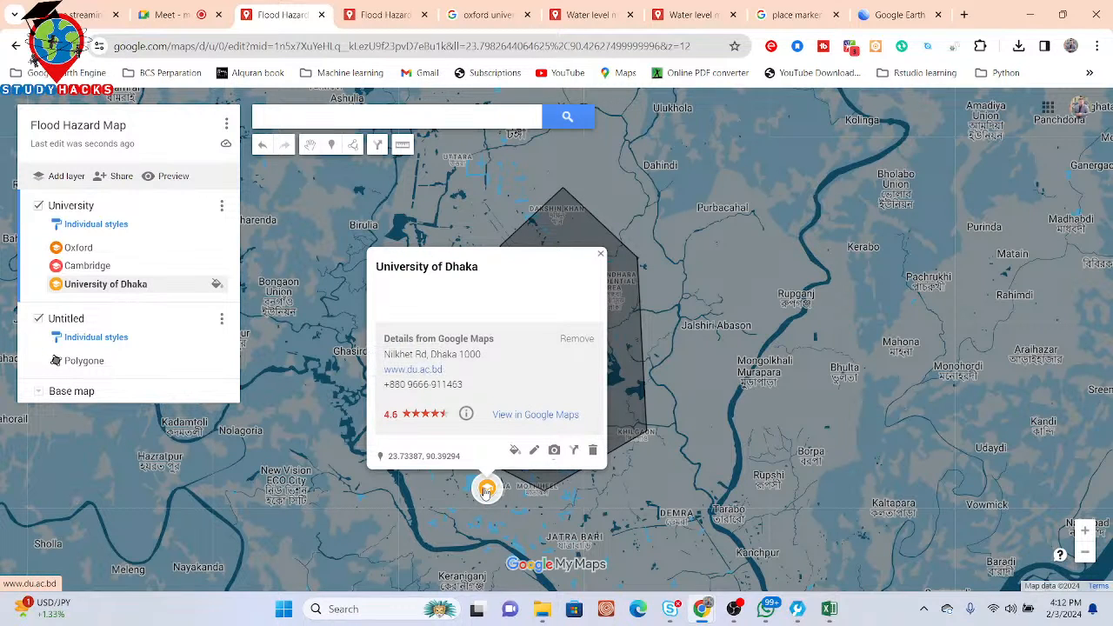
pyautogui.click(600, 254)
pyautogui.scroll(2, 571, 276)
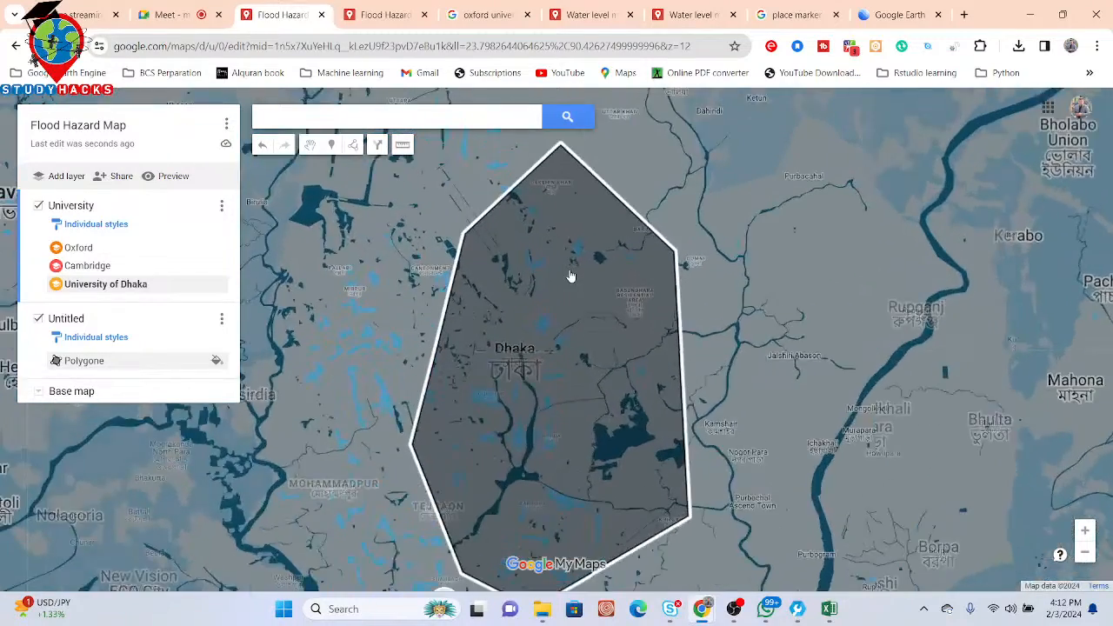
pyautogui.scroll(-2, 571, 276)
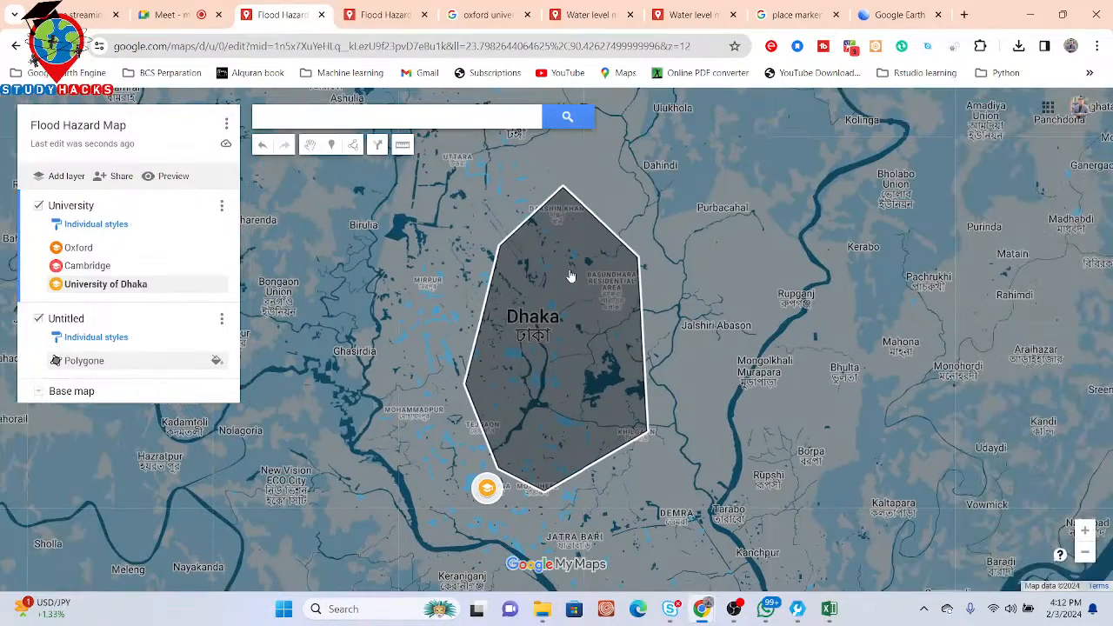
pyautogui.scroll(-4, 572, 275)
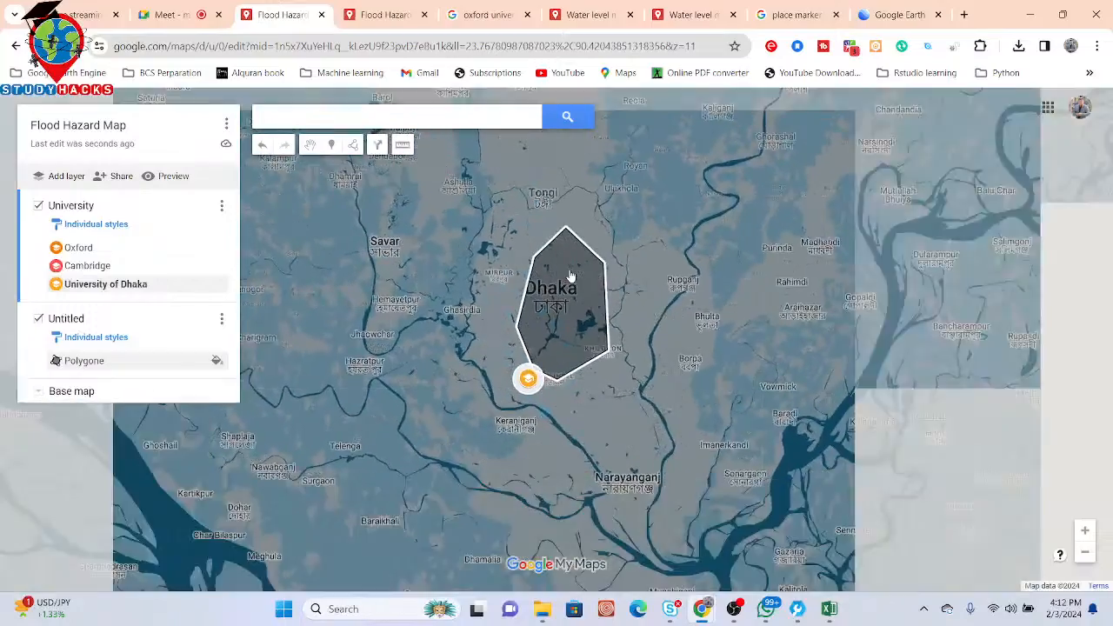
pyautogui.scroll(-2, 571, 275)
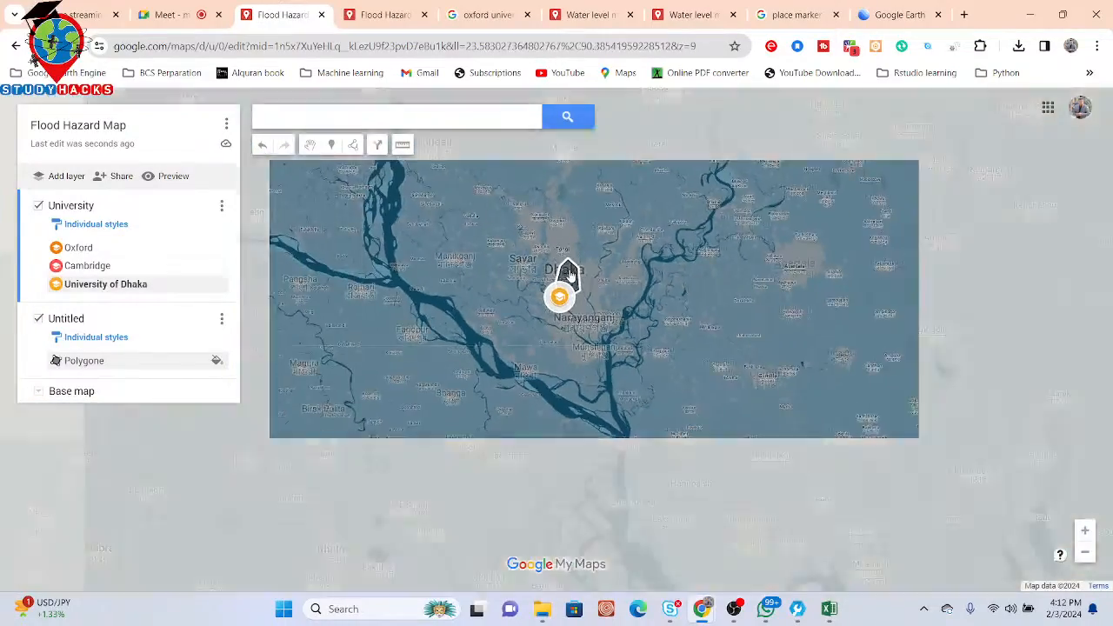
pyautogui.scroll(6, 571, 276)
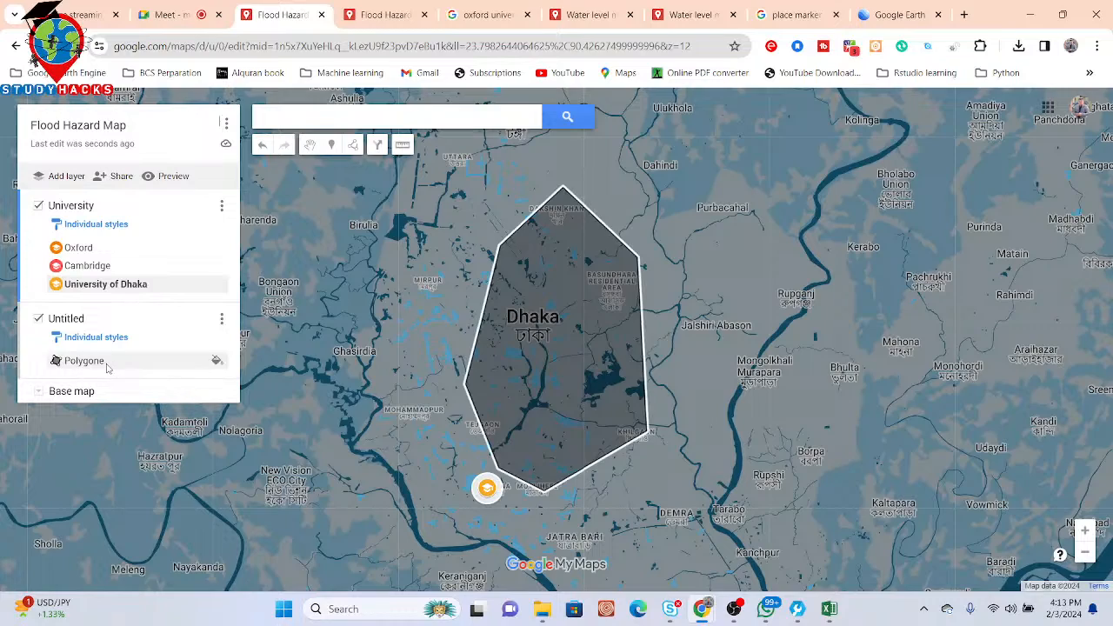
pyautogui.scroll(1, 540, 427)
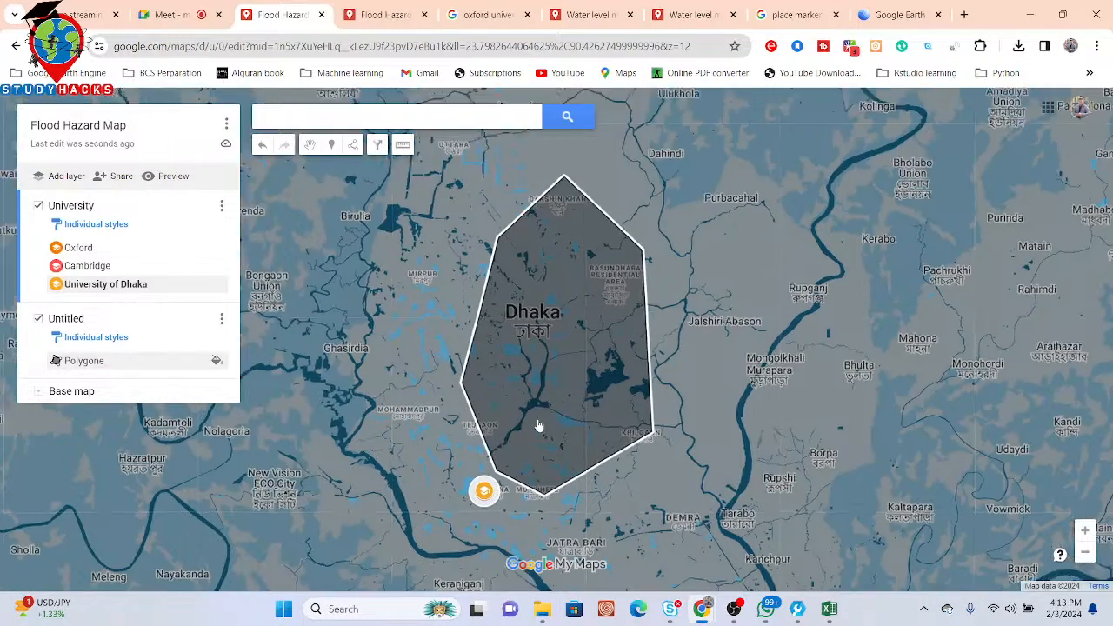
pyautogui.scroll(-1, 539, 427)
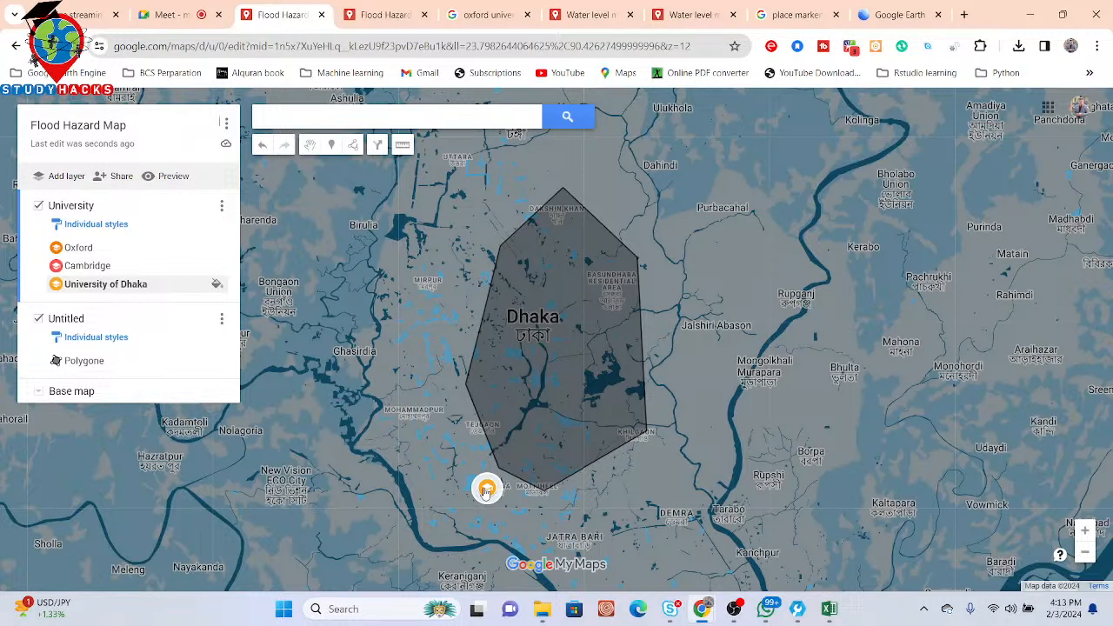
# Step: Review the Oxford and University of Dhaka placemarks in the University layer
pyautogui.click(74, 247)
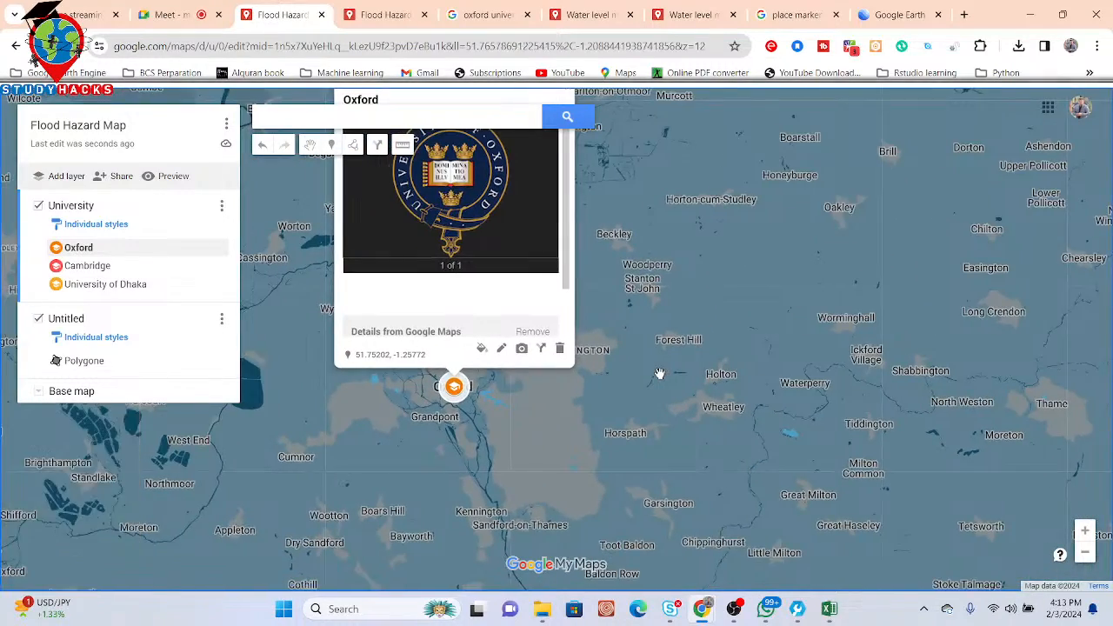
pyautogui.moveTo(659, 374)
pyautogui.mouseDown()
pyautogui.moveTo(707, 424)
pyautogui.moveTo(718, 457)
pyautogui.mouseUp()
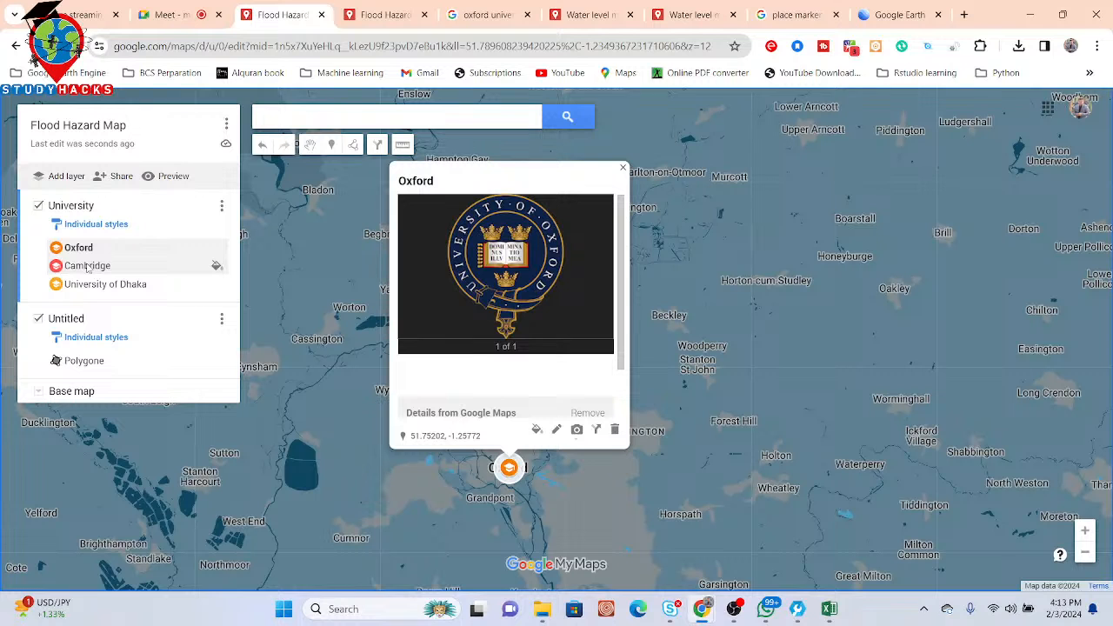
pyautogui.click(106, 284)
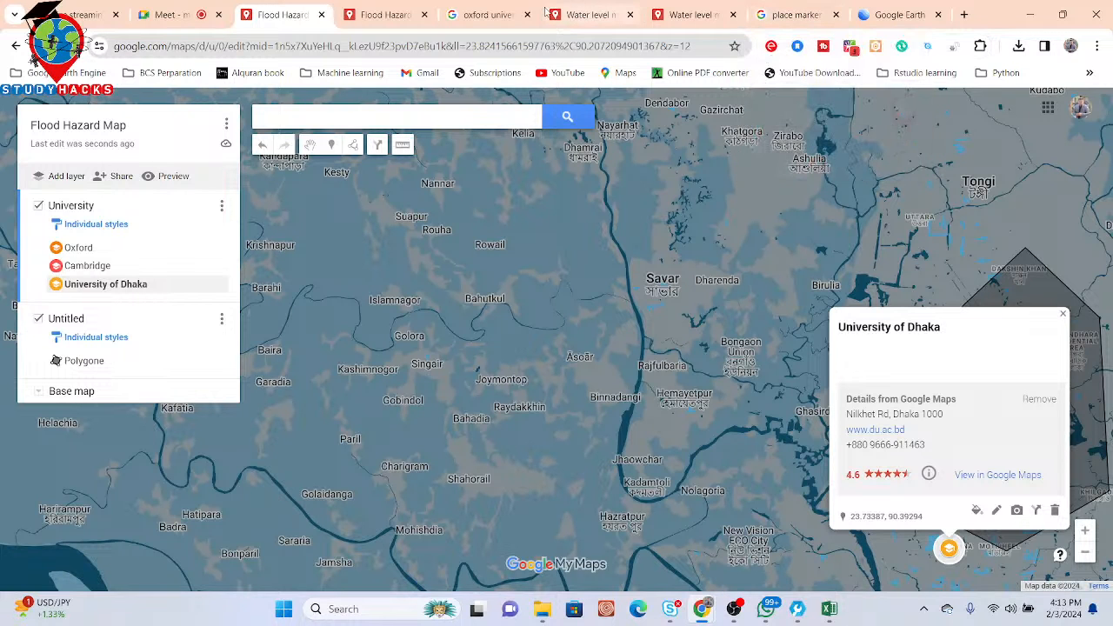
# Step: Switch to the Water level map and review the well details for Sabujbag, Lalbagh, Mirpur, Mohammadpur and Cantonment
pyautogui.click(587, 7)
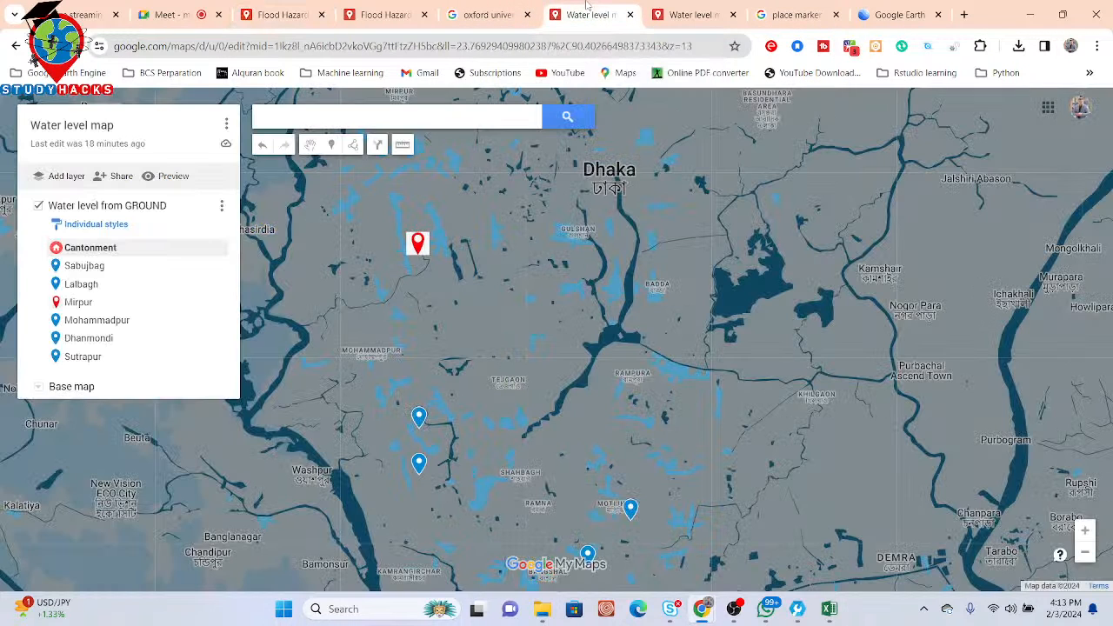
pyautogui.click(94, 270)
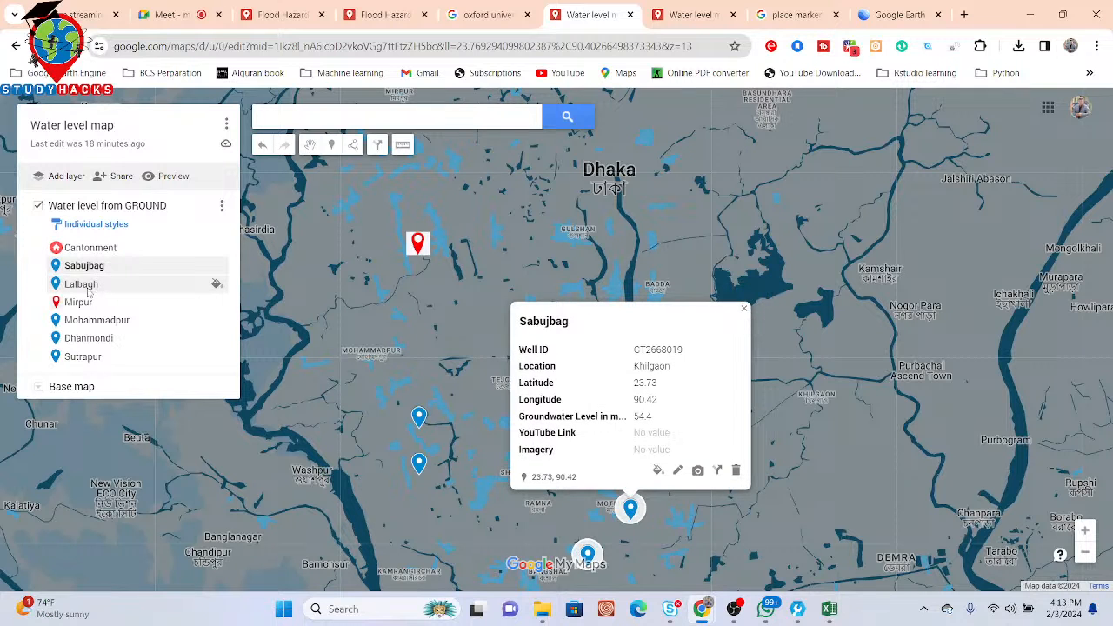
pyautogui.click(92, 287)
pyautogui.click(92, 301)
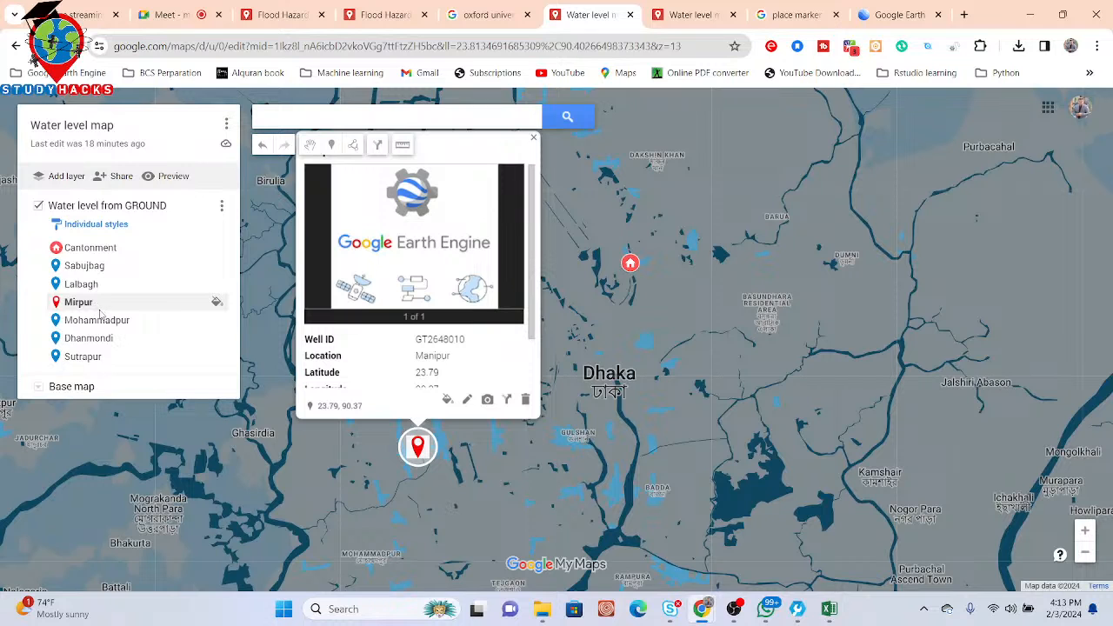
pyautogui.click(93, 321)
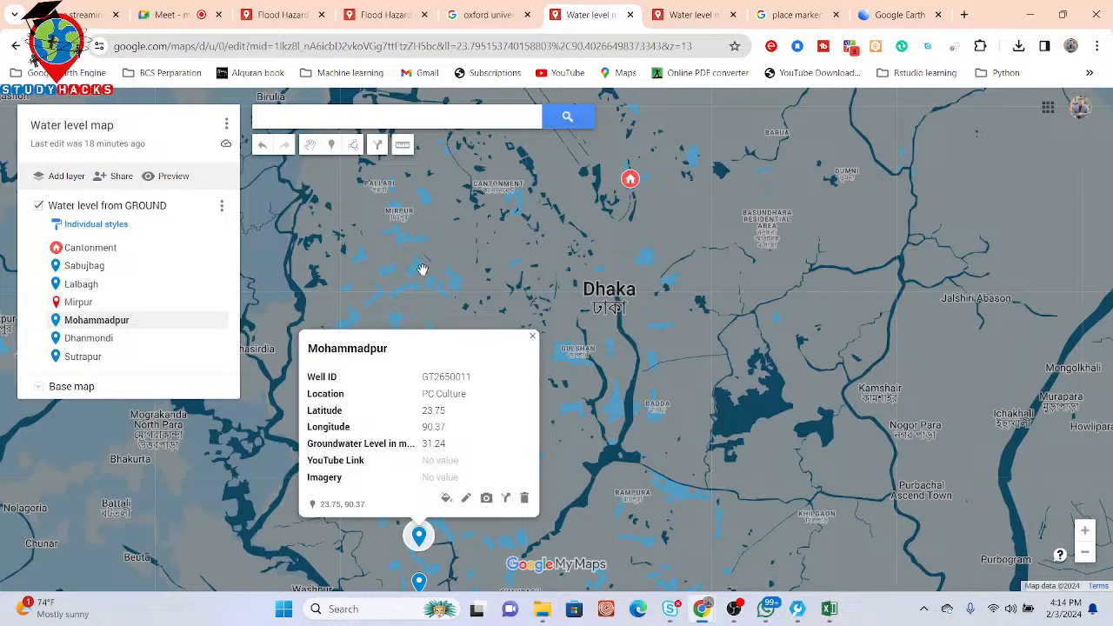
pyautogui.scroll(-1, 421, 270)
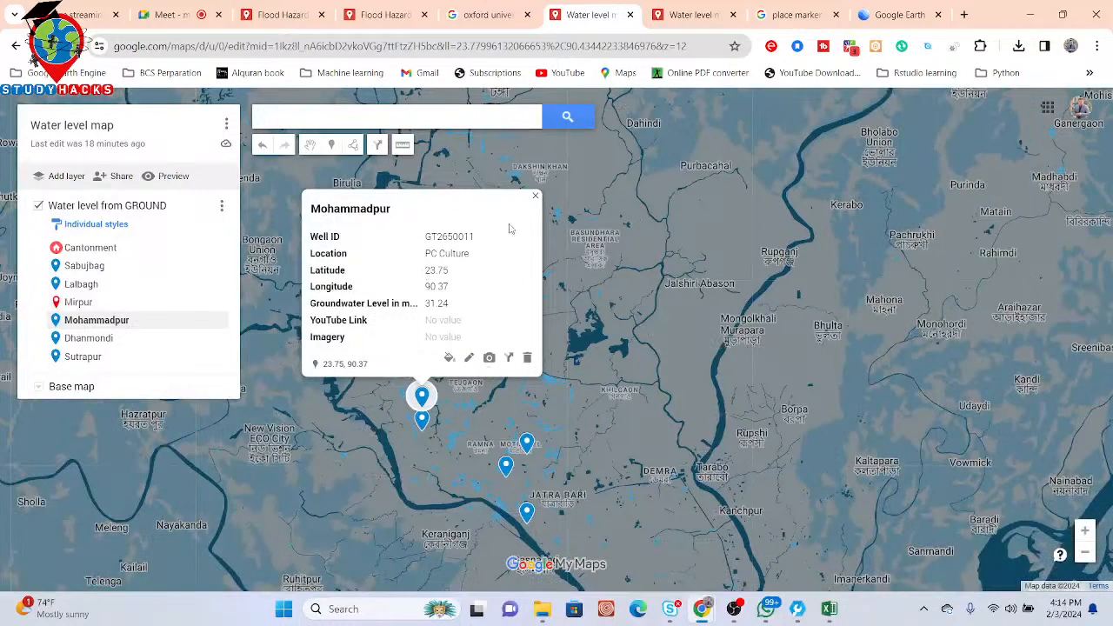
pyautogui.click(535, 196)
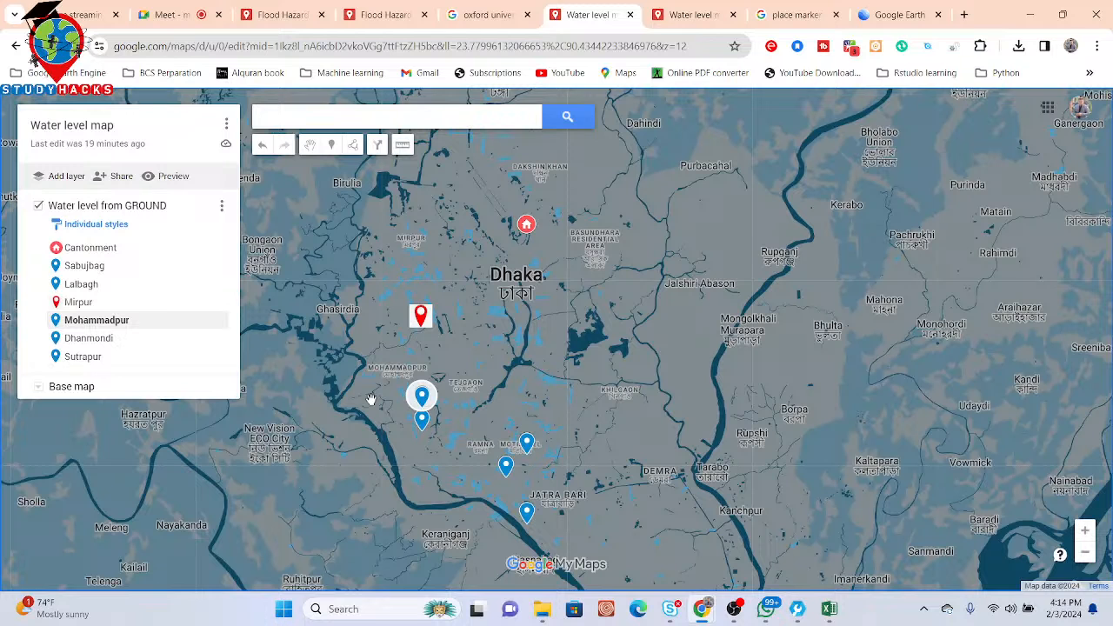
pyautogui.click(526, 226)
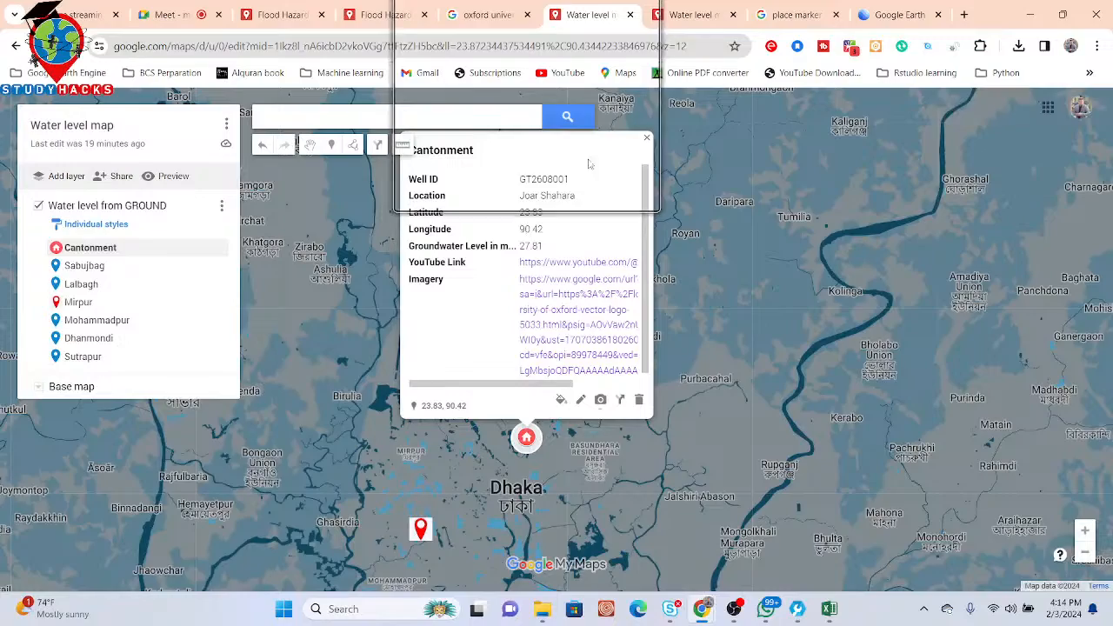
pyautogui.click(646, 138)
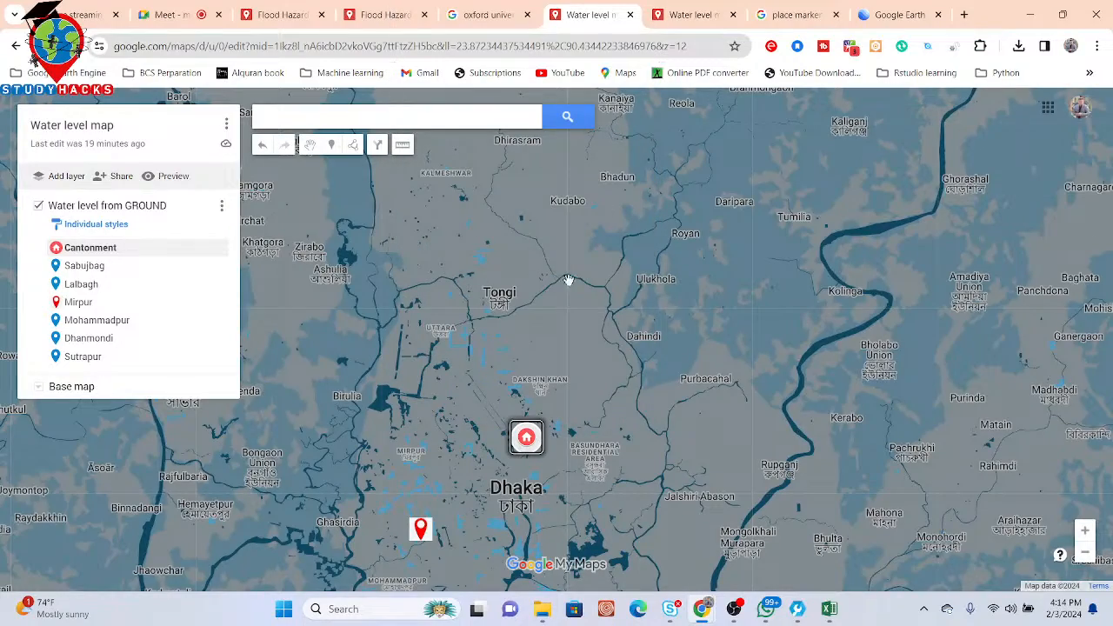
# Step: Hide and show the Water level from GROUND layer repeatedly to compare the Dhaka area with and without its well markers
pyautogui.scroll(-1, 528, 369)
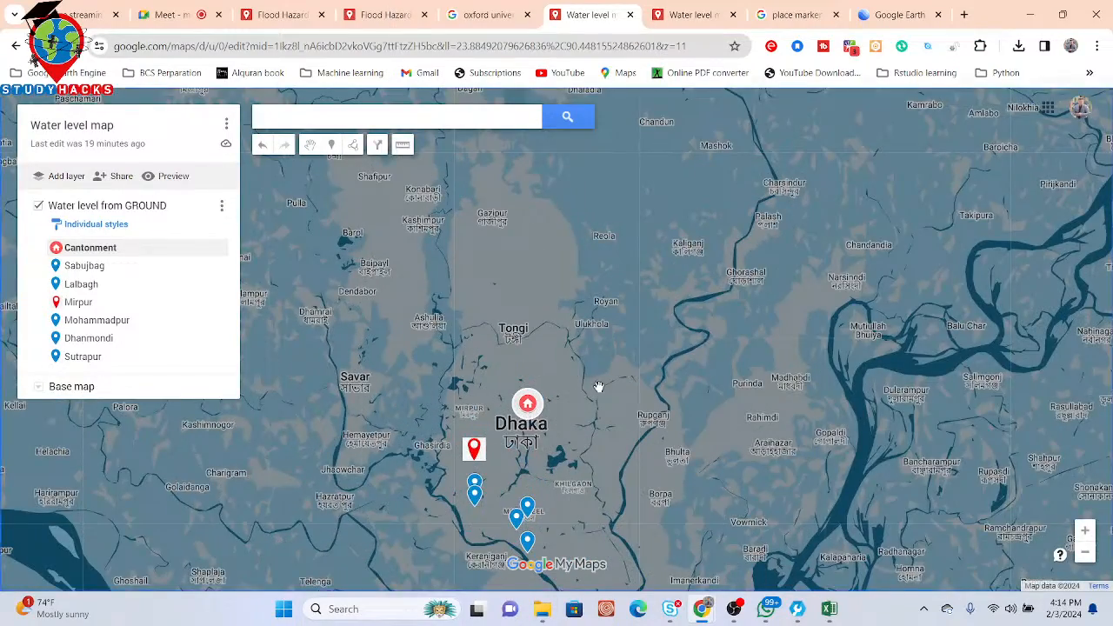
pyautogui.moveTo(598, 388); pyautogui.dragTo(598, 254)
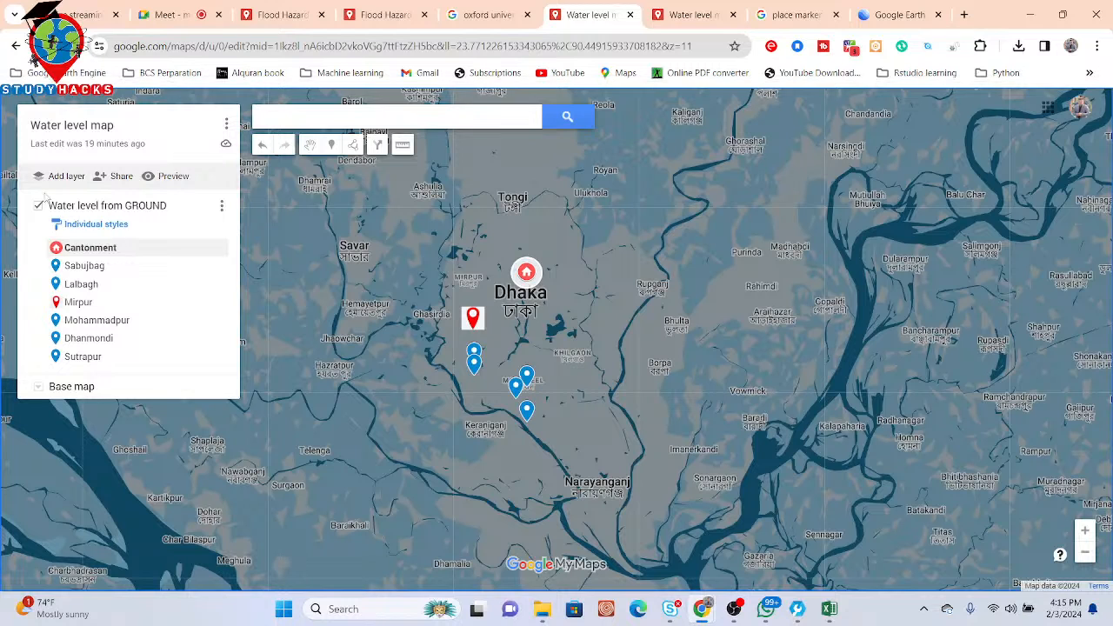
pyautogui.click(38, 206)
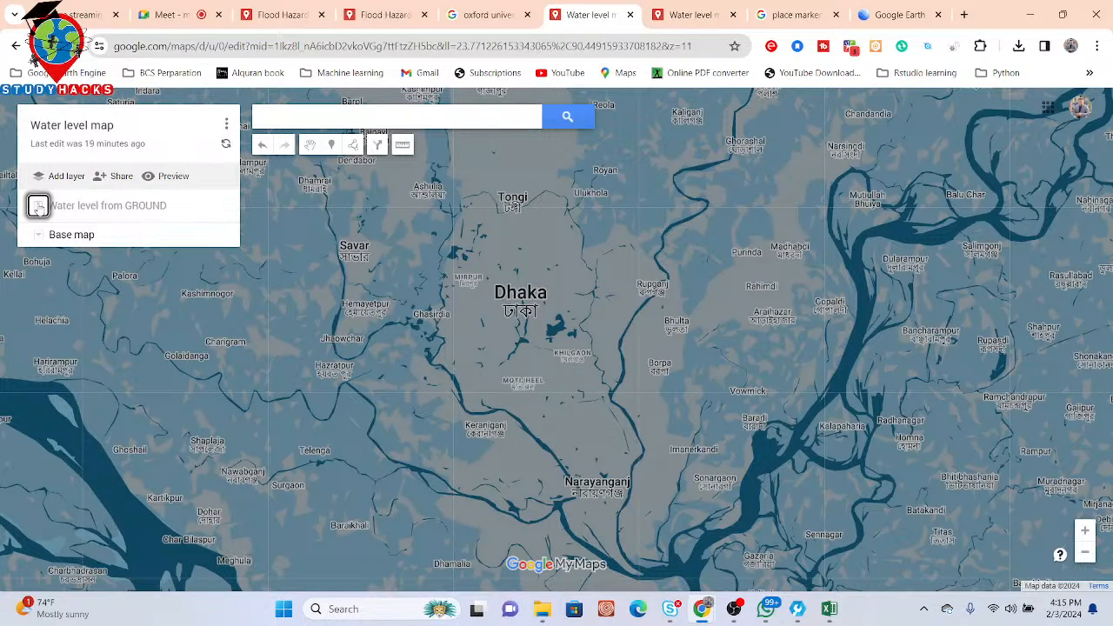
pyautogui.click(39, 205)
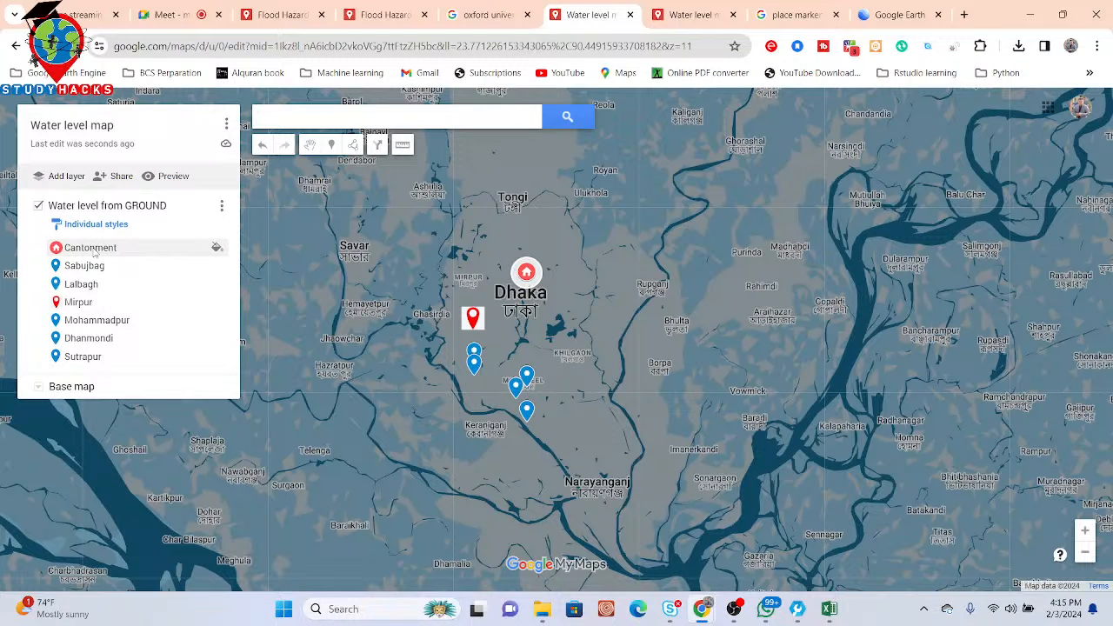
pyautogui.click(38, 206)
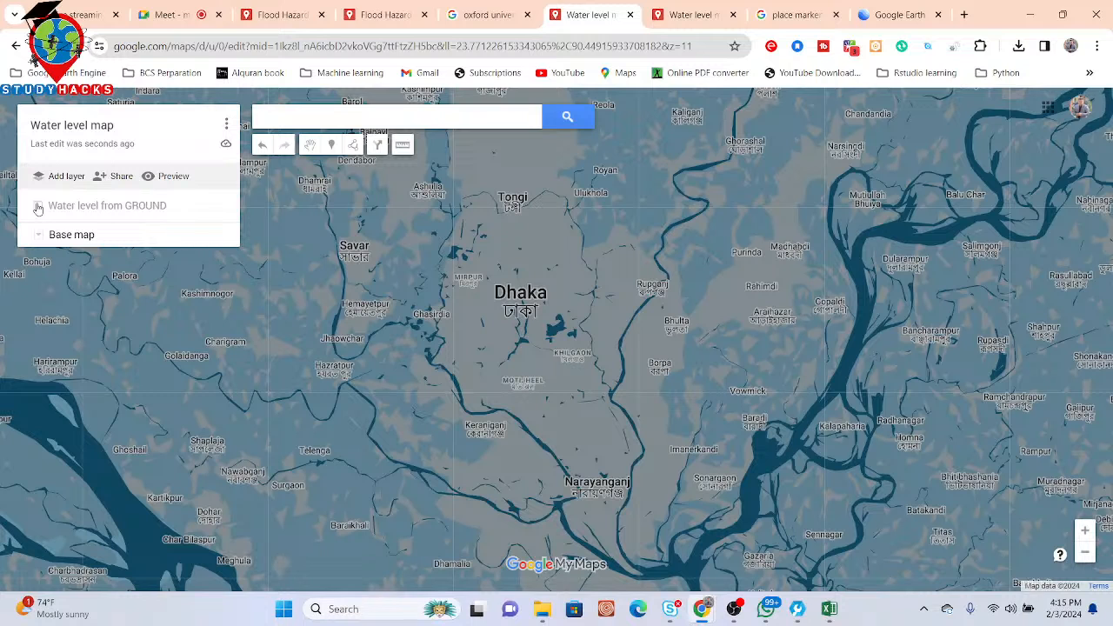
pyautogui.click(39, 206)
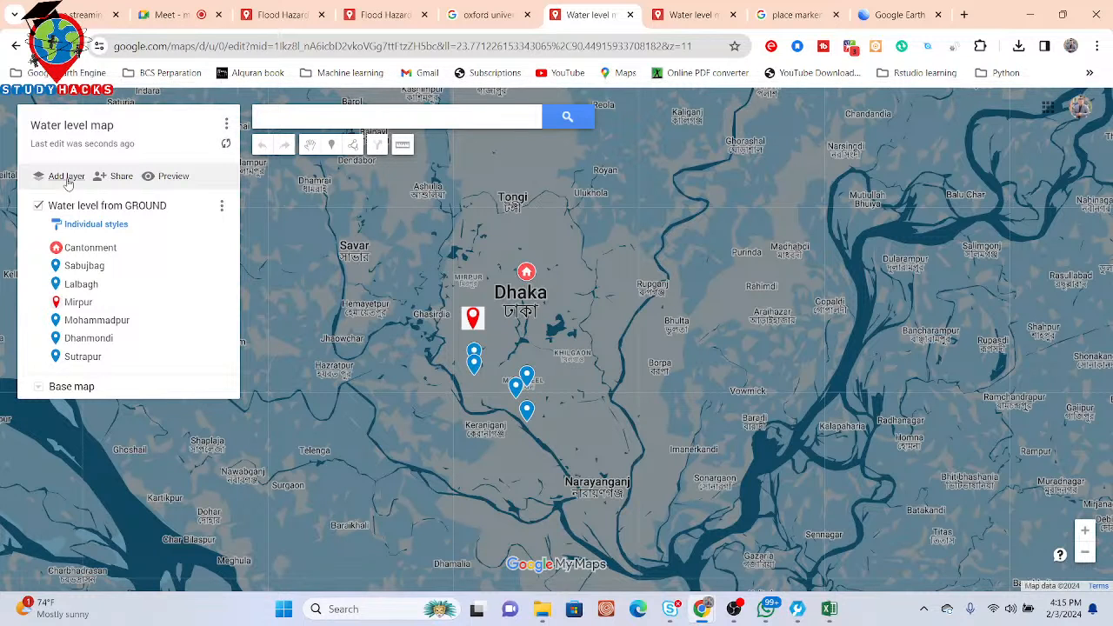
# Step: Add a new layer to the Water level map and name it Police station
pyautogui.click(66, 176)
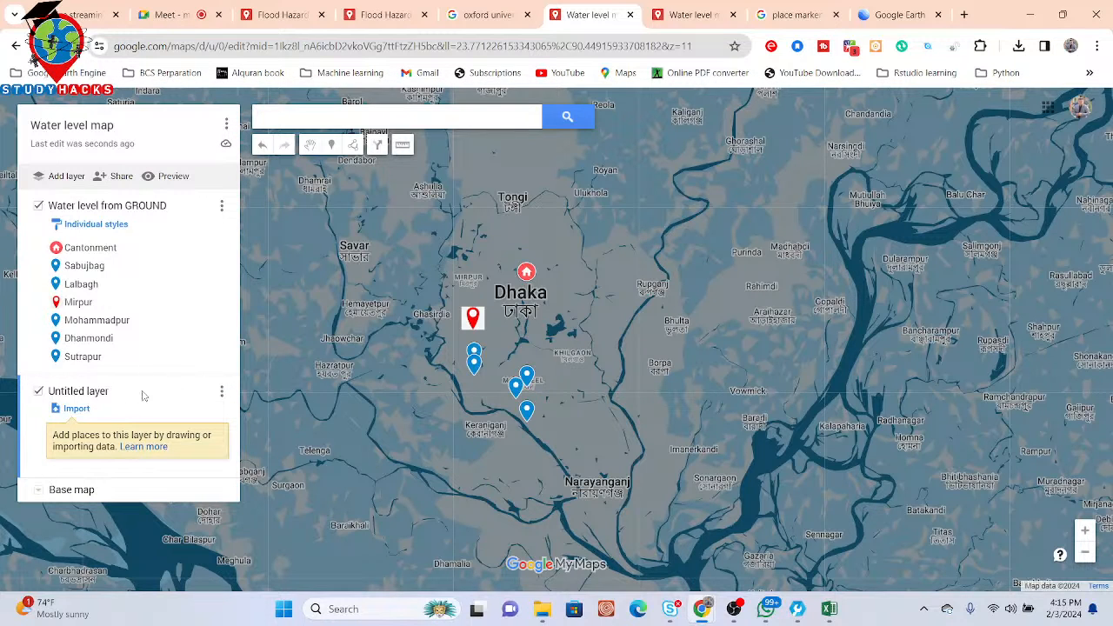
pyautogui.click(222, 391)
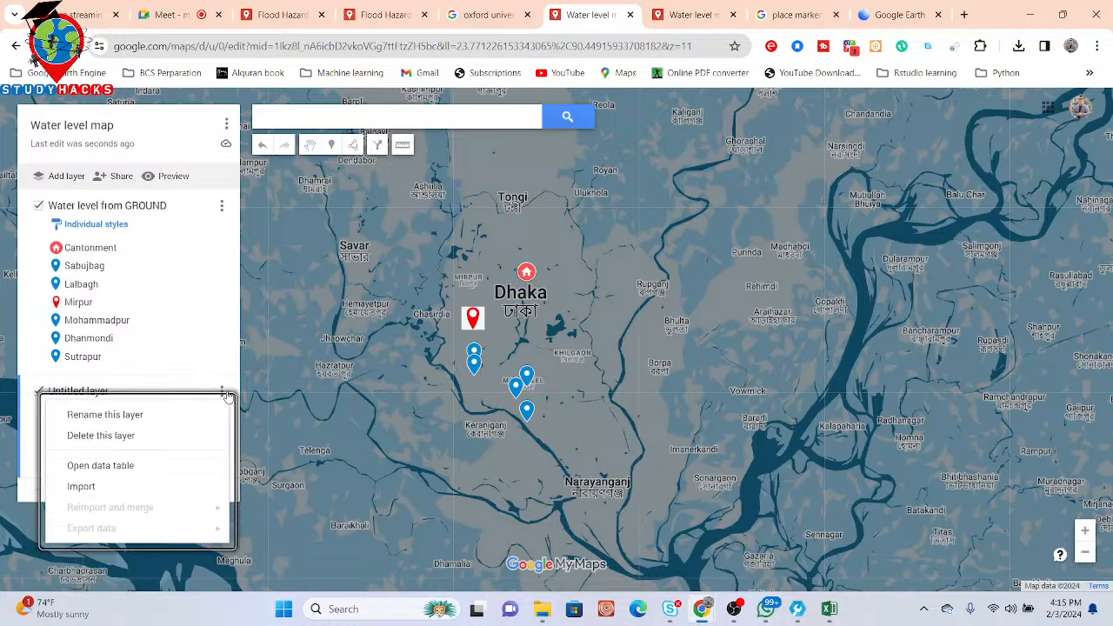
pyautogui.click(110, 421)
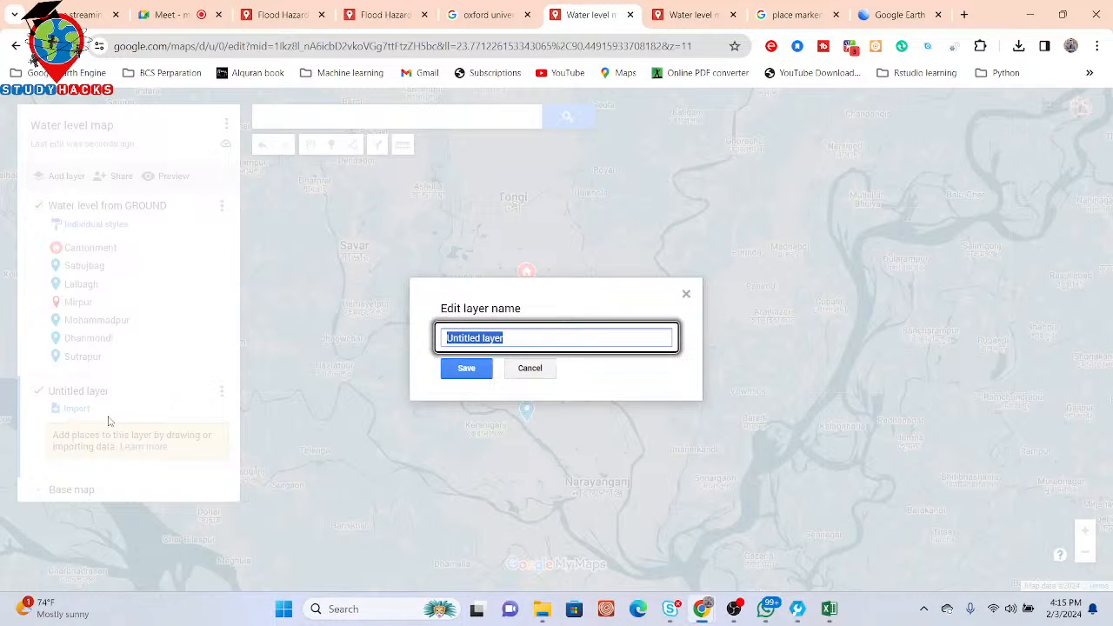
pyautogui.write('Police station')
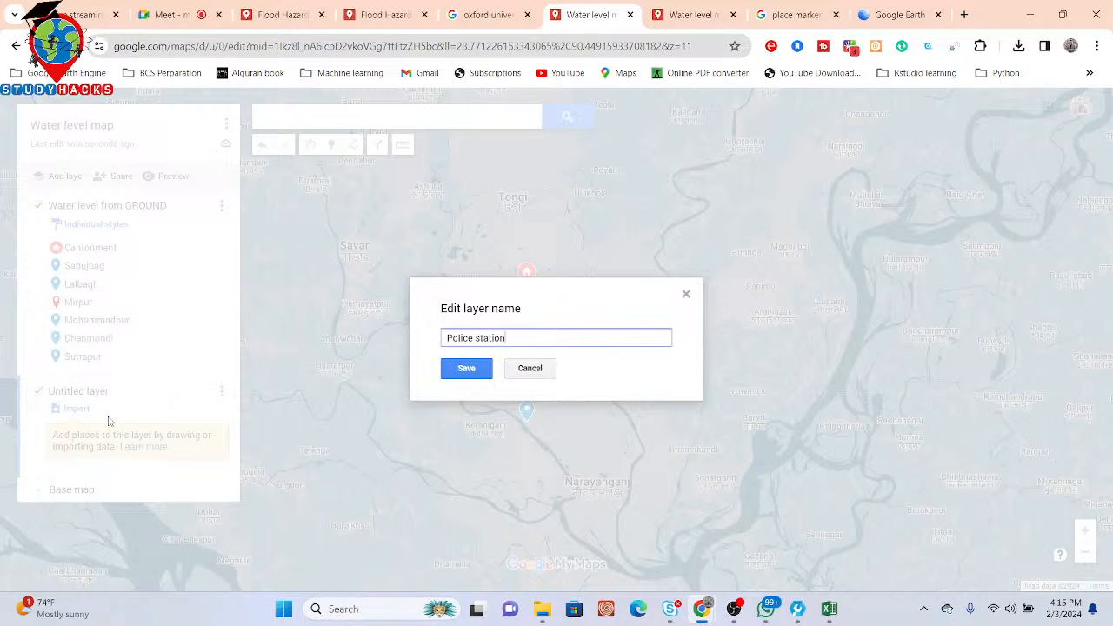
pyautogui.click(470, 369)
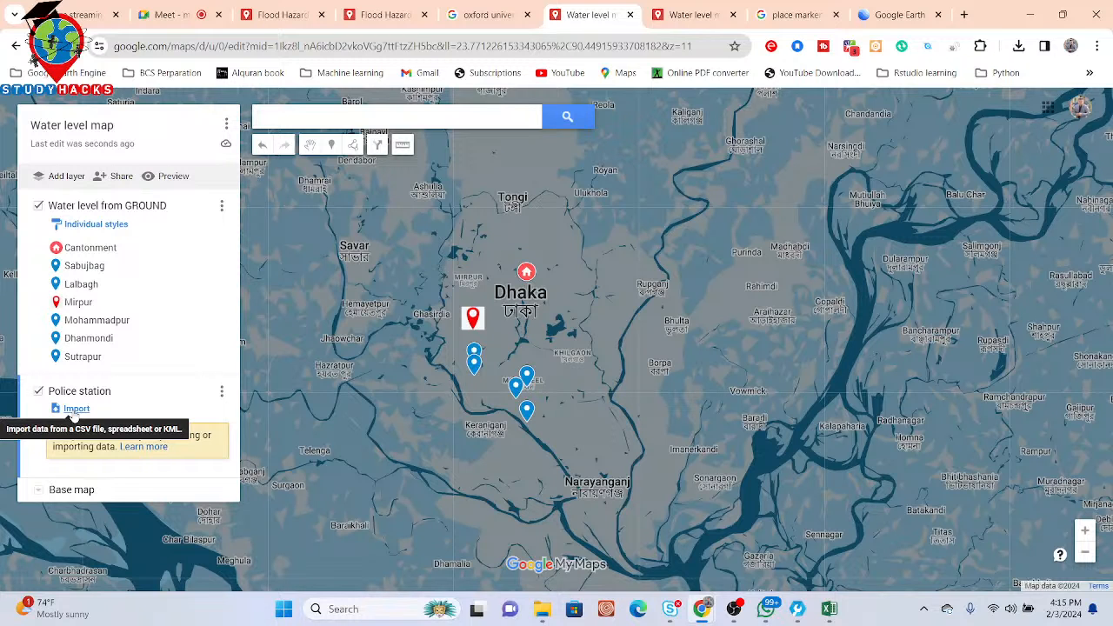
pyautogui.click(75, 409)
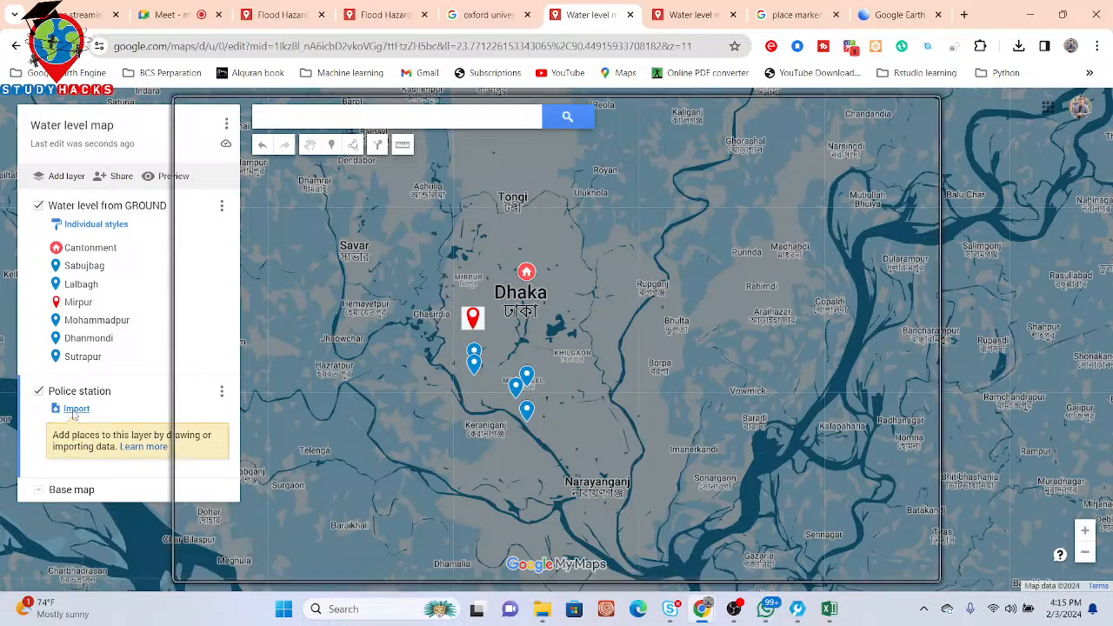
pyautogui.click(550, 435)
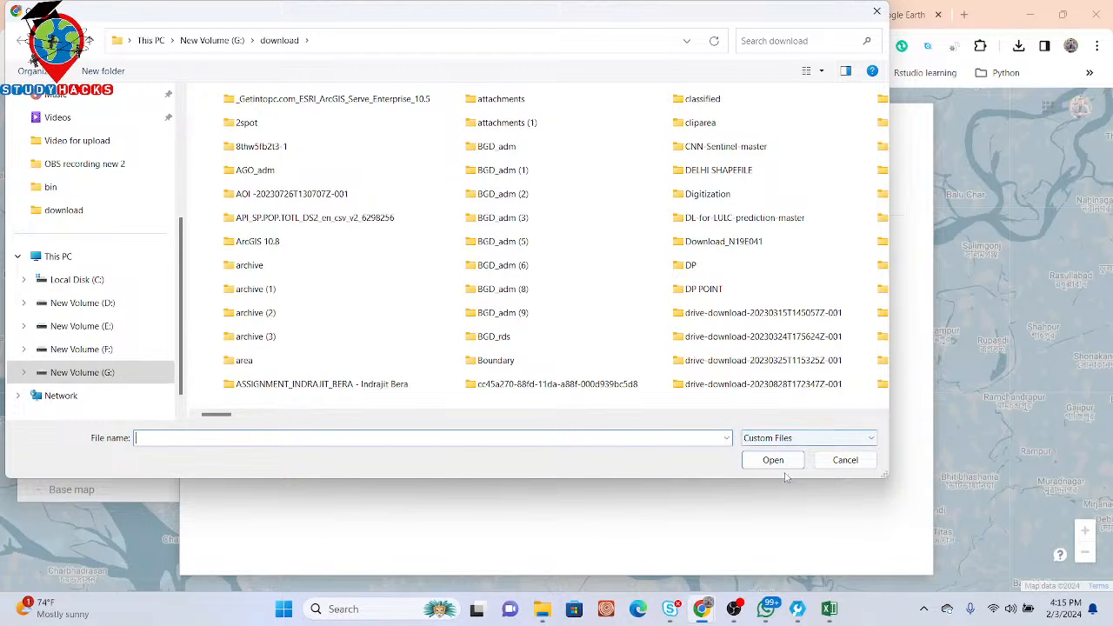
pyautogui.click(845, 461)
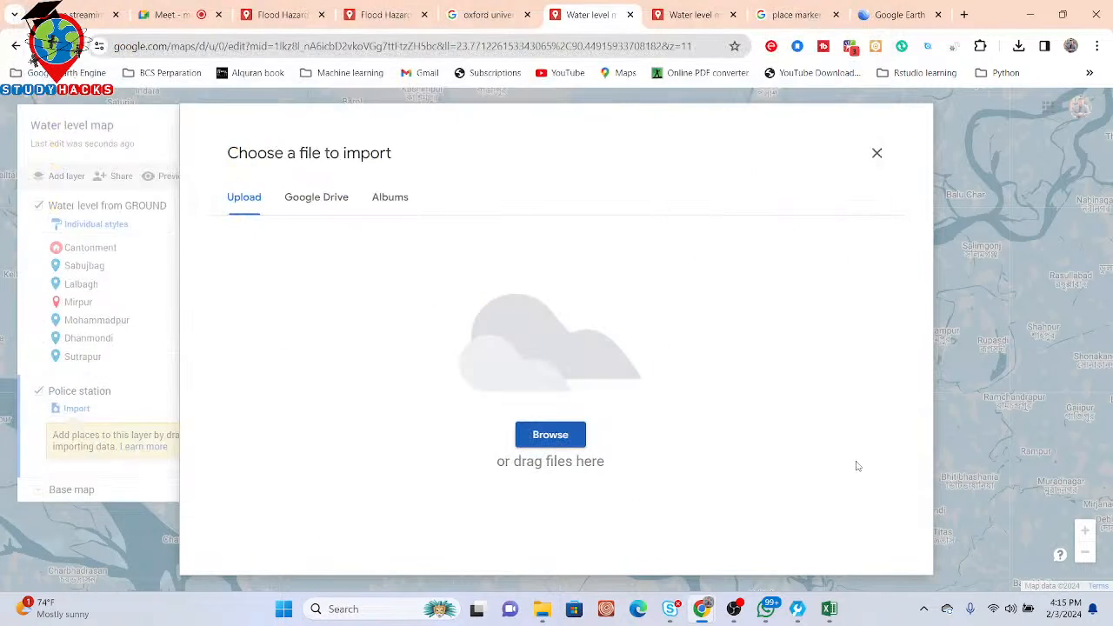
pyautogui.click(877, 154)
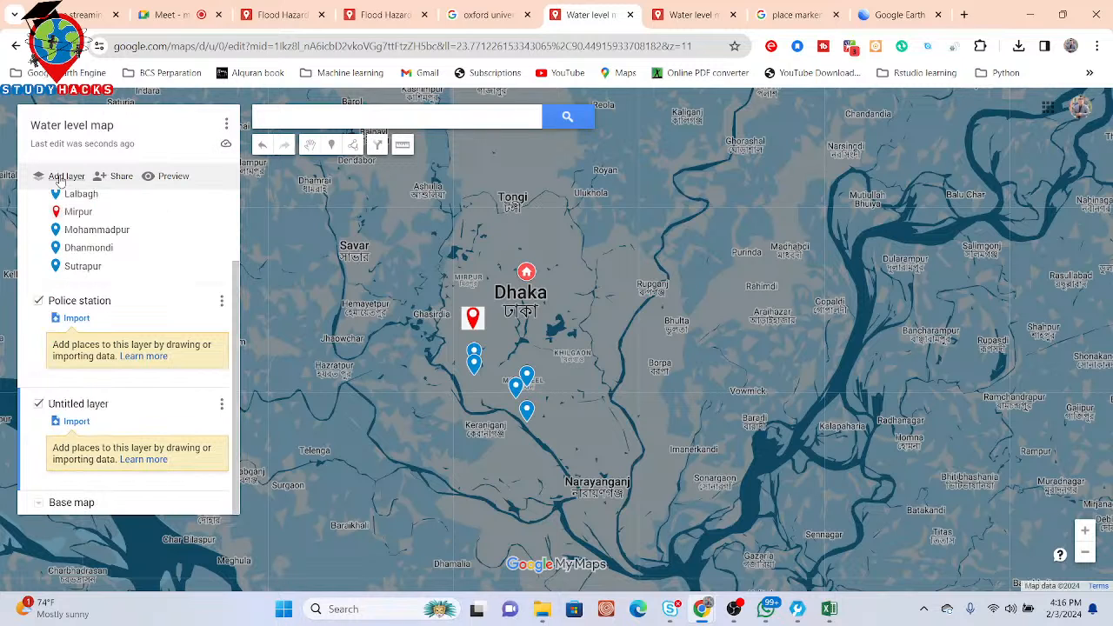
# Step: Rename the untitled layer beneath Police station to House
pyautogui.click(220, 404)
pyautogui.click(104, 427)
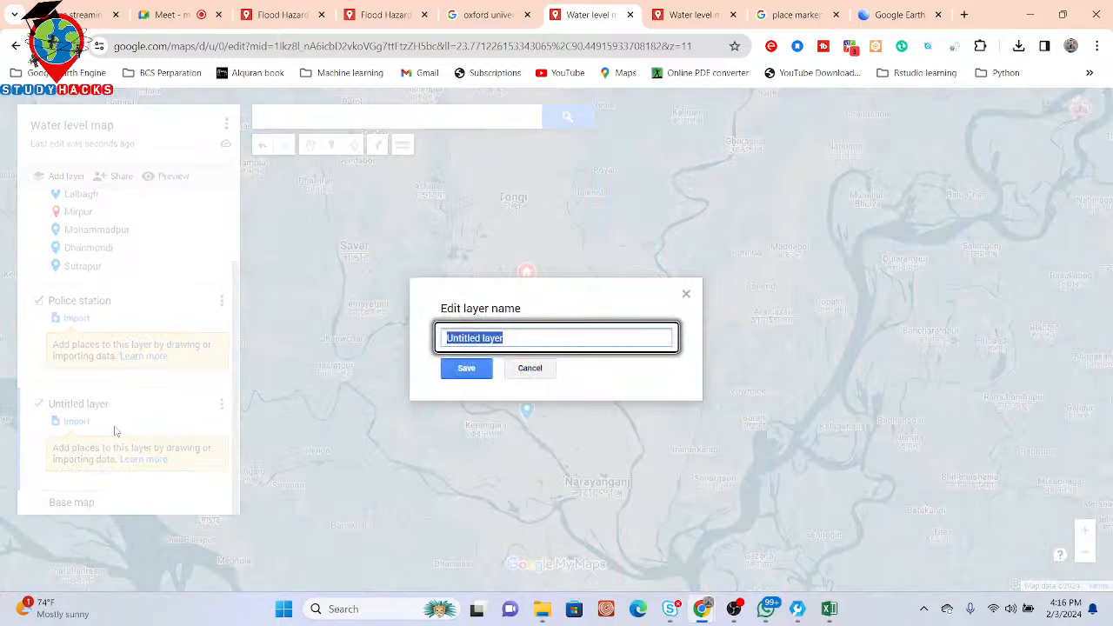
pyautogui.write('Hous')
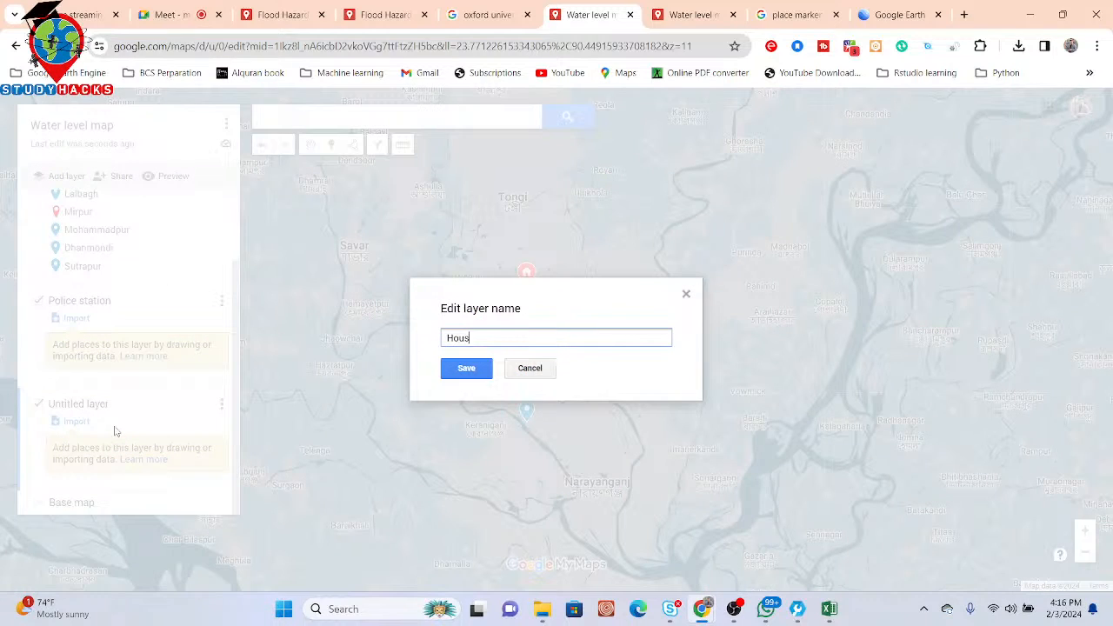
pyautogui.write('e')
pyautogui.click(462, 369)
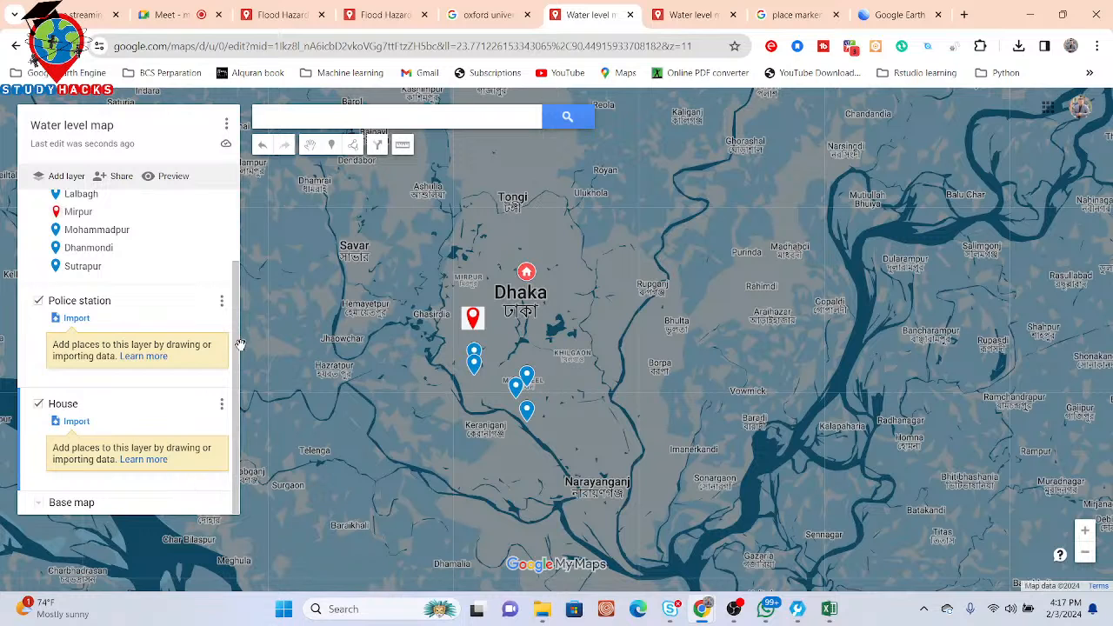
# Step: Change the Dhanmondi well marker to the house icon in orange
pyautogui.scroll(2, 235, 348)
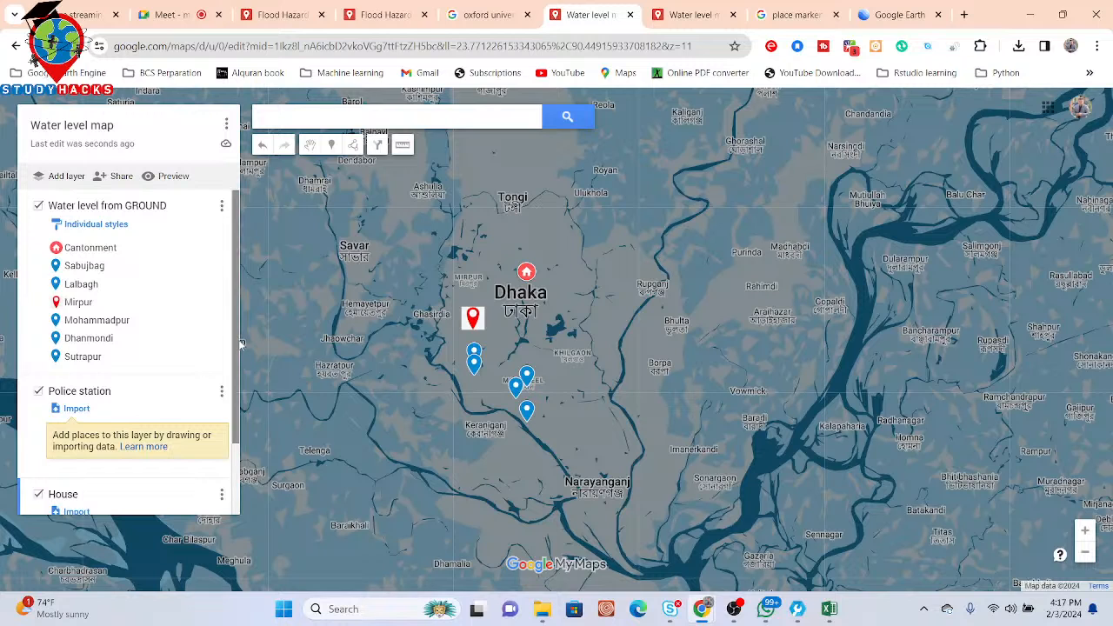
pyautogui.scroll(-1, 238, 339)
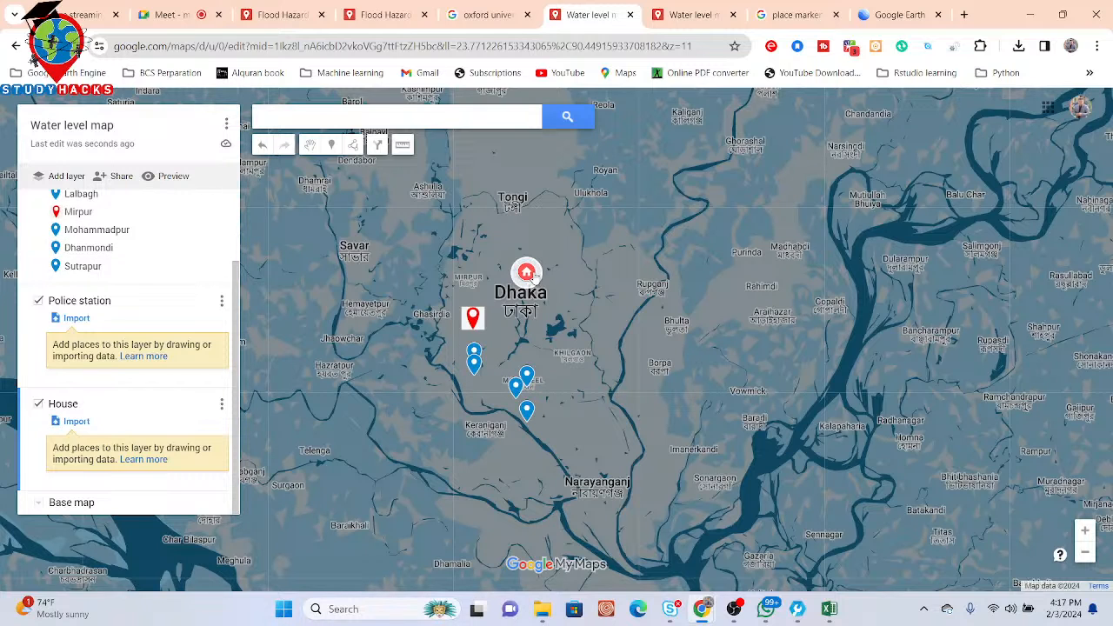
pyautogui.click(474, 362)
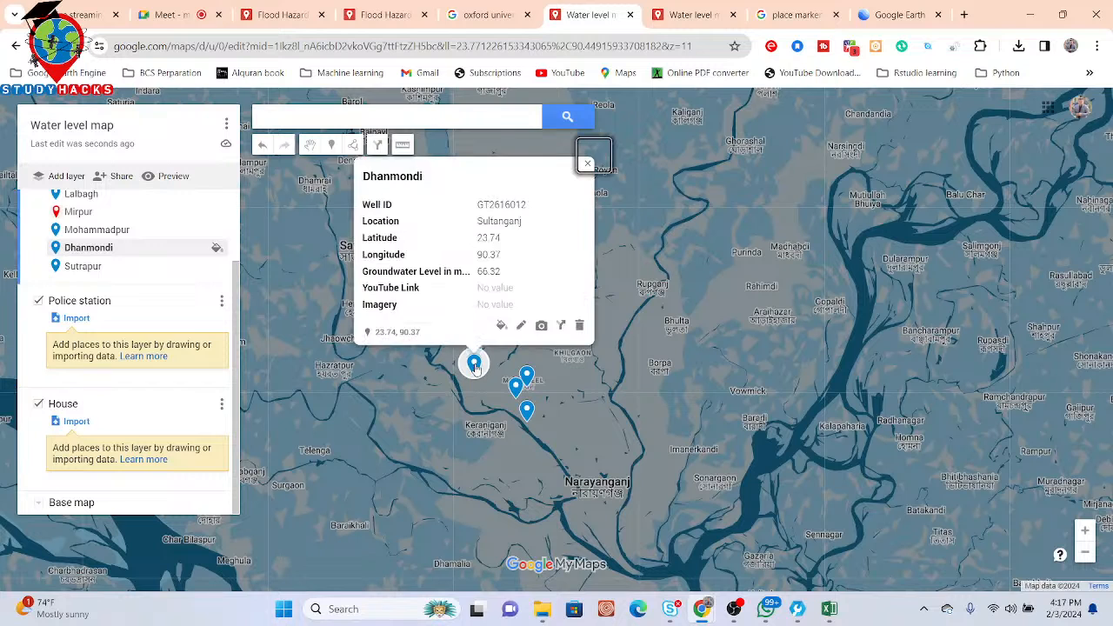
pyautogui.click(502, 325)
pyautogui.click(534, 379)
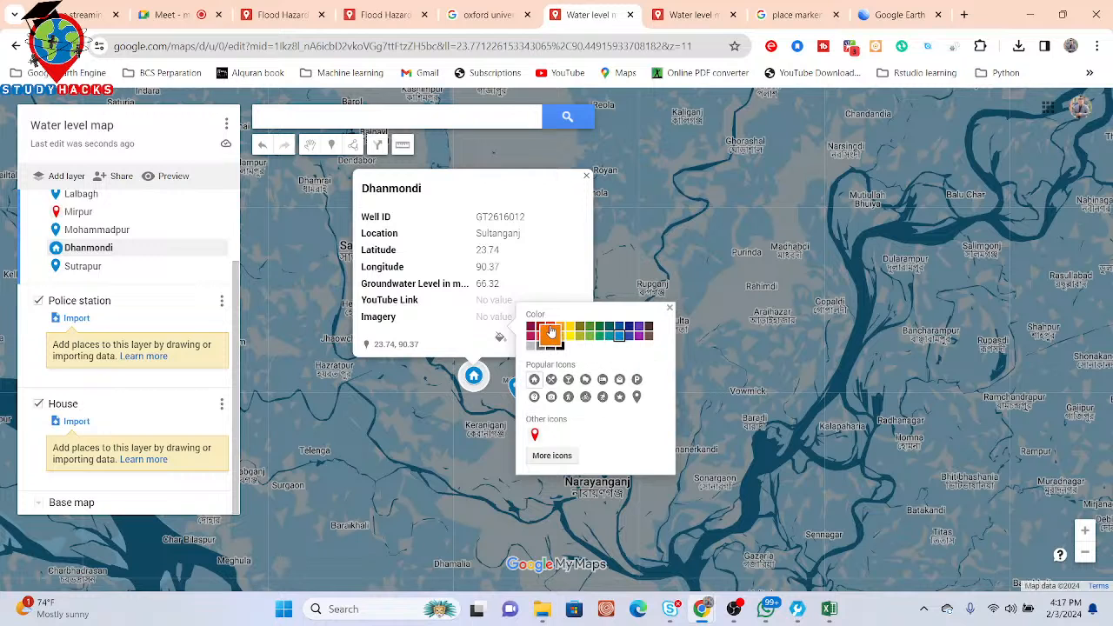
pyautogui.click(550, 333)
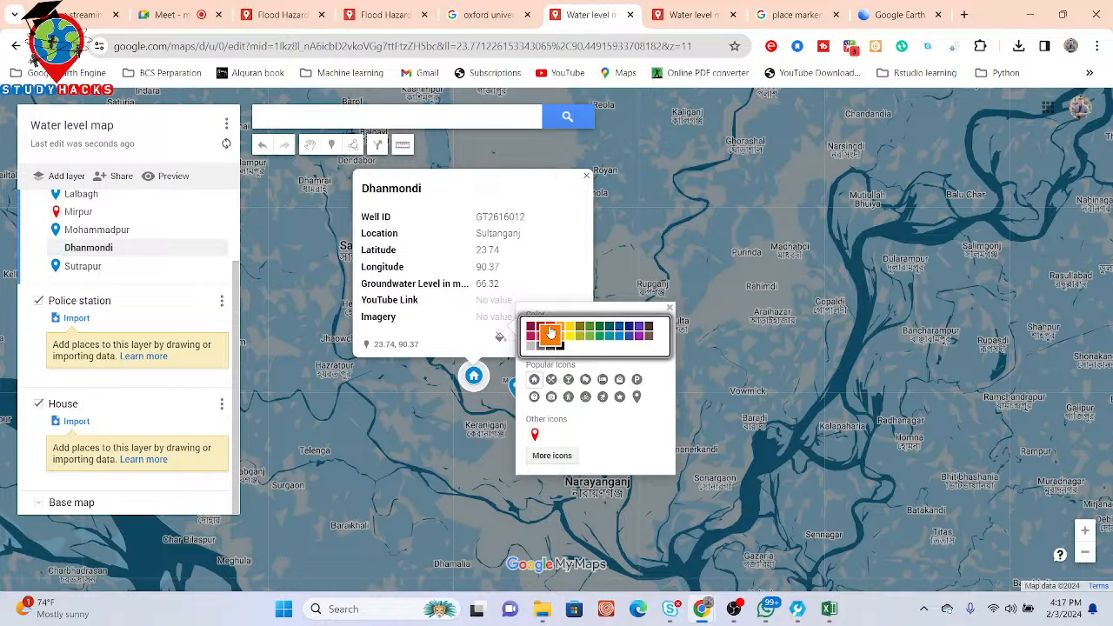
pyautogui.click(491, 383)
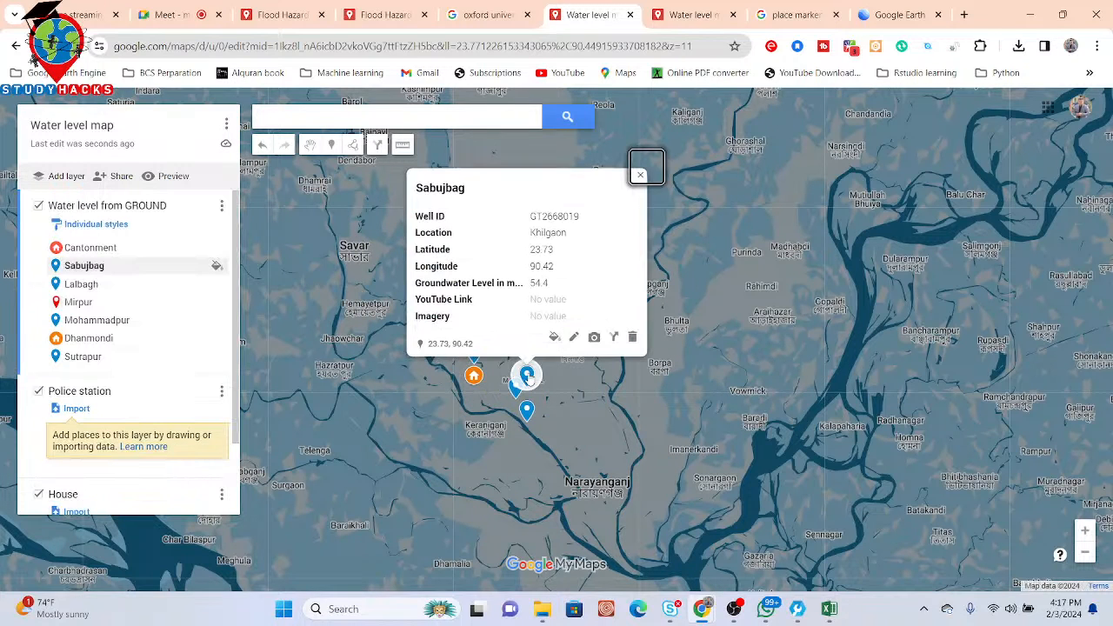
# Step: Change the Sabujbag well marker to the house icon in the yellow-orange colour RGB (249, 168, 37)
pyautogui.click(526, 374)
pyautogui.click(554, 337)
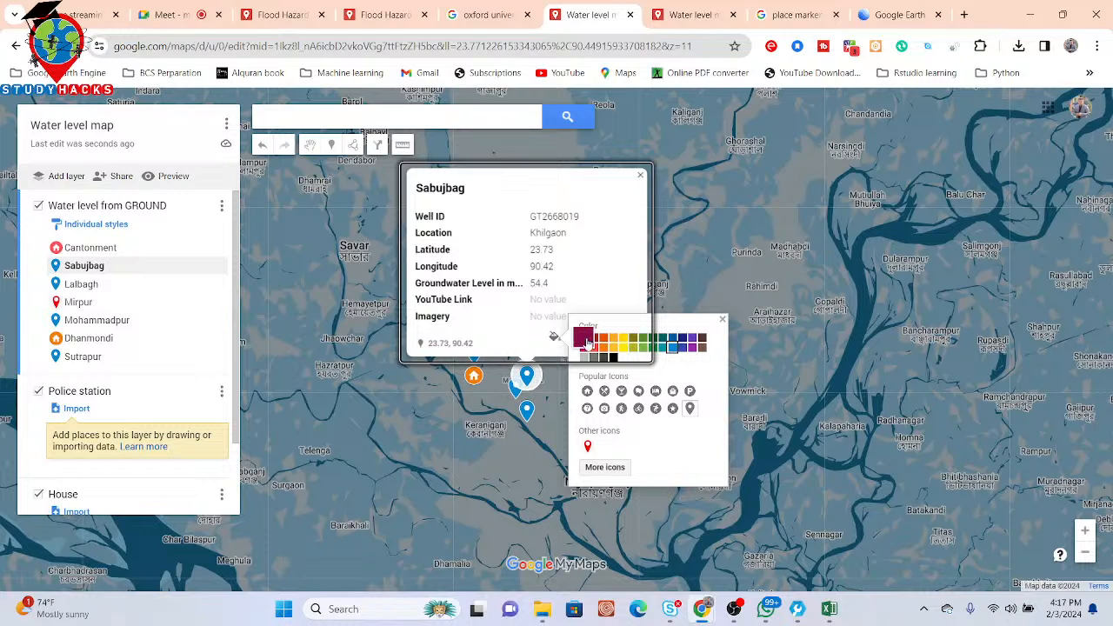
pyautogui.moveTo(589, 377); pyautogui.dragTo(587, 393)
pyautogui.click(587, 392)
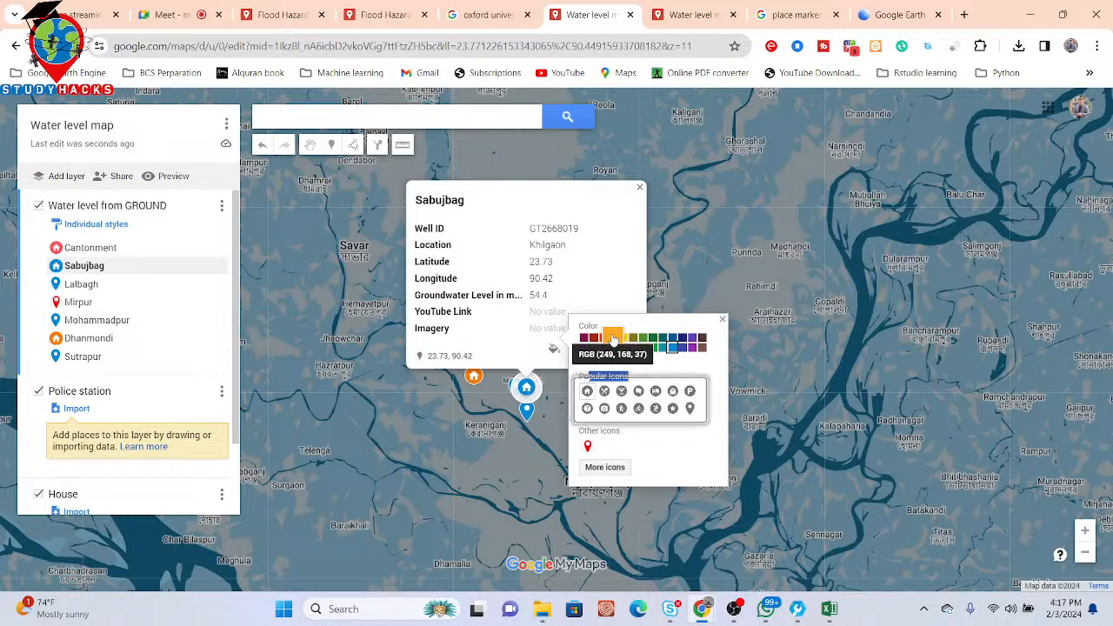
pyautogui.click(614, 340)
pyautogui.click(534, 424)
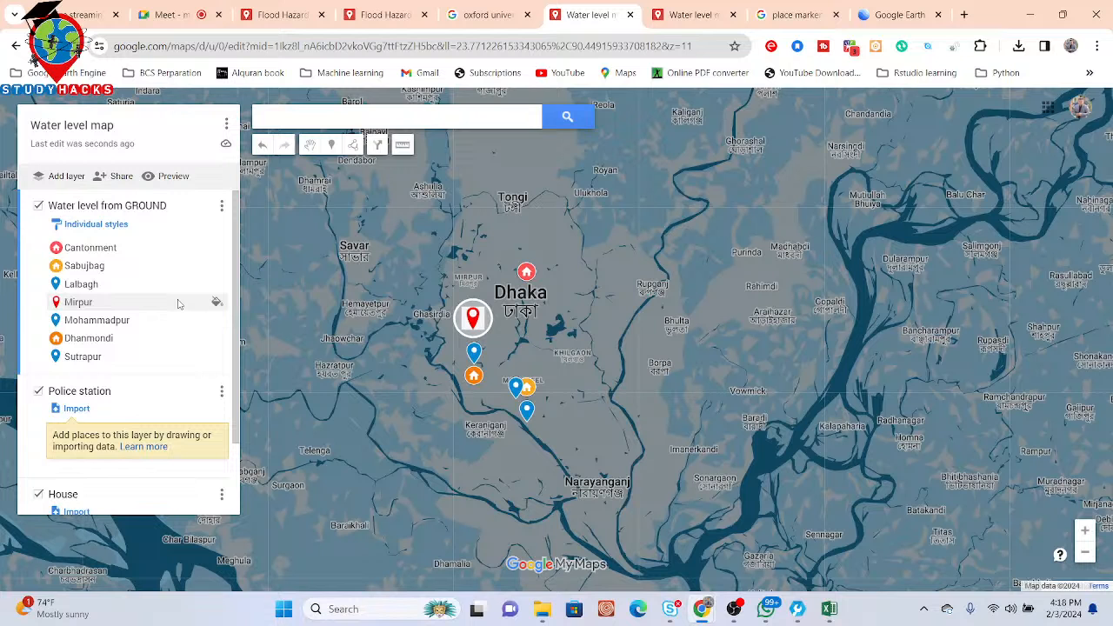
# Step: Examine the Cantonment marker's details, its editable fields and the sources available for adding an image or video
pyautogui.click(527, 276)
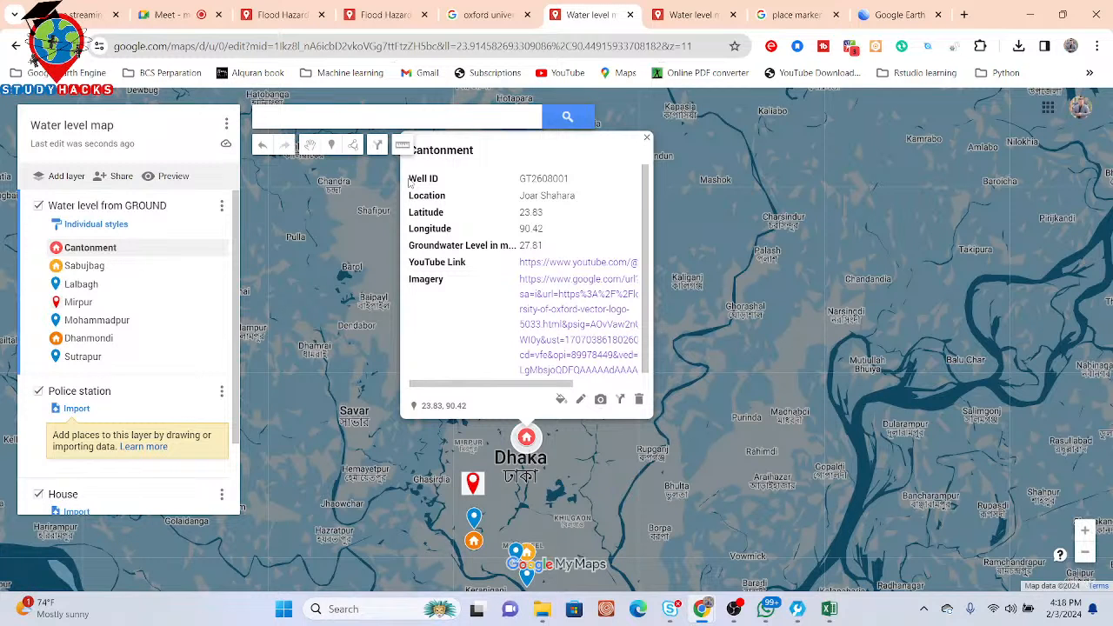
pyautogui.tripleClick(420, 182)
pyautogui.click(581, 401)
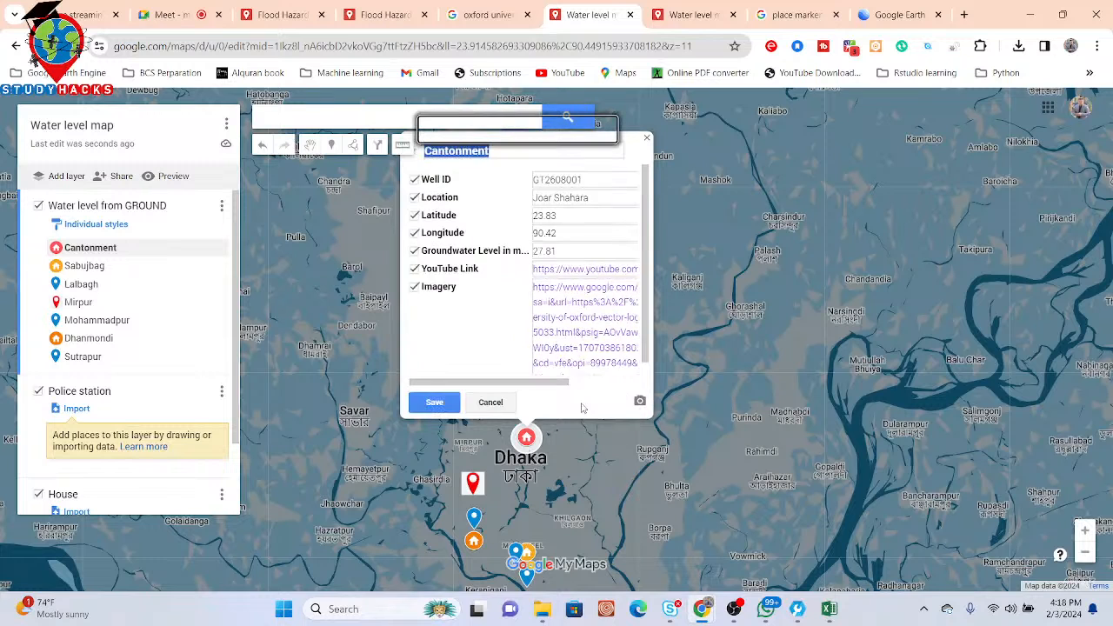
pyautogui.click(575, 219)
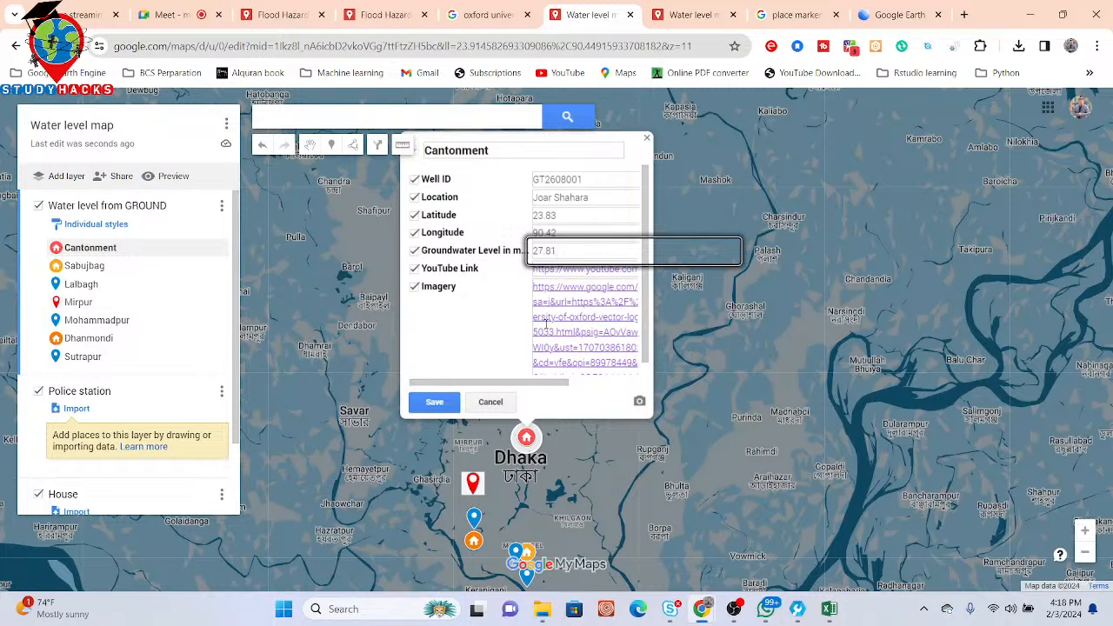
pyautogui.click(503, 410)
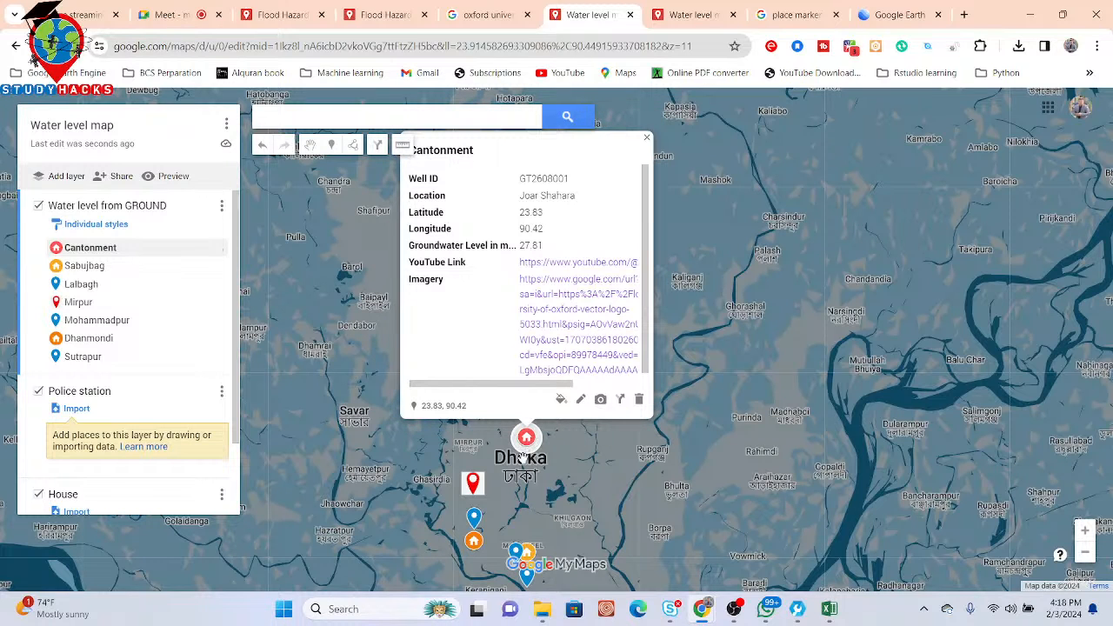
pyautogui.click(601, 400)
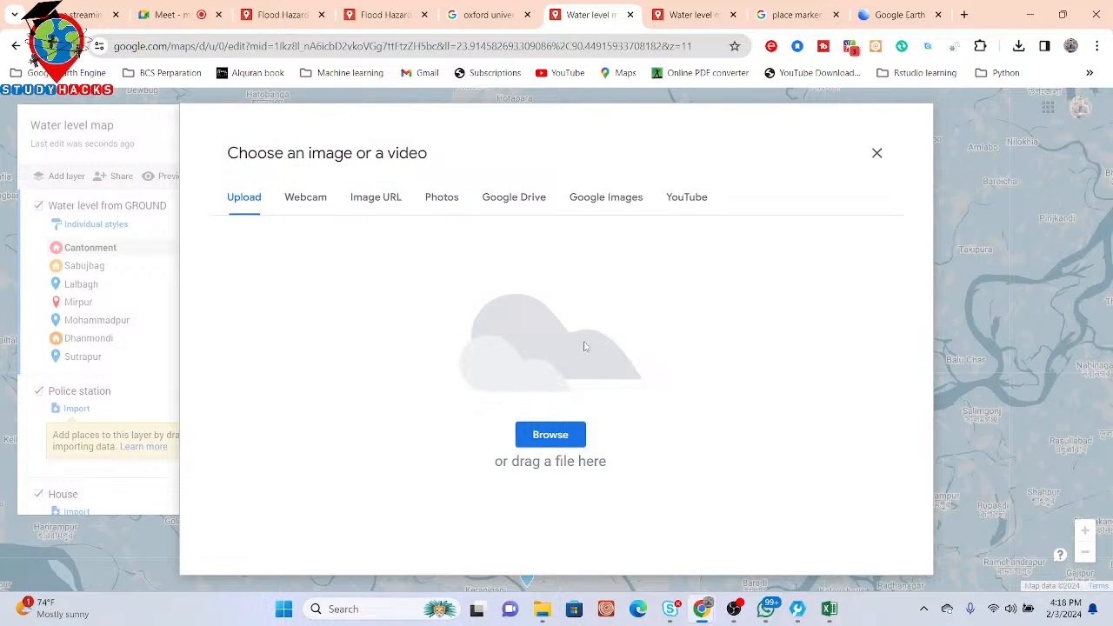
pyautogui.click(876, 153)
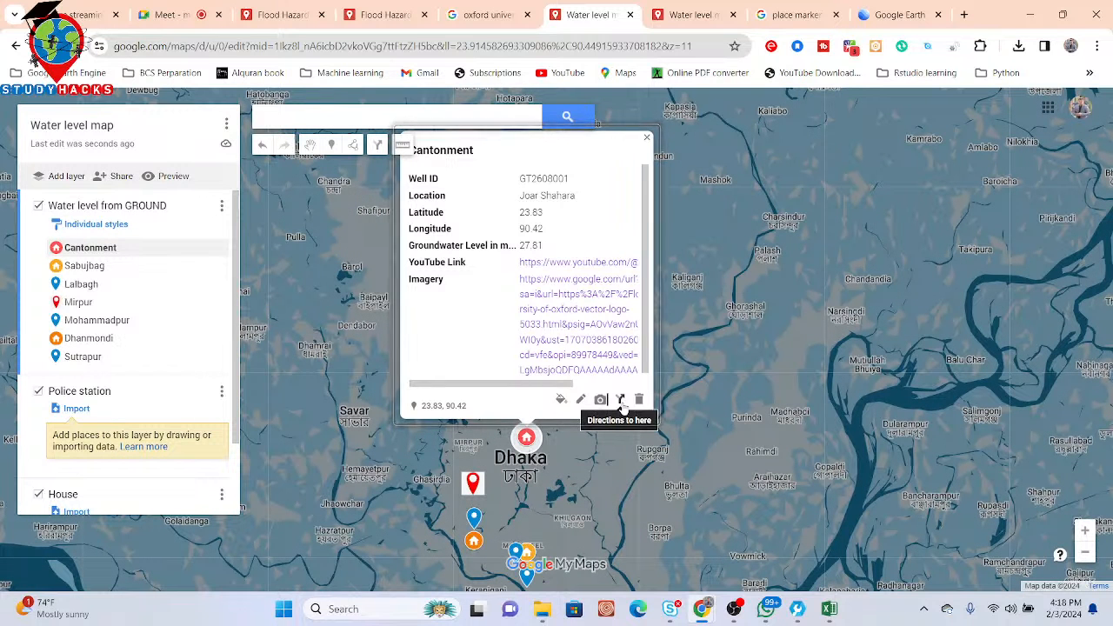
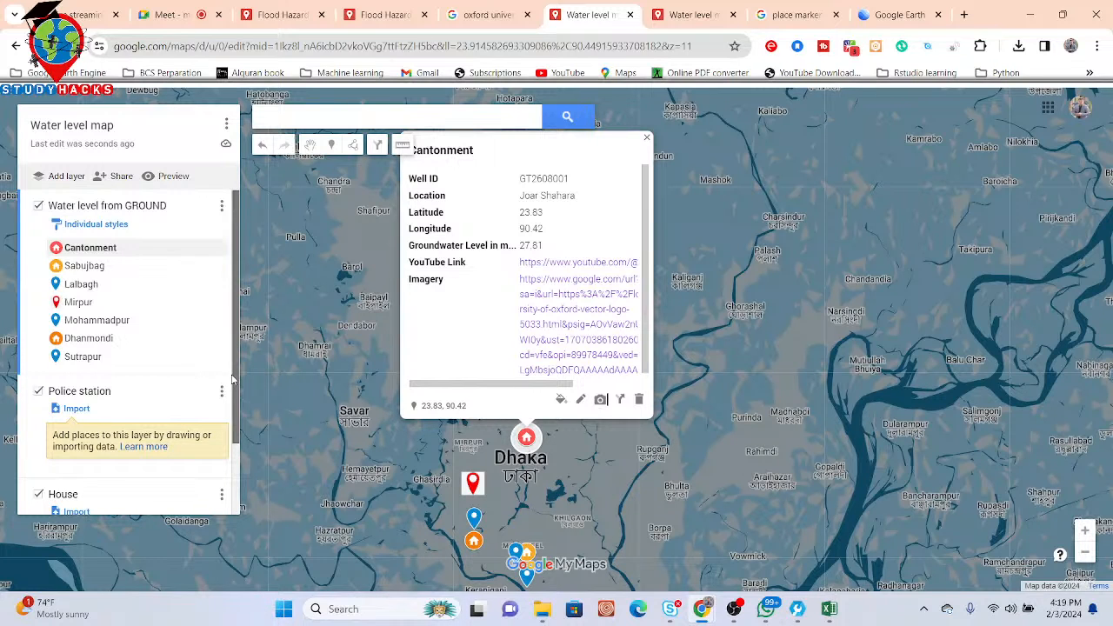
pyautogui.scroll(-1, 217, 465)
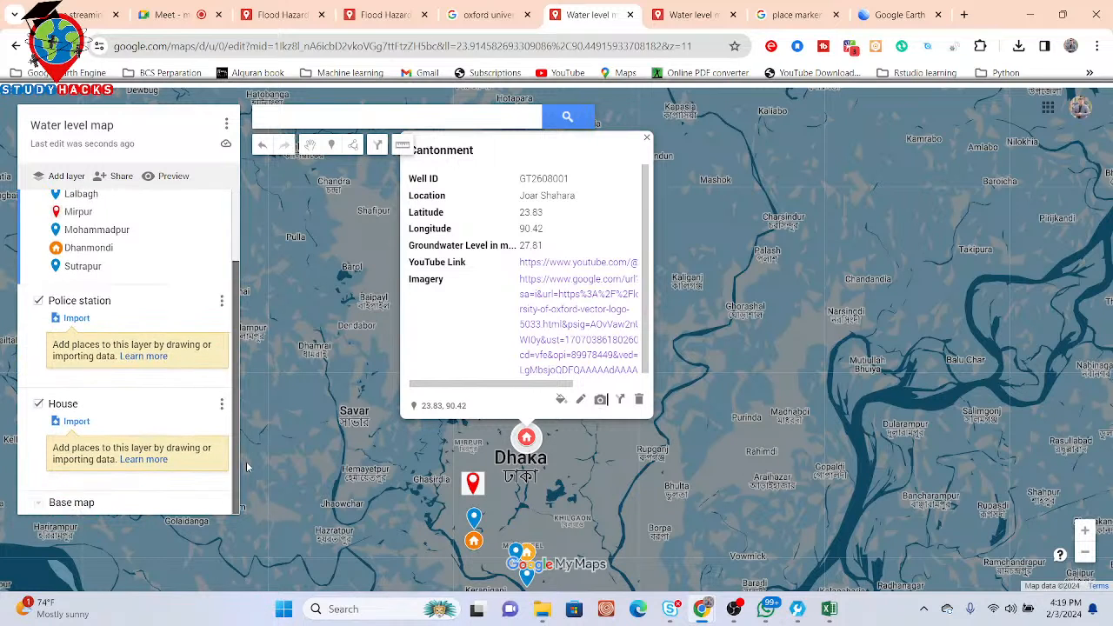
# Step: Switch the base map to Satellite and examine the surroundings of the Cantonment marker at close range
pyautogui.click(39, 505)
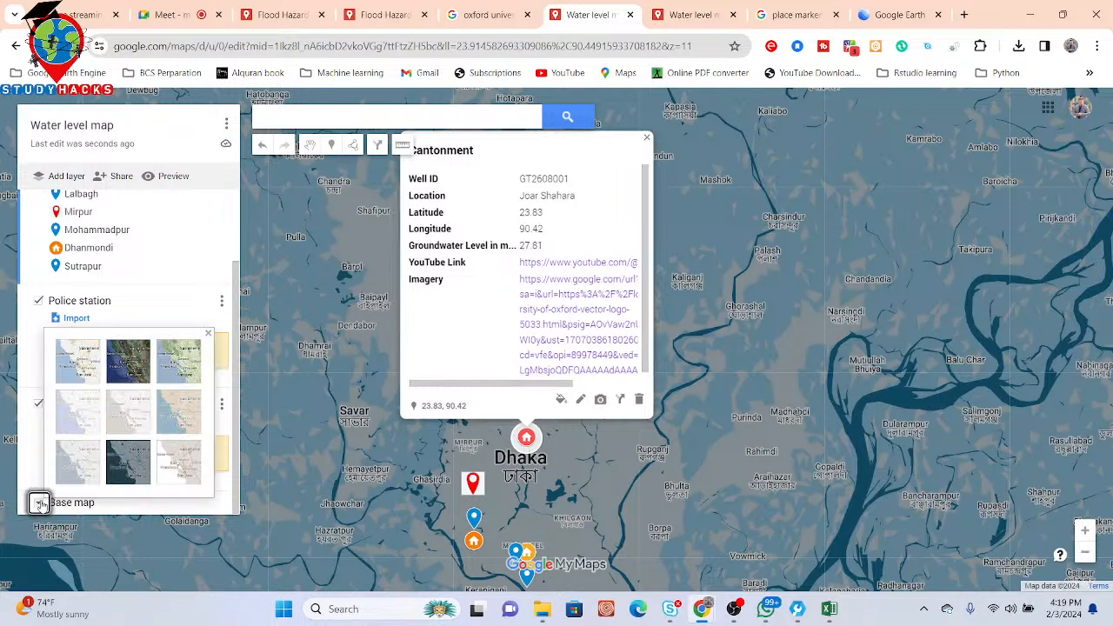
pyautogui.click(129, 348)
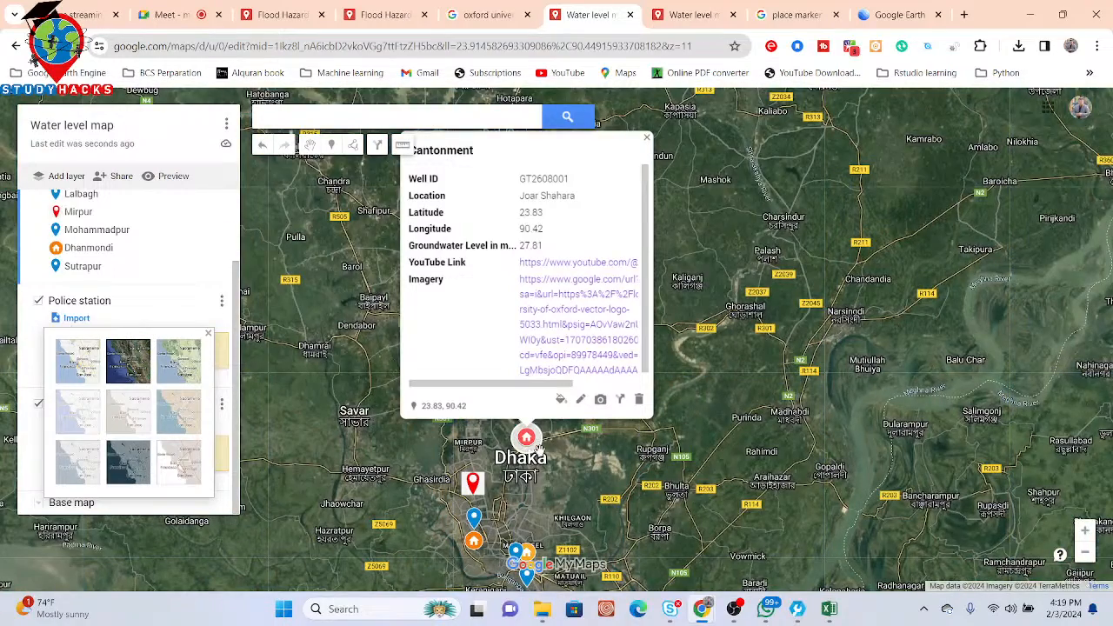
pyautogui.scroll(4, 539, 450)
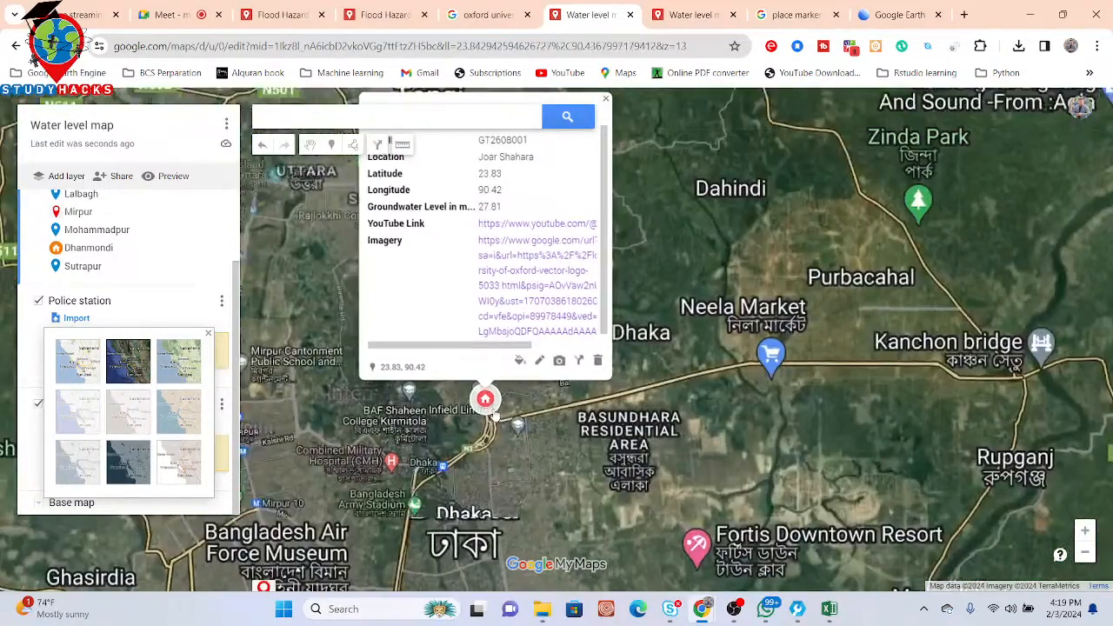
pyautogui.scroll(6, 494, 416)
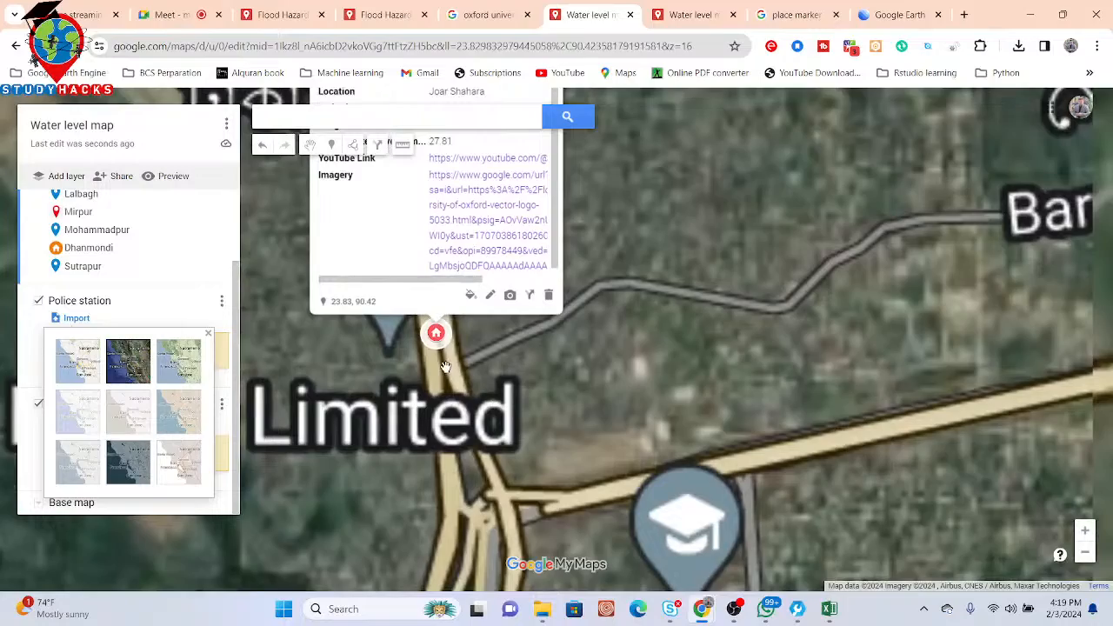
pyautogui.scroll(4, 445, 366)
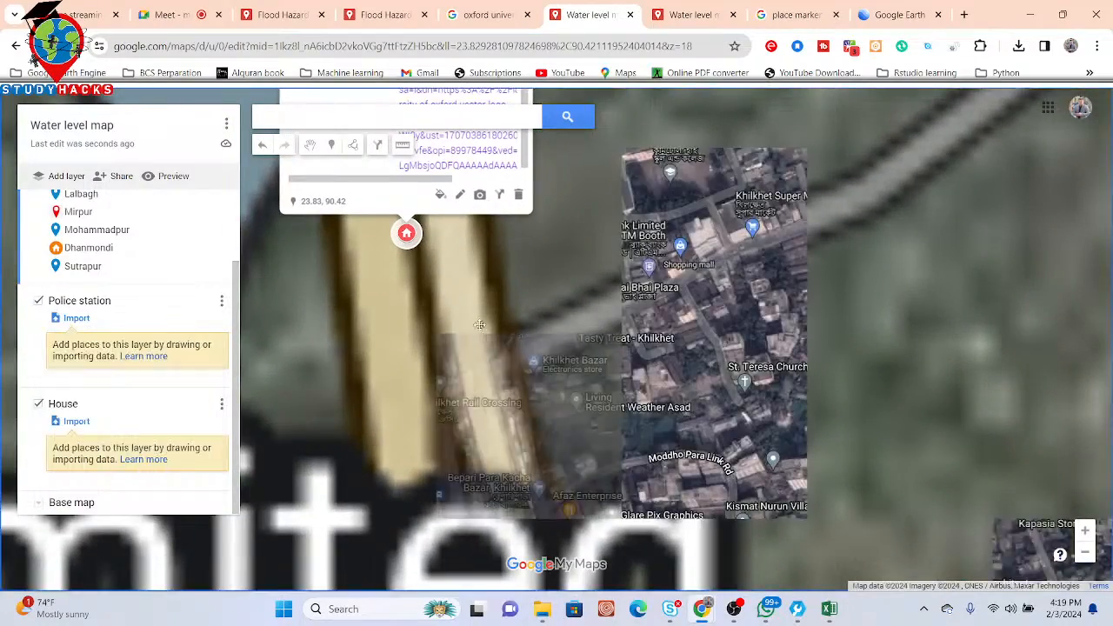
pyautogui.scroll(2, 442, 332)
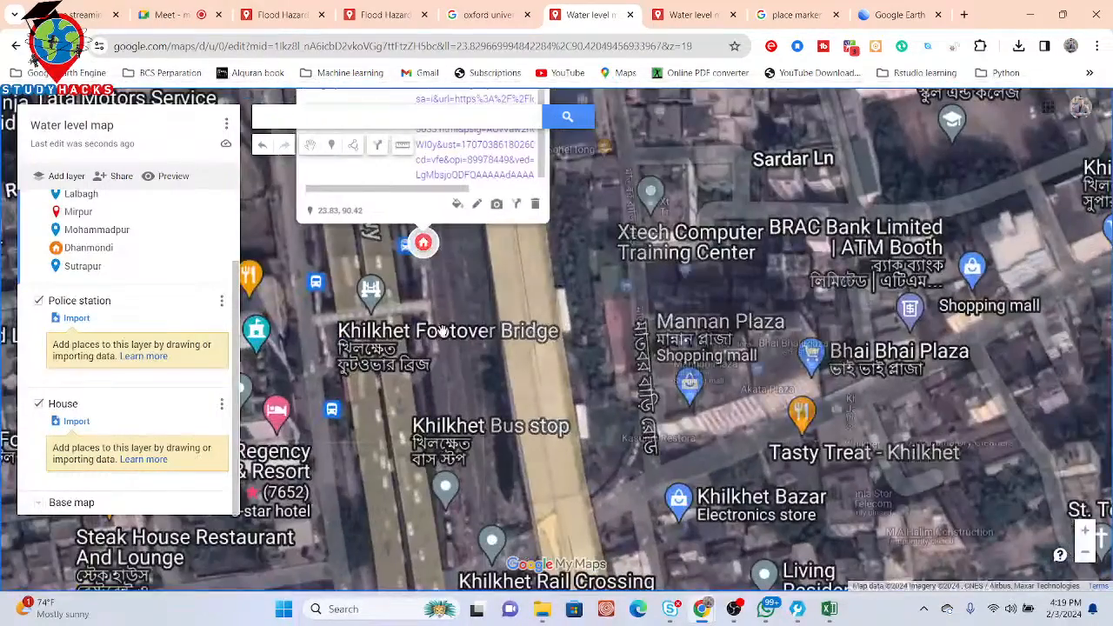
pyautogui.scroll(1, 531, 413)
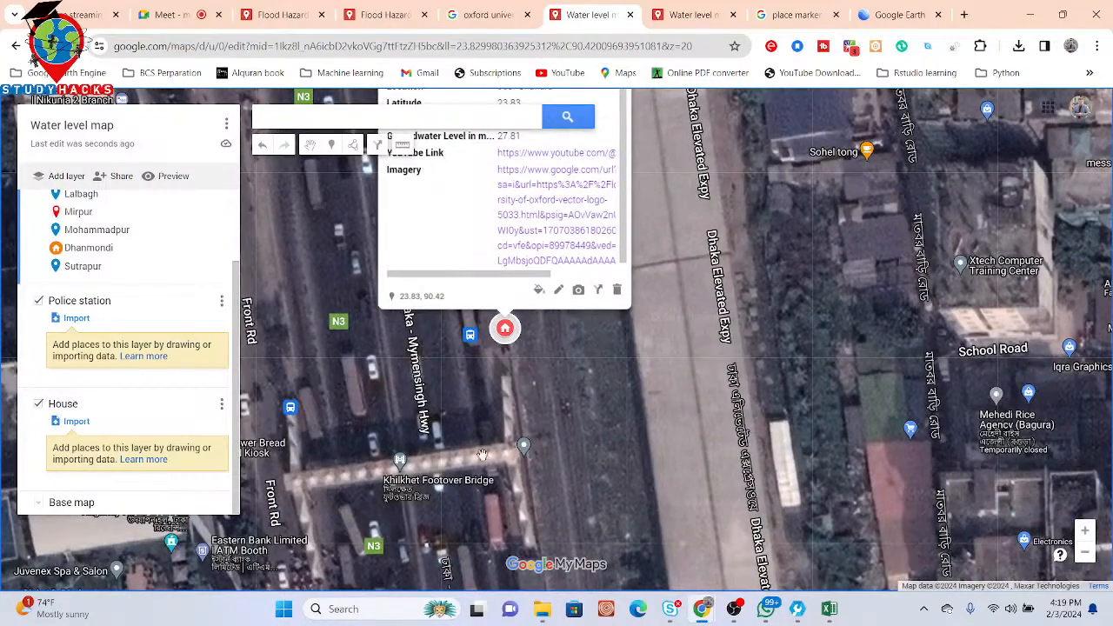
pyautogui.moveTo(498, 522); pyautogui.dragTo(457, 482)
pyautogui.moveTo(468, 289); pyautogui.dragTo(476, 370)
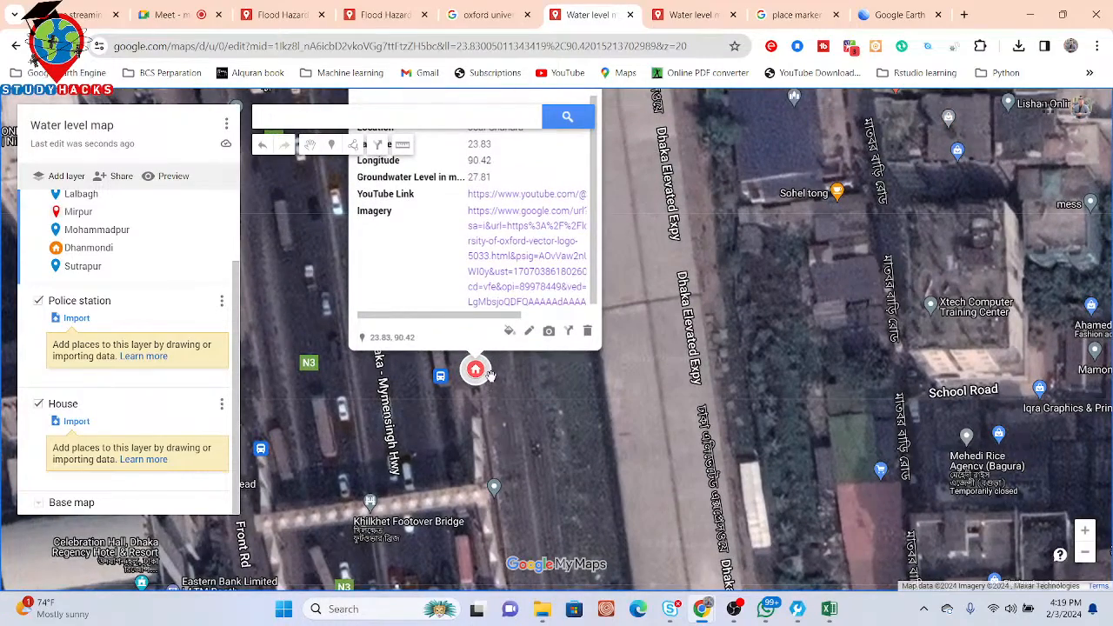
pyautogui.scroll(-1, 494, 452)
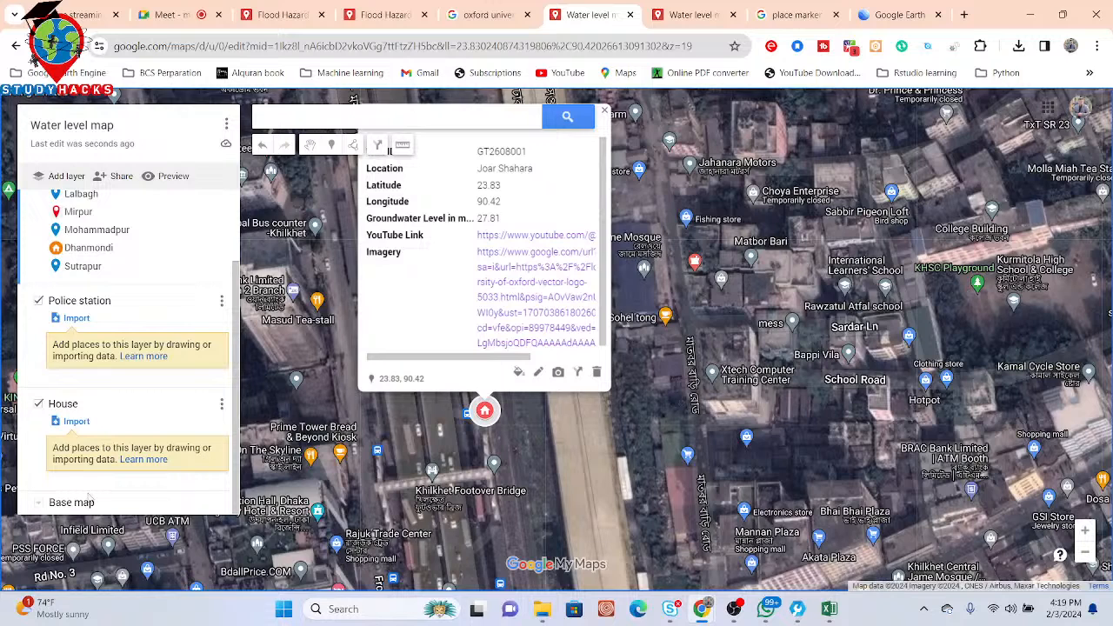
# Step: Change the base map to the dark style and compare the area around the Cantonment marker
pyautogui.click(39, 503)
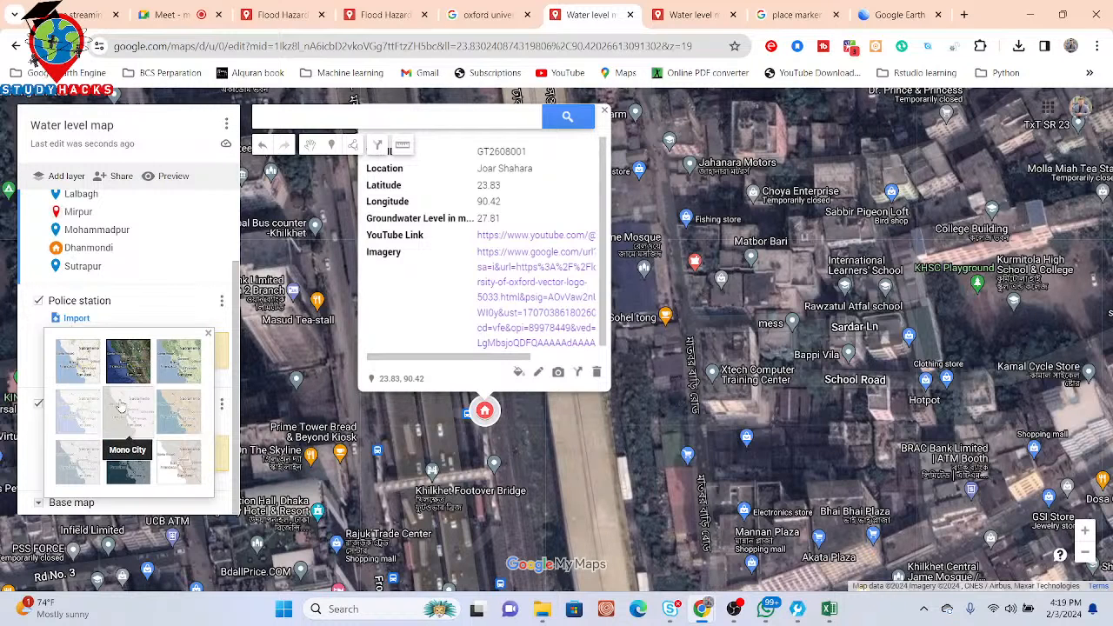
pyautogui.click(135, 470)
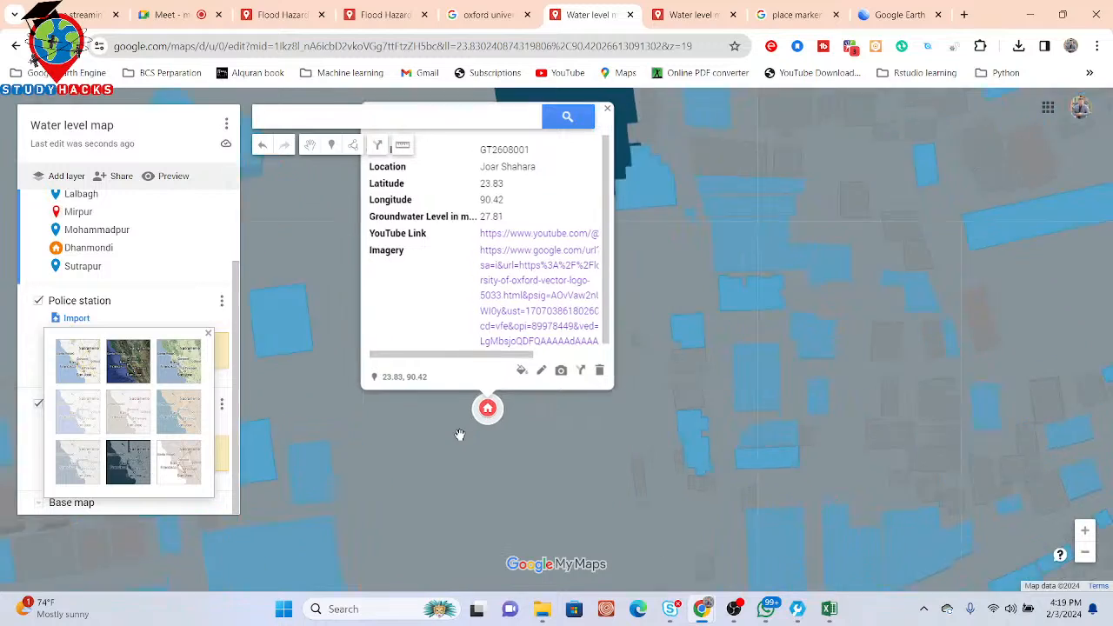
pyautogui.scroll(1, 460, 435)
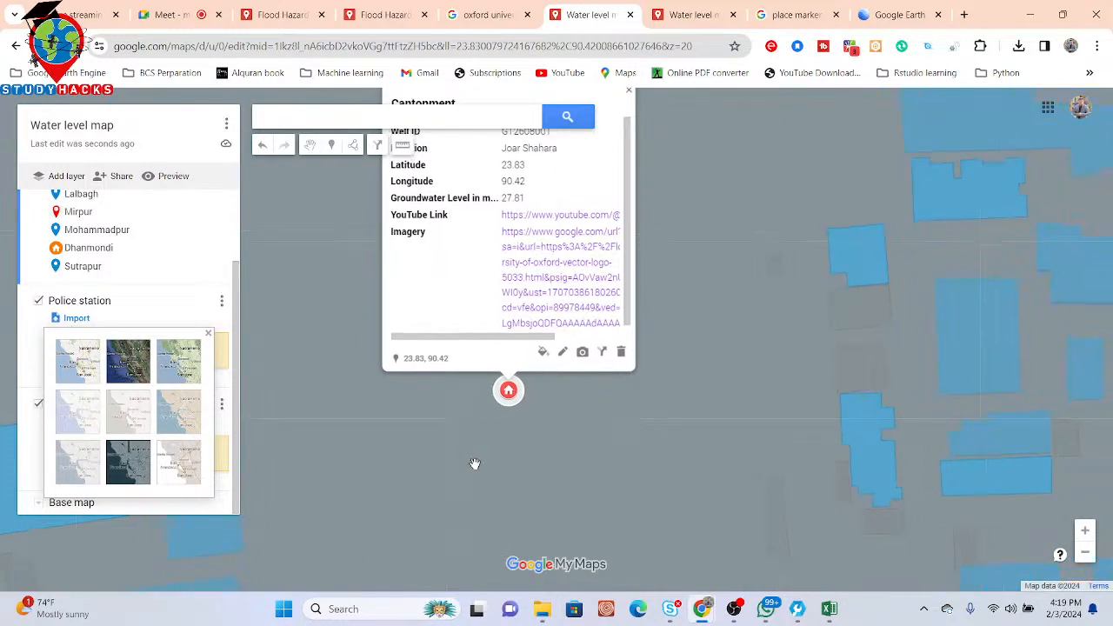
pyautogui.scroll(-2, 476, 470)
pyautogui.scroll(-1, 476, 470)
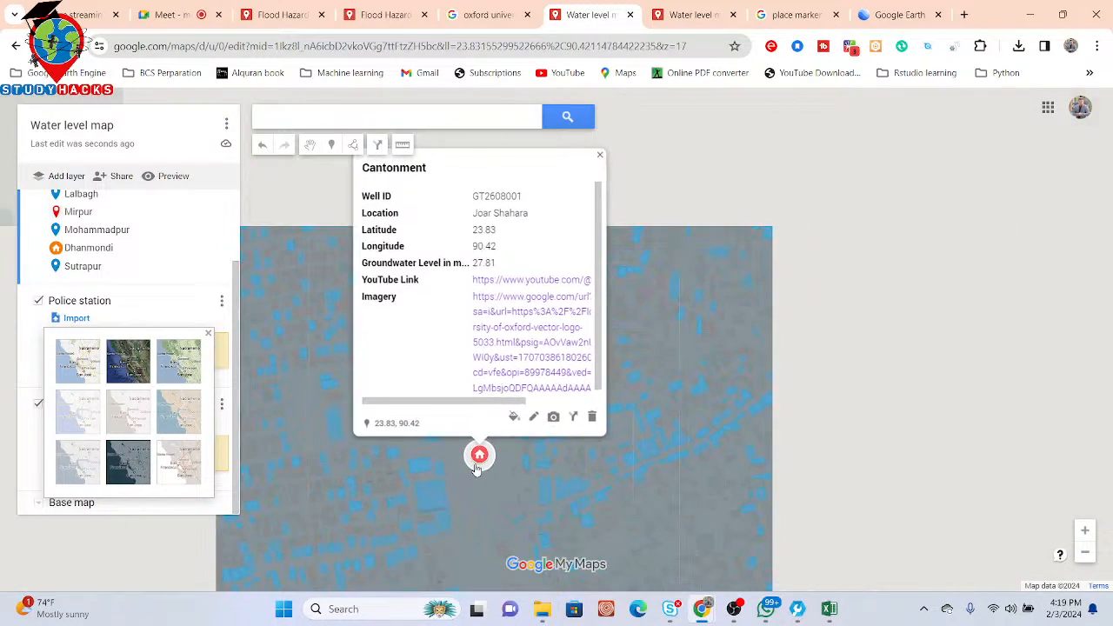
pyautogui.scroll(-1, 476, 469)
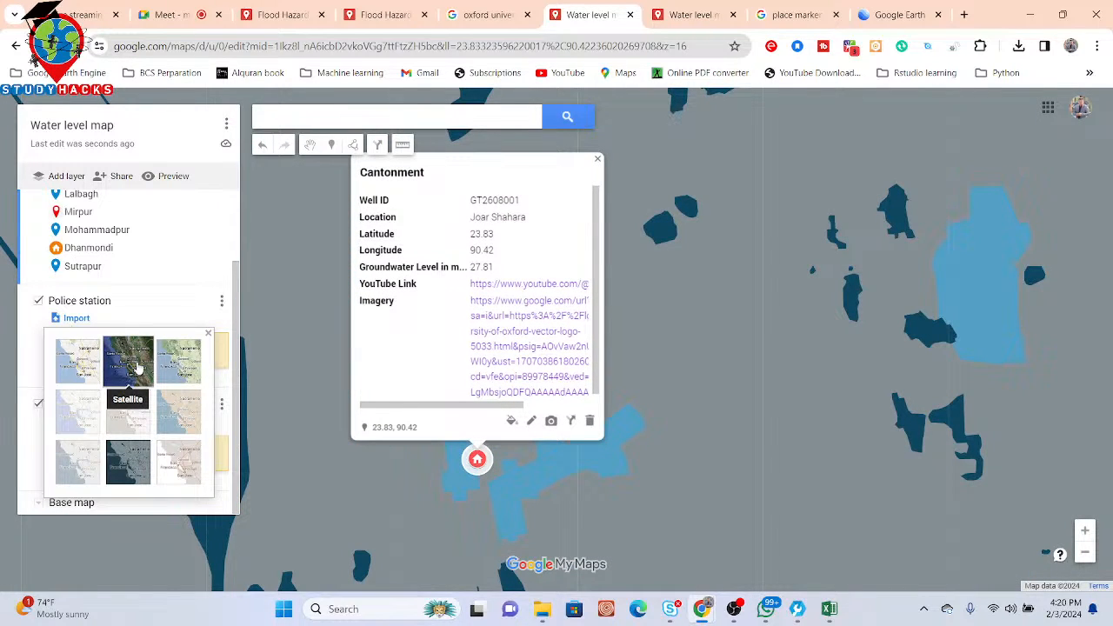
# Step: Return the base map to Satellite, inspect the roads beside the Cantonment marker and close its details
pyautogui.click(138, 369)
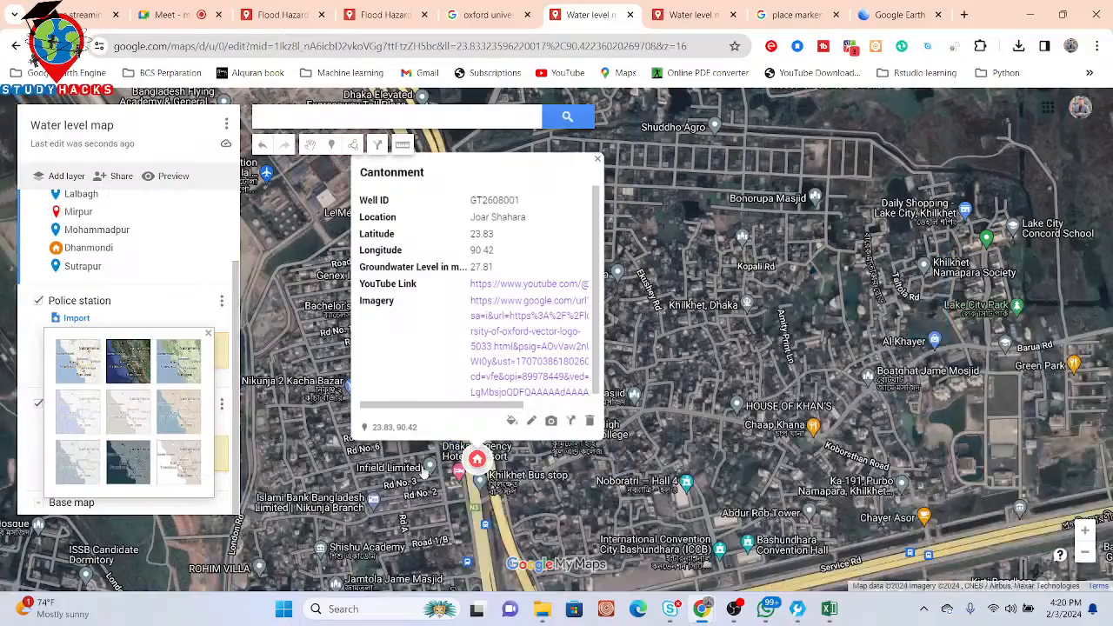
pyautogui.scroll(2, 423, 471)
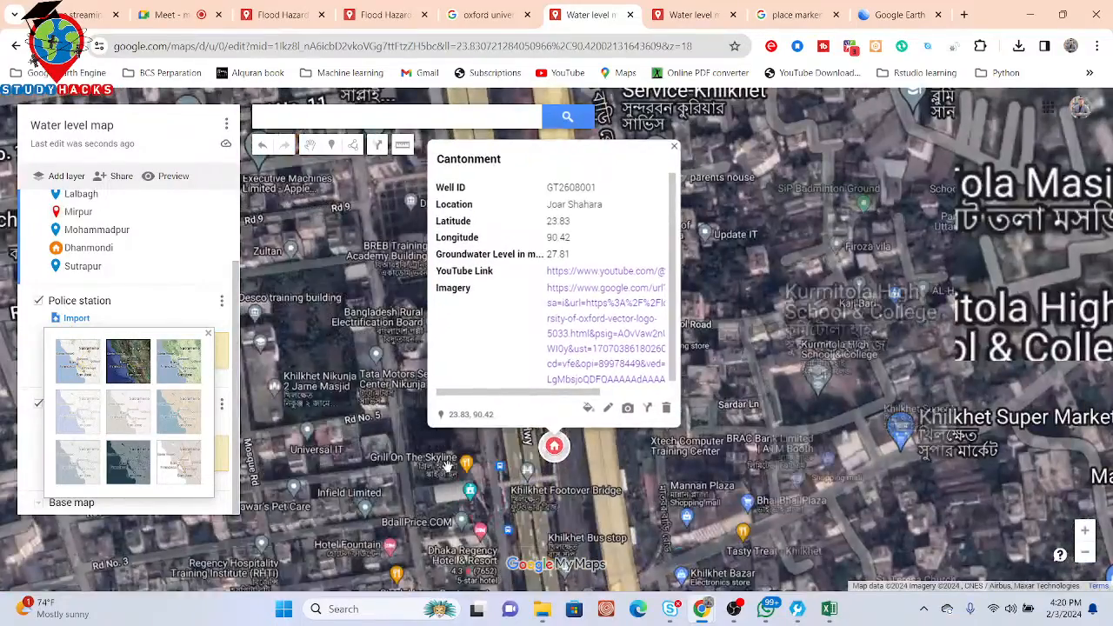
pyautogui.scroll(1, 582, 422)
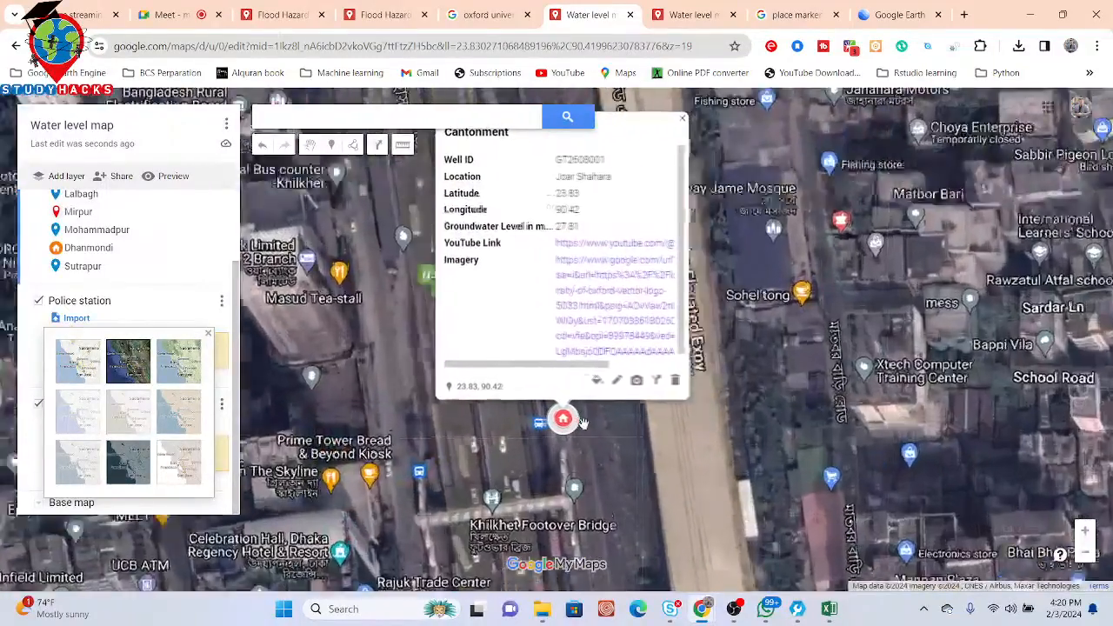
pyautogui.scroll(1, 582, 422)
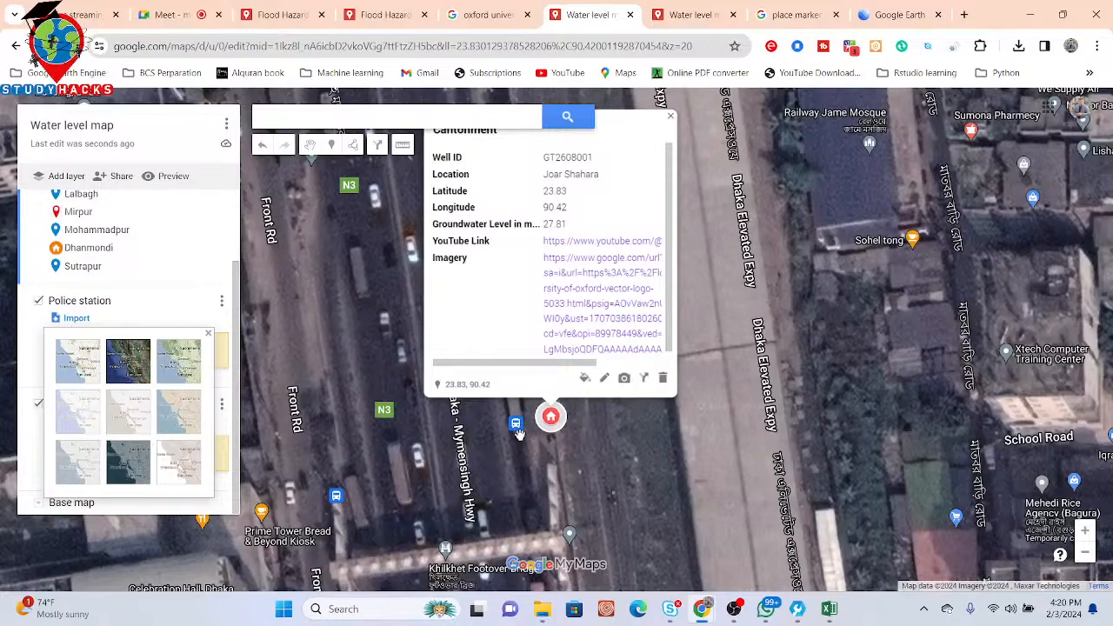
pyautogui.scroll(-1, 582, 422)
pyautogui.doubleClick(574, 430)
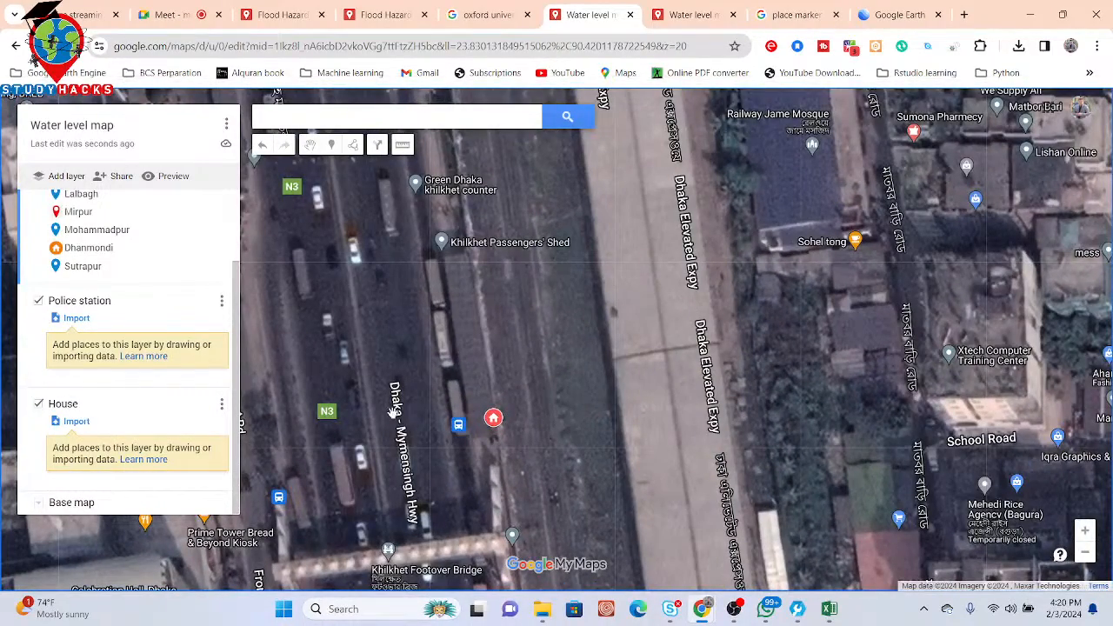
# Step: Apply the dark base map style to the Water level map with the wider Dhaka area in view
pyautogui.moveTo(237, 375); pyautogui.dragTo(235, 270)
pyautogui.scroll(-1, 235, 269)
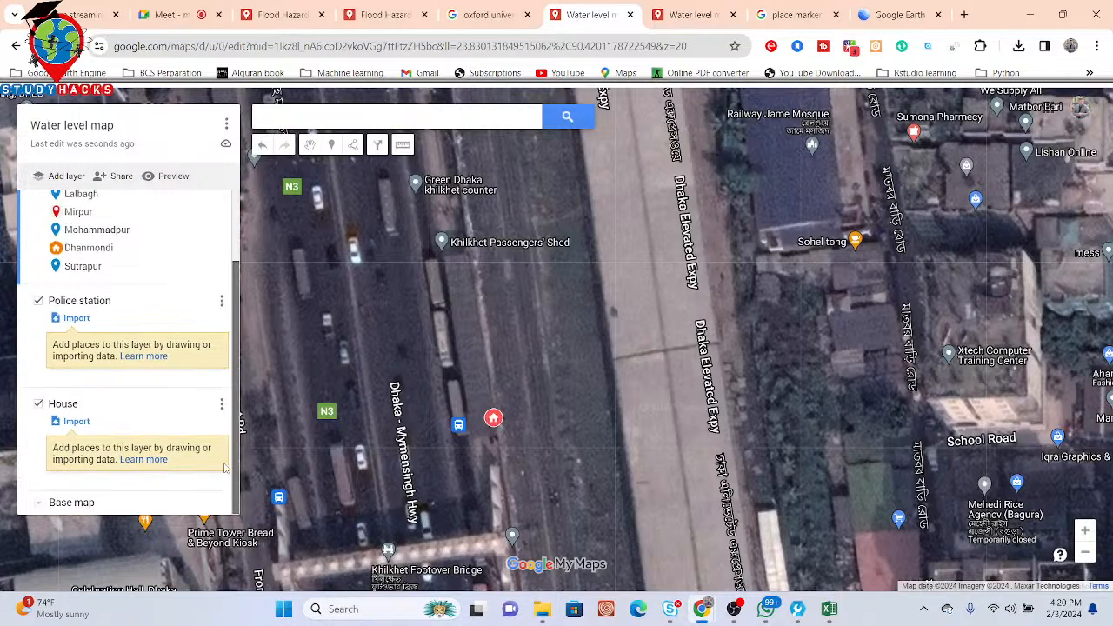
pyautogui.click(38, 504)
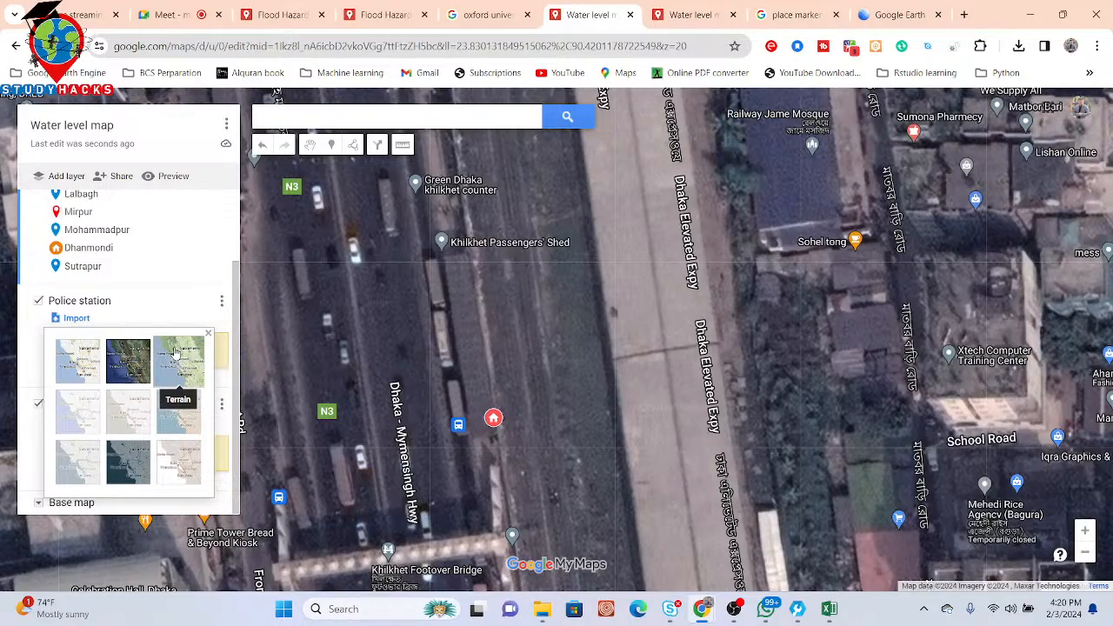
pyautogui.scroll(-4, 487, 440)
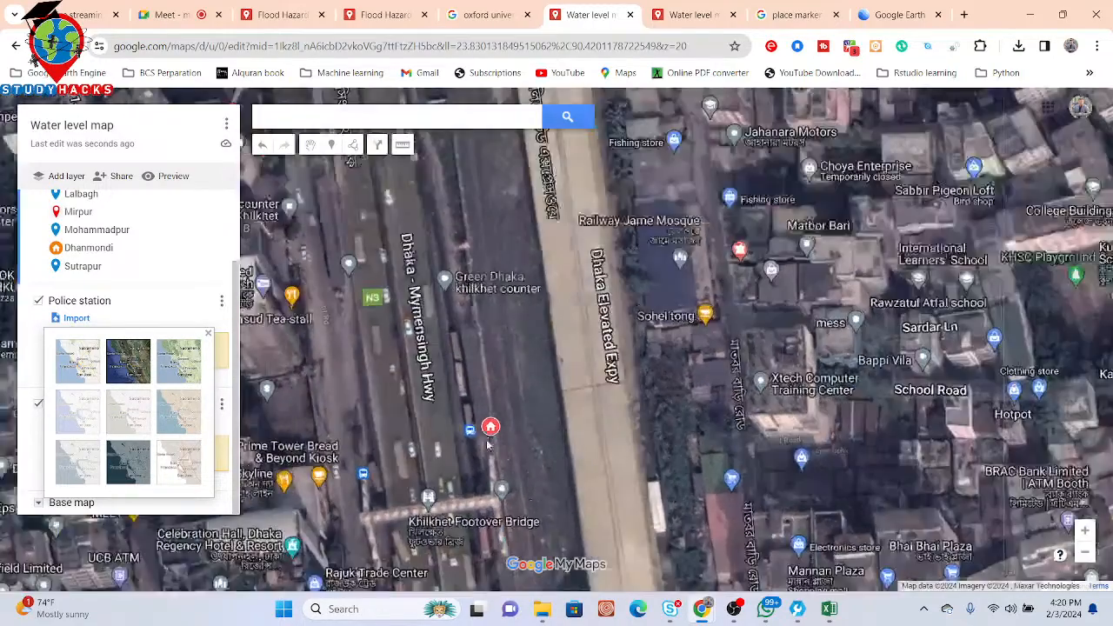
pyautogui.scroll(-4, 487, 440)
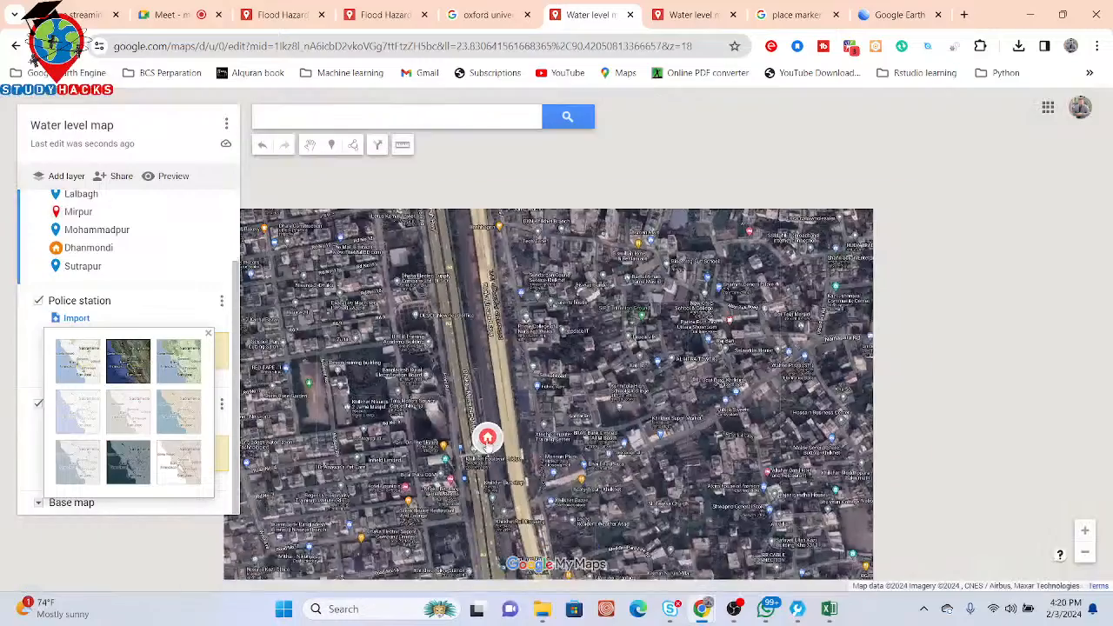
pyautogui.scroll(-4, 487, 441)
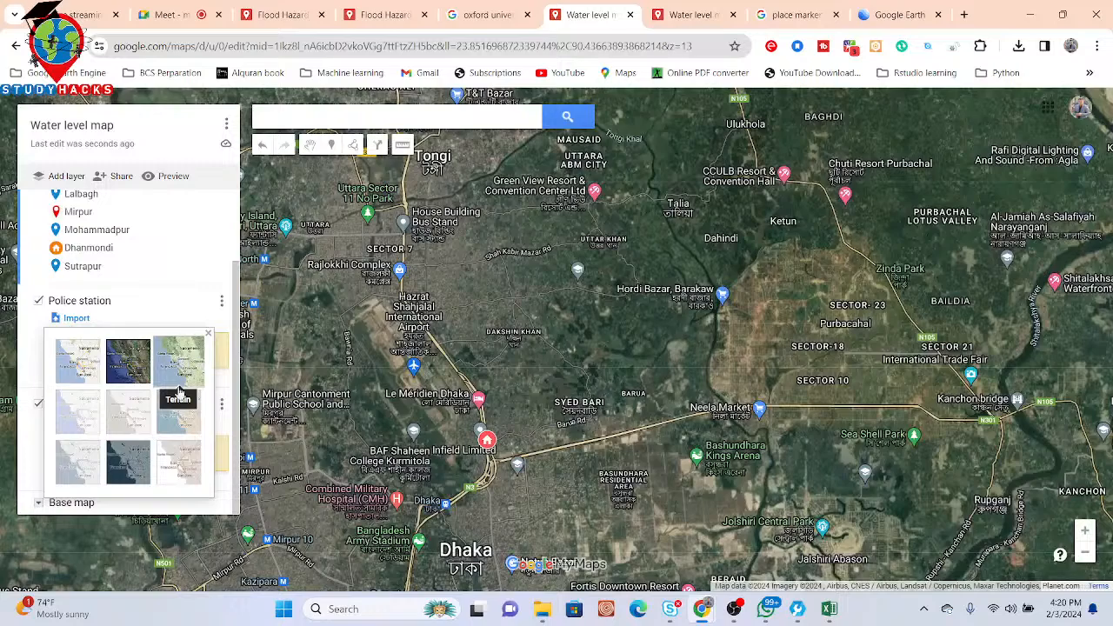
pyautogui.click(130, 452)
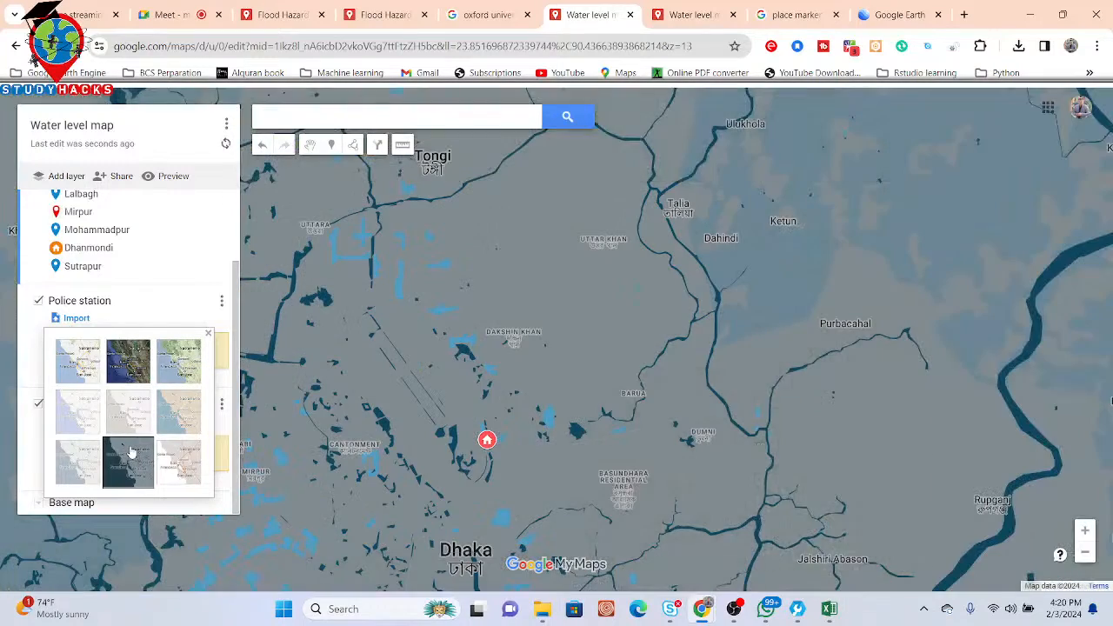
# Step: Examine the buildings and water bodies around the Cantonment marker on the dark base map
pyautogui.scroll(4, 490, 449)
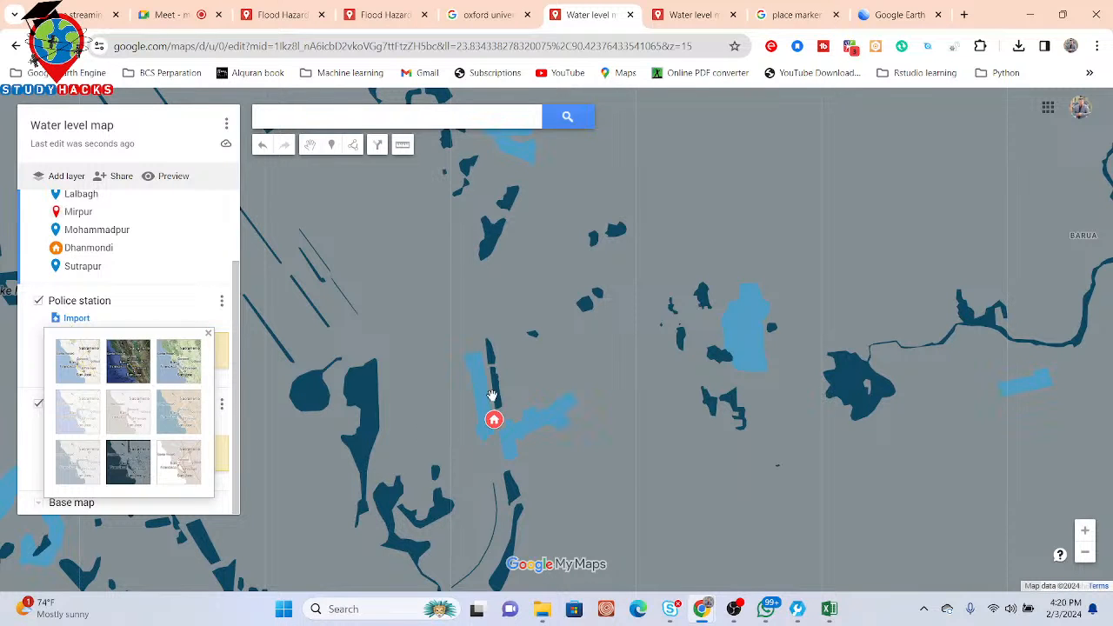
pyautogui.scroll(4, 492, 396)
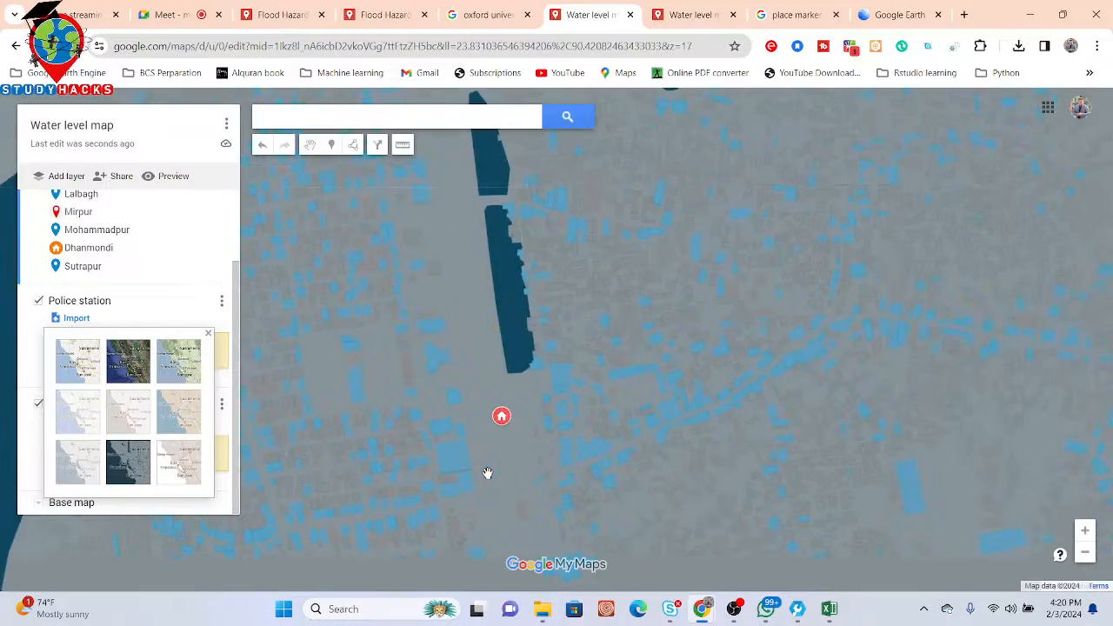
pyautogui.scroll(2, 487, 473)
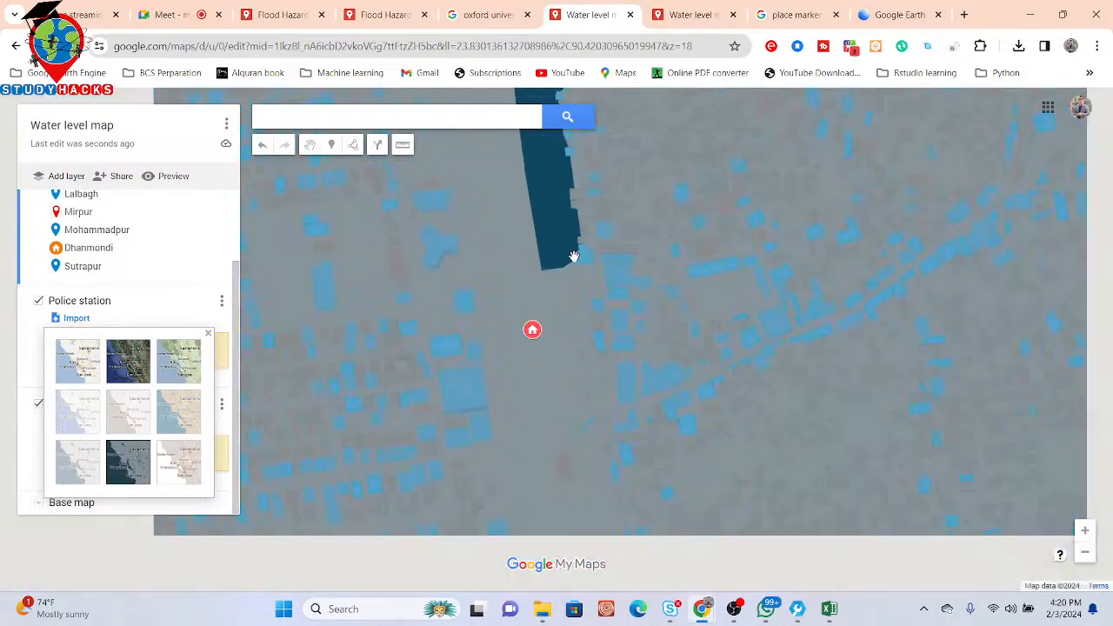
pyautogui.scroll(-4, 574, 257)
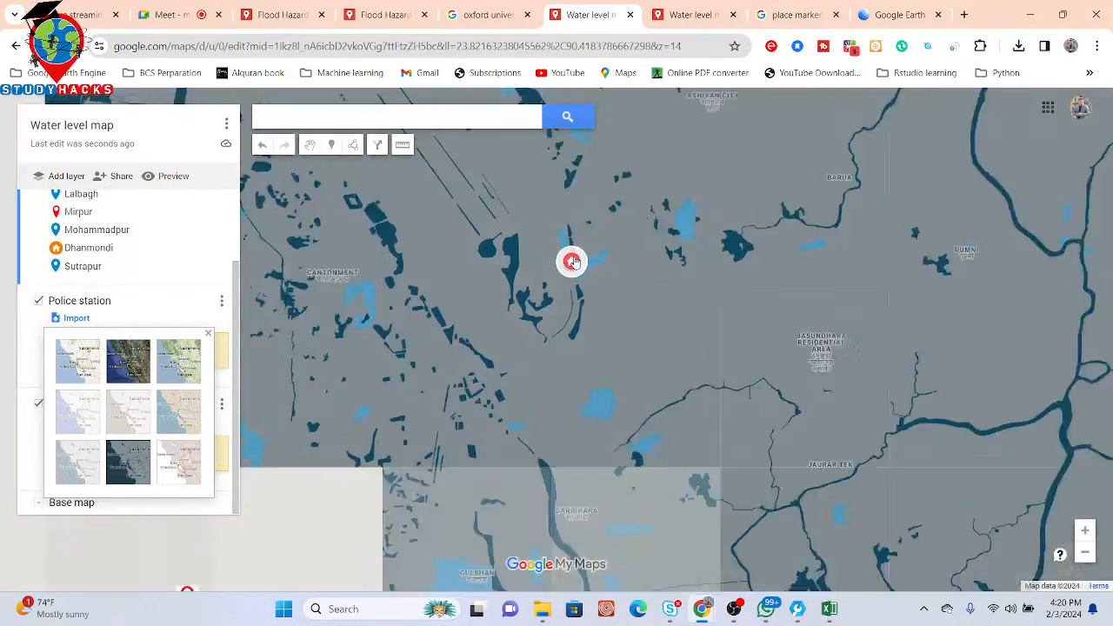
pyautogui.scroll(-2, 573, 258)
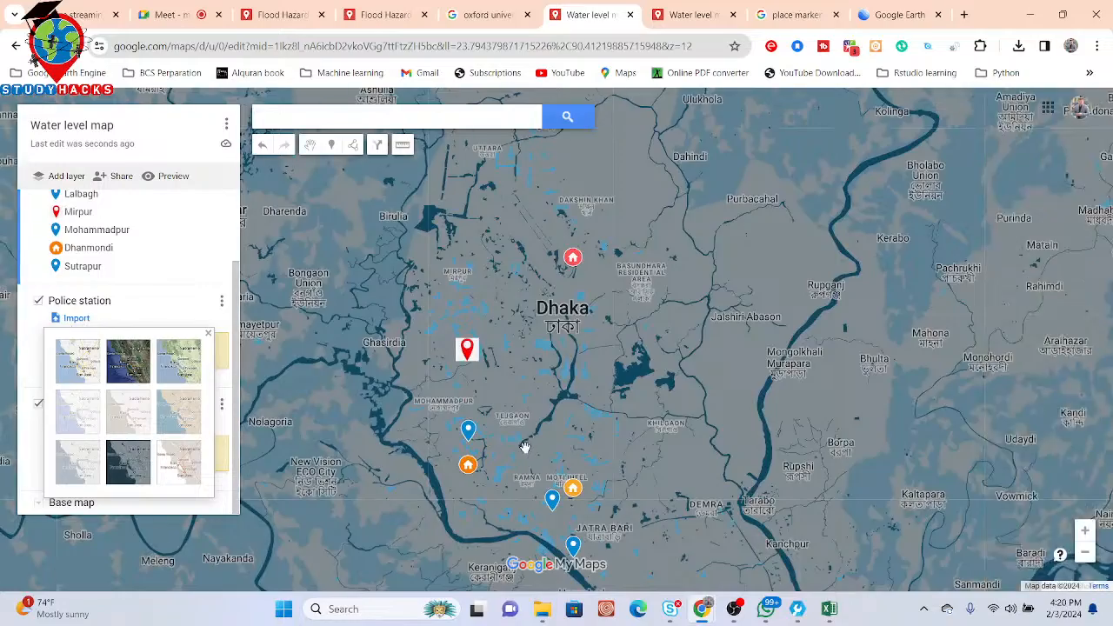
# Step: Examine the building footprints around the yellow-orange house marker near Motijheel at close range
pyautogui.scroll(1, 526, 447)
pyautogui.moveTo(530, 523); pyautogui.dragTo(513, 419)
pyautogui.scroll(1, 549, 436)
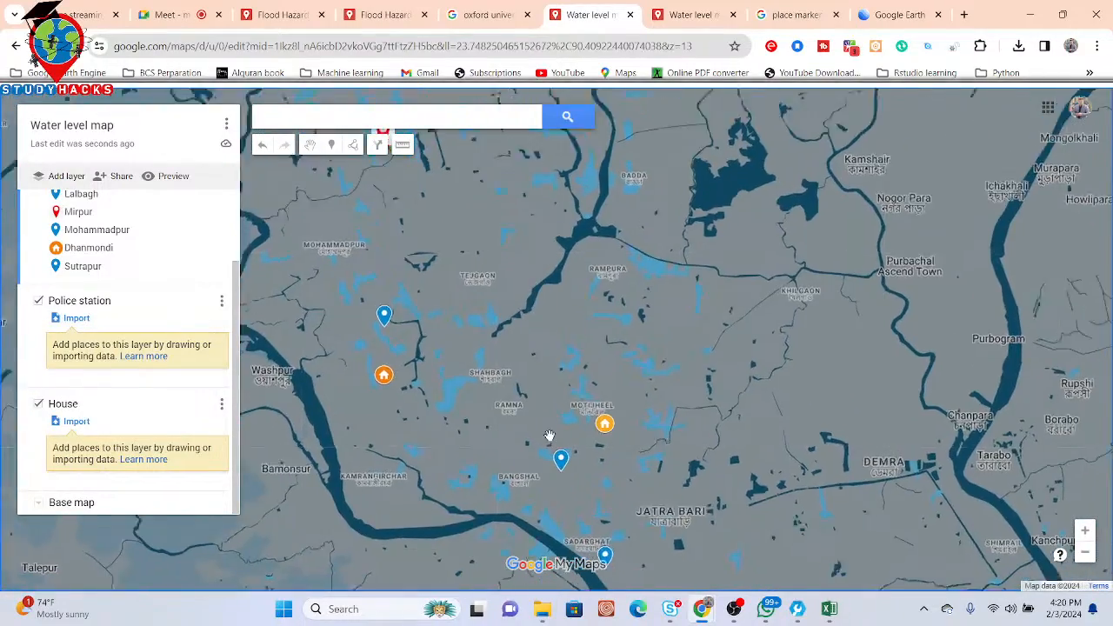
pyautogui.scroll(1, 597, 427)
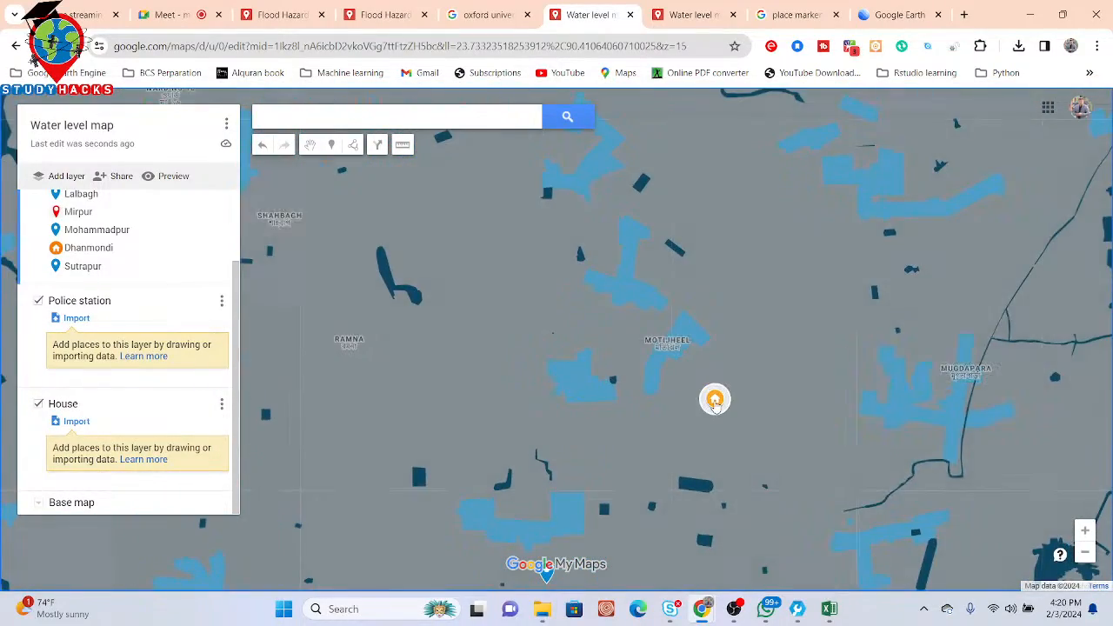
pyautogui.scroll(1, 715, 400)
pyautogui.scroll(1, 716, 399)
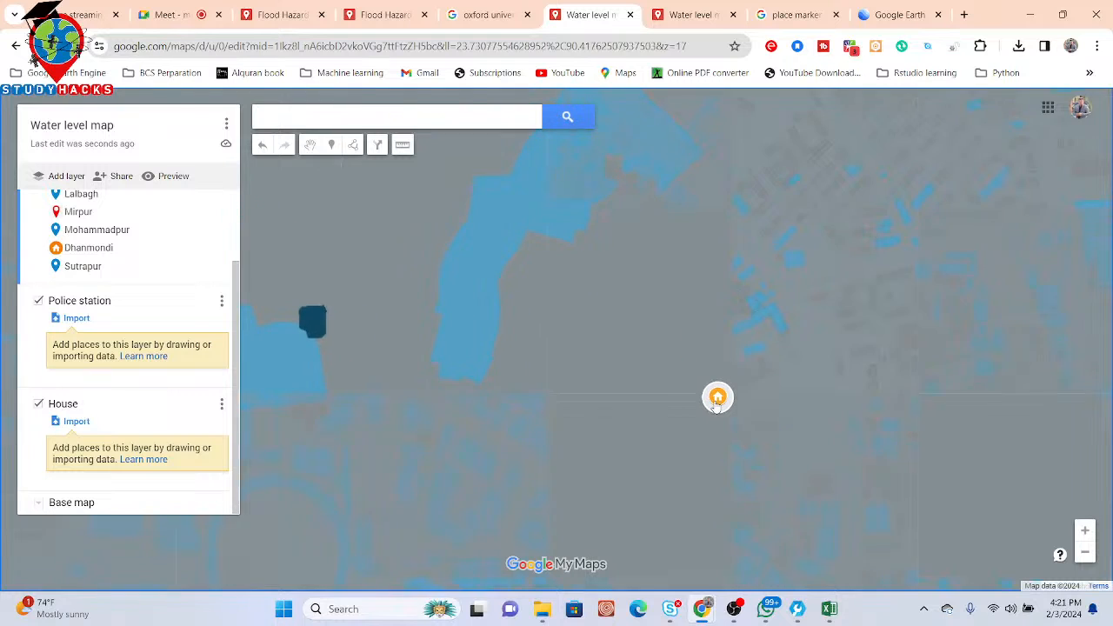
pyautogui.scroll(1, 716, 400)
pyautogui.scroll(1, 716, 399)
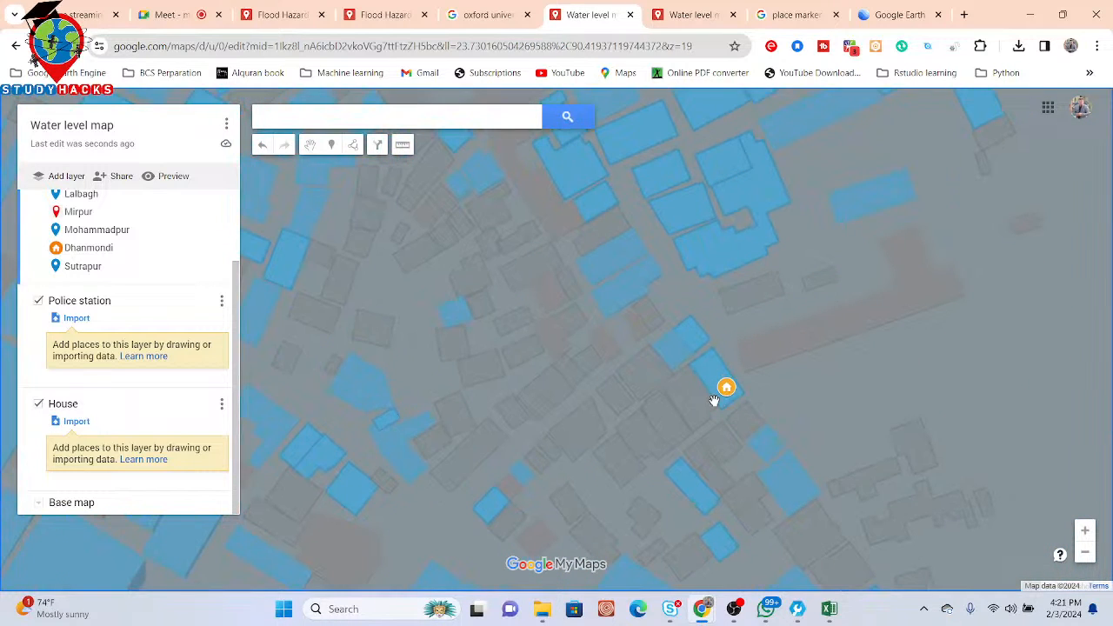
pyautogui.scroll(1, 714, 400)
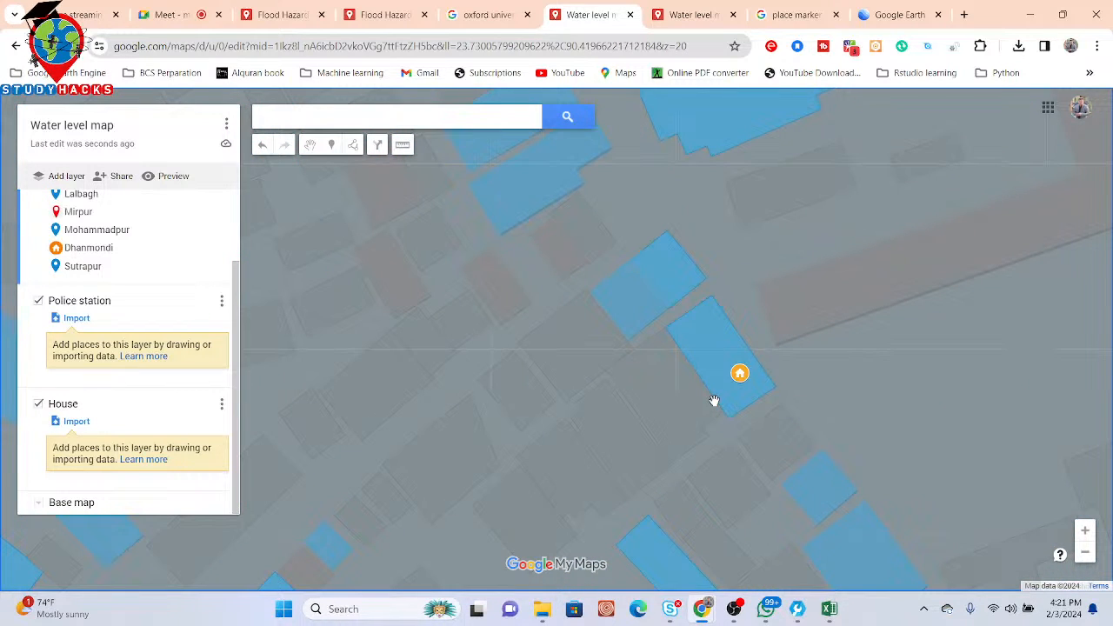
# Step: Examine the well markers across Dhaka on the dark base map and open the details of the Sabujbag marker
pyautogui.scroll(-3, 714, 400)
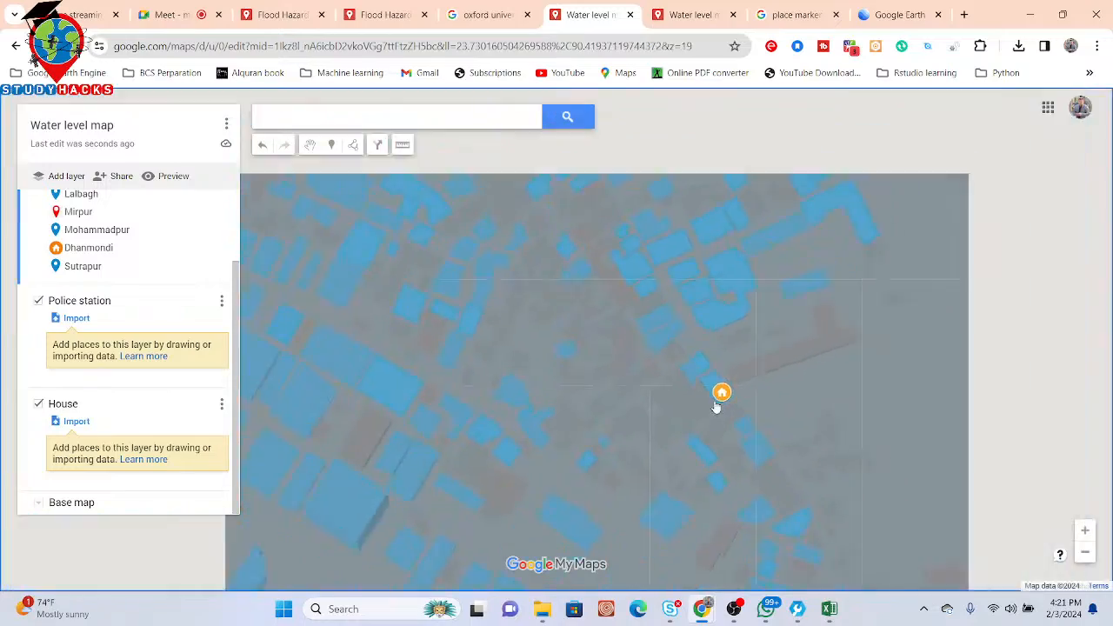
pyautogui.scroll(-3, 716, 406)
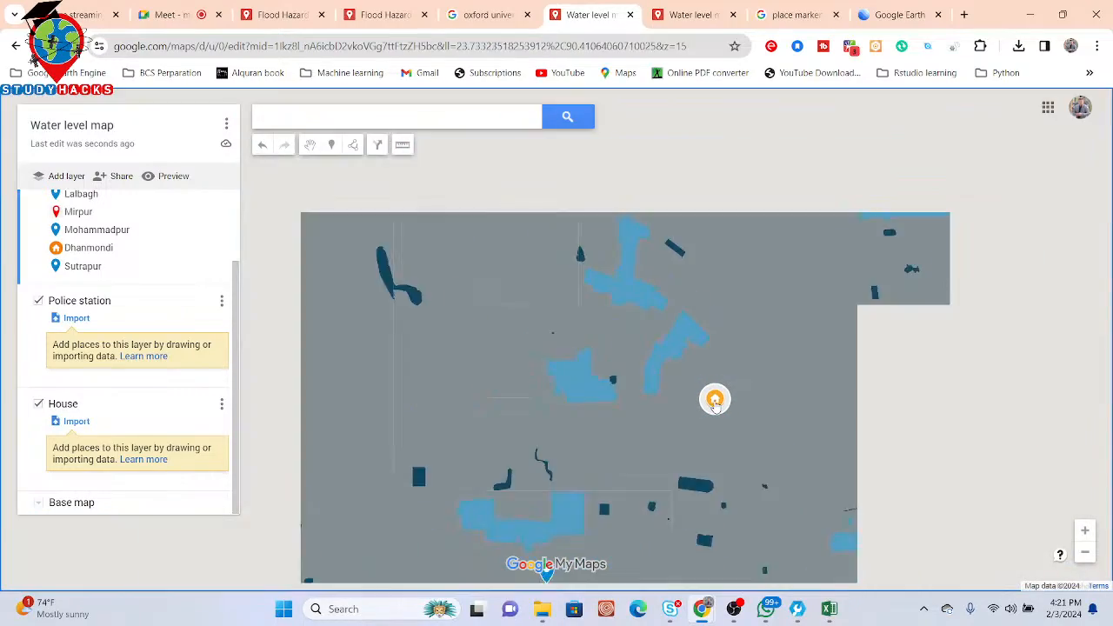
pyautogui.scroll(-3, 714, 402)
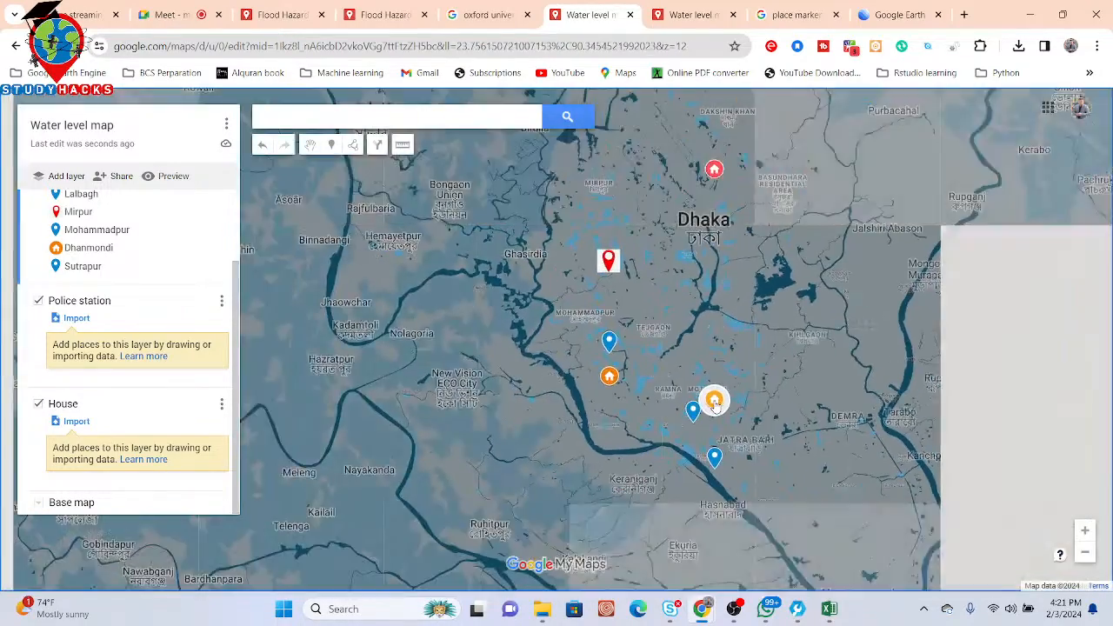
pyautogui.scroll(-1, 714, 400)
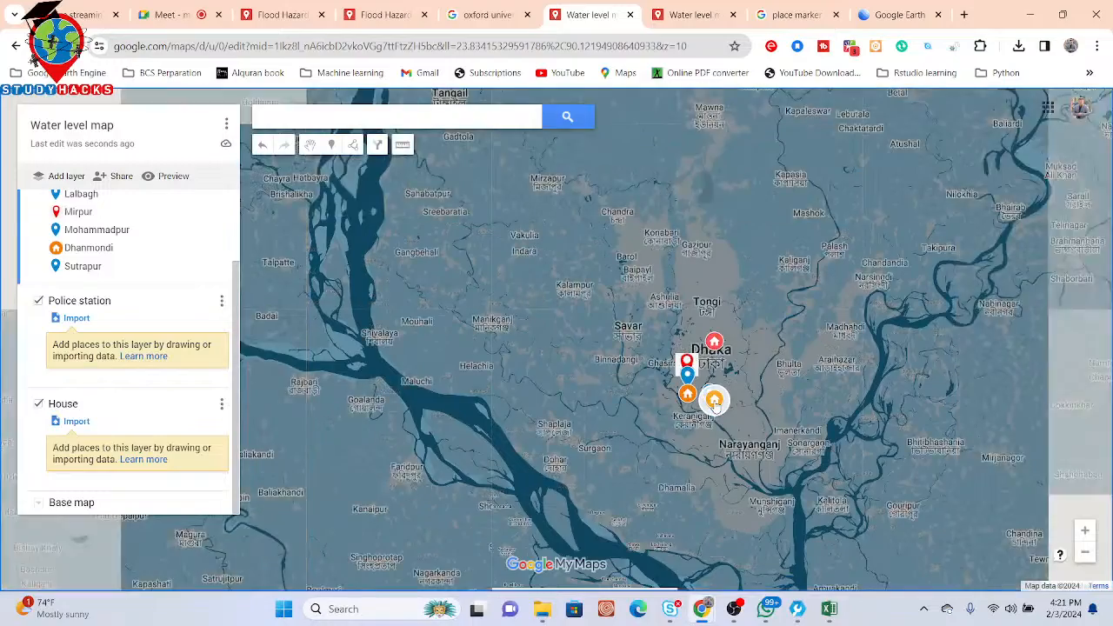
pyautogui.scroll(2, 714, 400)
pyautogui.scroll(4, 715, 400)
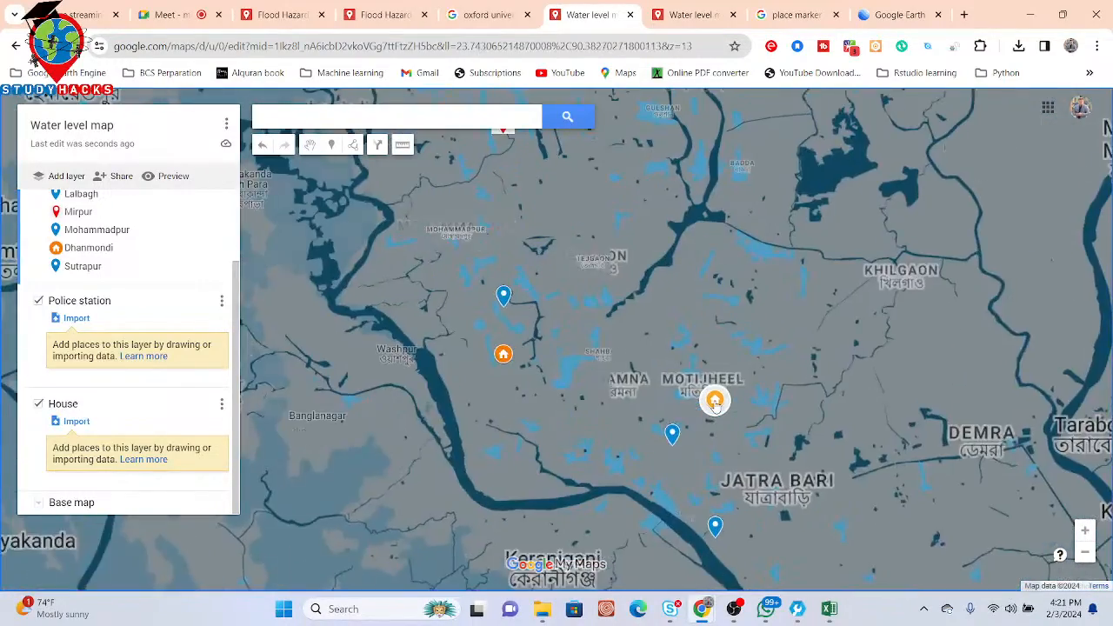
pyautogui.scroll(1, 715, 401)
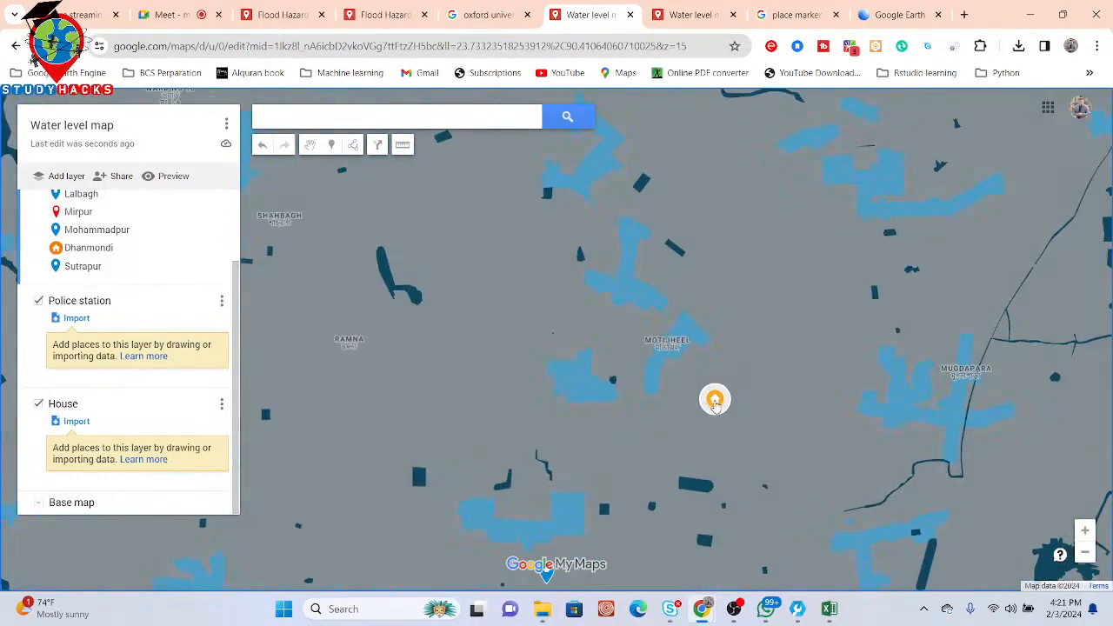
pyautogui.click(715, 400)
pyautogui.scroll(2, 715, 400)
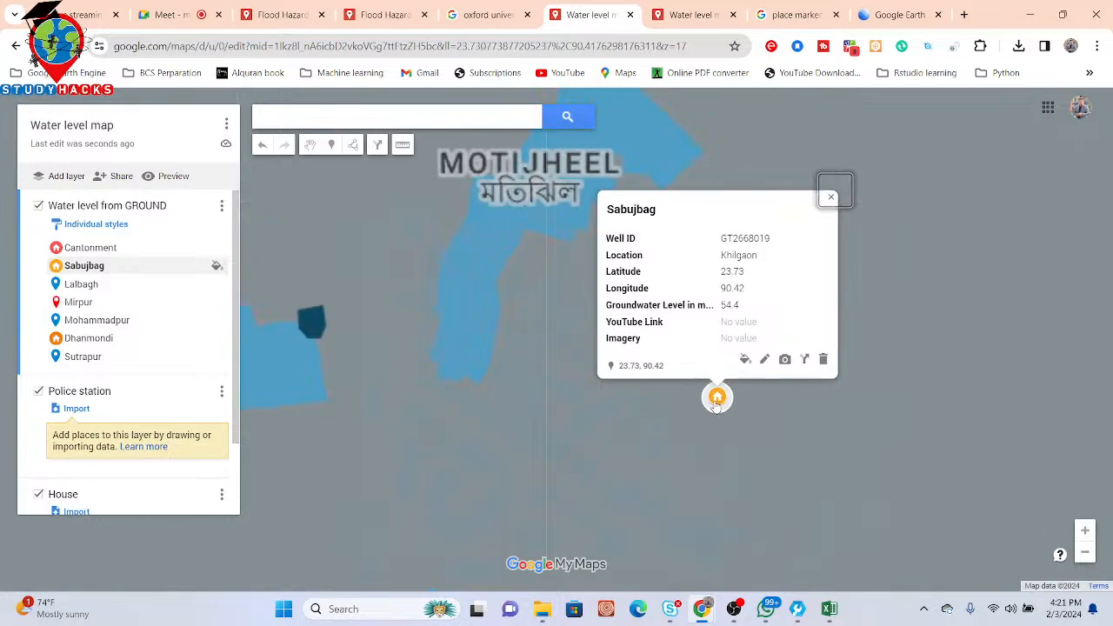
pyautogui.moveTo(475, 387); pyautogui.dragTo(457, 417)
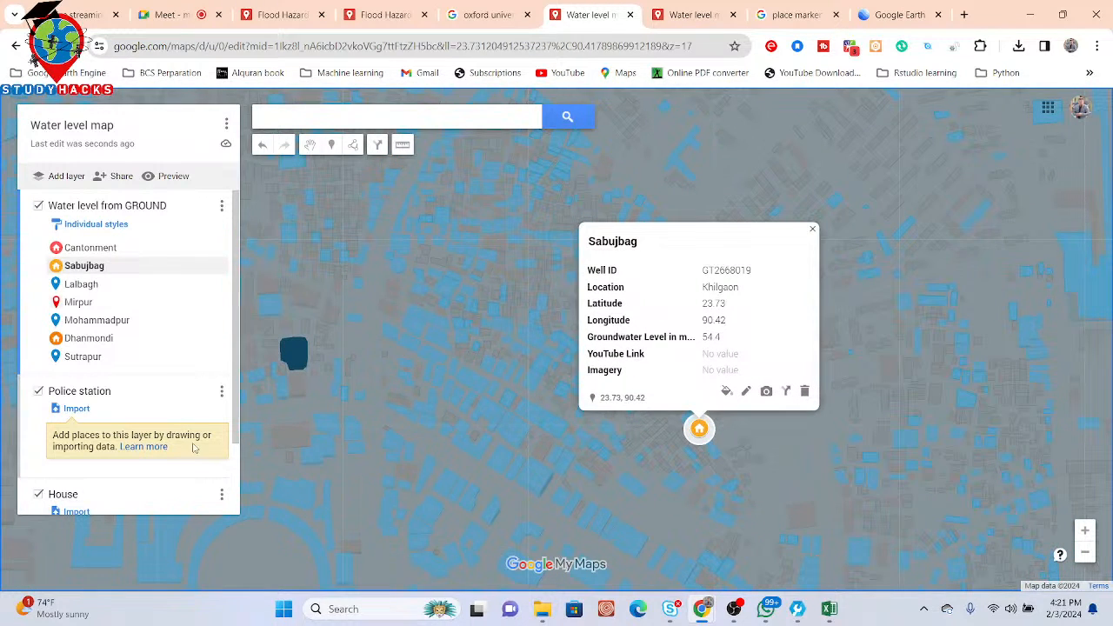
# Step: Set the base map of the Water level map to Satellite
pyautogui.scroll(-2, 226, 478)
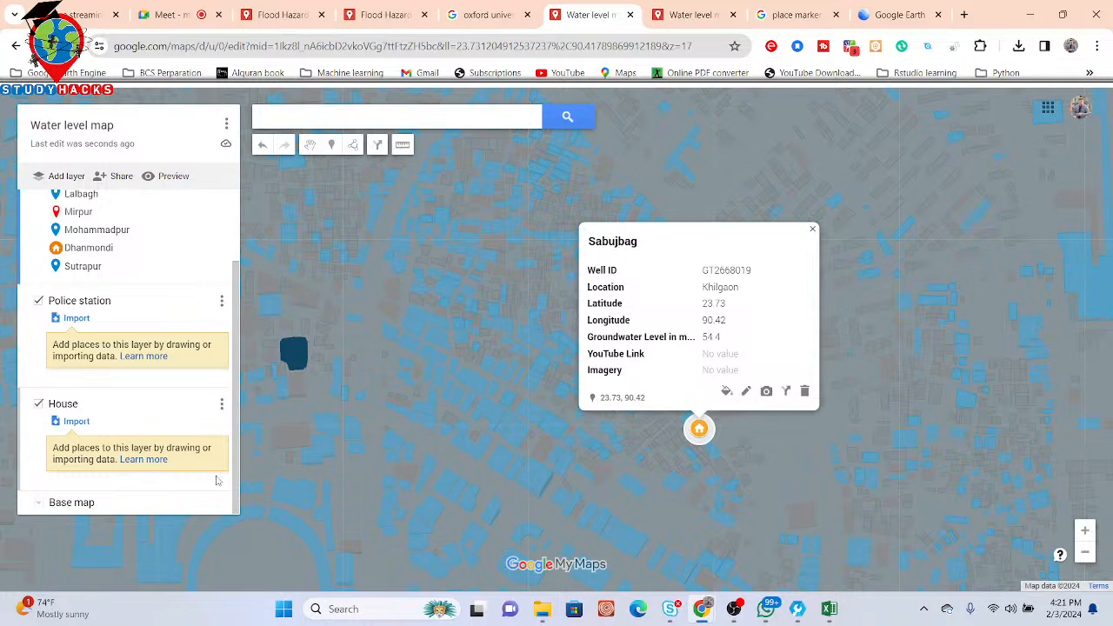
pyautogui.click(39, 505)
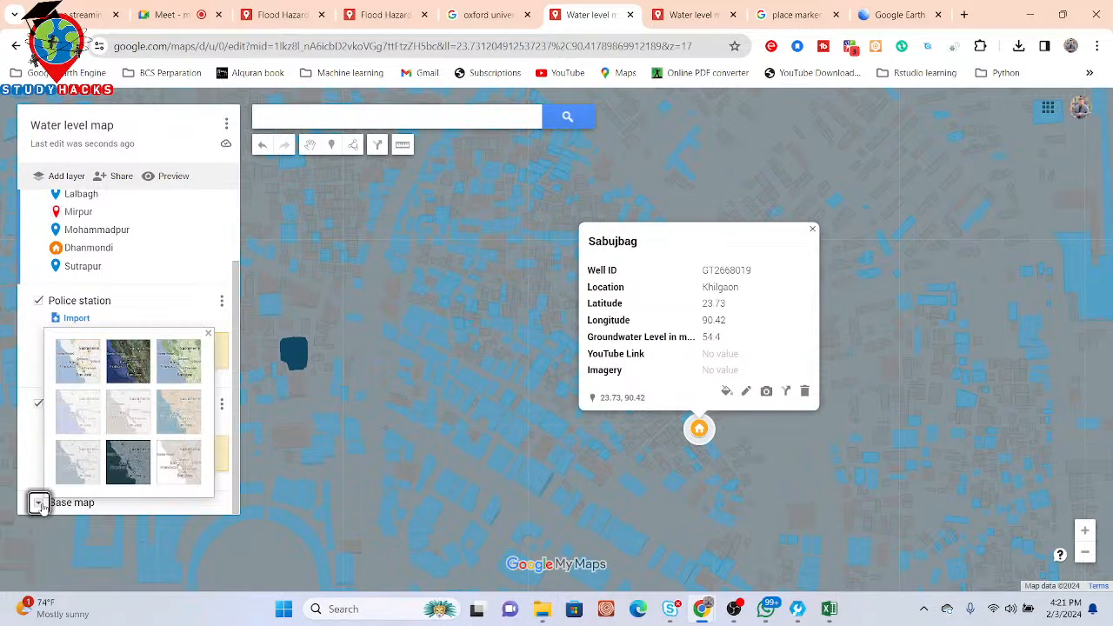
pyautogui.click(136, 365)
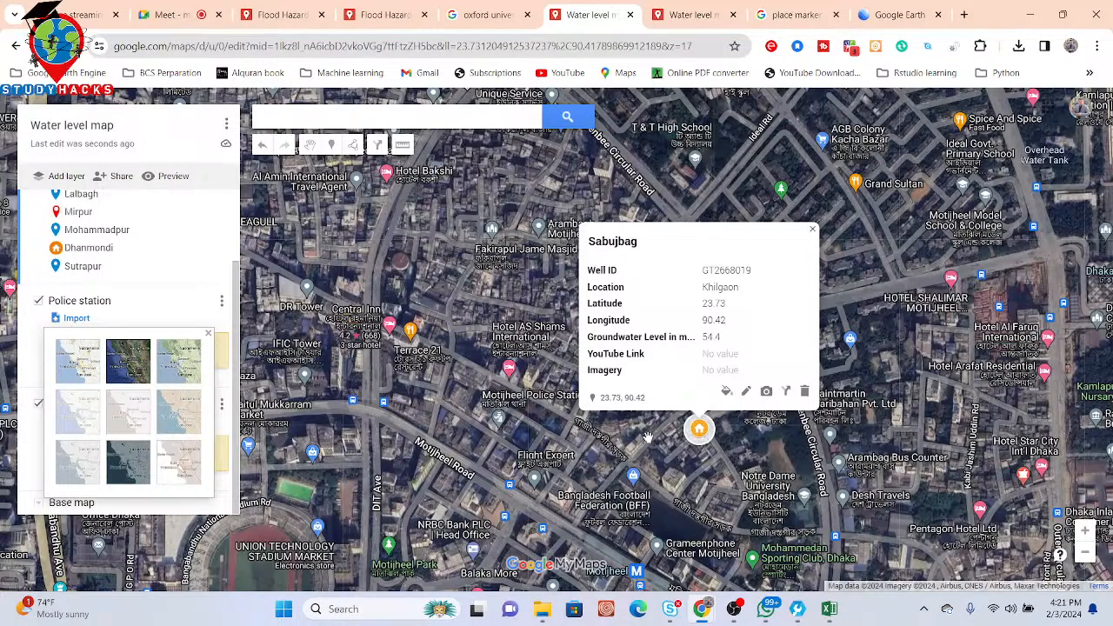
# Step: Close the Sabujbag details and examine the satellite imagery around Dhaka and central Bangladesh
pyautogui.scroll(-2, 644, 435)
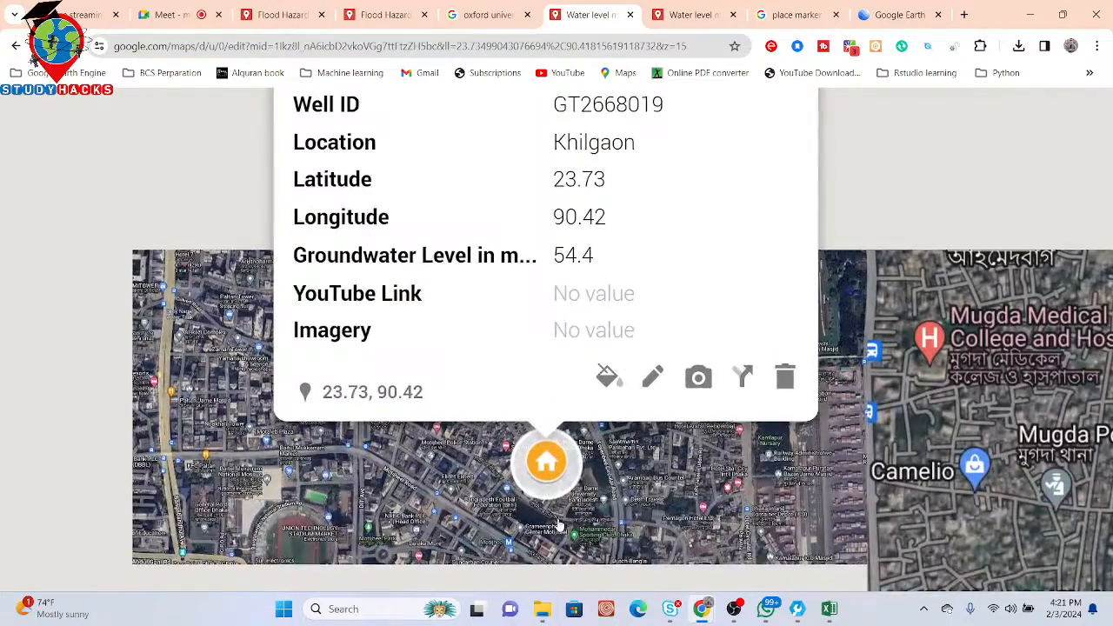
pyautogui.scroll(-2, 451, 536)
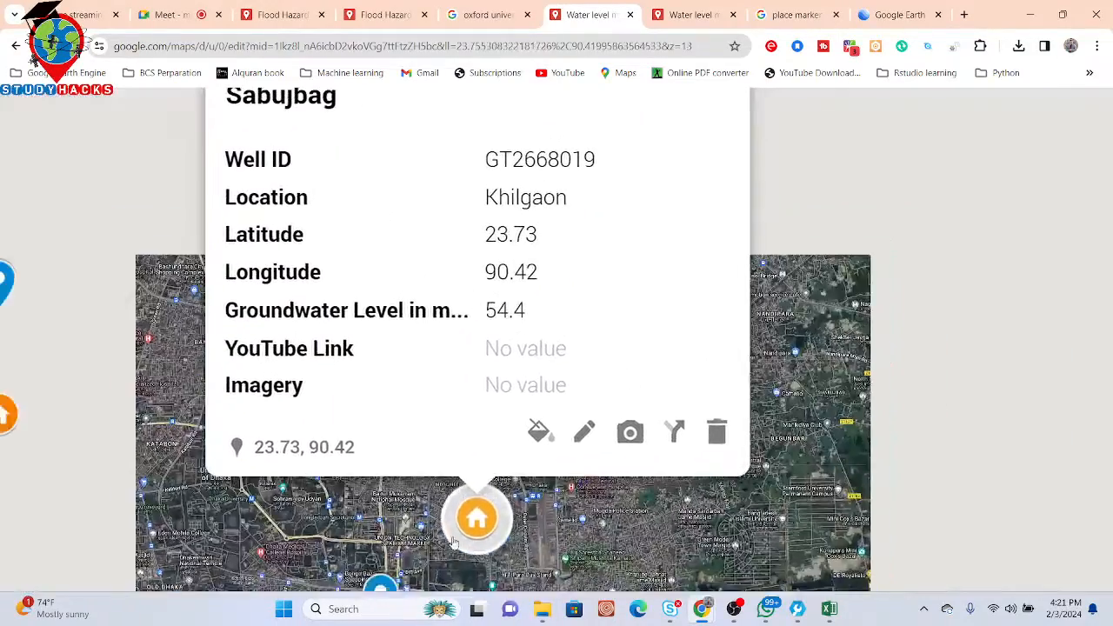
pyautogui.scroll(-3, 451, 541)
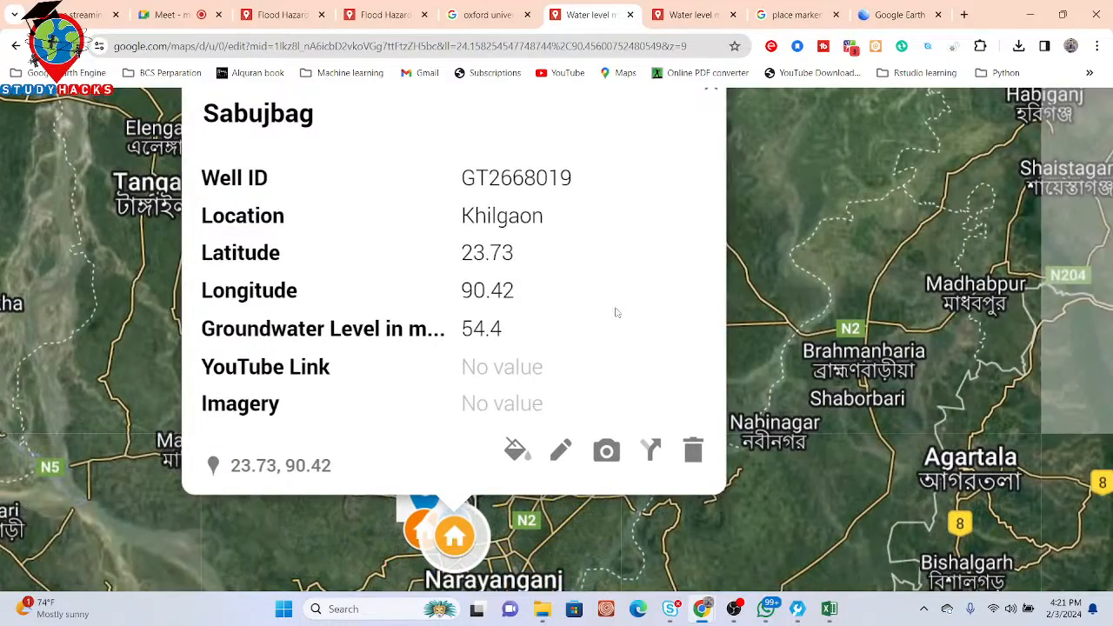
pyautogui.click(712, 94)
pyautogui.moveTo(597, 356); pyautogui.dragTo(703, 282)
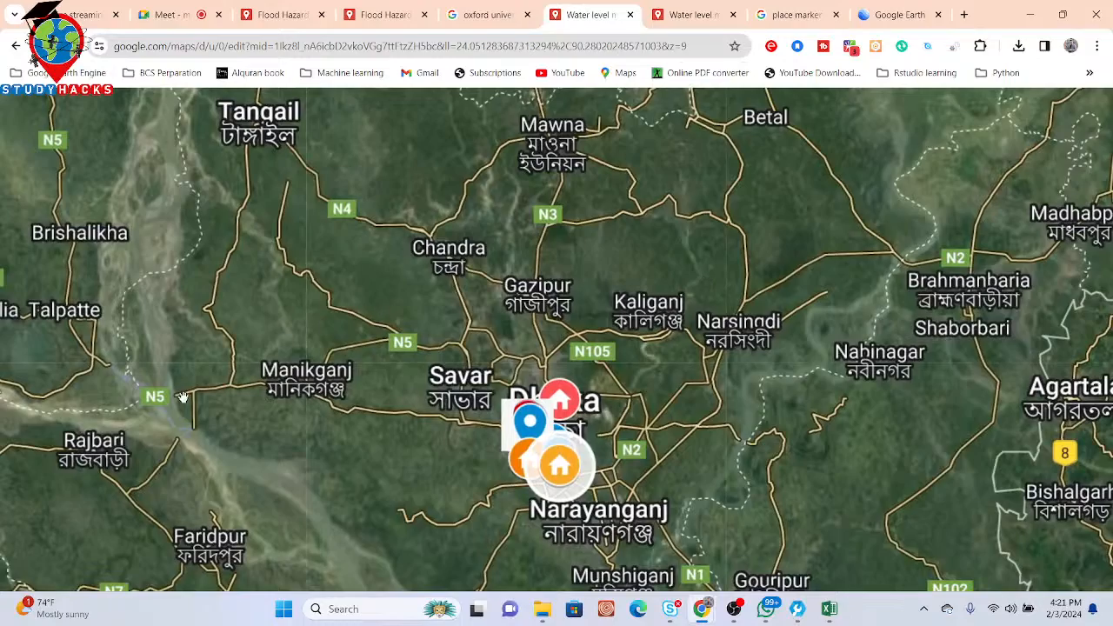
pyautogui.scroll(-2, 182, 398)
pyautogui.moveTo(179, 395); pyautogui.dragTo(259, 364)
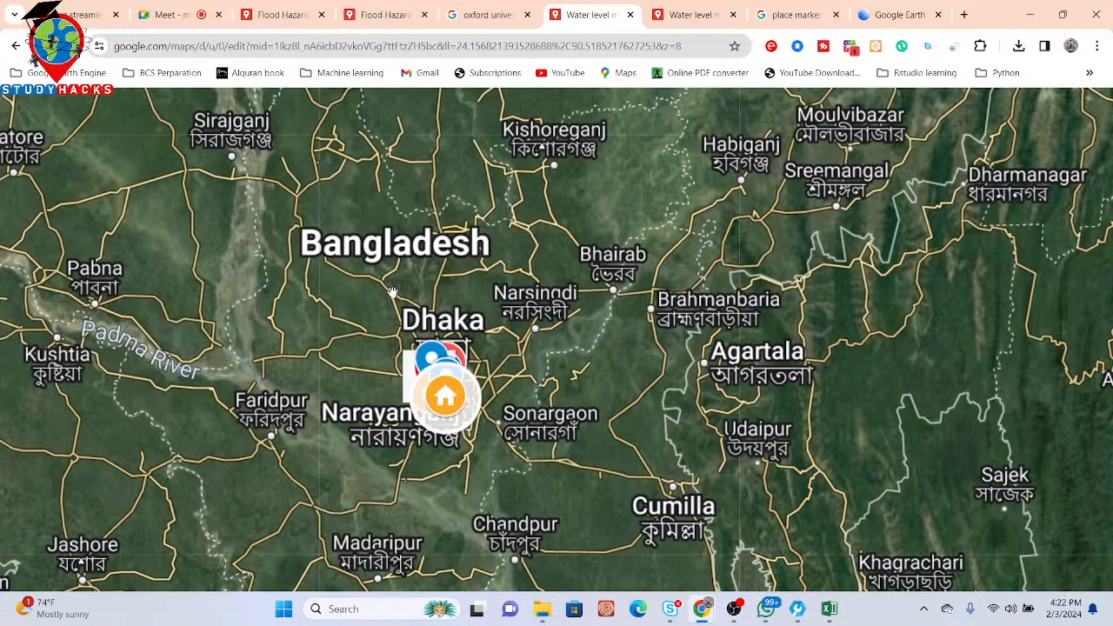
pyautogui.moveTo(393, 293); pyautogui.dragTo(517, 281)
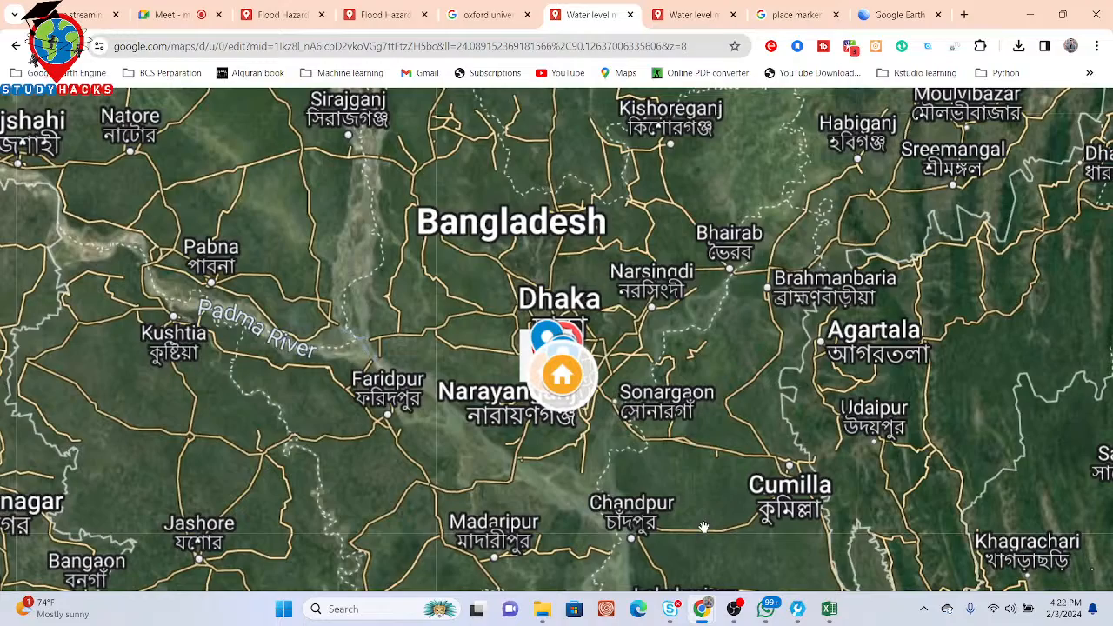
# Step: Reduce the enlarged page zoom, switch to the view-only Water level map and set its page zoom to 100%
pyautogui.hotkey('ctrl', '-')
pyautogui.hotkey('ctrl', '-')
pyautogui.hotkey('ctrl', '-')
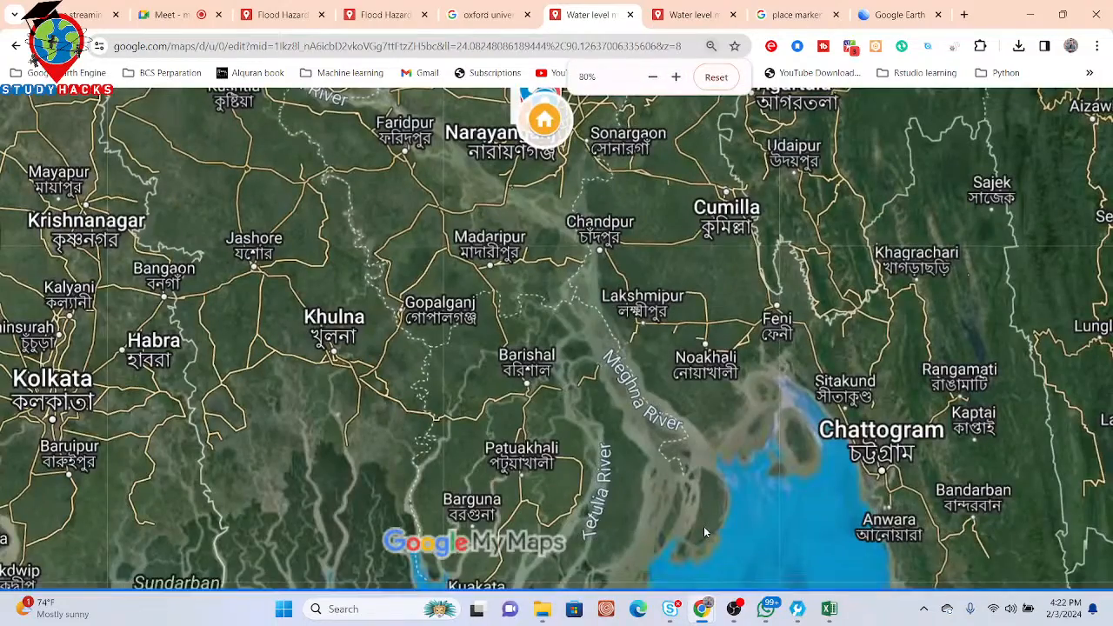
pyautogui.hotkey('ctrl', '-')
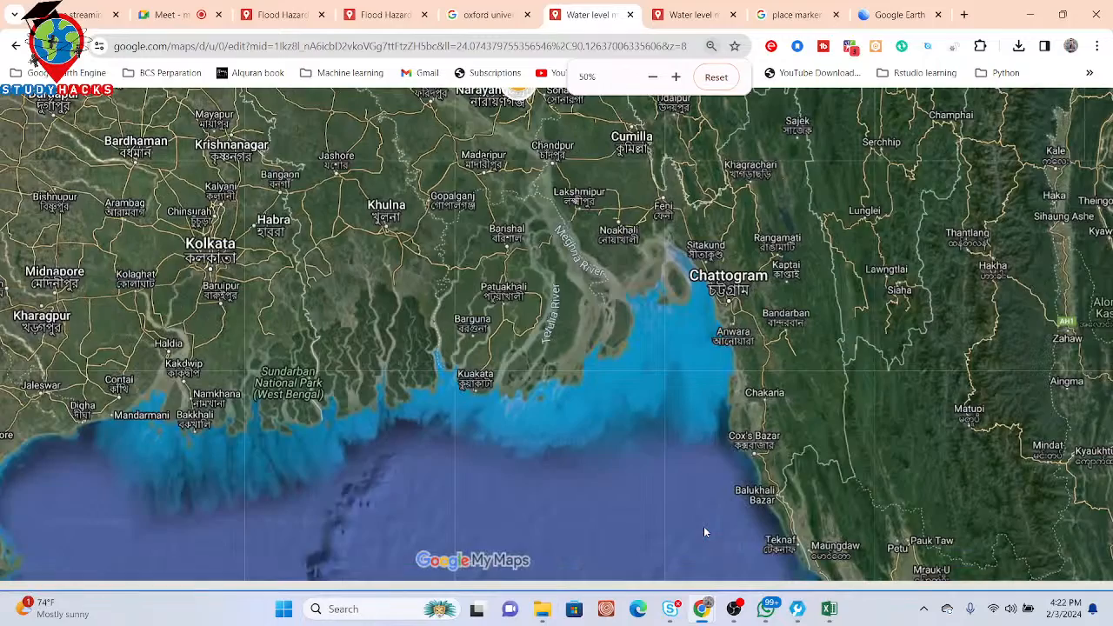
pyautogui.hotkey('ctrl', '+')
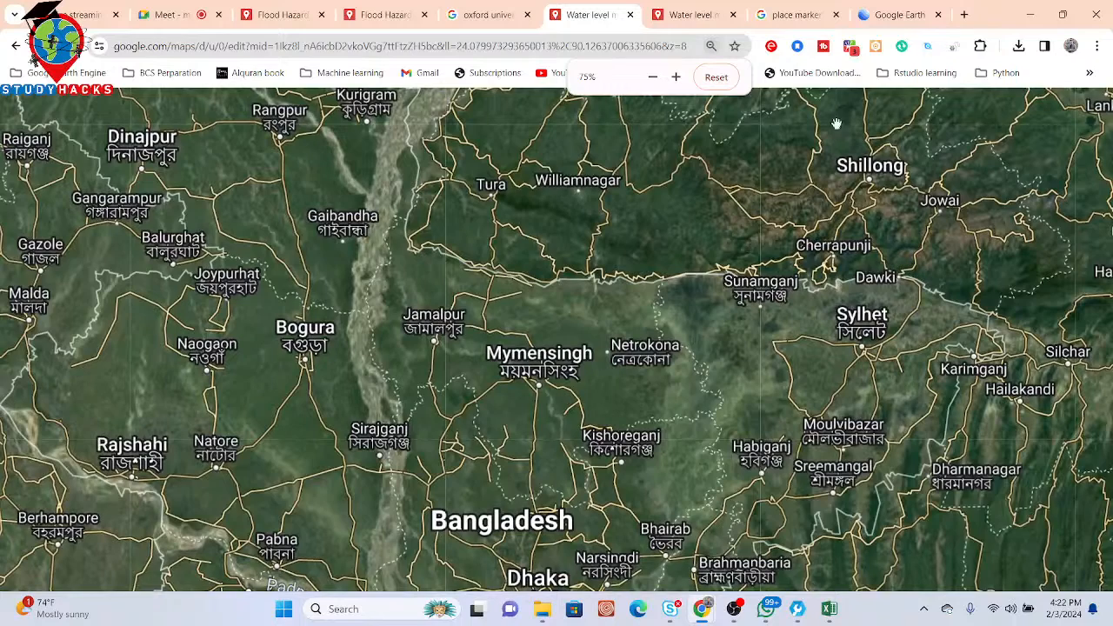
pyautogui.click(695, 15)
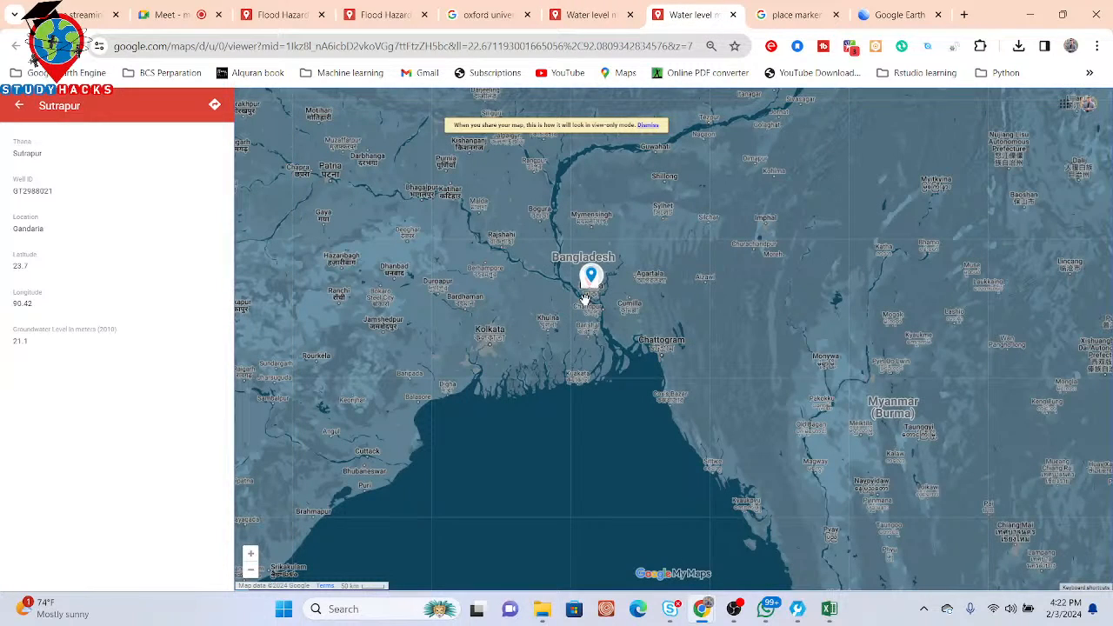
pyautogui.hotkey('ctrl', '+')
pyautogui.hotkey('ctrl', '+')
pyautogui.hotkey('ctrl', '+')
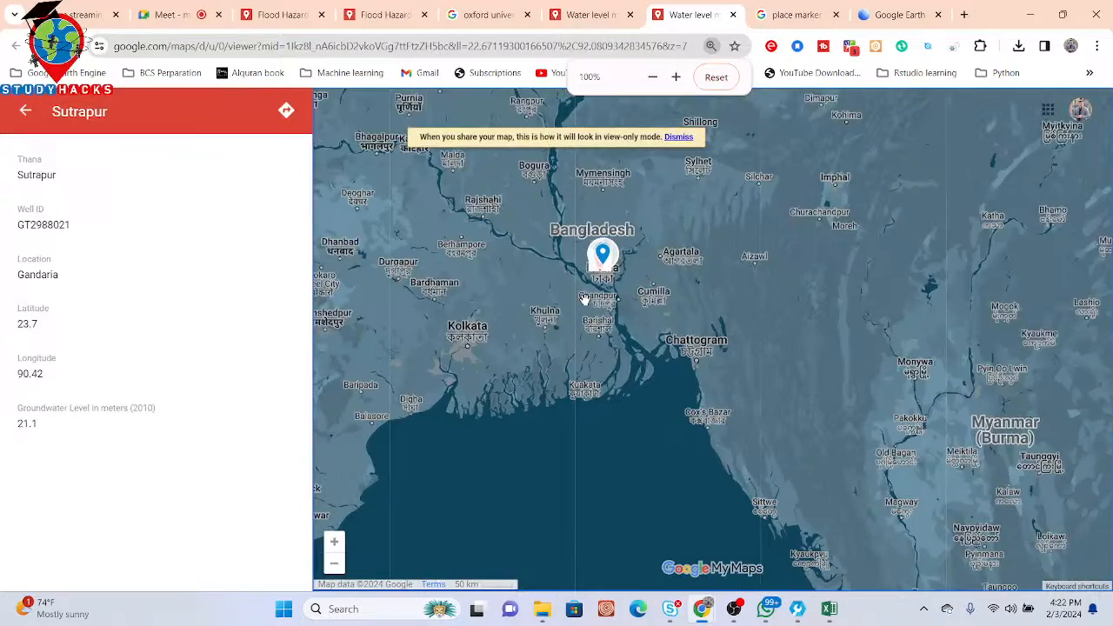
pyautogui.hotkey('ctrl', '+')
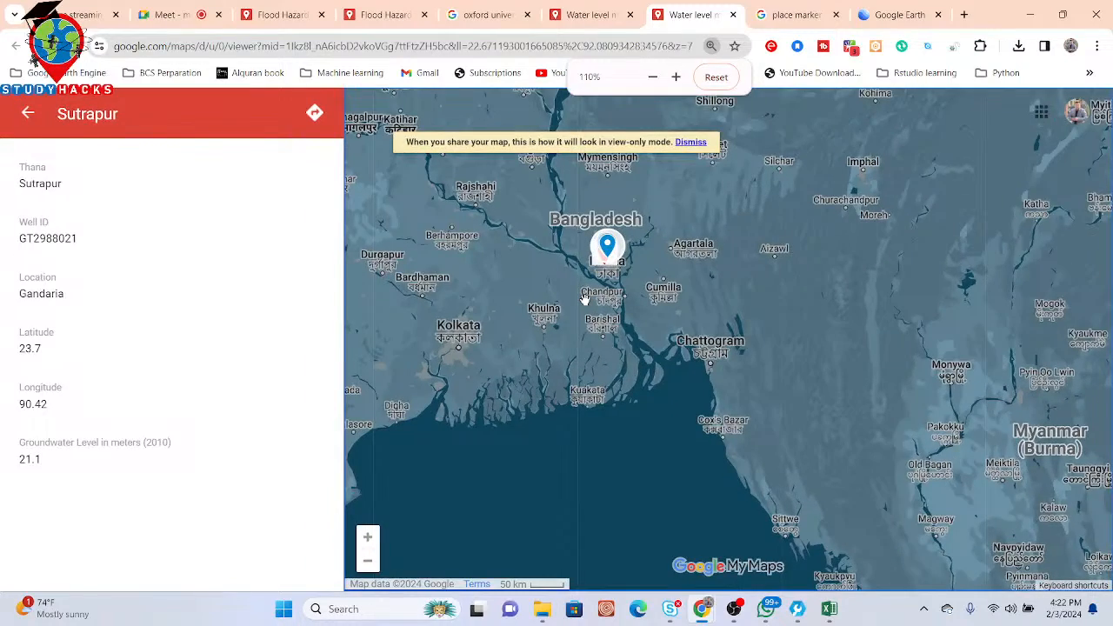
pyautogui.hotkey('ctrl', '-')
# Step: Review the well details of the Sabujbag, Sutrapur, Mohammadpur and Dhanmondi markers in the view-only map
pyautogui.scroll(4, 609, 253)
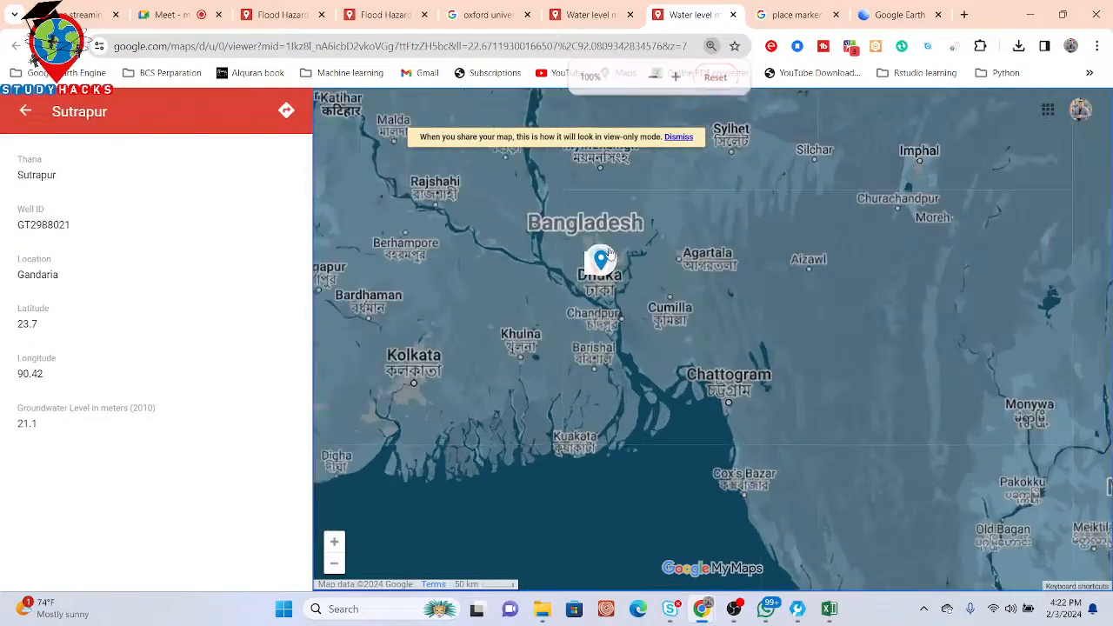
pyautogui.scroll(2, 591, 284)
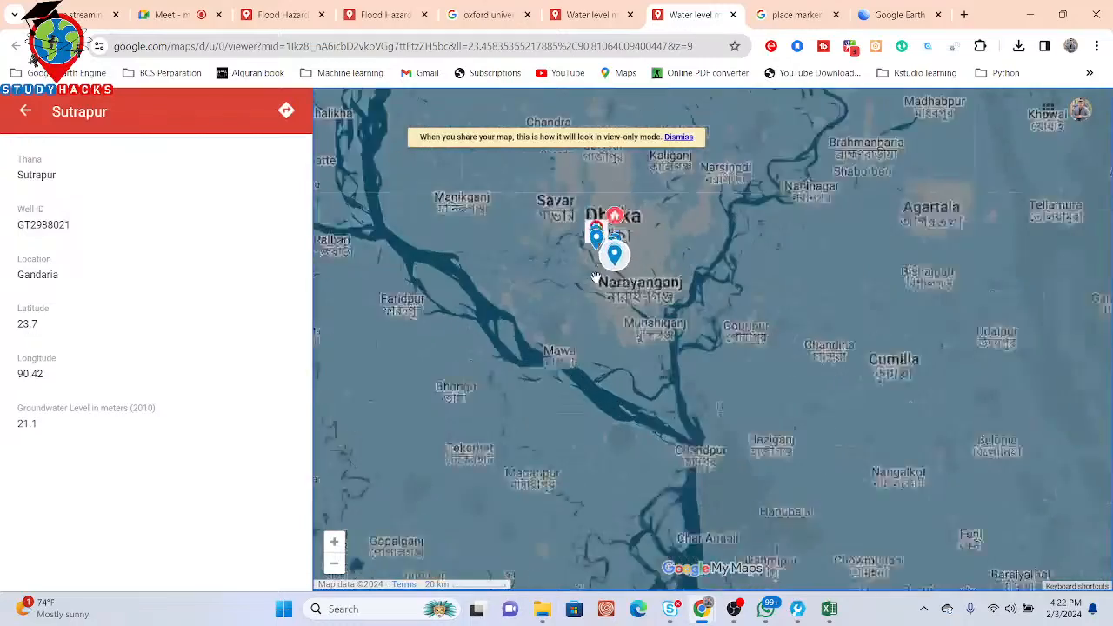
pyautogui.scroll(3, 619, 247)
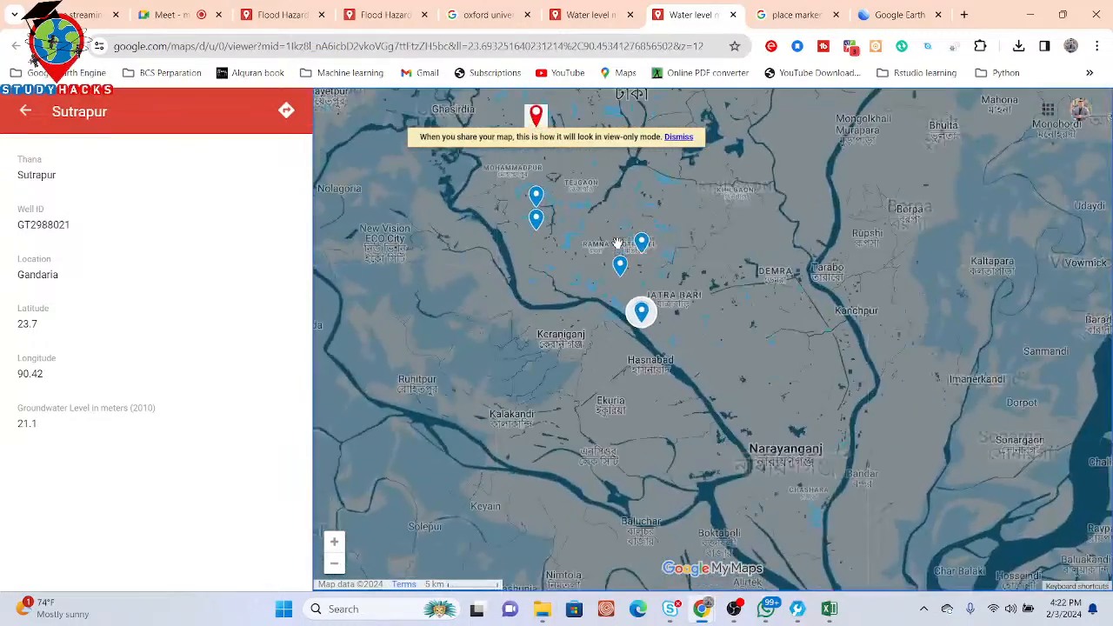
pyautogui.click(666, 254)
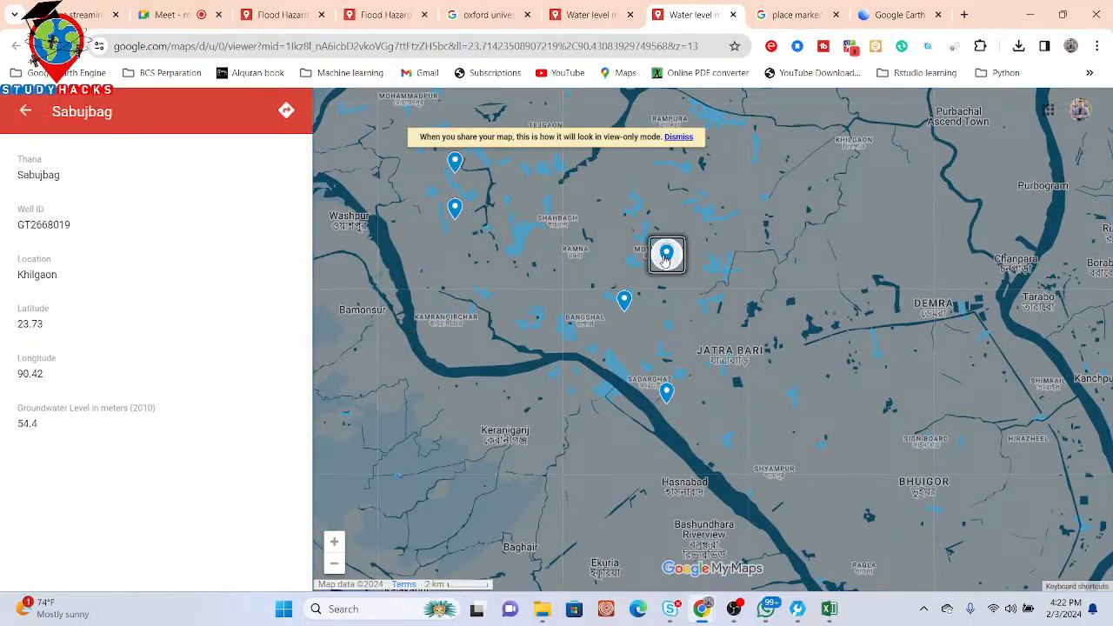
pyautogui.click(666, 393)
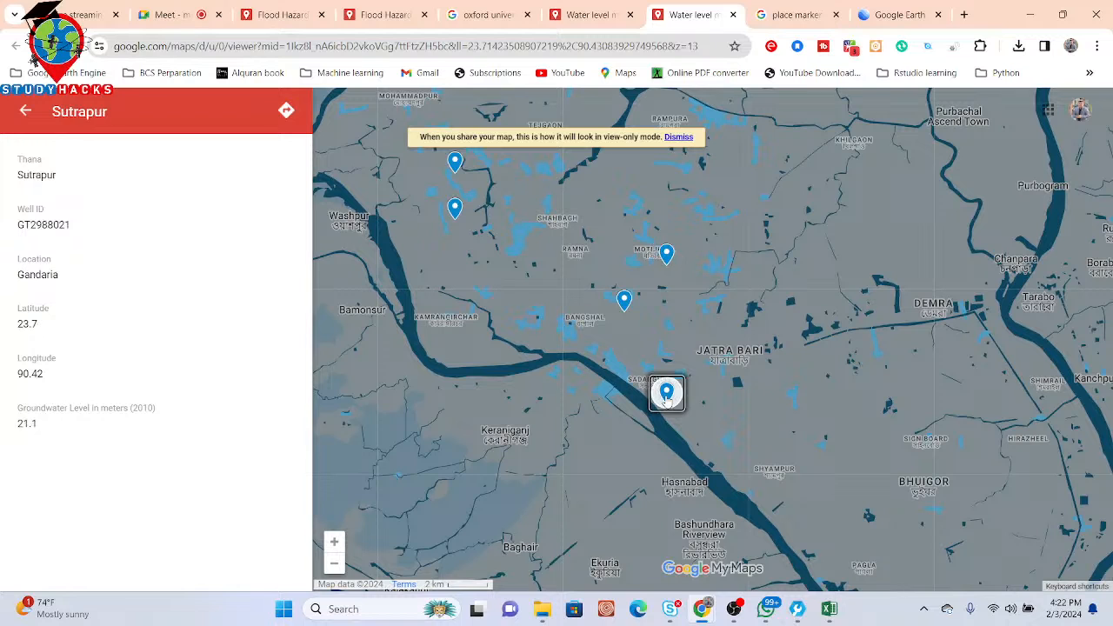
pyautogui.click(460, 164)
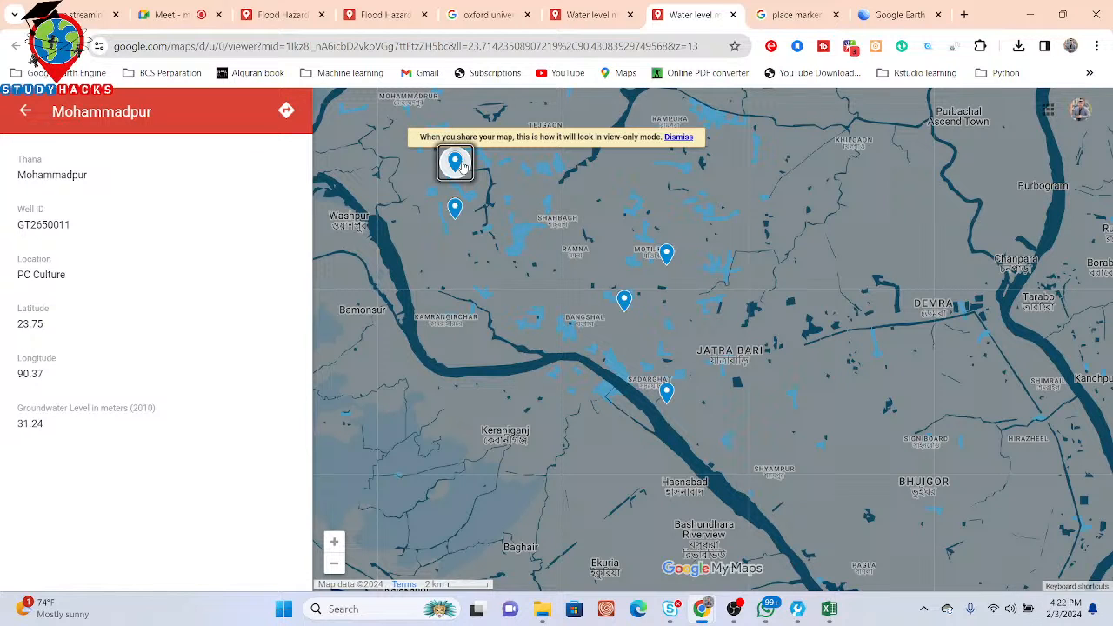
pyautogui.click(455, 208)
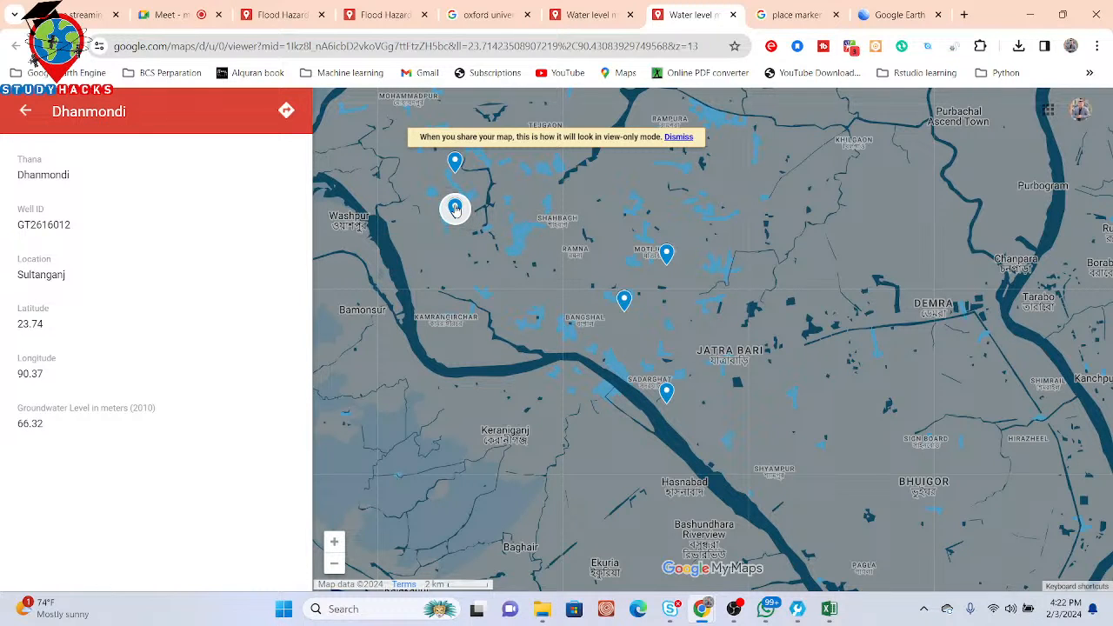
# Step: Dismiss the view-only notice and open the details of the red Mirpur marker north of Mohammadpur
pyautogui.click(677, 138)
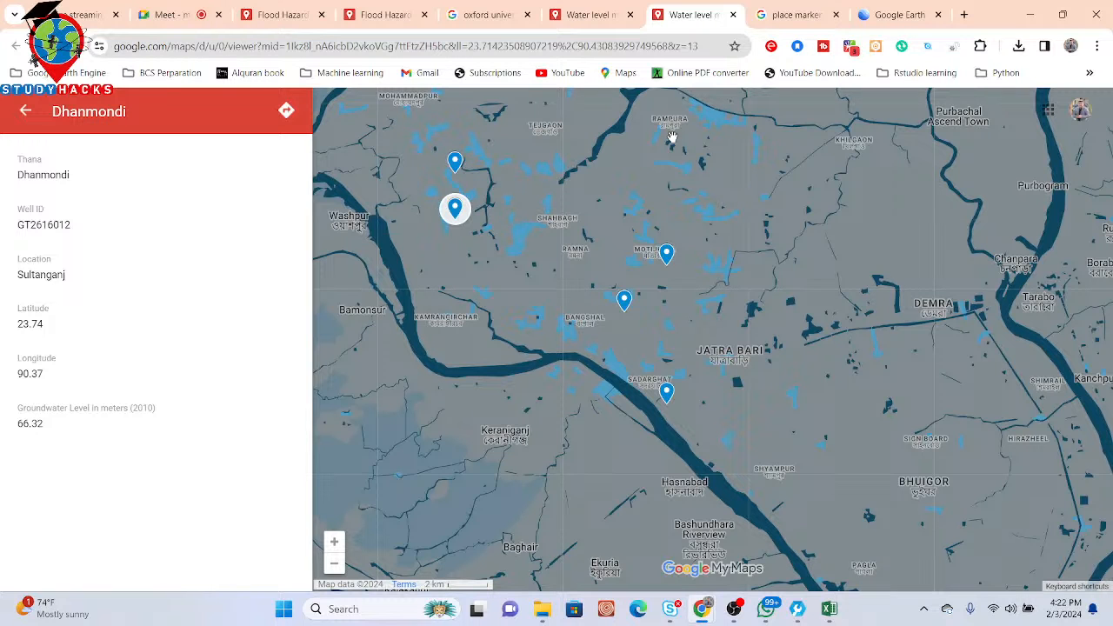
pyautogui.moveTo(553, 201); pyautogui.dragTo(595, 385)
pyautogui.click(499, 174)
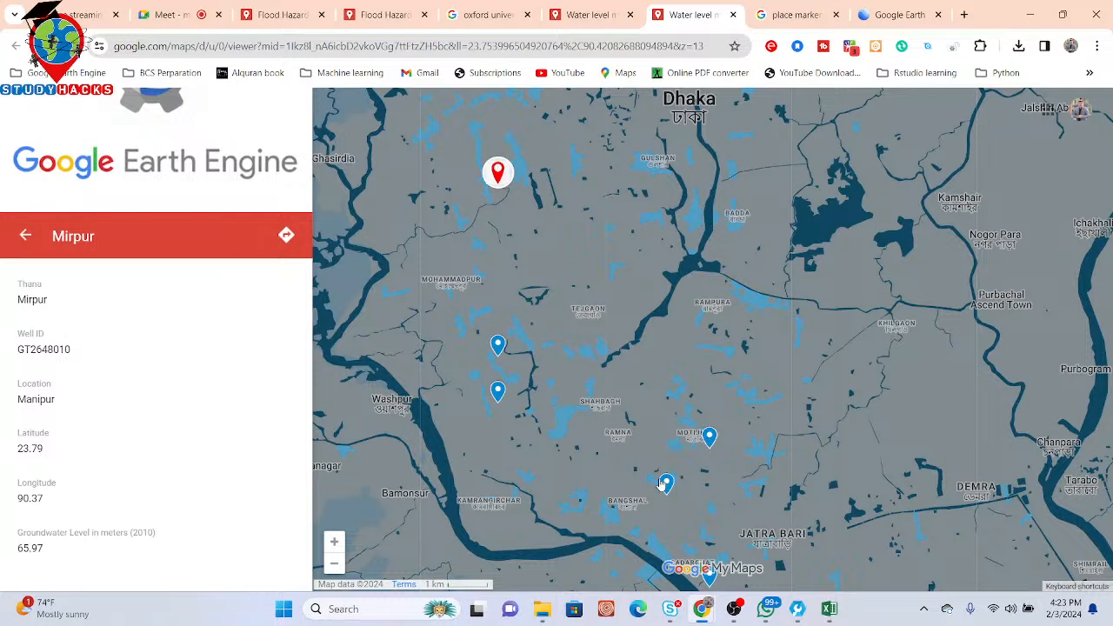
# Step: Close the Mirpur details near Motijheel and switch the view-only map to satellite imagery
pyautogui.scroll(2, 706, 458)
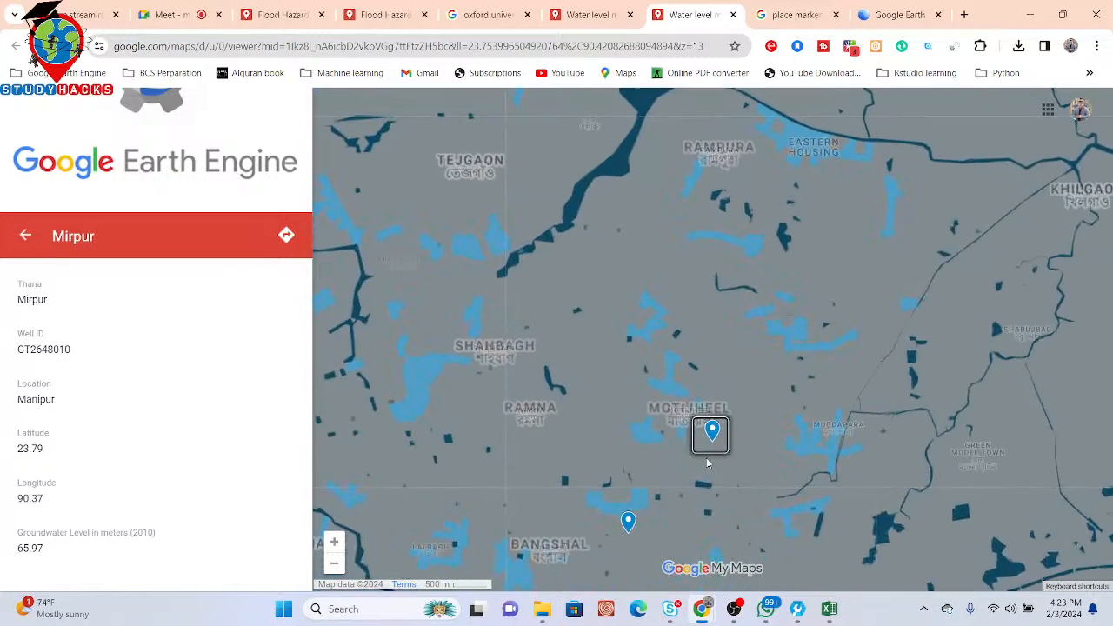
pyautogui.click(706, 458)
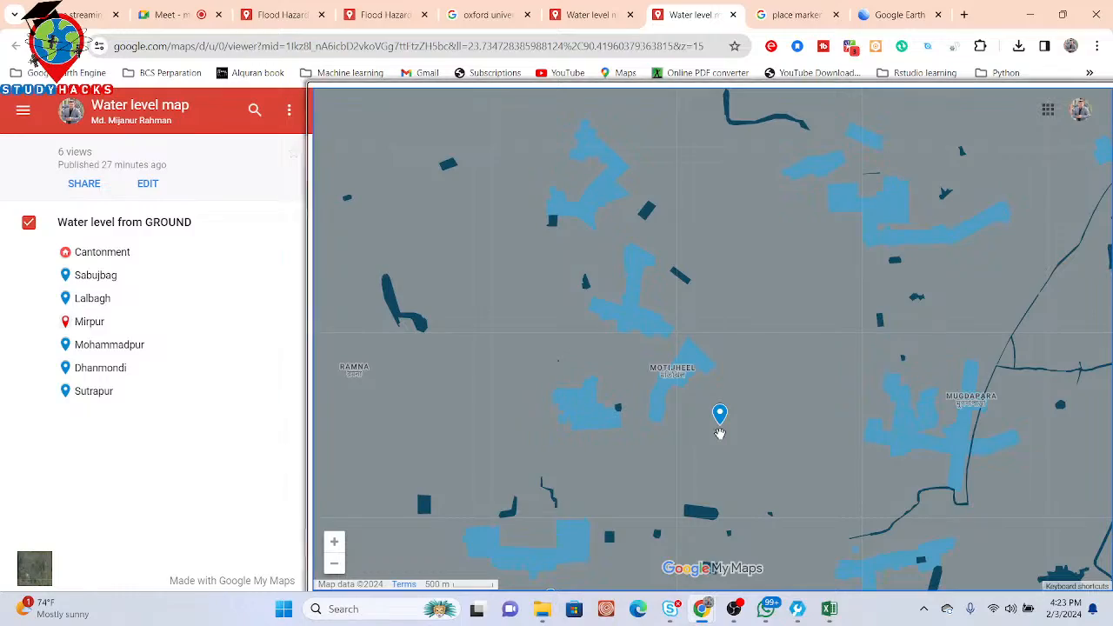
pyautogui.click(41, 565)
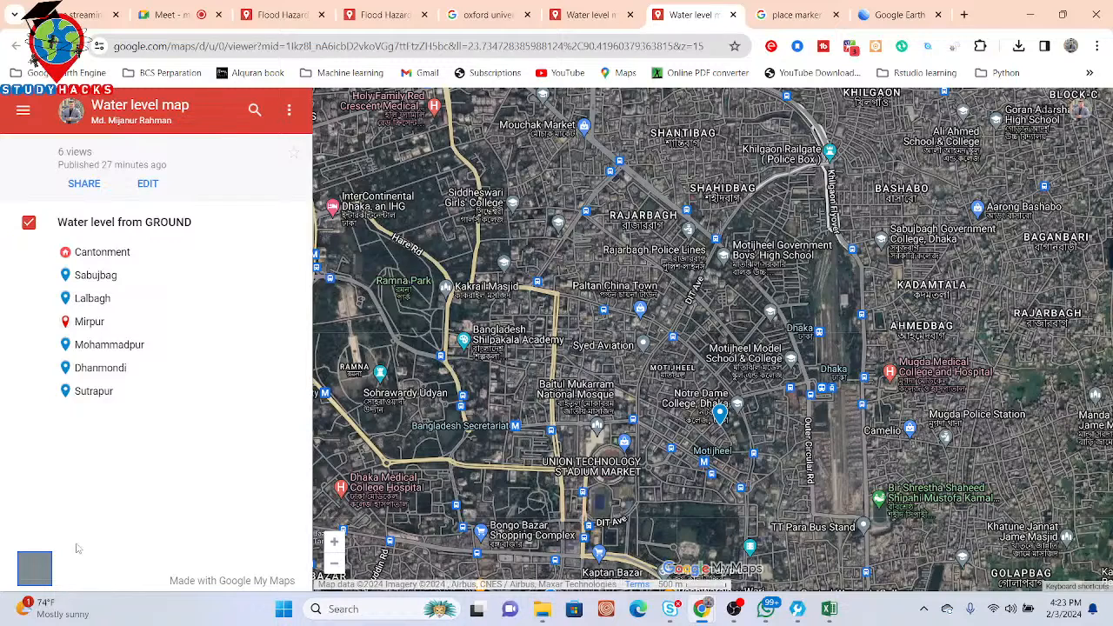
# Step: Turn off satellite imagery in the view-only map and open the base map choices of the Flood Hazard Map
pyautogui.click(33, 571)
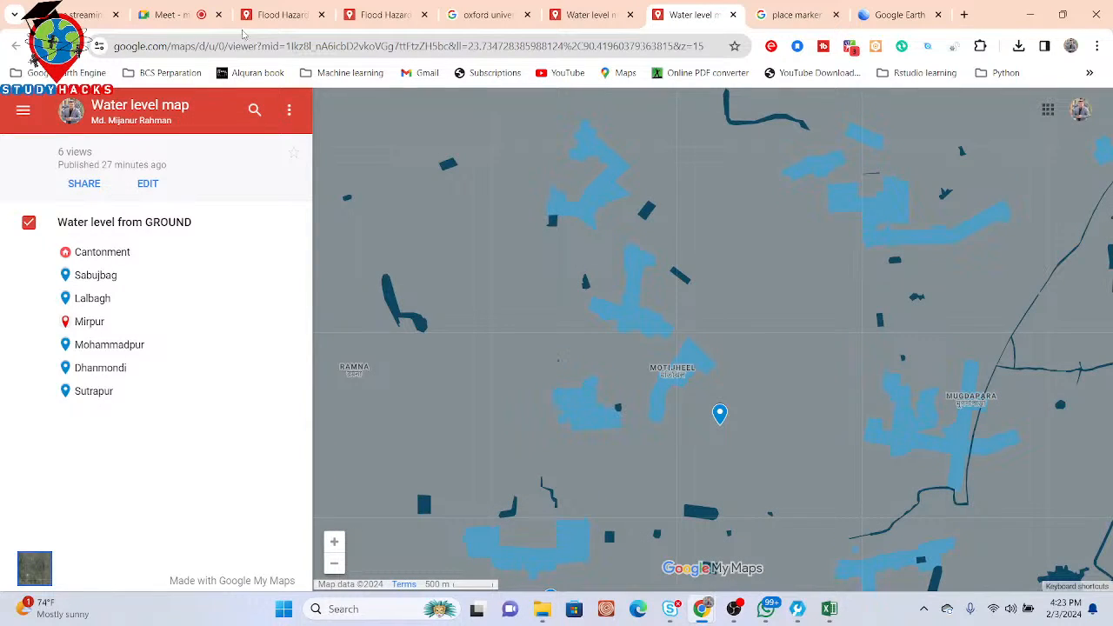
pyautogui.click(284, 12)
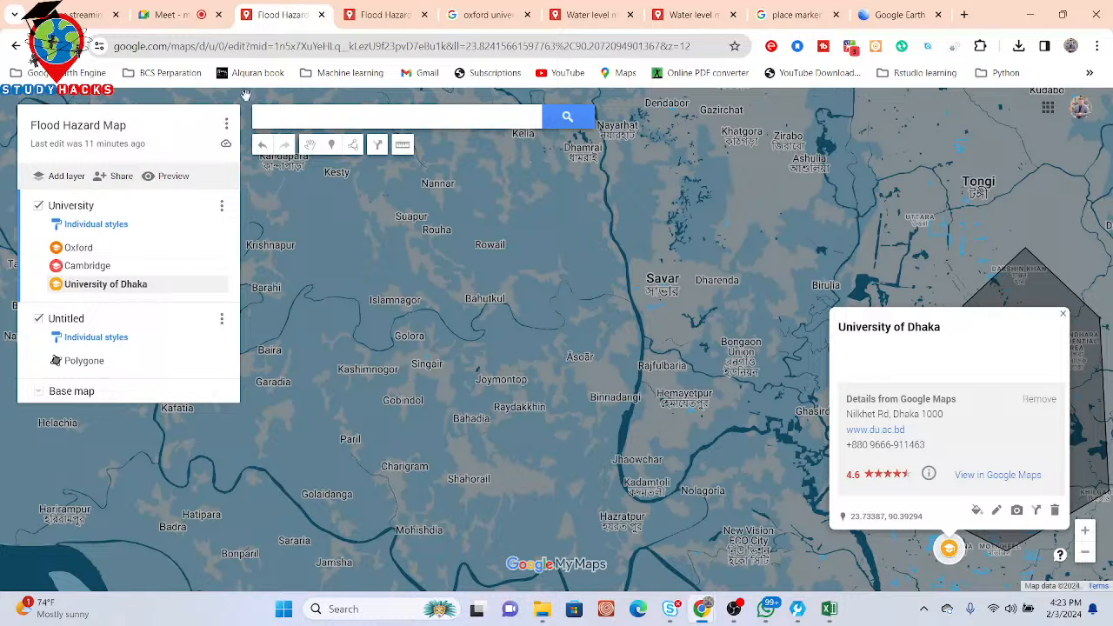
pyautogui.click(38, 391)
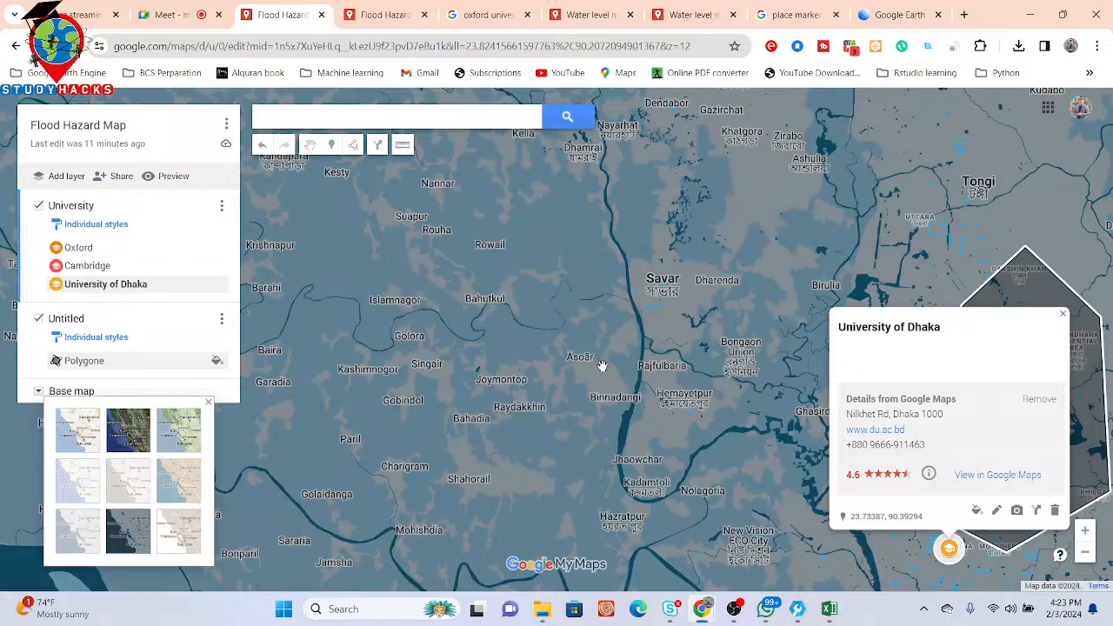
# Step: Close the University of Dhaka details and the base map choices, and examine the polygon over Dhaka on the Flood Hazard Map
pyautogui.scroll(-2, 602, 365)
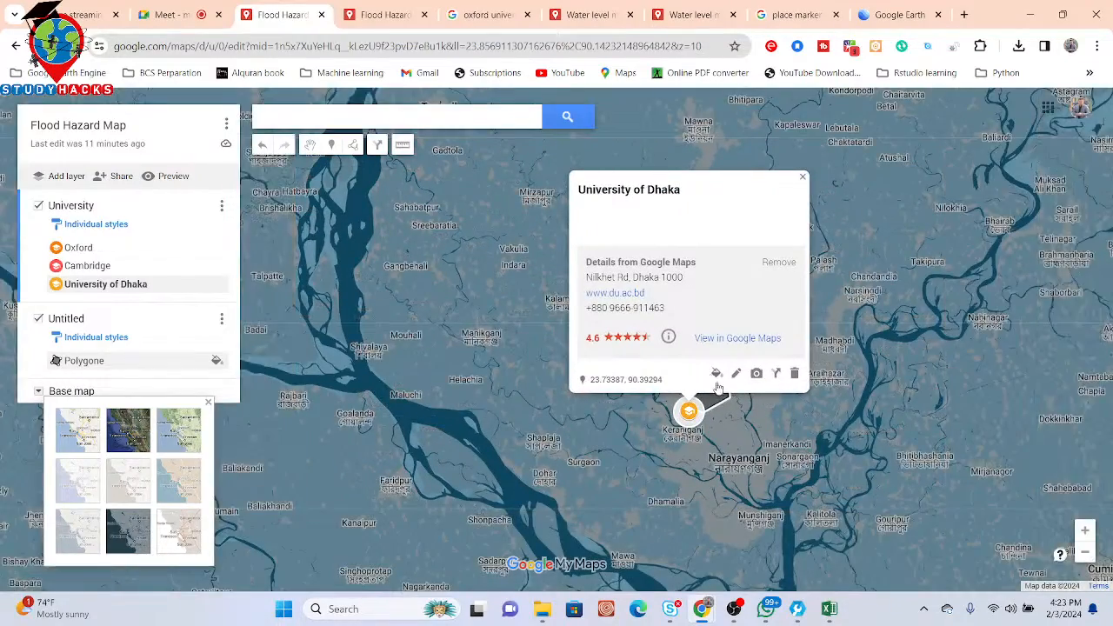
pyautogui.scroll(-1, 687, 461)
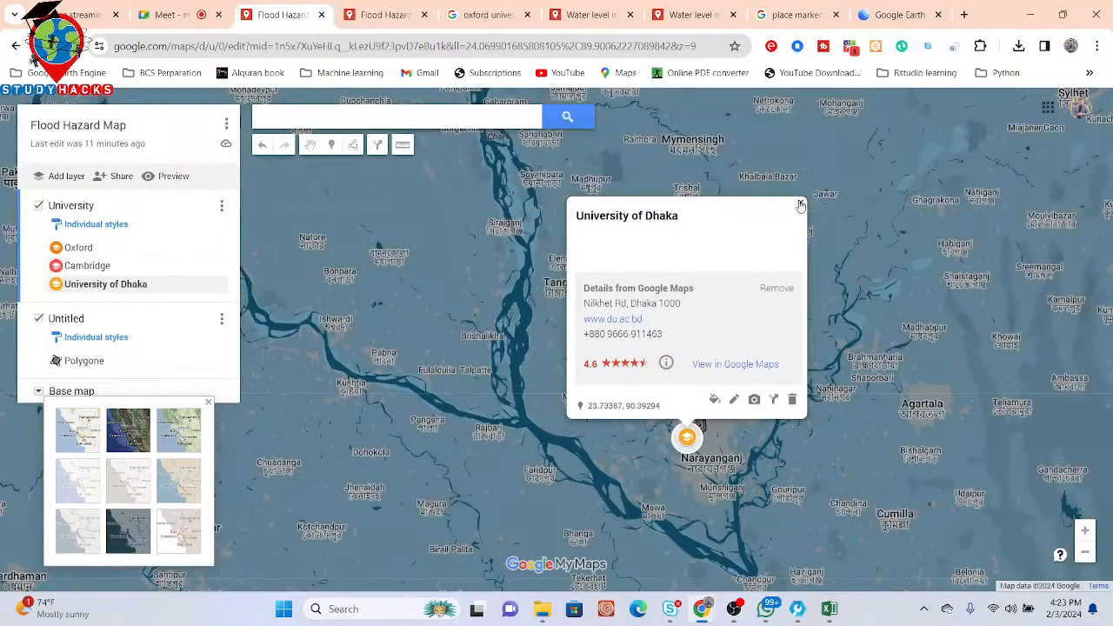
pyautogui.click(800, 205)
pyautogui.scroll(1, 704, 405)
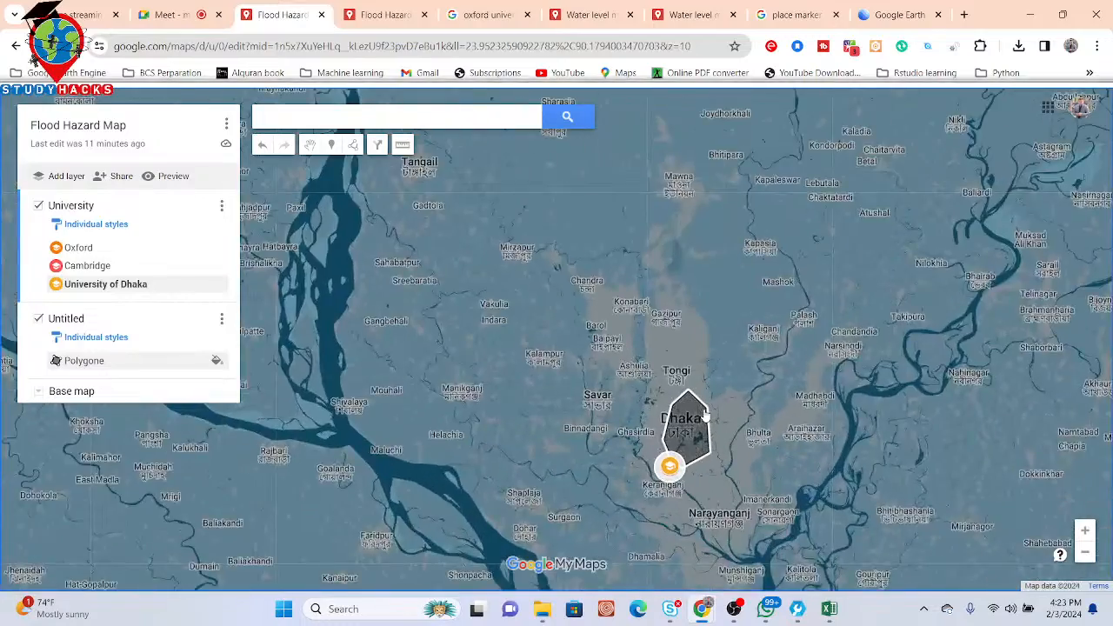
pyautogui.scroll(1, 704, 415)
pyautogui.scroll(1, 705, 415)
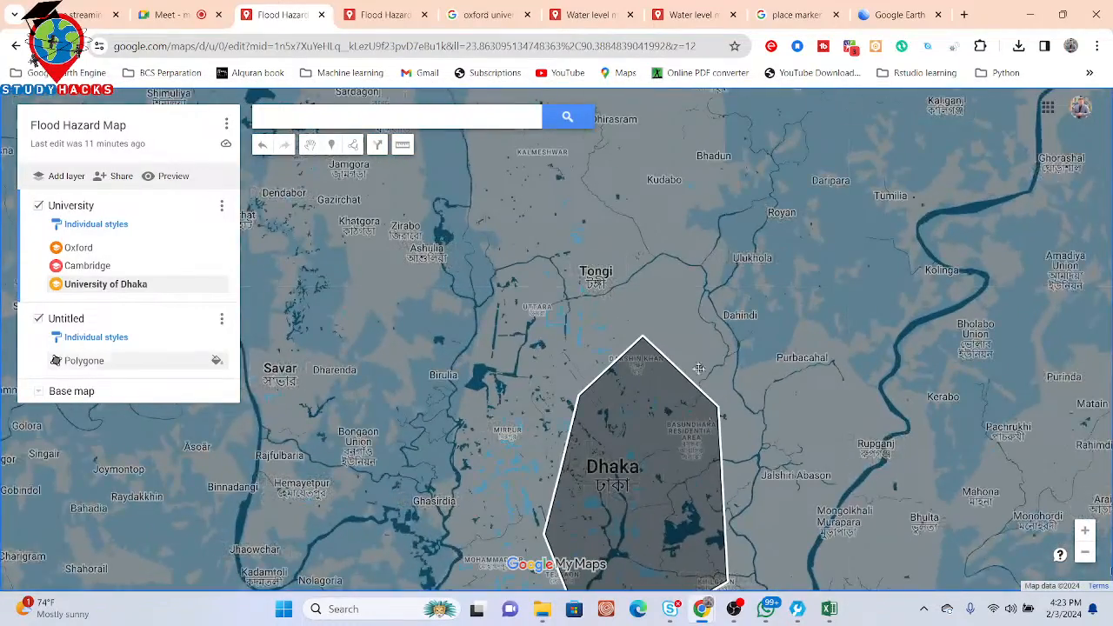
pyautogui.moveTo(699, 369); pyautogui.dragTo(688, 238)
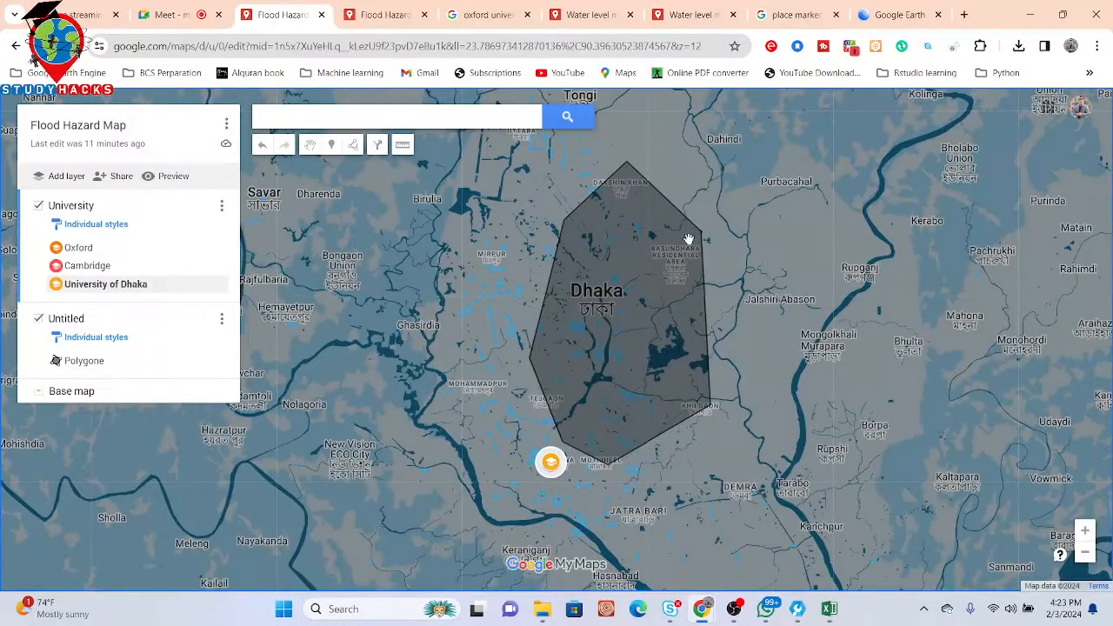